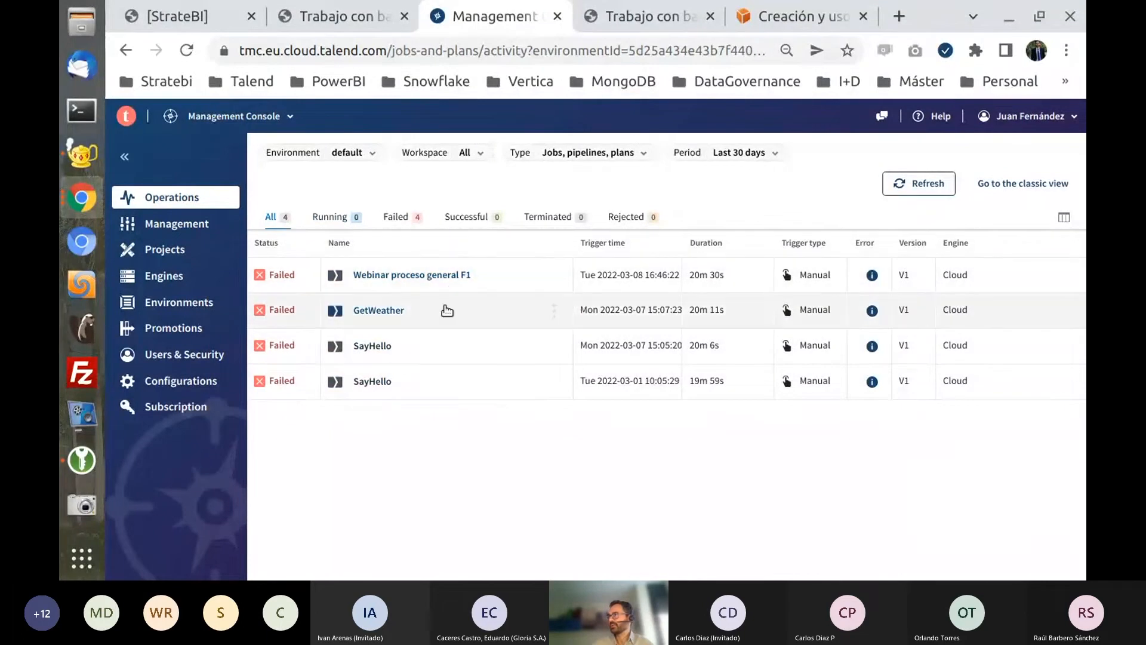
Open the job view of the failed GetWeather run and examine its Weather [RESTCLIENT] connection parameters
left_click(389, 311)
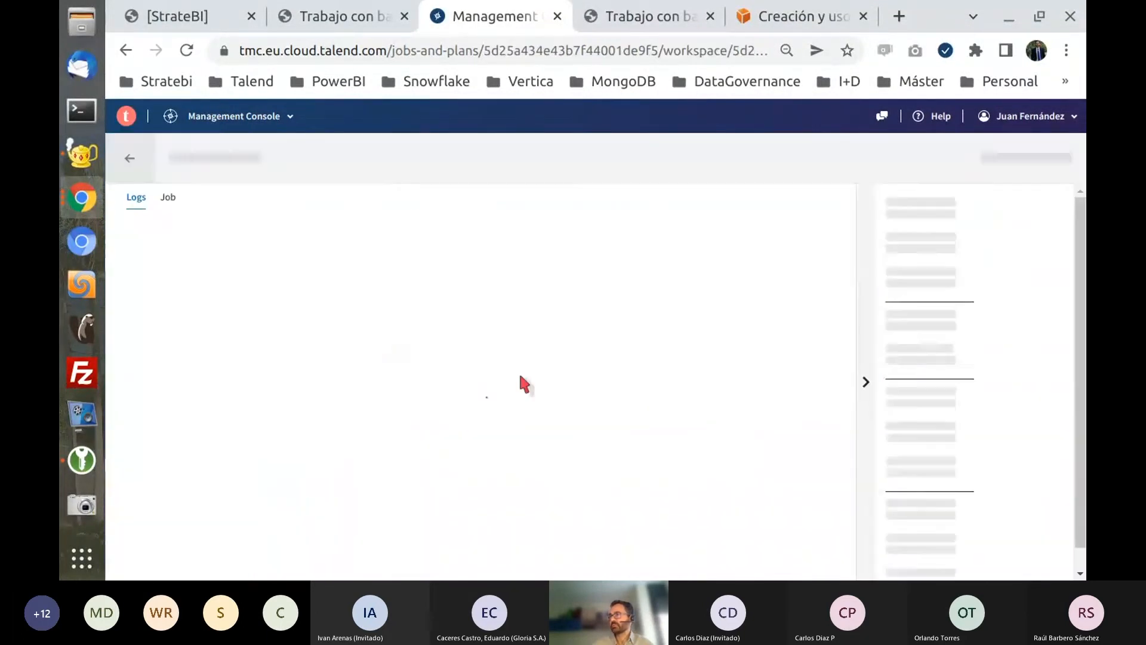
left_click(171, 199)
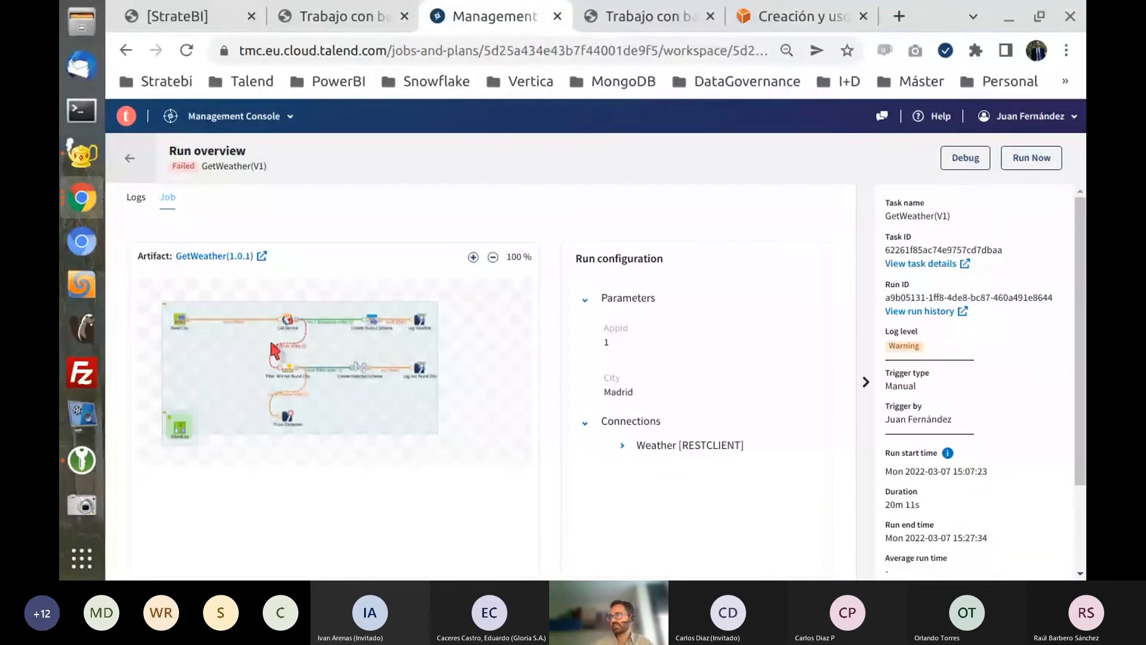
left_click(622, 446)
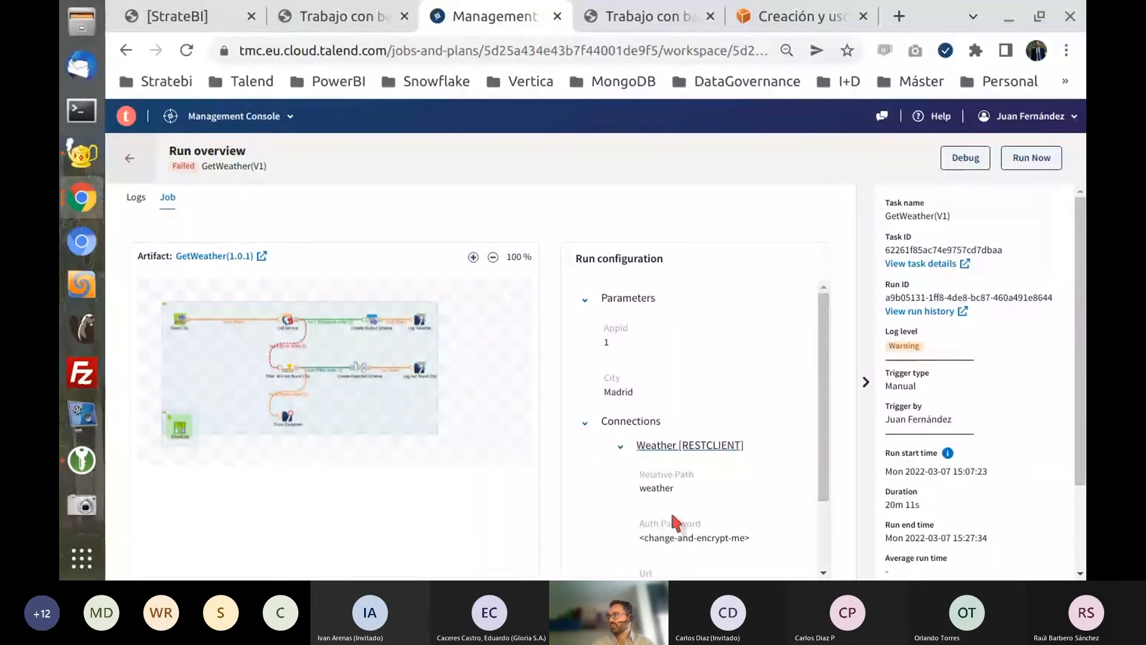
scroll(675, 524, "down", 1)
scroll(675, 476, "down", 1)
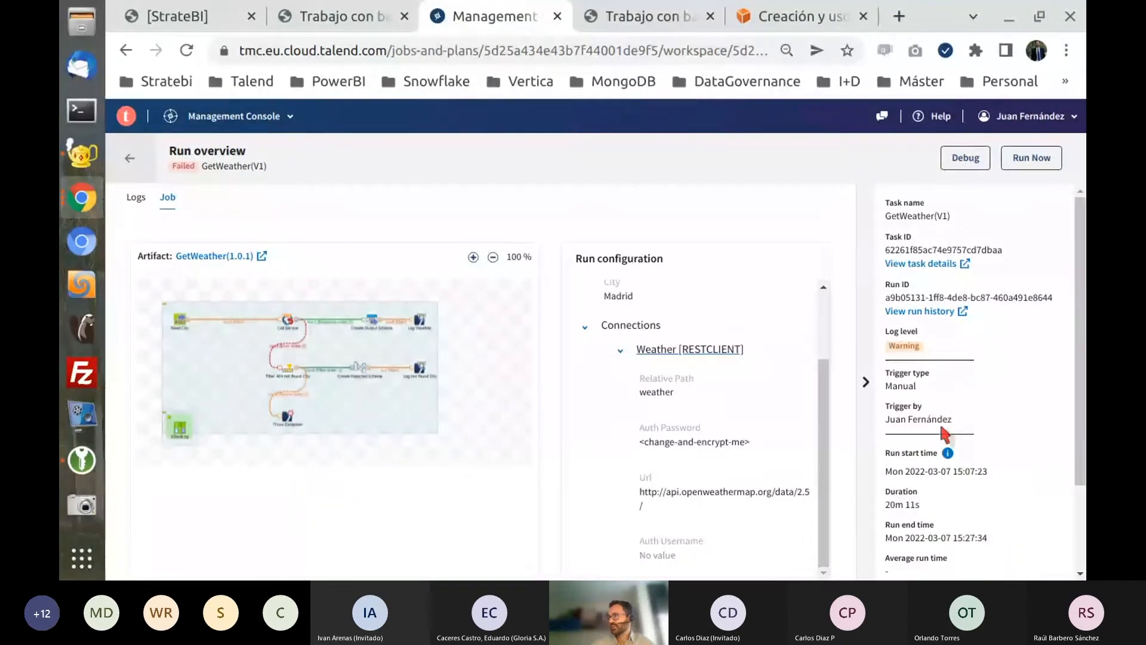
Review the GetWeather run's execution details, including engine, environment and workspace, and return to the list of runs
scroll(945, 434, "down", 1)
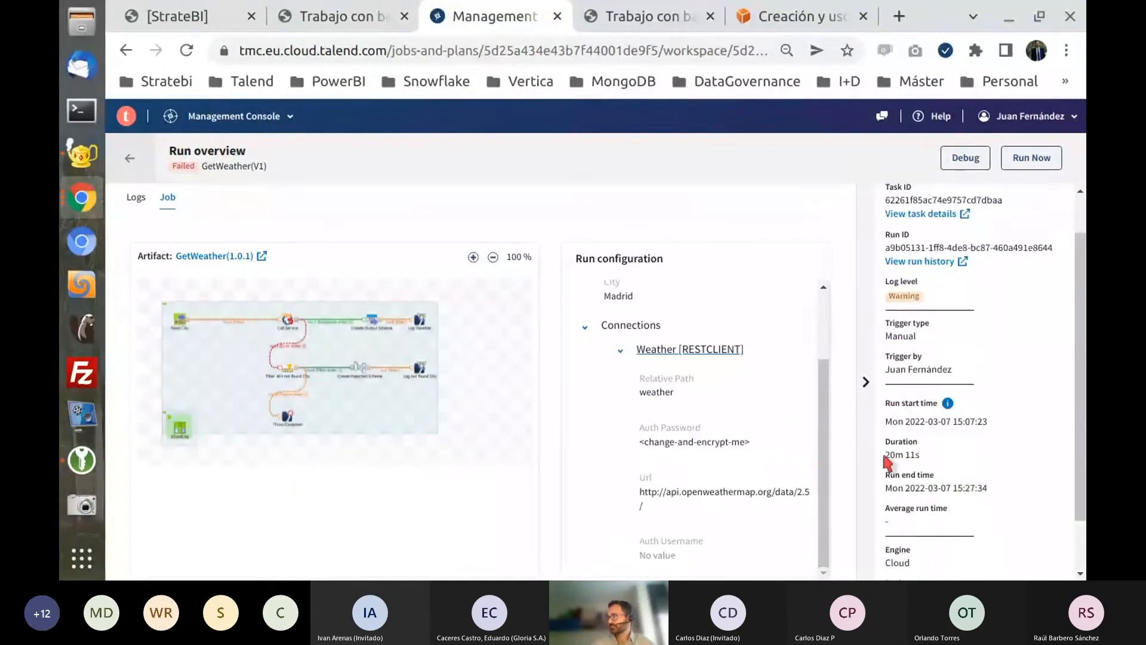
scroll(927, 546, "down", 2)
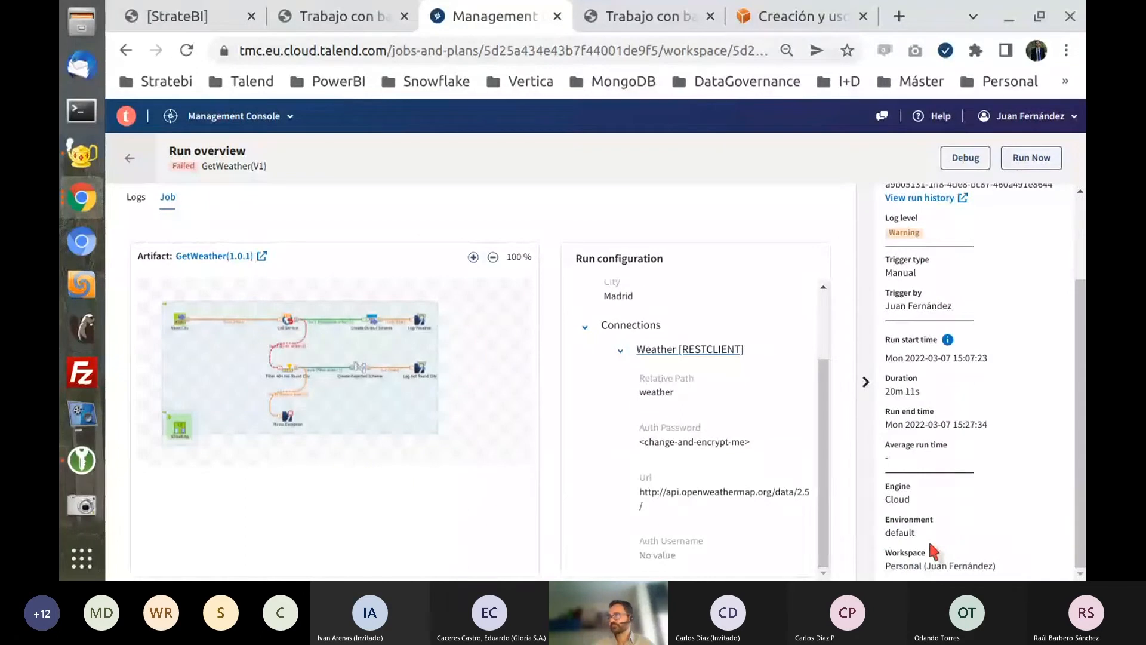
scroll(929, 540, "up", 3)
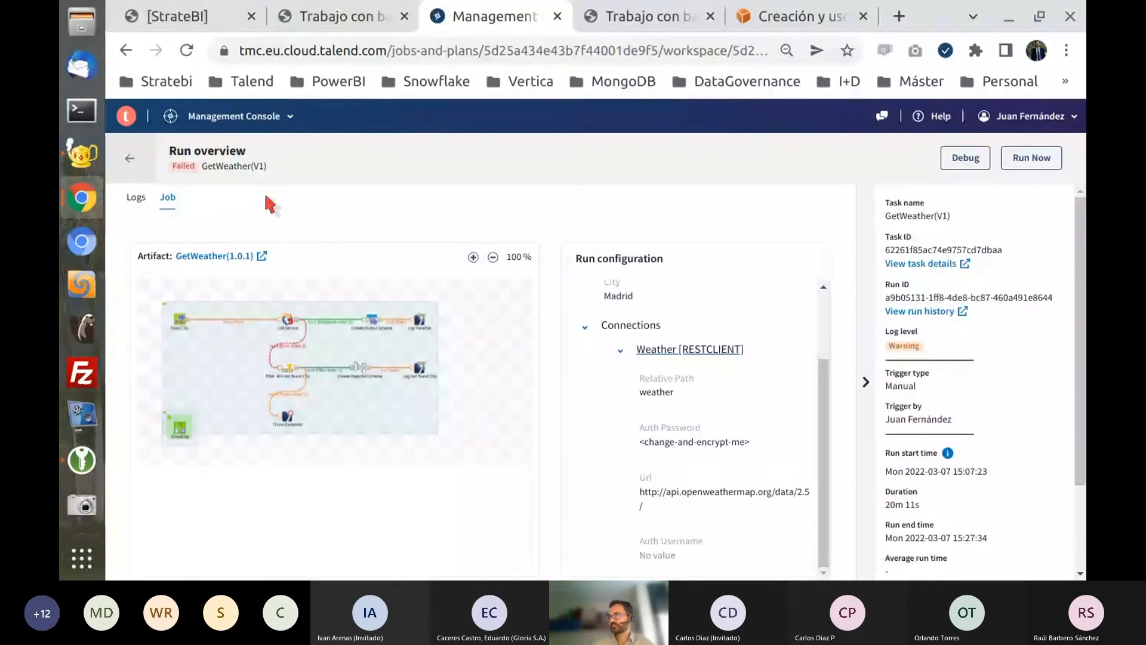
left_click(129, 158)
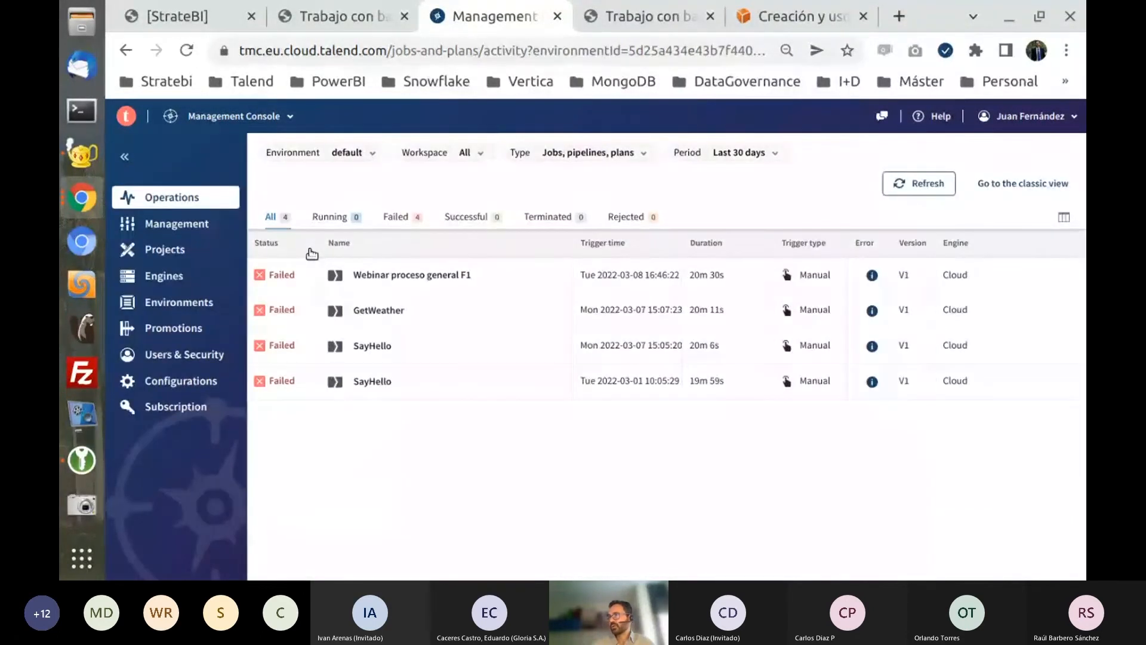
Open the CircuitsRaces artifact from the personal workspace's artifacts and examine its description and job diagram
left_click(205, 225)
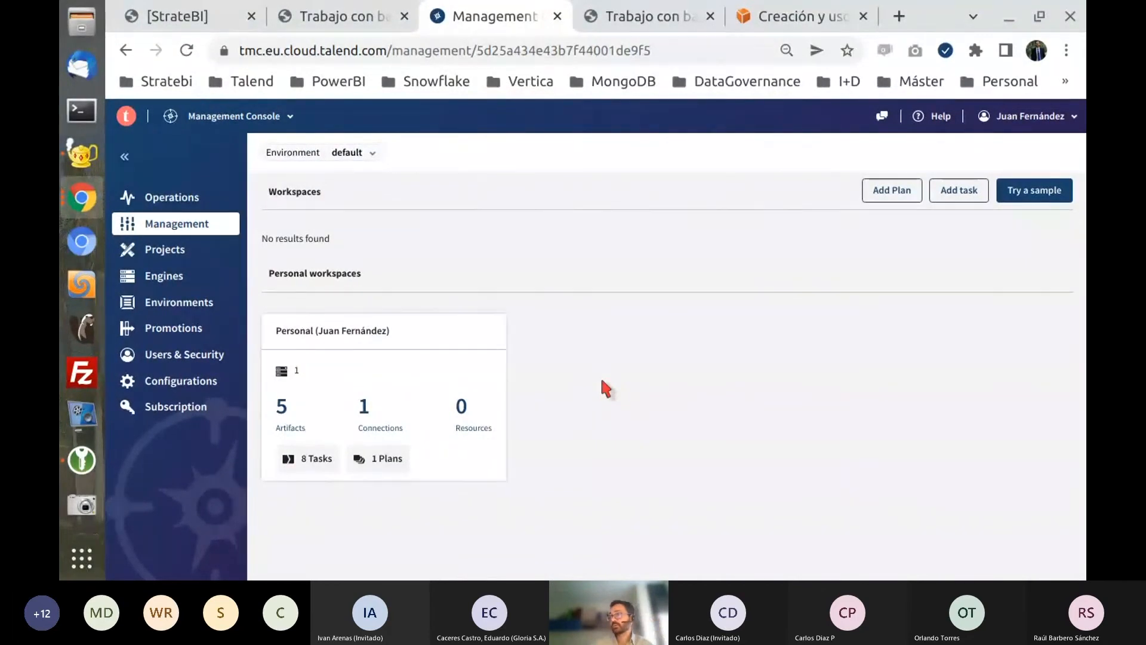
left_click(291, 418)
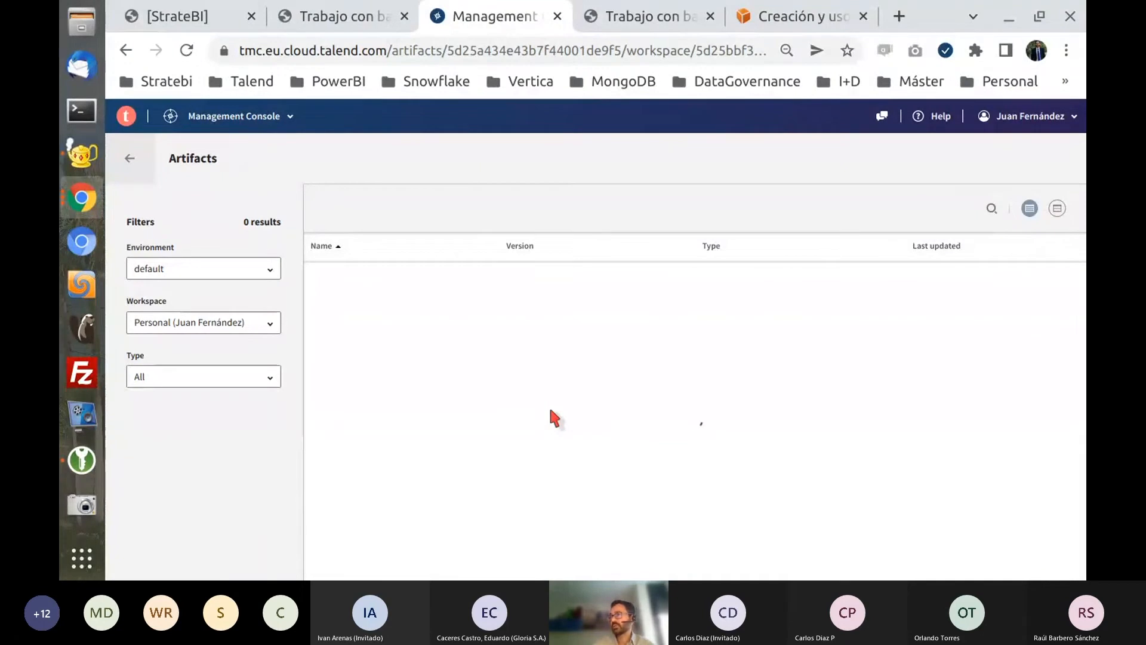
left_click(353, 281)
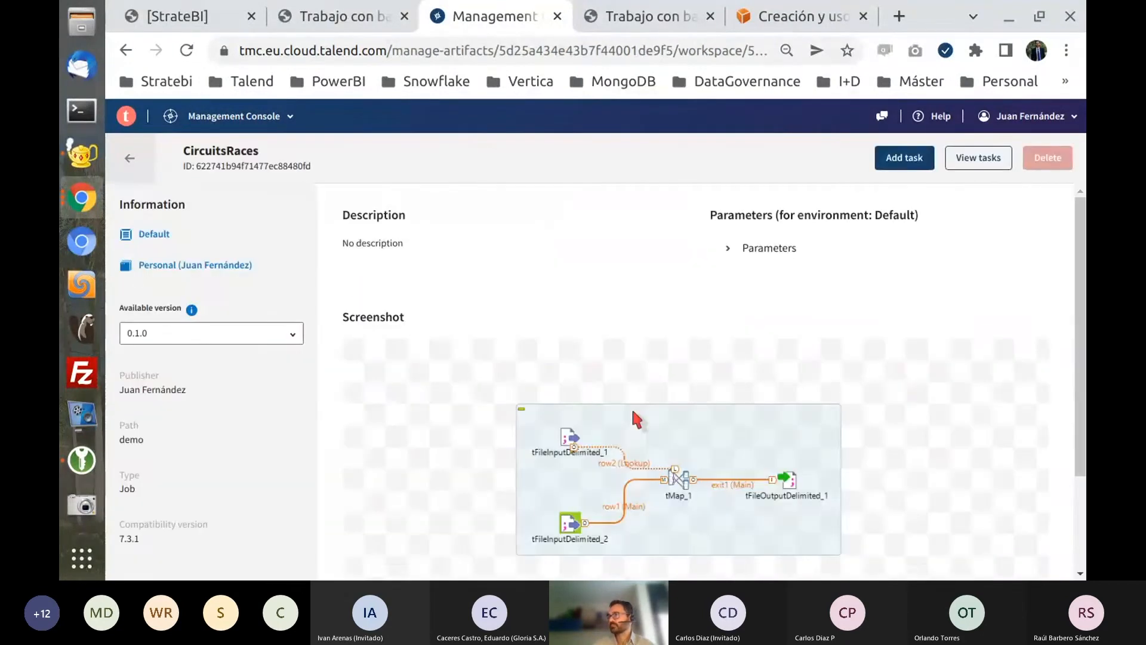
scroll(680, 412, "down", 2)
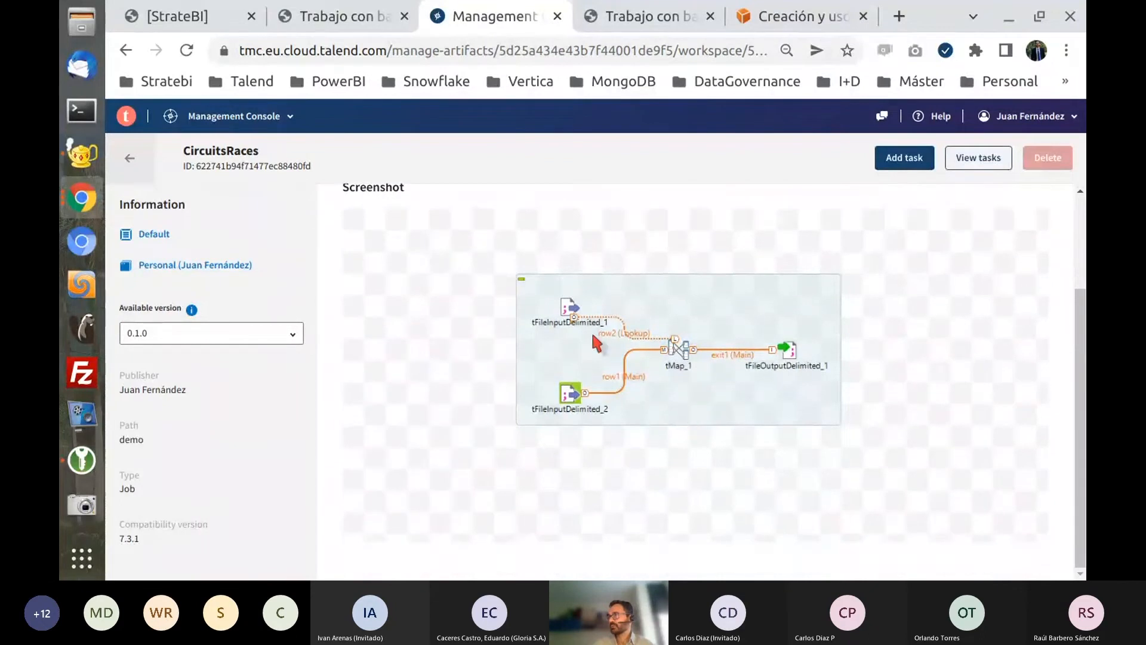
scroll(716, 421, "up", 2)
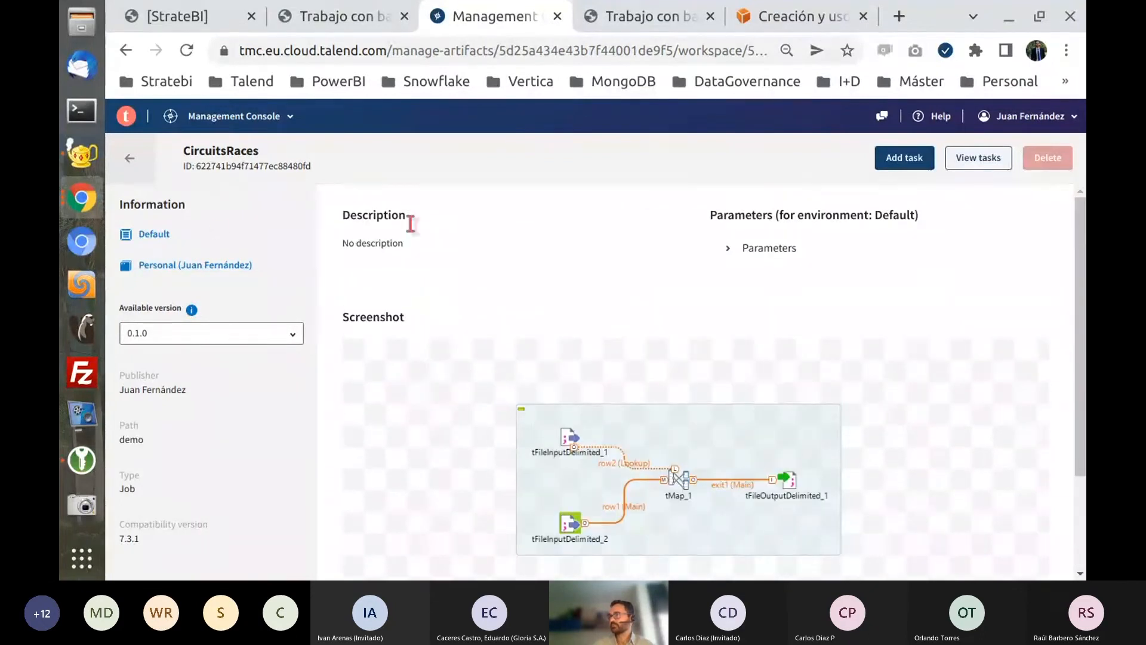
Start a new task from the CircuitsRaces artifact, keep its default artifact settings and name, and proceed to the go-live stage
left_click(893, 160)
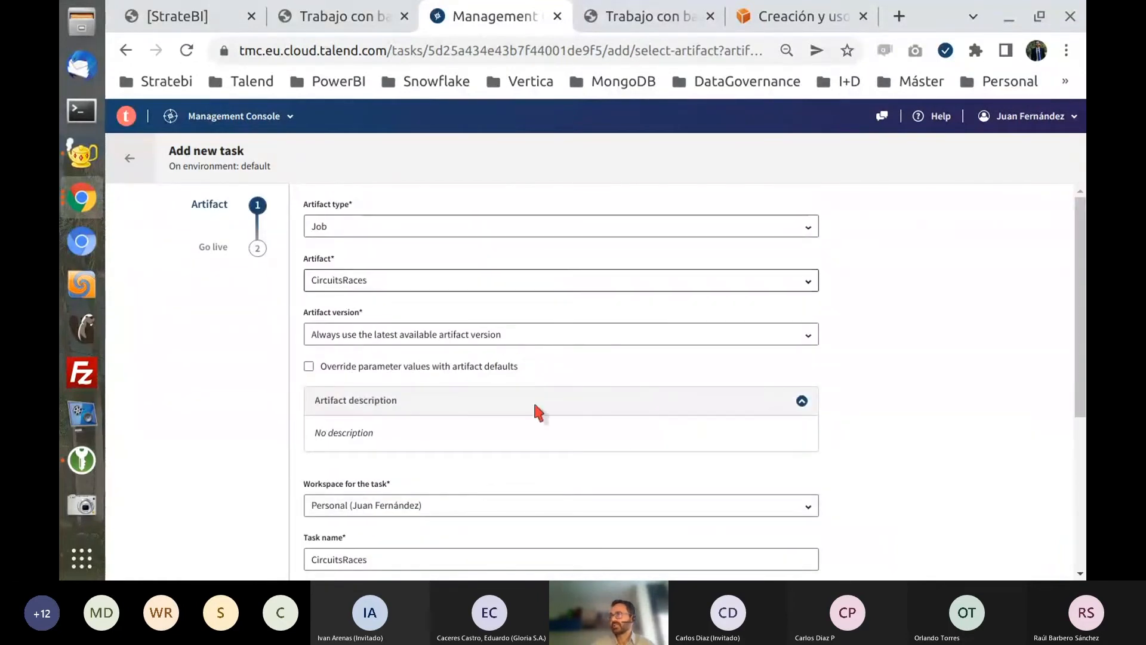
scroll(545, 418, "down", 3)
scroll(549, 428, "down", 2)
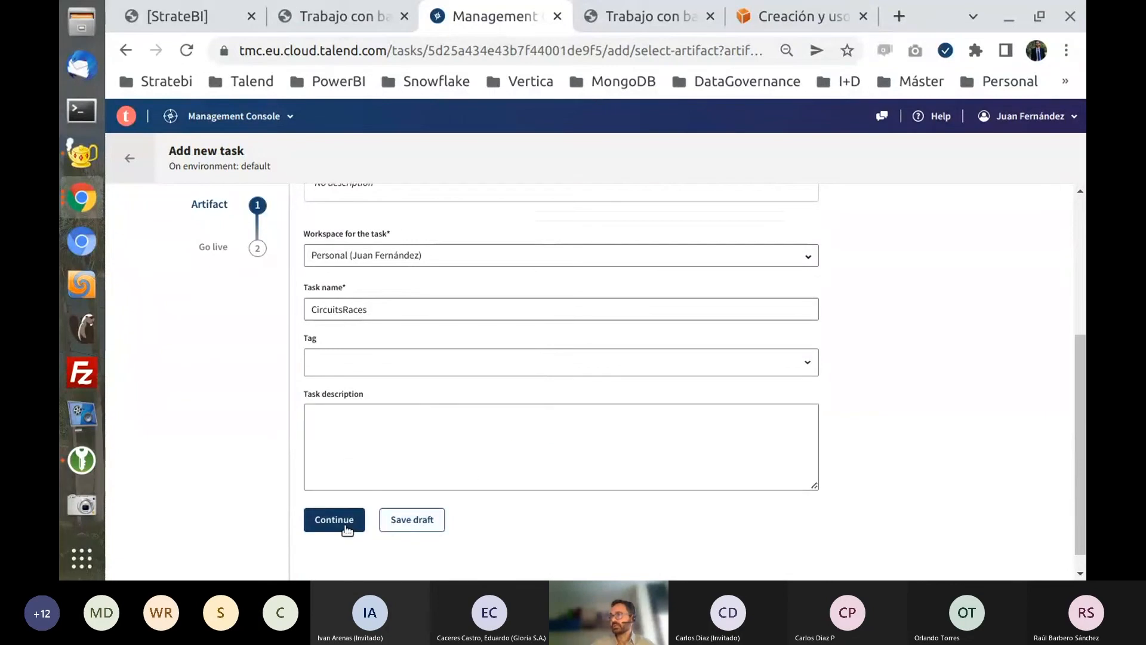
scroll(413, 459, "up", 3)
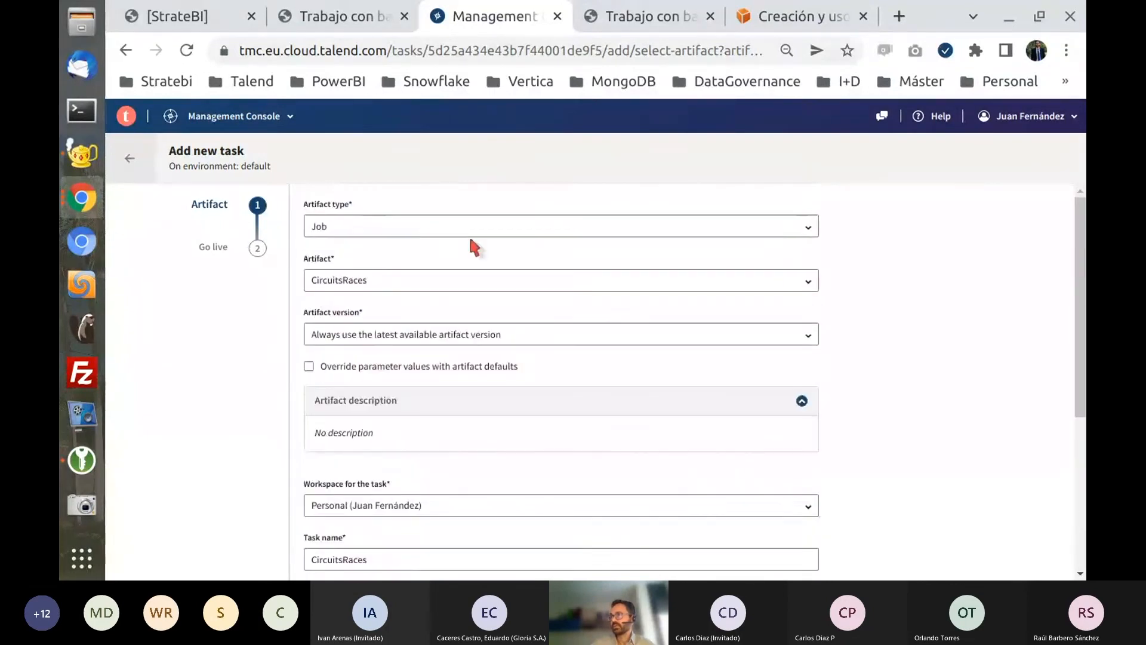
scroll(467, 410, "down", 3)
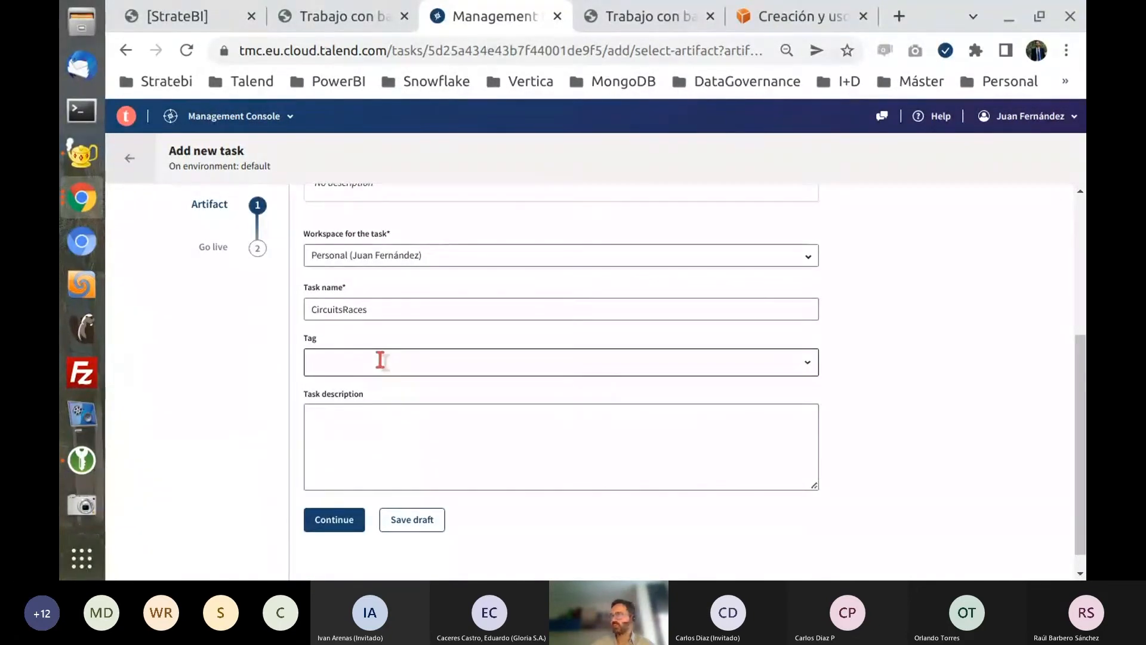
scroll(412, 436, "down", 1)
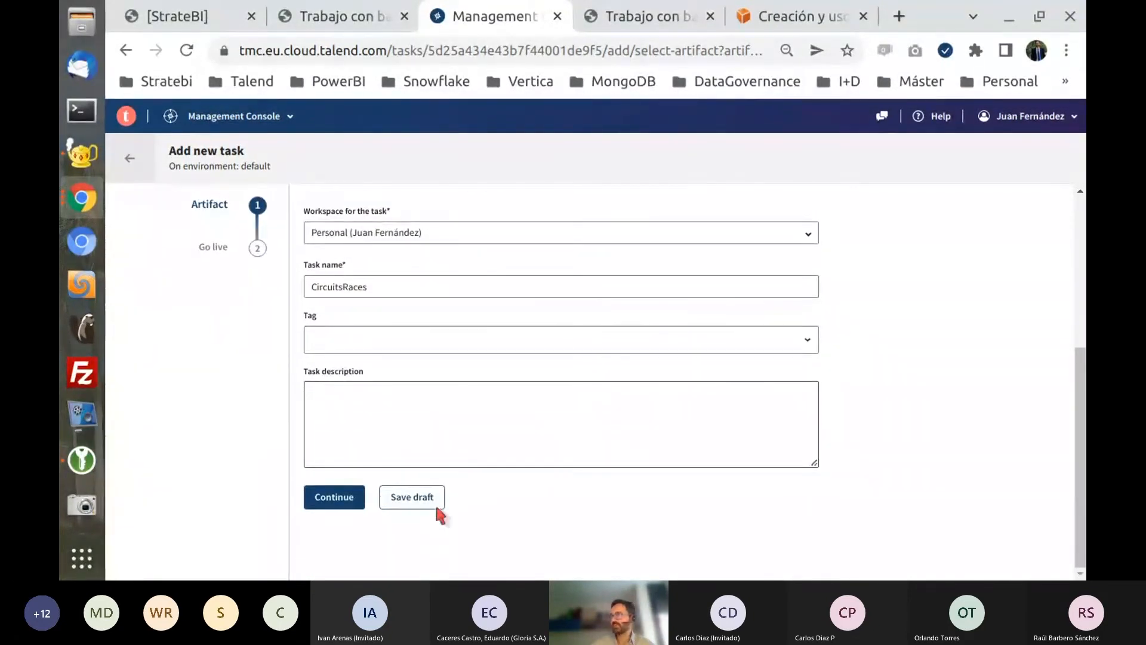
left_click(351, 496)
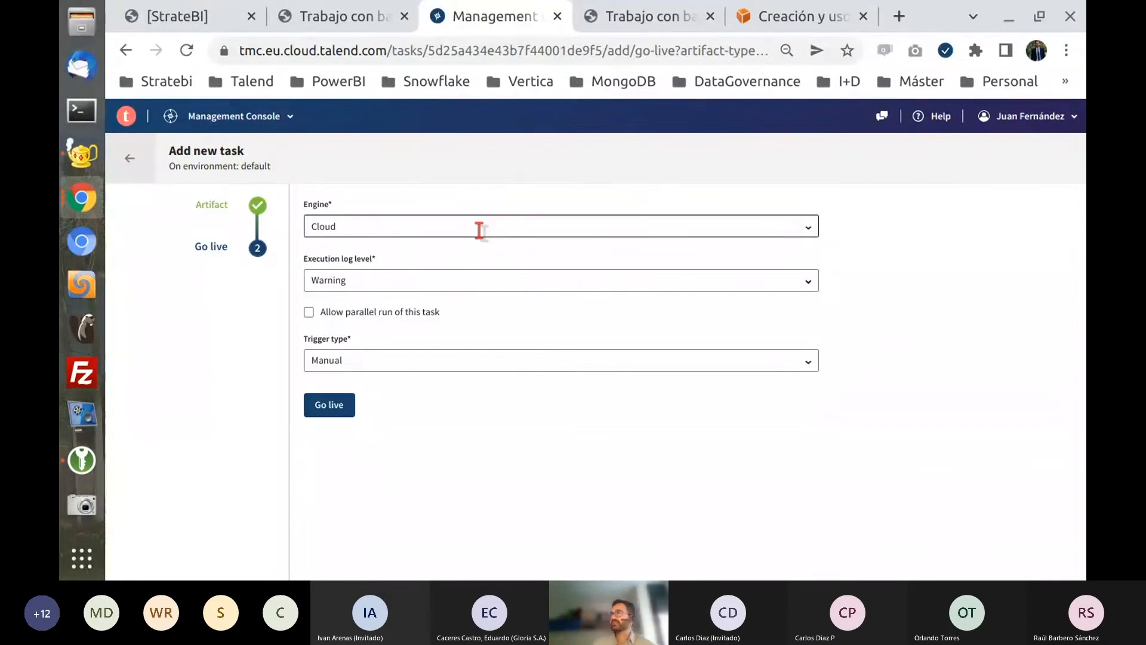
Try to take the CircuitsRaces task live on the Cloud engine with Warning log level and a Manual trigger
left_click(476, 280)
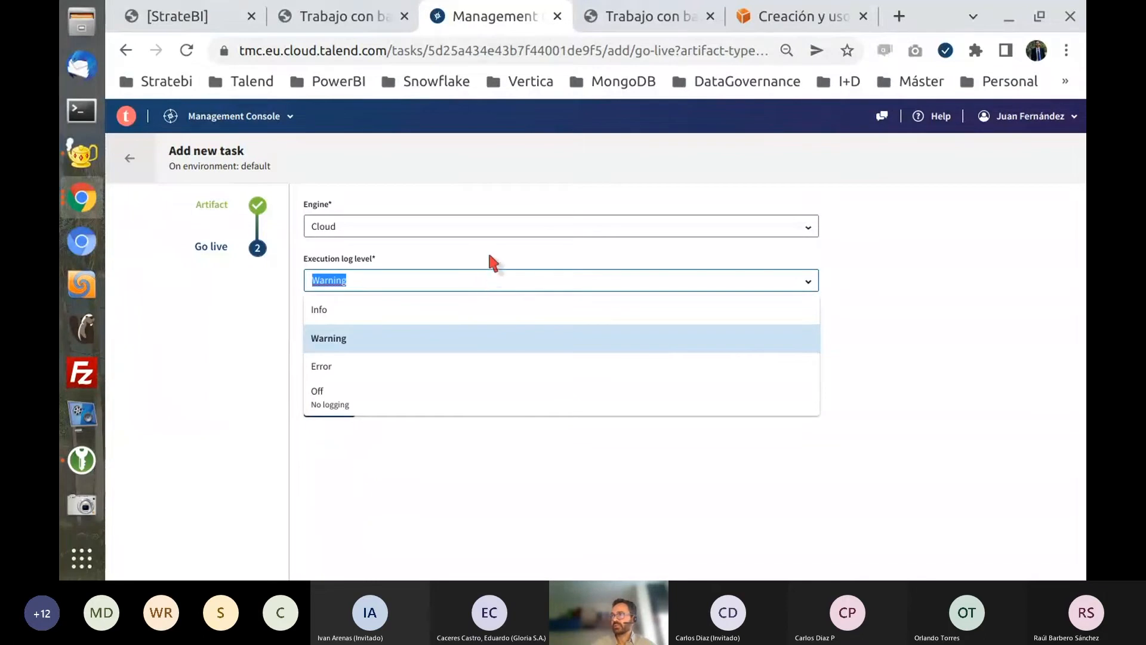
left_click(489, 255)
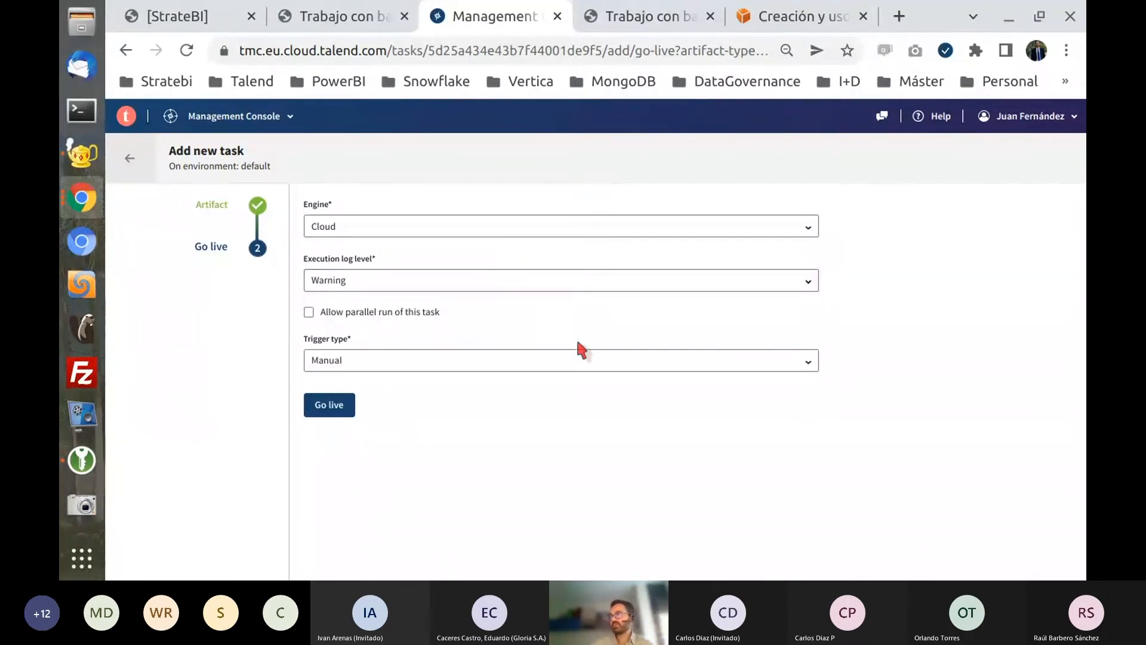
left_click(450, 361)
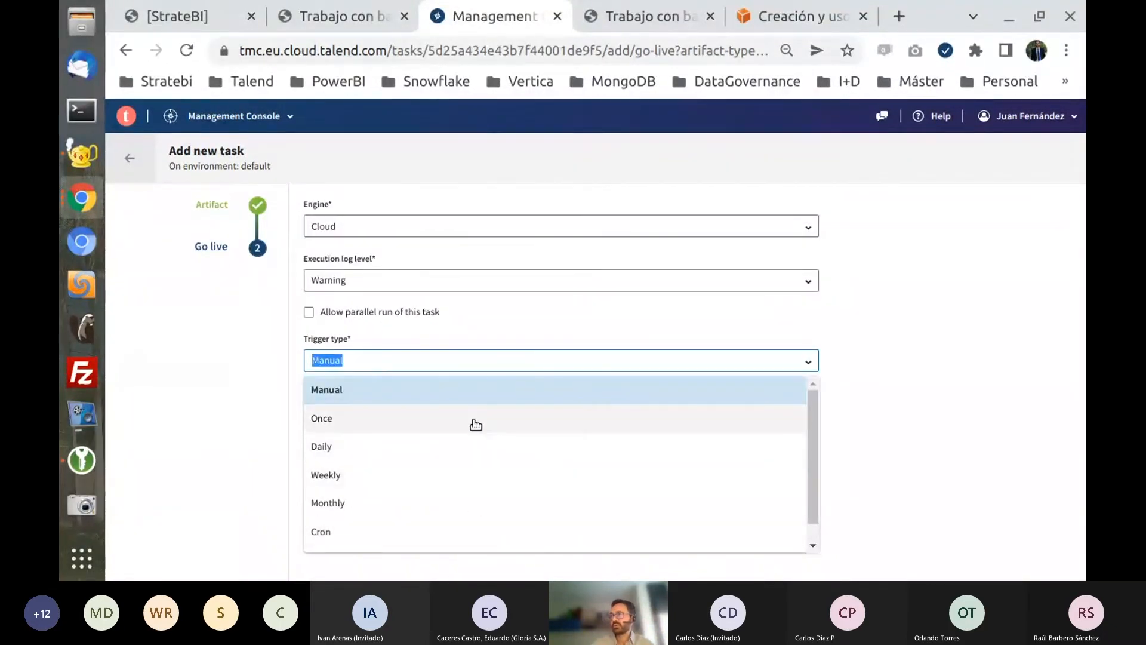
scroll(462, 434, "down", 1)
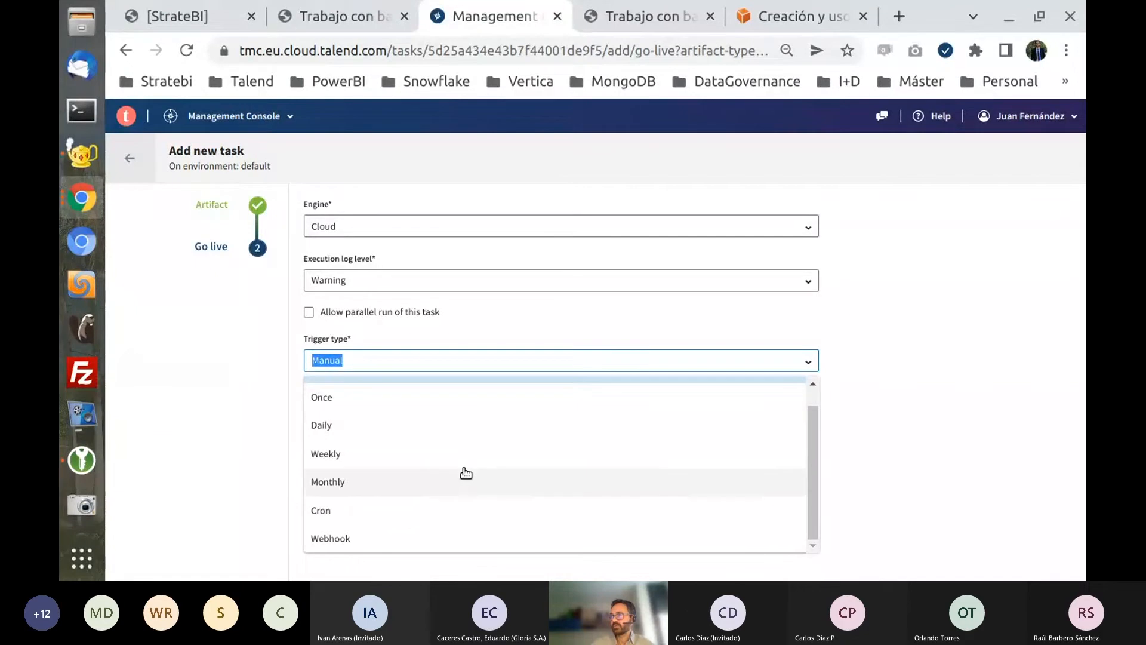
scroll(446, 402, "up", 1)
left_click(426, 395)
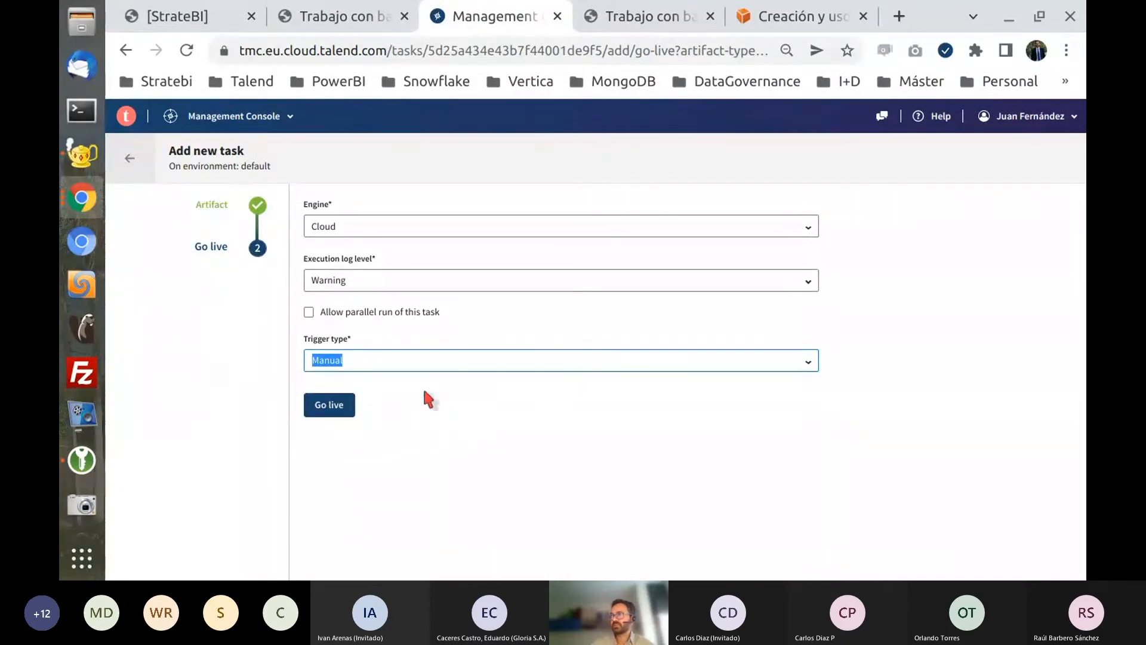
left_click(339, 407)
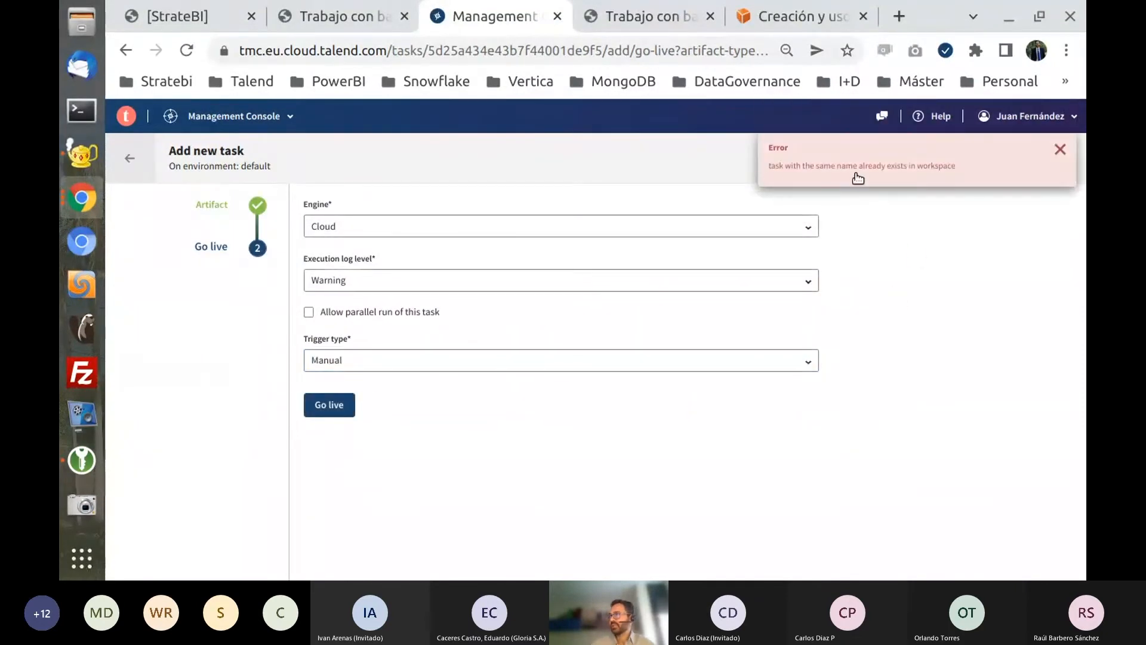
left_click(1061, 149)
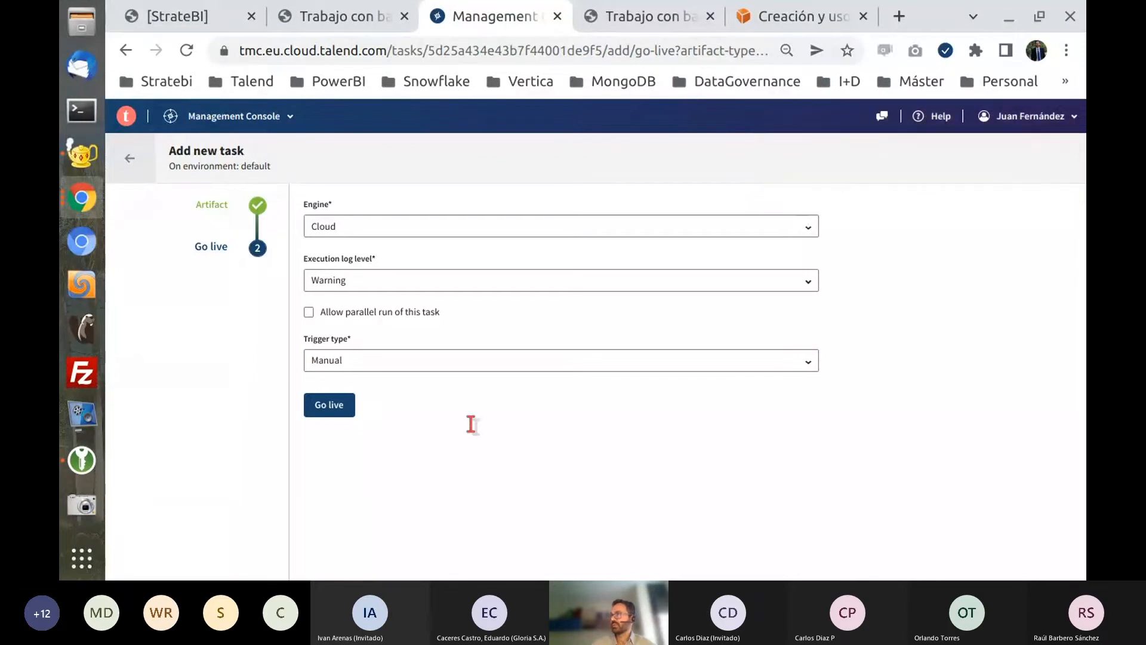
Abandon the new task and go back through the artifact pages to the workspaces overview
left_click(129, 171)
left_click(746, 230)
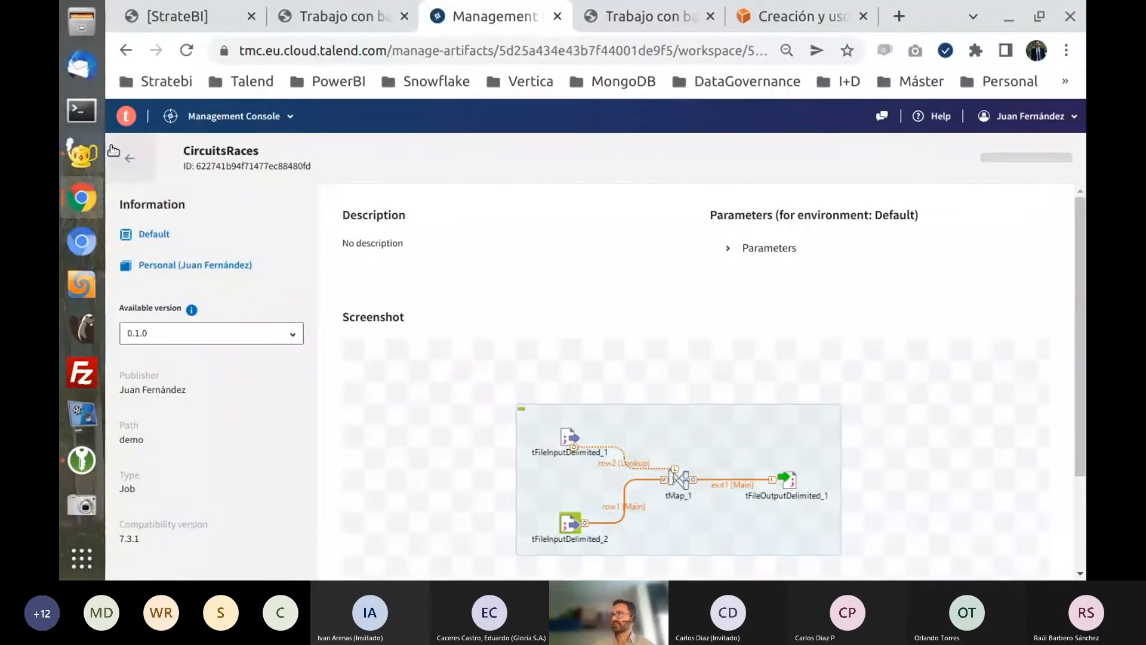
left_click(132, 159)
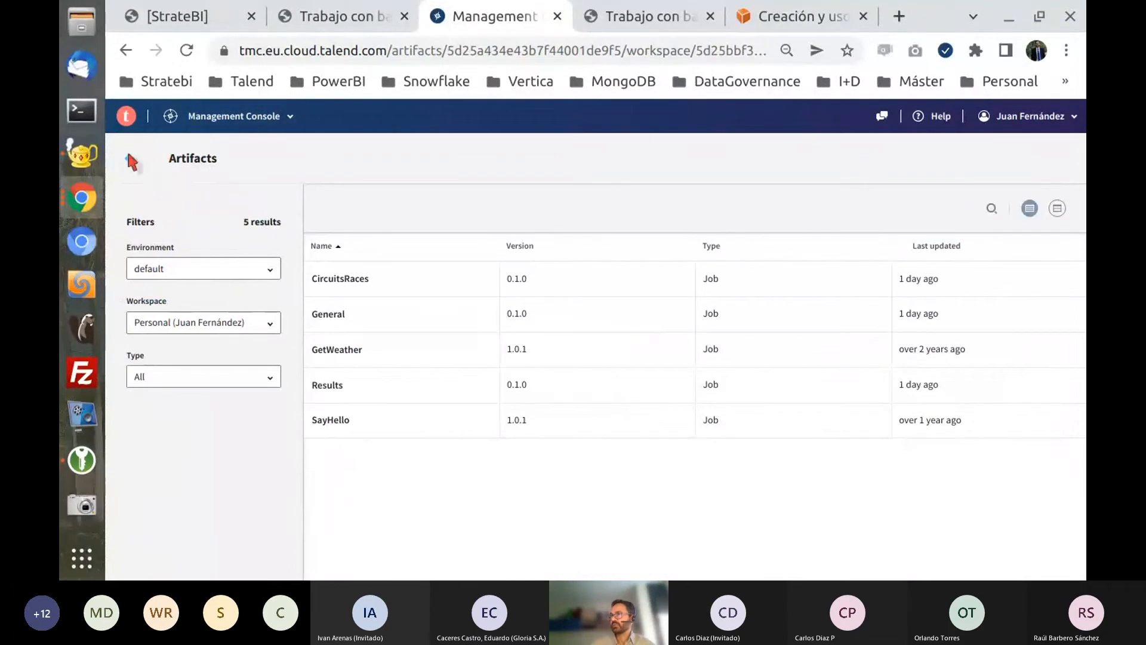
left_click(131, 160)
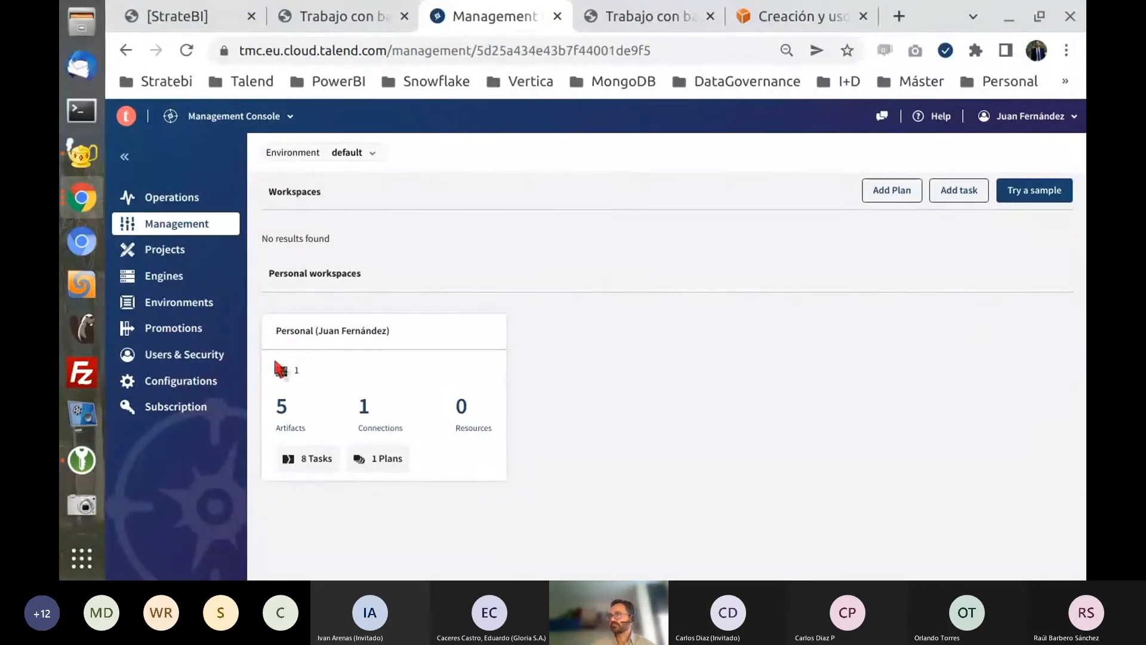
Review the account's projects with their Git URLs, the default environment's engines, and the list of environments
left_click(158, 248)
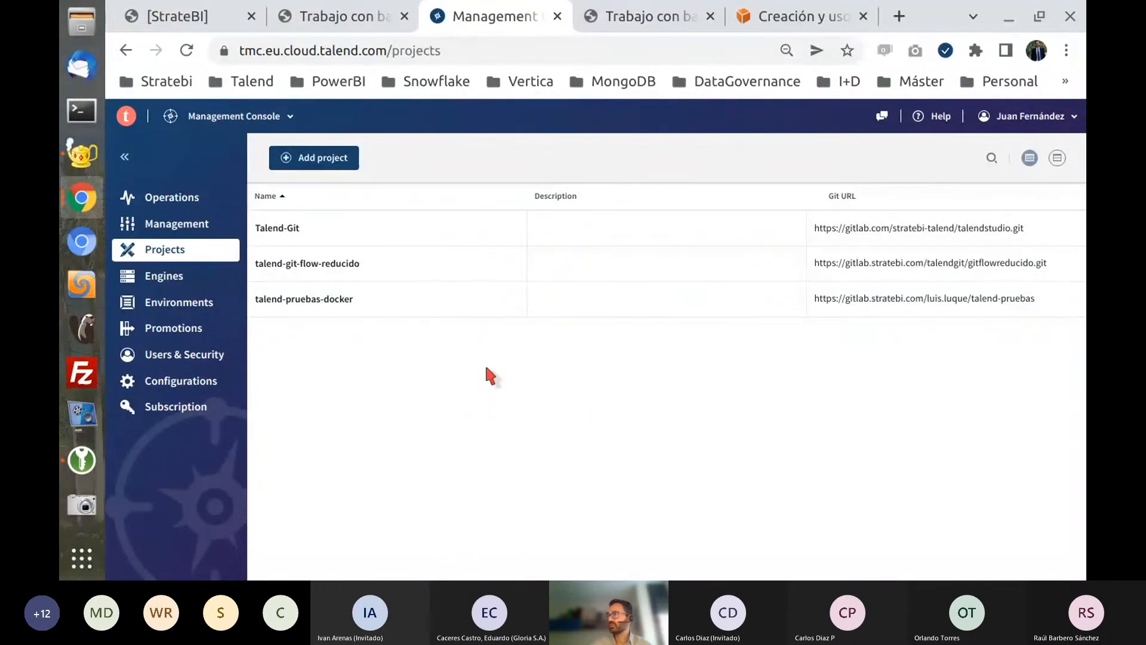
left_click(183, 278)
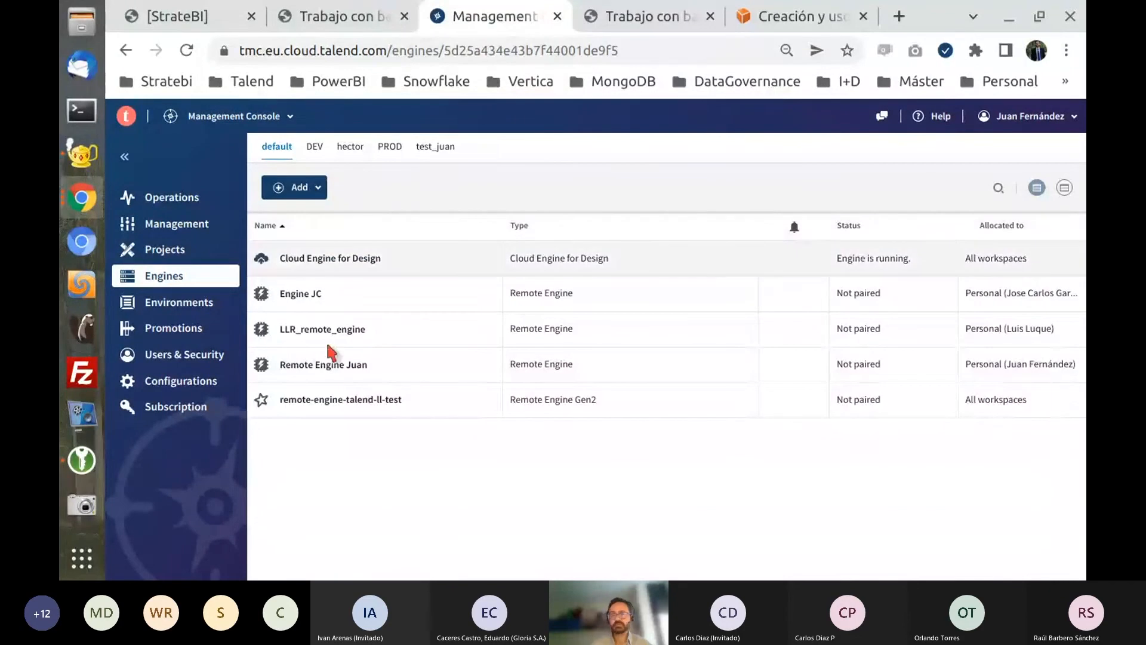
left_click(202, 307)
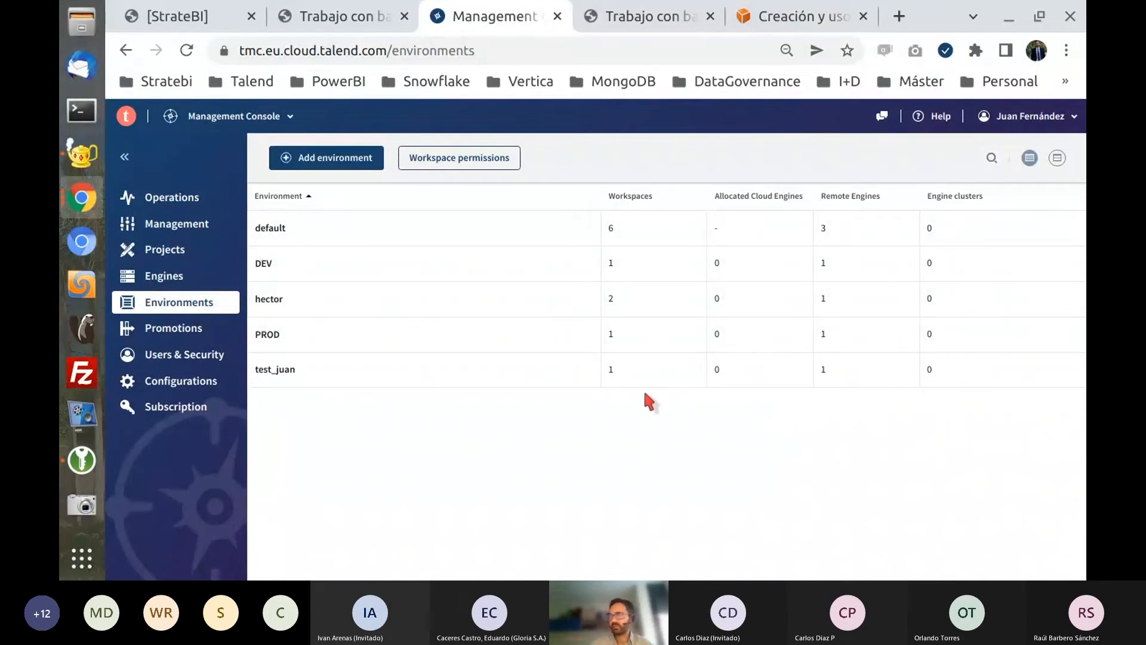
Review the existing promotions and inspect the source and target environment fields for a new promotion
left_click(185, 327)
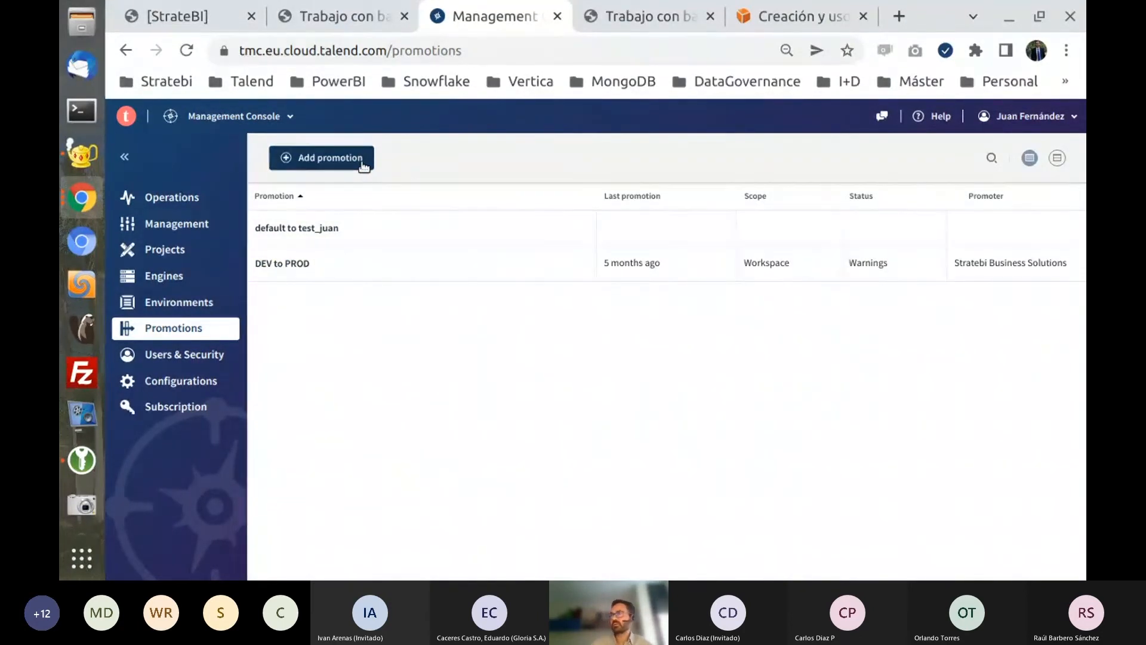
left_click(362, 166)
left_click(342, 245)
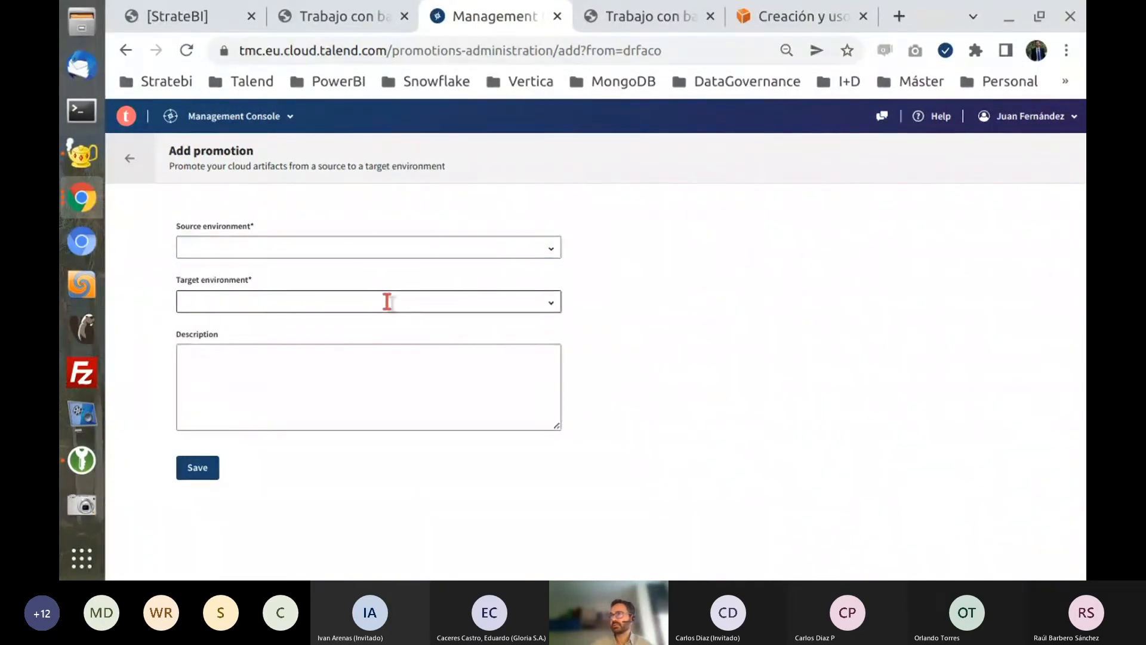
left_click(386, 301)
left_click(774, 335)
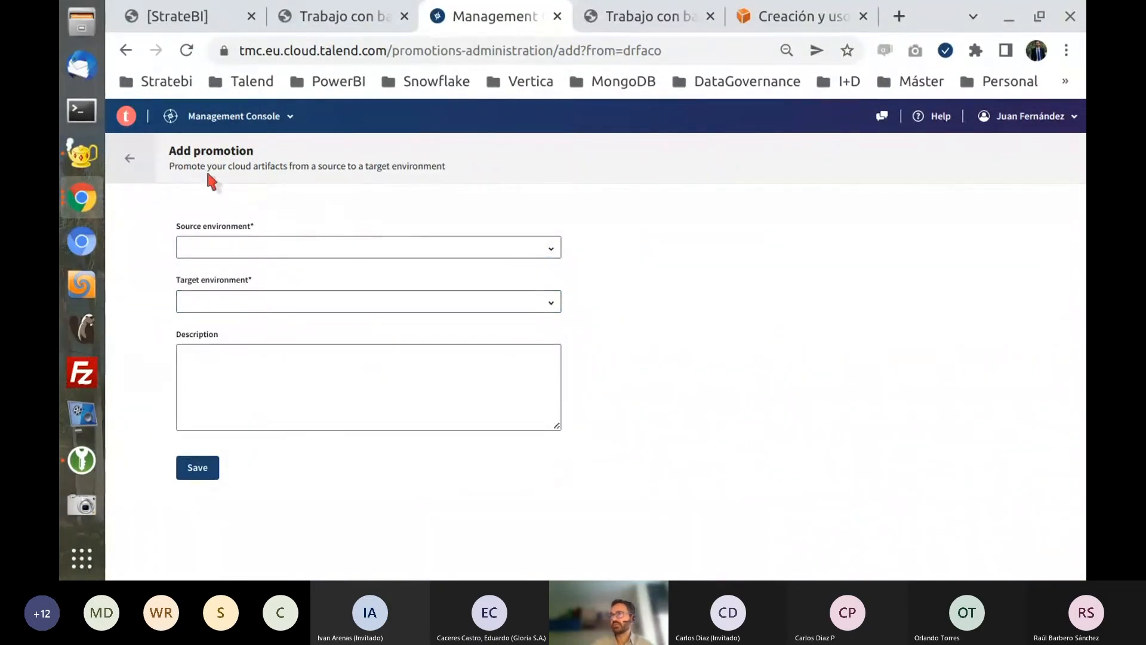
Leave the new promotion form and review the account's user list under Users & Security
left_click(131, 158)
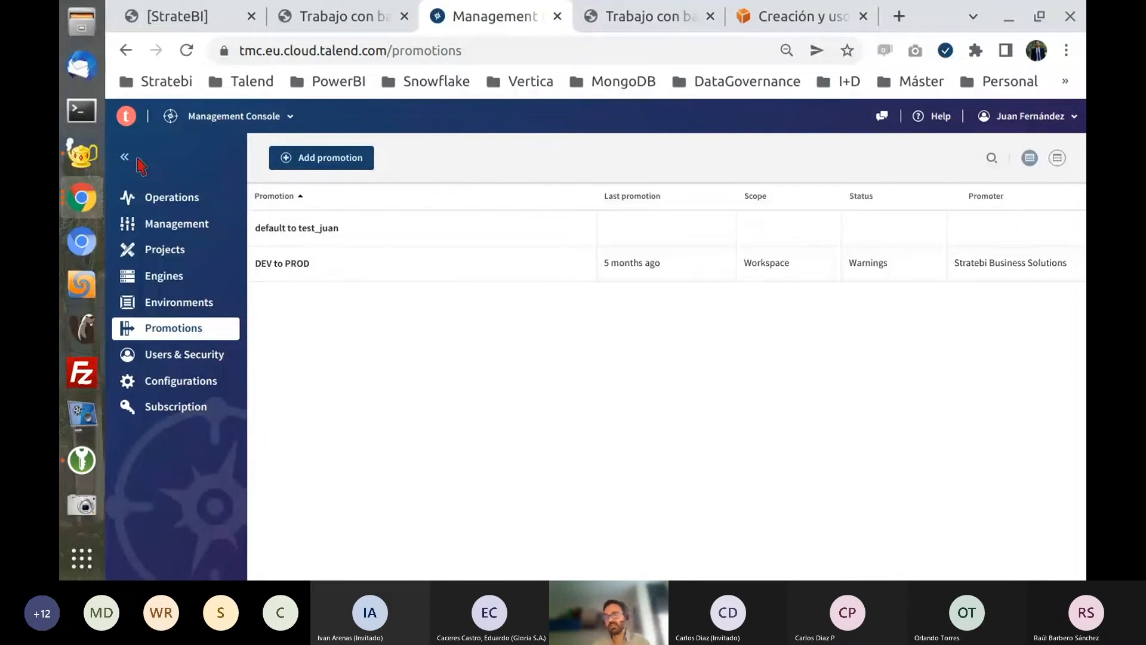
left_click(212, 357)
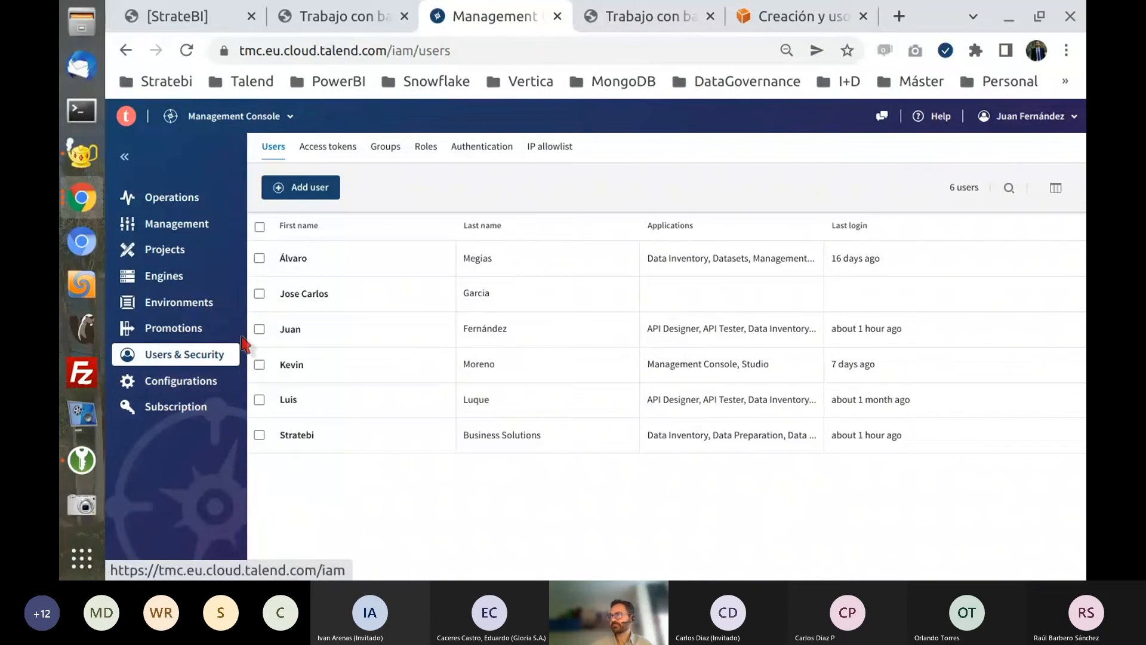
Switch to API Designer and log in to Talend Cloud with the prefilled credentials
left_click(253, 120)
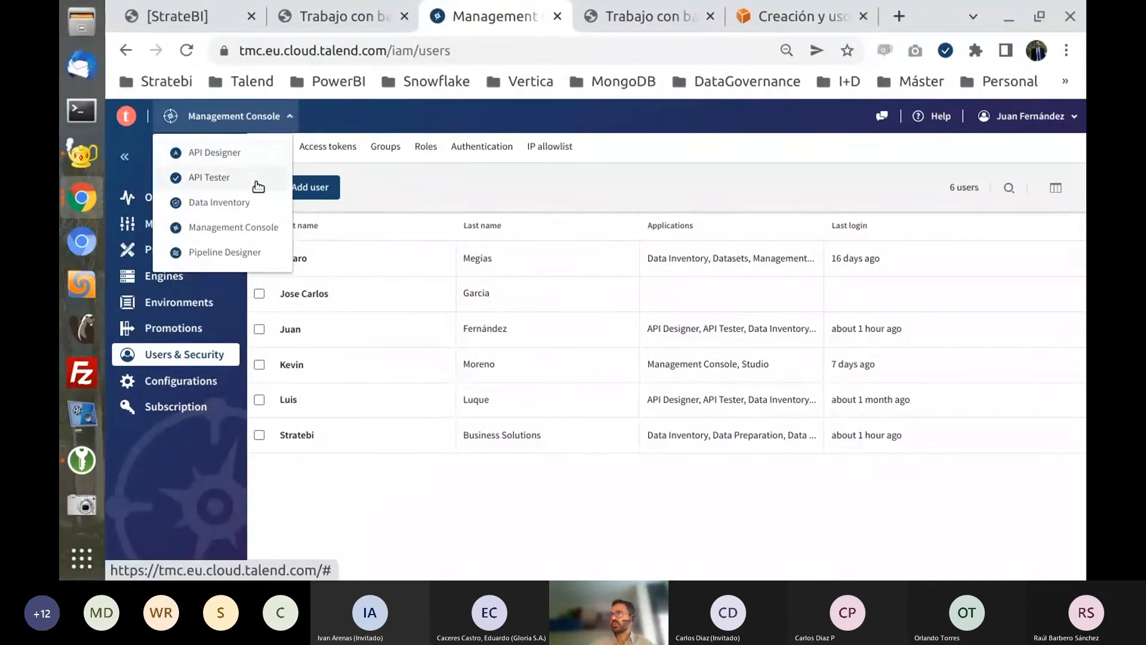
left_click(242, 155)
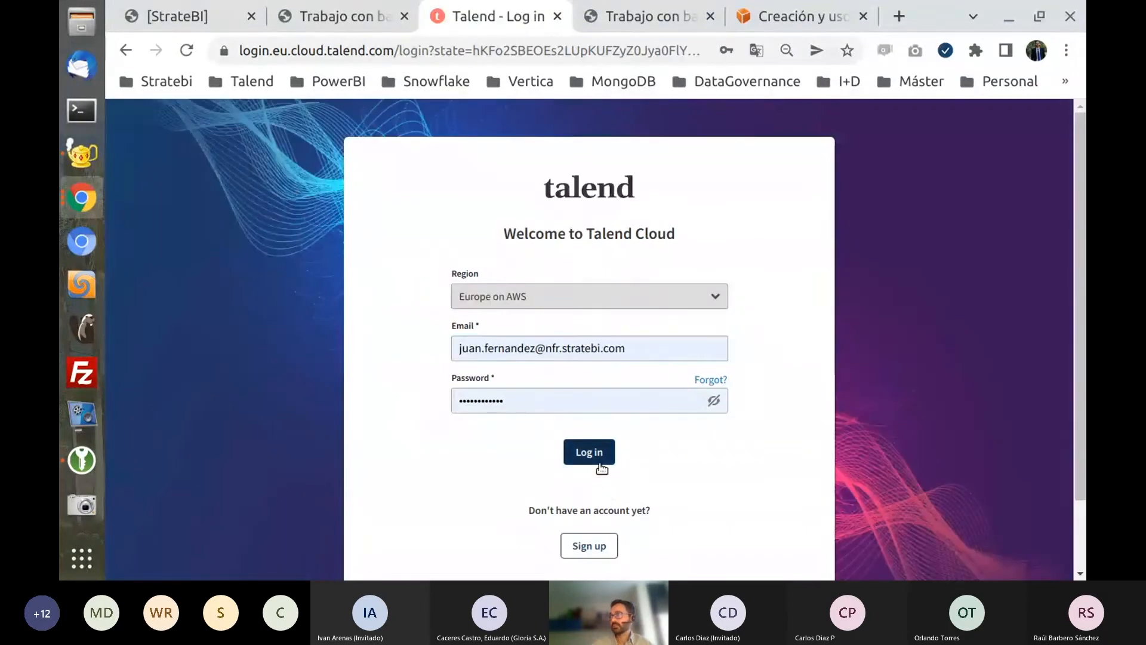
left_click(589, 452)
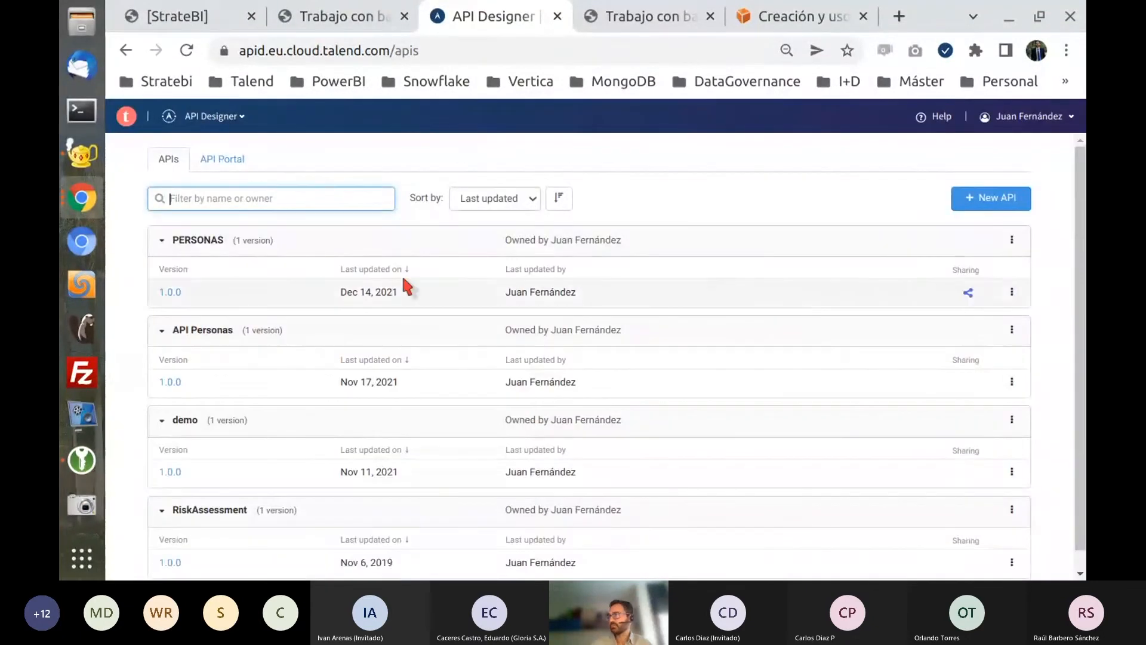
Open the PERSONAS API, examine its resources, operations and general settings, and return to the API list
left_click(214, 245)
left_click(214, 246)
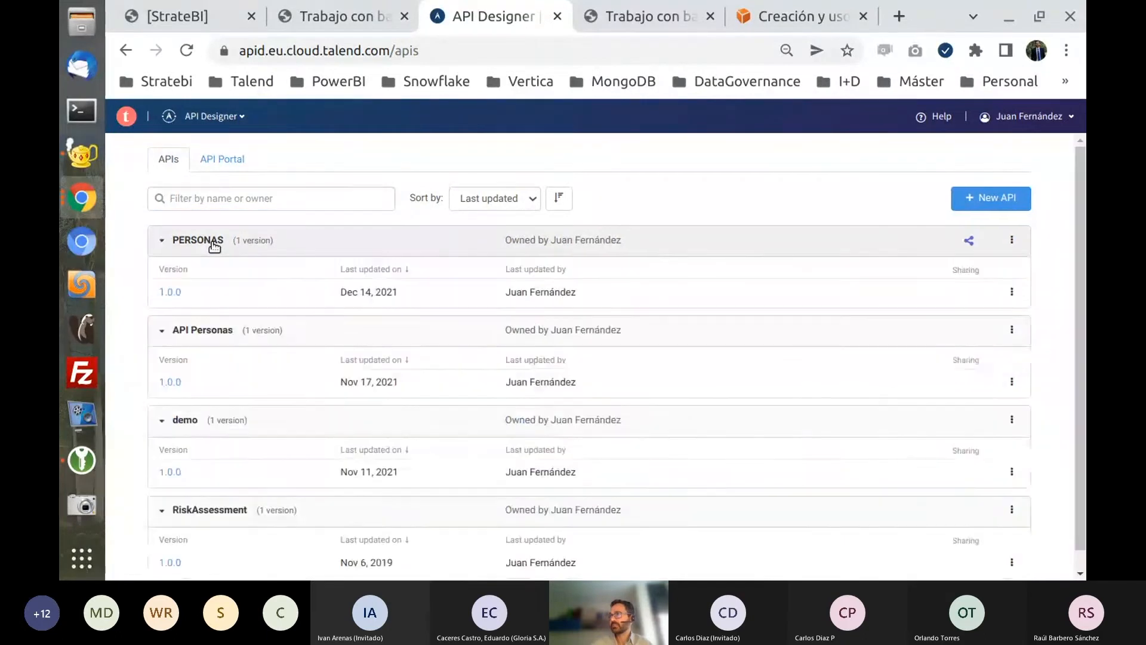
left_click(410, 385)
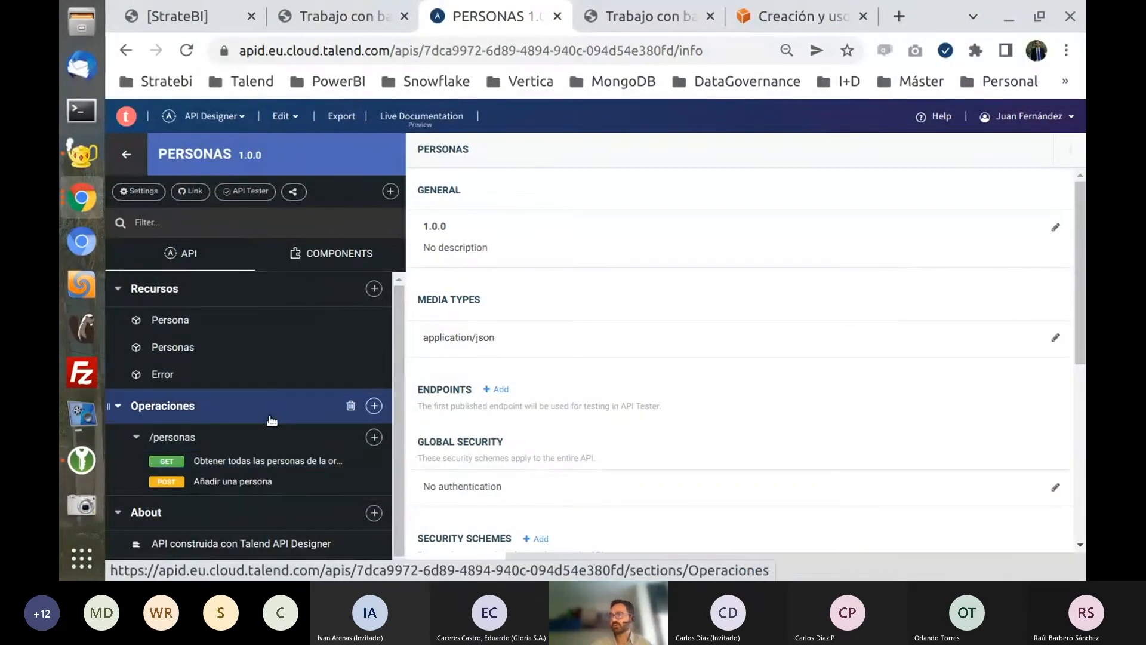
scroll(272, 417, "down", 1)
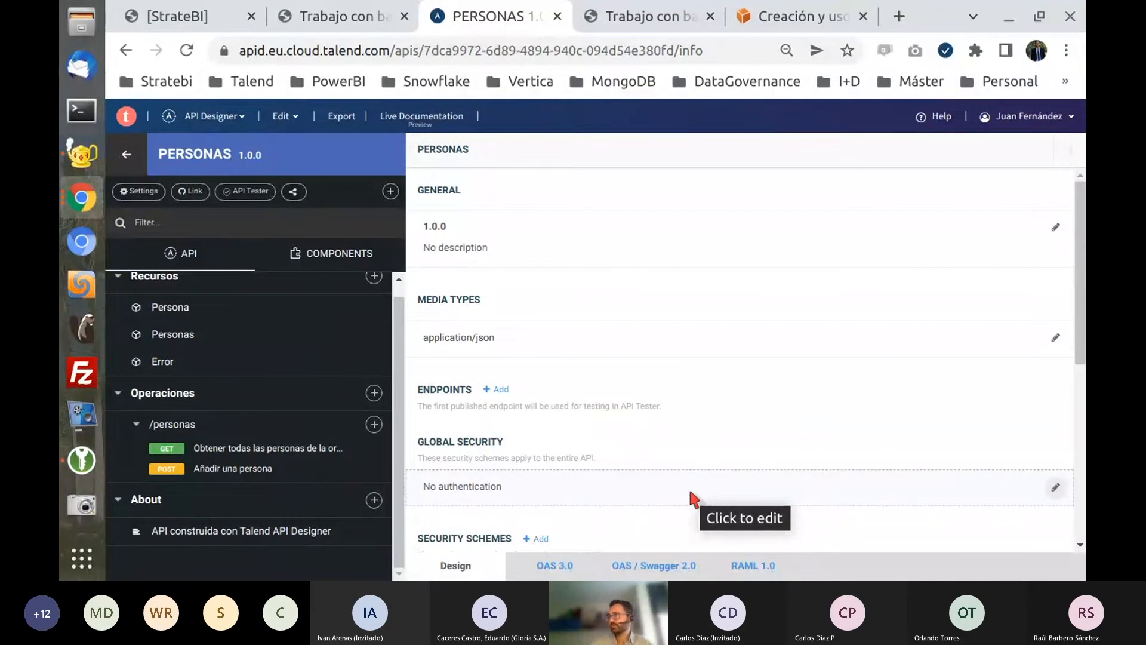
scroll(691, 495, "down", 1)
scroll(690, 495, "up", 1)
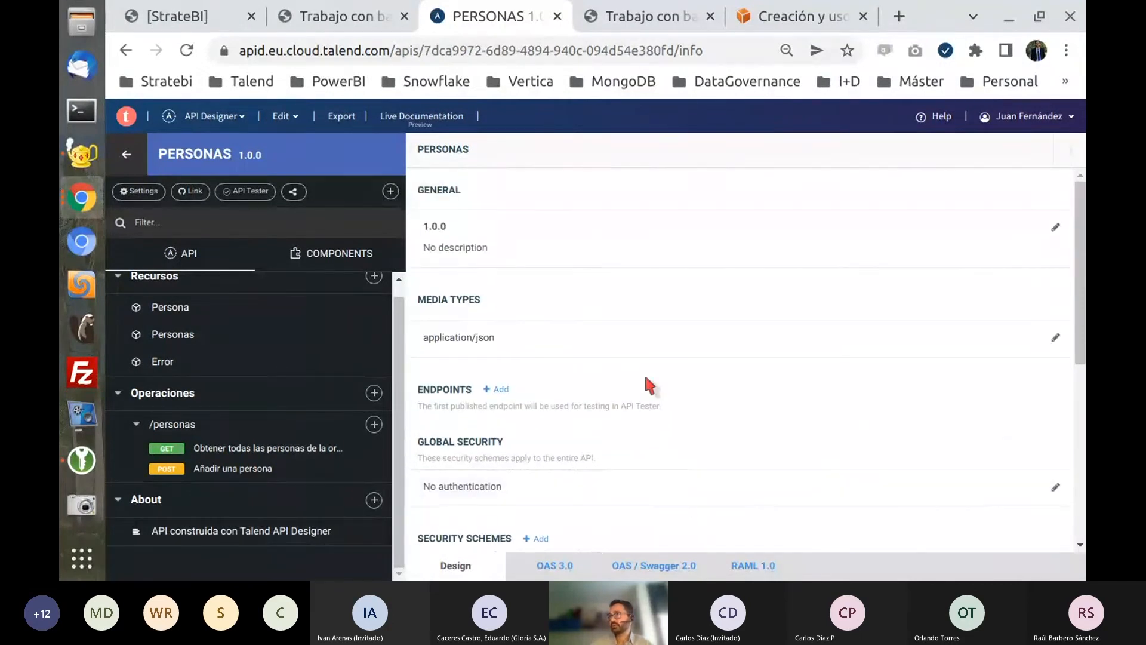
left_click(127, 154)
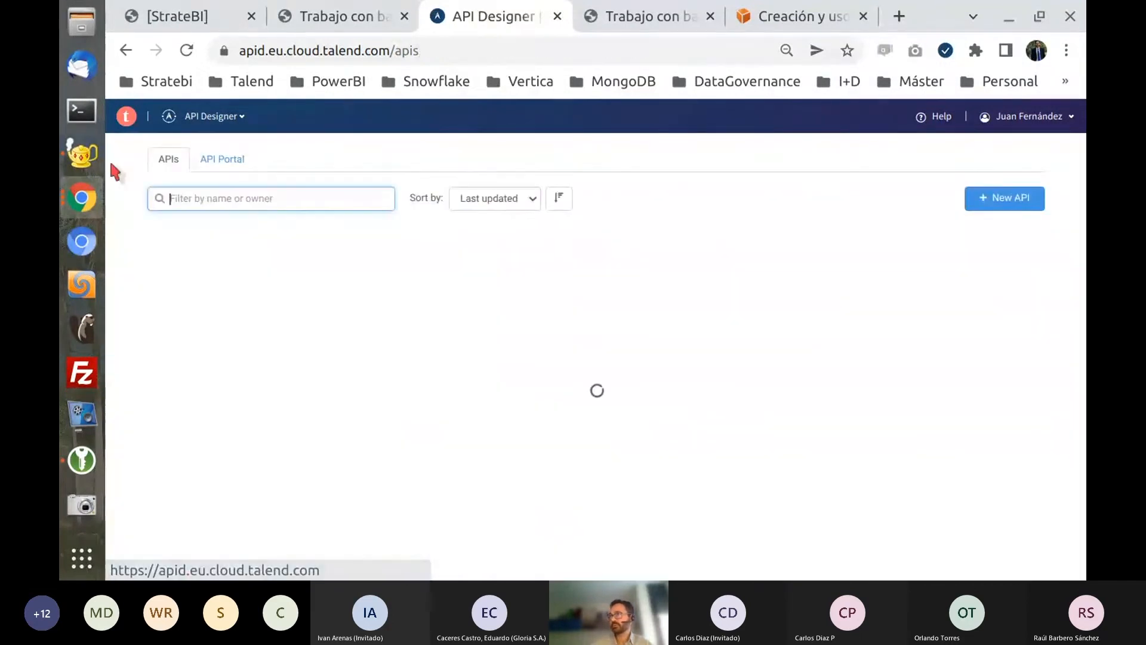
Switch to API Tester and review the requests of Scenario 1 - Create & Get Update in the RiskAssessment project
left_click(190, 117)
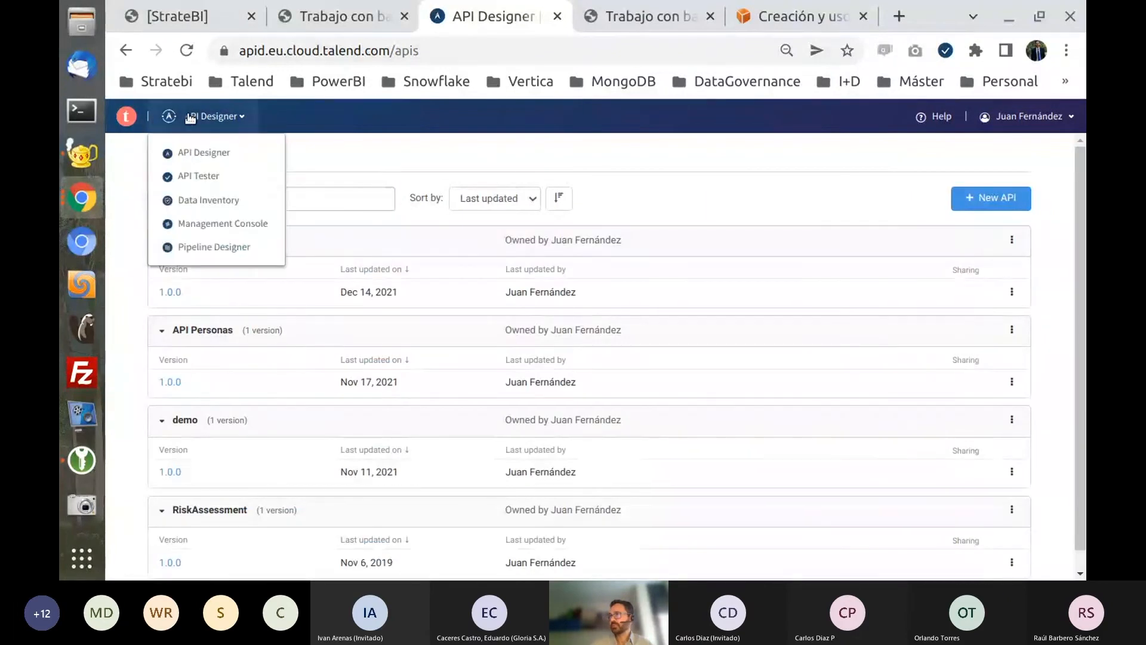
left_click(192, 174)
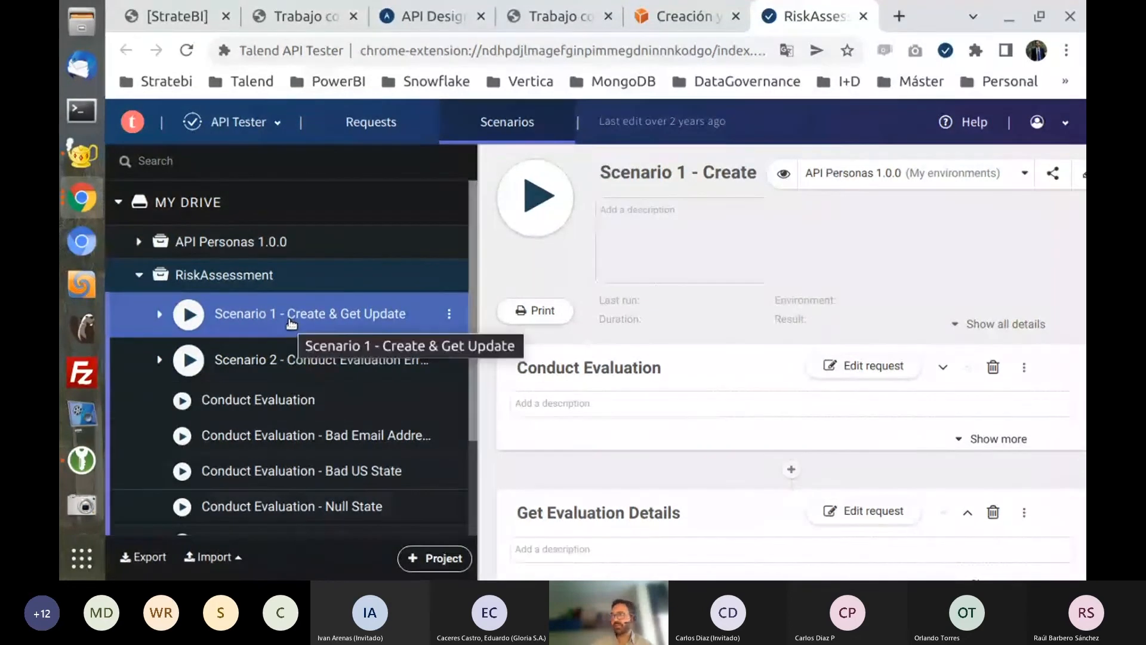
left_click(158, 314)
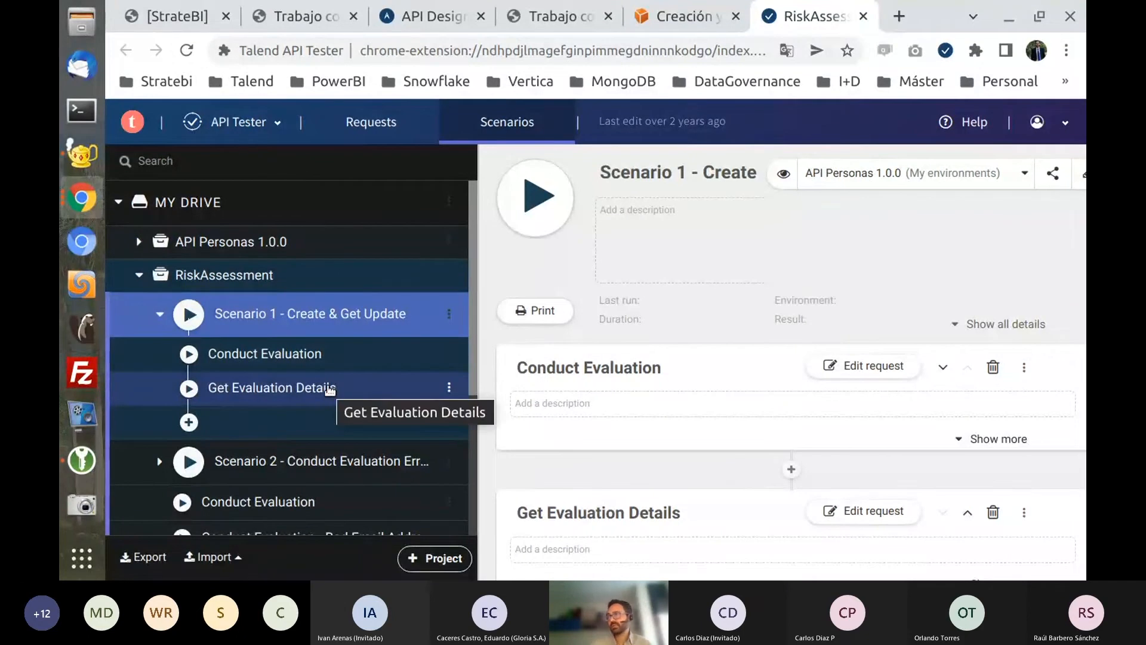
scroll(323, 427, "down", 2)
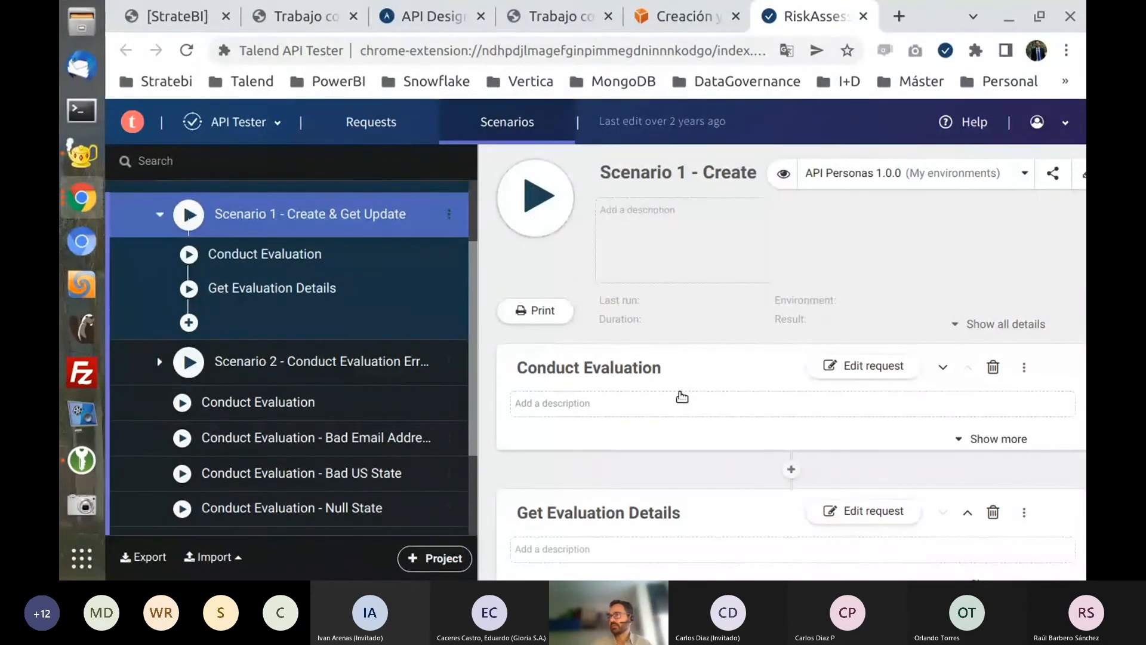
Go to Data Inventory through the Talend Cloud portal and look over the list of datasets
left_click(274, 127)
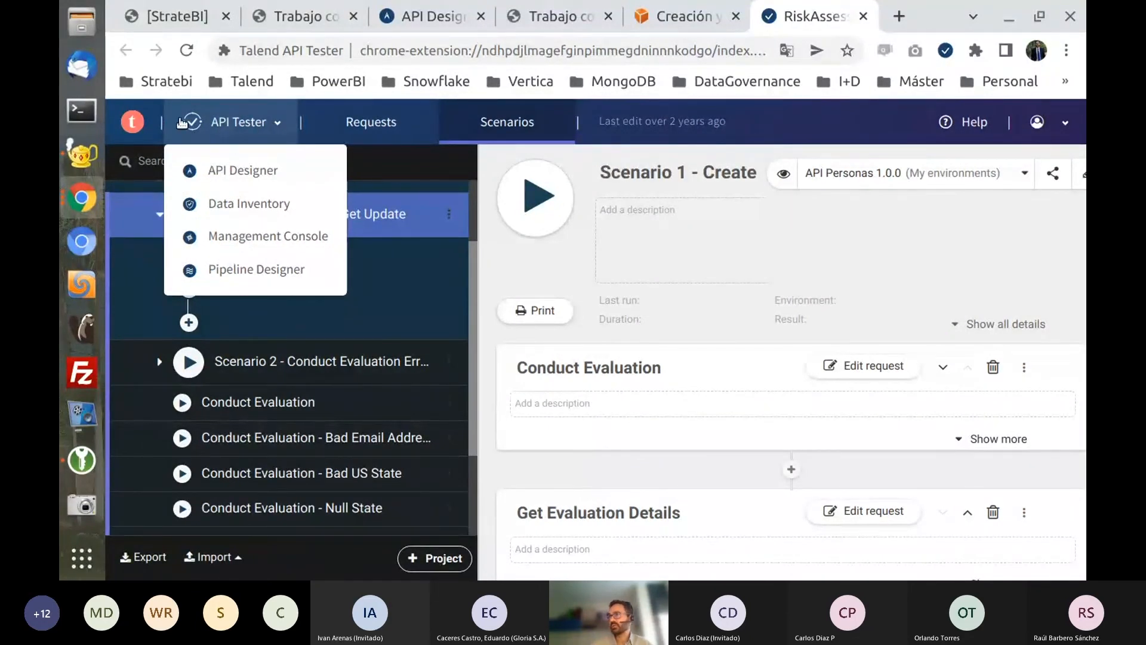
left_click(137, 121)
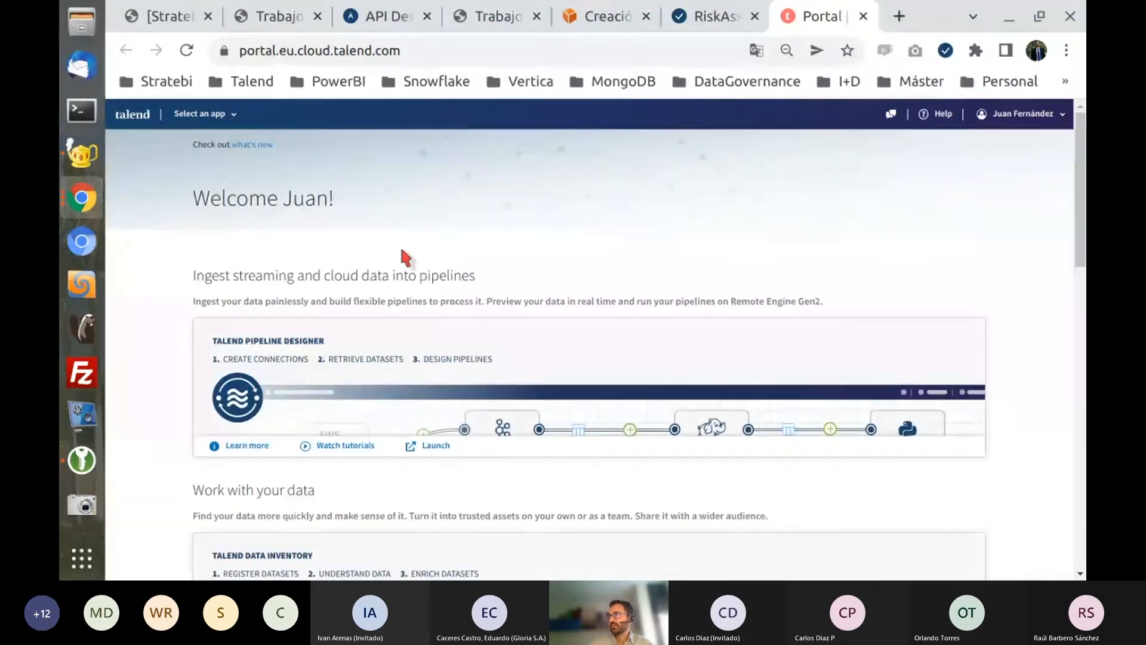
left_click(199, 113)
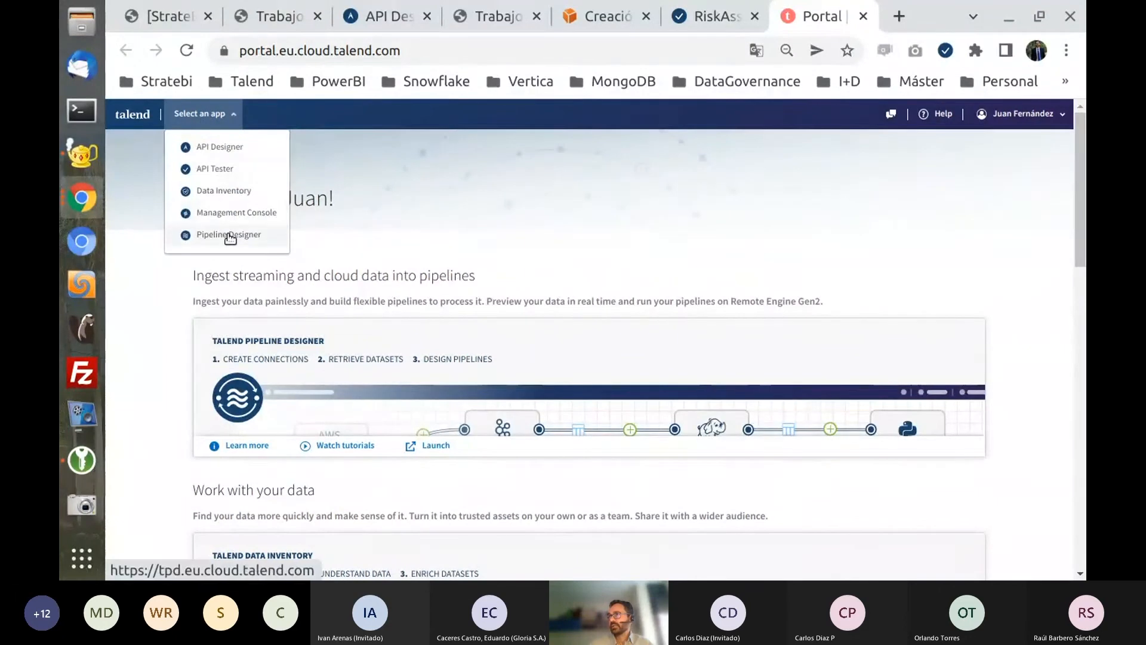
left_click(227, 198)
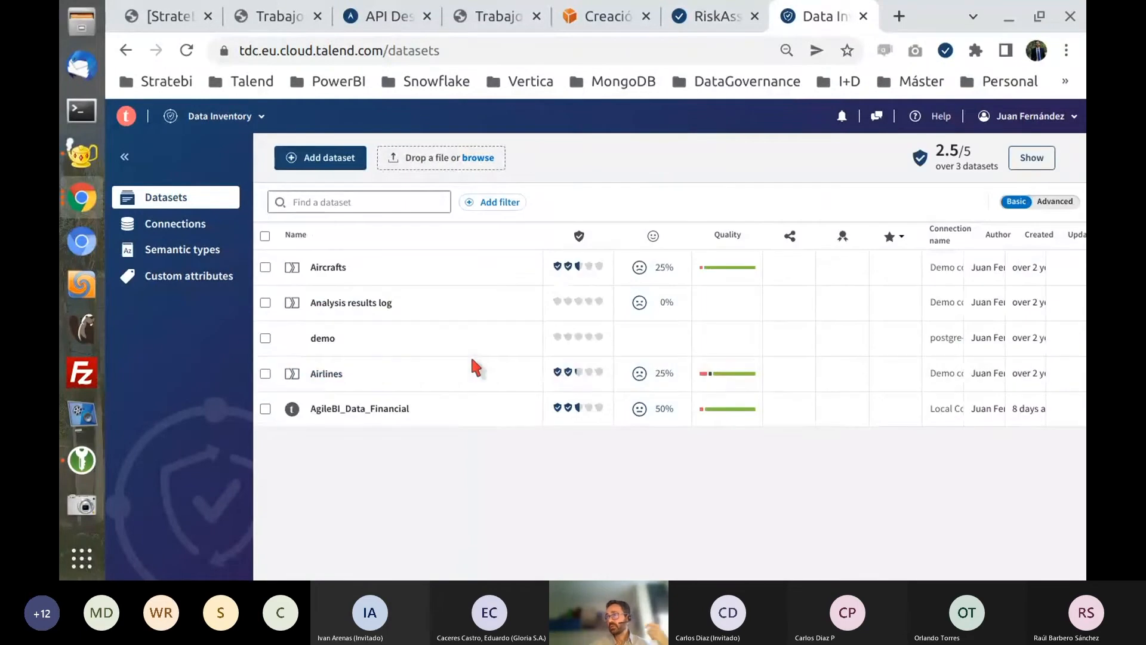
mouse_move(471, 361)
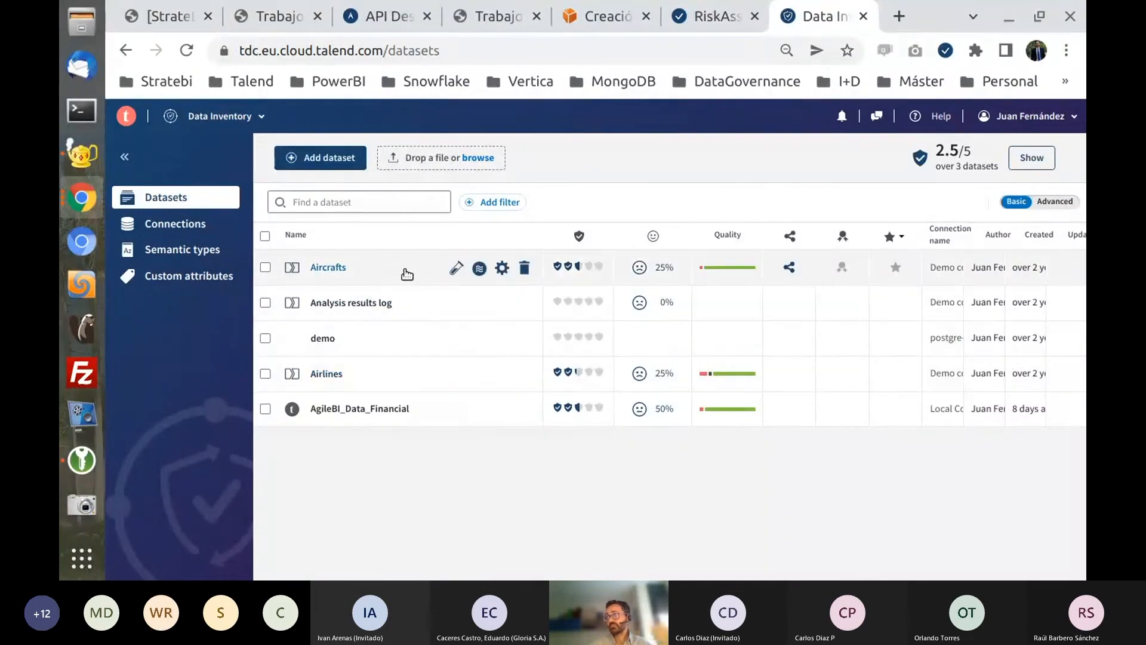
Start a new dataset named demo_web and begin adding a new connection for it
left_click(325, 160)
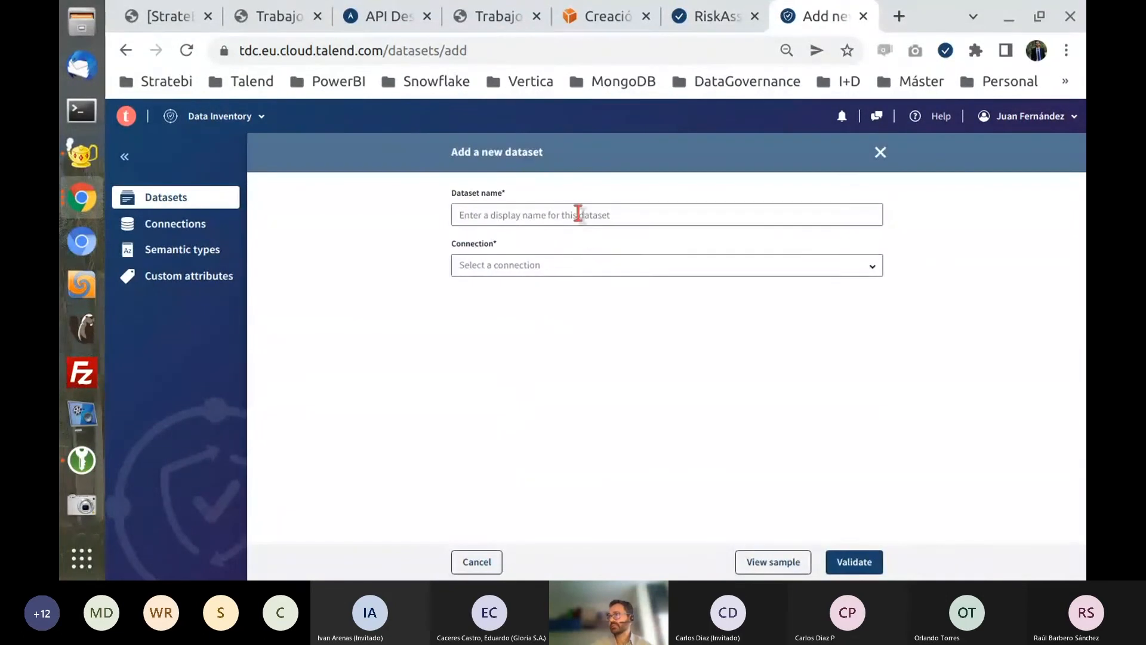
left_click(578, 214)
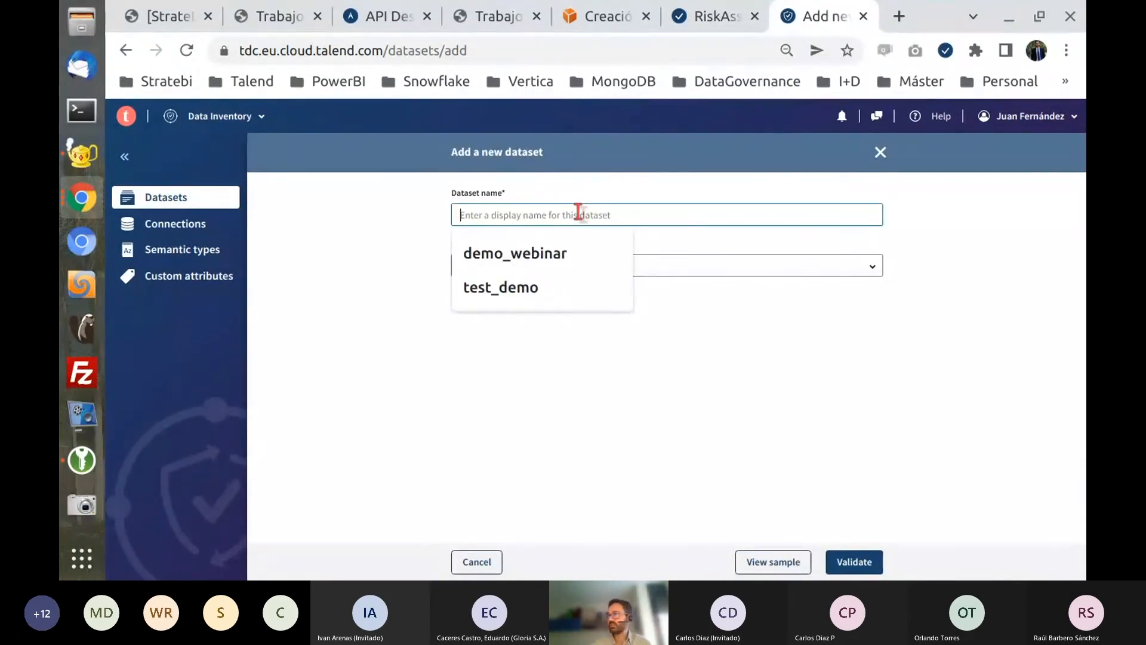
type("demo_web")
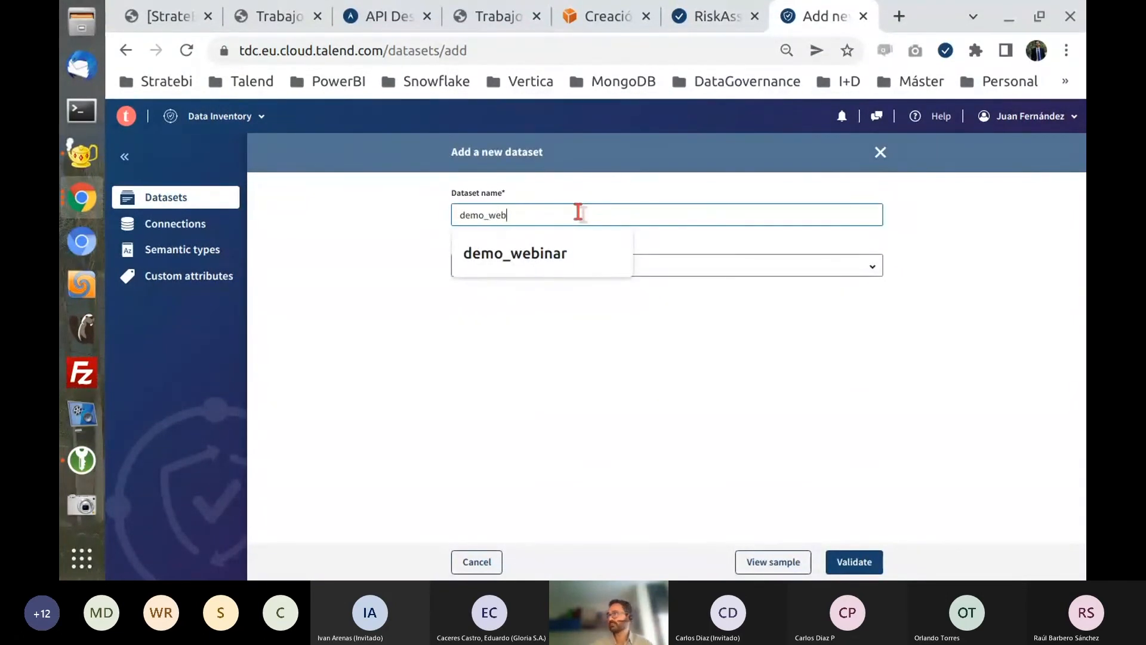
left_click(678, 263)
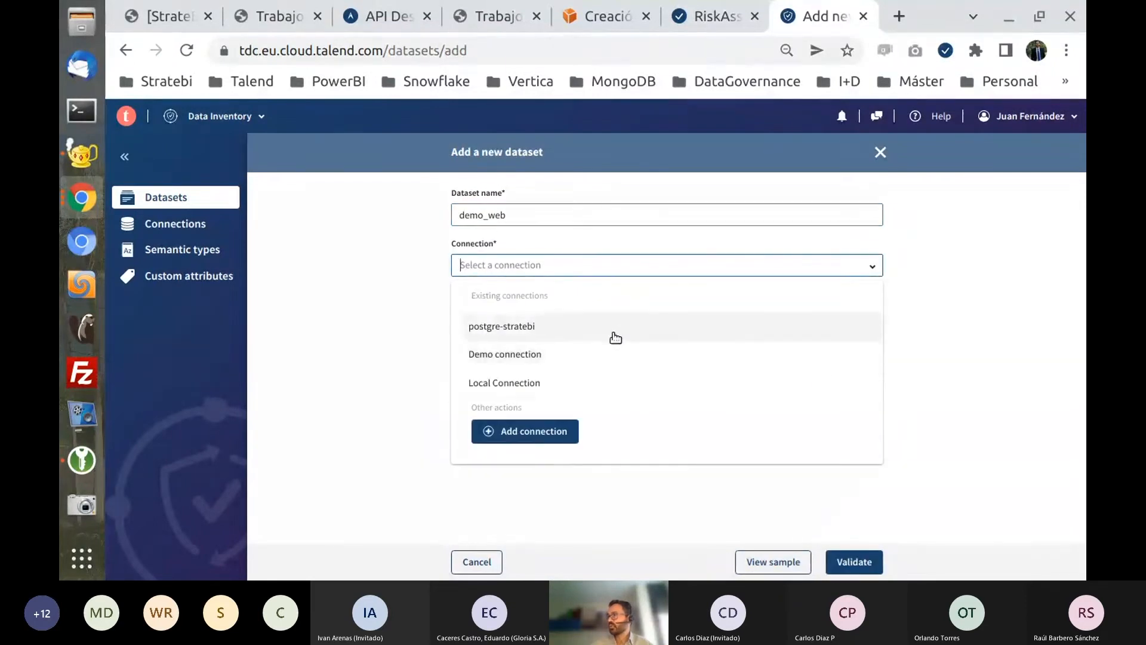
left_click(555, 436)
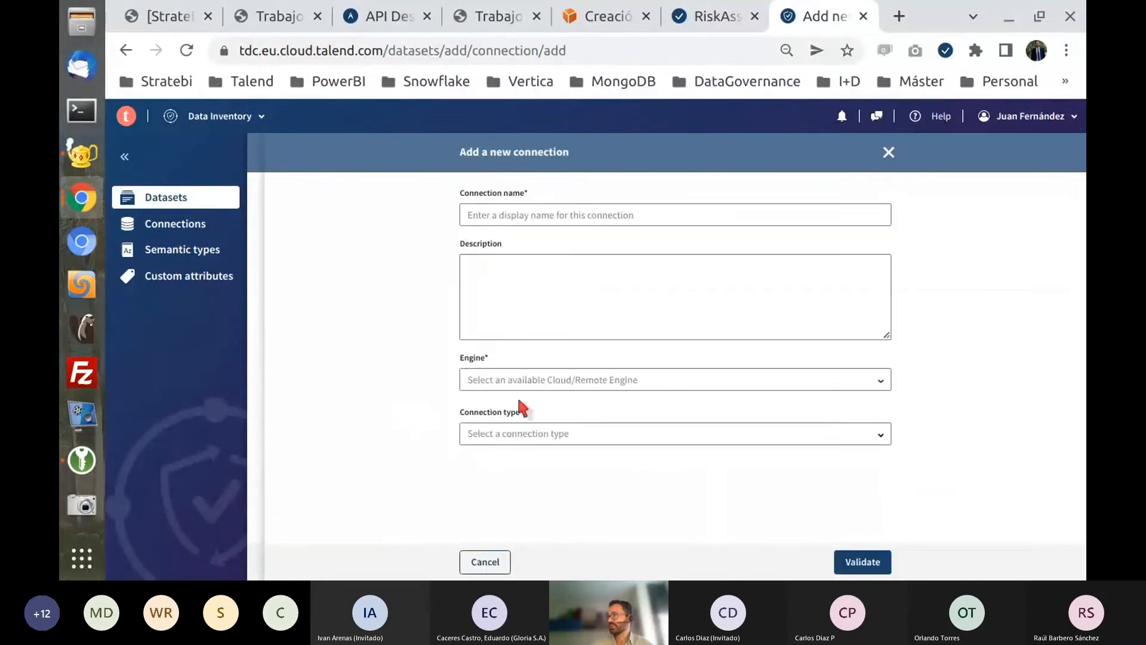
Select Cloud Engine for Design as the new connection's engine and examine the available connection types
left_click(549, 385)
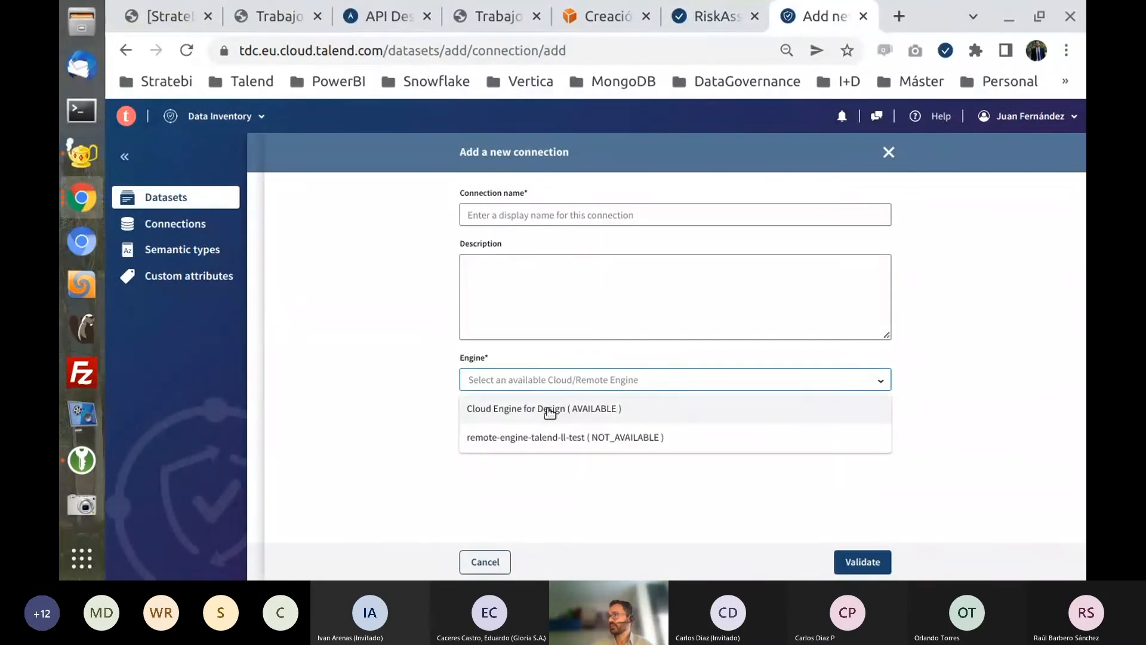
left_click(548, 406)
left_click(558, 434)
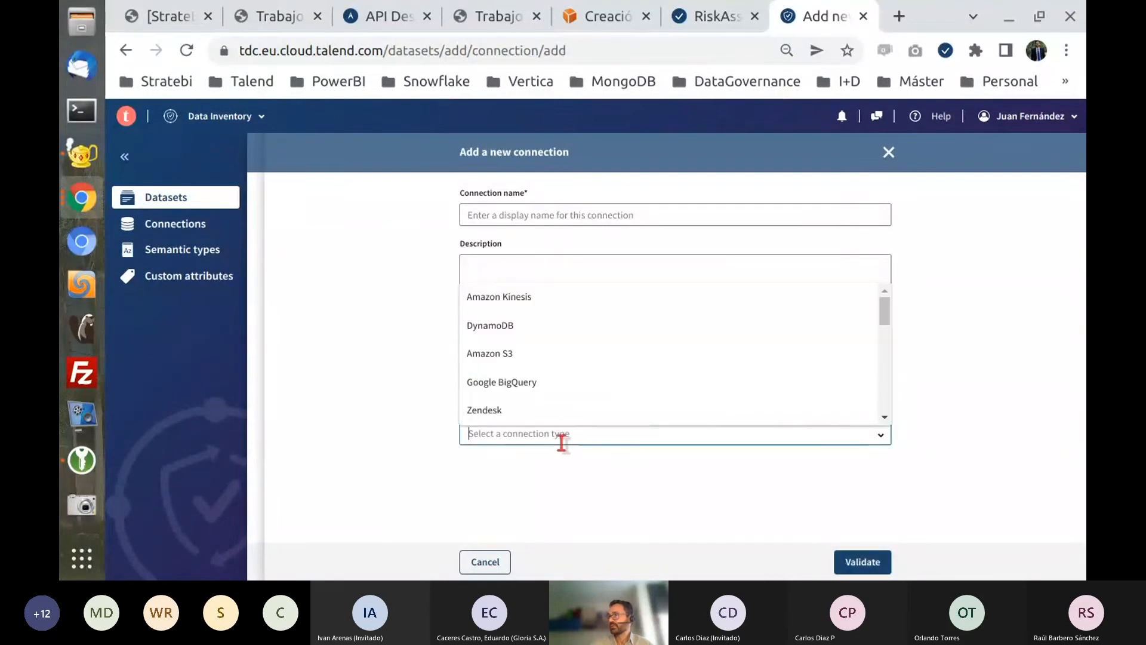
scroll(585, 379, "down", 5)
scroll(585, 378, "down", 5)
scroll(557, 355, "down", 5)
scroll(559, 355, "down", 3)
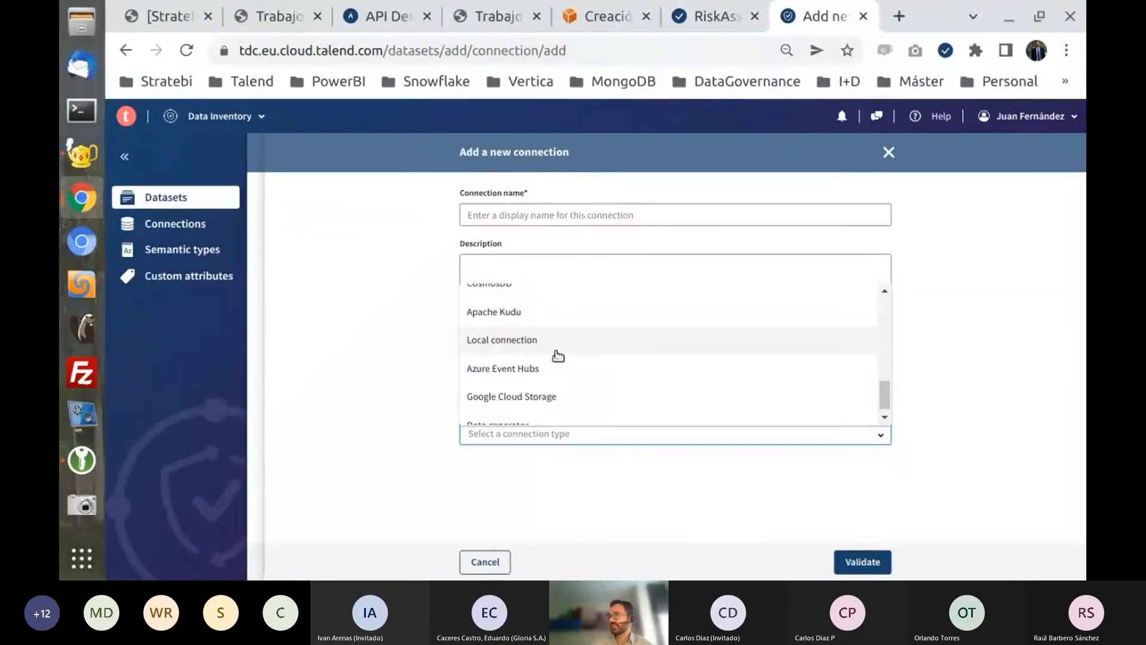
scroll(558, 356, "down", 1)
scroll(571, 370, "up", 3)
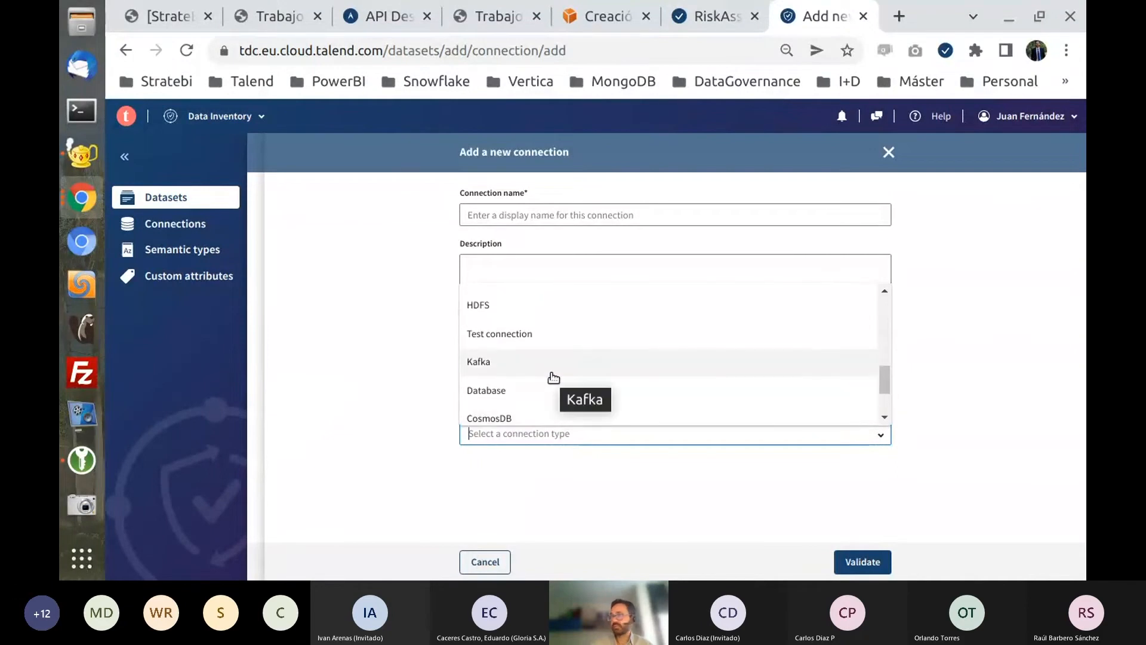
scroll(553, 378, "up", 1)
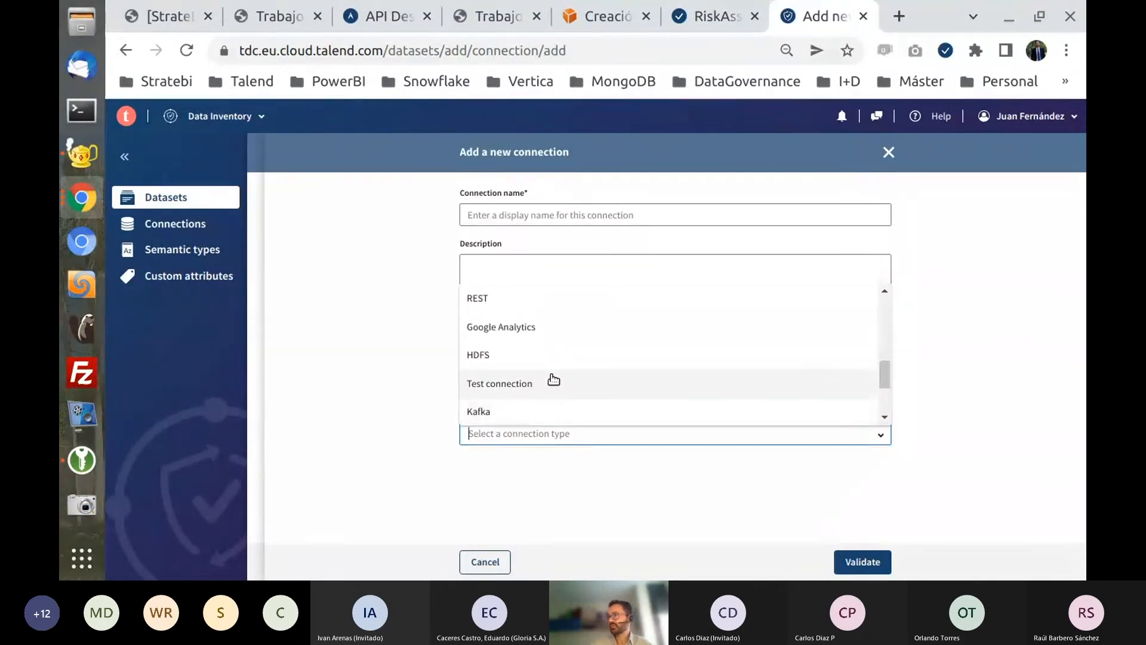
scroll(554, 379, "up", 5)
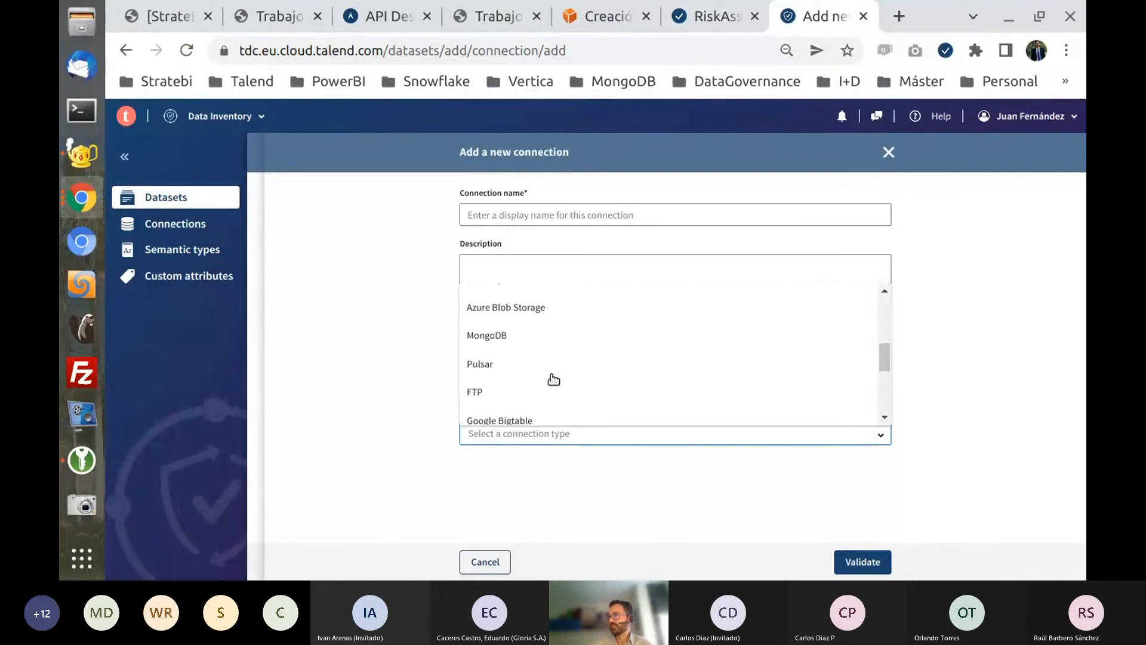
scroll(554, 379, "up", 6)
left_click(333, 312)
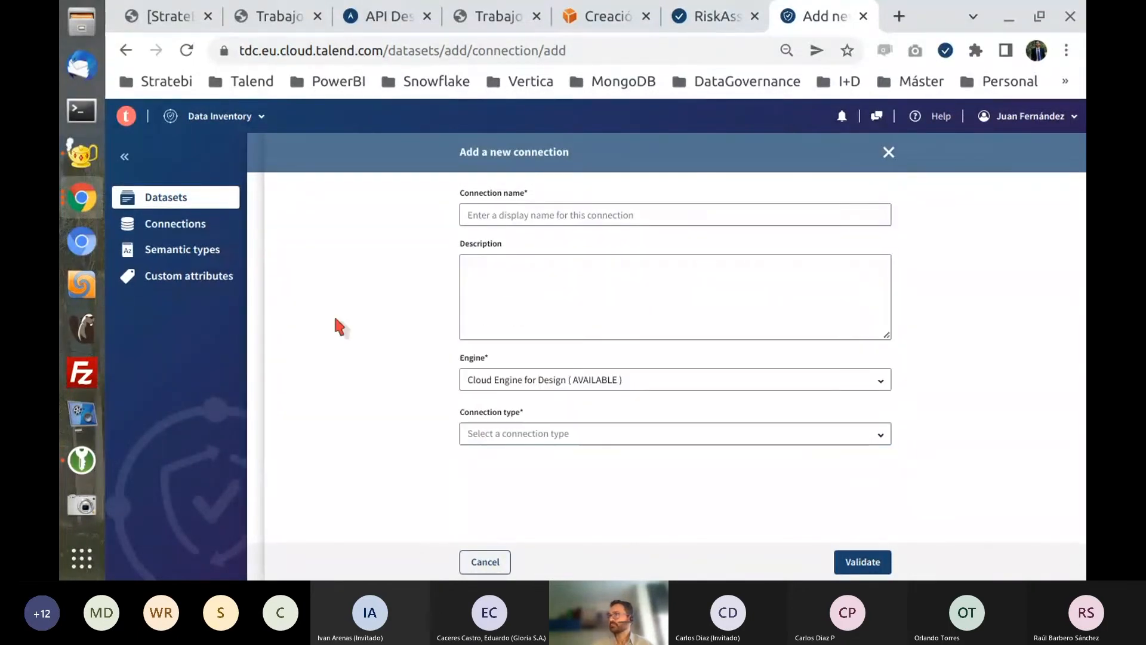
Abandon the unfinished connection and return to the Data Inventory dataset list, leaving no new dataset form open
left_click(124, 156)
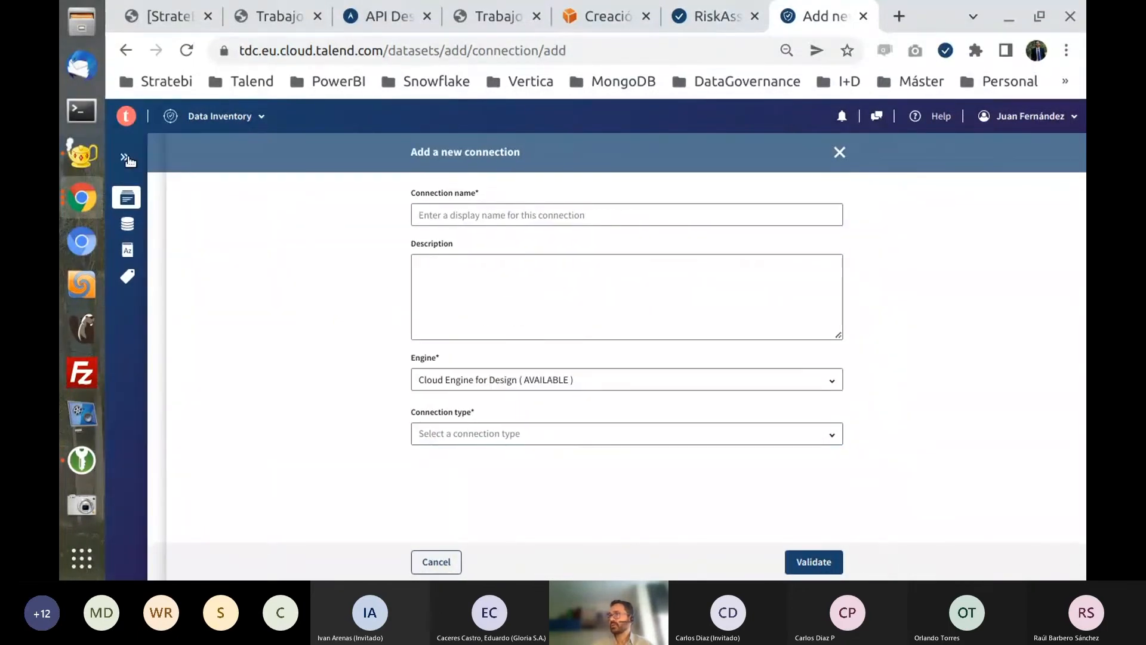
left_click(212, 124)
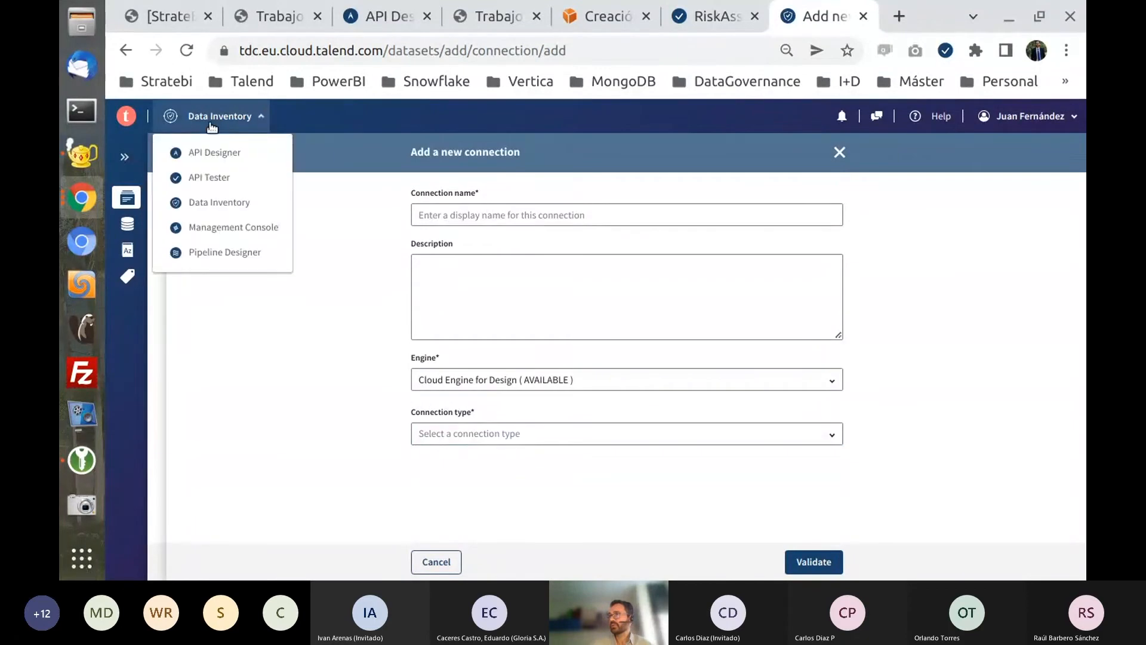
left_click(231, 201)
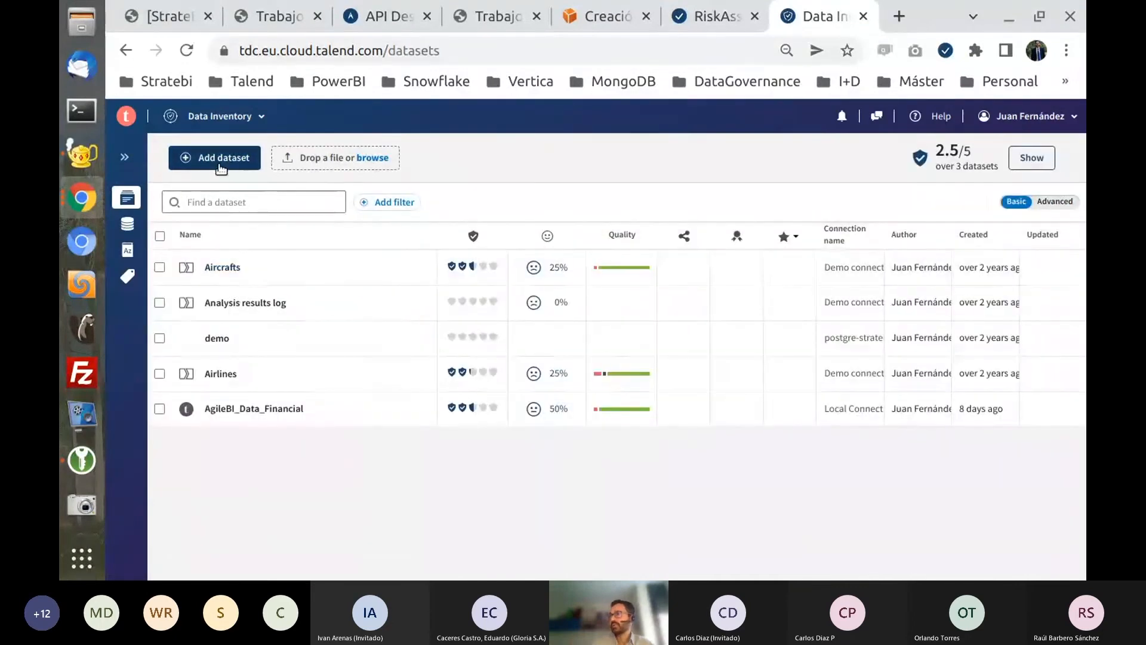
left_click(221, 158)
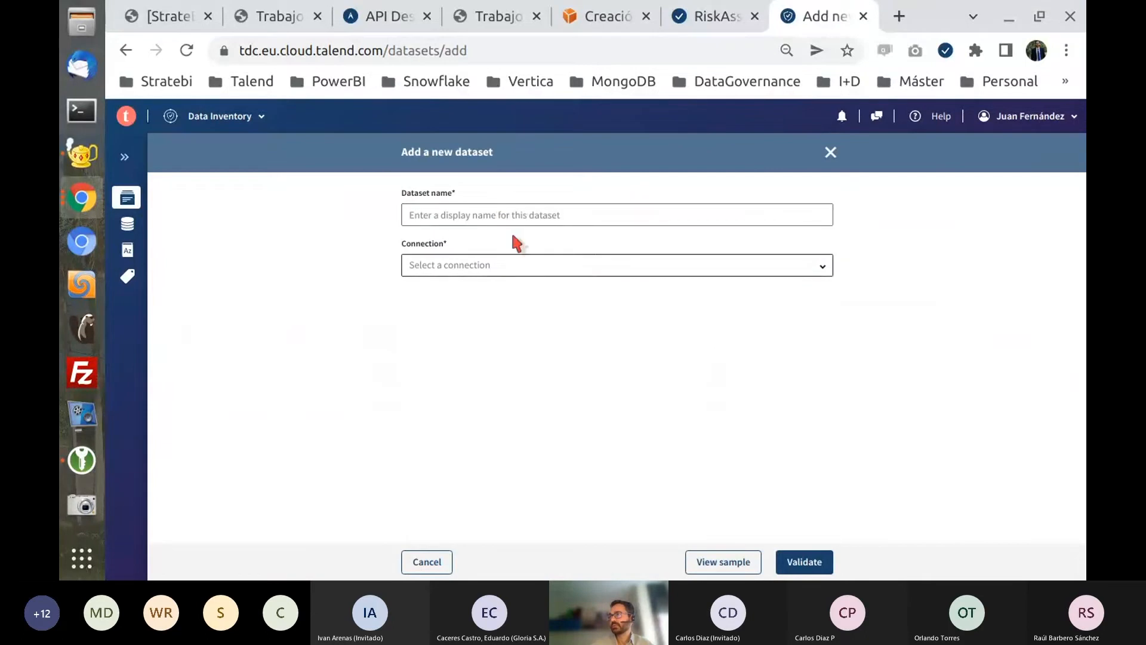
left_click(427, 561)
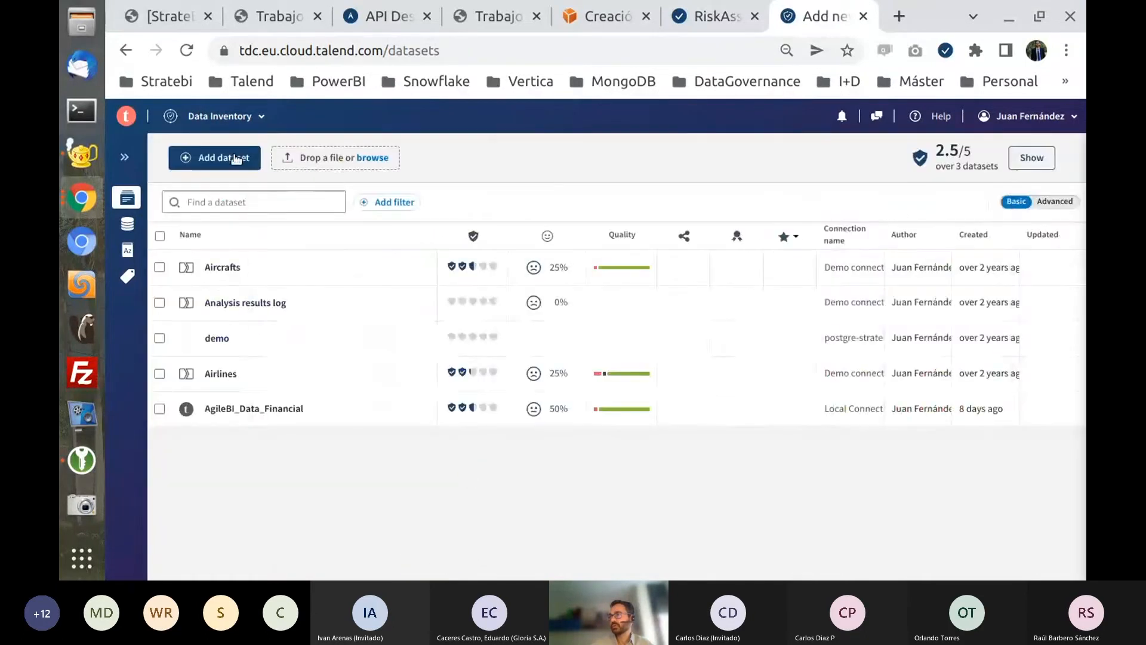
Upload the local file AgileBI_Data_Warehouse.csv as a dataset and look over its overview in the maximized browser window
left_click(375, 158)
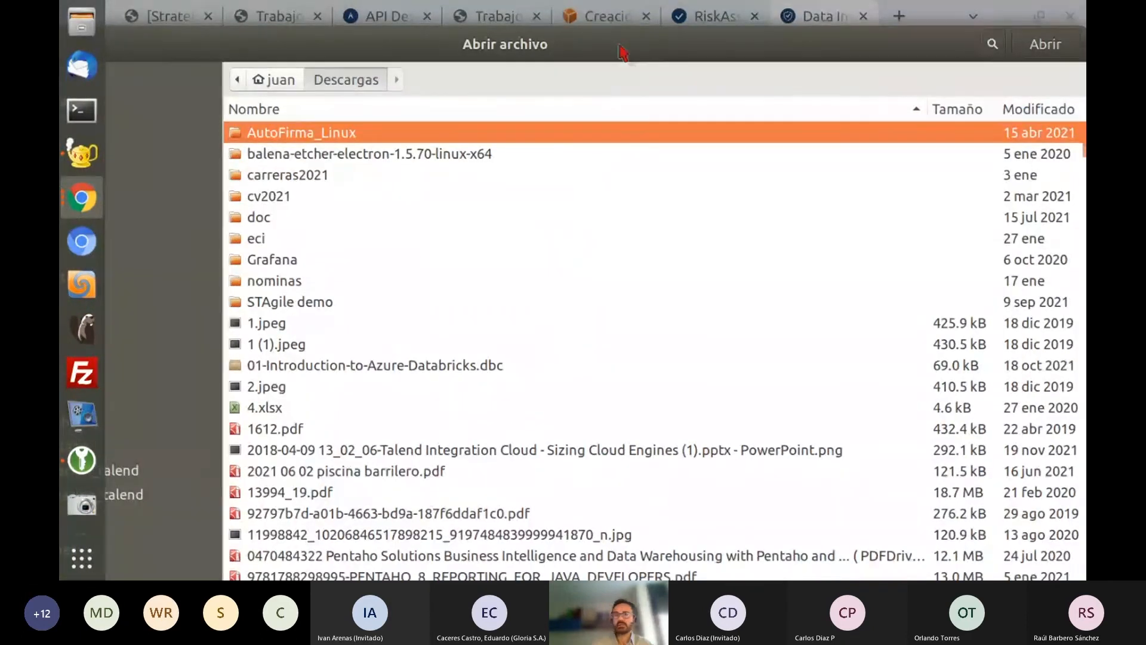
left_click_drag(435, 103, 435, 576)
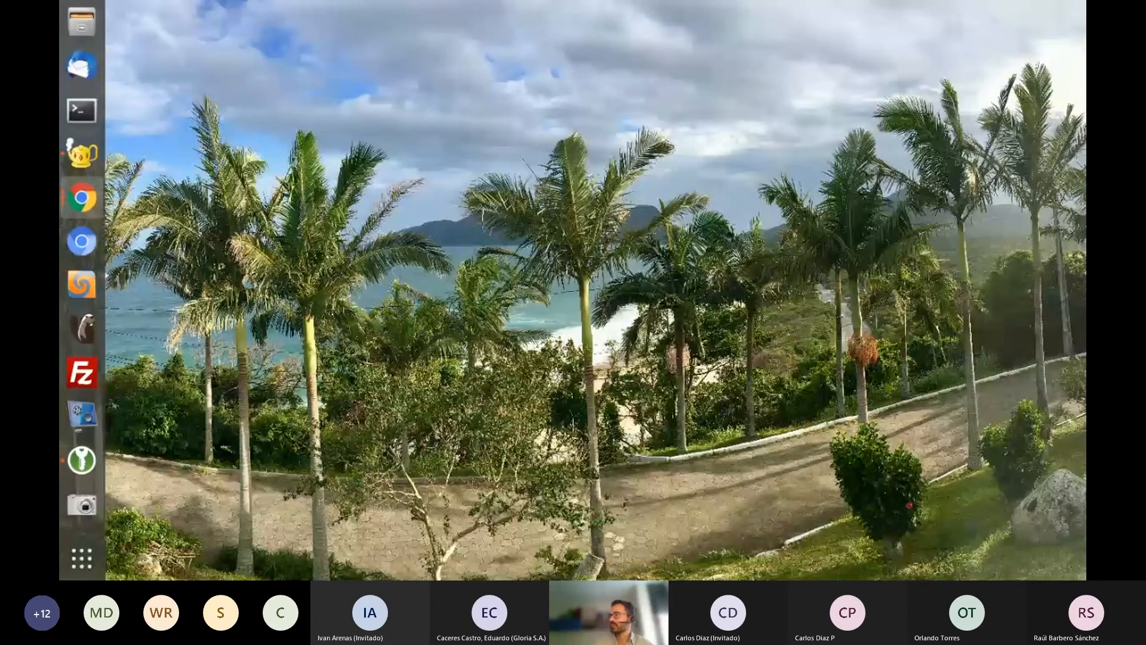
left_click_drag(60, 235, 807, 206)
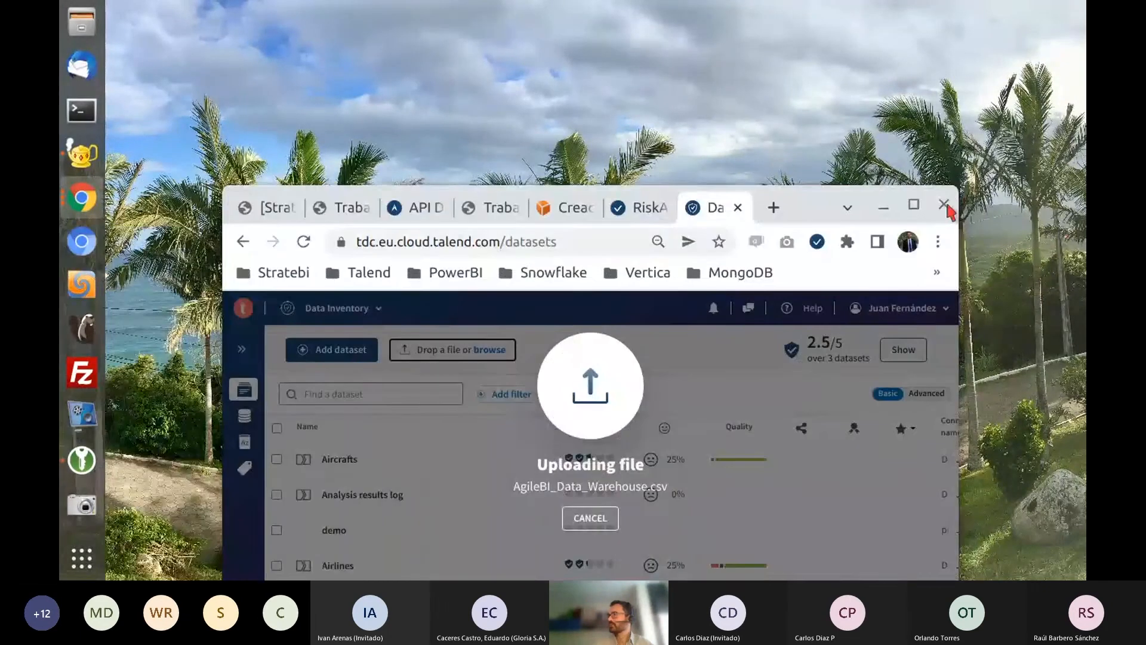
left_click(914, 205)
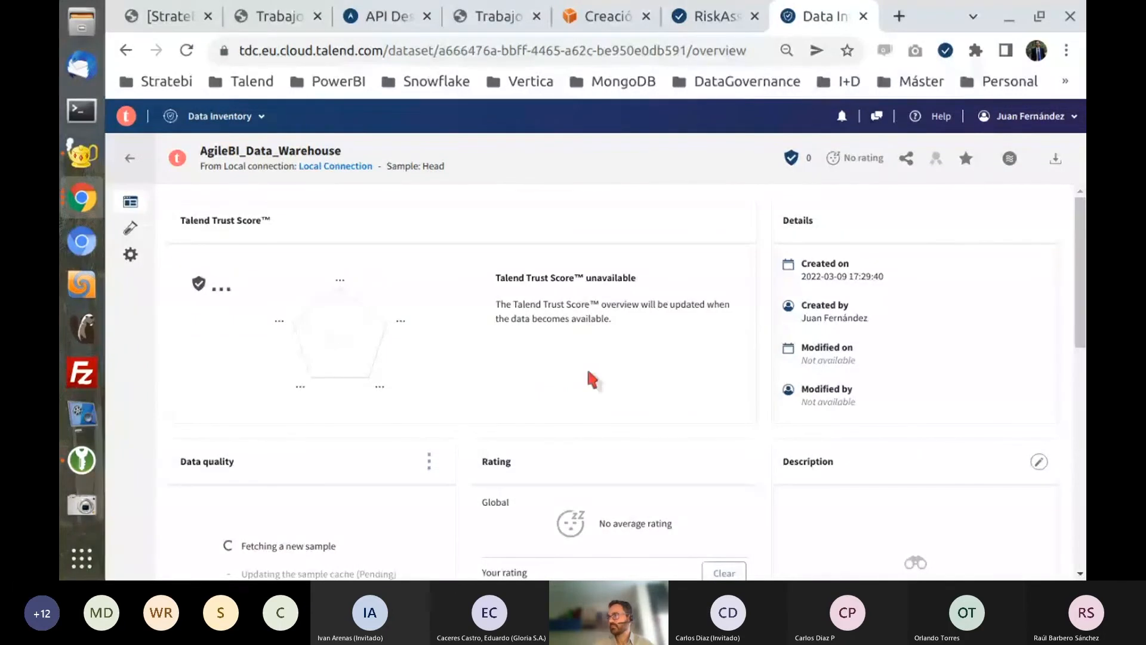
scroll(589, 373, "down", 1)
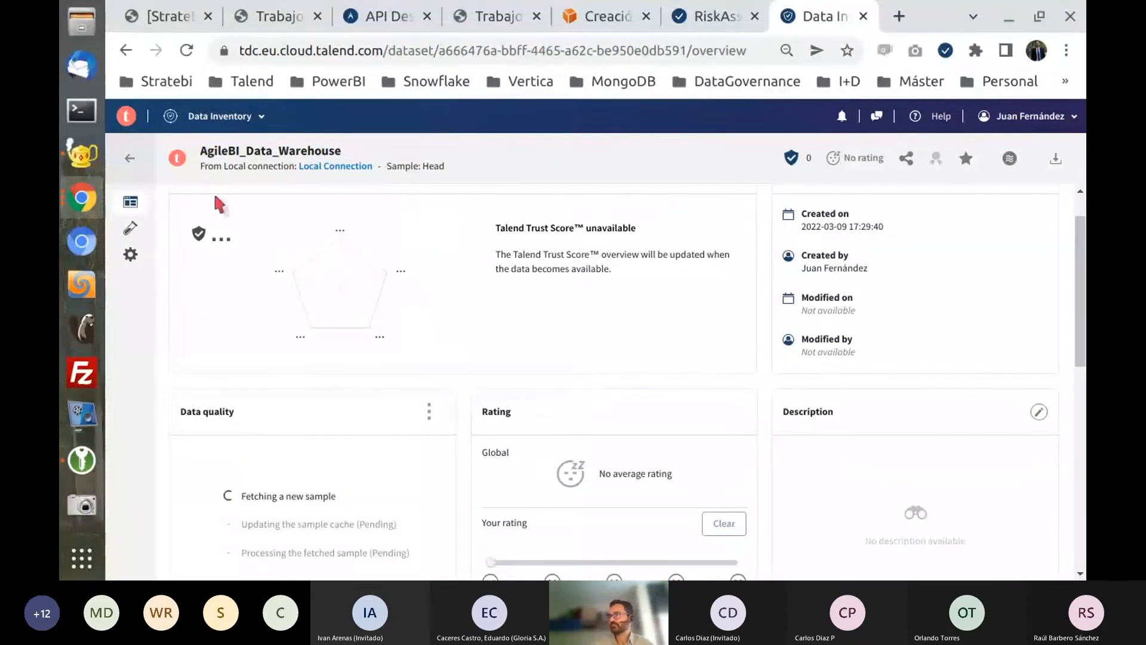
Open the Aircrafts dataset's overview from the dataset list and set its rating to 52%
left_click(122, 154)
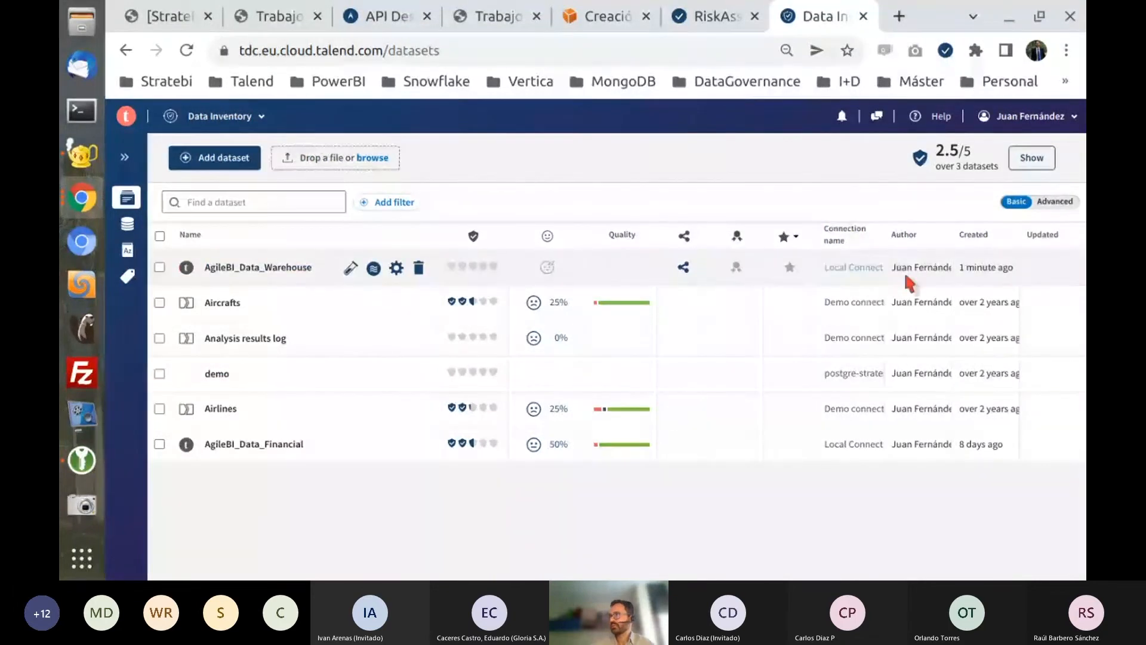
mouse_move(536, 340)
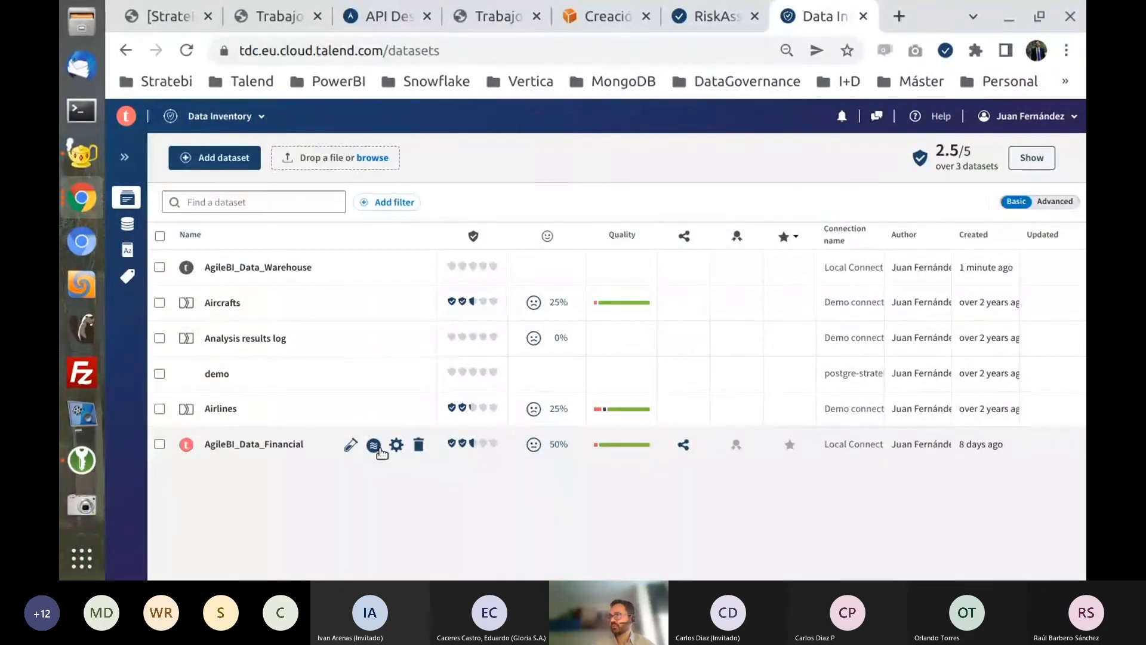
left_click(223, 303)
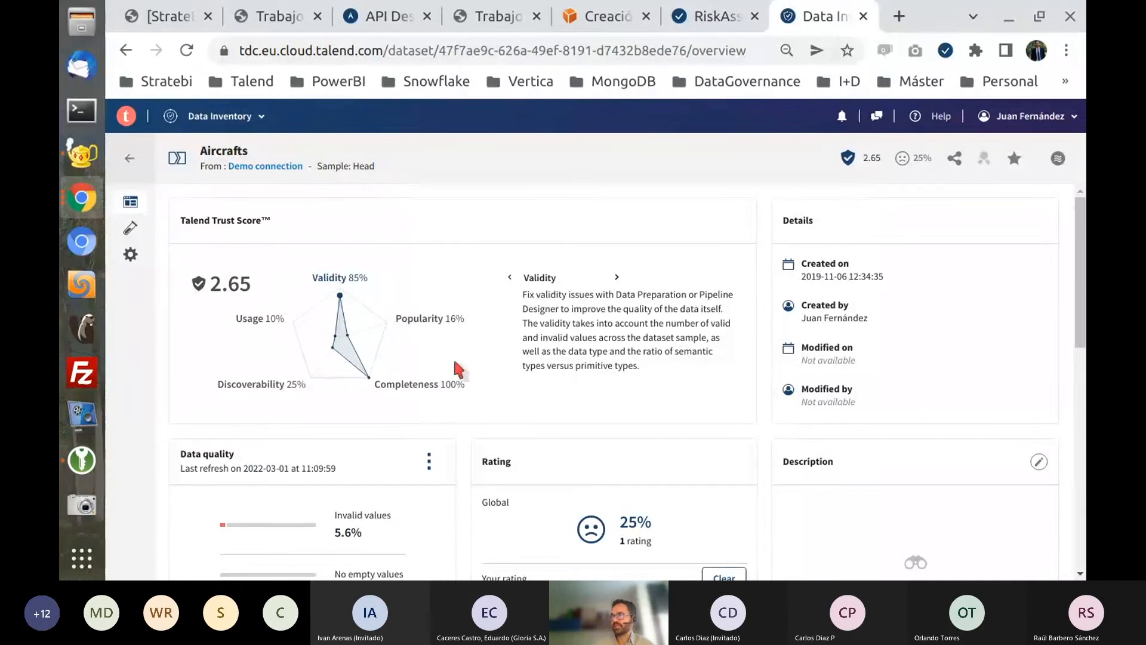
scroll(753, 426, "down", 3)
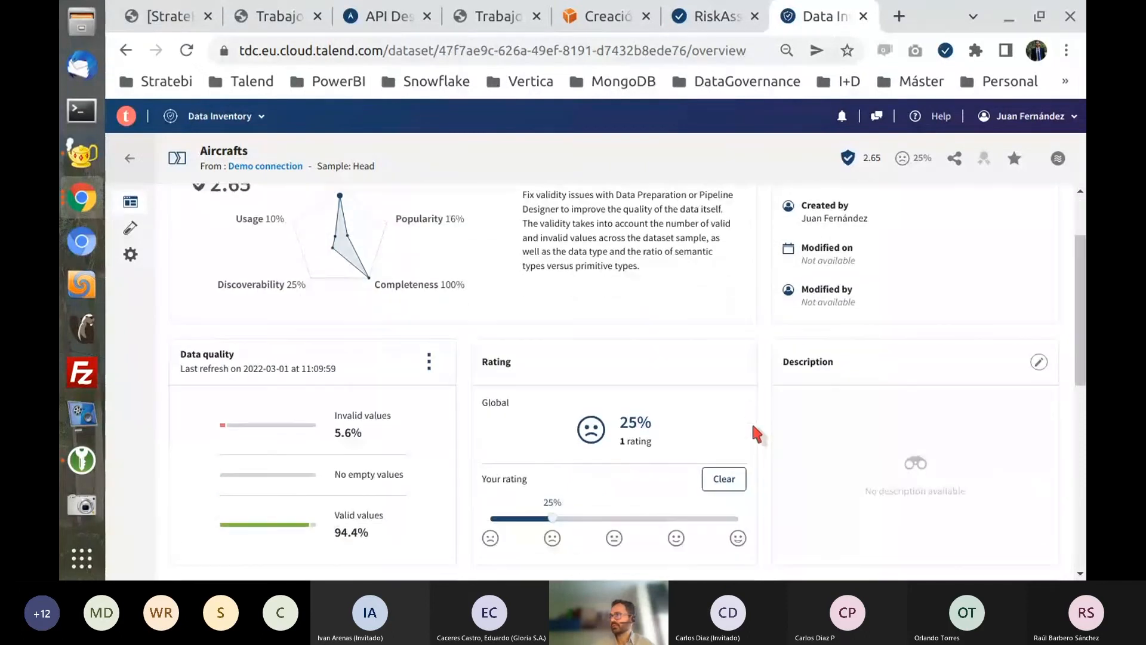
left_click_drag(578, 420, 619, 418)
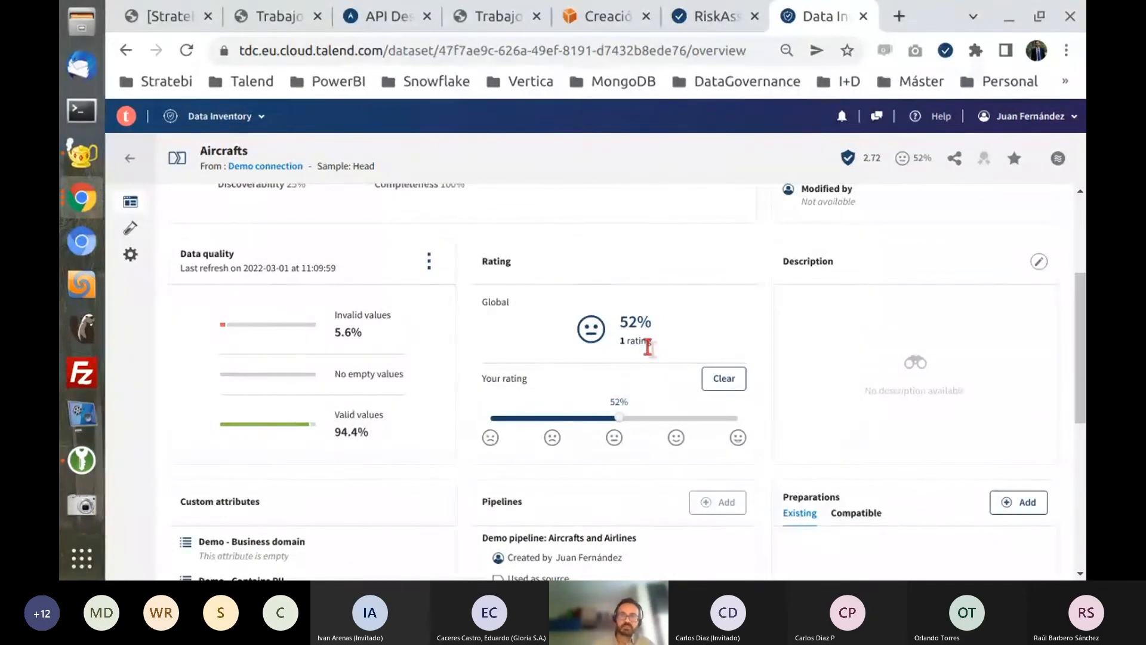
scroll(638, 415, "down", 3)
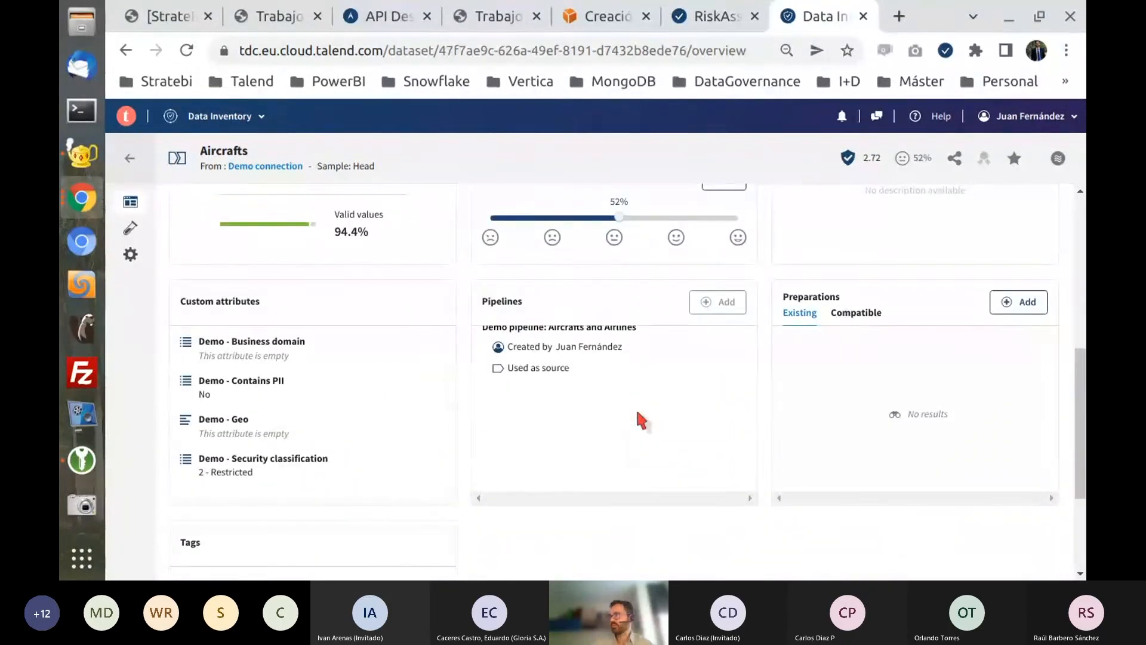
scroll(333, 456, "down", 3)
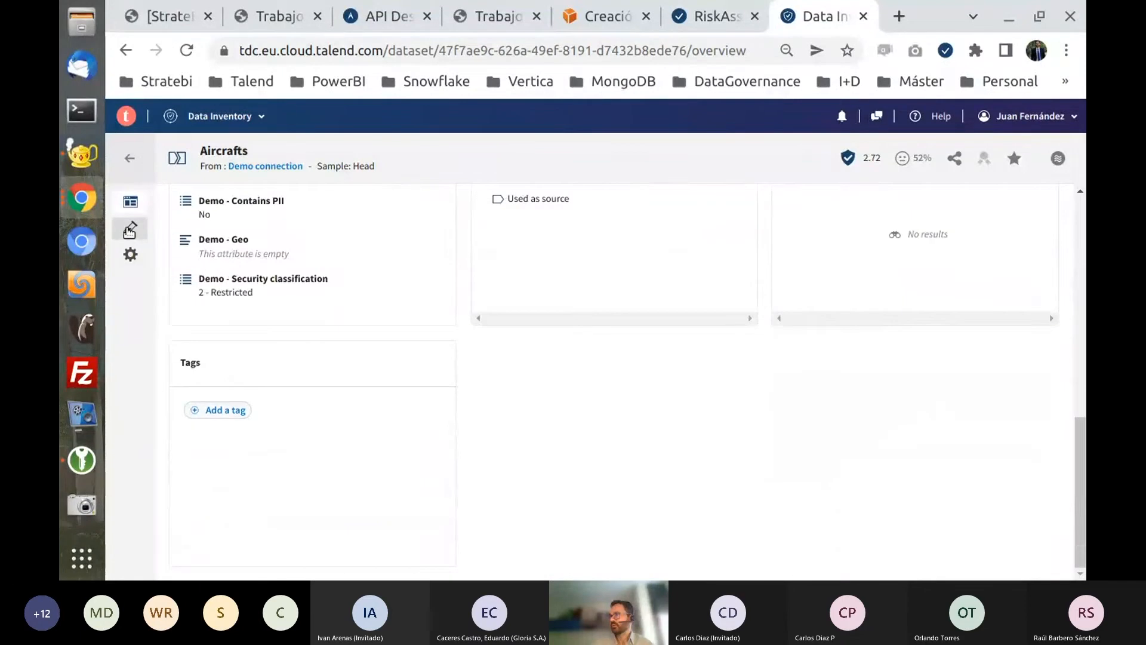
Examine the Aircrafts head sample, checking the sample quality and the invalid values in the Id, Lat and Long columns
left_click(130, 230)
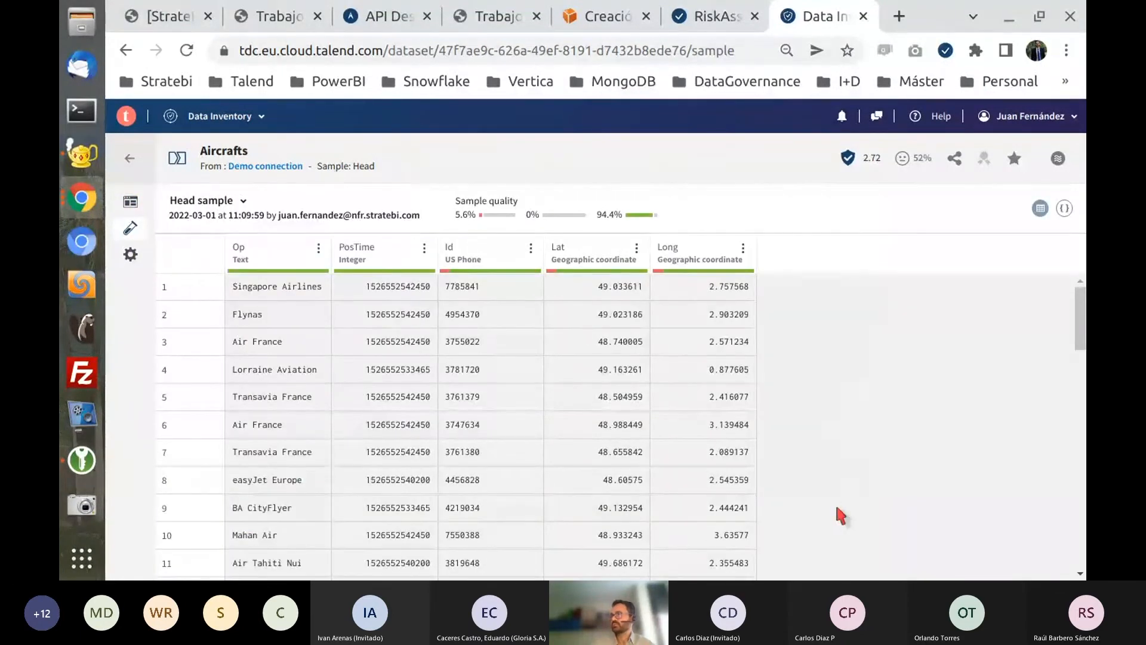
scroll(789, 474, "down", 4)
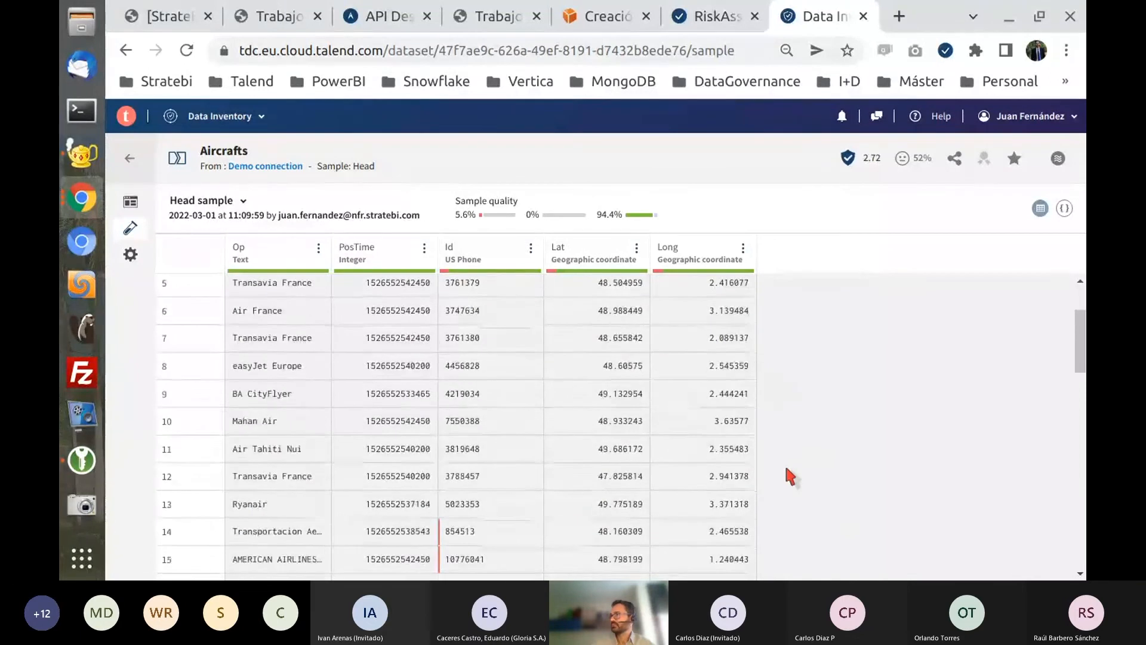
scroll(787, 471, "up", 4)
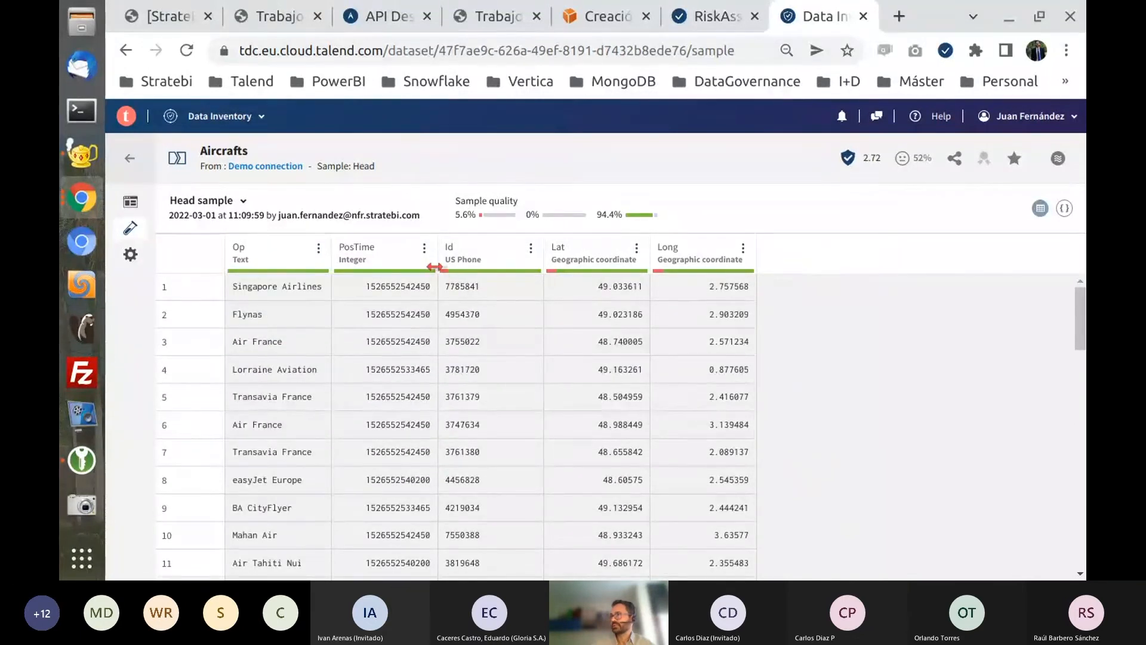
mouse_move(445, 277)
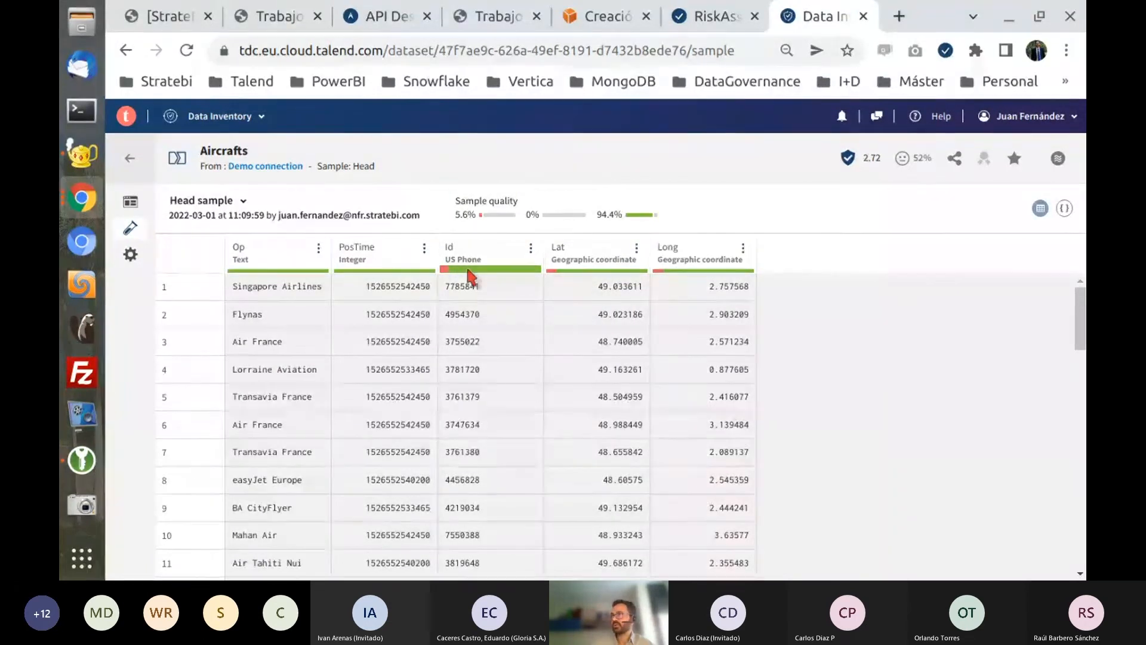
left_click_drag(457, 215, 478, 216)
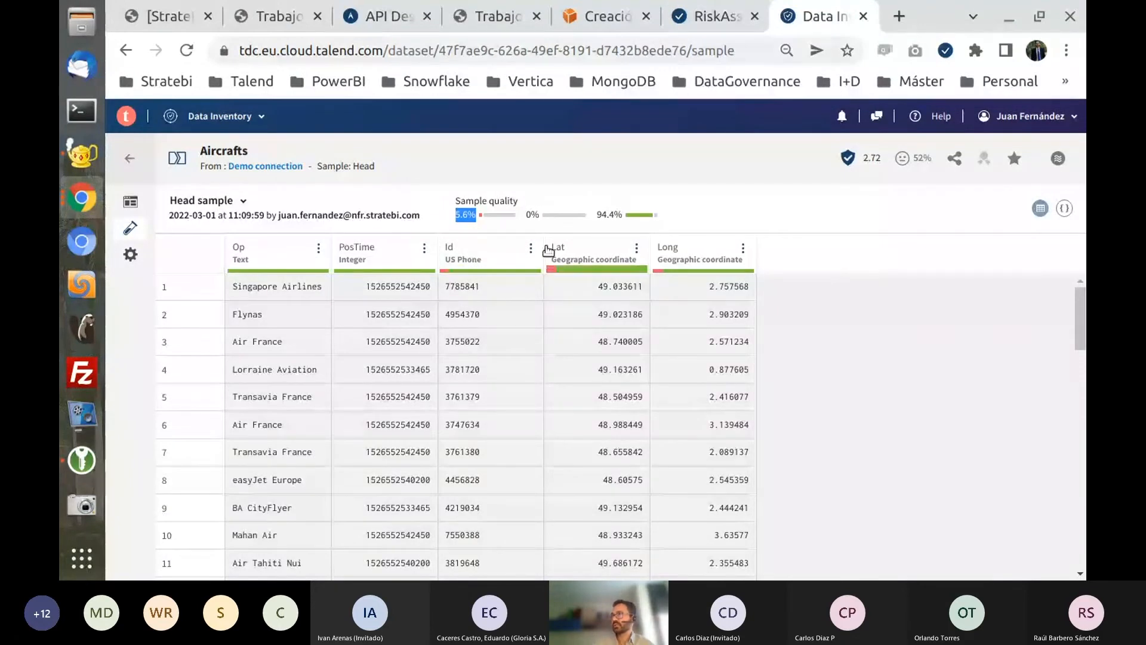
left_click(478, 252)
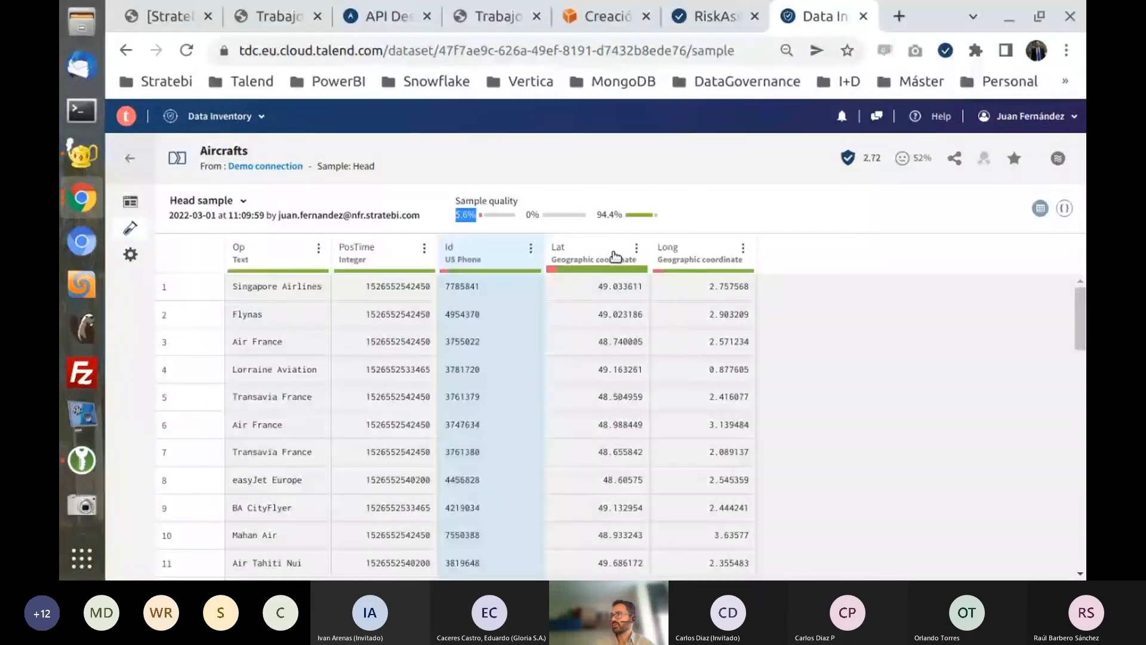
left_click(561, 251)
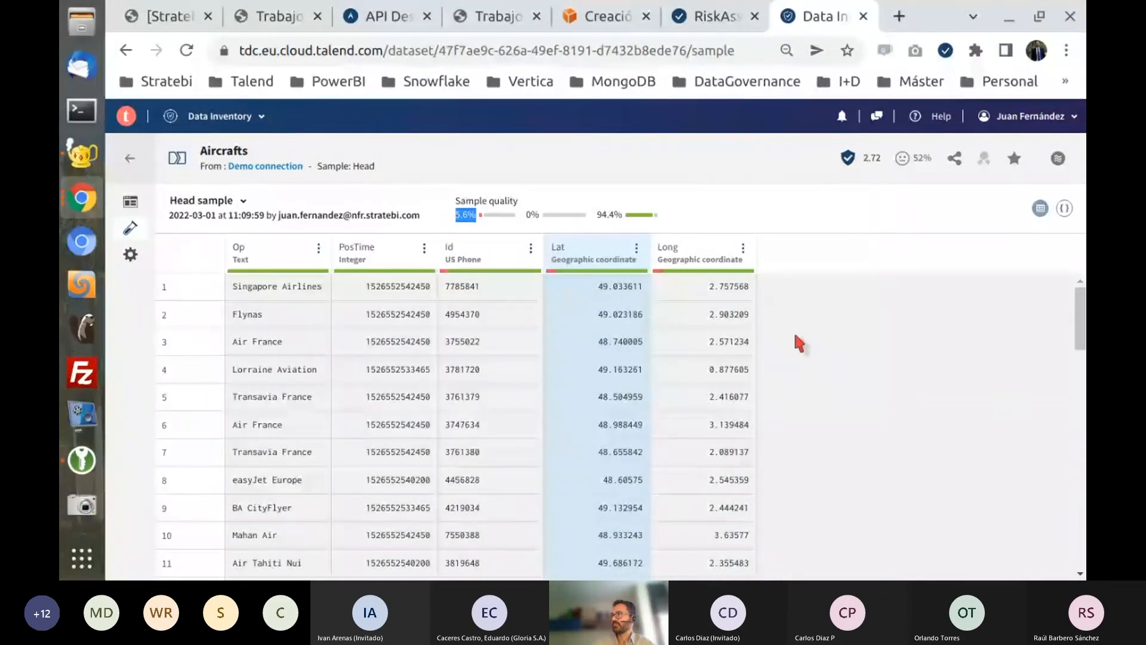
left_click(736, 394)
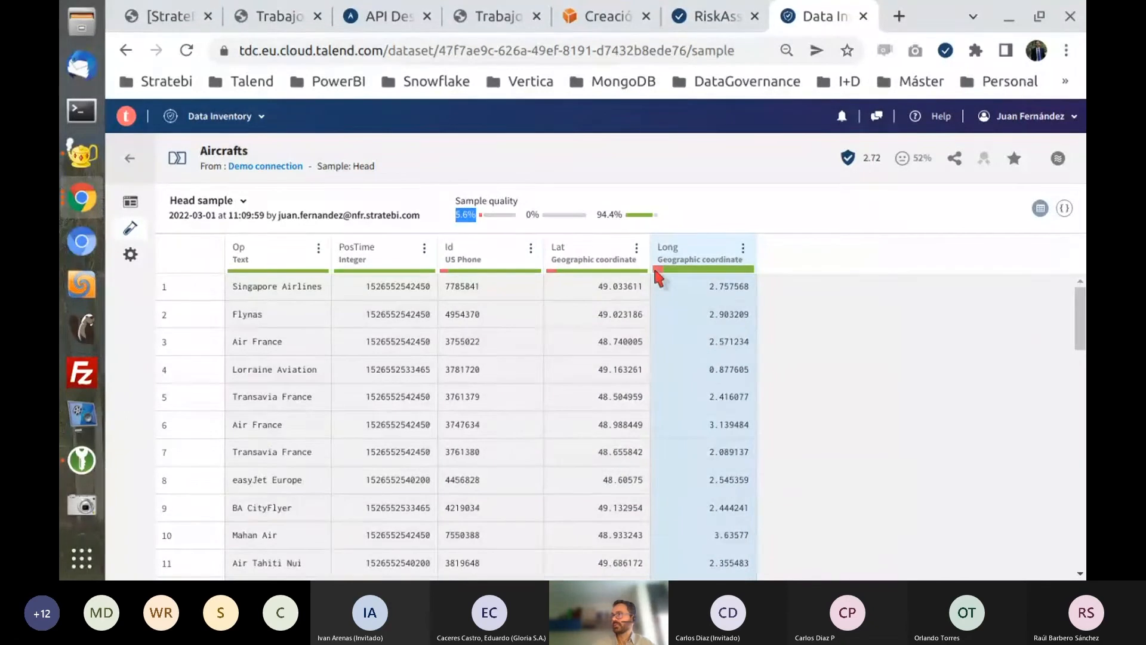
scroll(743, 466, "down", 2)
scroll(745, 469, "down", 4)
scroll(747, 471, "up", 5)
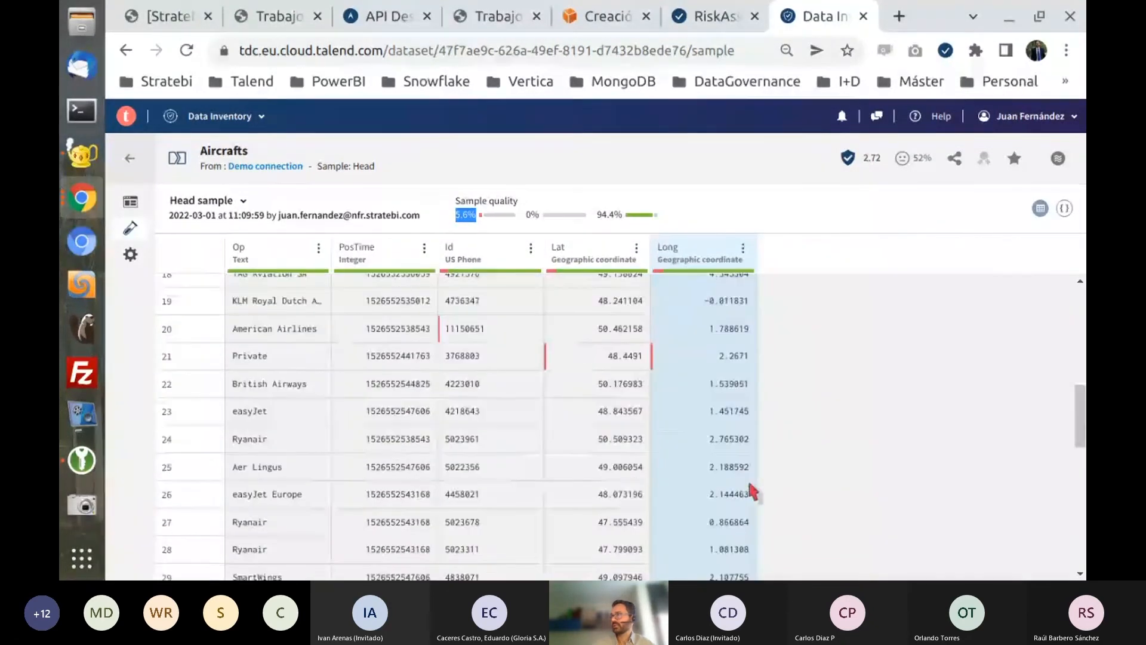
Go back to the dataset list and review the AgileBI_Data_Warehouse overview, from its Trust Score to its attributes and pipelines
left_click(226, 120)
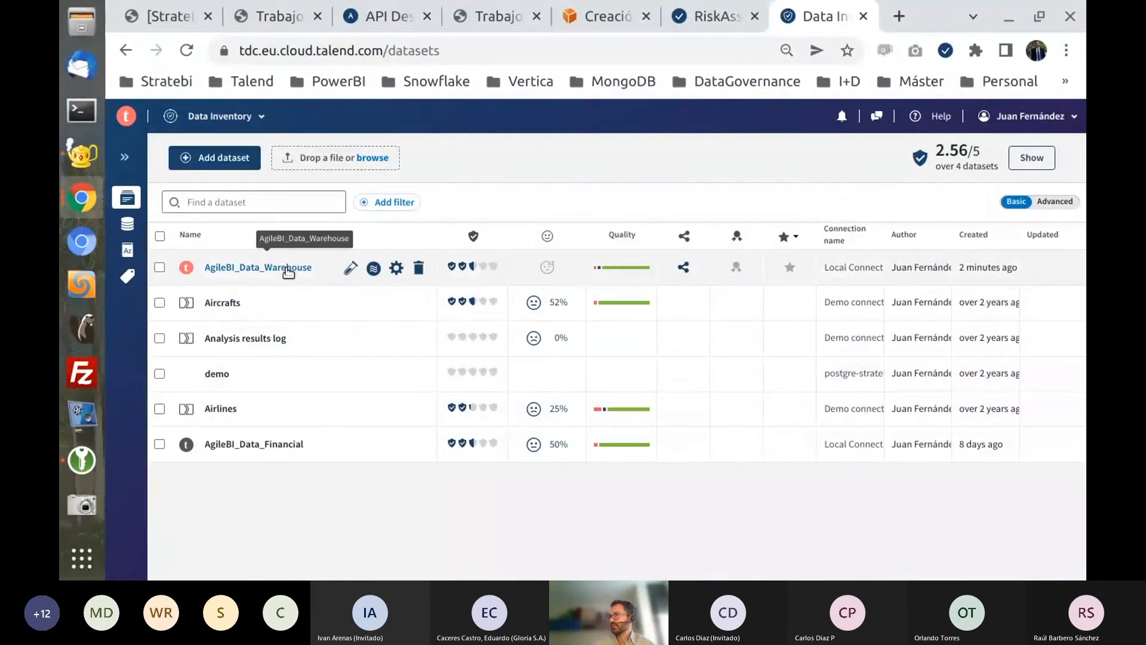
left_click(287, 268)
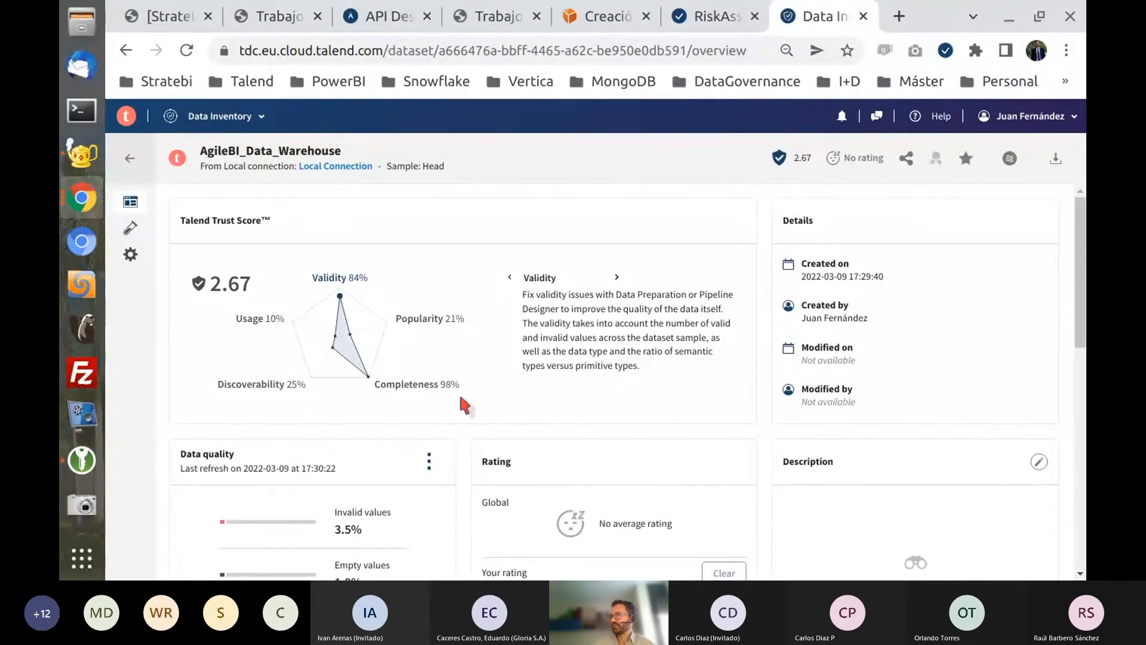
scroll(660, 439, "down", 2)
scroll(657, 432, "up", 2)
scroll(499, 363, "down", 9)
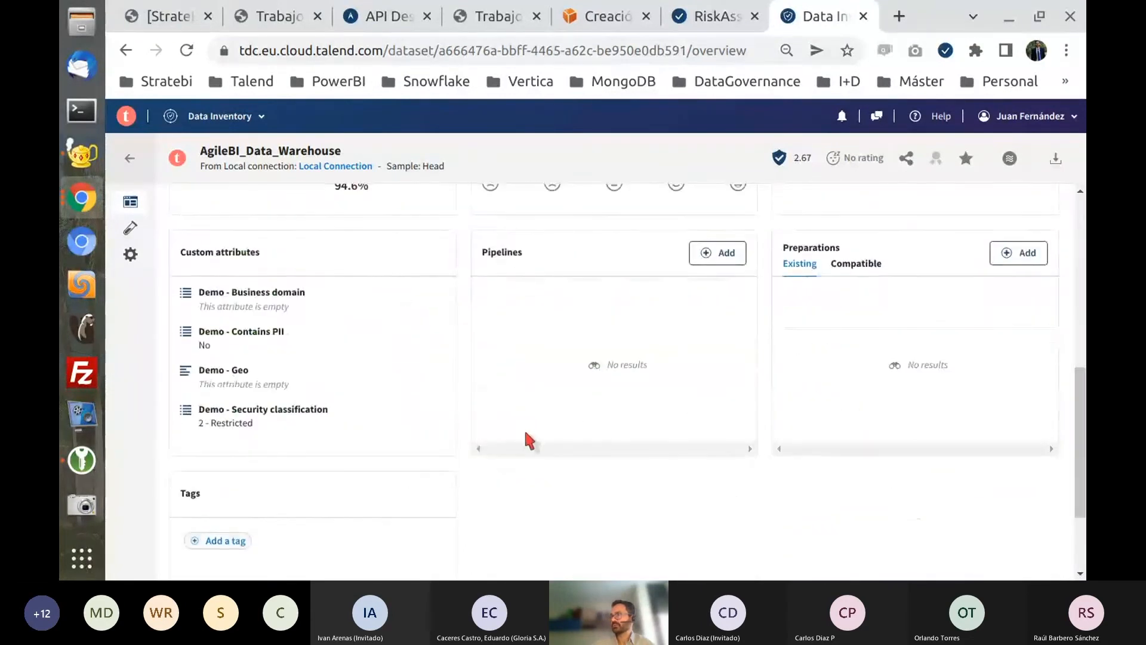
scroll(534, 459, "up", 9)
Review the AgileBI_Data_Warehouse dataset's settings, including its CSV format, delimiters, encoding and header options
left_click(131, 255)
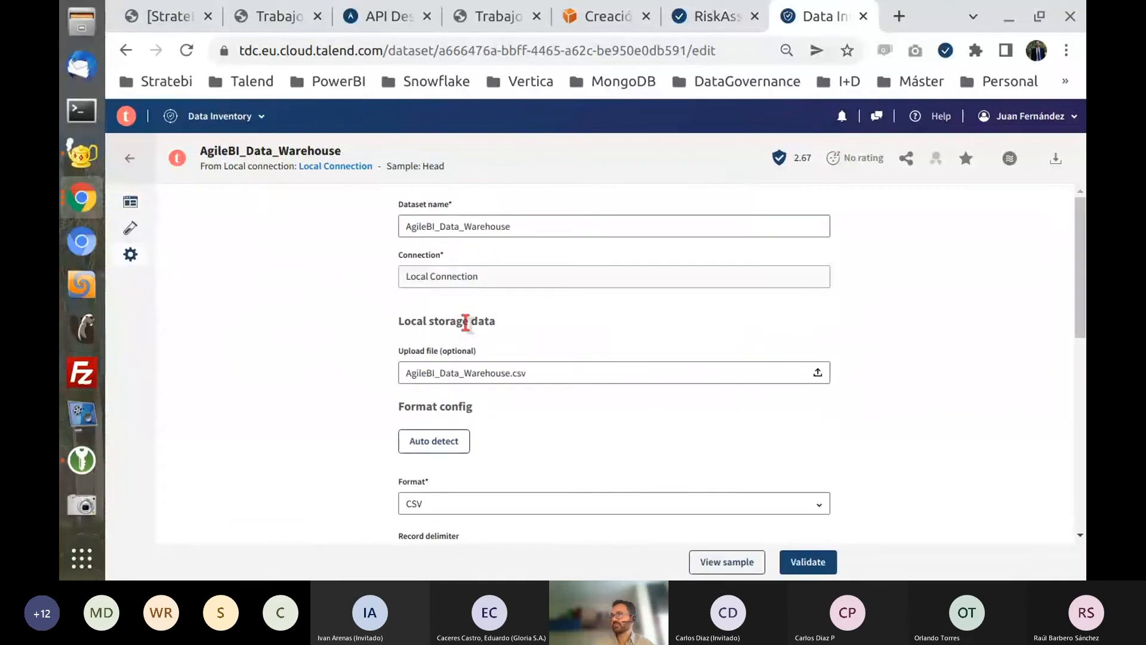
scroll(710, 392, "down", 6)
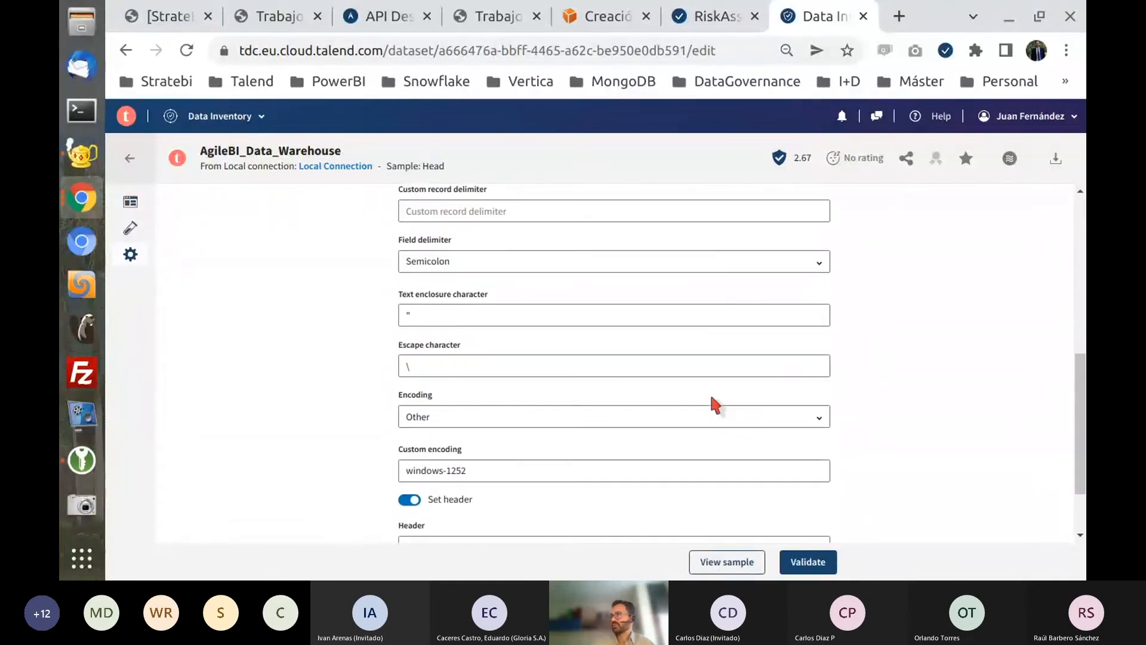
scroll(711, 397, "down", 2)
scroll(473, 281, "up", 8)
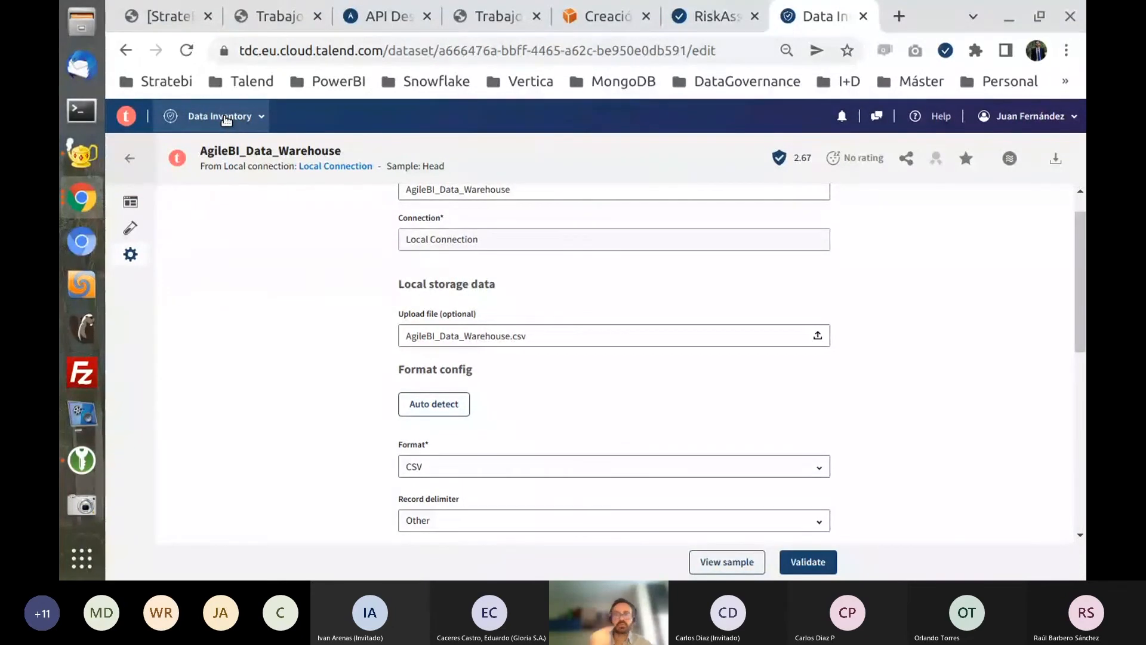
Return to the dataset list and switch to the webinar PDF "Gobernanza y gestión del dato con TALEND"
left_click(139, 162)
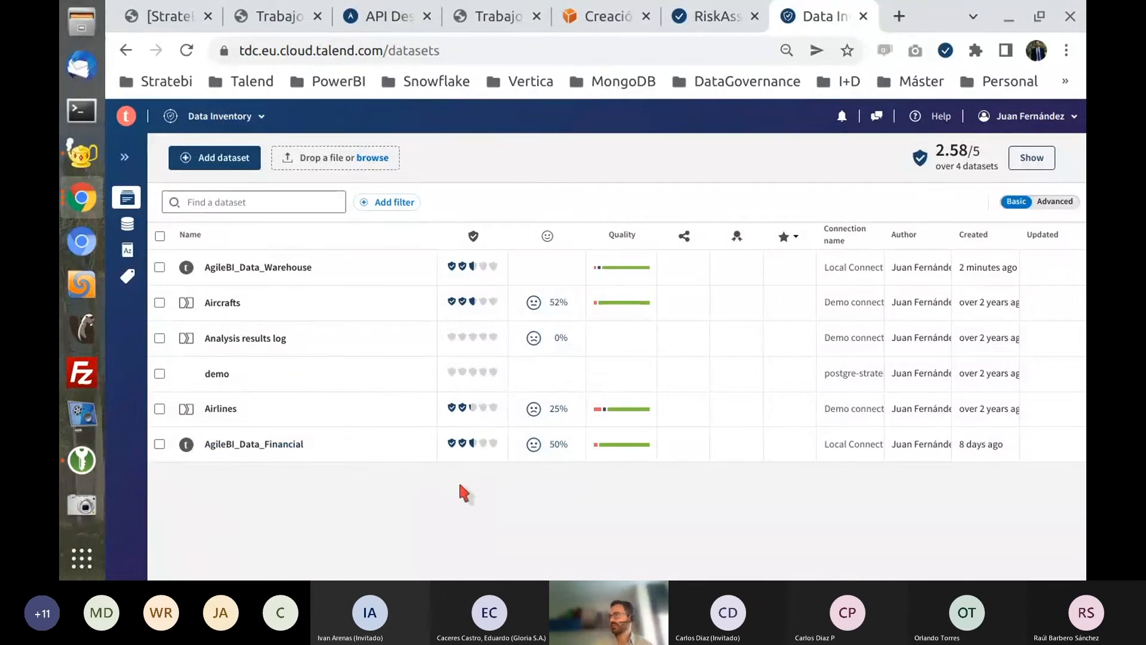
left_click(495, 17)
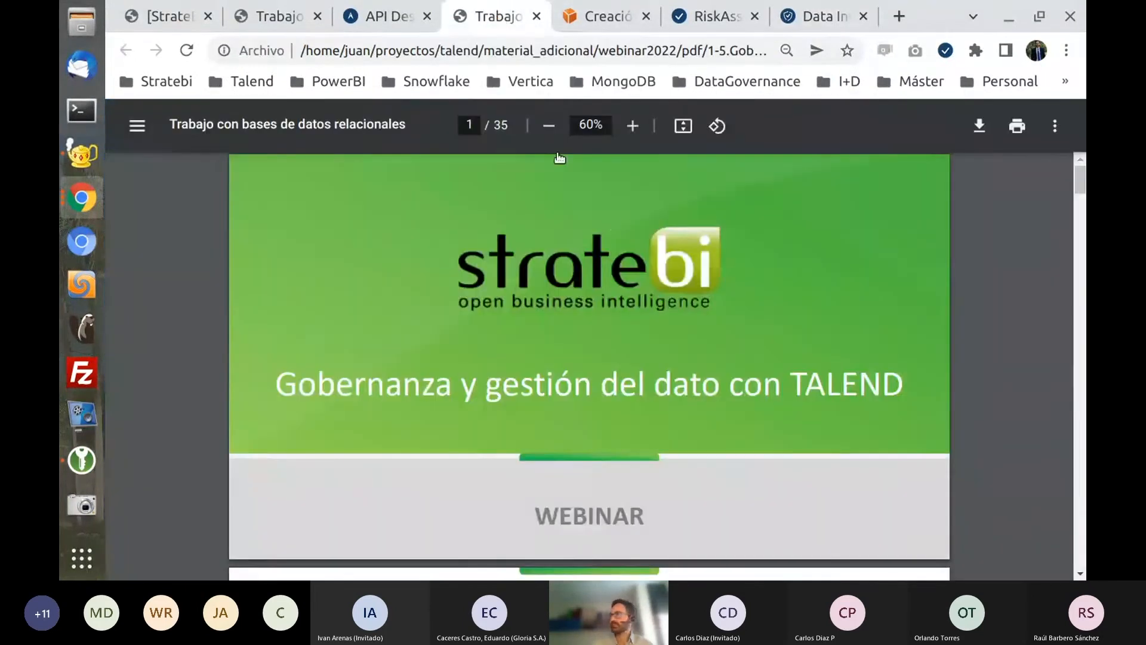
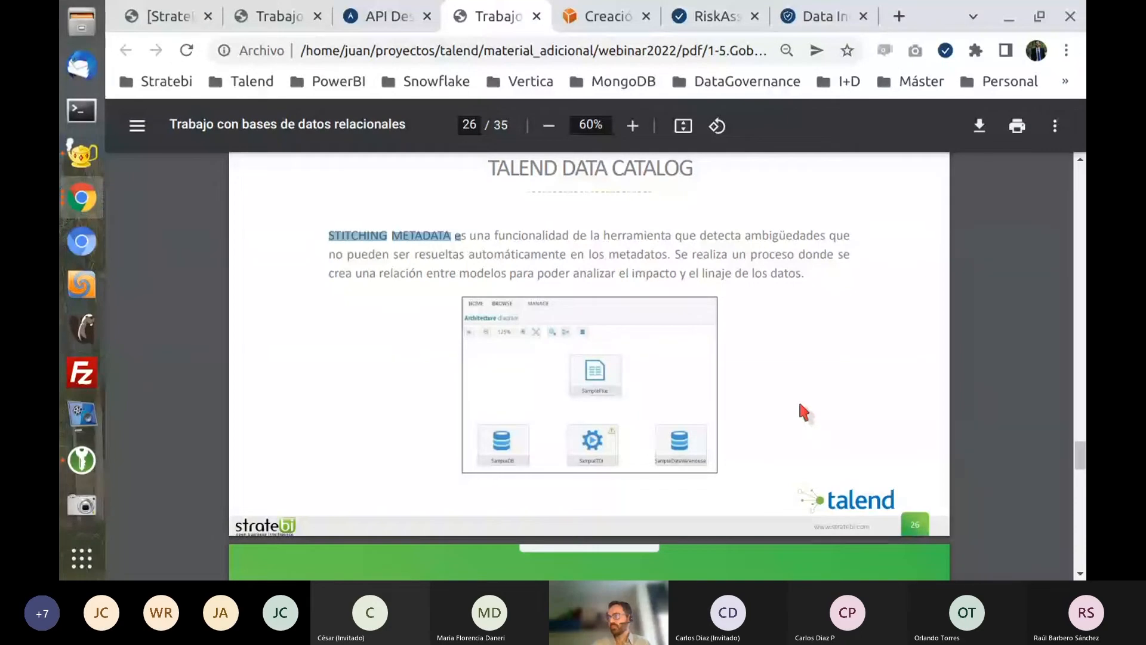
Read the webinar slides on Talend Data Preparation and Talend Data Stewardship, from page 26 through page 31
scroll(799, 404, "down", 2)
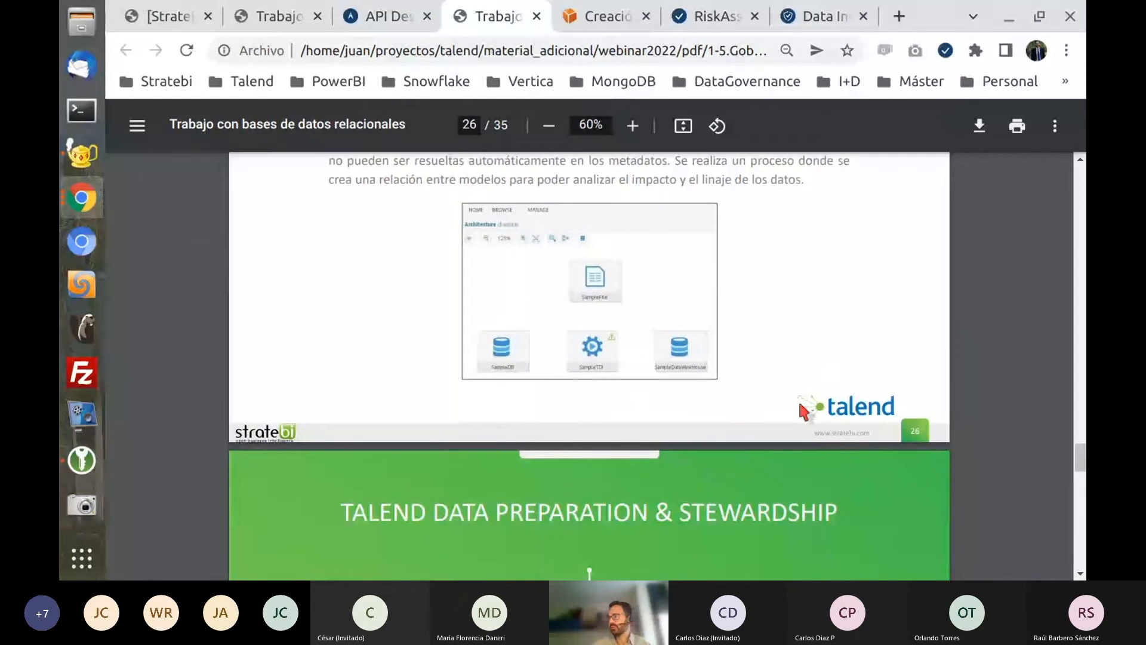
scroll(799, 405, "down", 5)
triple_click(358, 196)
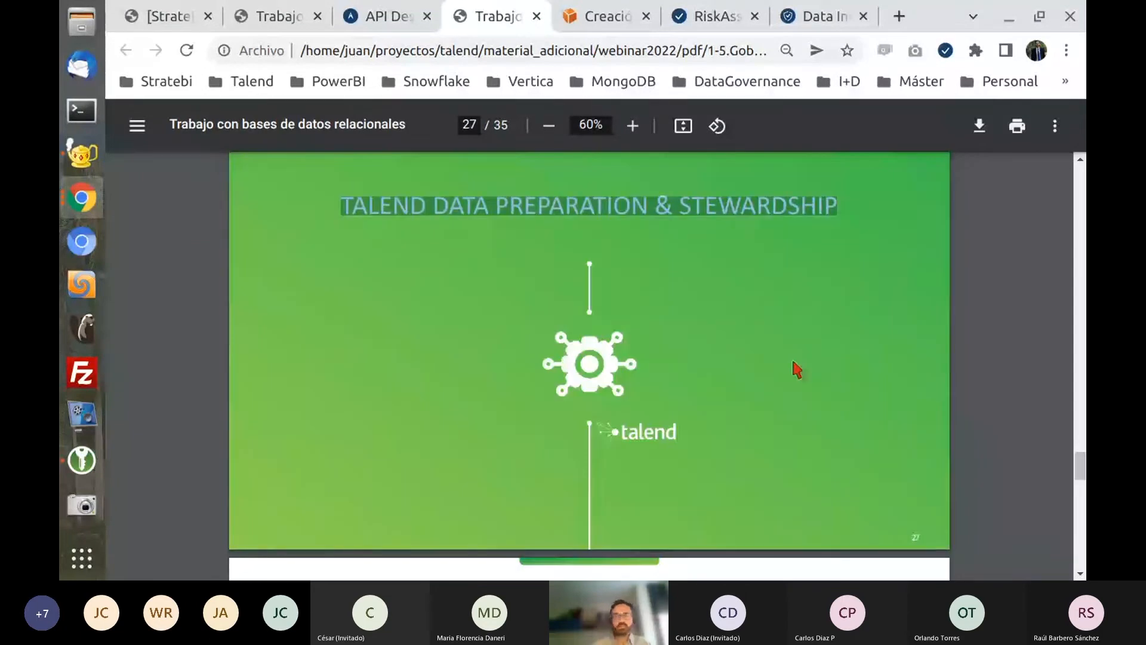
scroll(797, 370, "down", 5)
scroll(797, 370, "down", 2)
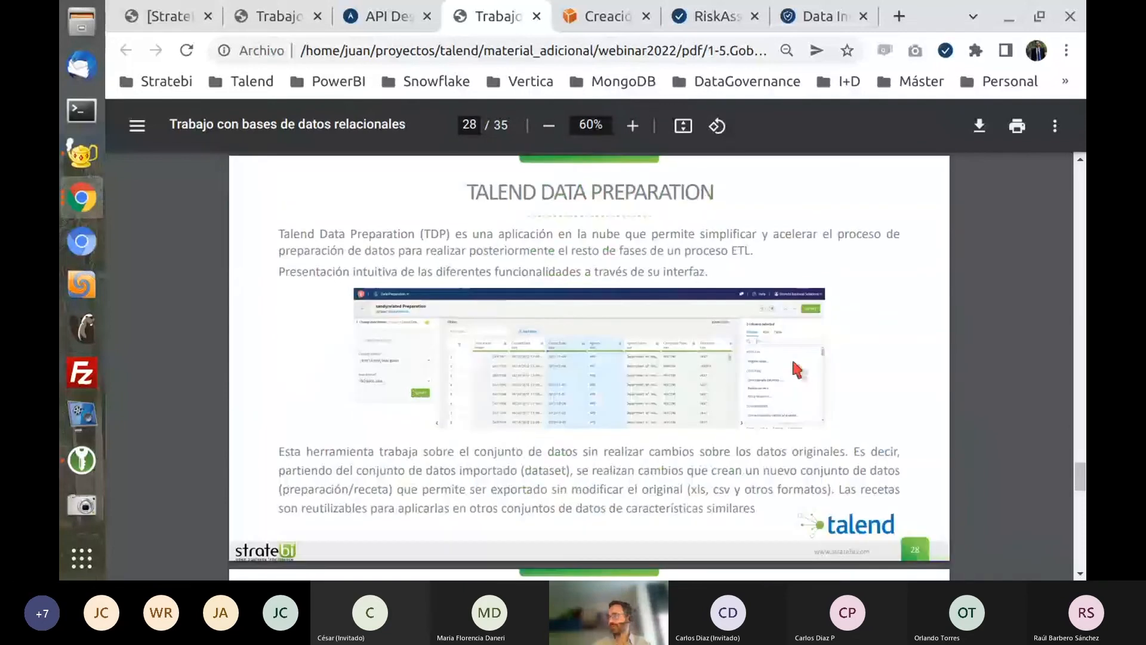
scroll(794, 365, "down", 1)
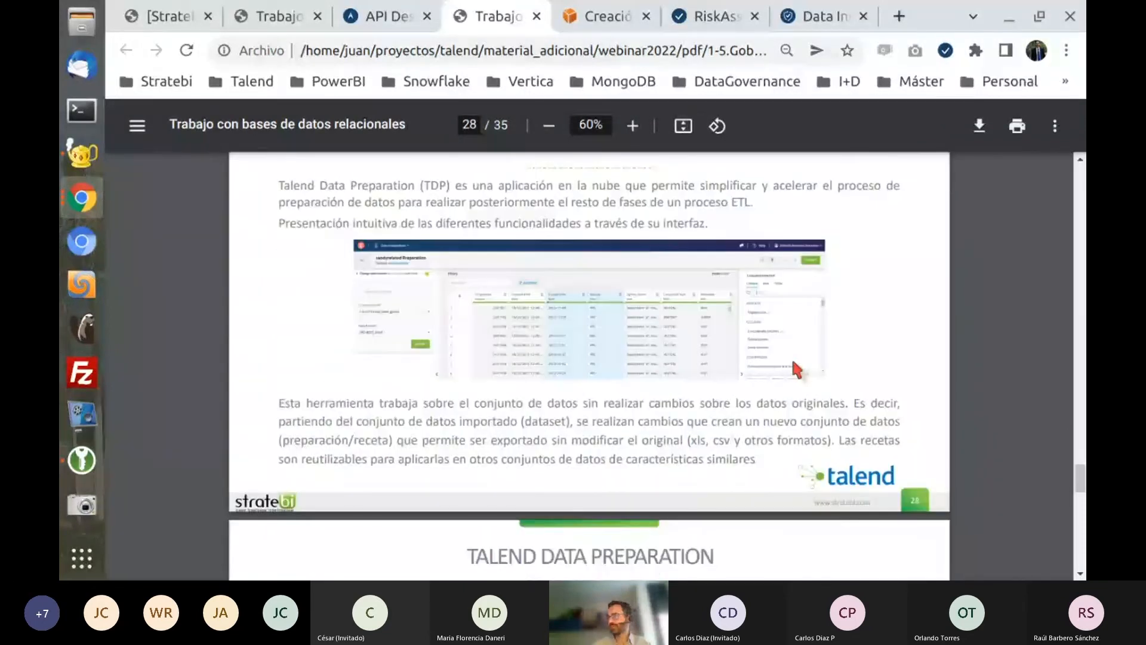
scroll(793, 360, "up", 2)
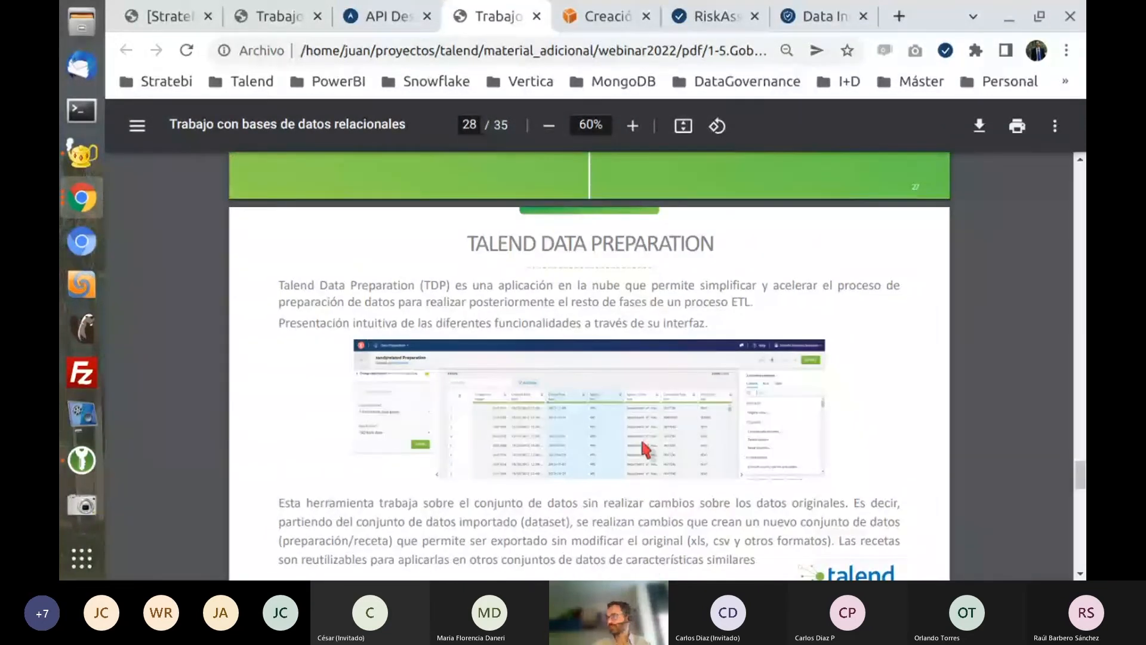
scroll(645, 449, "down", 15)
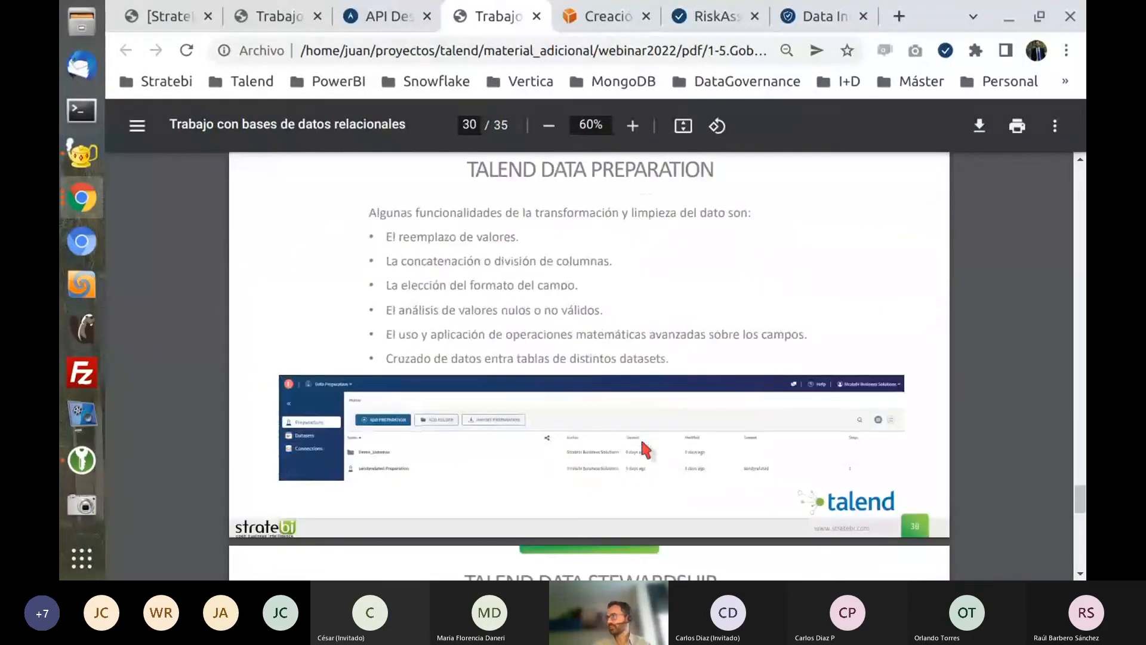
scroll(773, 490, "down", 3)
scroll(774, 492, "down", 3)
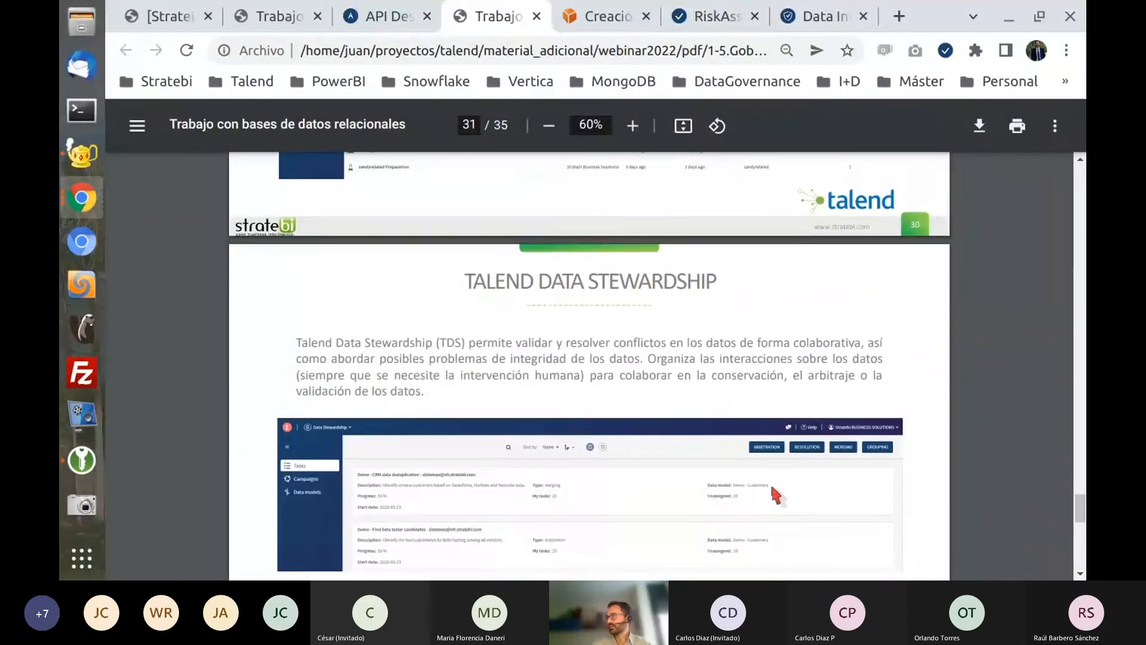
scroll(775, 493, "down", 2)
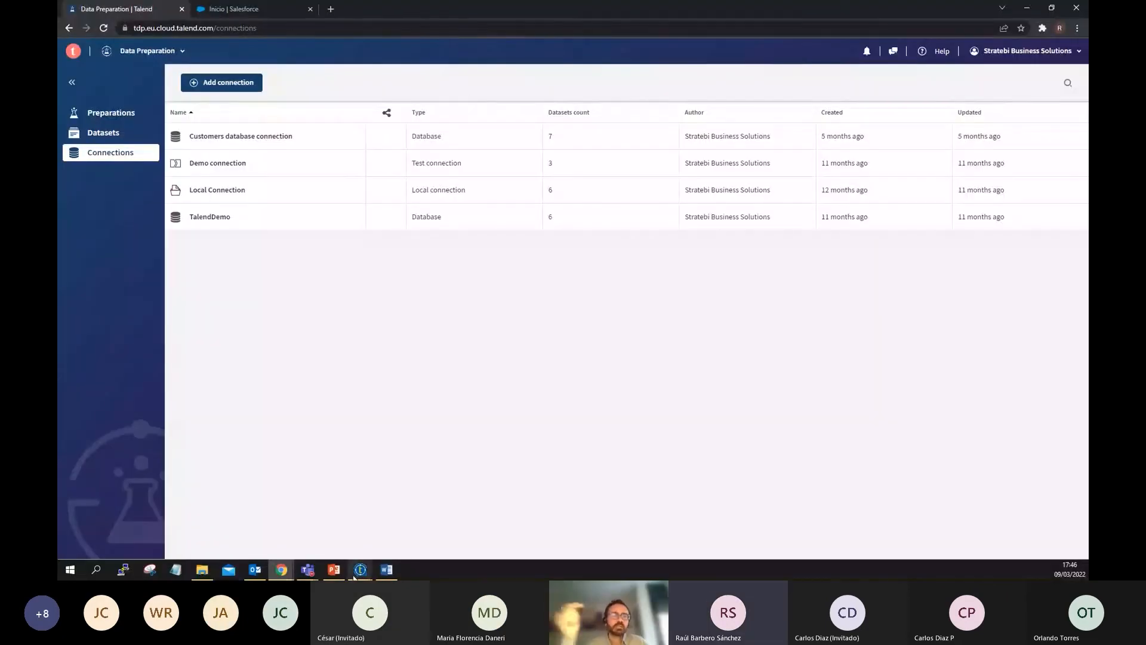
Switch to Talend Cloud Real-Time Big Data Platform and look through the component palette for the General job
mouse_move(358, 570)
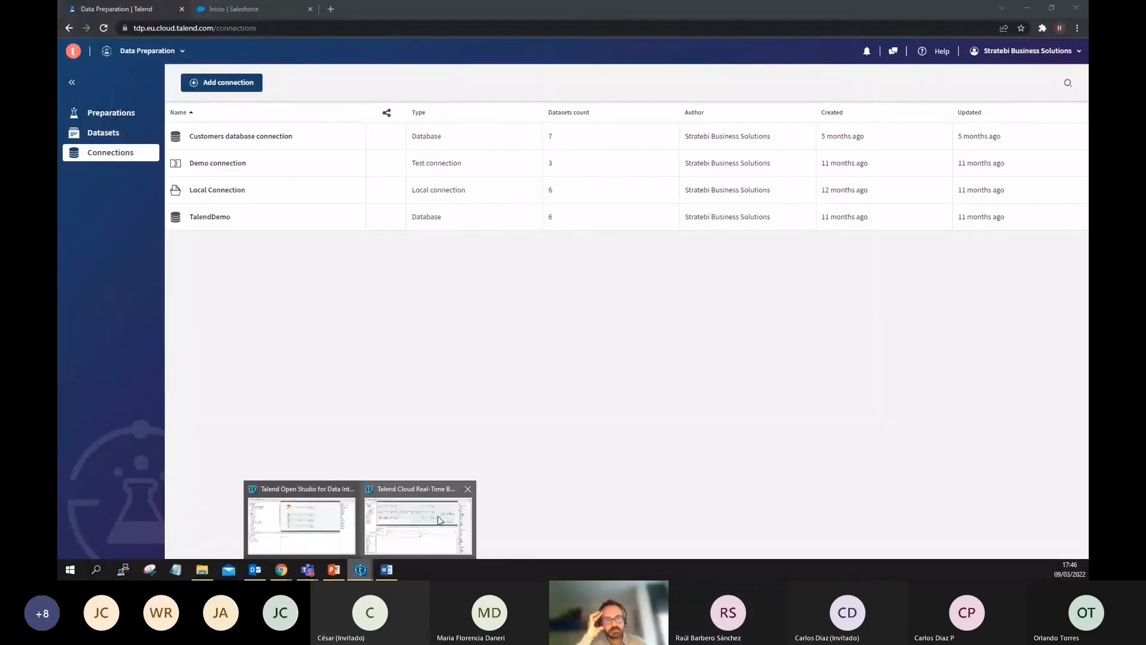
left_click(417, 514)
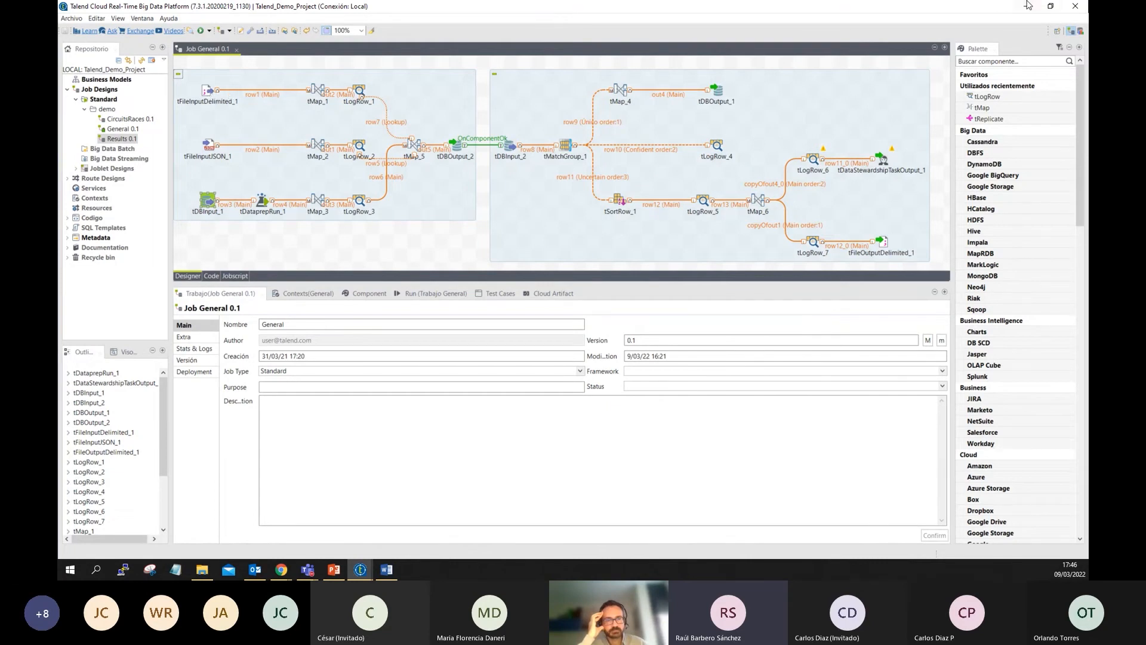
scroll(1023, 298, "down", 20)
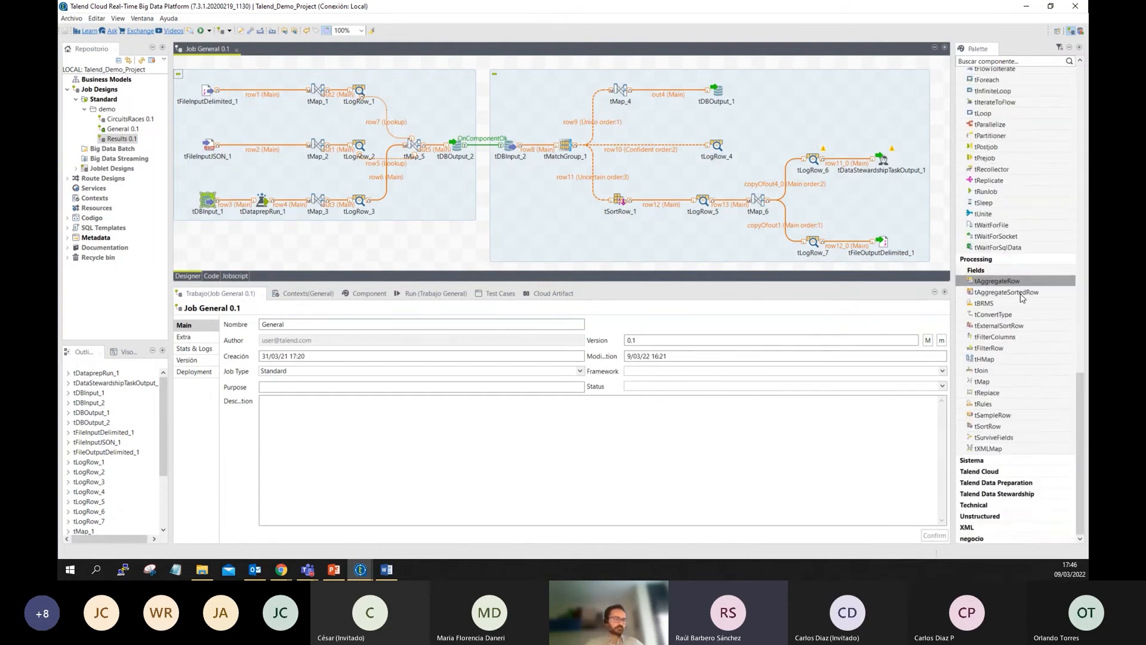
scroll(1016, 268, "up", 12)
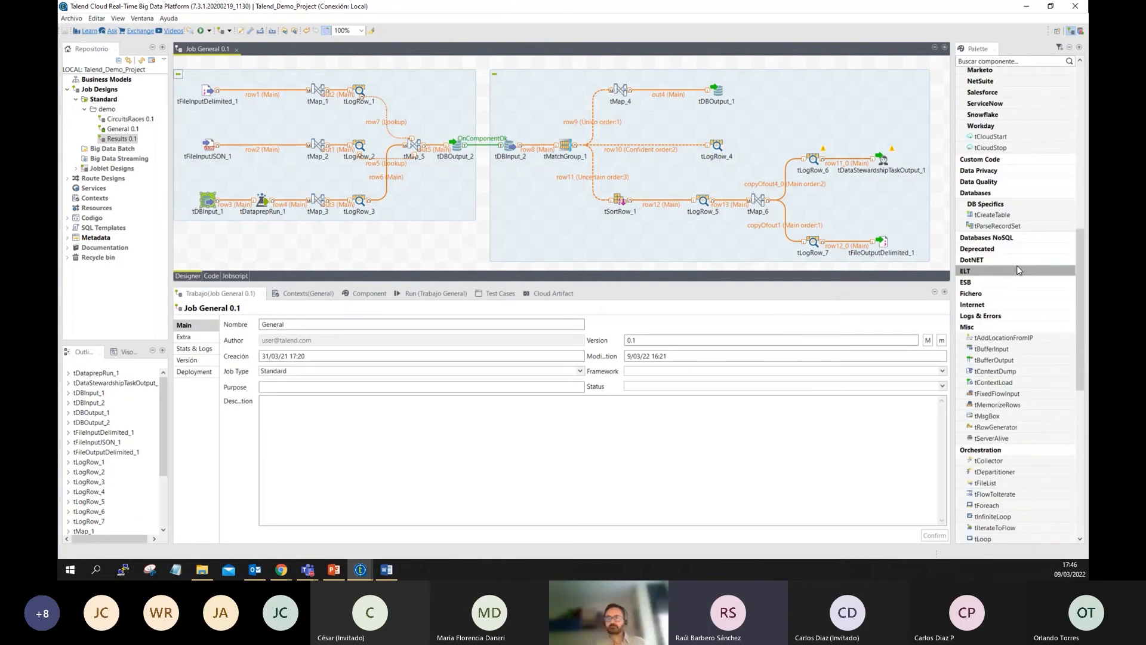
scroll(1017, 270, "up", 10)
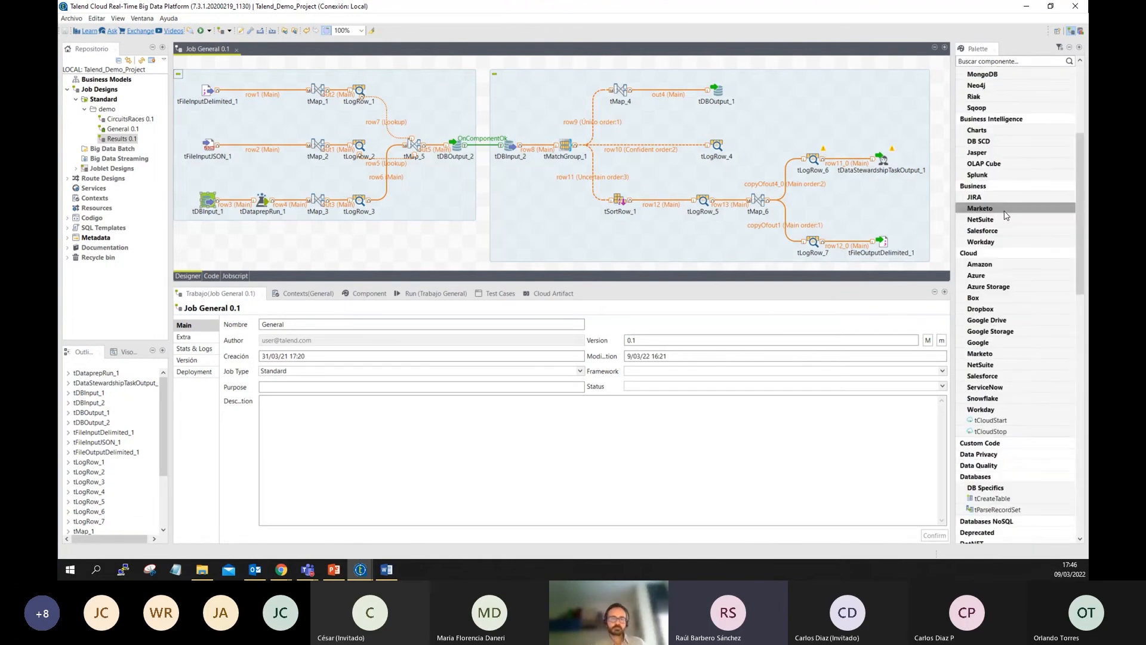
scroll(1006, 215, "up", 4)
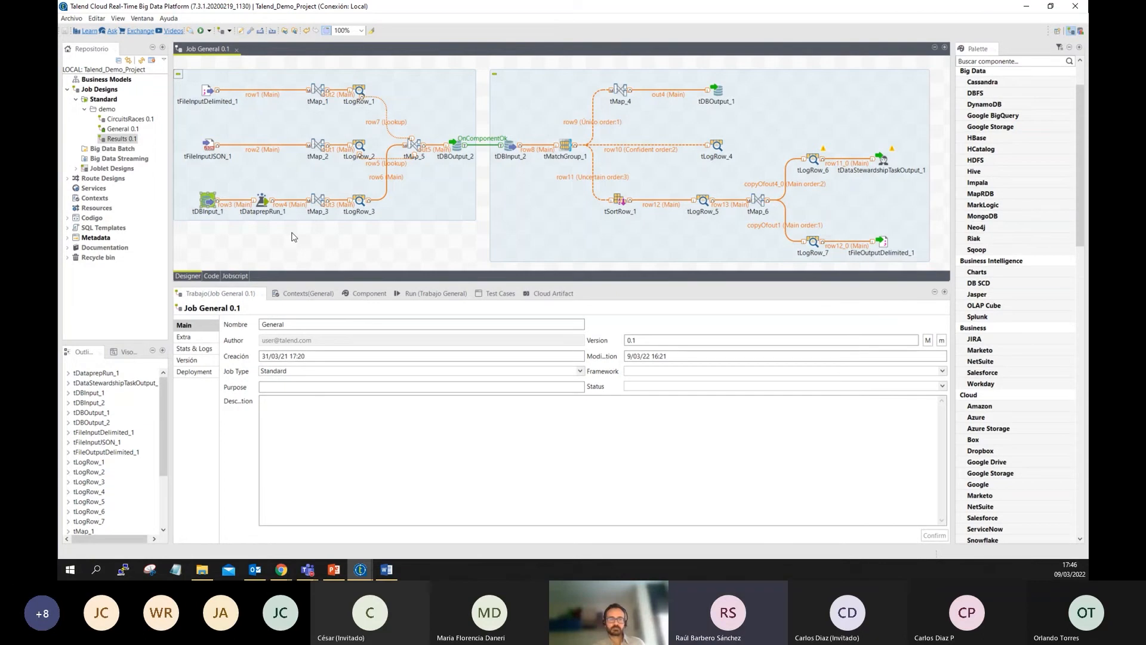
Show the basic settings of the tFileInputDelimited_1 component and highlight its CircuitsRaces.csv file path
left_click(259, 196)
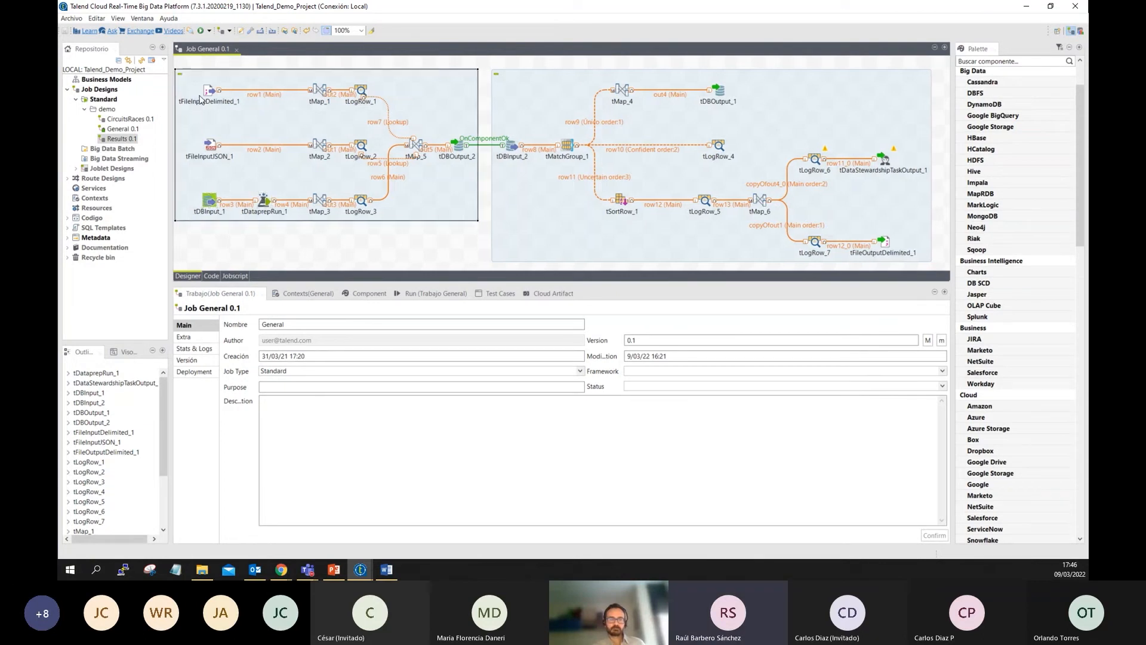
left_click(212, 149)
double_click(207, 90)
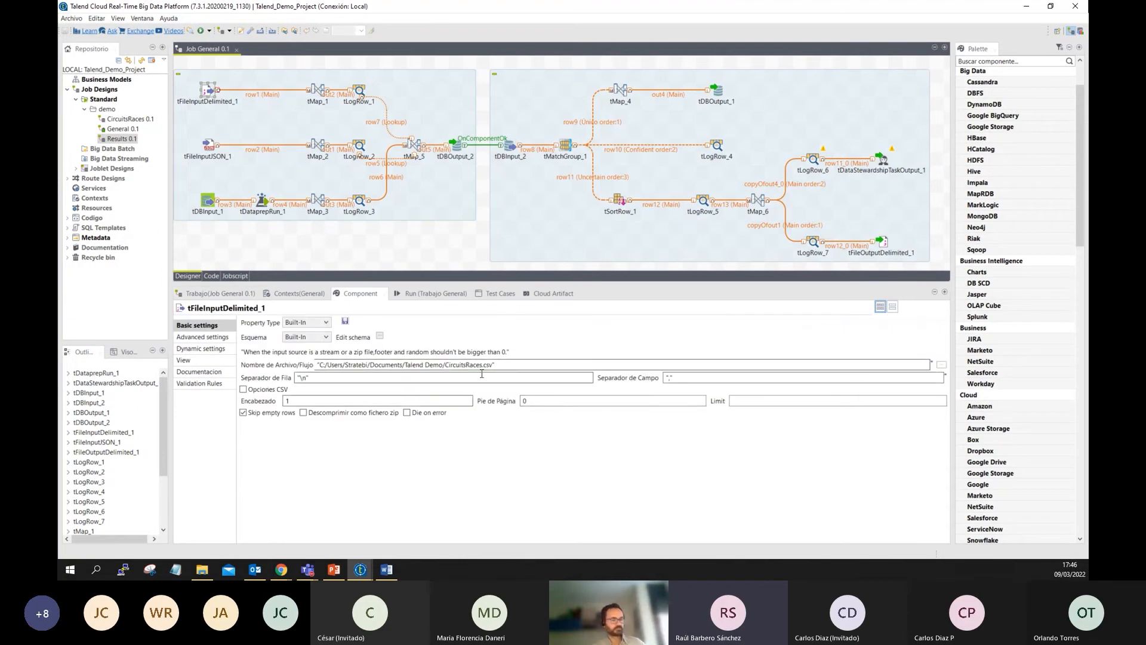
left_click_drag(498, 365, 314, 352)
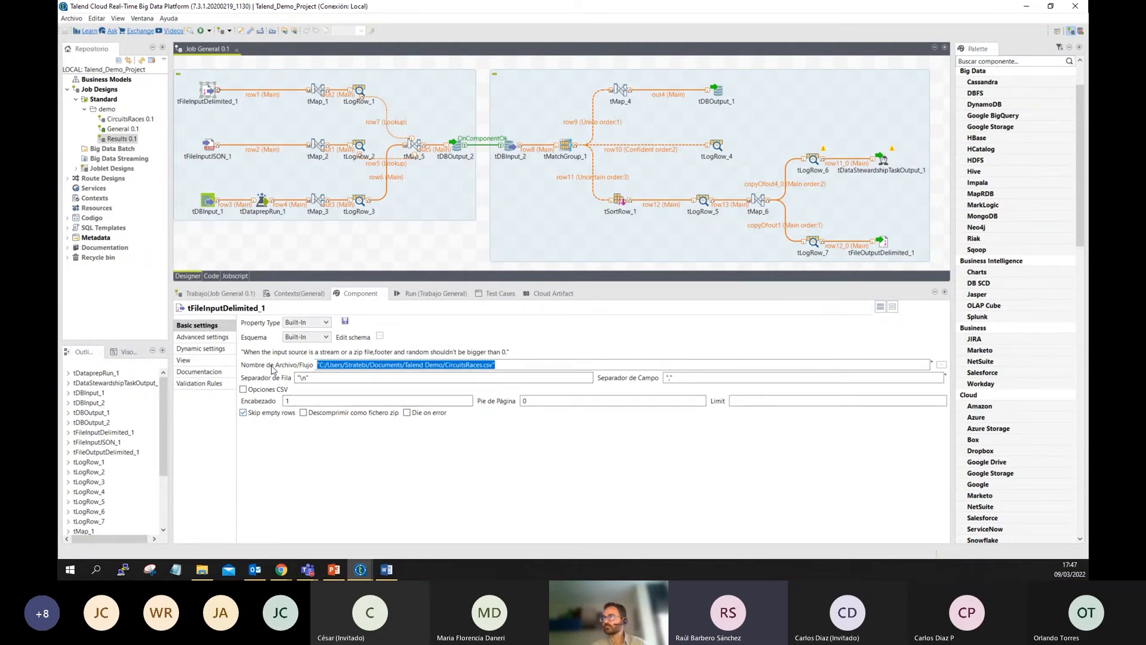
Look at the Data Preparation connections in the browser, return to the Studio job and show the tDBInput_1 component's MySQL settings
left_click(282, 571)
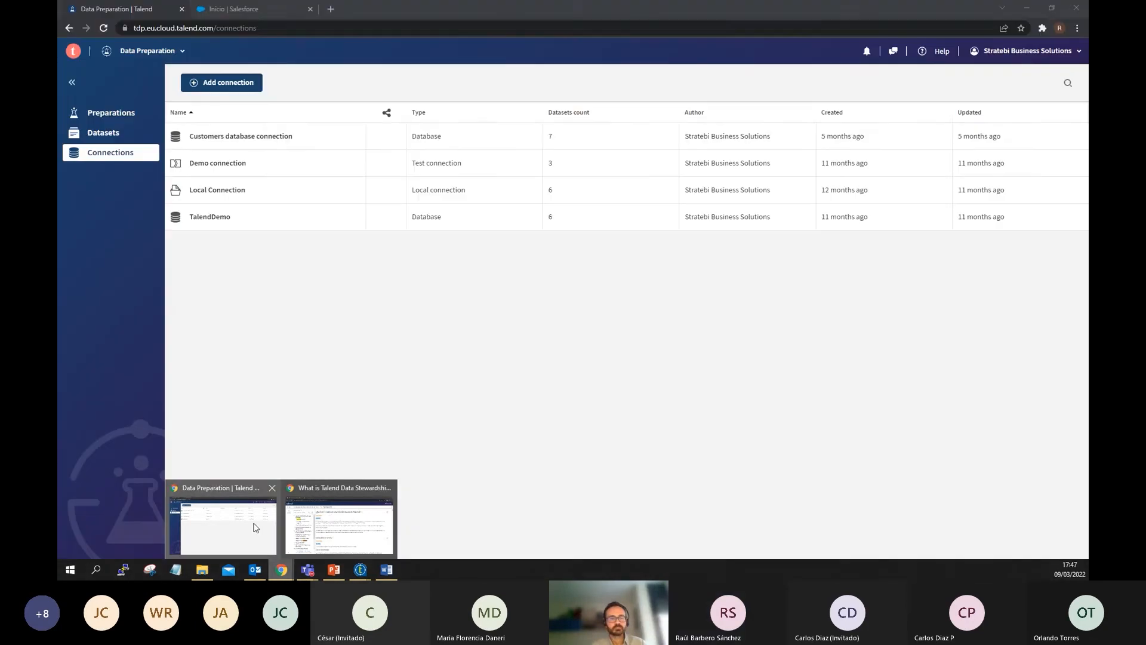
left_click(253, 524)
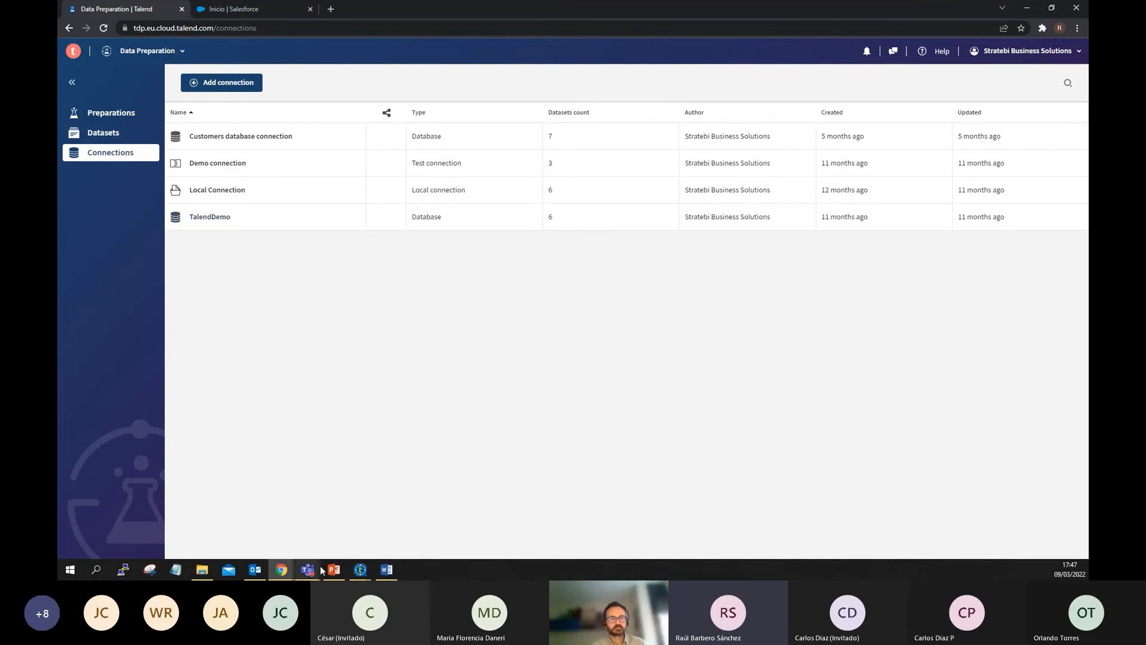
mouse_move(360, 569)
left_click(424, 520)
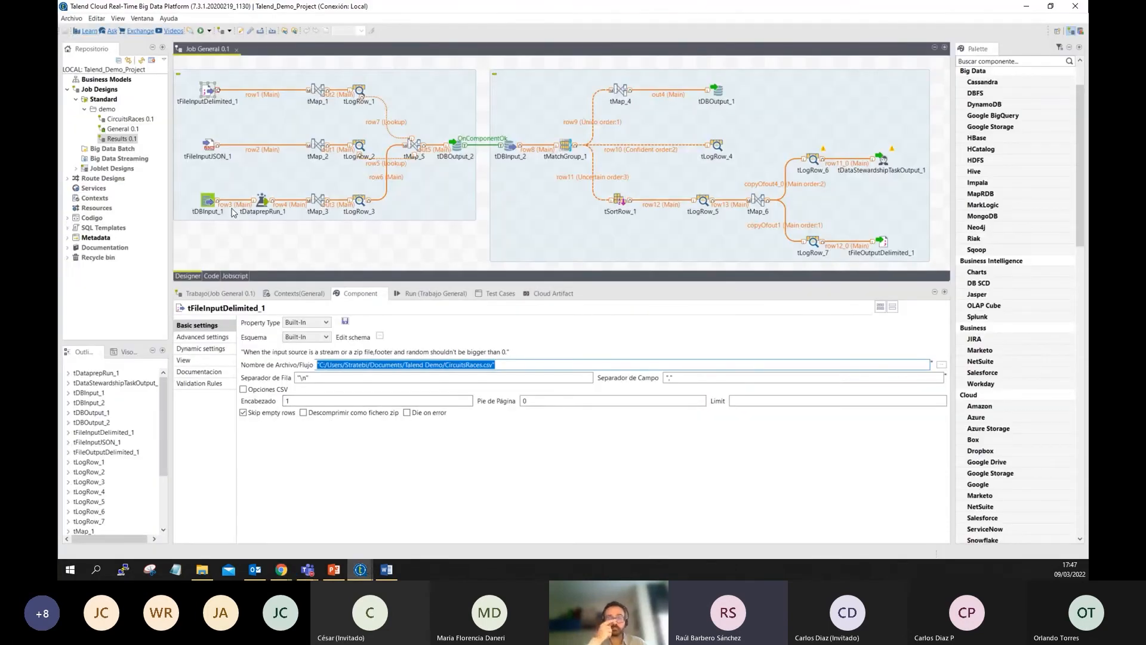
left_click(210, 201)
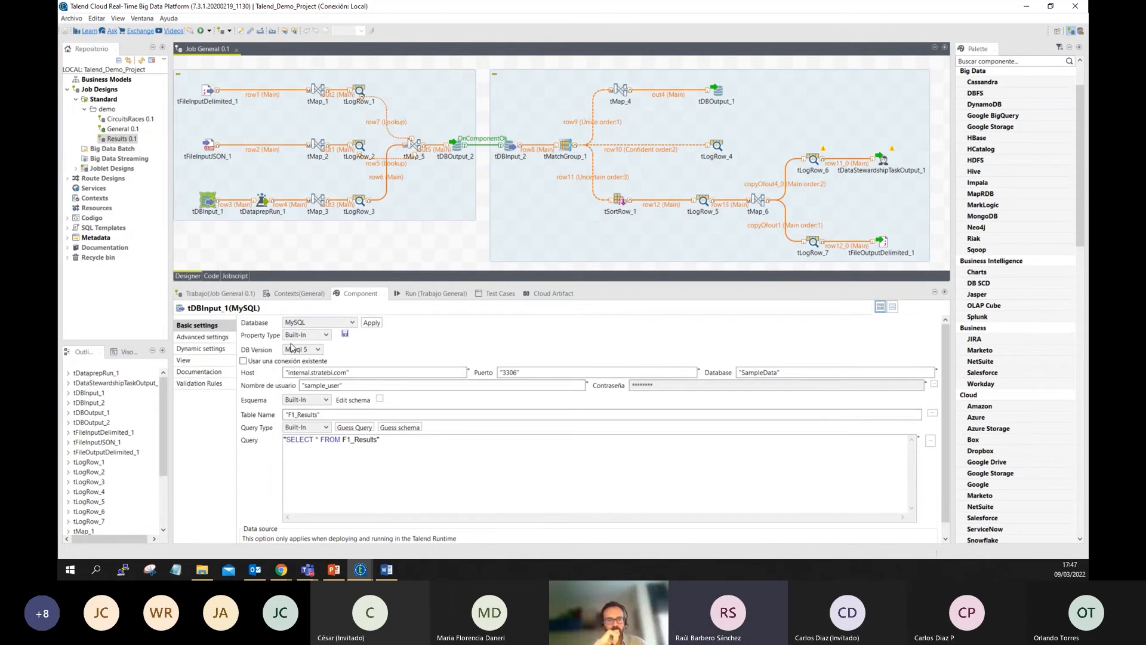
Switch to Data Preparation in the browser, show the dataset list and check the Aircrafts dataset's valid values
mouse_move(281, 558)
left_click(221, 526)
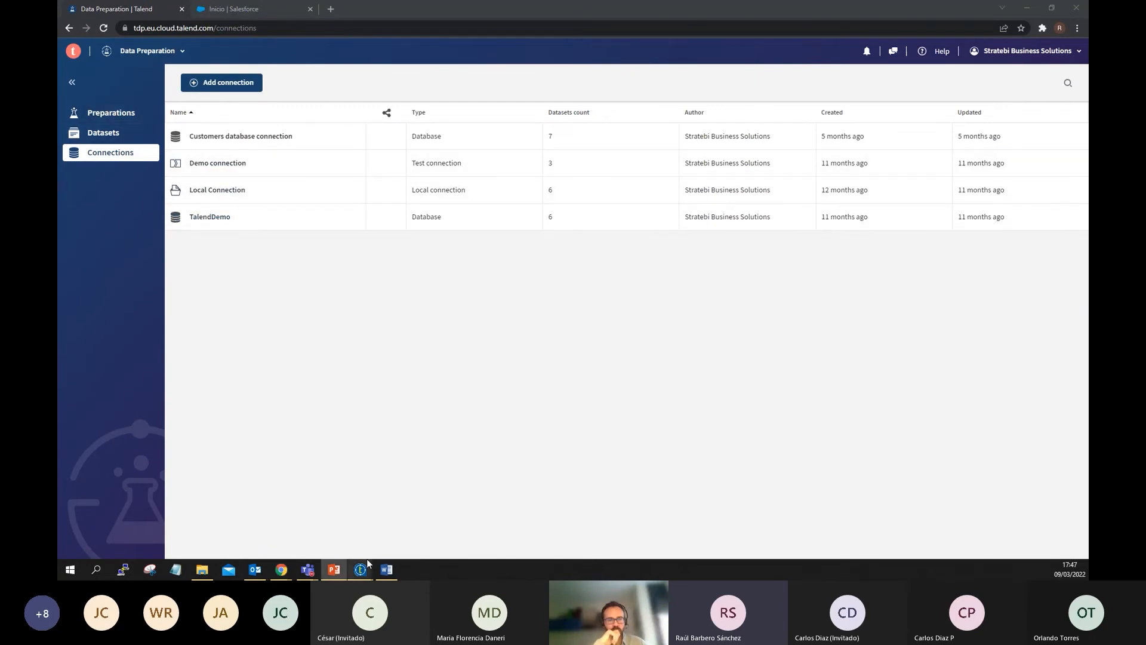
left_click(105, 134)
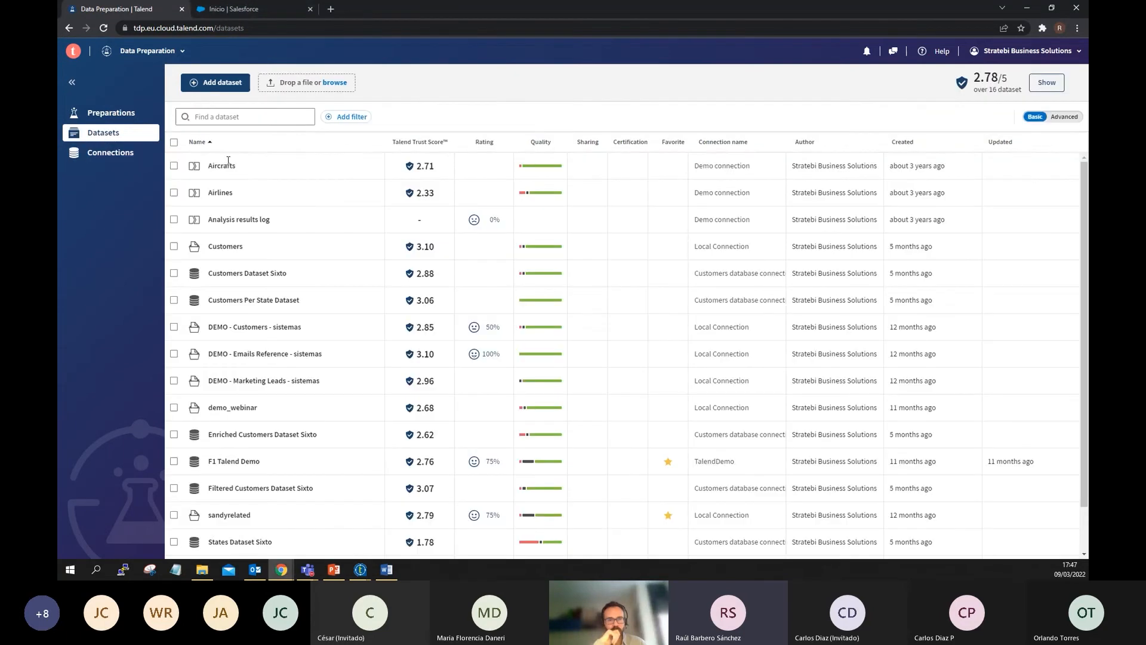
mouse_move(550, 170)
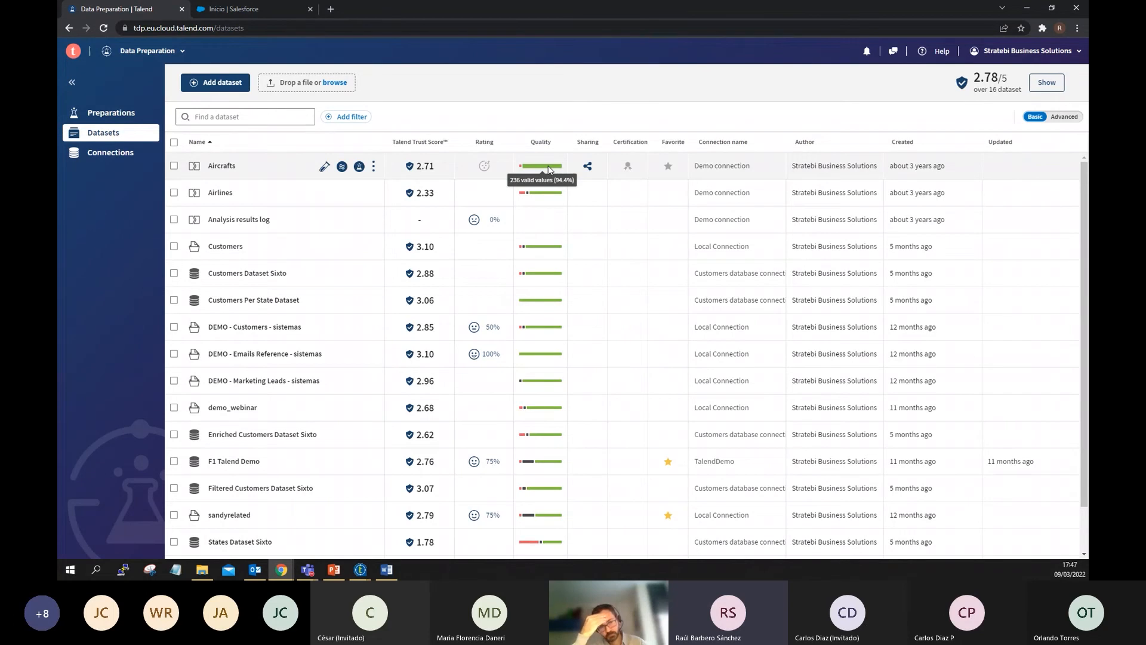
Review the F1 Talend Demo dataset's overview, including its Trust Score, data quality and rating, and return to the dataset list
left_click(243, 464)
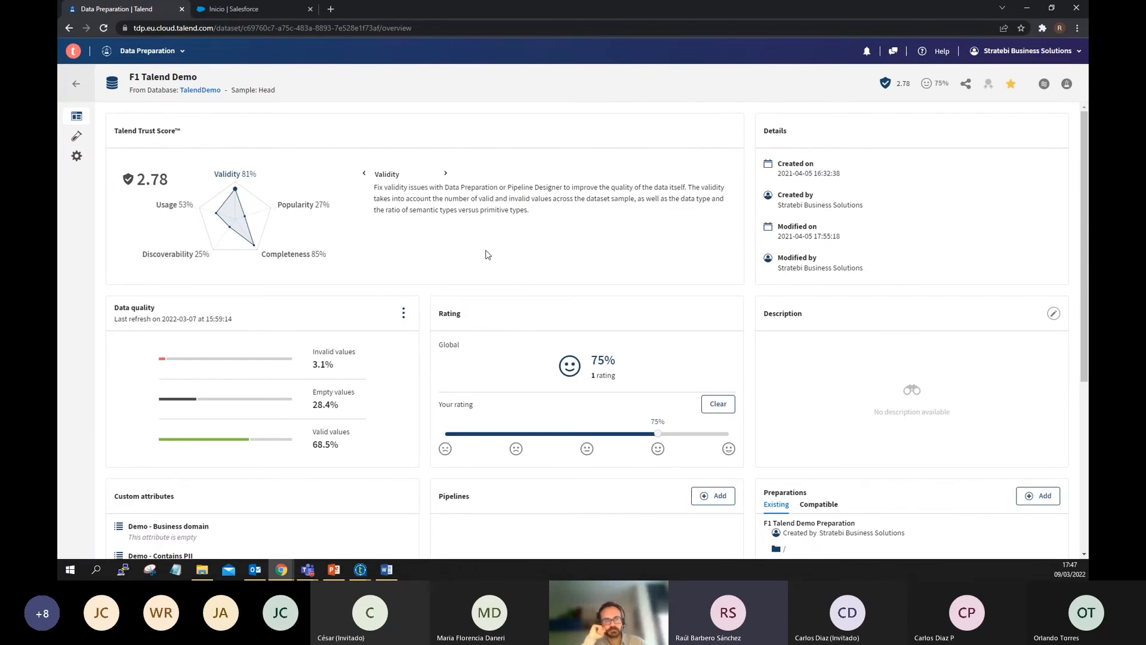
scroll(376, 340, "down", 2)
scroll(223, 333, "up", 2)
left_click(84, 89)
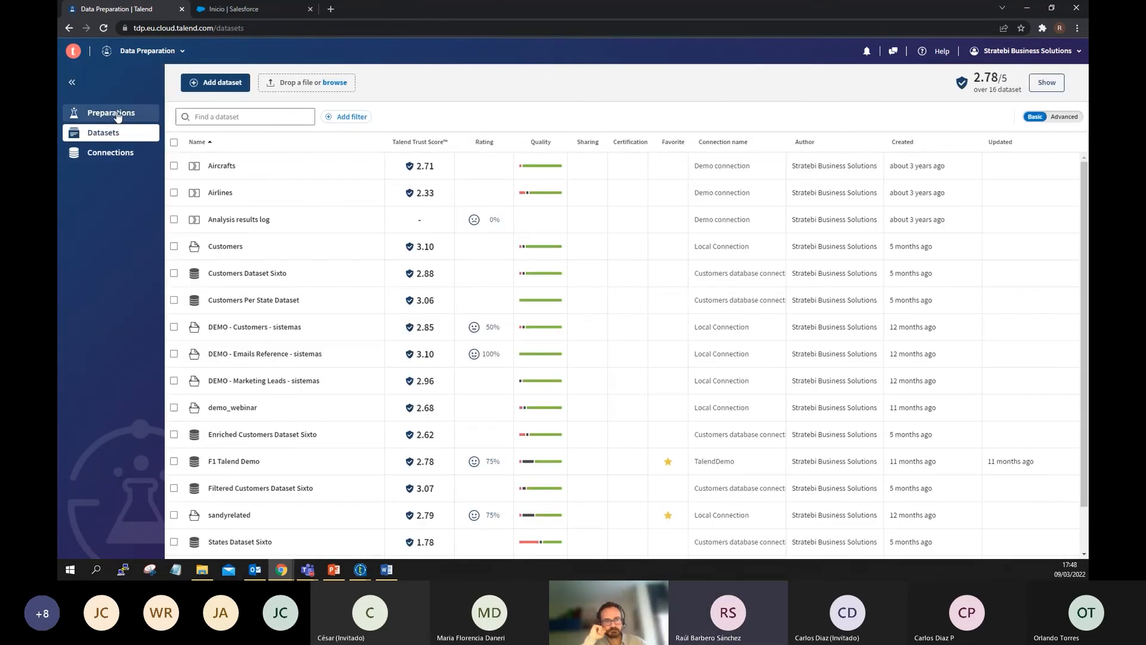
Open the F1 Talend Demo Preparation and inspect its recipe steps and the raceId, grid and resultId columns with their charts
left_click(118, 115)
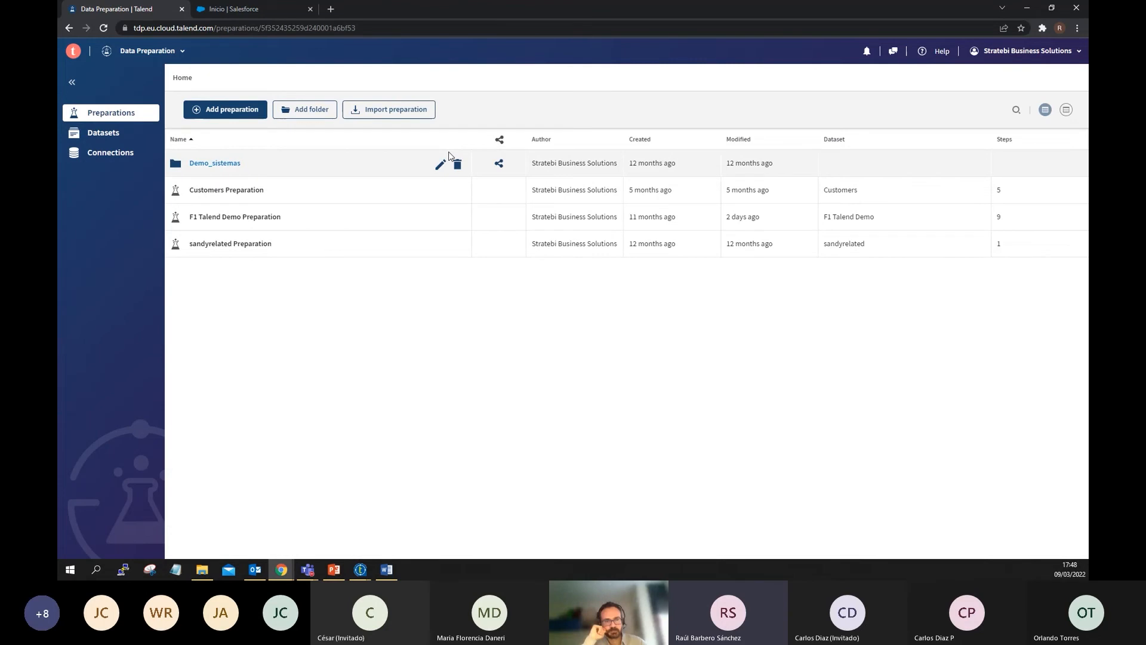
left_click(262, 218)
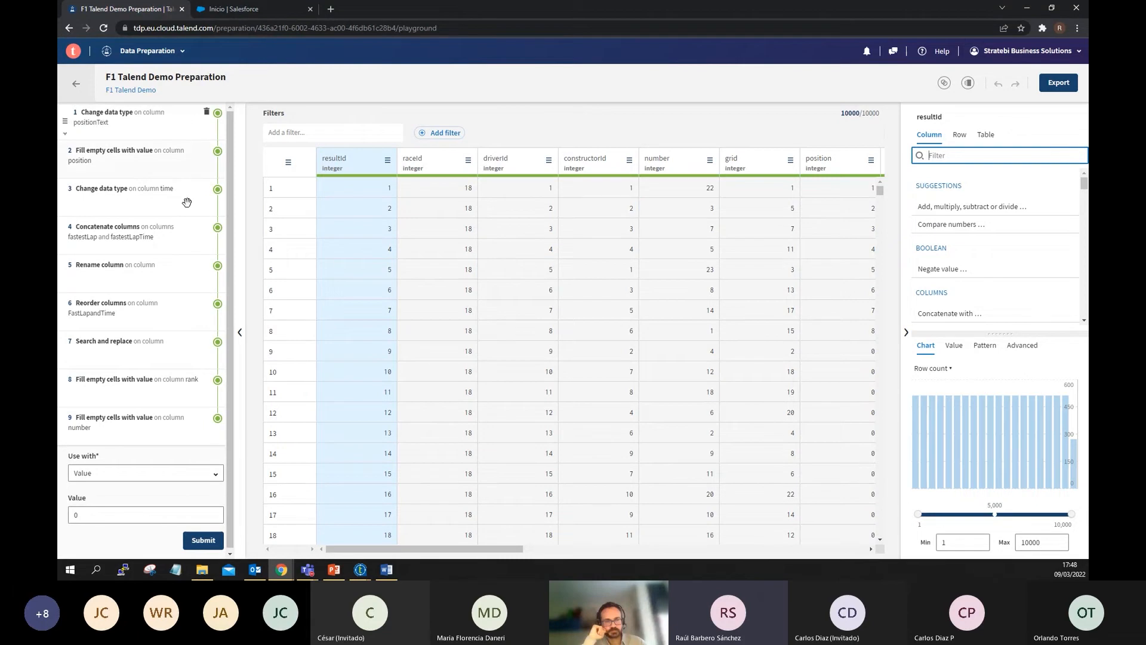
left_click(409, 161)
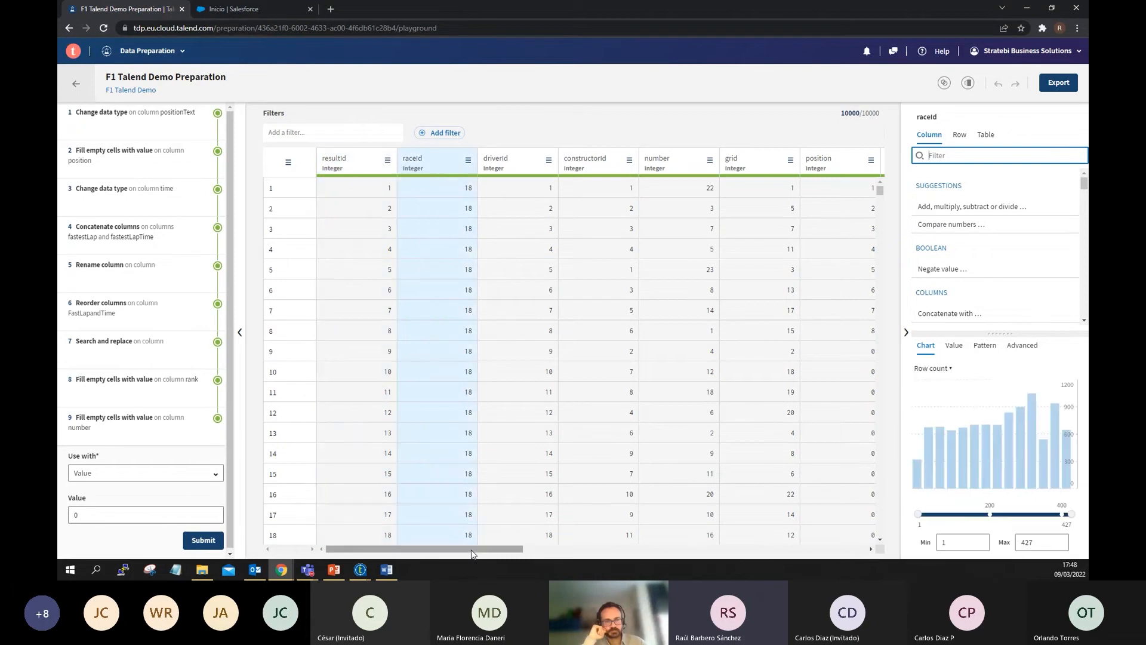
left_click_drag(424, 549, 505, 549)
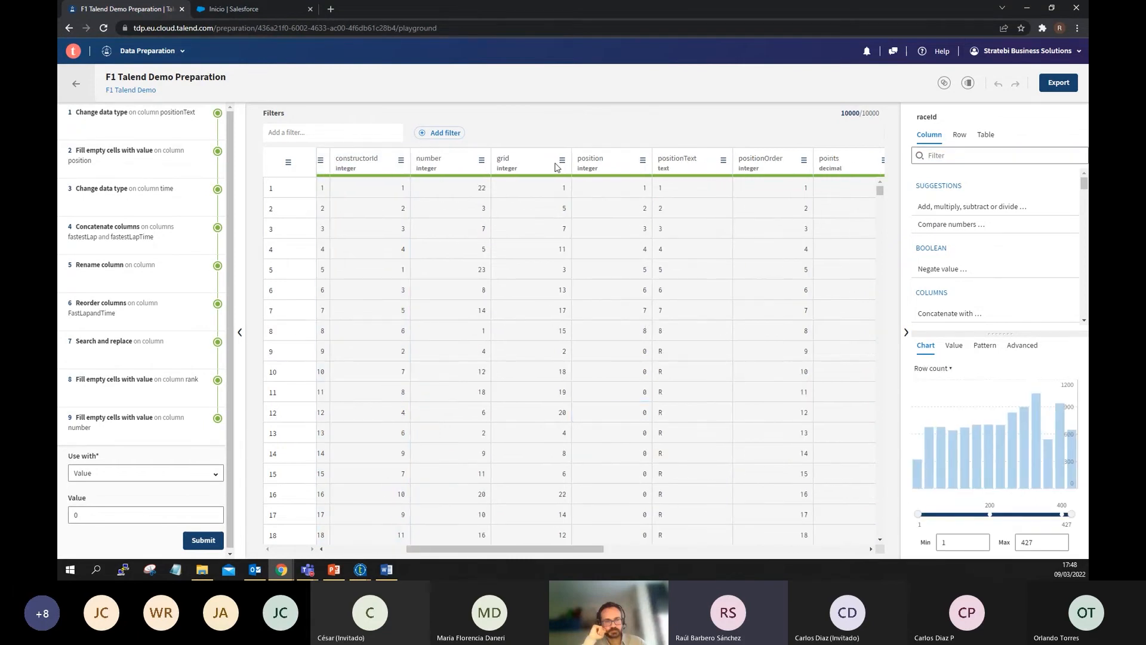
left_click(552, 165)
scroll(478, 239, "left", 5)
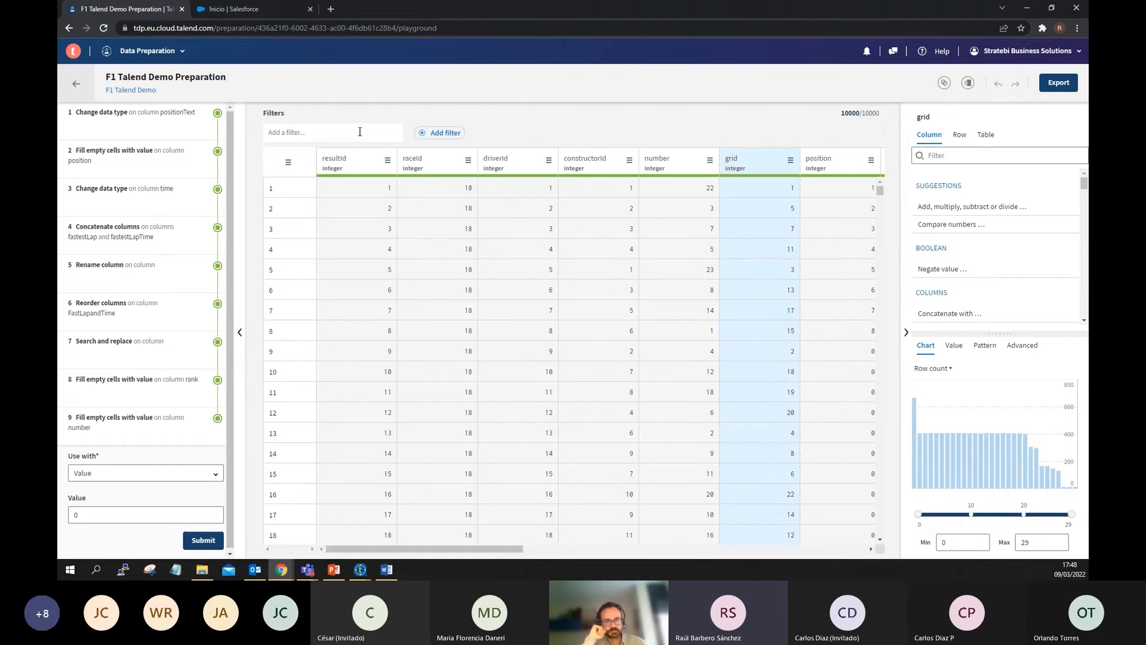
left_click(331, 170)
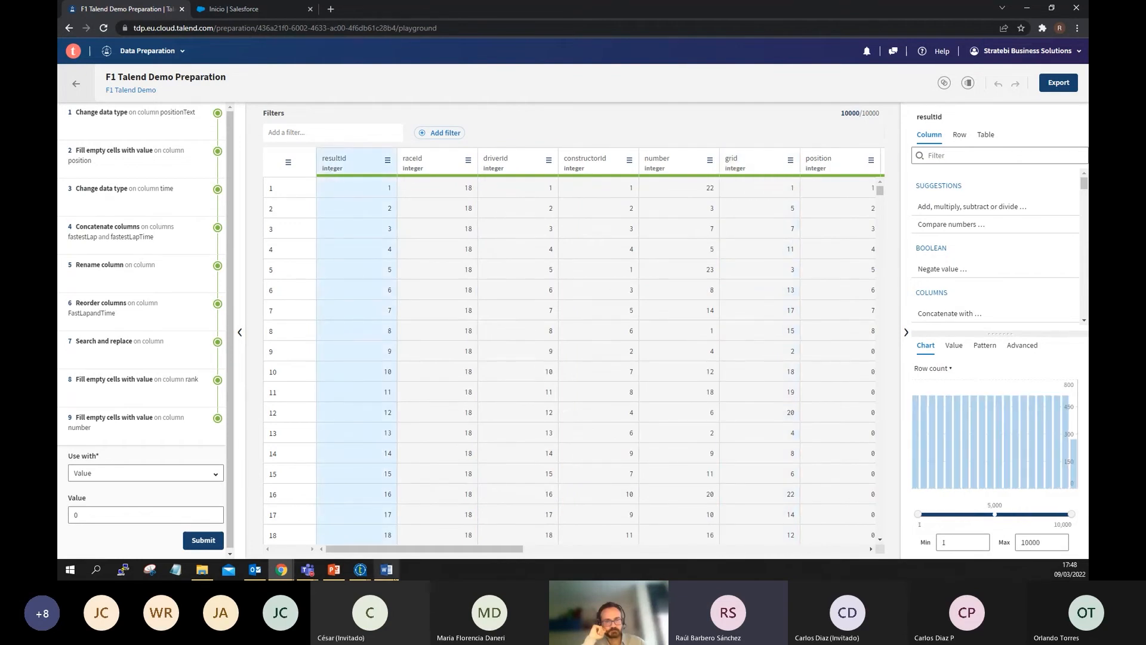
Switch back to the General job in Talend Cloud Real-Time Big Data Platform, with the tDBInput_1 settings in view
left_click(360, 568)
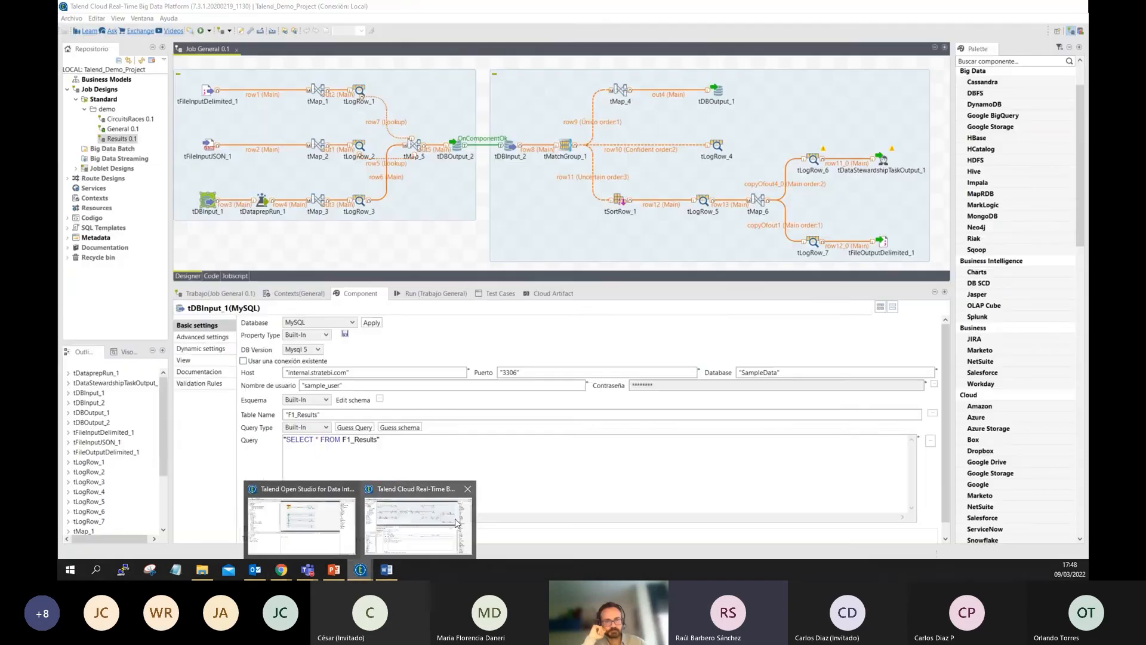
left_click(417, 519)
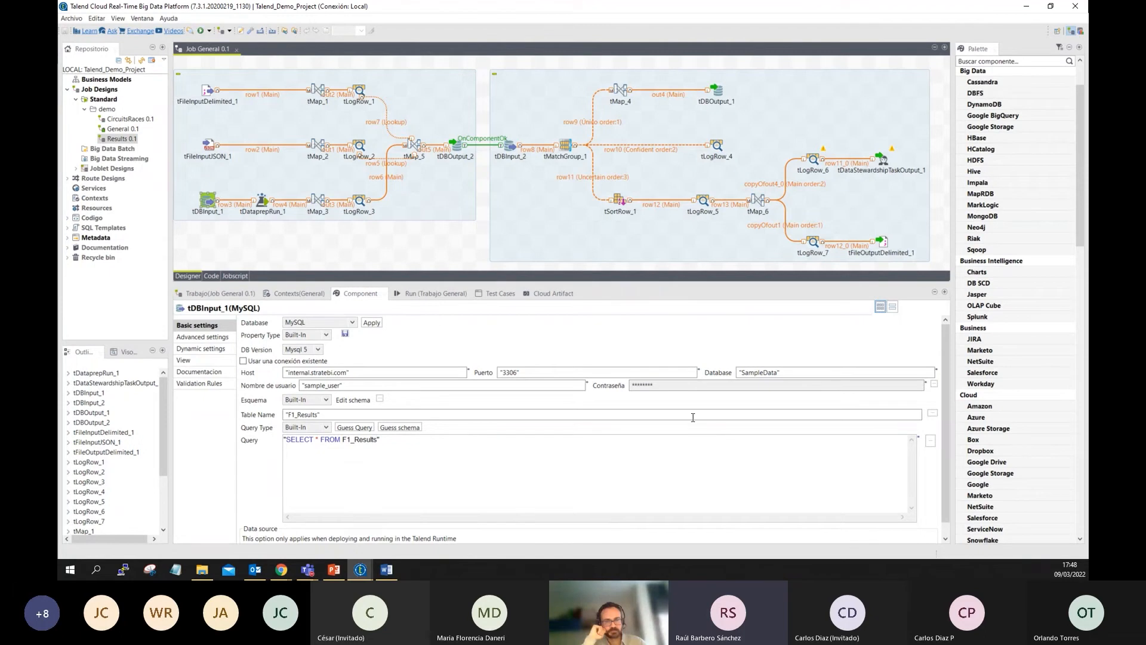
mouse_move(363, 575)
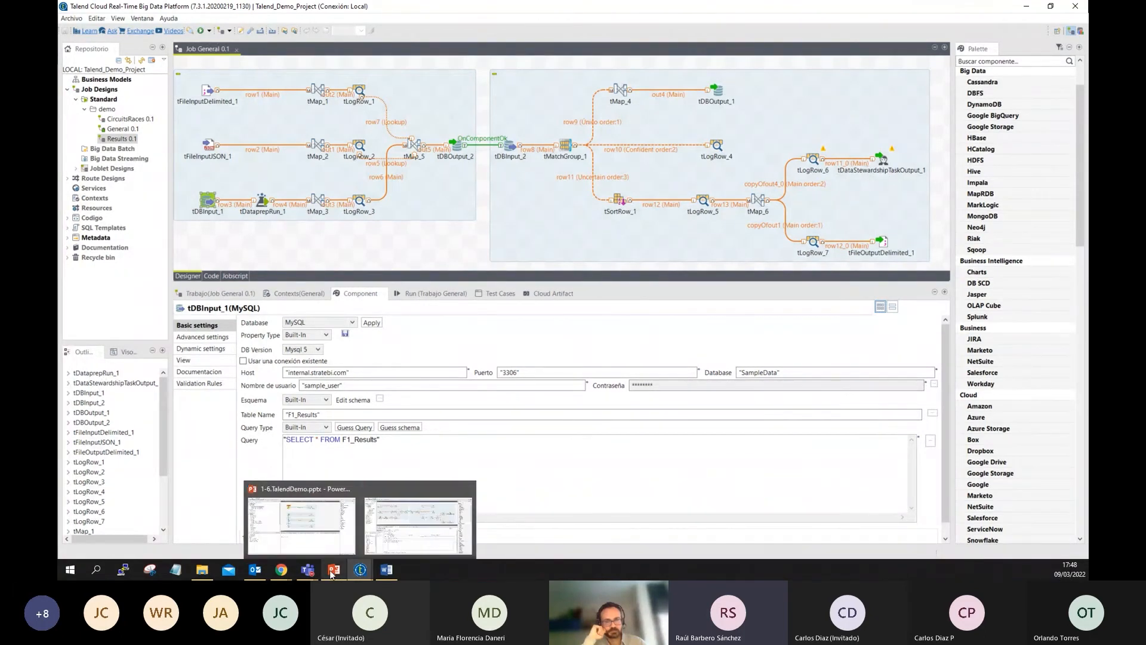
Switch to Data Preparation in the browser and inspect the Rename column step of the F1 Talend Demo Preparation recipe
left_click(281, 569)
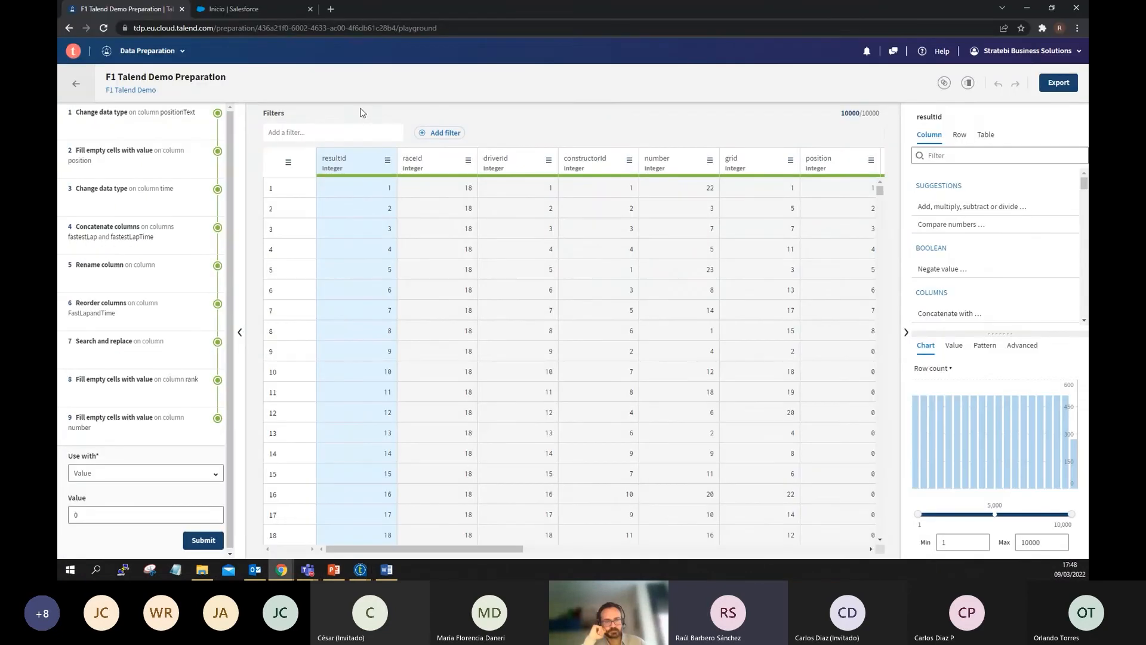
left_click(154, 121)
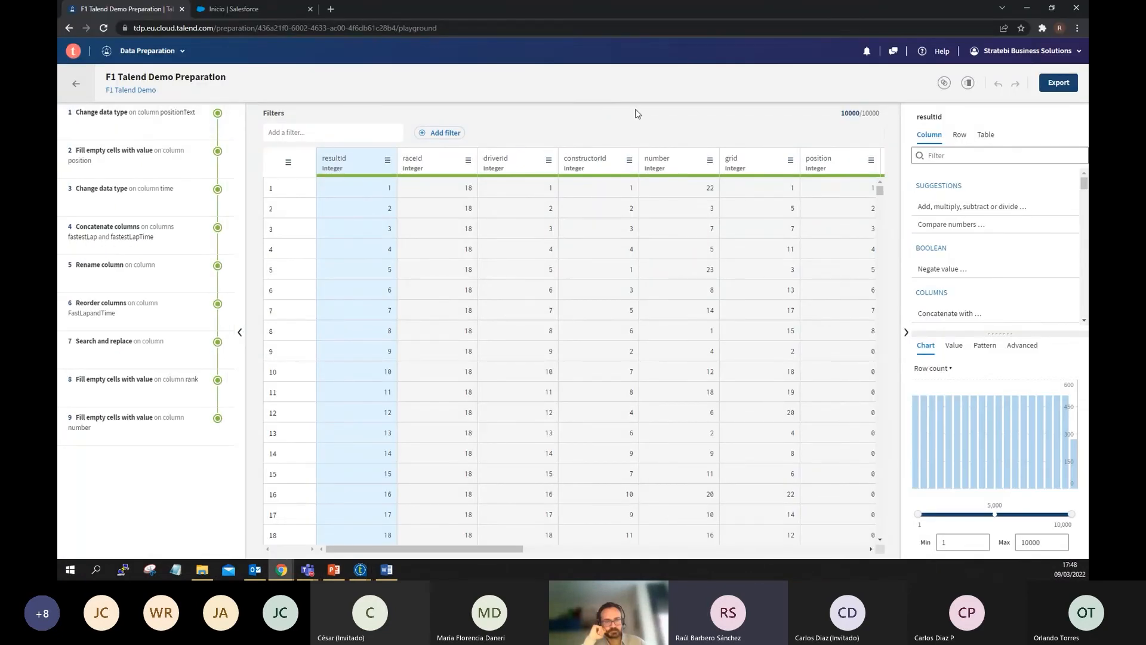
left_click(185, 280)
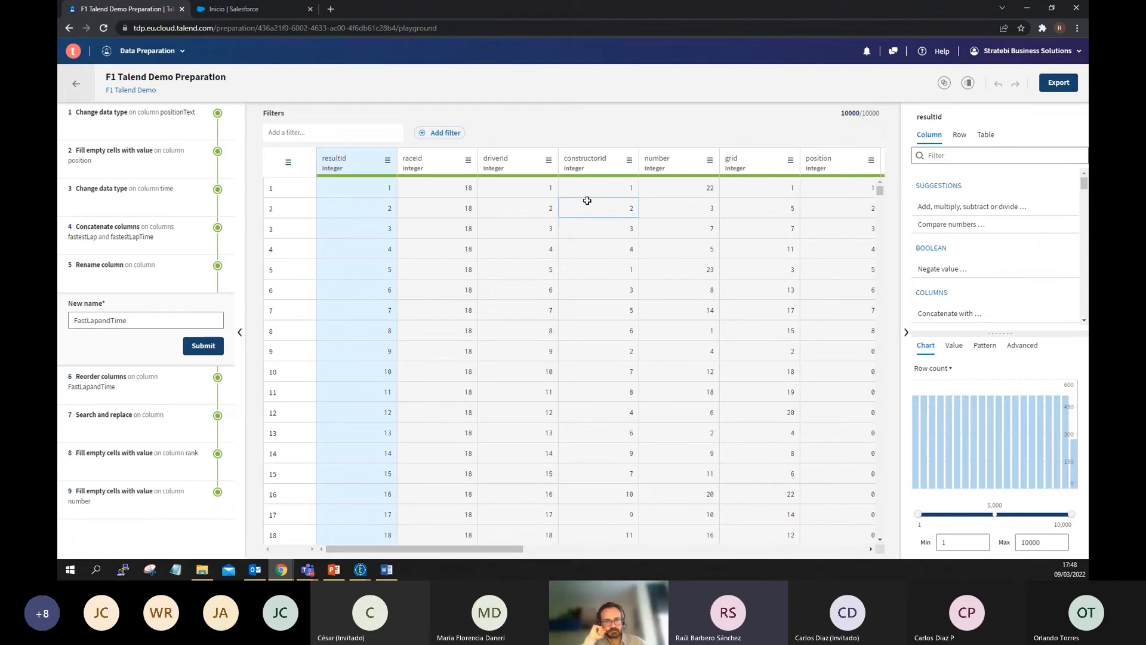
Browse the functions available for the resultId column, from data cleansing and data masking through to math
scroll(984, 231, "down", 1)
scroll(984, 231, "down", 3)
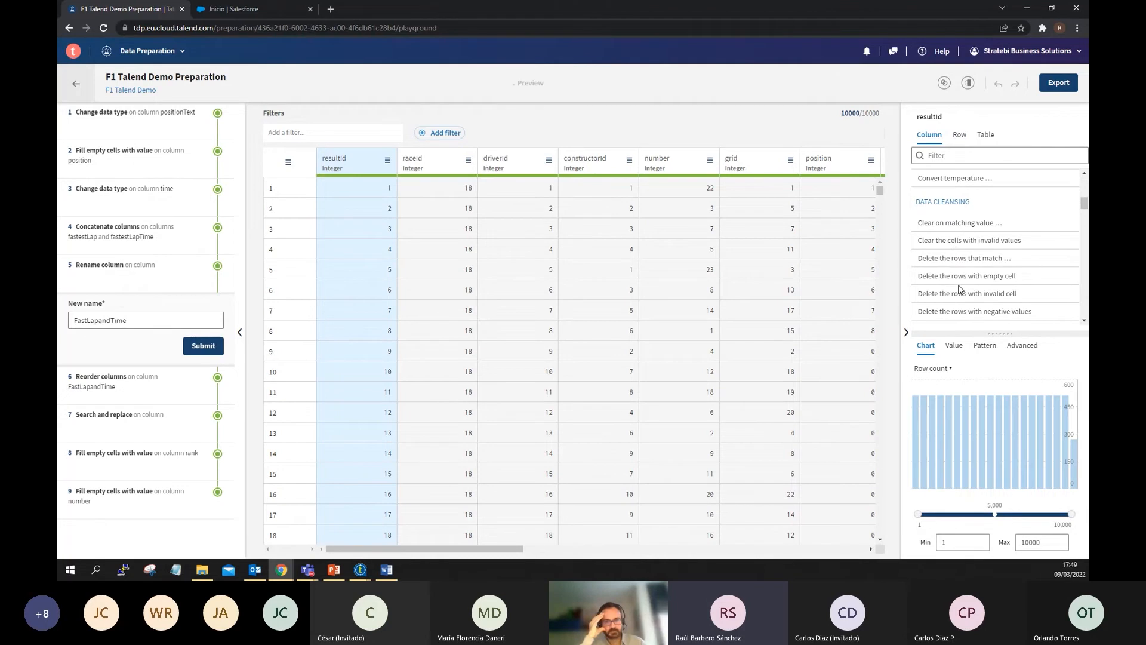
scroll(960, 290, "down", 2)
scroll(961, 289, "down", 3)
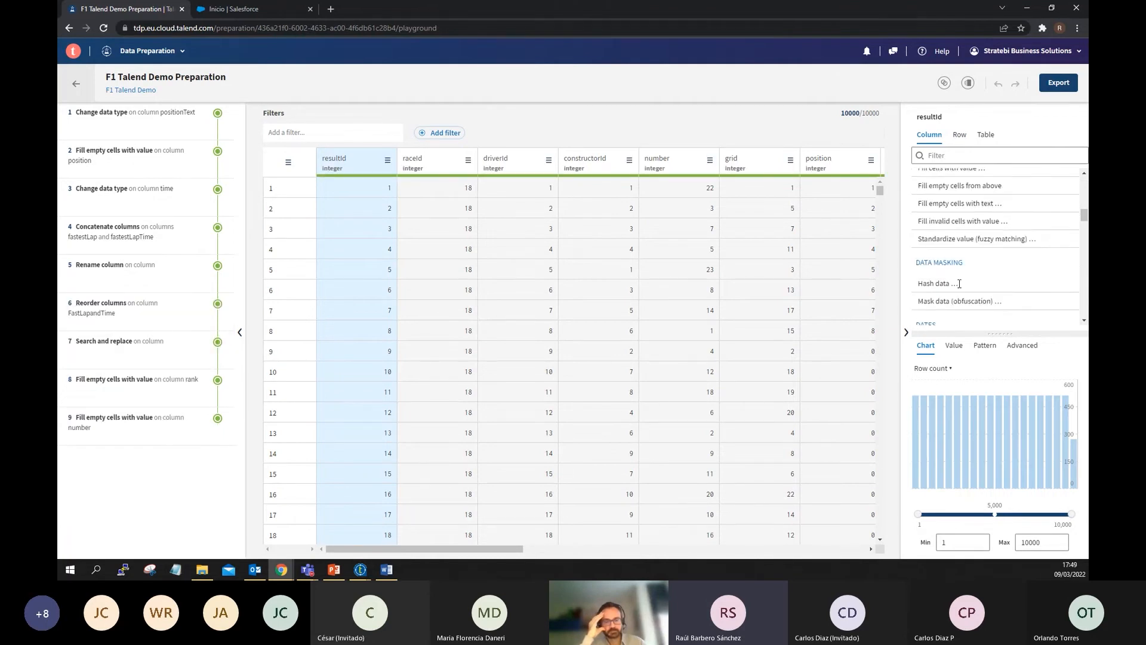
scroll(1003, 261, "down", 3)
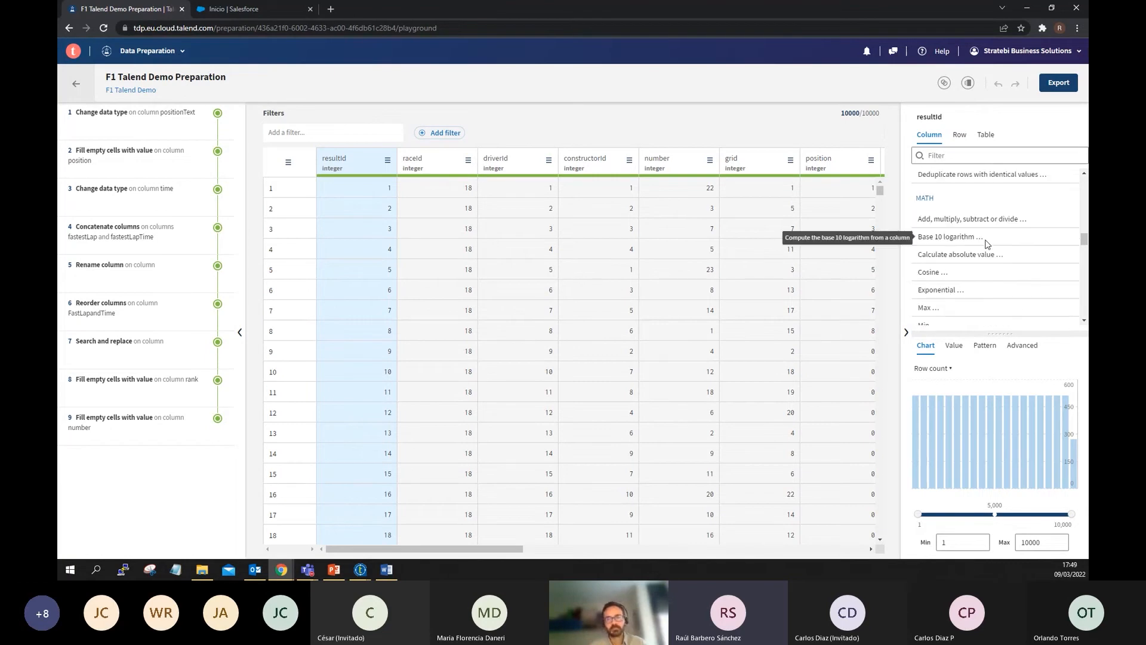
scroll(985, 242, "down", 1)
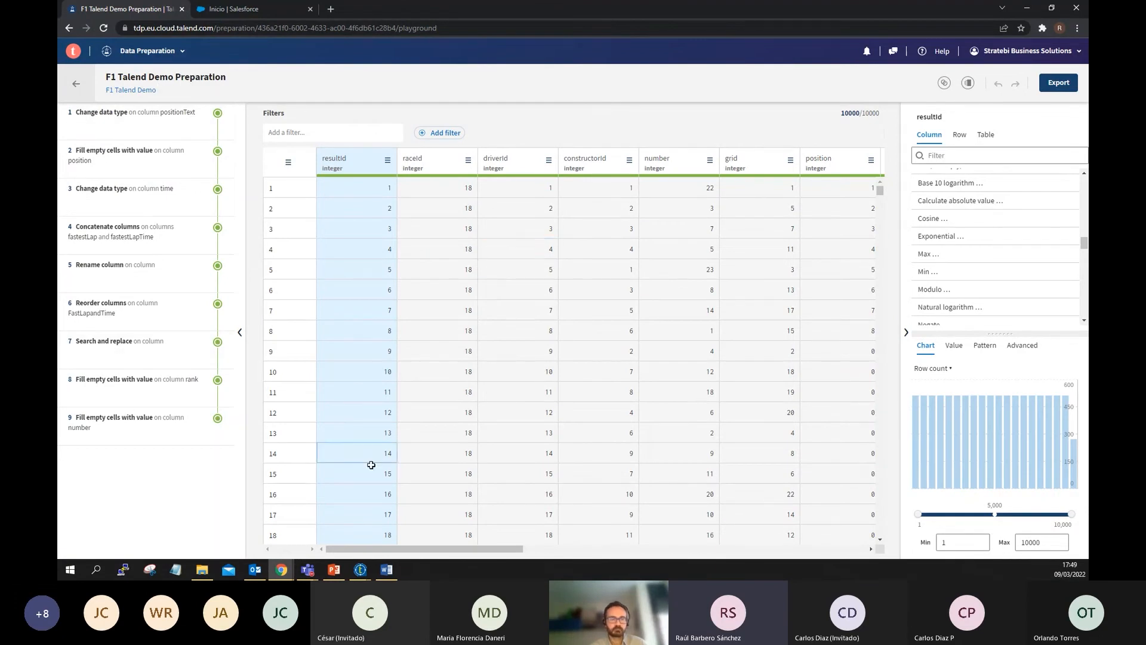
Switch to the General job in Talend Cloud Real-Time Big Data Platform and inspect the preparation selected in tDataprepRun_1
left_click(360, 569)
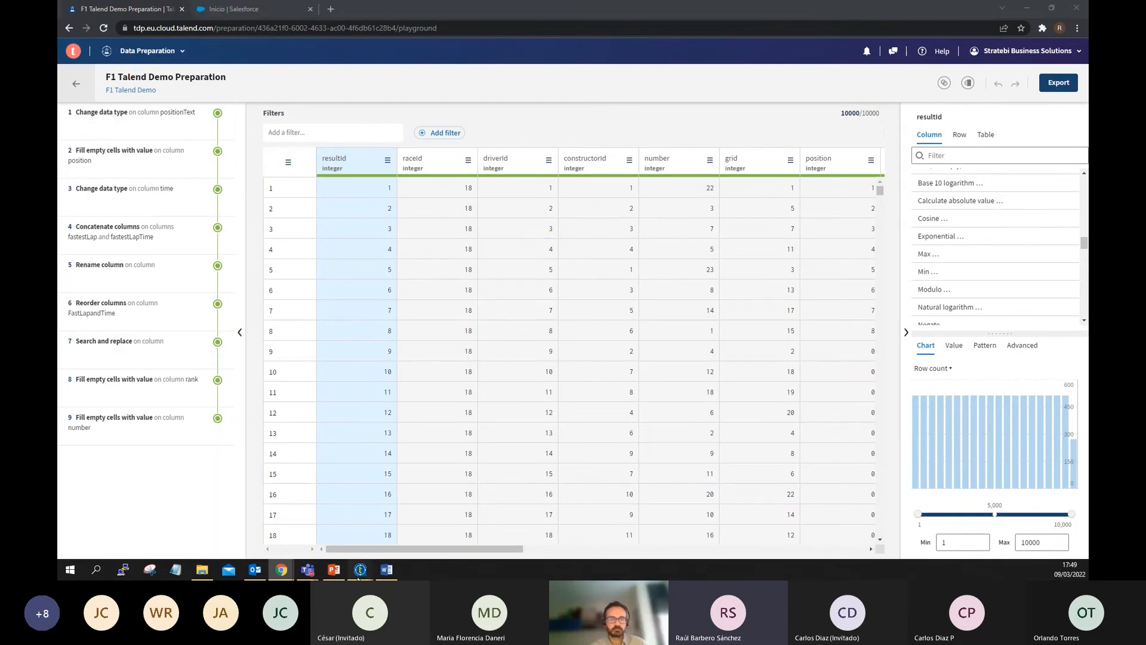
left_click(336, 527)
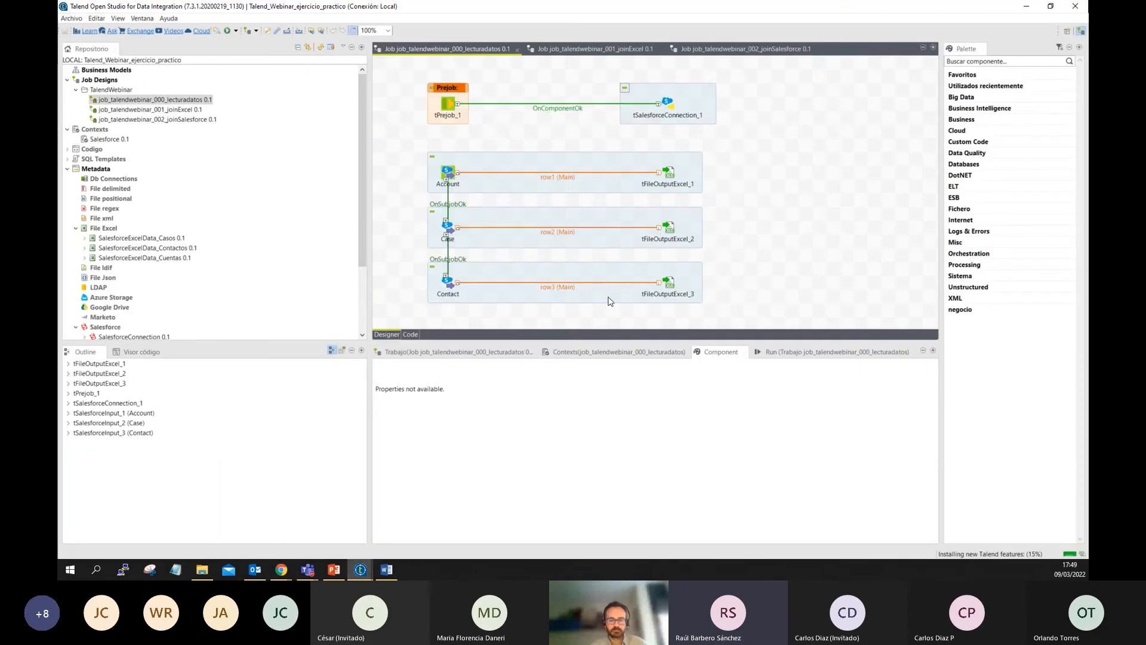
left_click(364, 572)
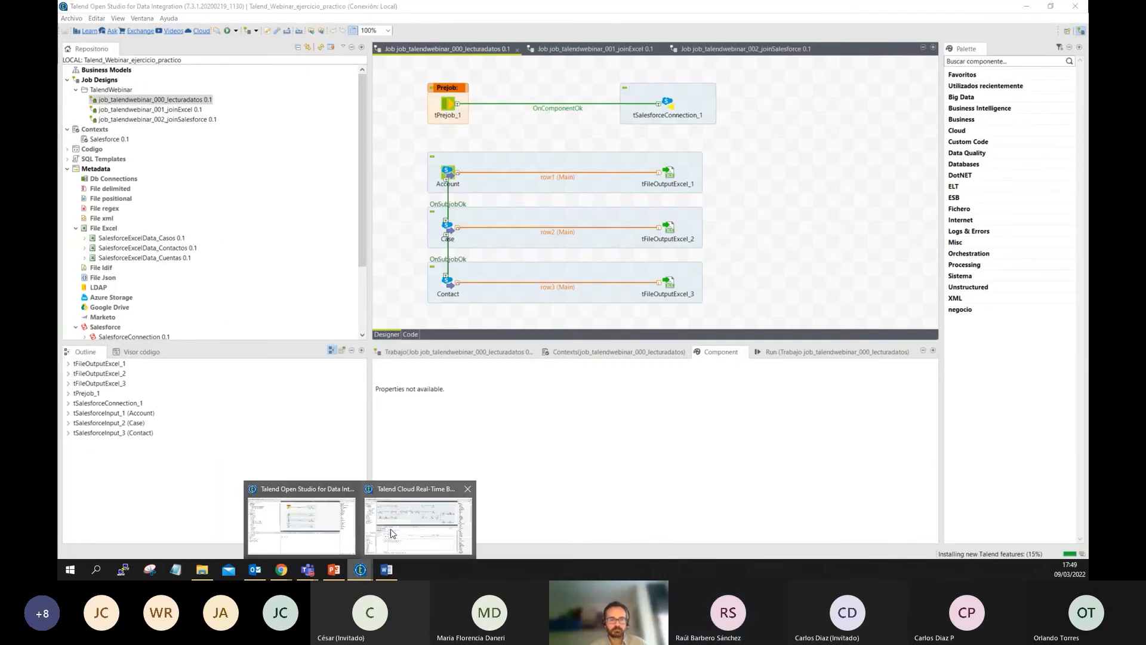
left_click(392, 533)
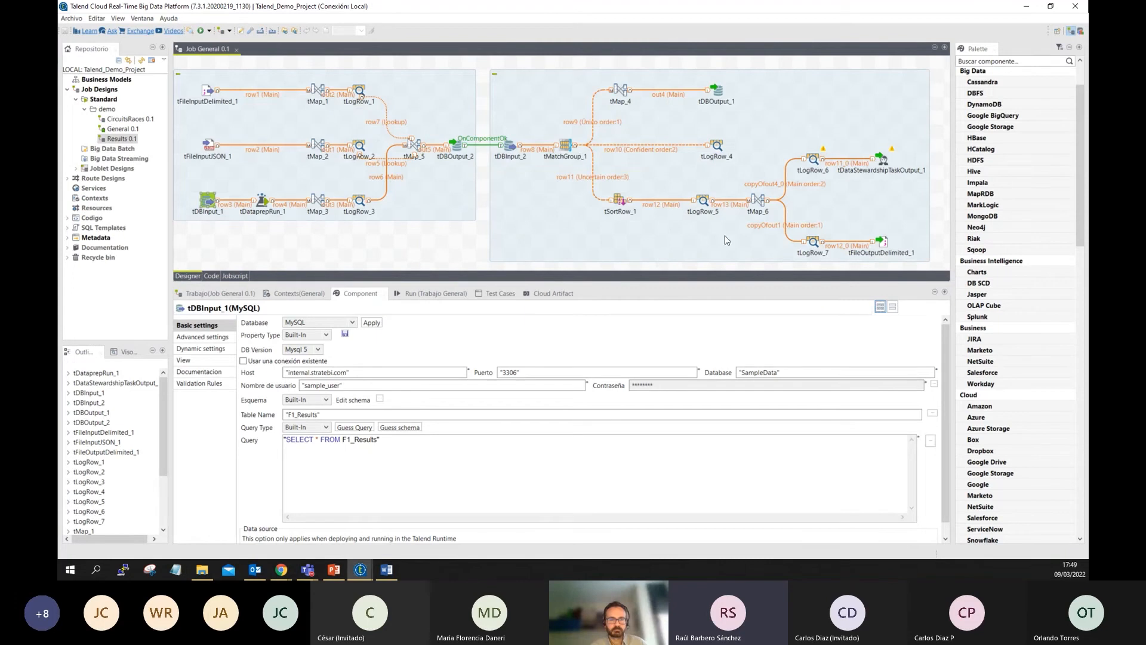
left_click(262, 201)
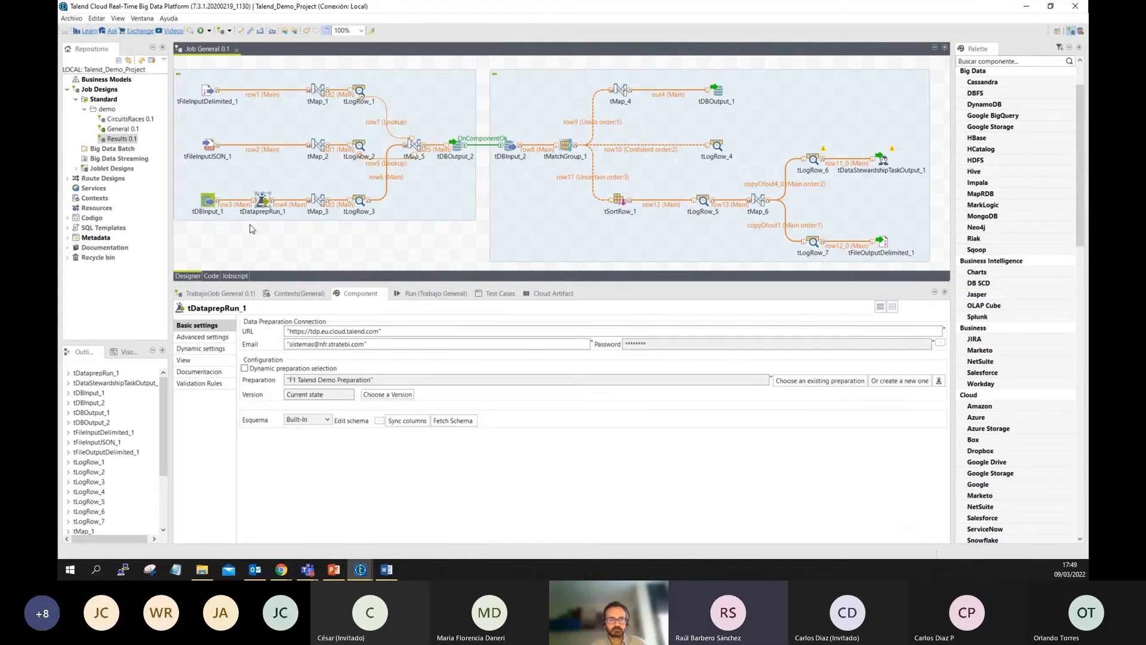
left_click(332, 380)
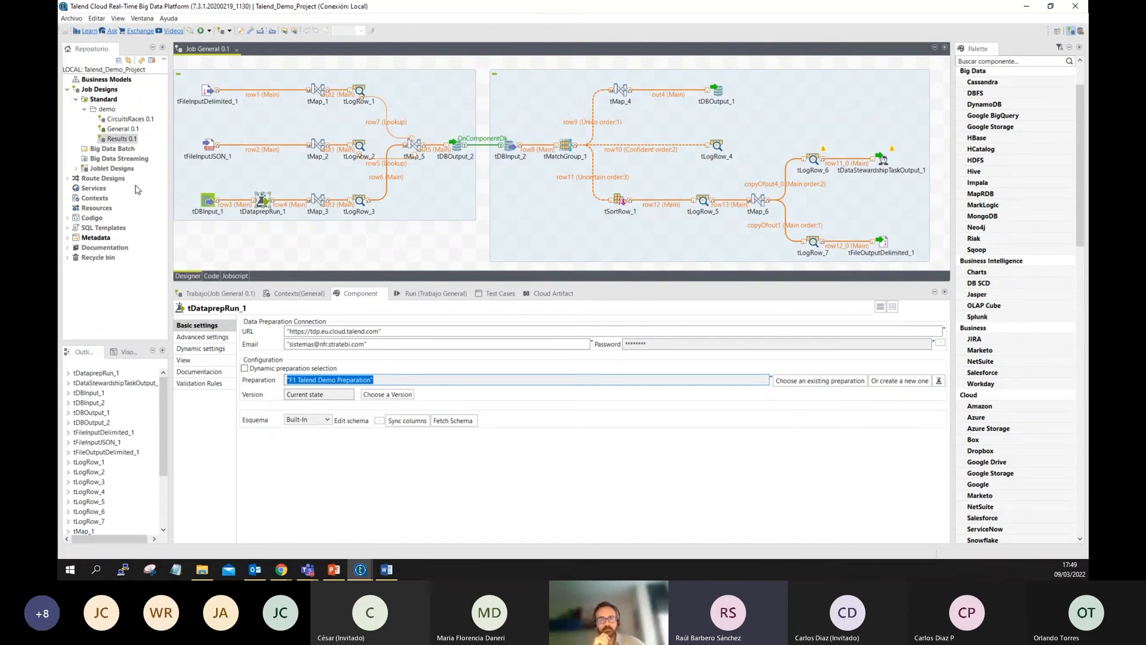
Review the settings of tDBInput_1, tMap_5, tDBOutput_2 and tDBInput_2 along the General job's flow
left_click(201, 203)
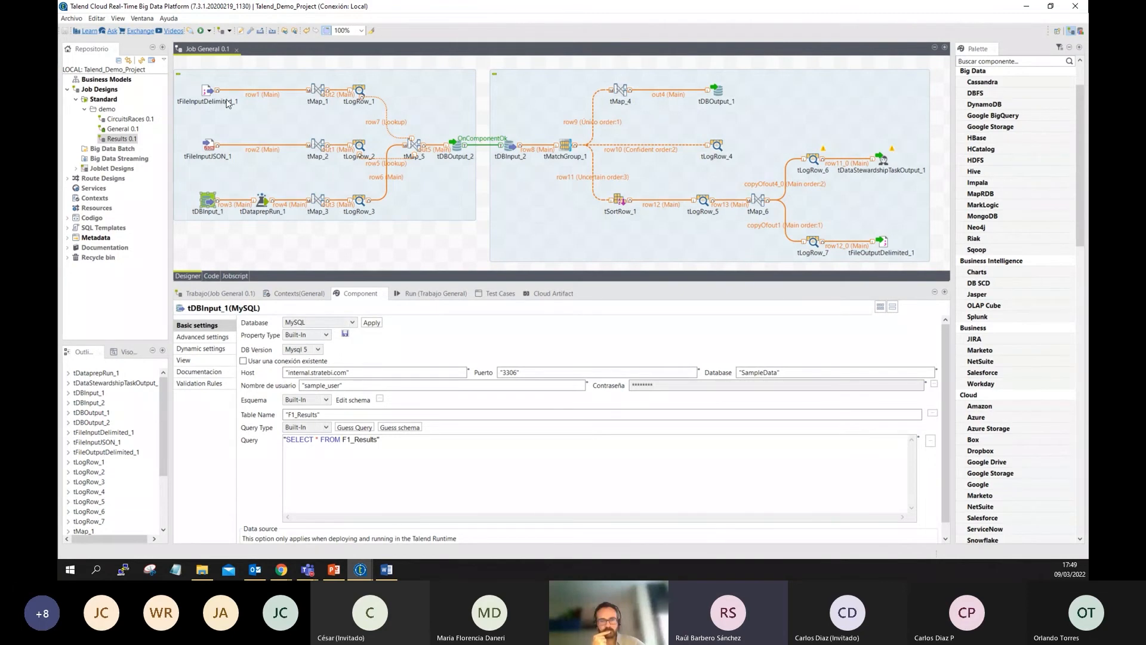
left_click(418, 144)
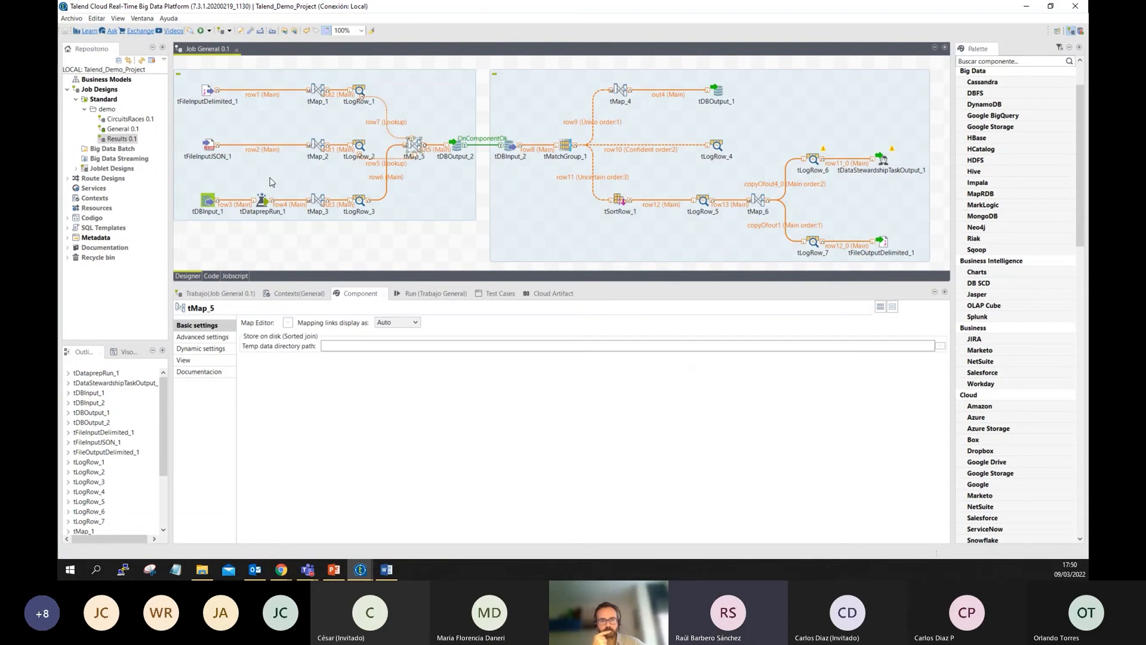
left_click(459, 142)
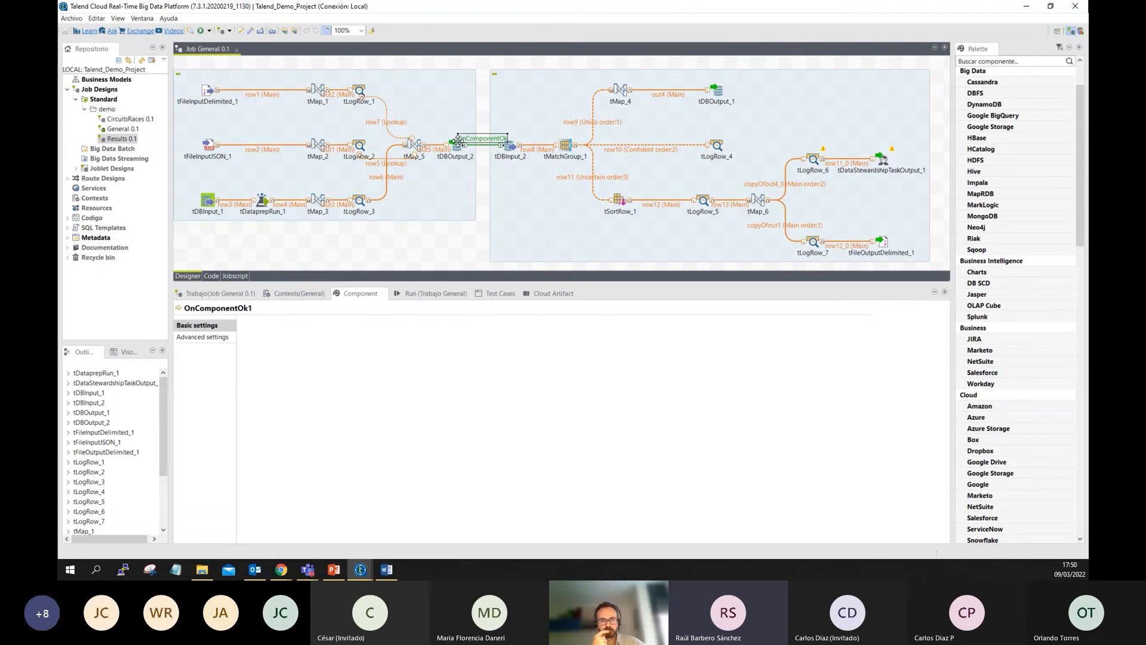
left_click(459, 150)
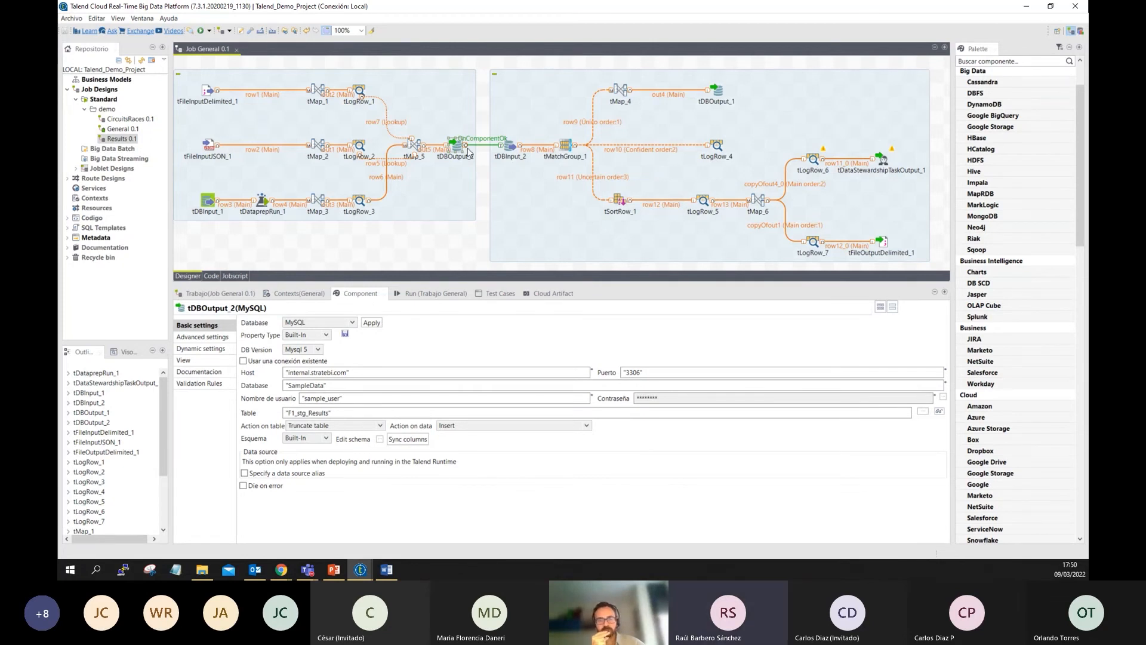
left_click(510, 147)
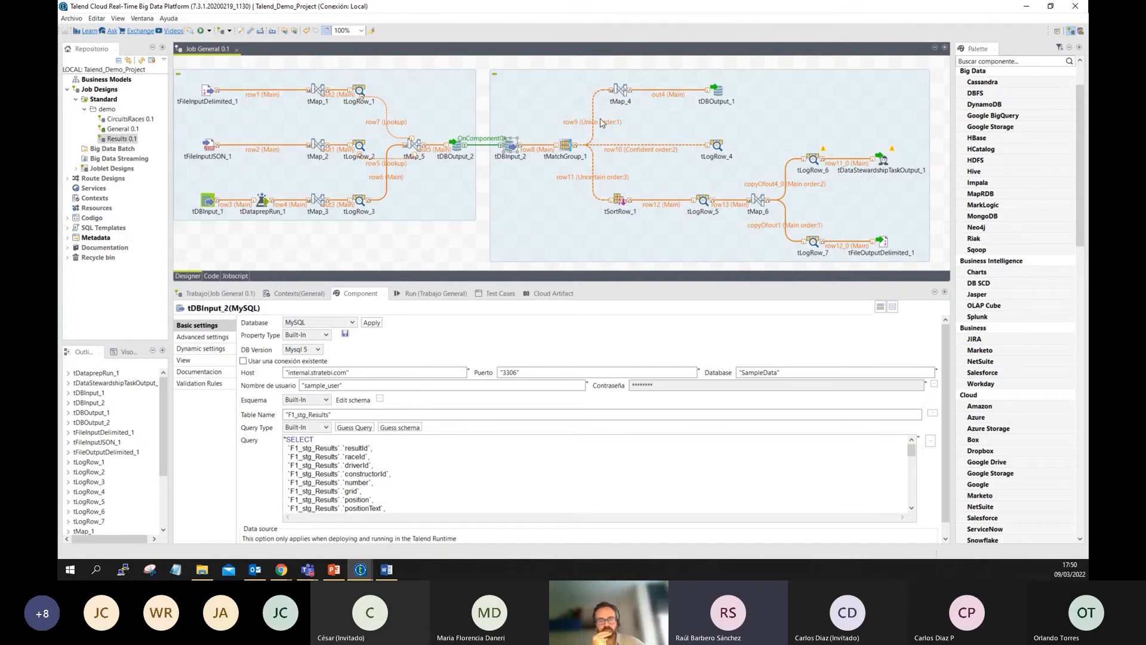
Examine the matching algorithm options of tMatchGroup_1 and the target table settings of tDBOutput_1
left_click(565, 147)
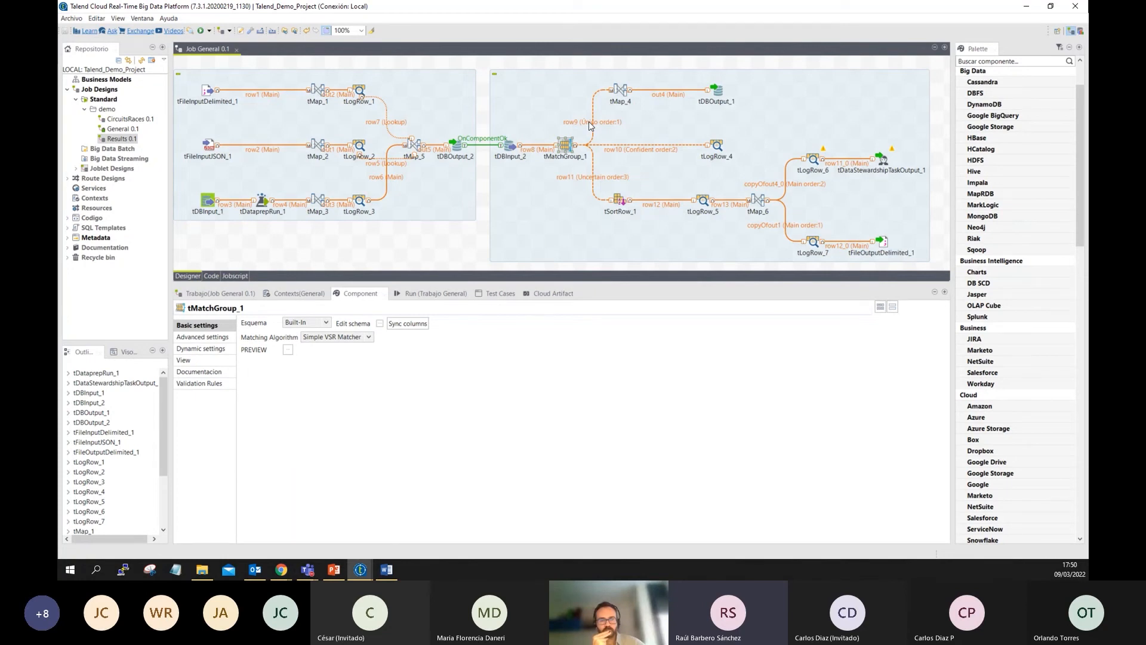
left_click(364, 336)
left_click(340, 338)
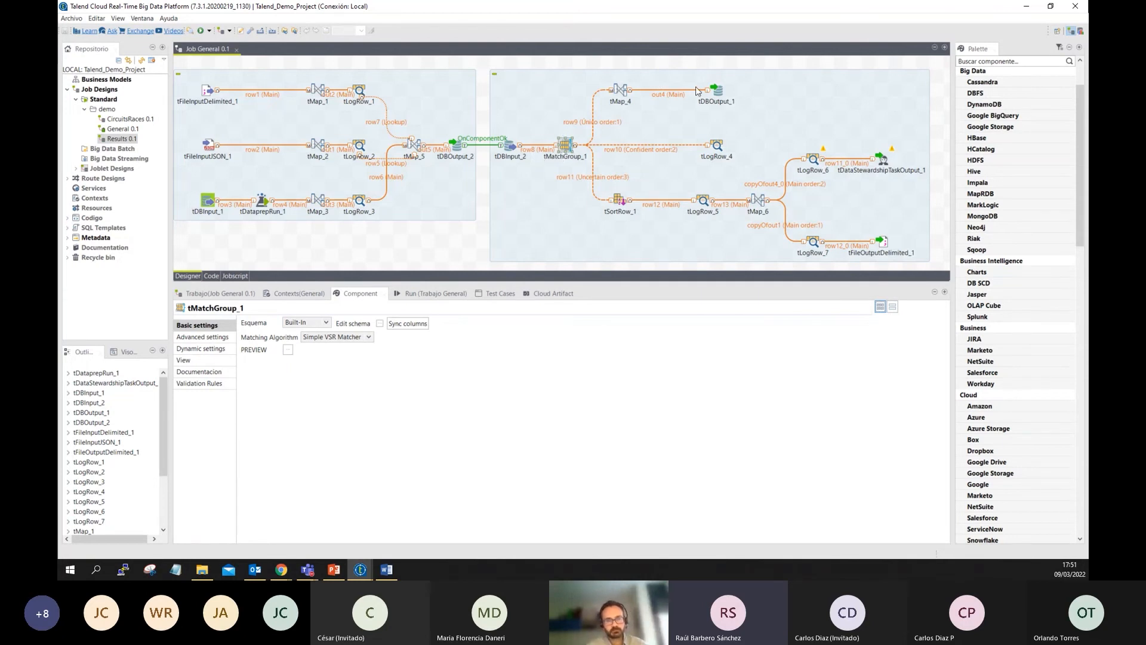
left_click(717, 89)
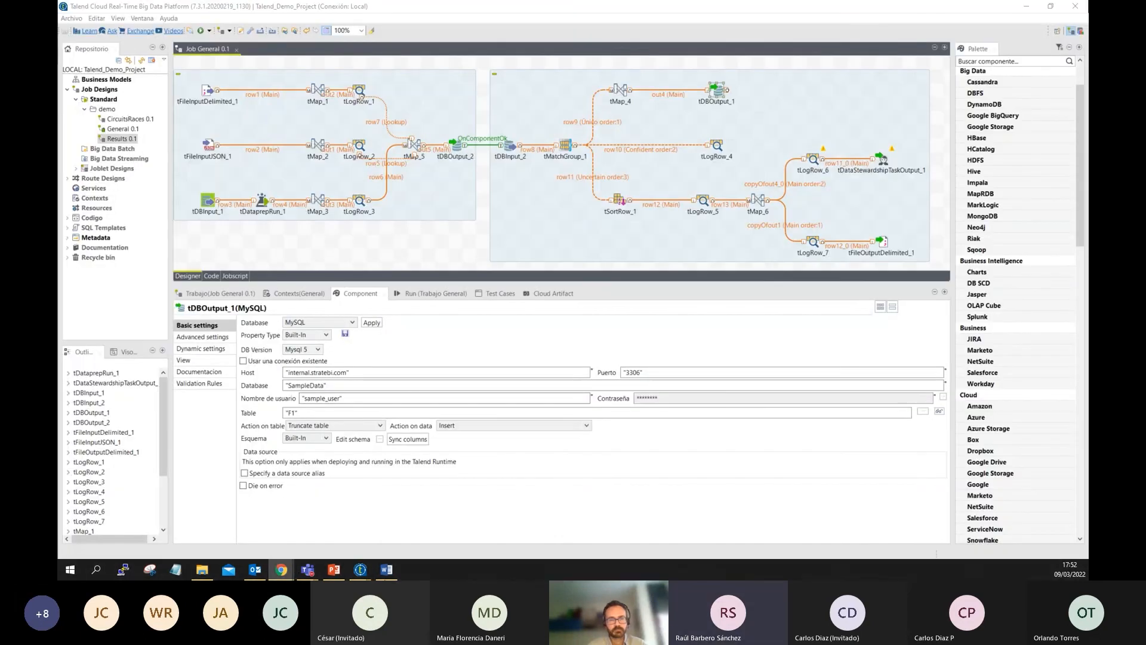
Switch to the browser, open Data Stewardship and log in to Talend Cloud with the saved credentials
mouse_move(281, 569)
left_click(221, 519)
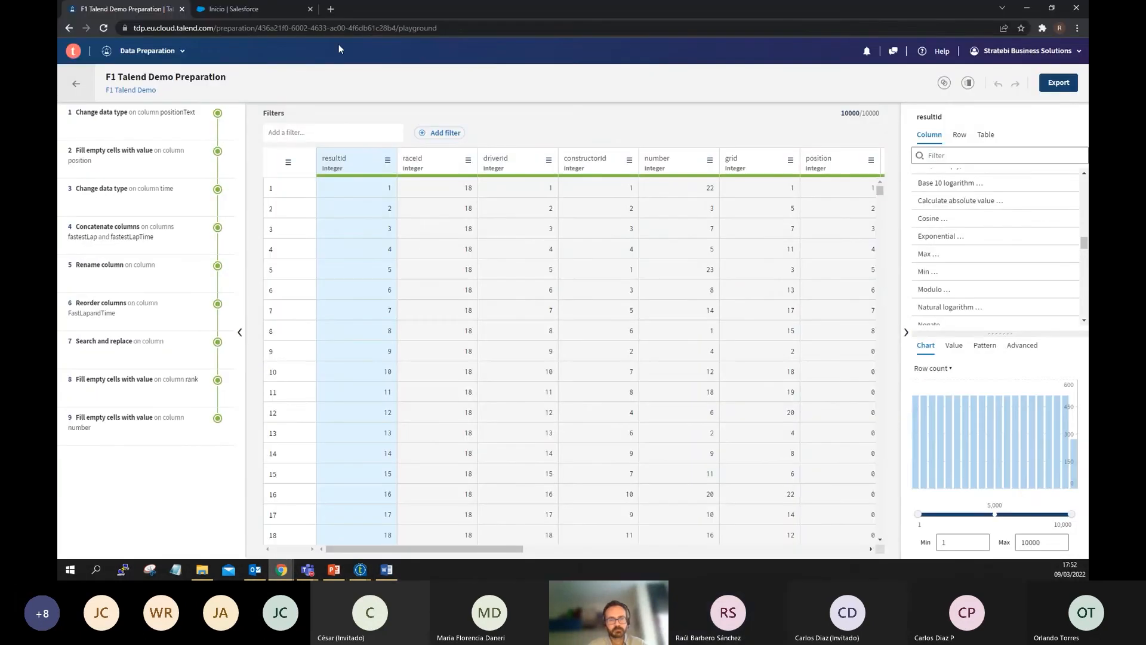
left_click(136, 56)
left_click(168, 117)
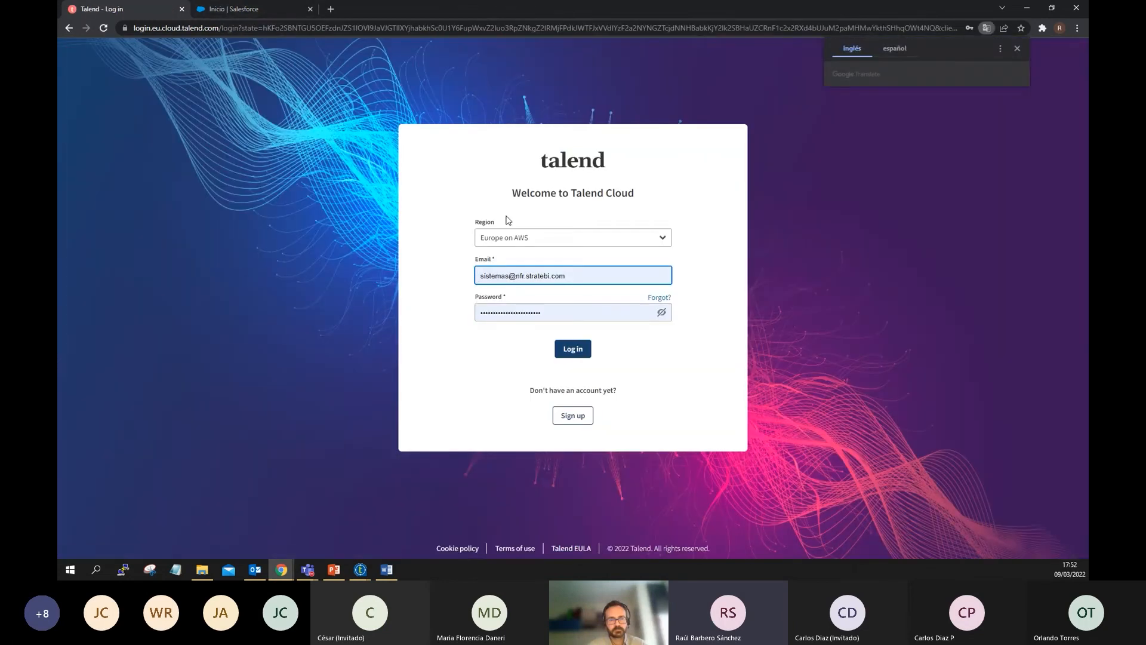
left_click(561, 344)
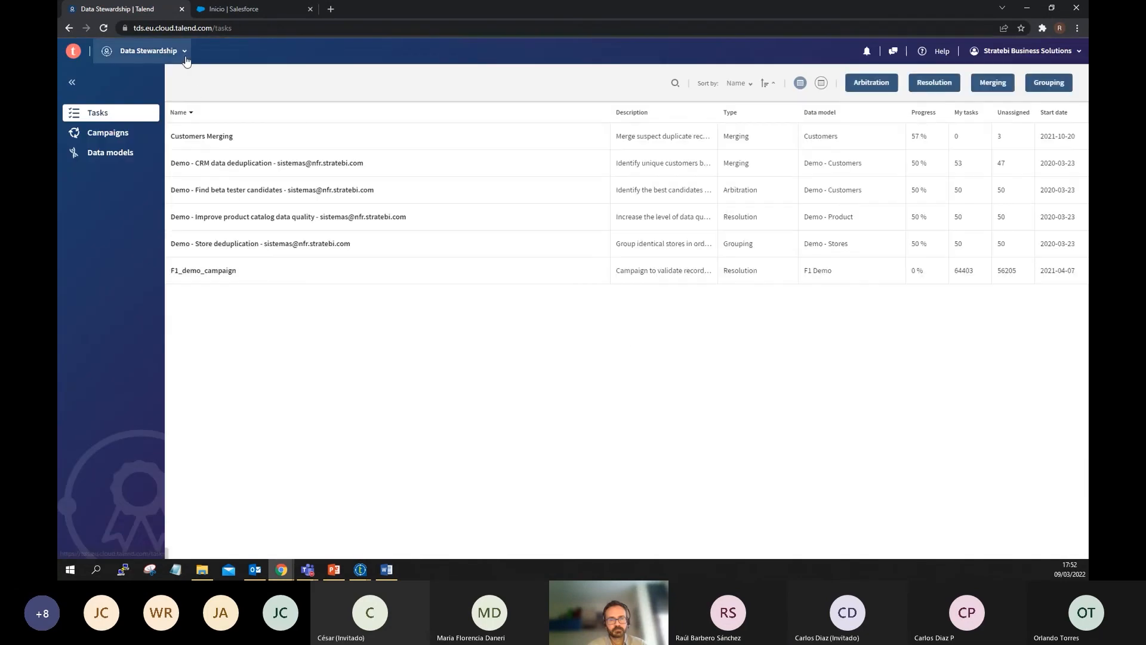
Review the Data Stewardship data models and campaigns, and open F1_demo_campaign
left_click(121, 154)
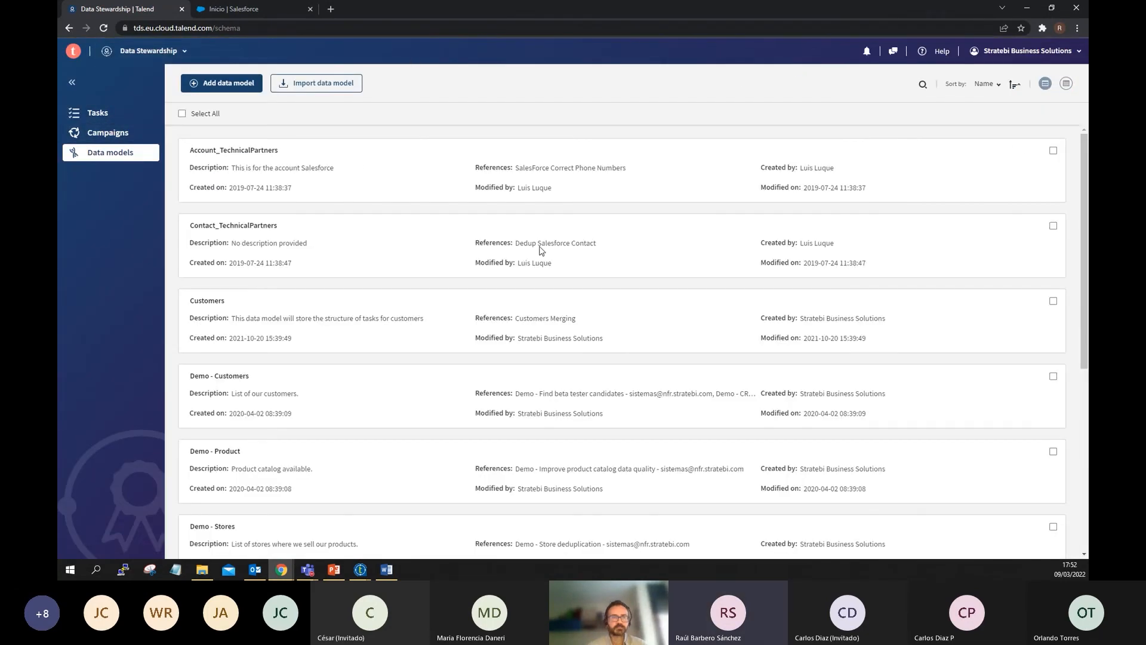
left_click(104, 138)
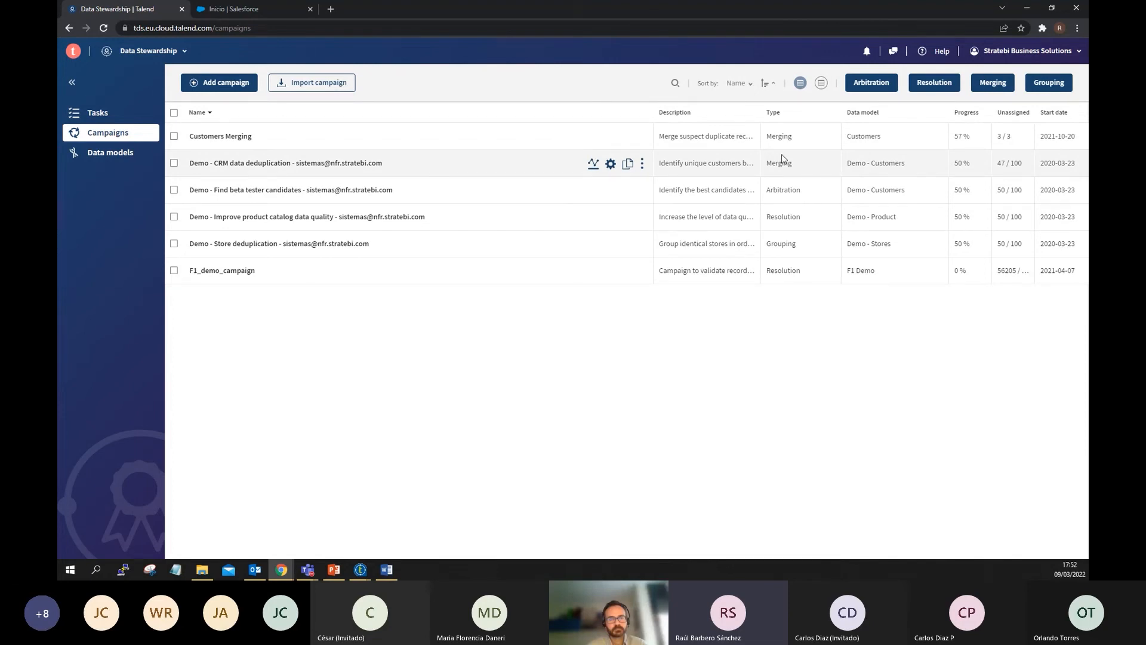
left_click(240, 272)
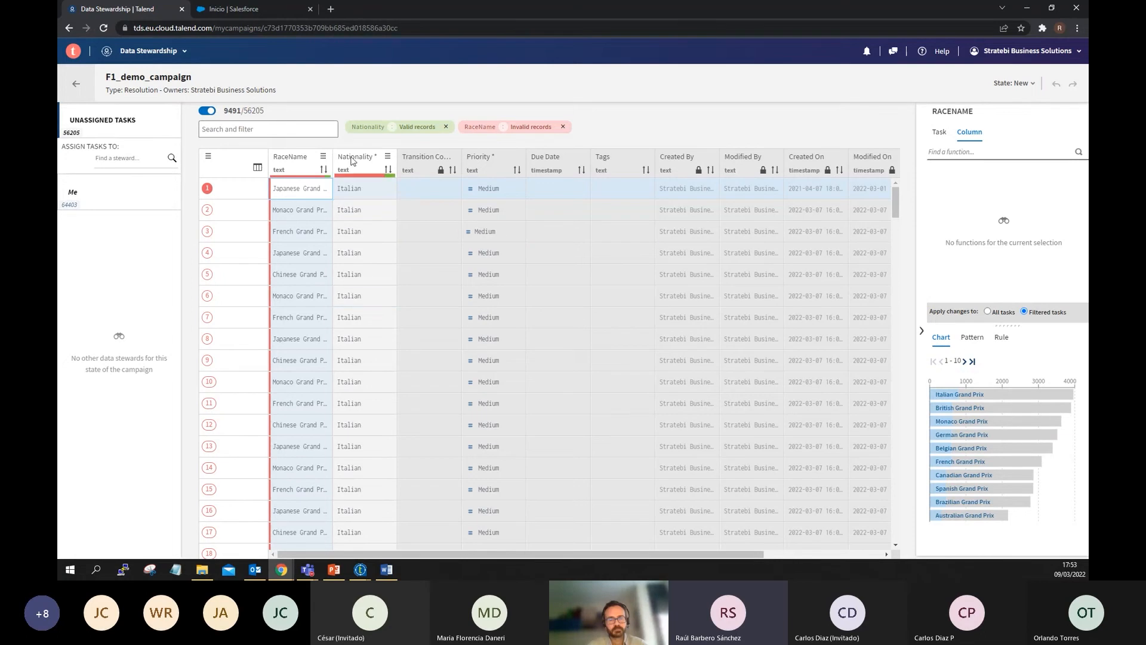
Widen the RaceName and Nationality columns in the F1_demo_campaign task list to show their full values
left_click_drag(333, 157, 401, 155)
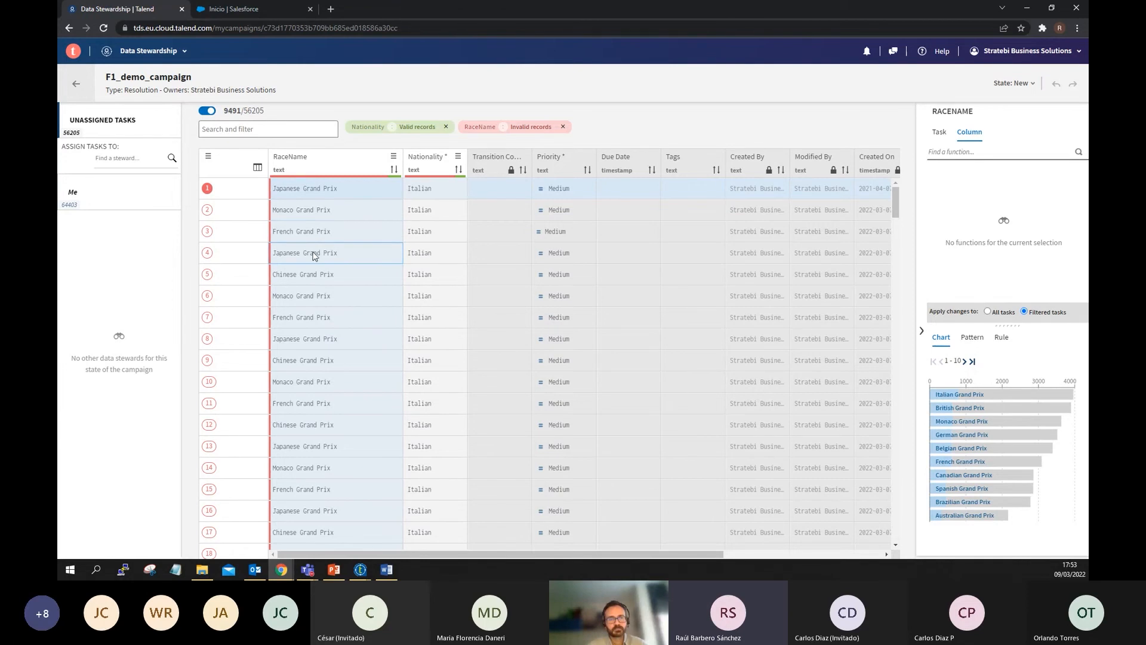
left_click(314, 196)
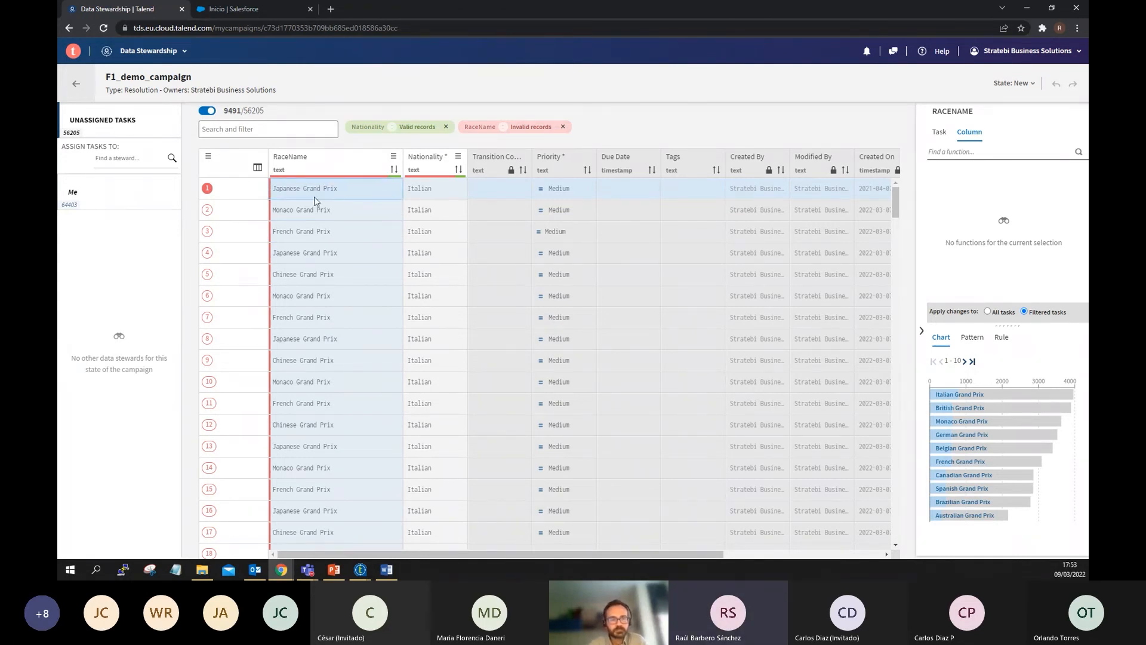
left_click(332, 207)
left_click(318, 194)
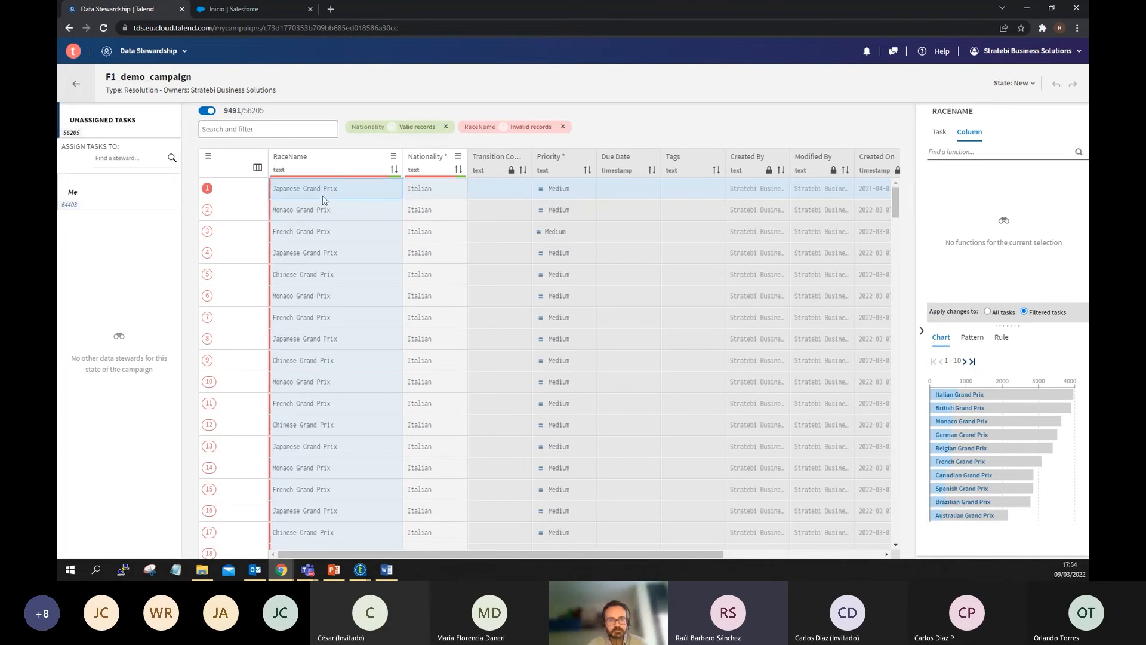
left_click_drag(466, 162, 519, 162)
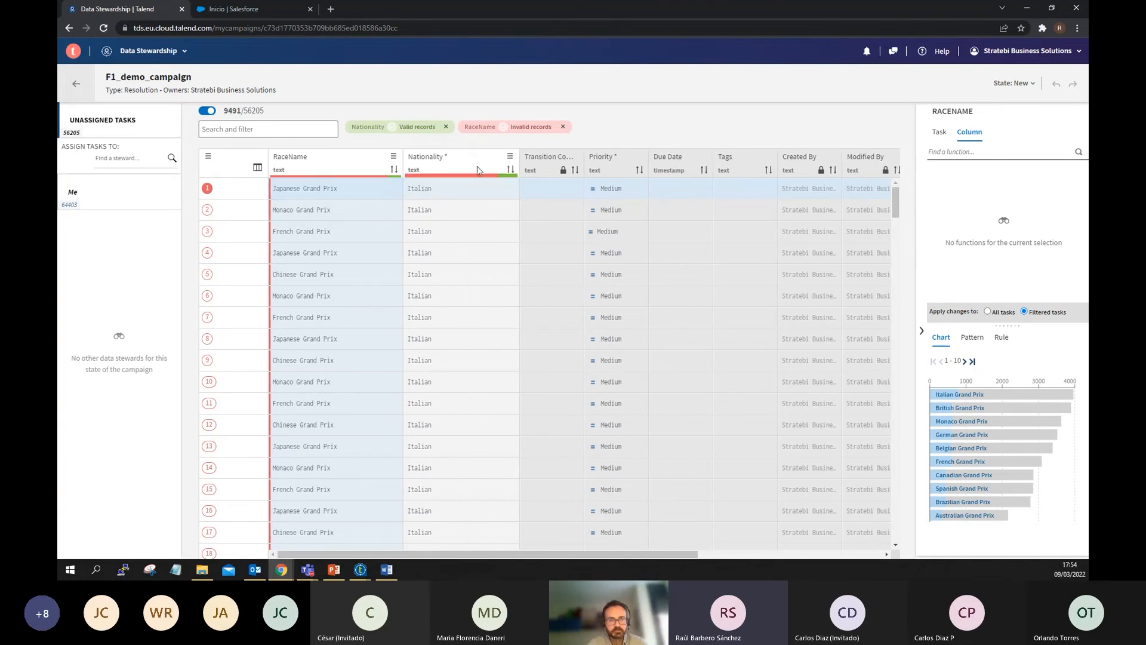
Examine the Nationality column's quality bar, its value distribution chart and the filtered task records
left_click(450, 166)
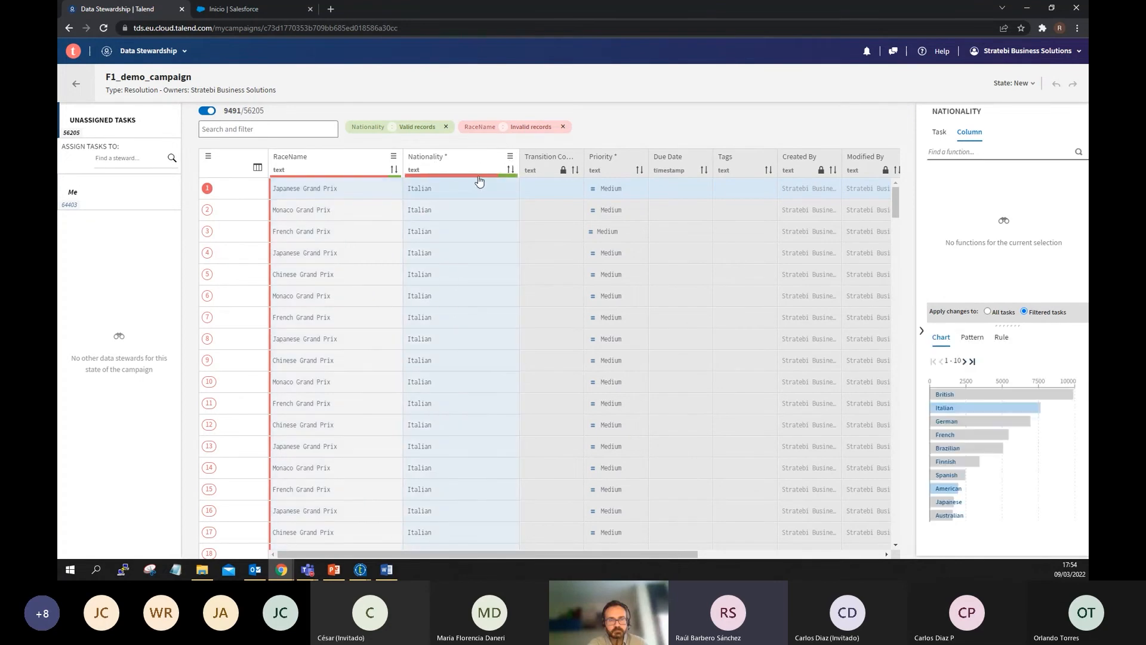
mouse_move(473, 181)
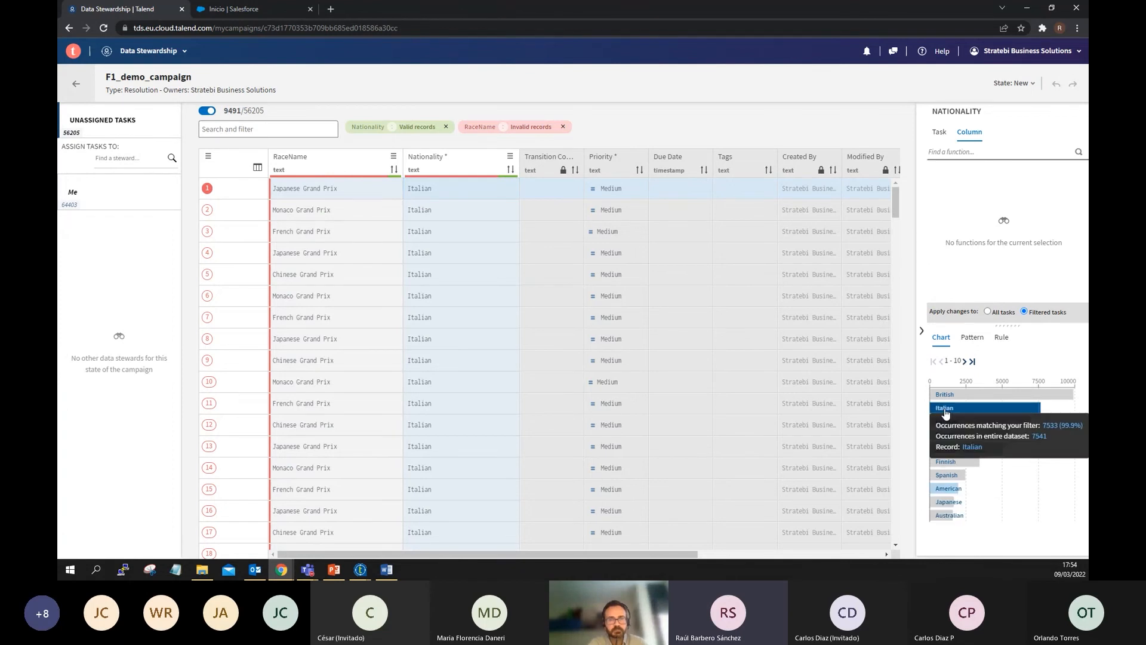
mouse_move(939, 493)
mouse_move(1003, 505)
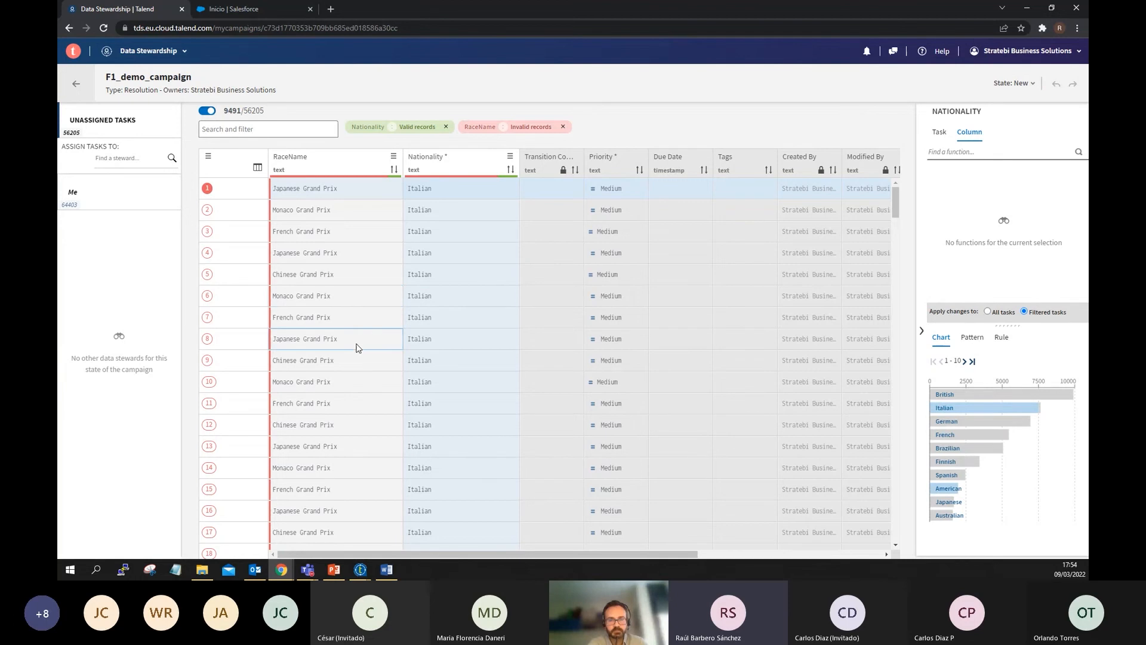
scroll(548, 272, "down", 2)
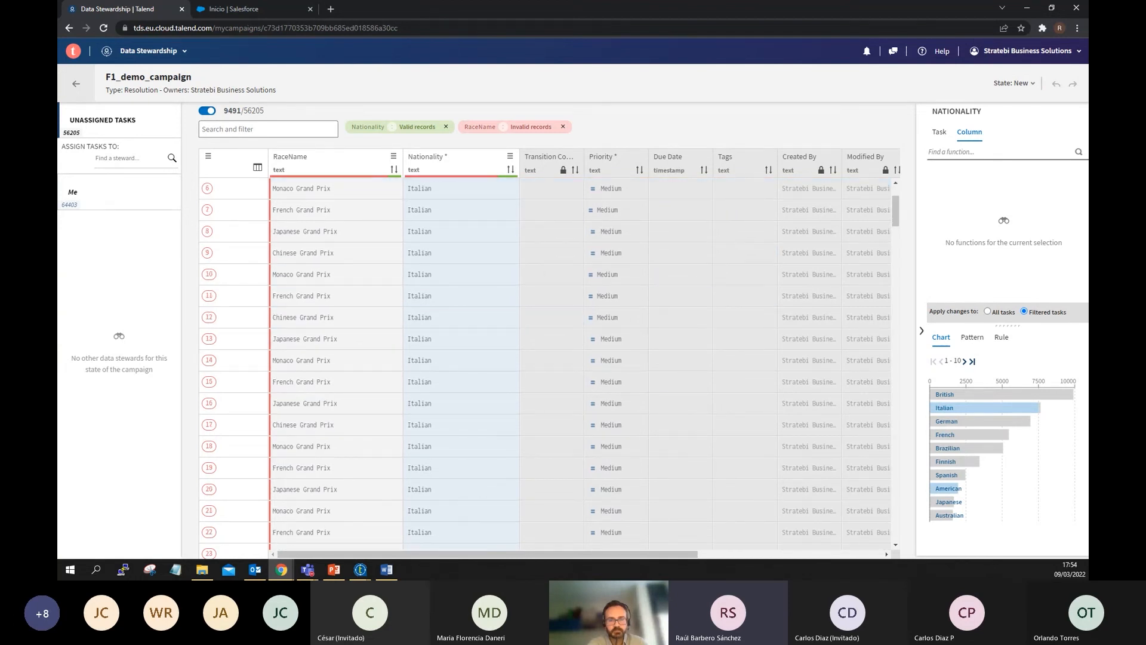
Return to the Data Stewardship task list and open the F1_demo_campaign tasks assigned to the current account
key("alt+Tab")
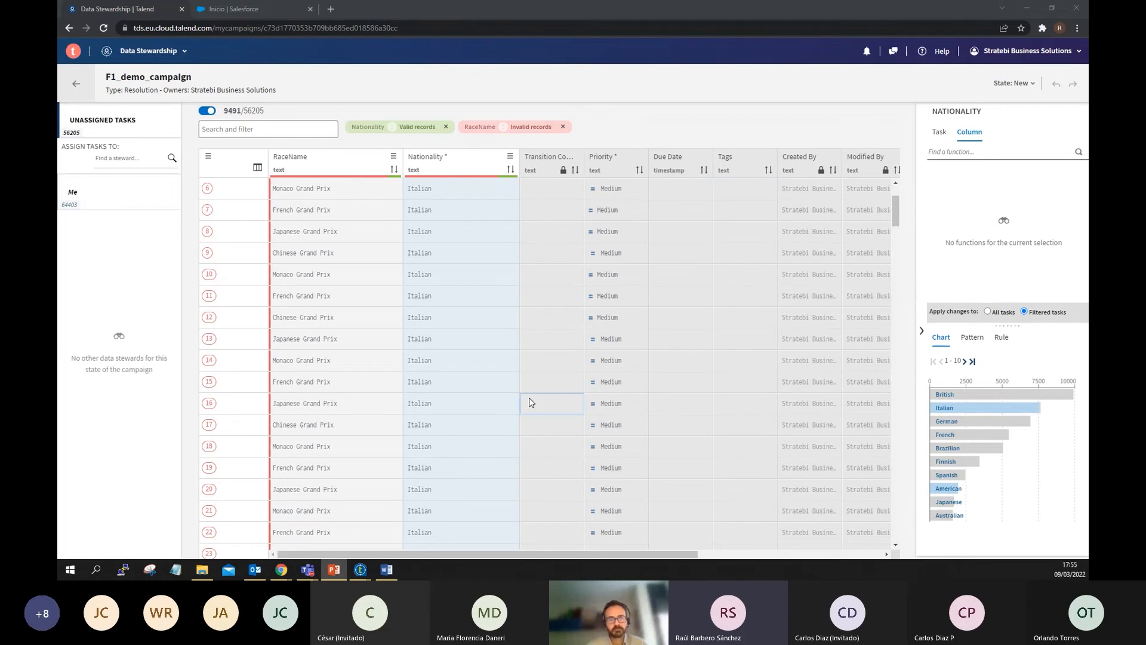
left_click(149, 54)
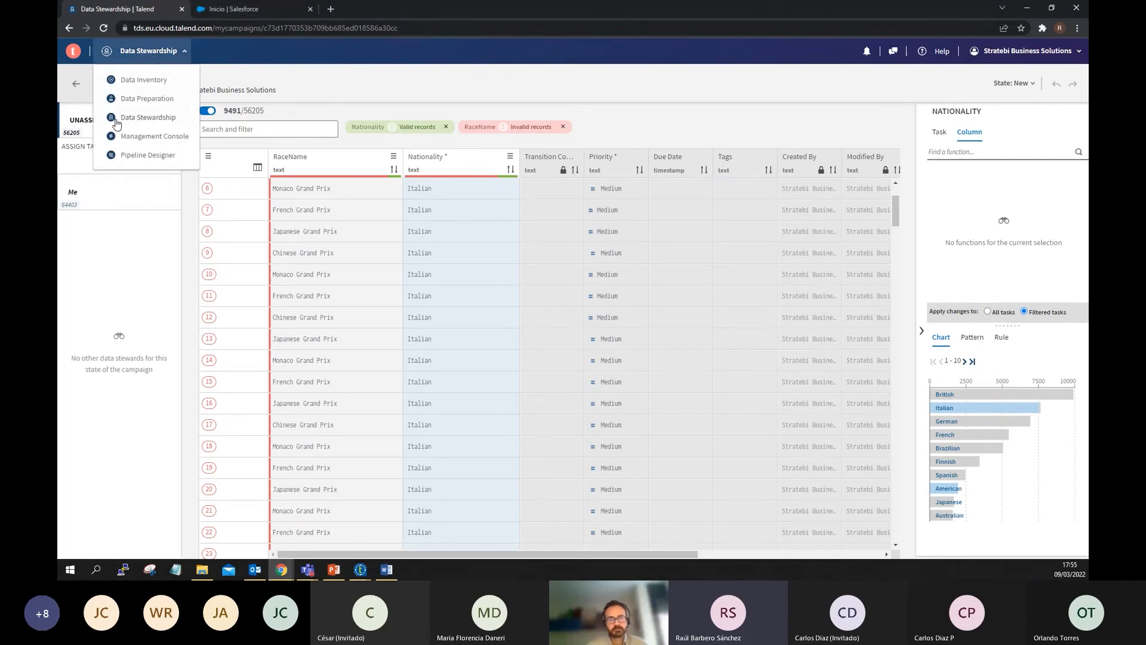
left_click(117, 119)
left_click(105, 118)
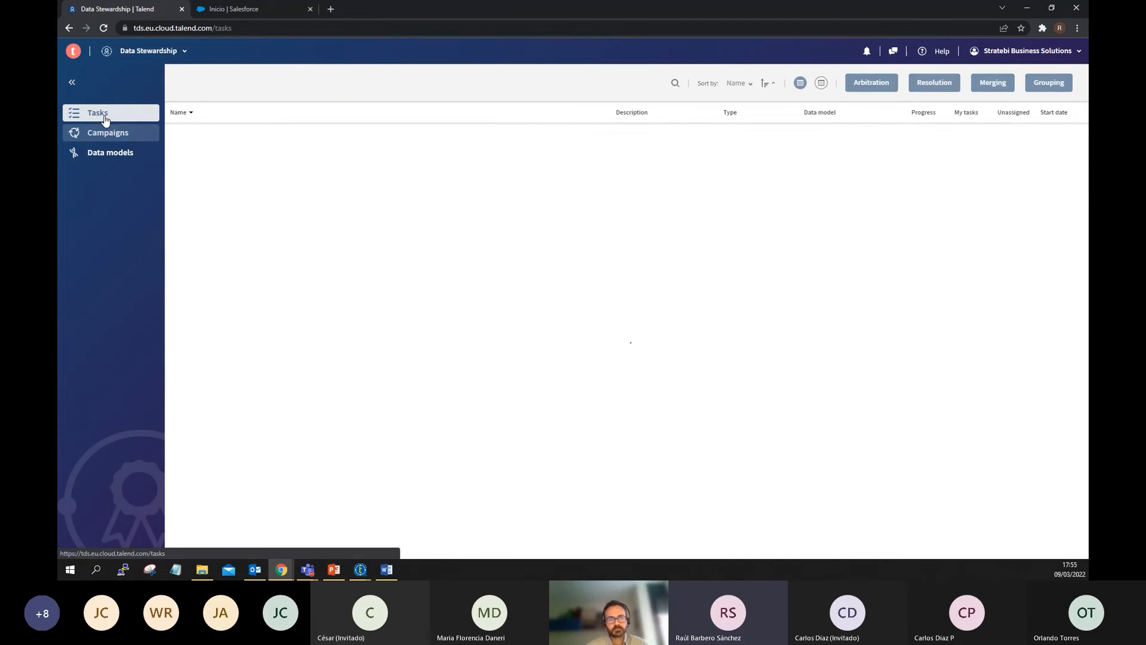
left_click(594, 269)
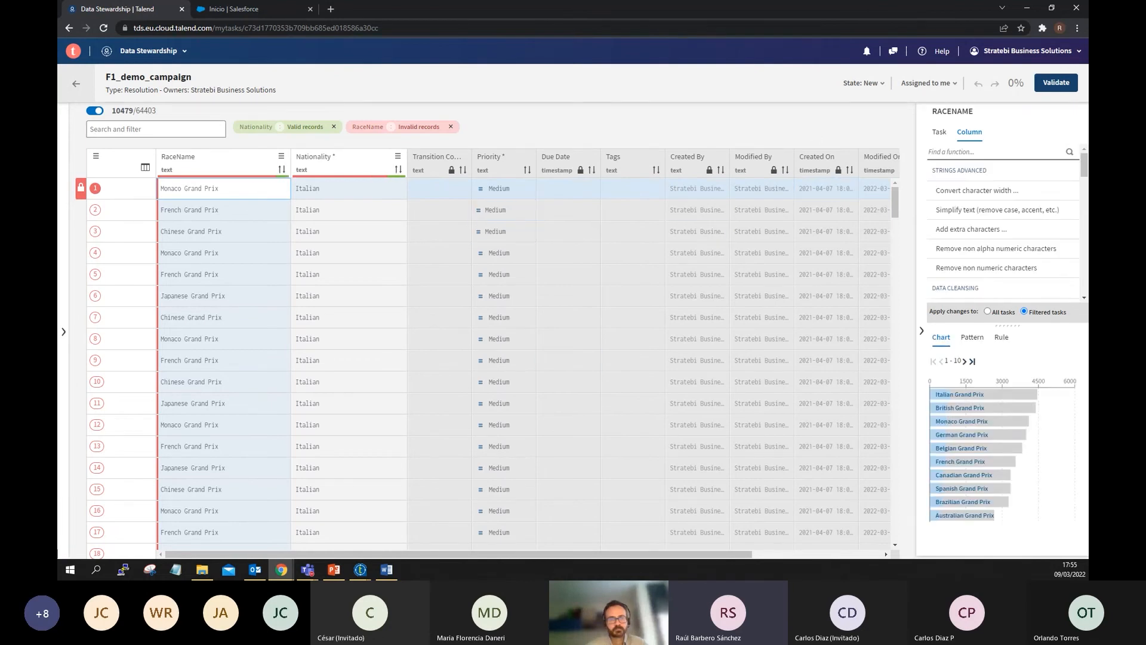
Switch to Talend Cloud Real-Time Big Data Platform and check the execution of the General job
key("alt+Tab")
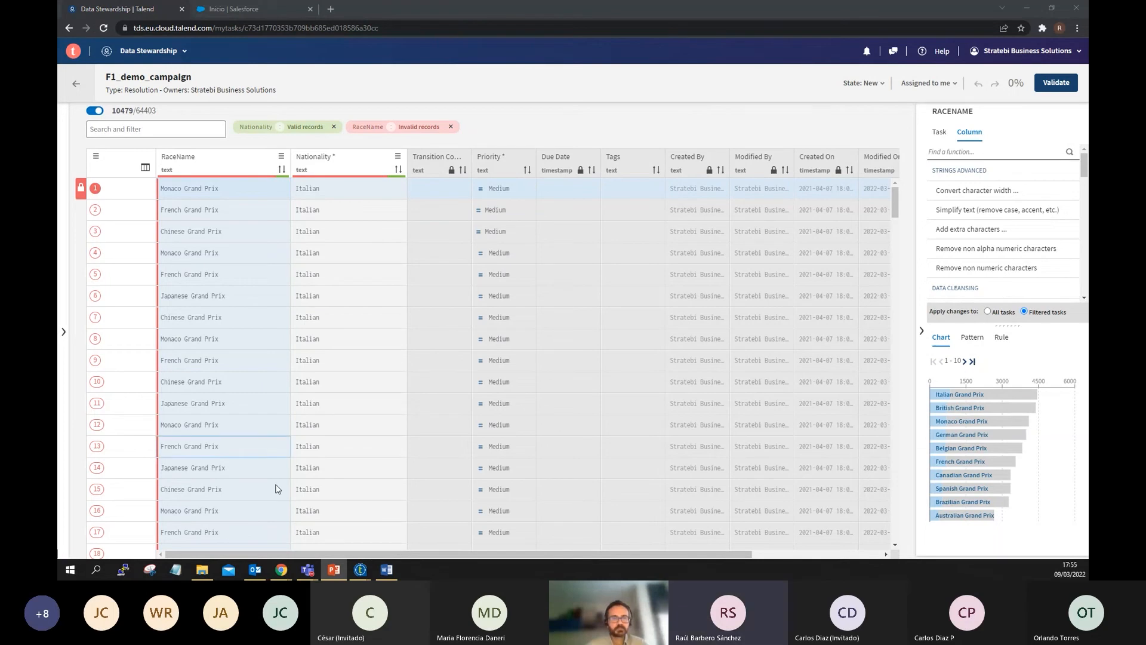
mouse_move(360, 570)
left_click(415, 525)
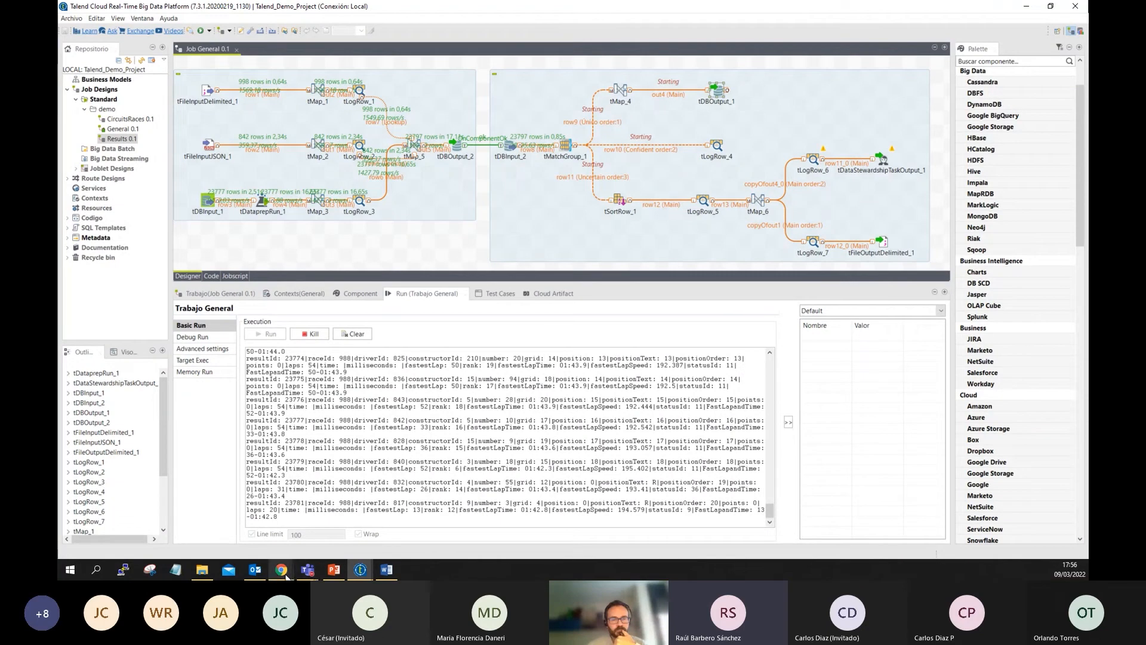
Switch to the browser, go to Data Preparation and open F1 Talend Demo Preparation to review its recipe
mouse_move(281, 570)
left_click(241, 547)
left_click(153, 51)
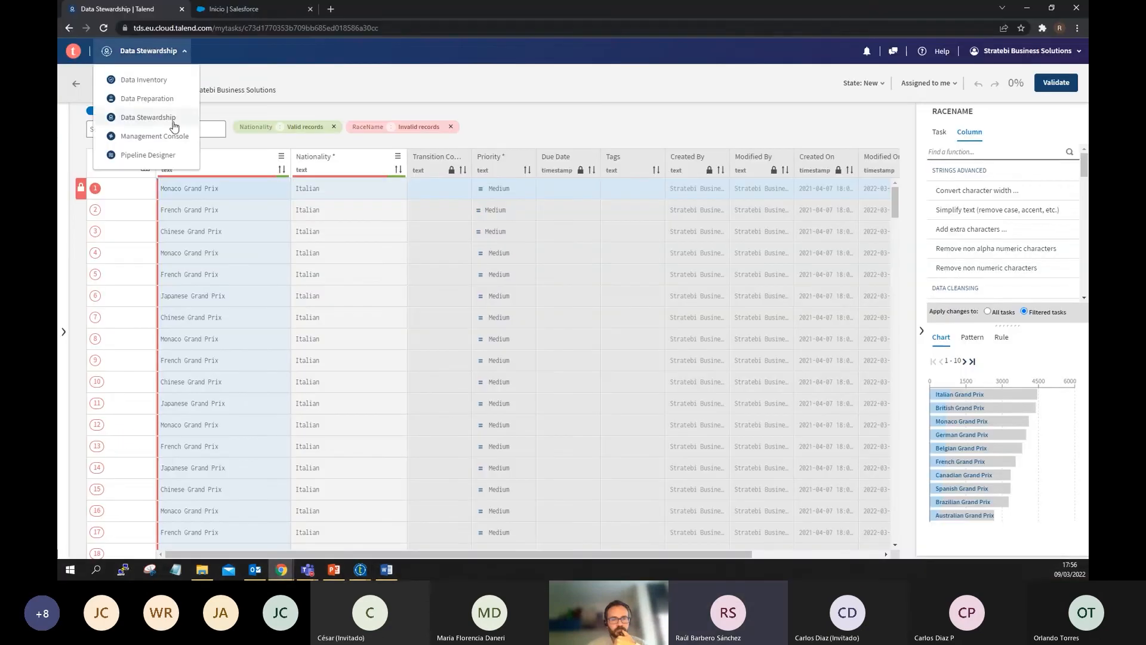
left_click(154, 102)
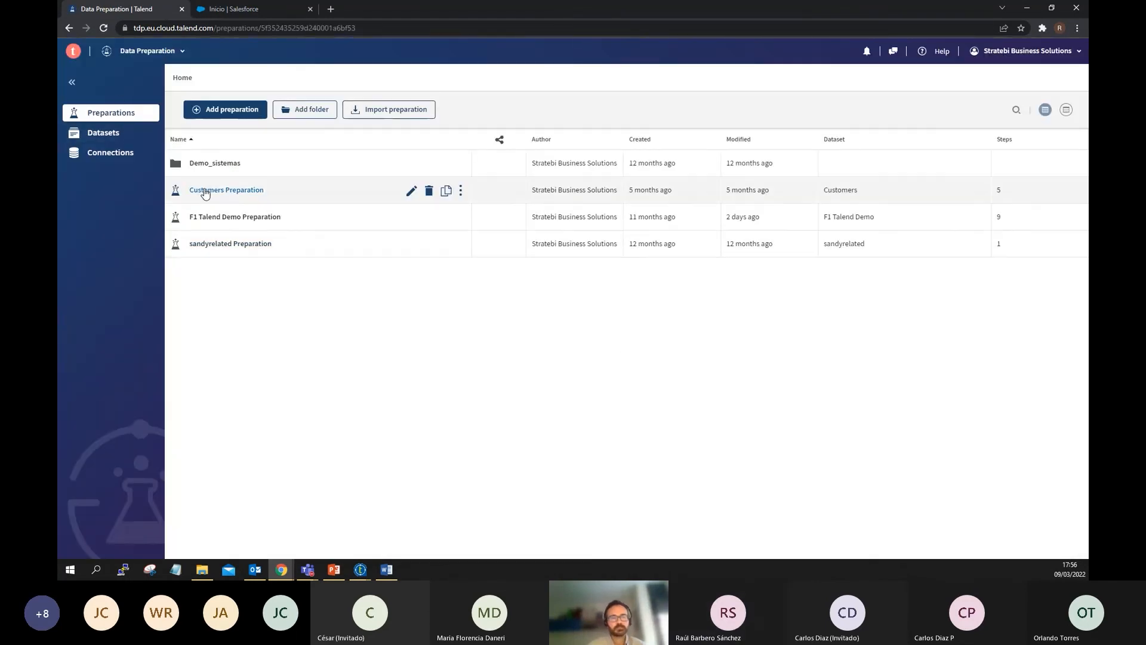
left_click(215, 217)
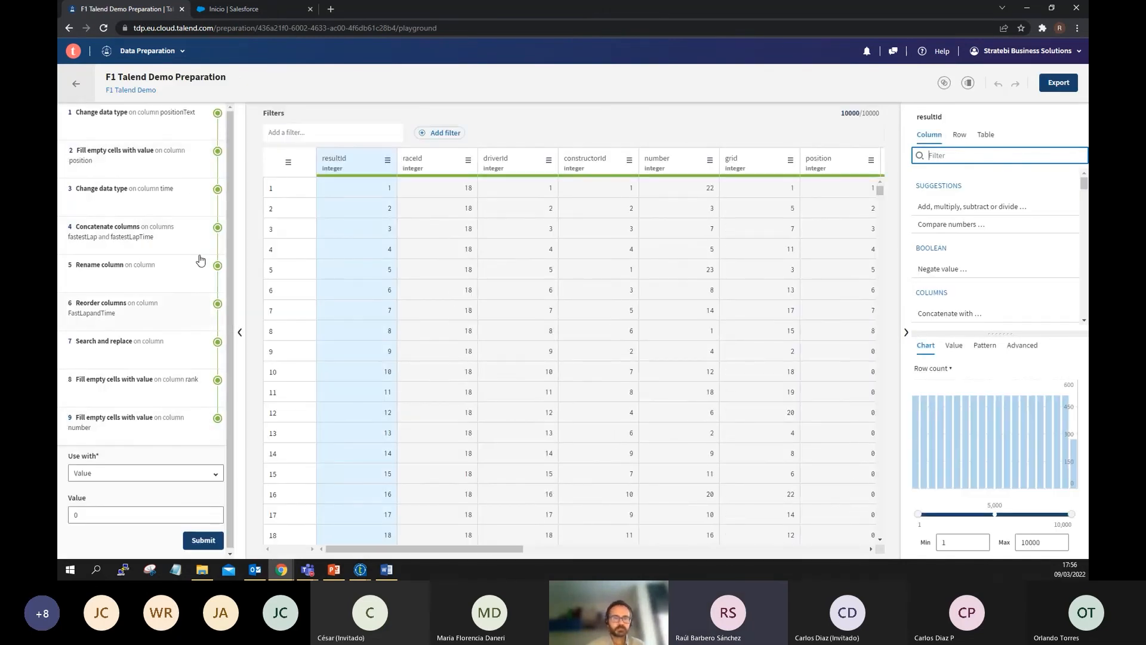
Switch back to the General job in Talend Cloud Real-Time Big Data Platform and view the component settings of tMap_5 and tLogRow_2
left_click(361, 571)
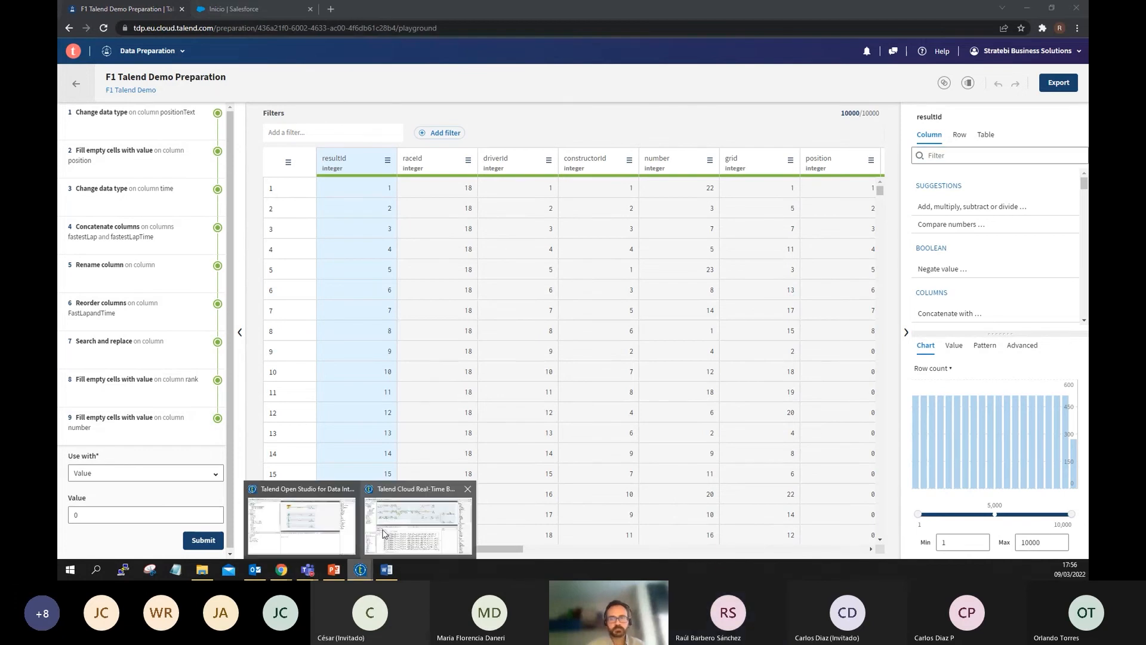
left_click(409, 524)
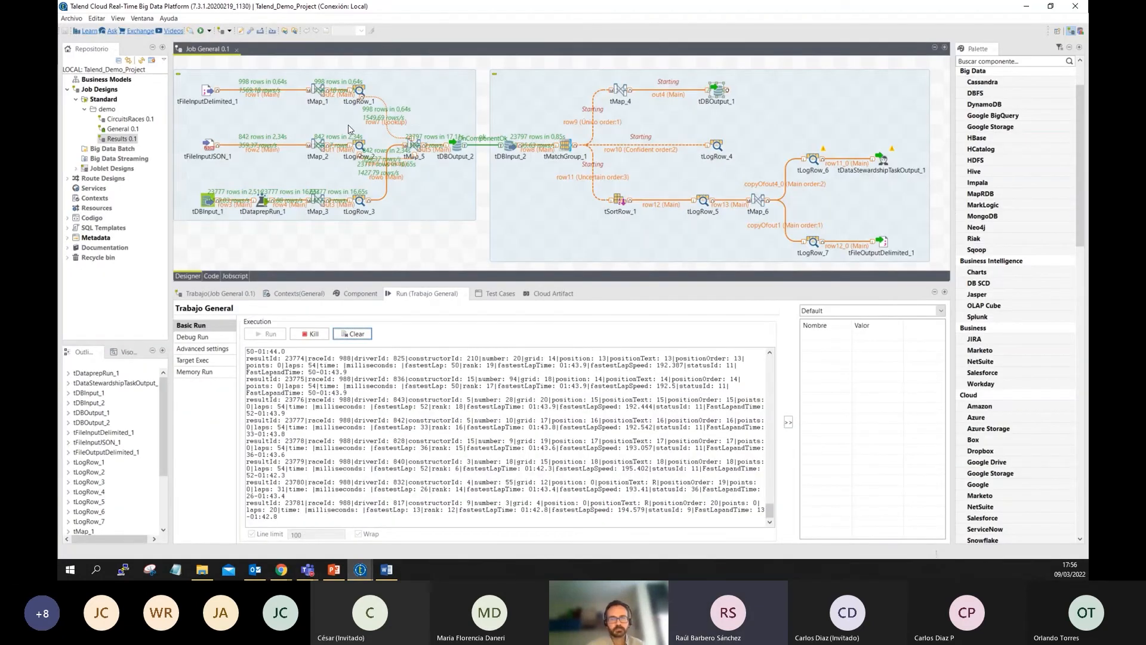
left_click(416, 149)
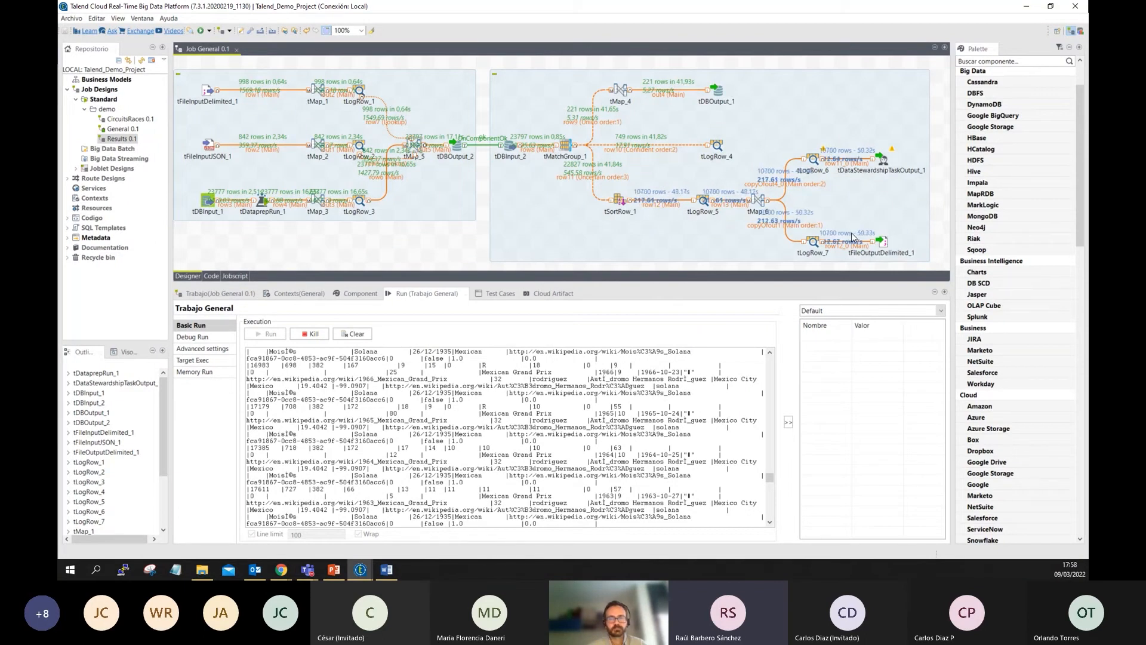
left_click(358, 293)
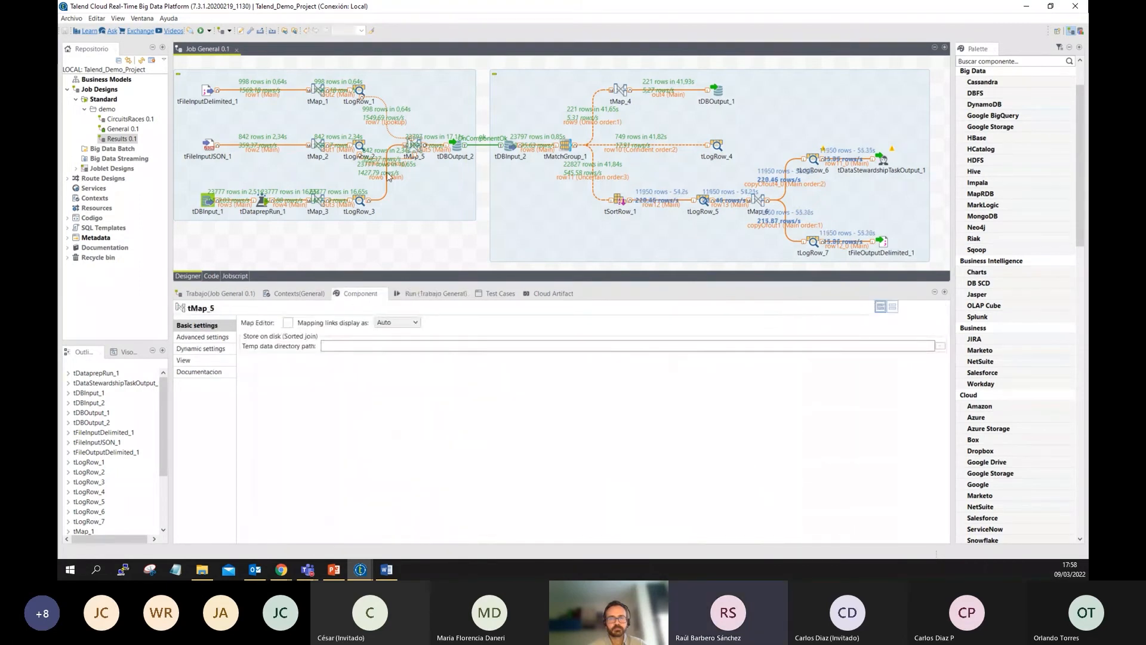
left_click(359, 145)
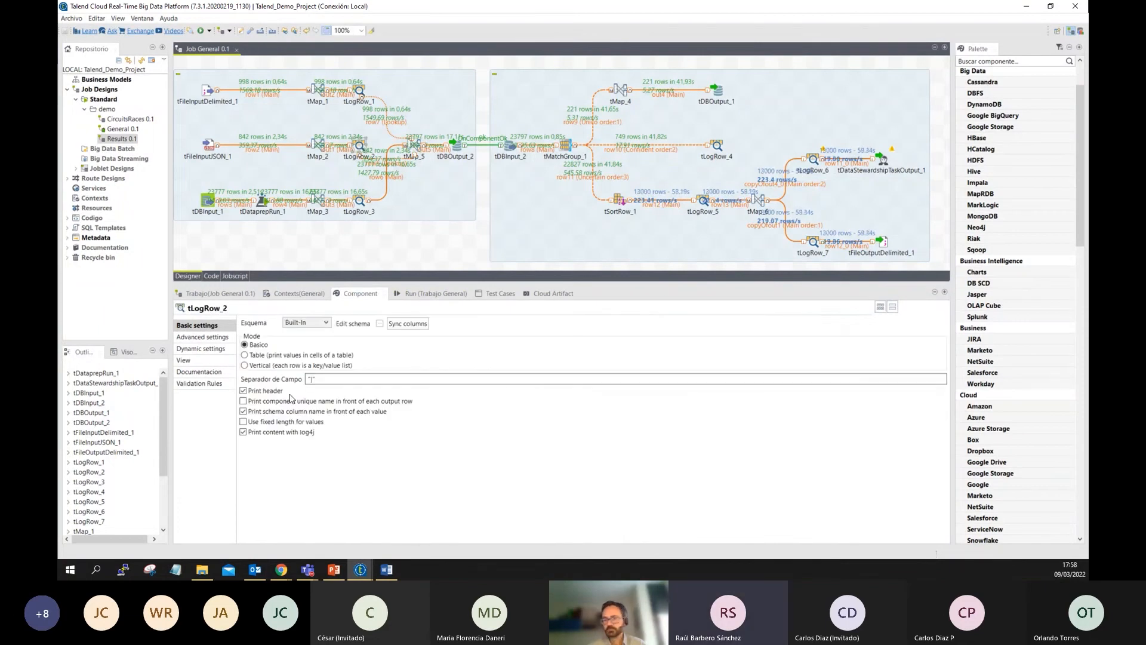
Review tDataprepRun_1's account and preparation settings, and the output file settings of tFileOutputDelimited_1
left_click(276, 205)
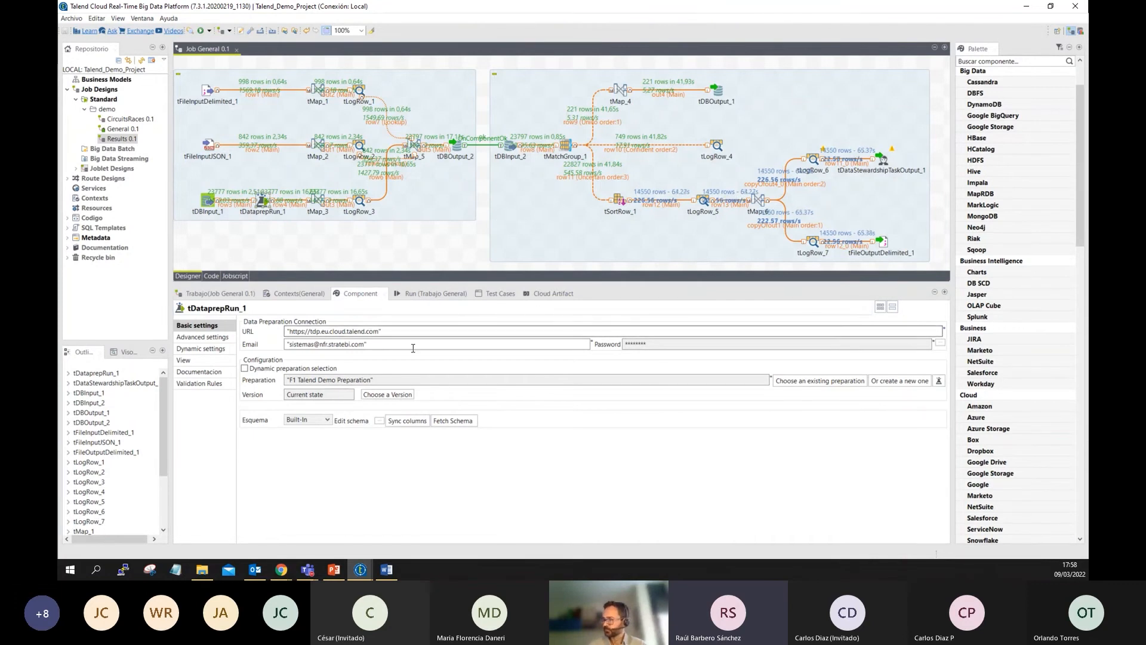
left_click_drag(410, 342, 251, 341)
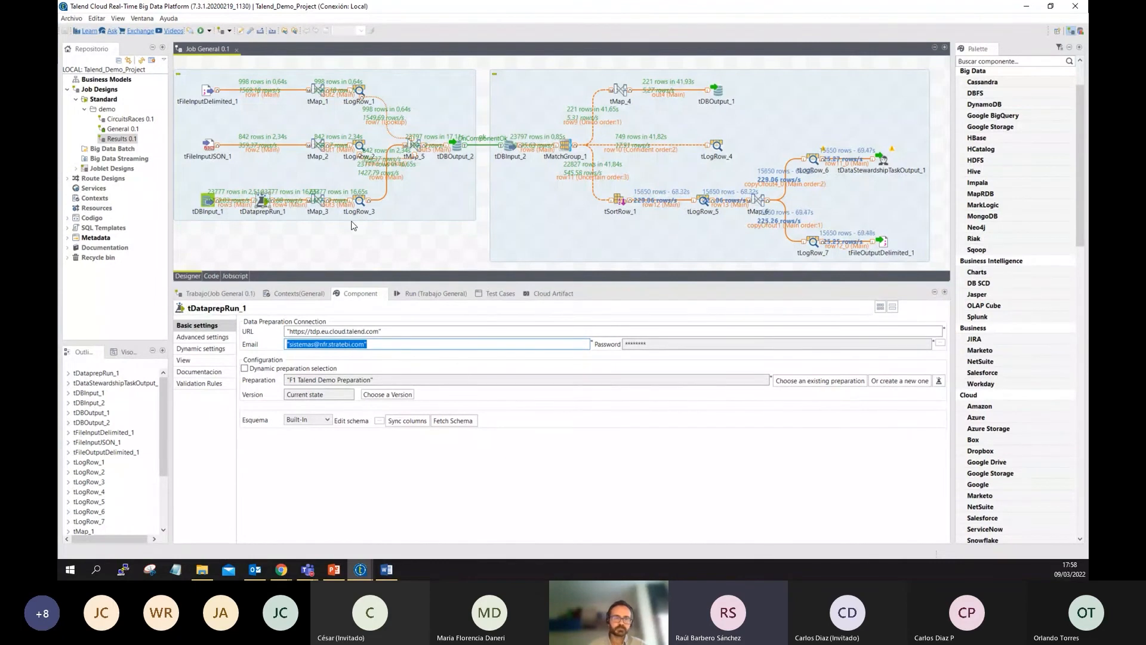
left_click_drag(422, 380, 285, 380)
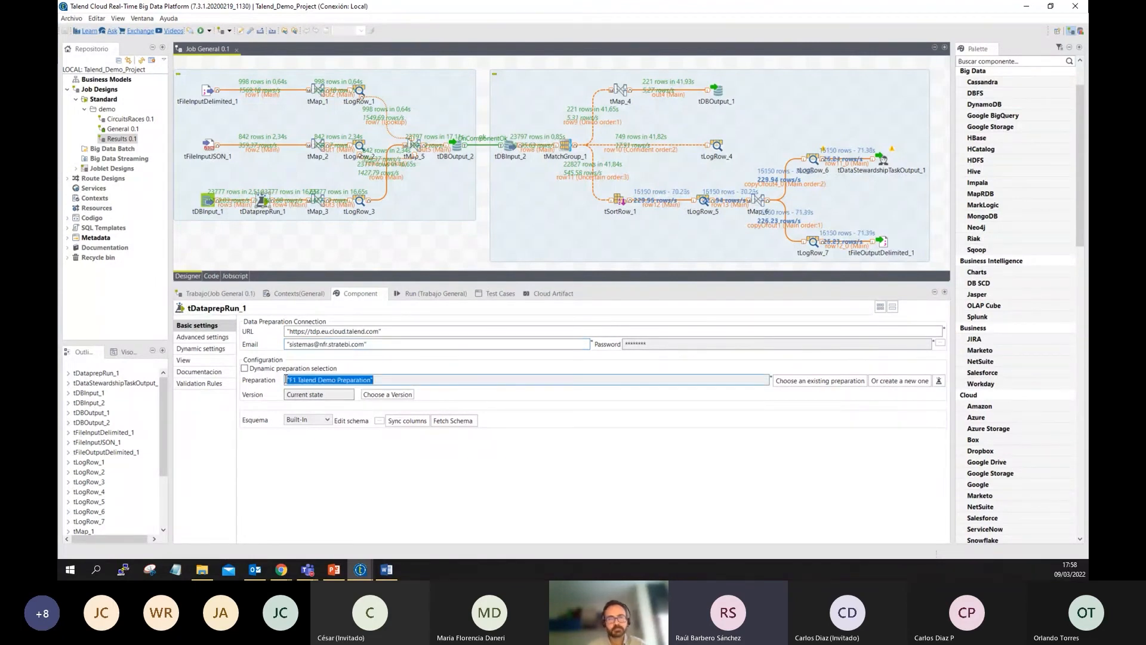
left_click(879, 240)
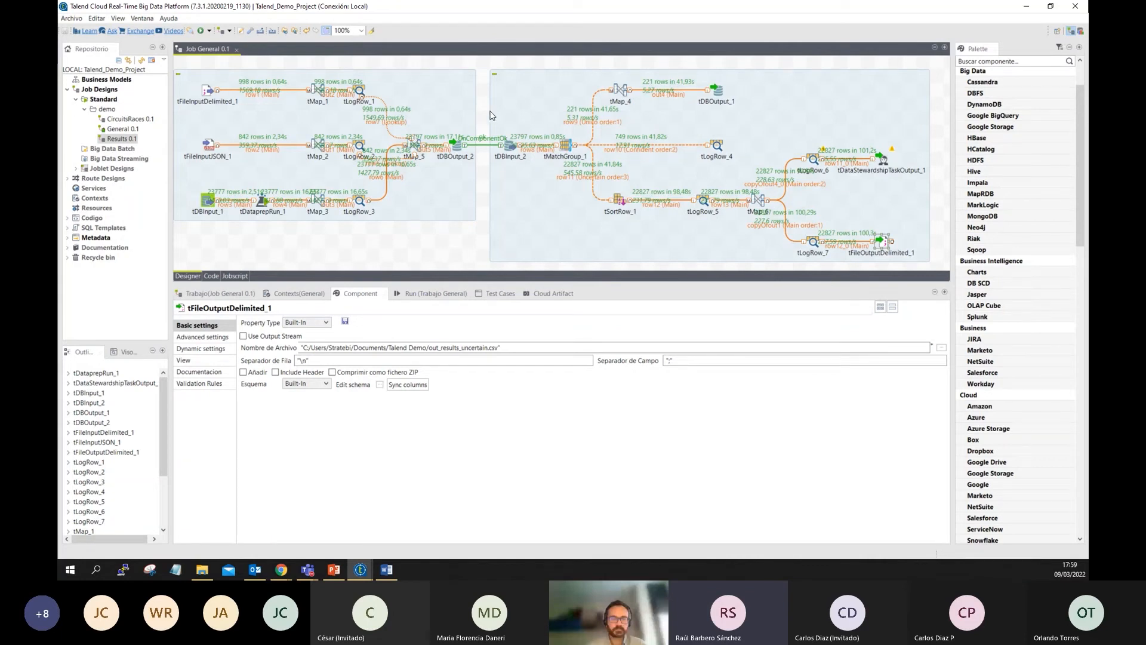
Look at the job_talendwebinar_000_lecturadatos job in the Talend Open Studio for Data Integration window and minimize that window
mouse_move(360, 569)
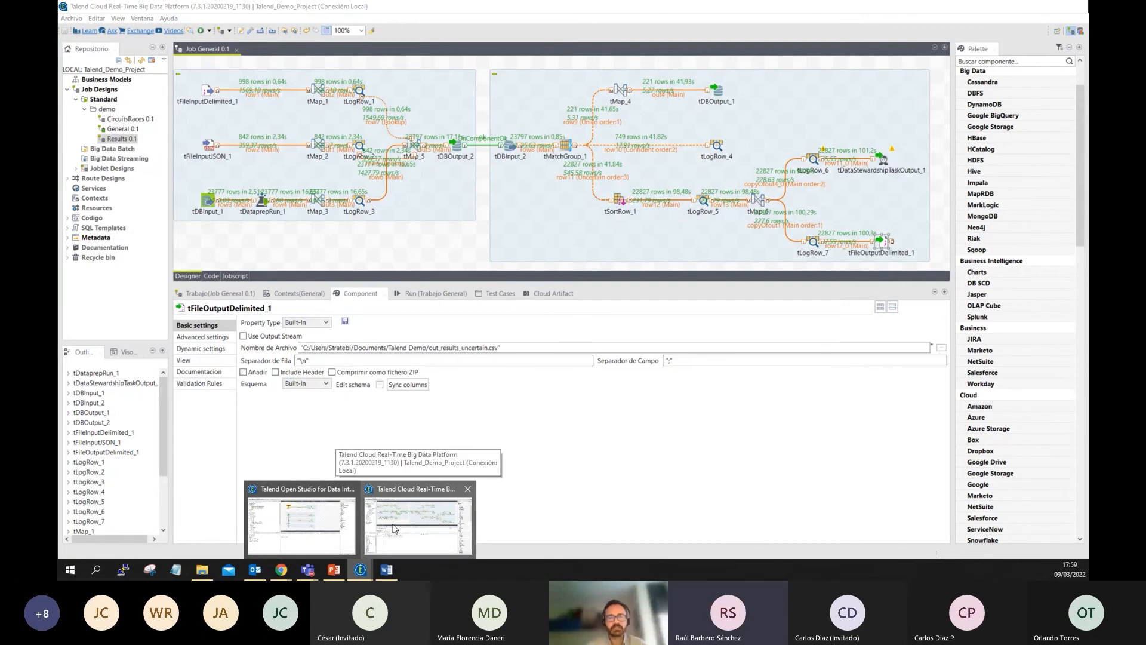
left_click(302, 524)
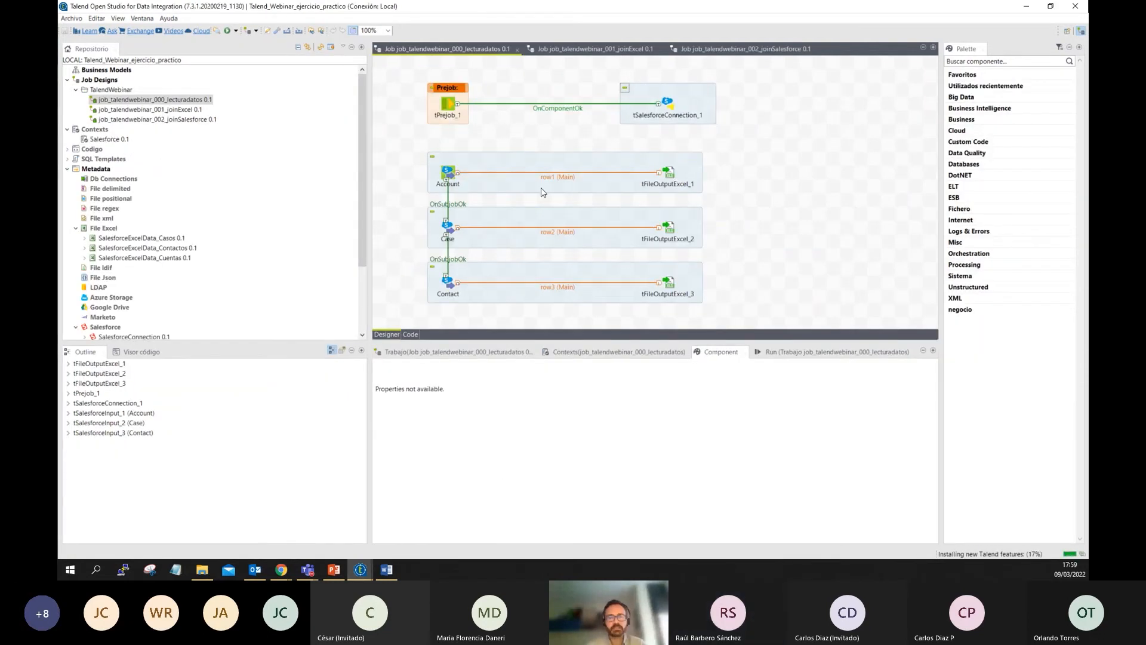
left_click(1027, 7)
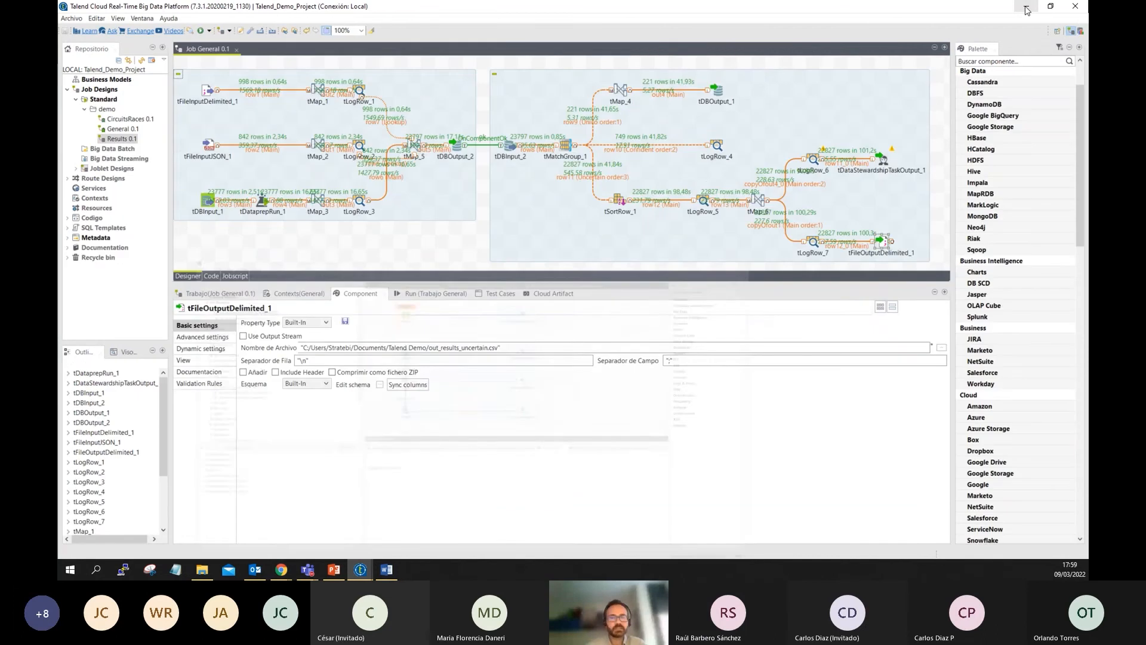
Switch to the browser, return to the preparations list and reopen F1 Talend Demo Preparation to show its recipe and data
mouse_move(281, 569)
left_click(239, 545)
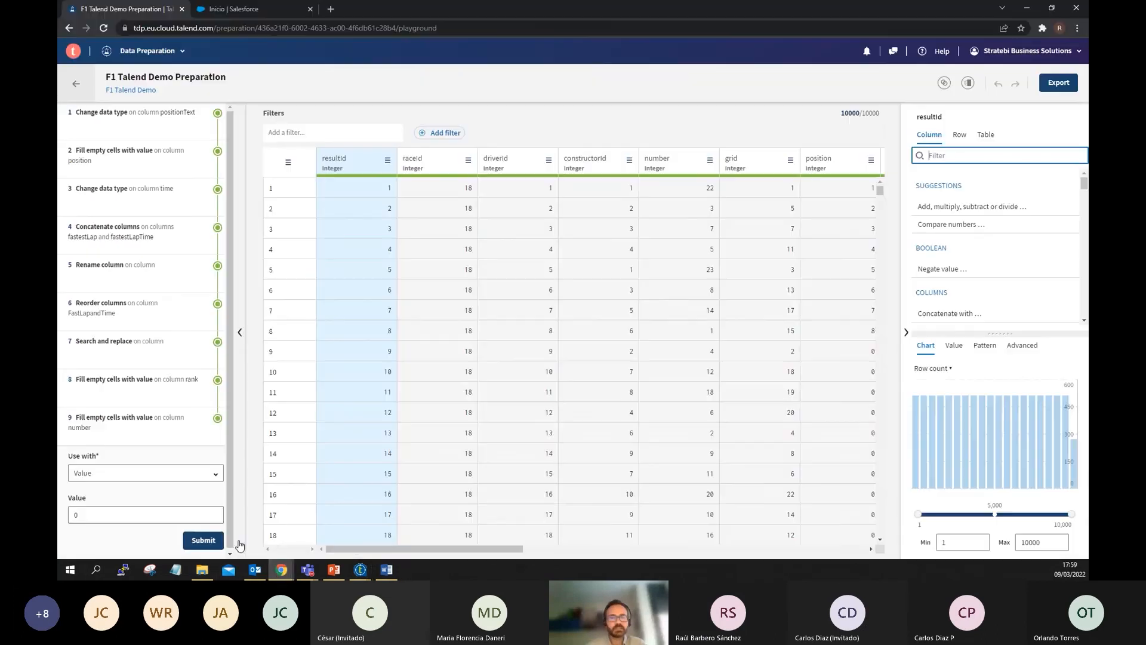
left_click(77, 79)
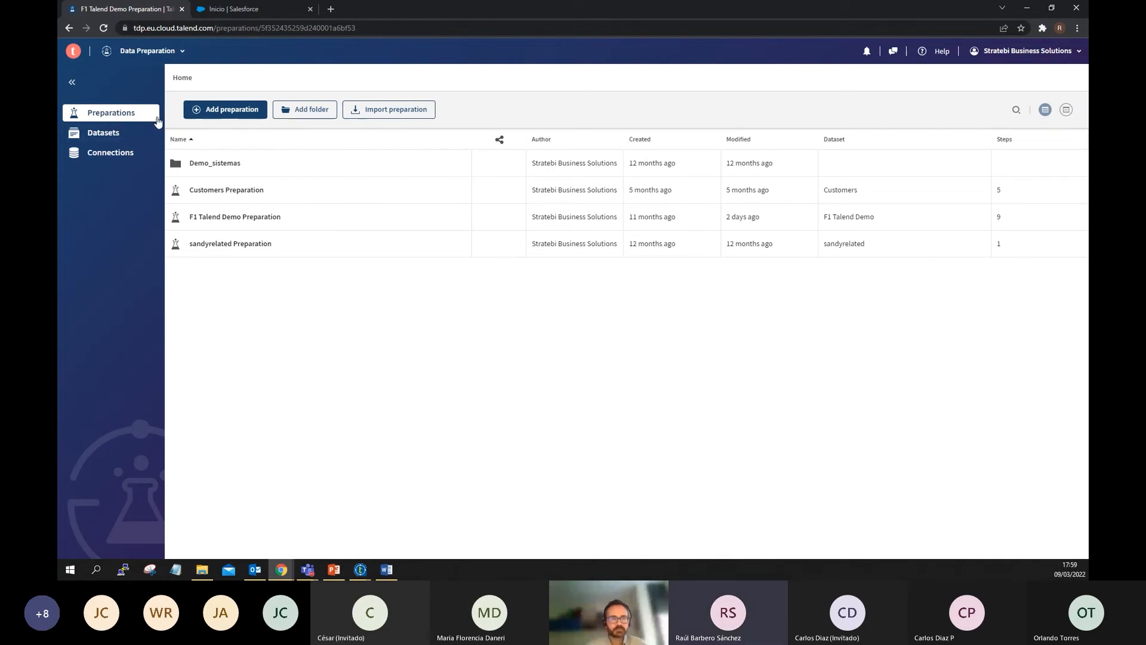
left_click(251, 219)
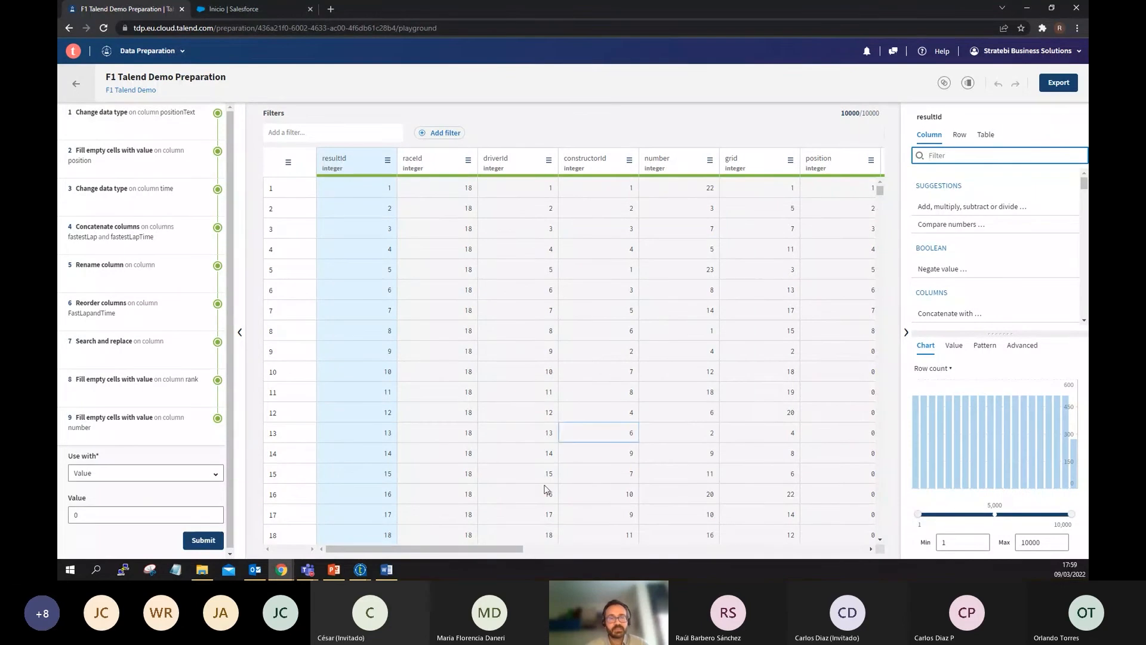
left_click_drag(441, 549, 418, 557)
Go to Data Stewardship, open the assigned F1_demo_campaign tasks and expand the delegation area to its steward search
left_click(169, 52)
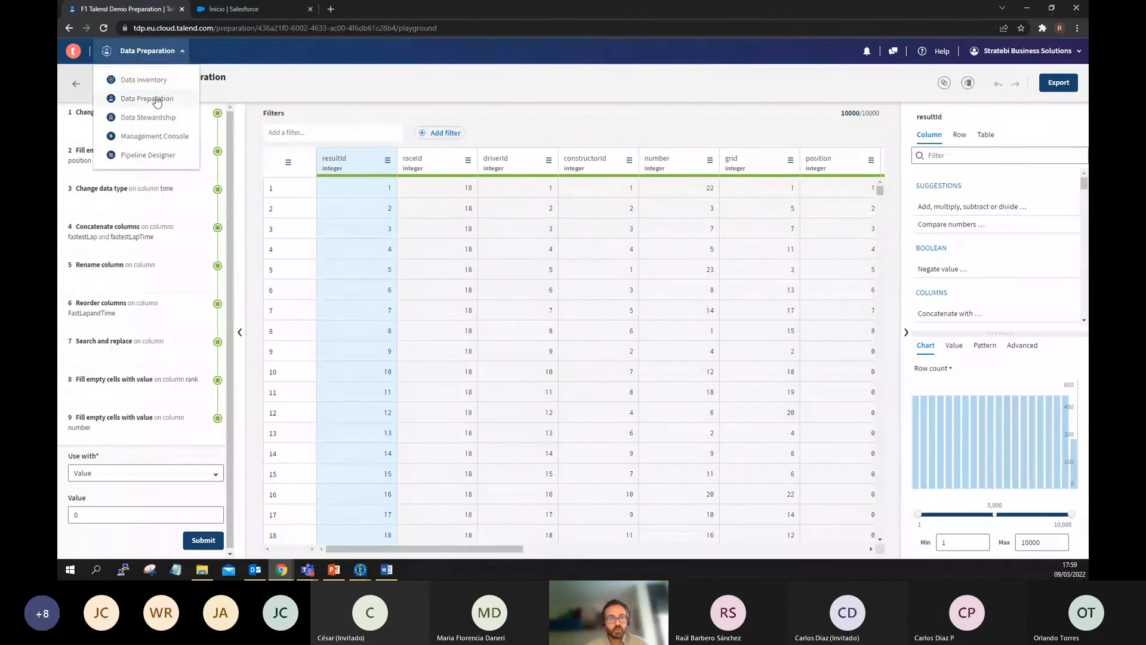
left_click(153, 108)
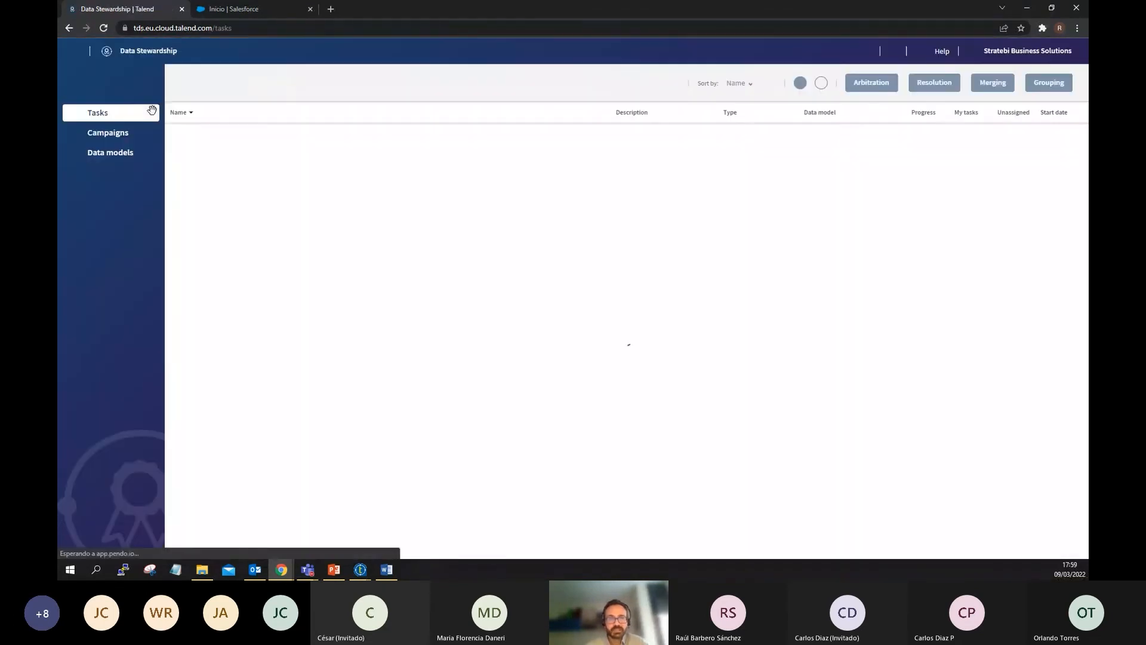
left_click(215, 278)
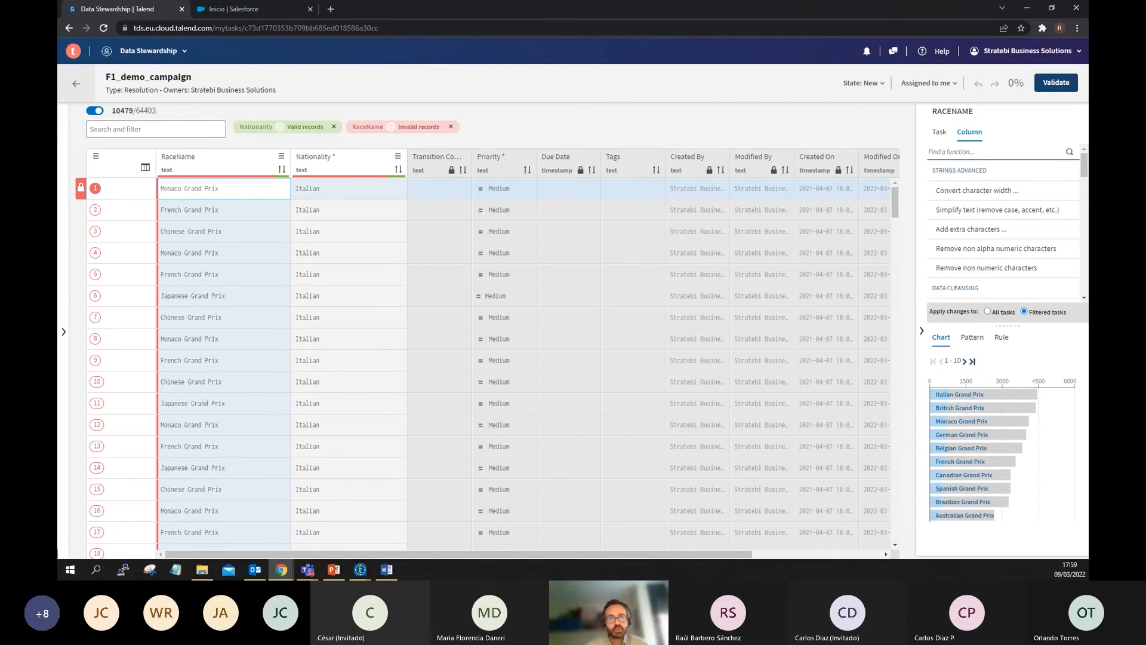
left_click(63, 330)
left_click(122, 124)
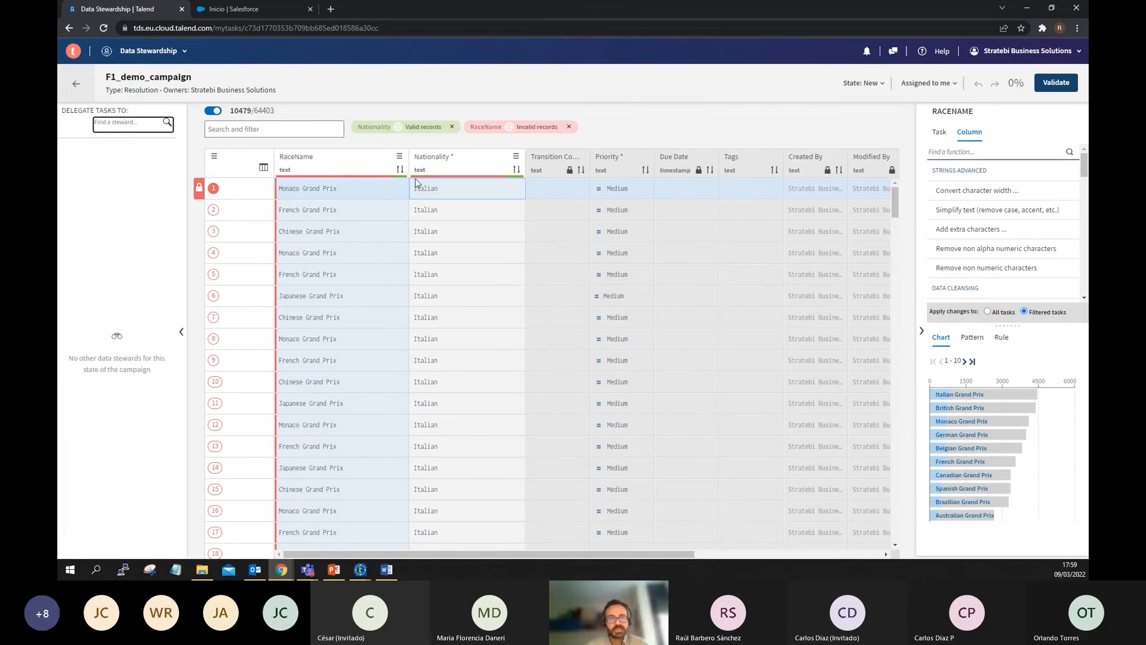
Remove the Nationality valid-records filter, keep the RaceName invalid-records filter, and validate the F1_demo_campaign tasks
left_click(501, 191)
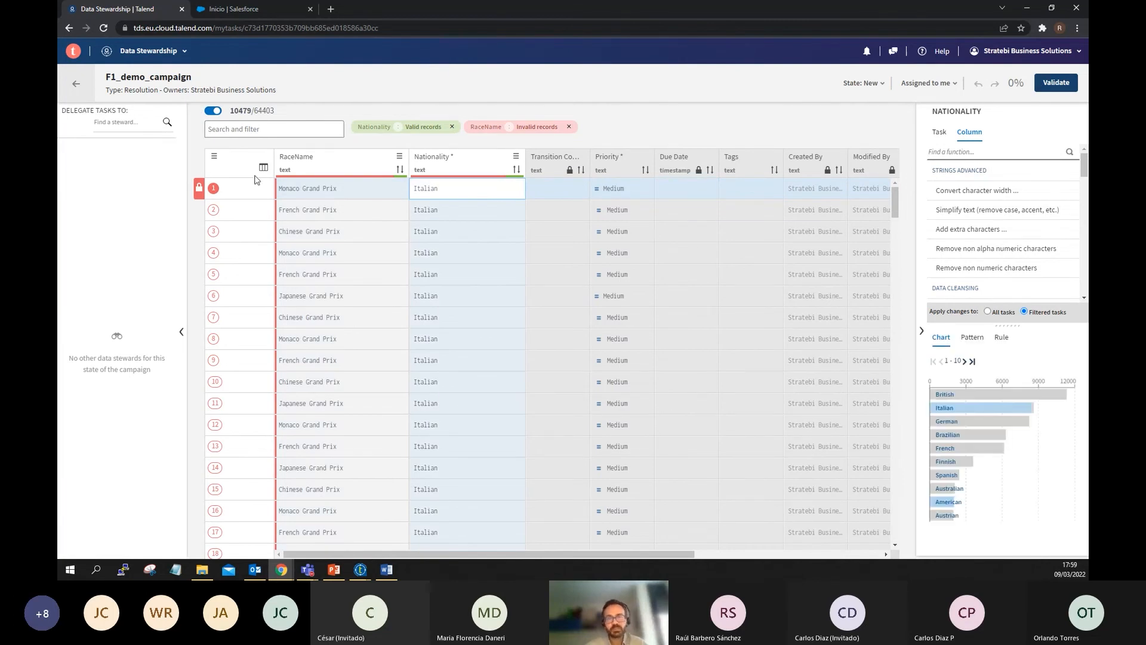
left_click(518, 175)
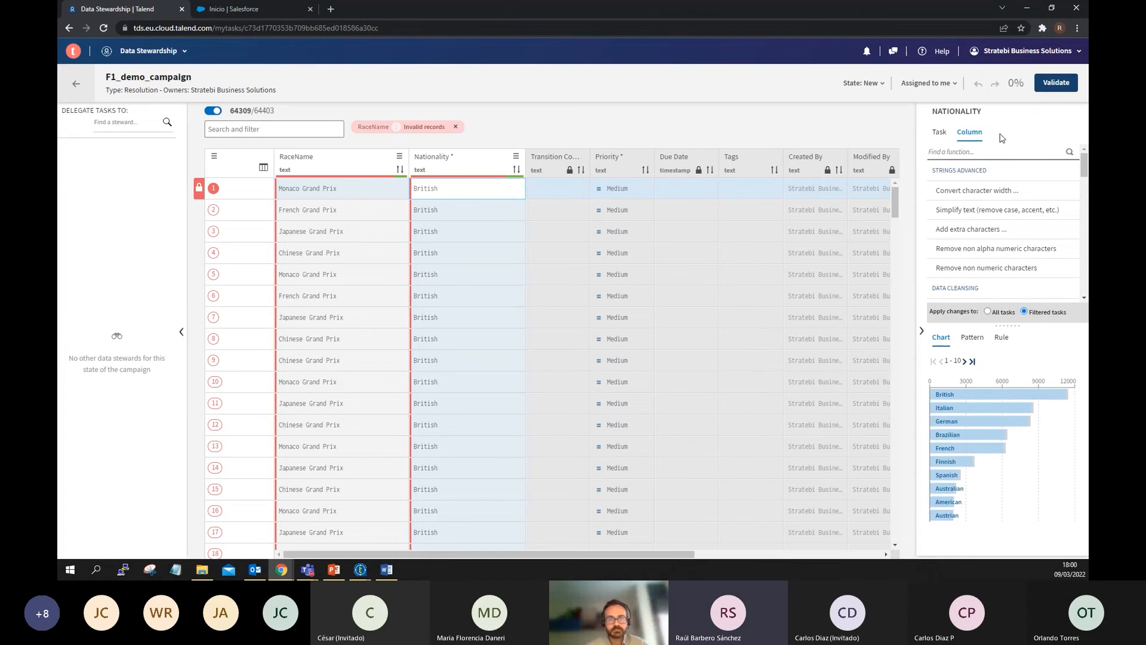
left_click(1056, 82)
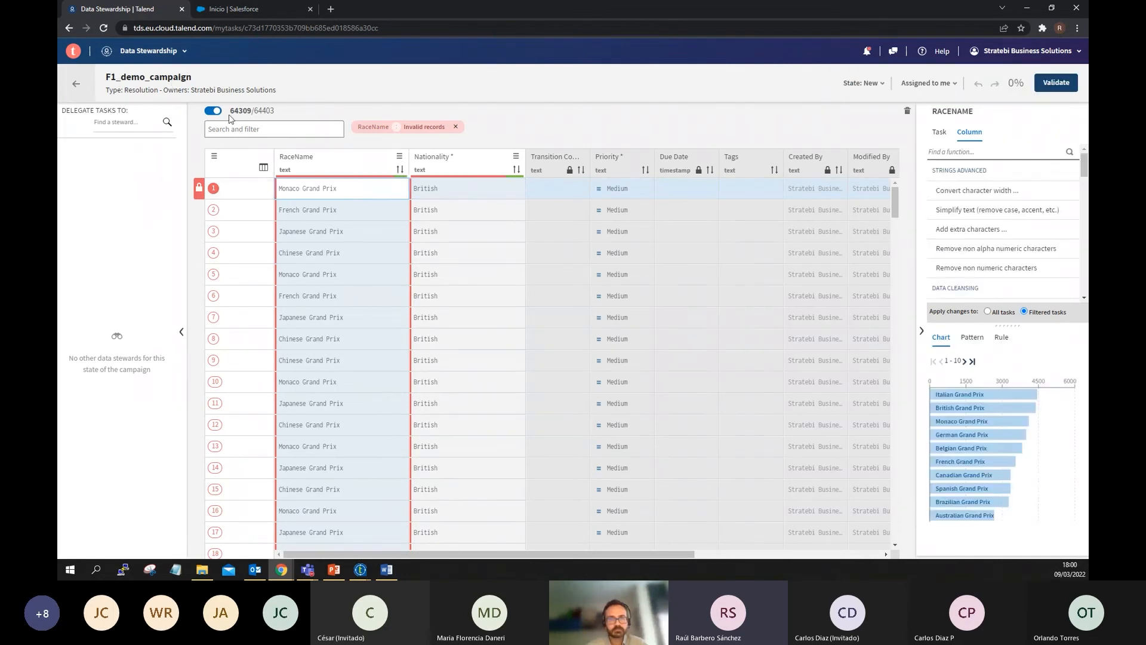
Examine the task records with invalid RaceName values and the functions offered for the RaceName column
scroll(545, 287, "down", 6)
scroll(545, 301, "down", 10)
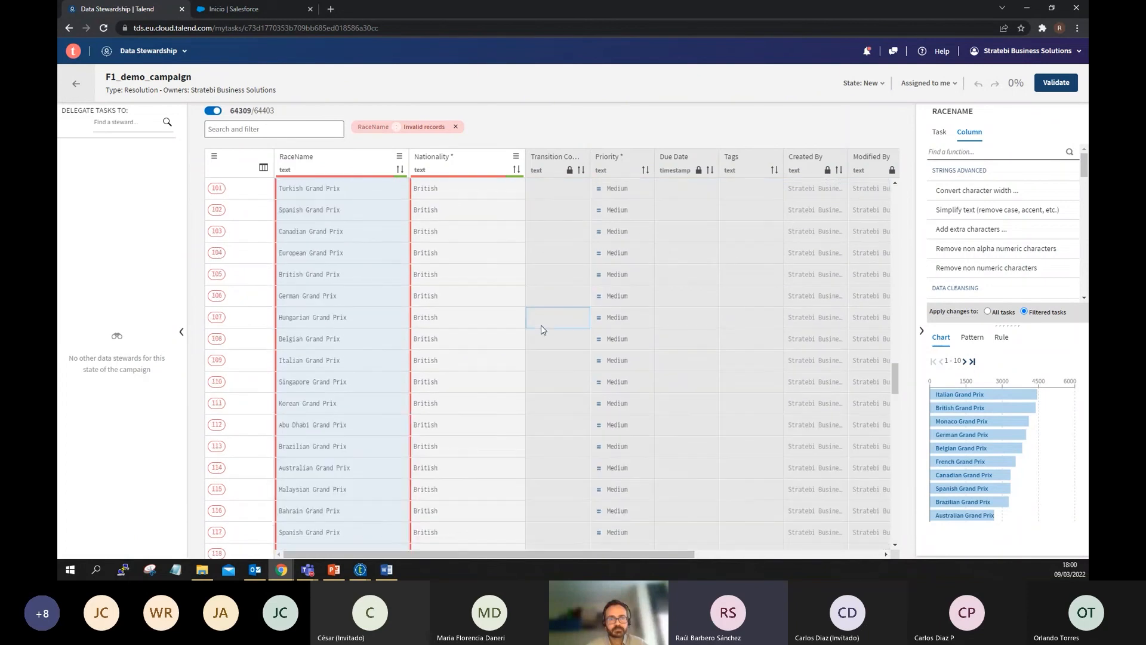
scroll(1009, 269, "down", 5)
scroll(988, 245, "down", 3)
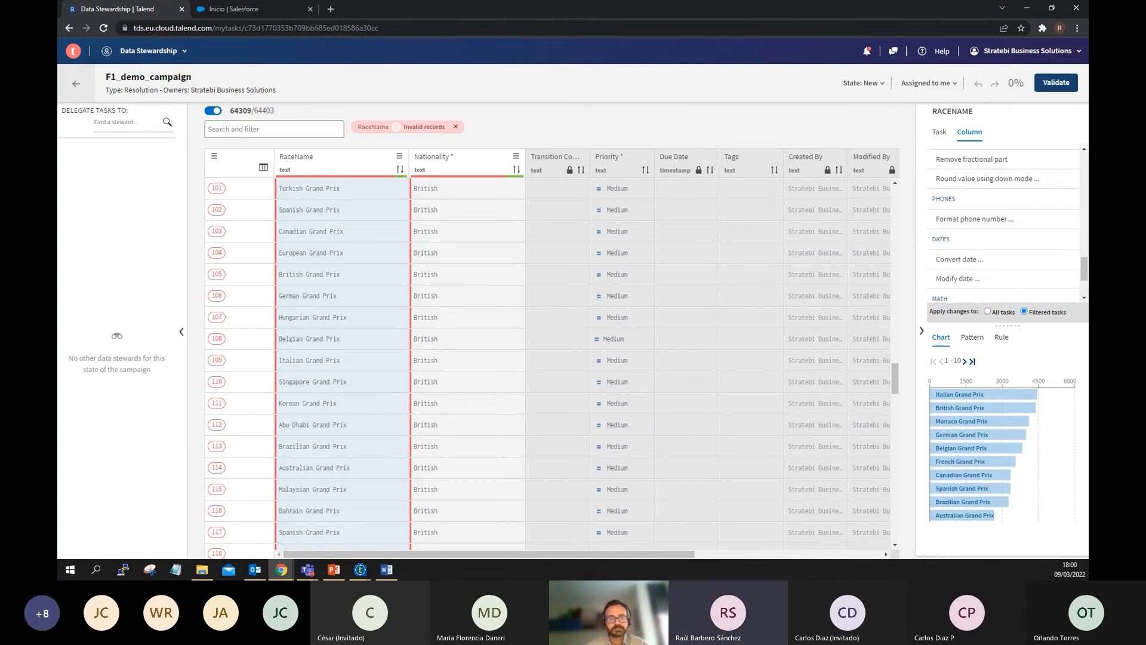
Switch to the Salesforce home page and inspect the quarterly performance chart
left_click(259, 13)
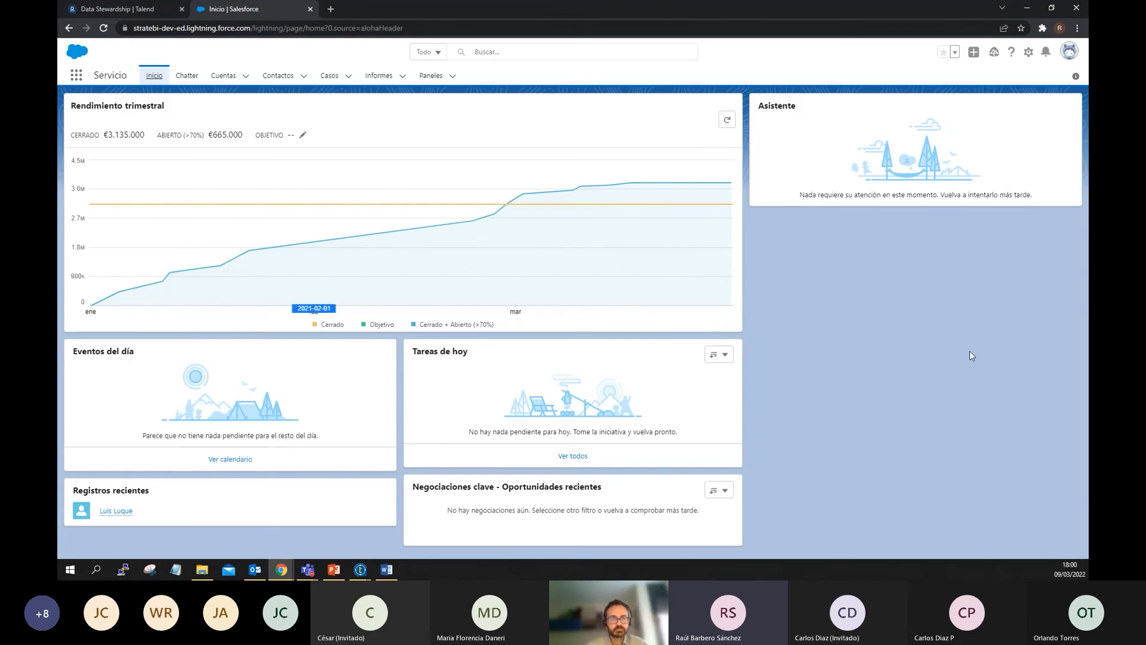
mouse_move(621, 286)
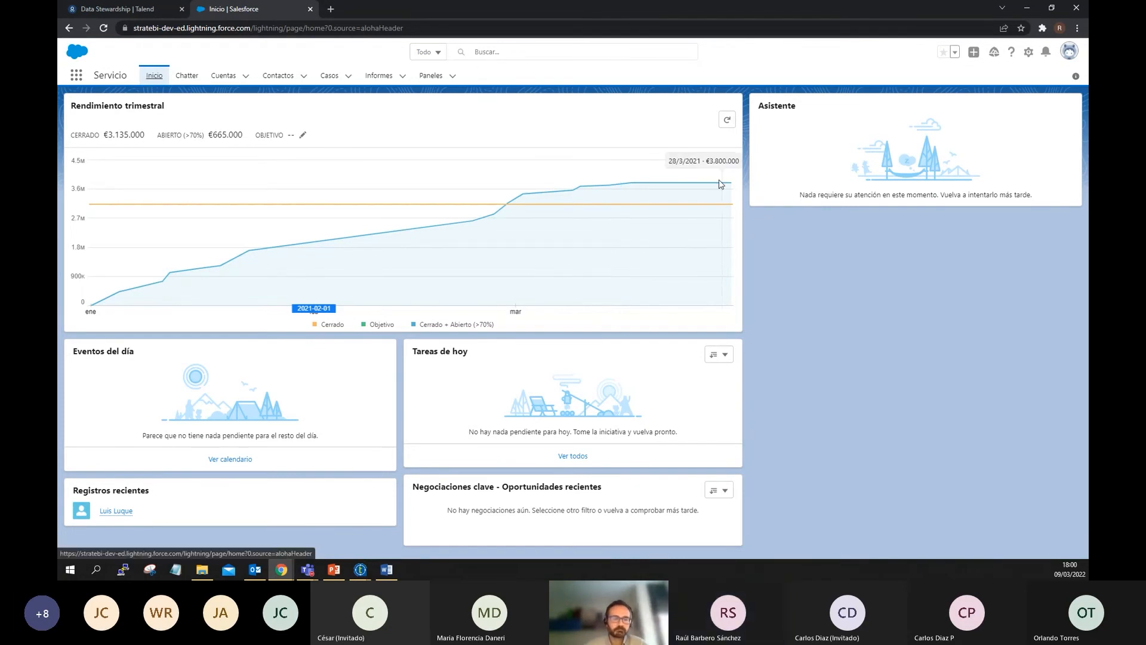
Browse the Salesforce account, contact and case lists that serve as the exercise's source data
left_click(224, 76)
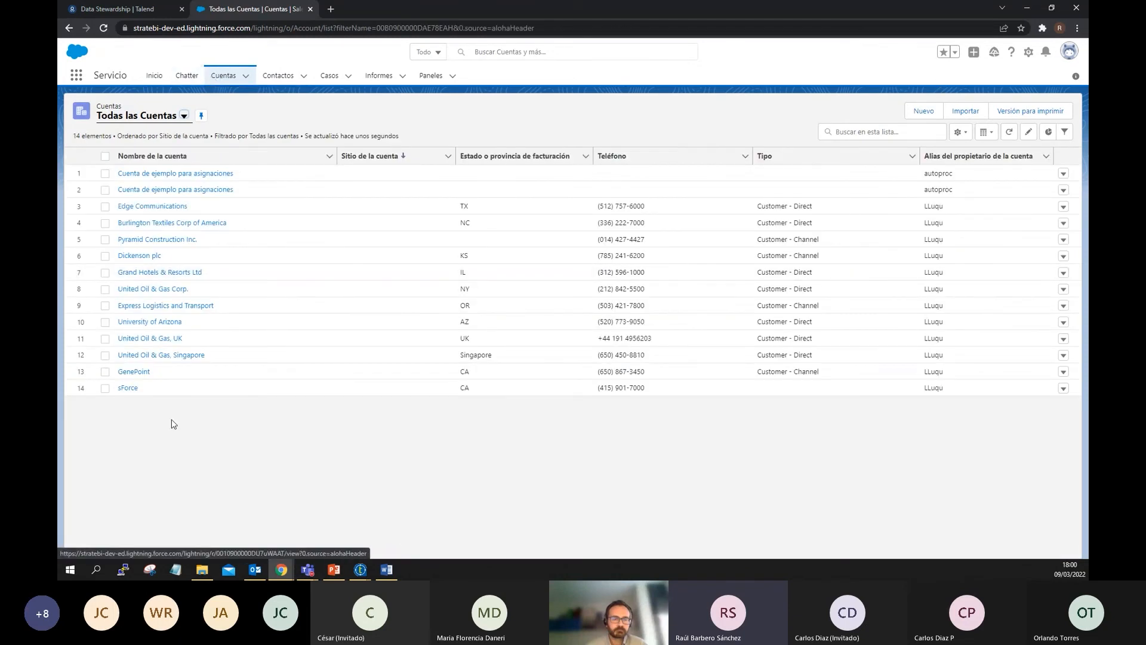
left_click(278, 76)
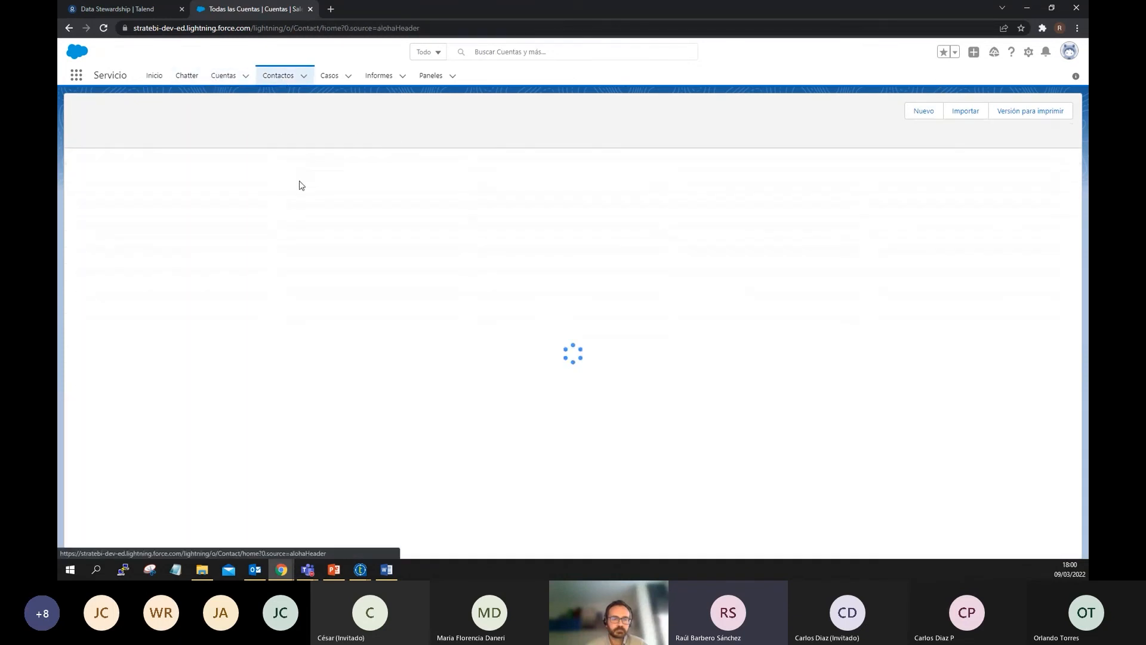
left_click(330, 76)
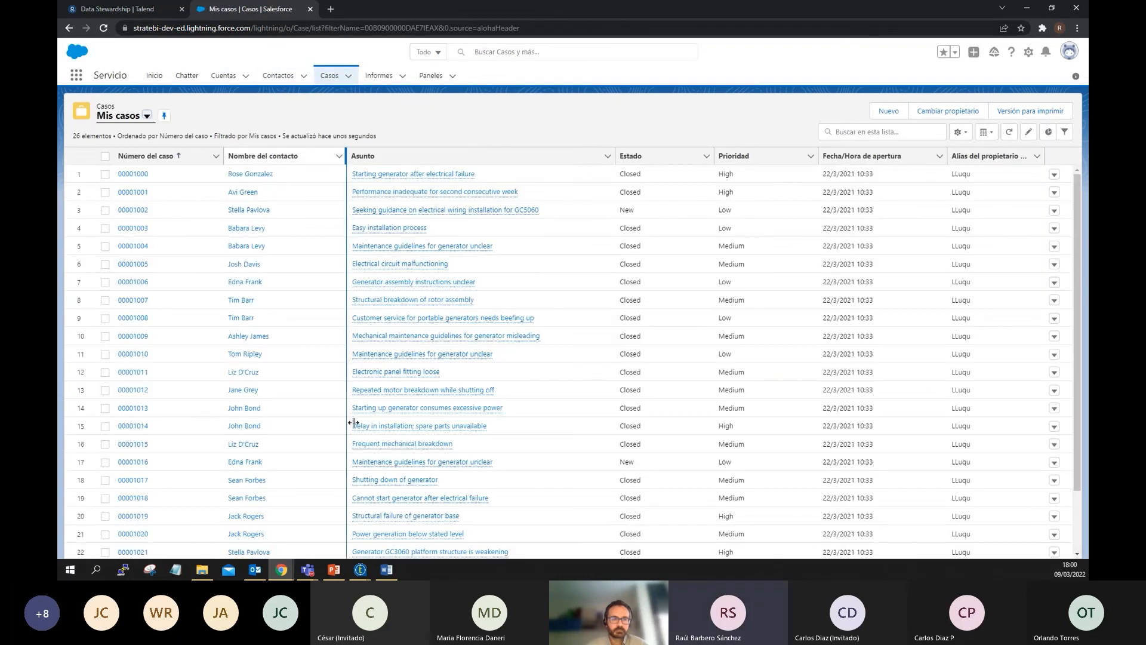
scroll(669, 345, "up", 3)
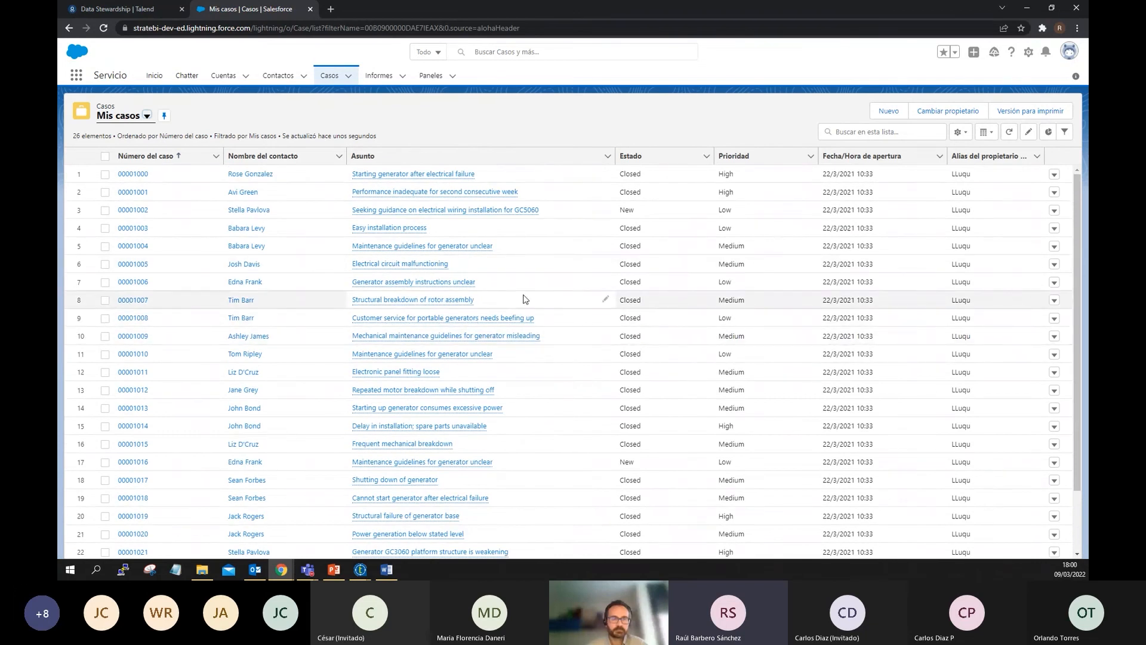
Switch to Talend Cloud Real-Time Big Data Platform and close its Talend_Demo_Project window
left_click(363, 572)
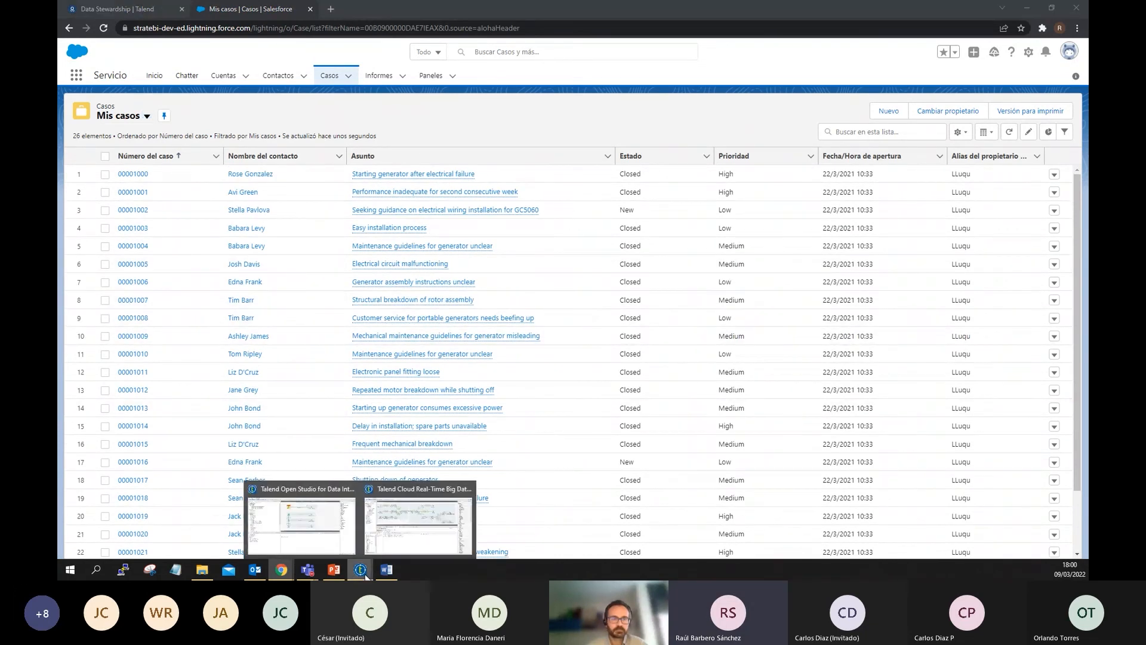
left_click(418, 523)
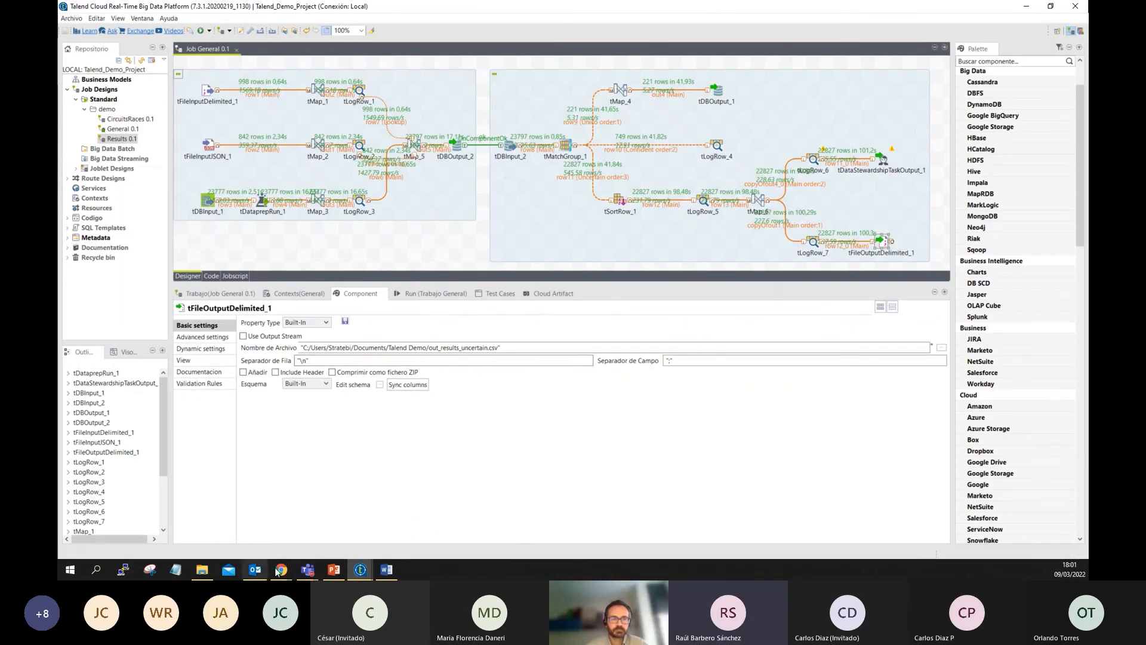
mouse_move(363, 572)
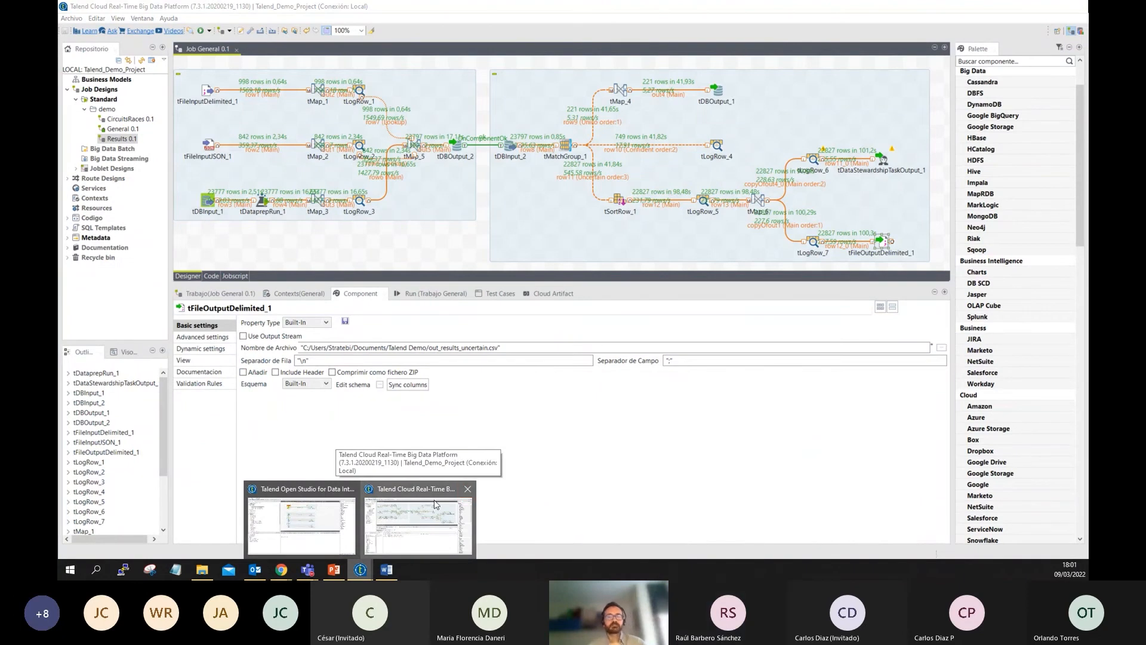
left_click(468, 489)
left_click(630, 292)
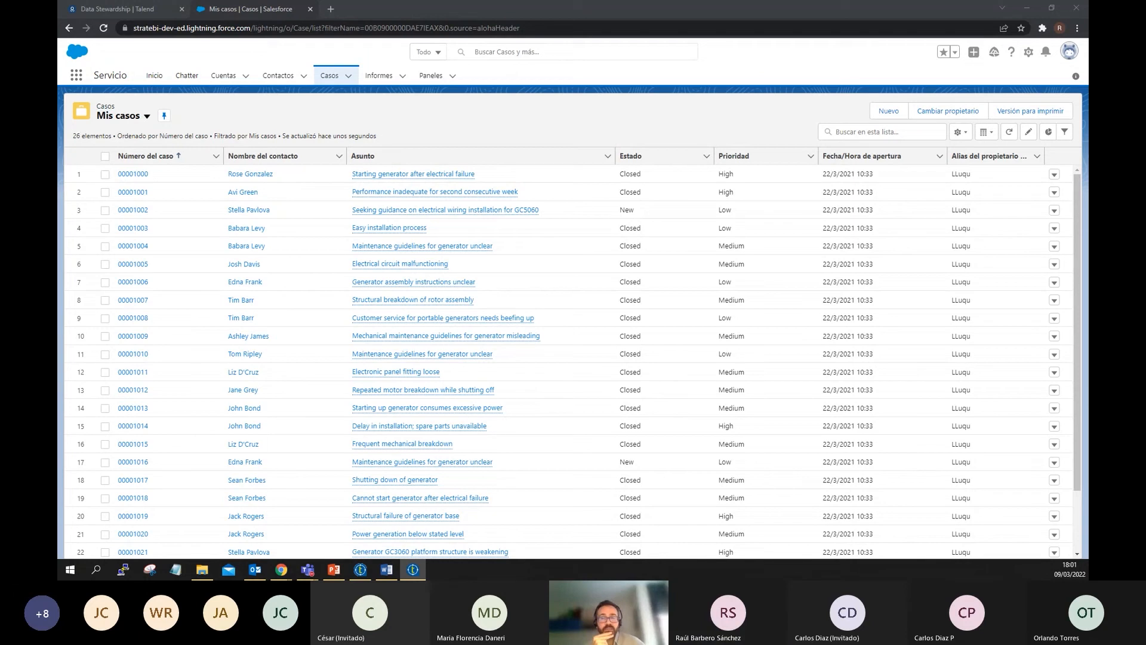
Switch to Talend Open Studio, examine the Account, Case and Contact subjobs of job_talendwebinar_000_lecturadatos, and compare them with the Salesforce case list
key("alt+Tab")
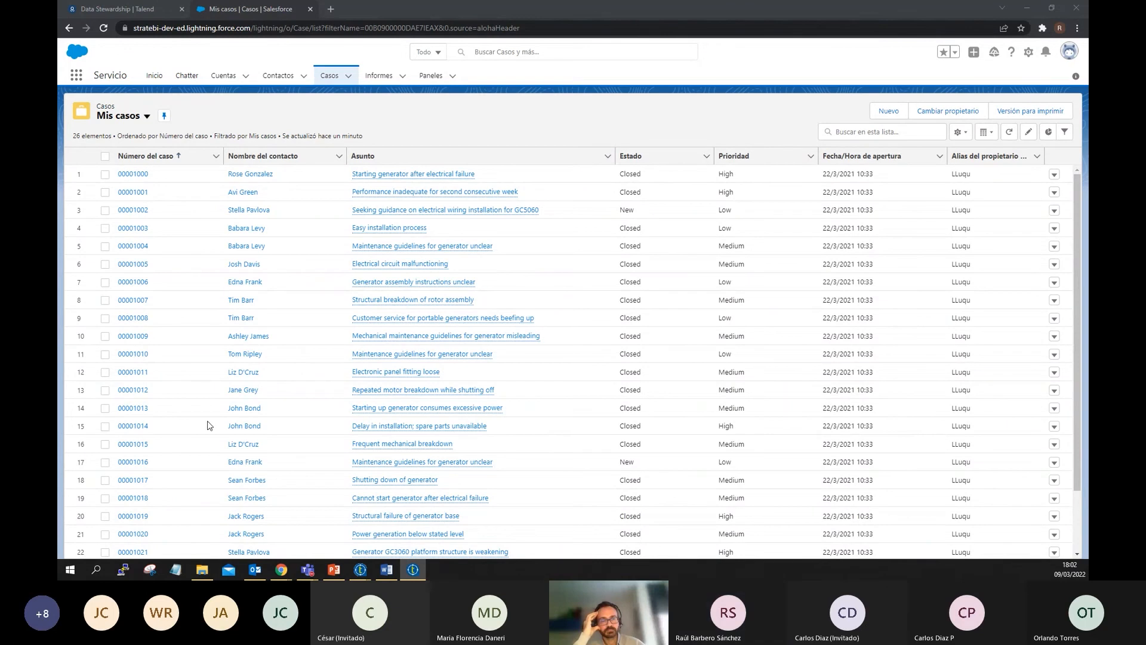
left_click(360, 569)
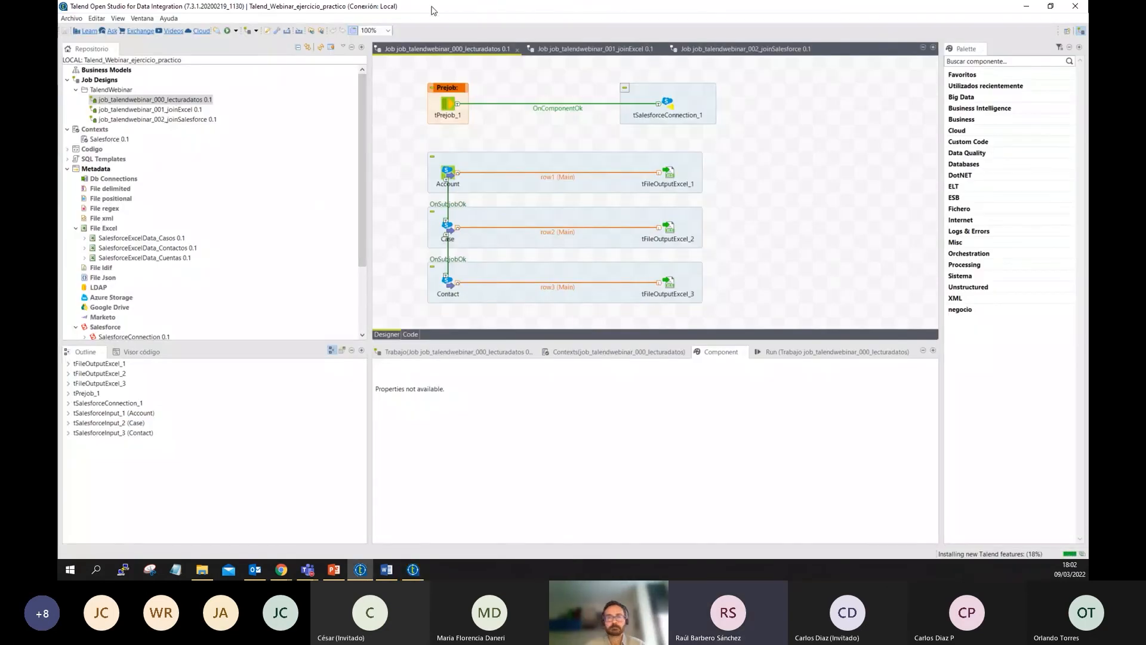
left_click_drag(410, 74, 733, 325)
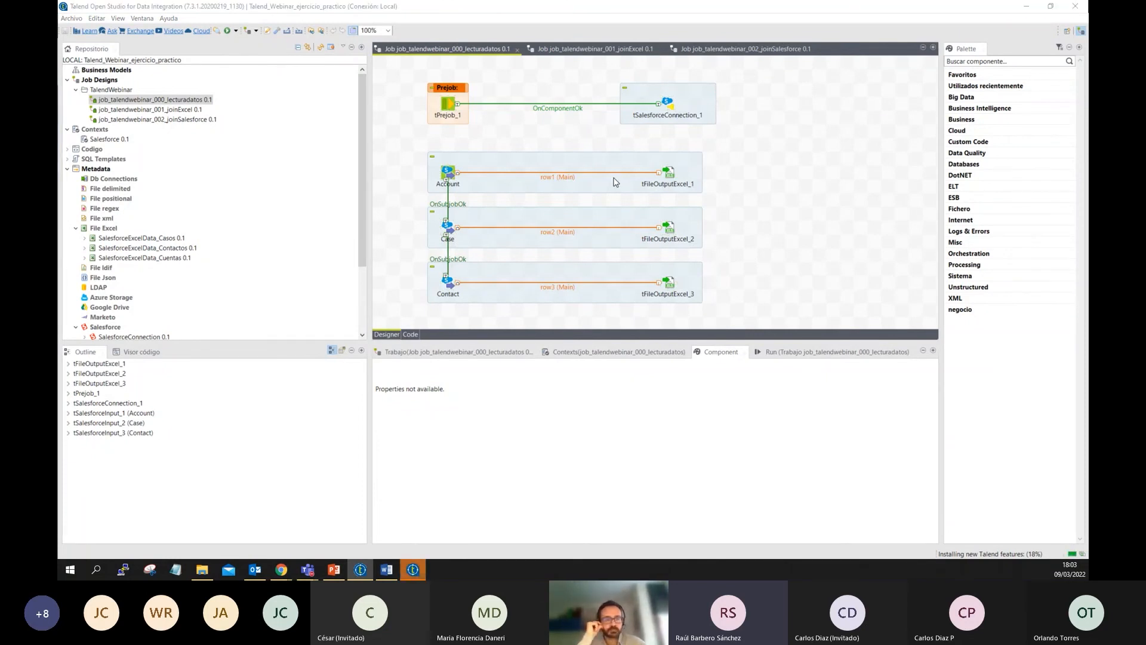
left_click_drag(409, 132, 507, 329)
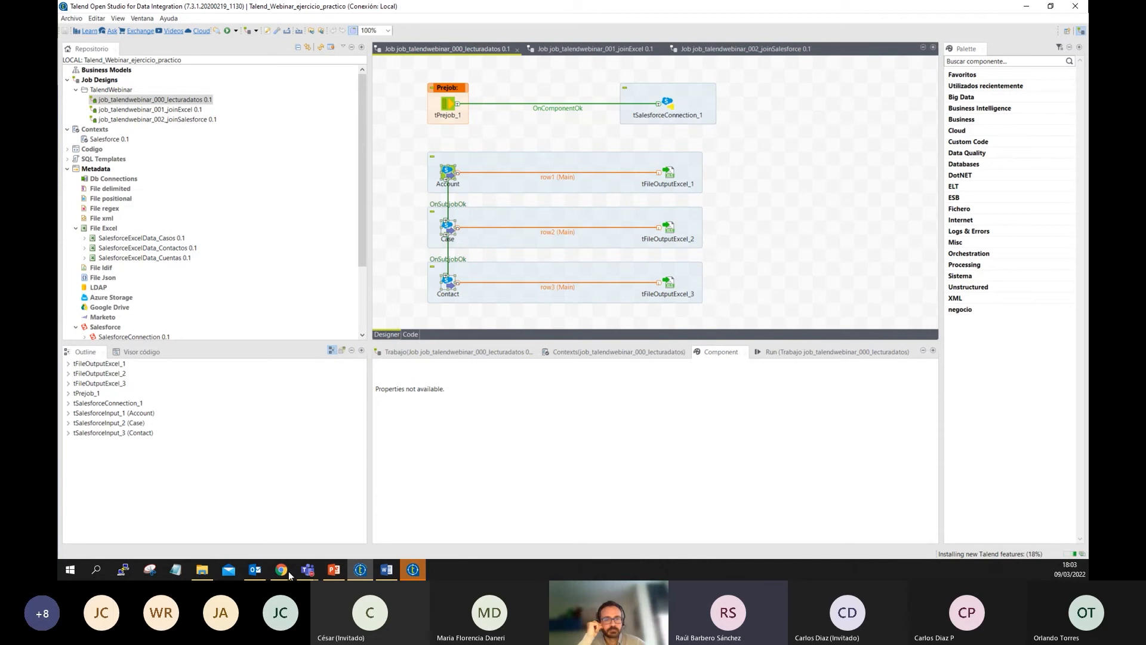
mouse_move(281, 574)
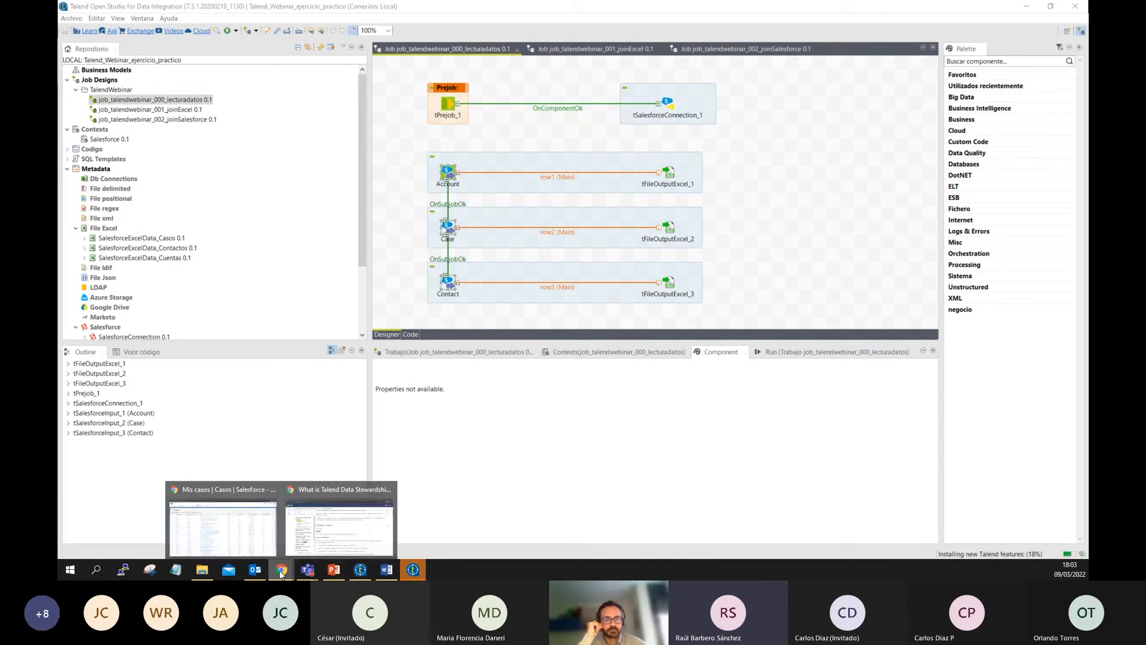
left_click(253, 544)
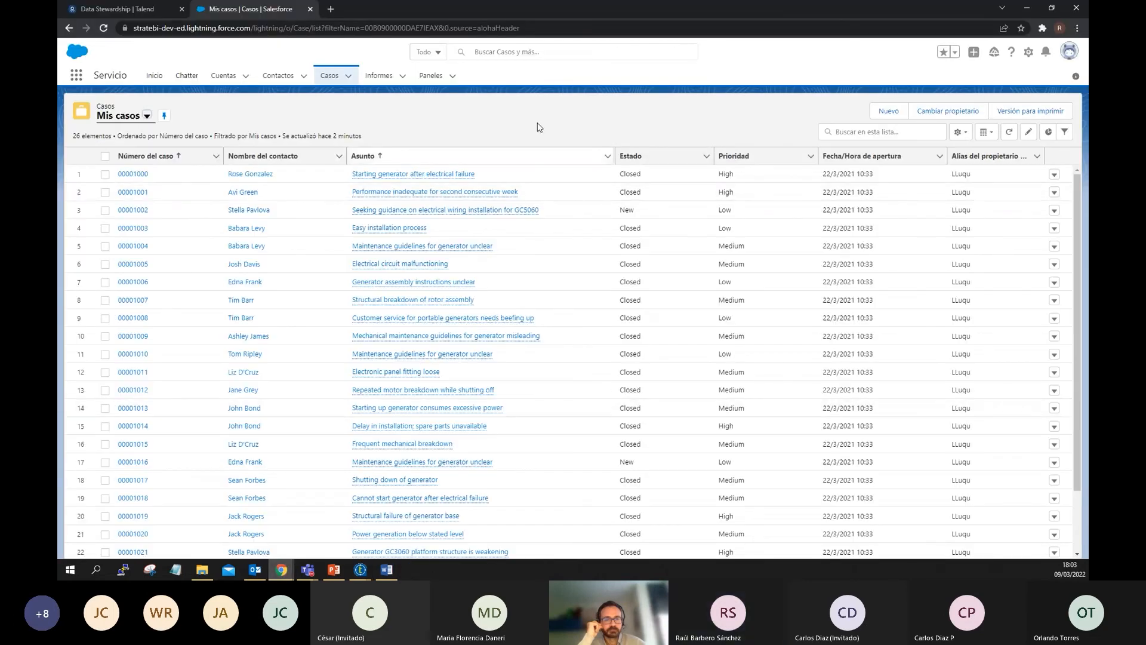
mouse_move(363, 569)
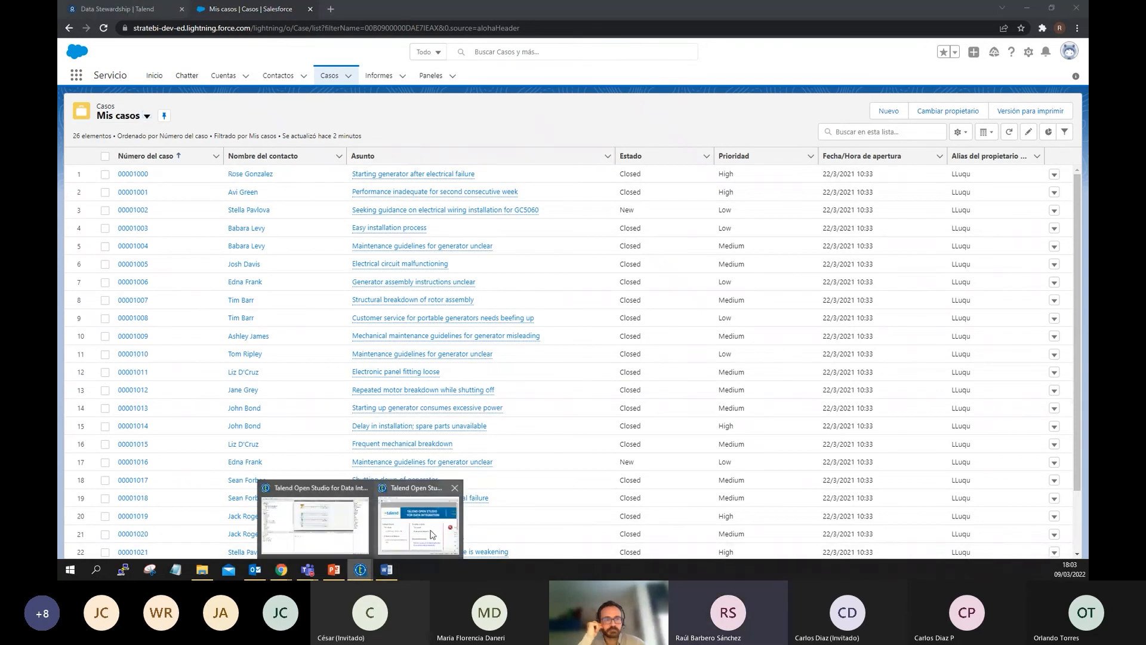
Return to Talend Open Studio, maximize the Webinar project window, close its Welcome page and narrow the repository area
left_click(338, 548)
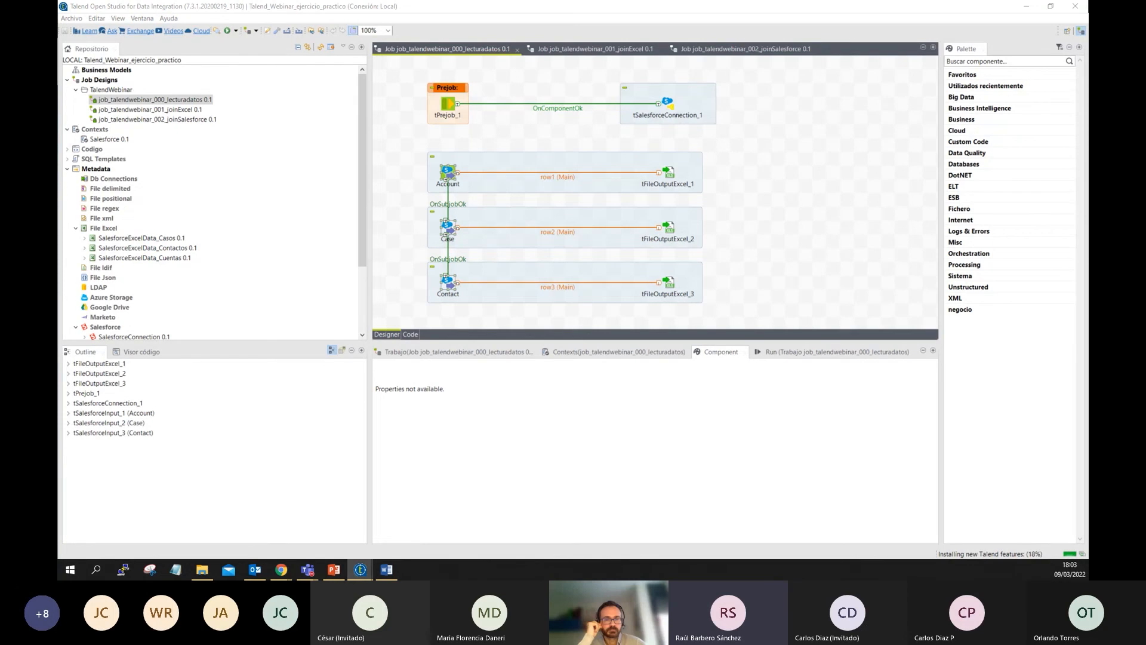
left_click_drag(58, 214, 700, 58)
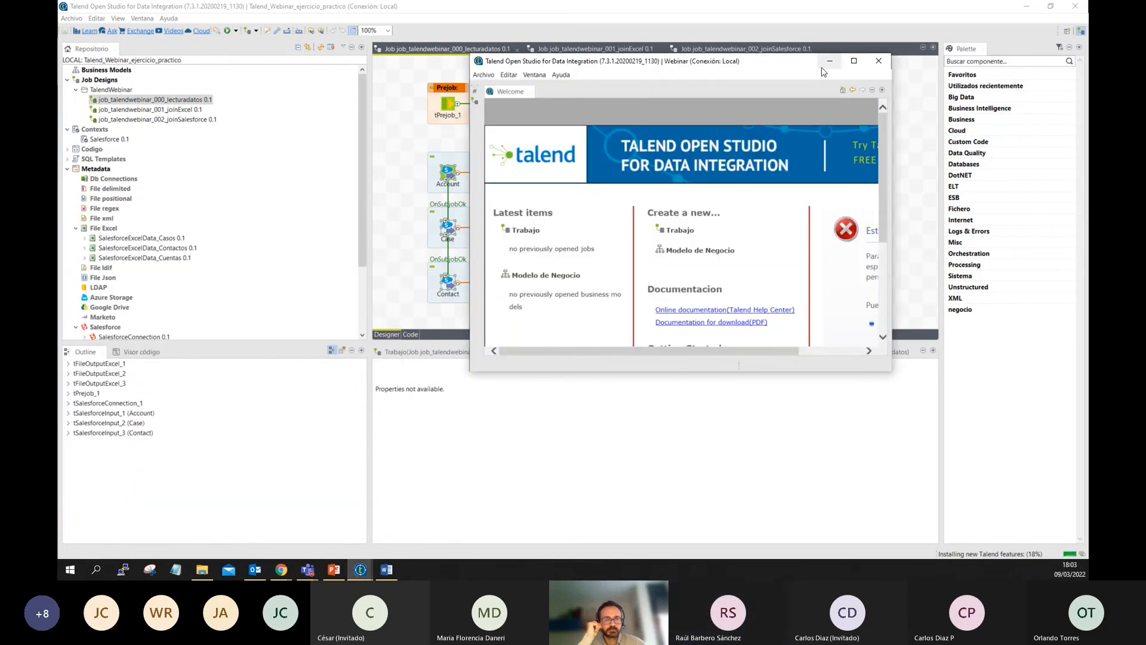
left_click(854, 61)
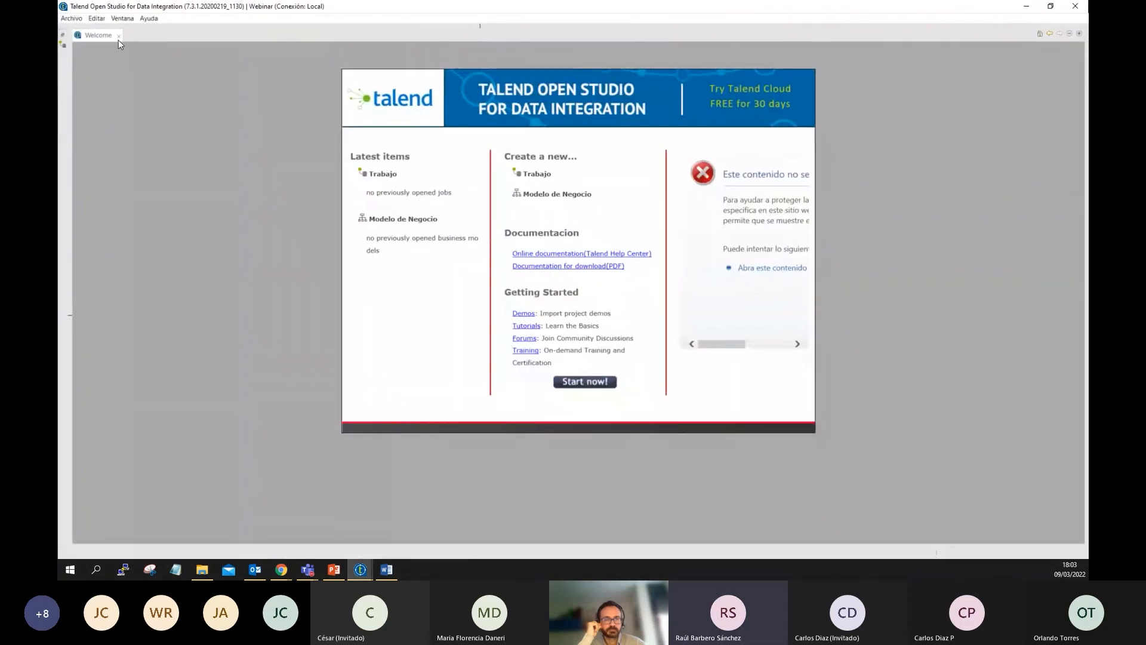
left_click(116, 36)
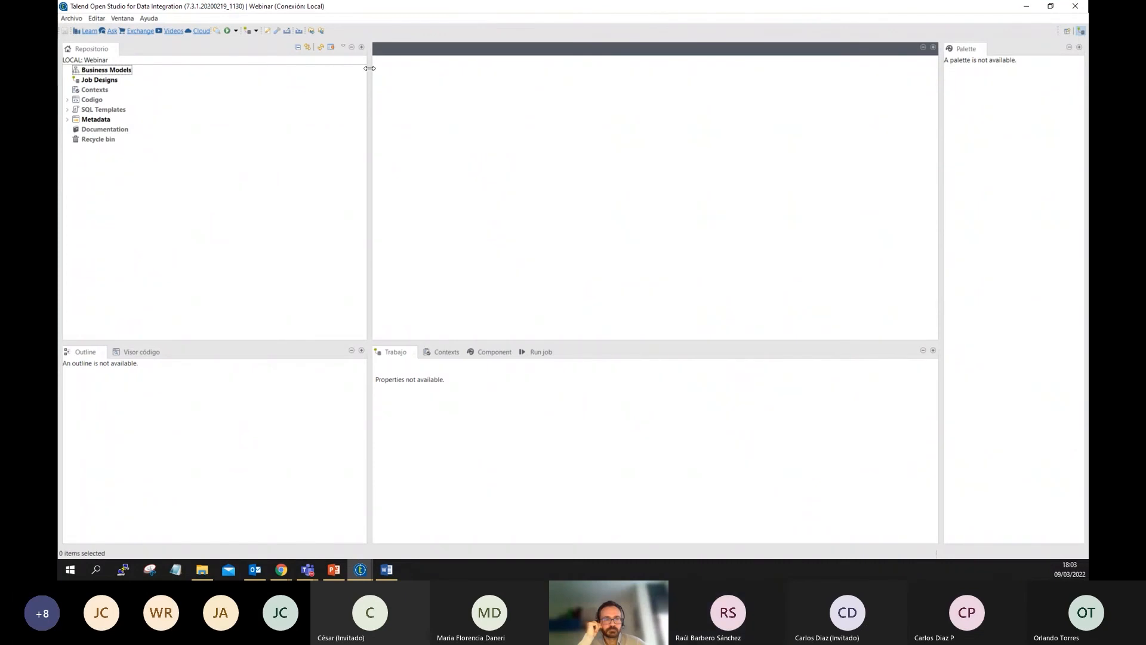
left_click_drag(369, 69, 275, 78)
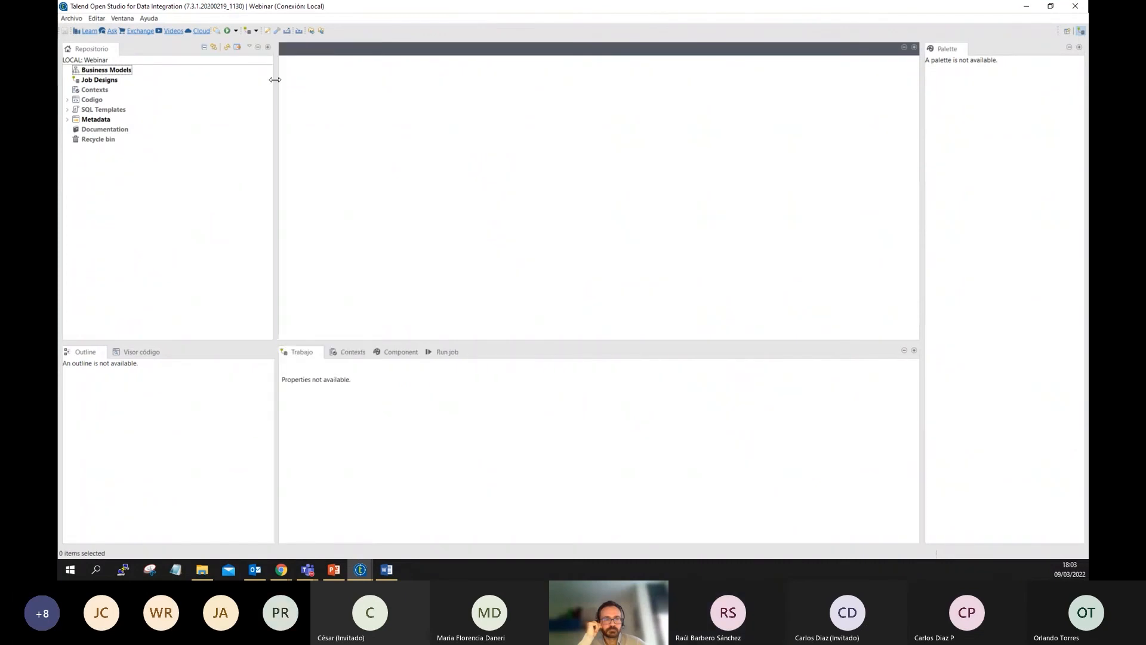
Create a new job named WebinarTalend under Job Designs
left_click(84, 81)
right_click(85, 81)
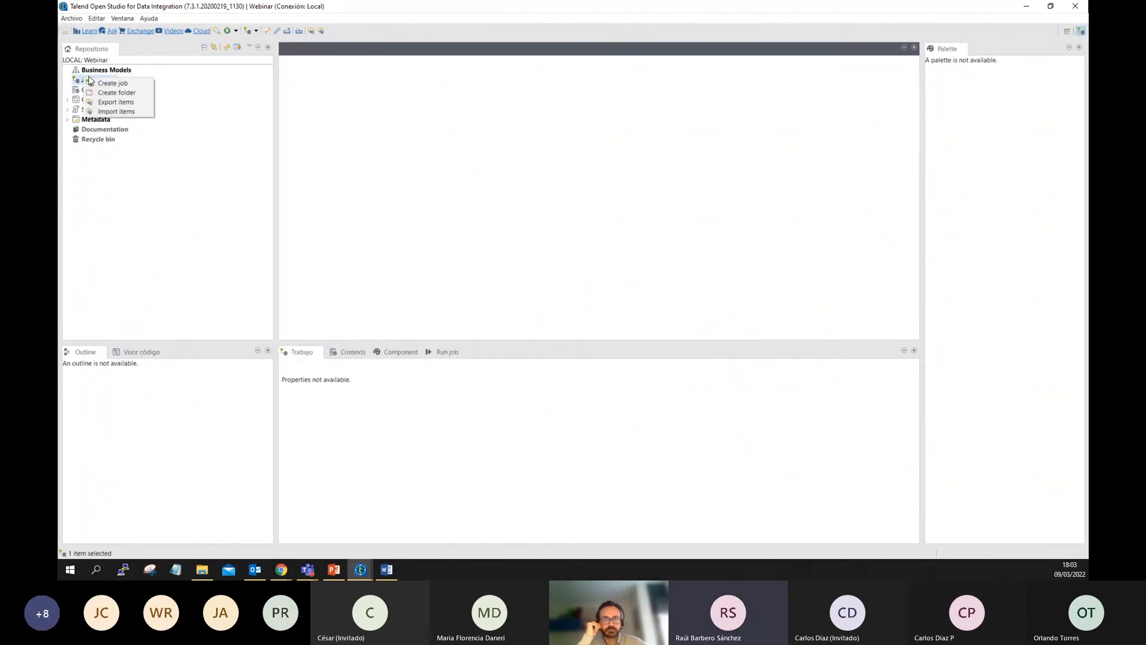
left_click(131, 84)
type("Webin")
type("arTalend")
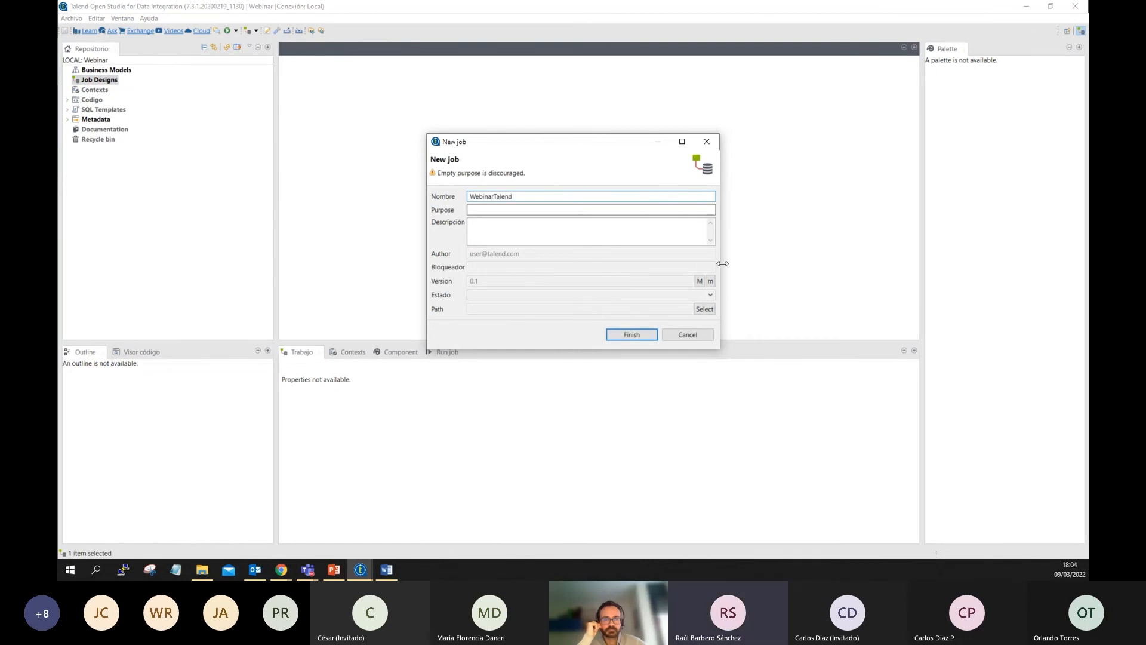
left_click(636, 334)
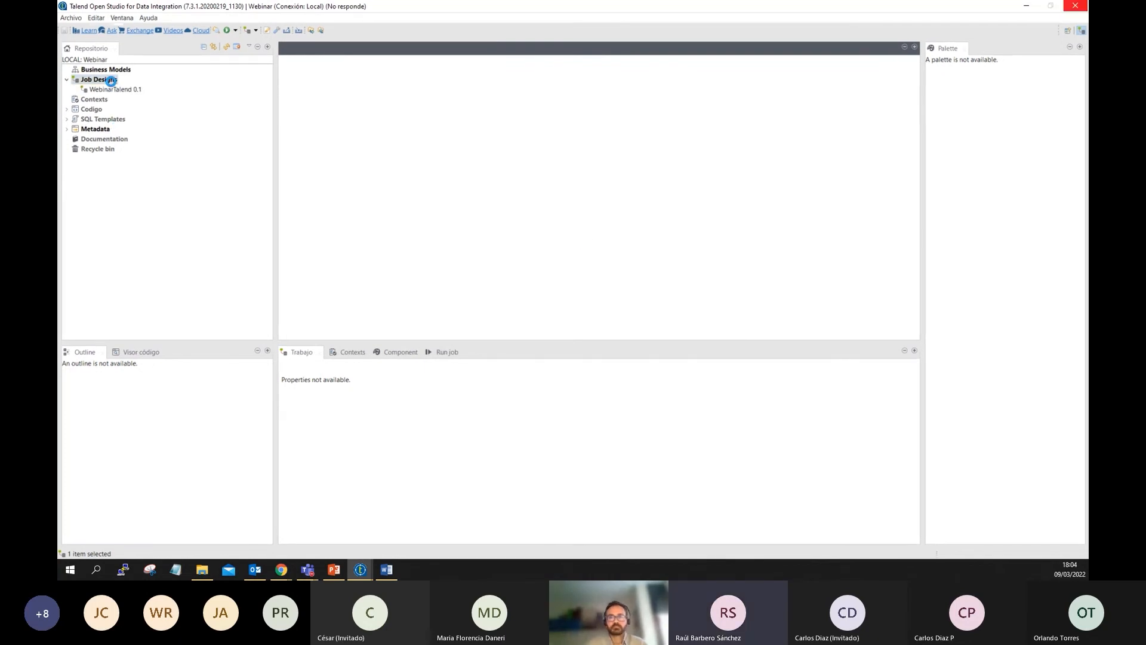
Restore the practical exercise project window to a smaller size and bring the WebinarTalend job back to the front
left_click(363, 571)
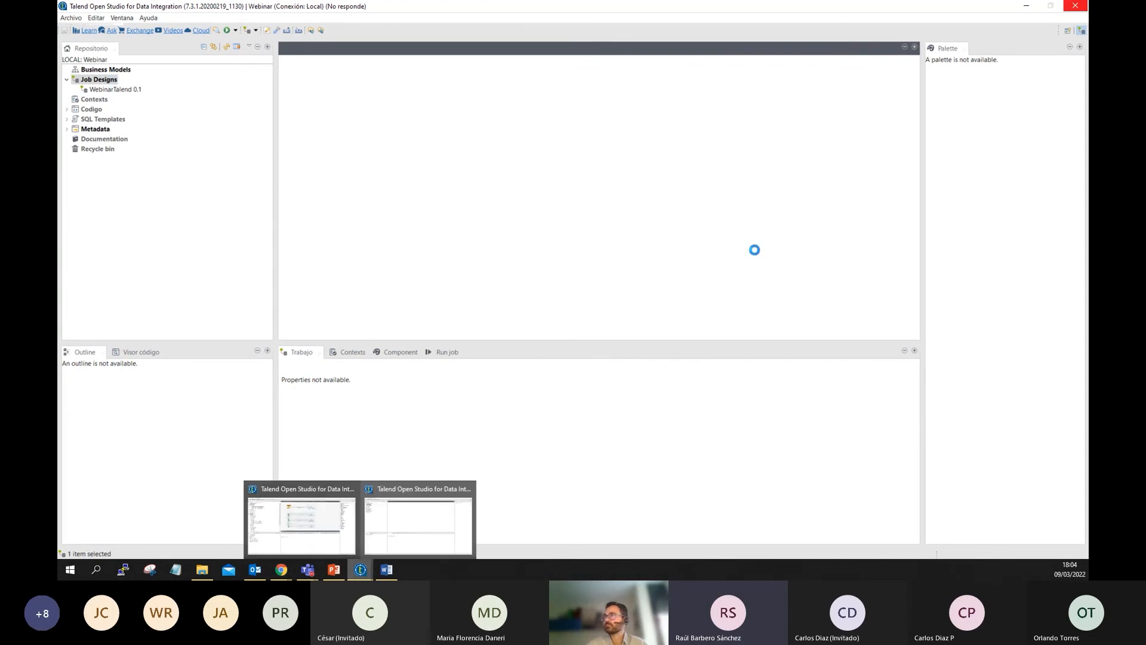
left_click(363, 572)
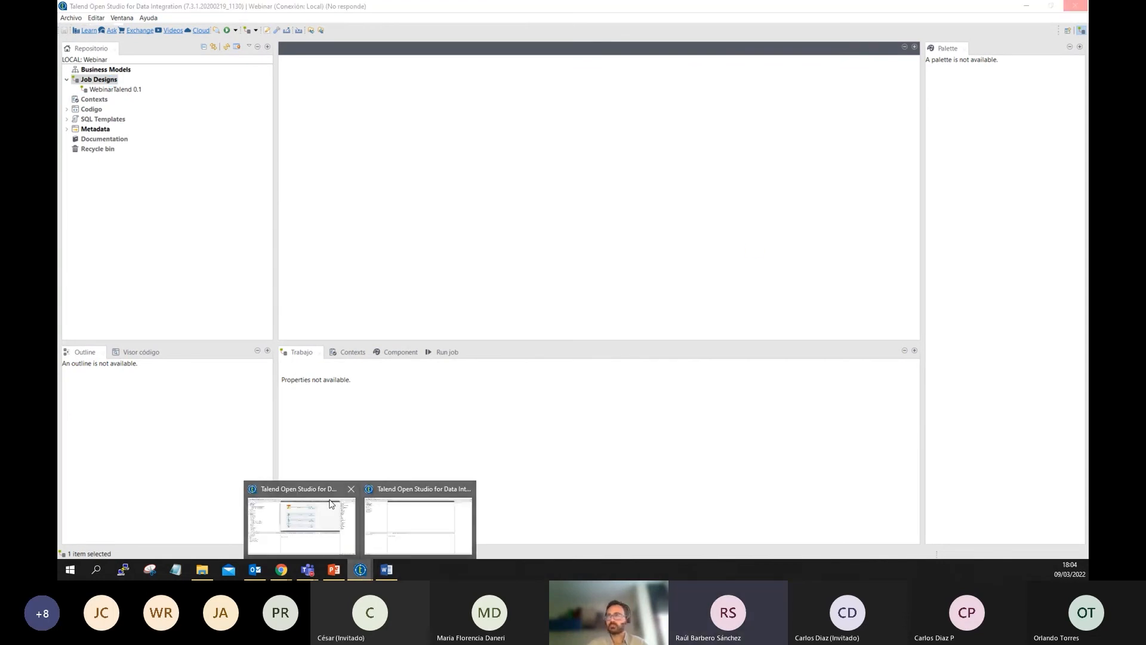
left_click(320, 513)
left_click(1051, 6)
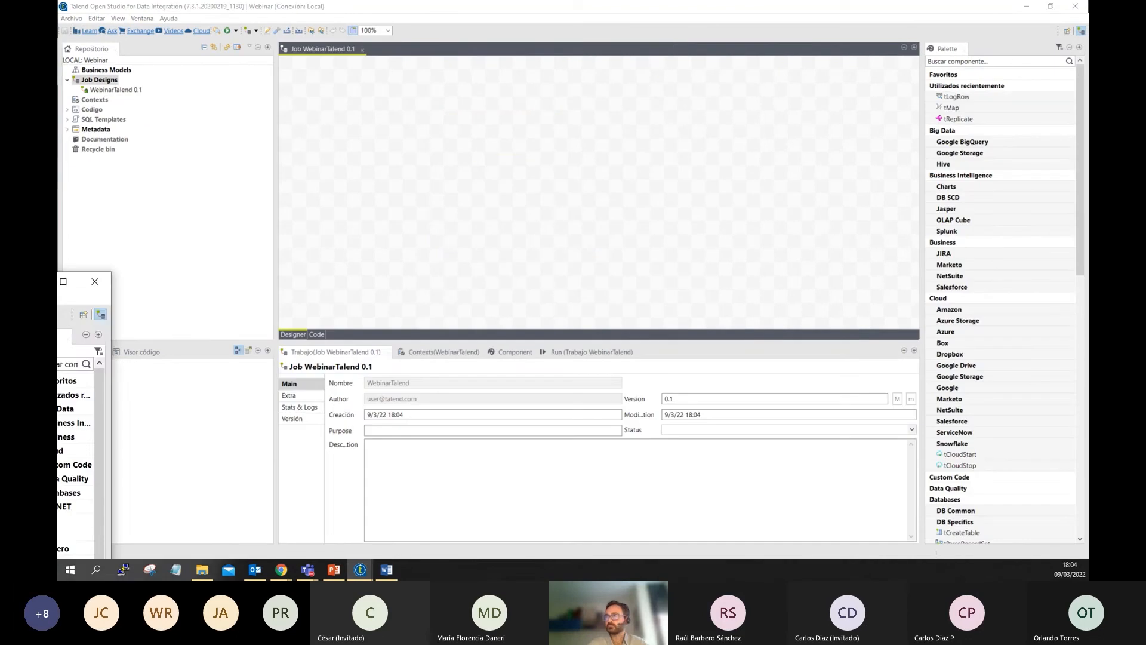
double_click(121, 90)
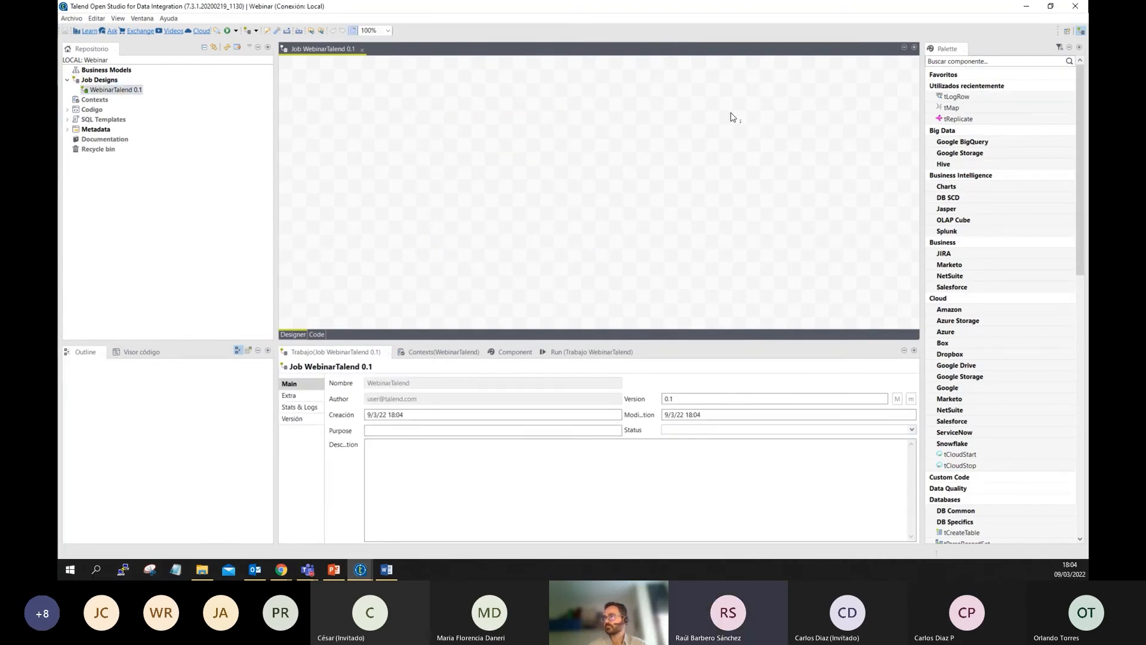
left_click_drag(771, 166, 362, 101)
Create a context group named TalendWebinarContext and continue to its variable definitions
left_click(95, 99)
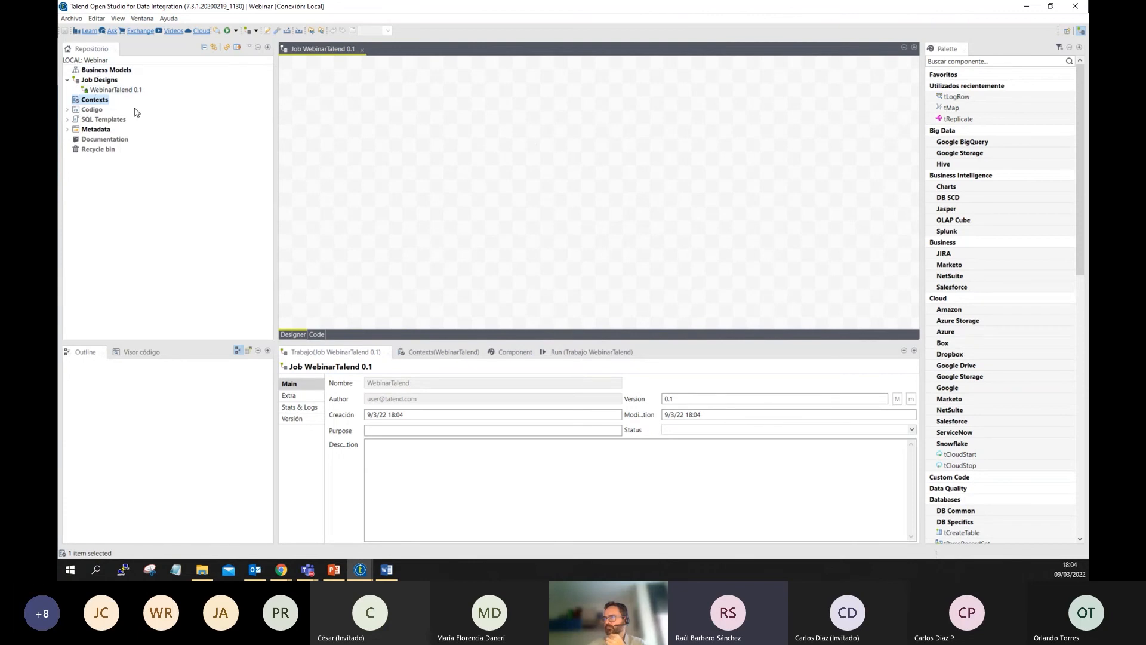
right_click(88, 100)
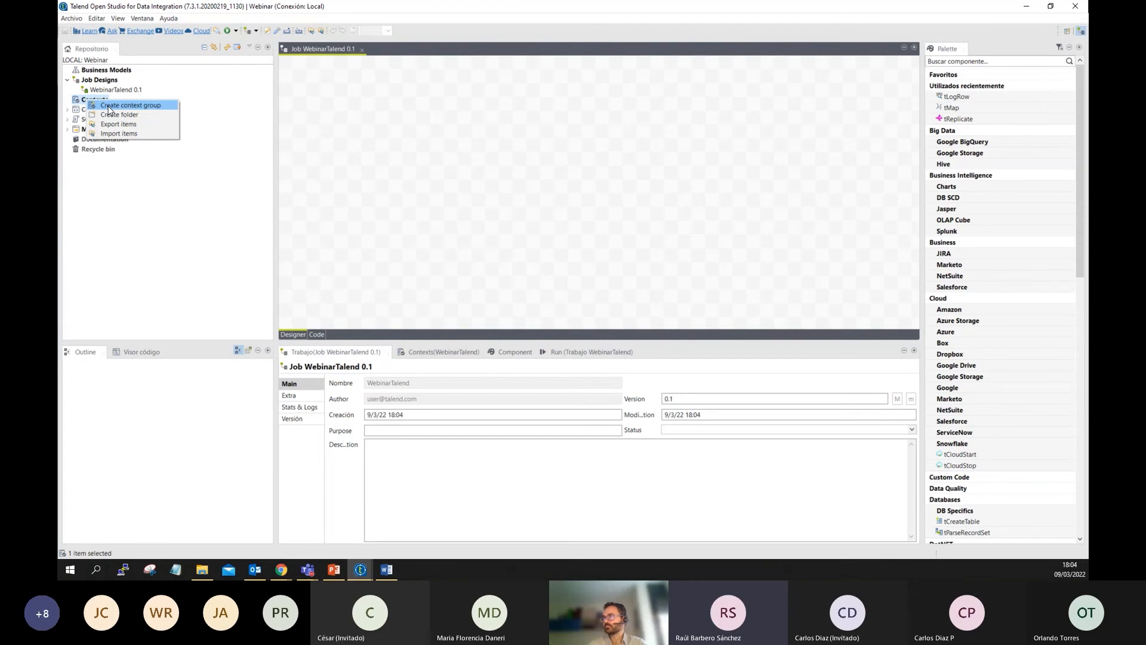
left_click(109, 106)
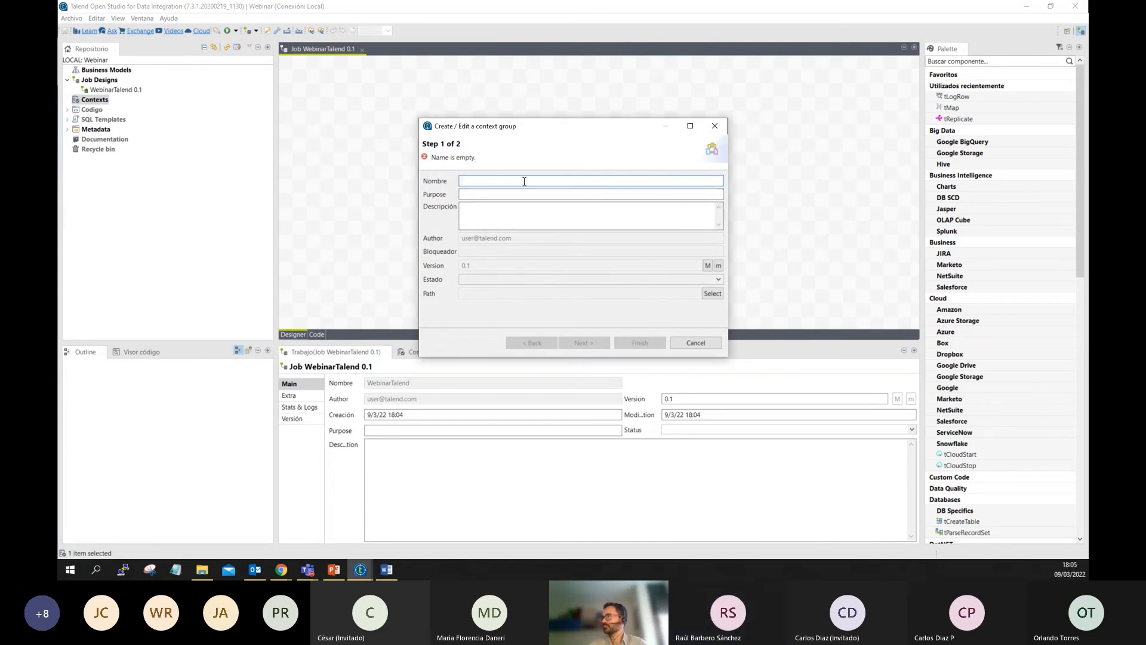
type("Talen")
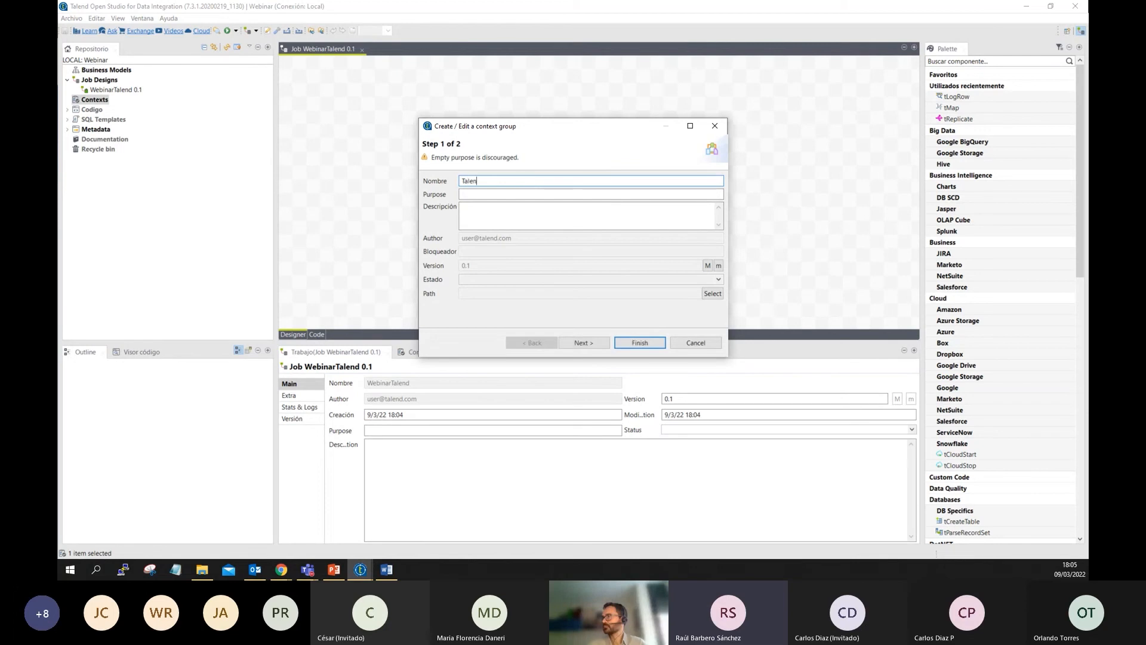
type("dWebinarContext")
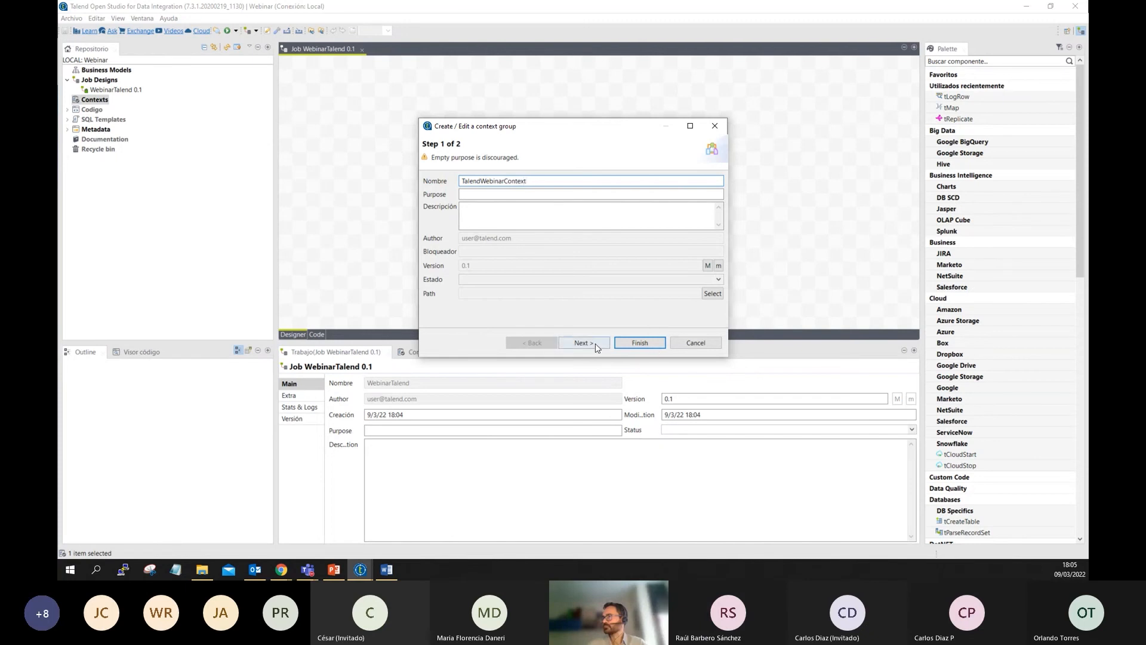
left_click(583, 343)
Widen the context group dialog on both sides and add three String variables
left_click_drag(728, 203, 812, 203)
left_click_drag(419, 185, 345, 186)
left_click(360, 287)
left_click(360, 287)
left_click(360, 287)
Name the first context variable User and keep its type as String
left_click(406, 210)
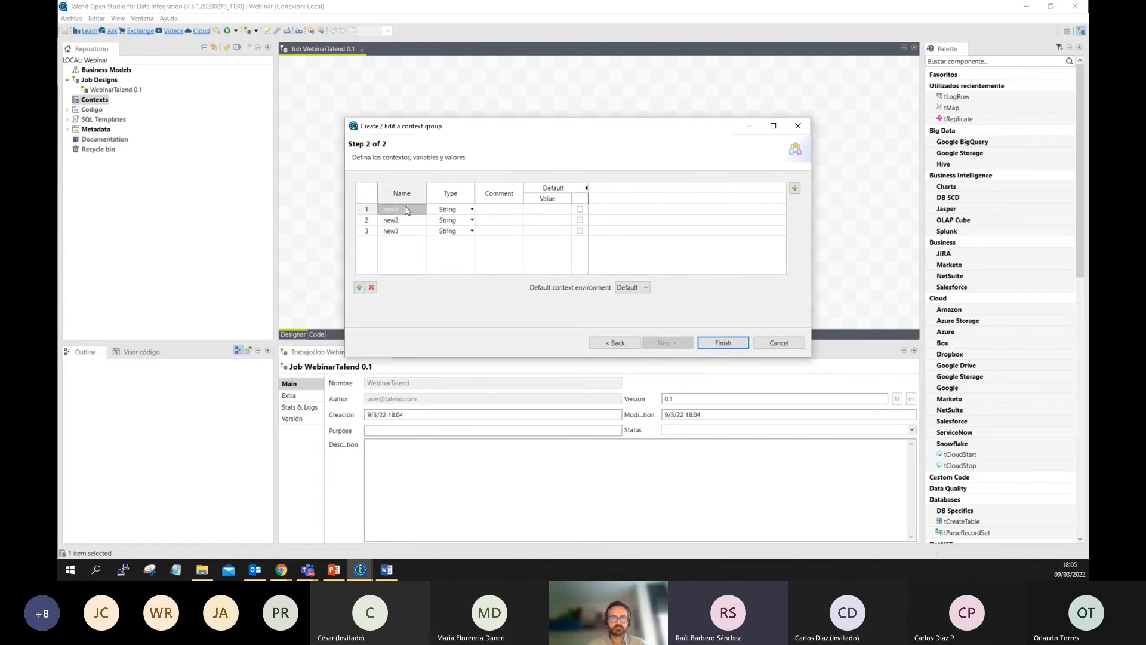
left_click(202, 569)
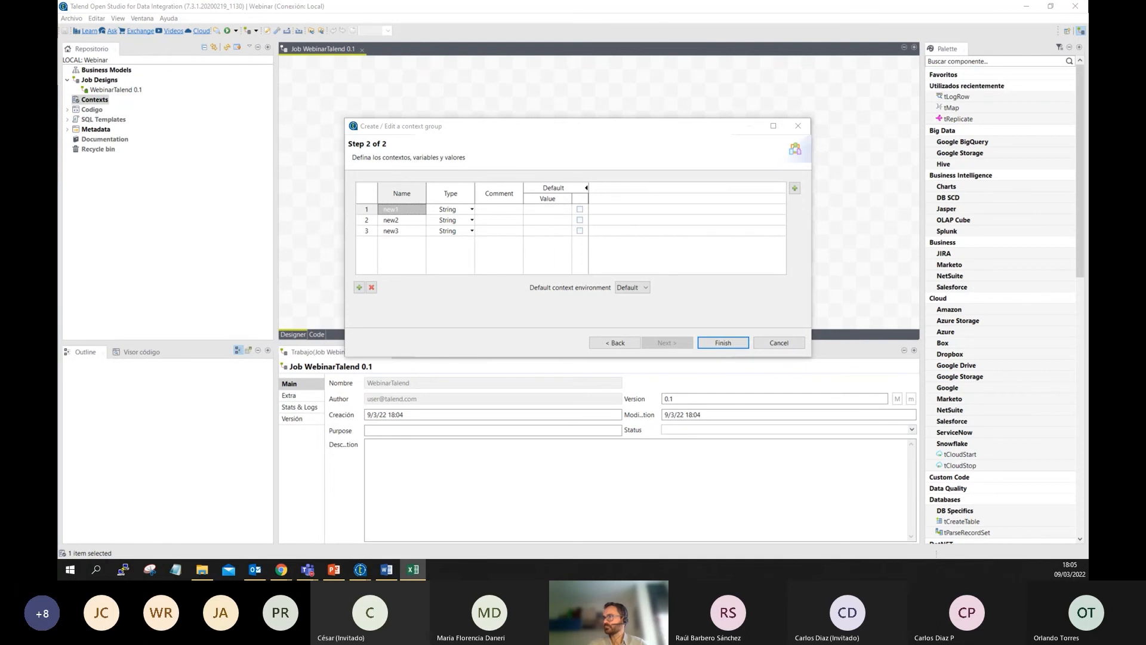
left_click(390, 208)
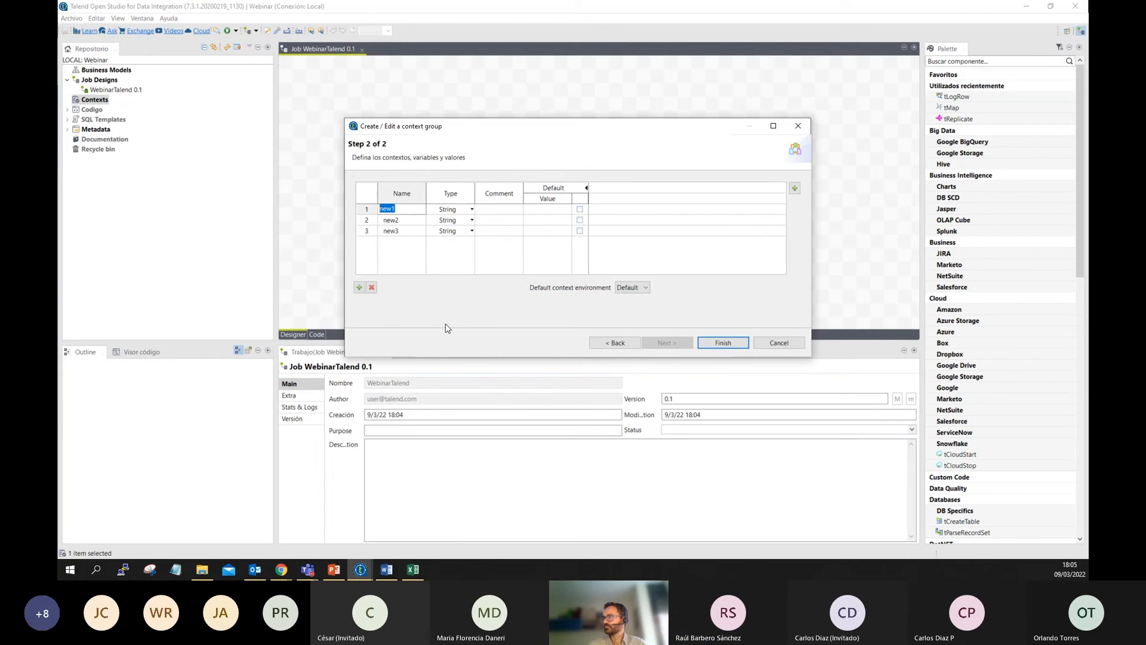
type("User")
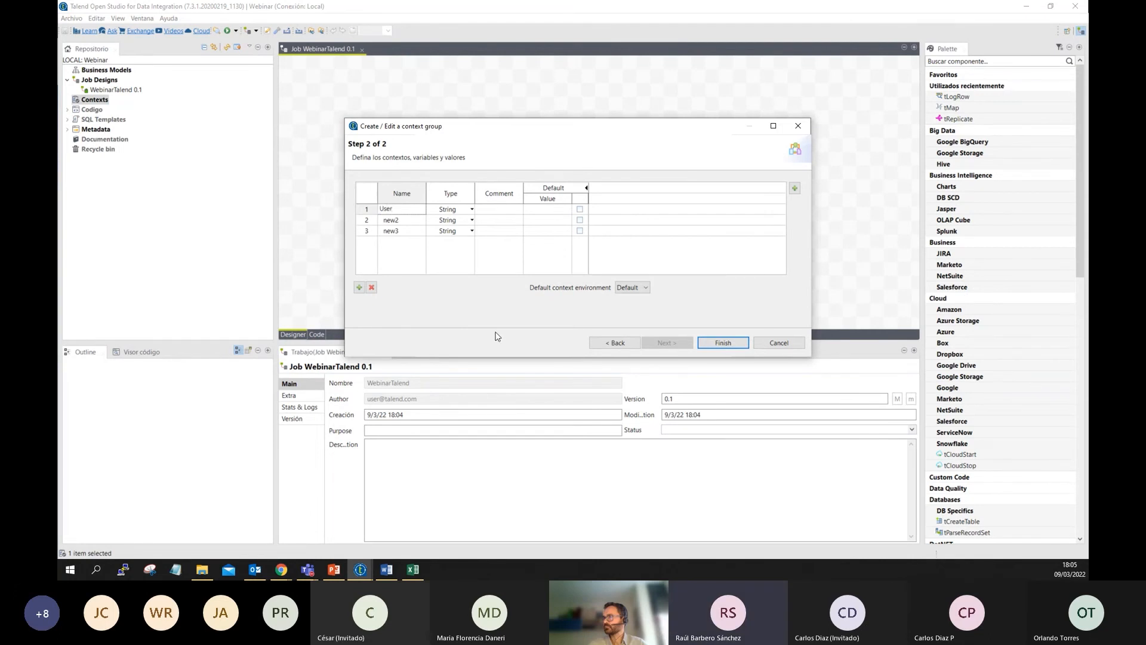
left_click(471, 209)
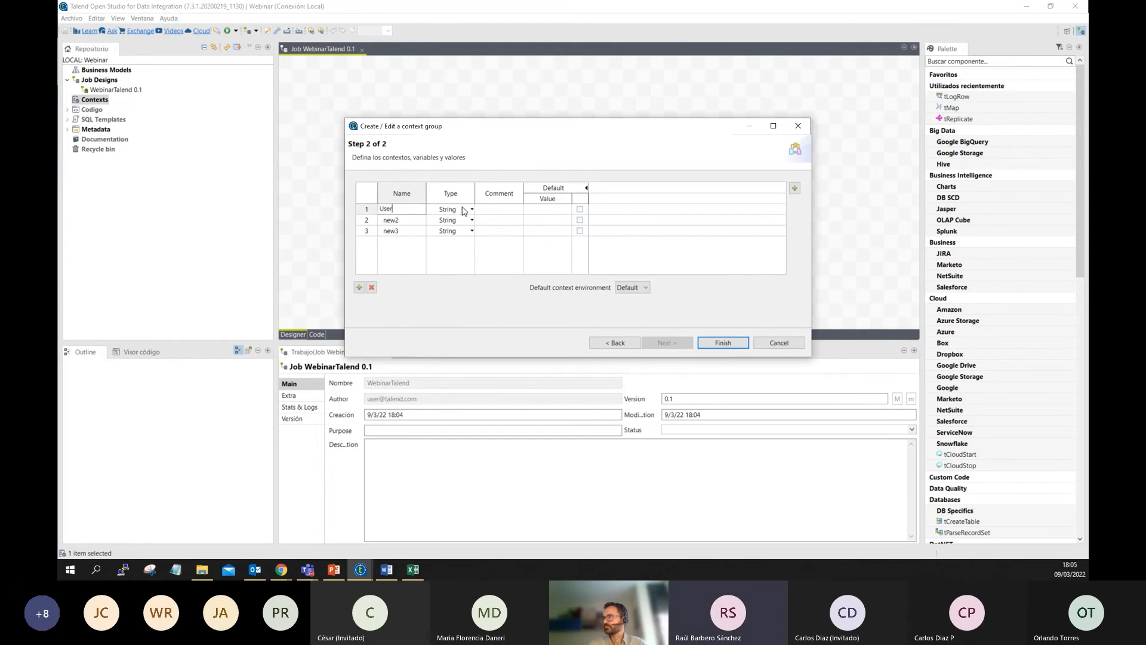
left_click(494, 209)
Name the second context variable Password and the third one Token
left_click(406, 219)
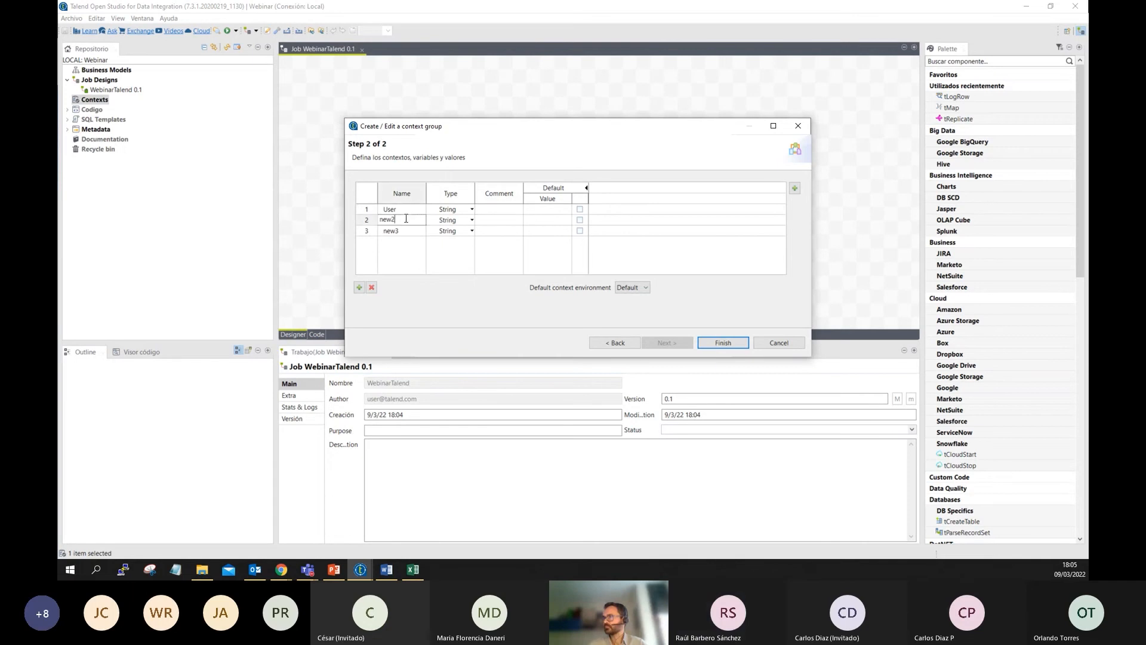
left_click(360, 569)
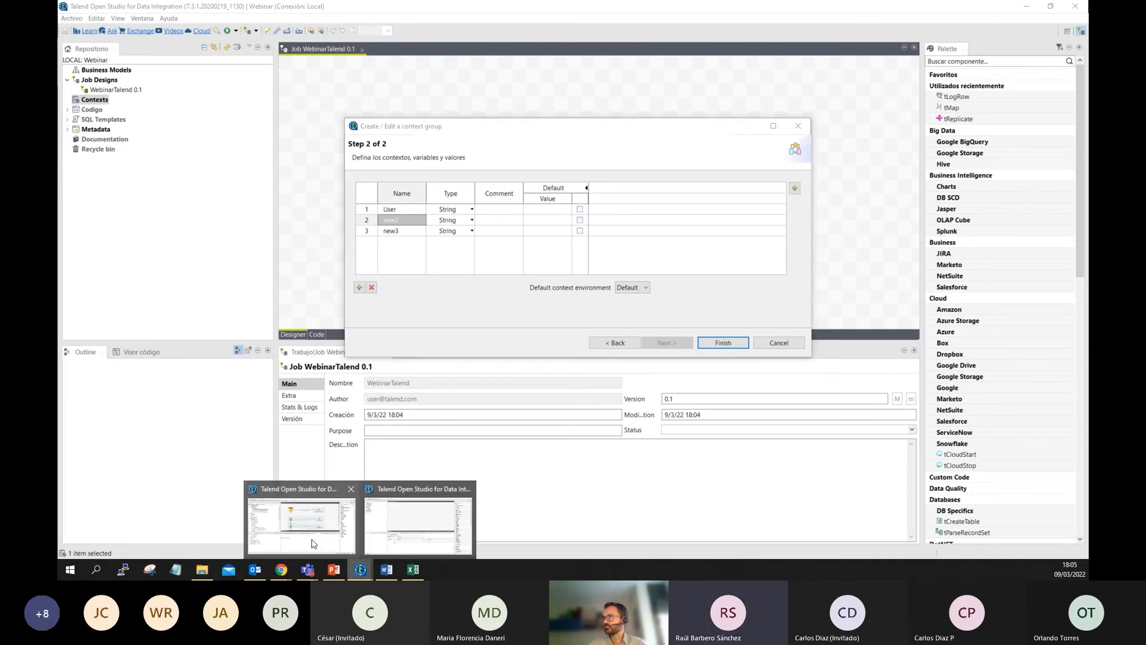
left_click(325, 538)
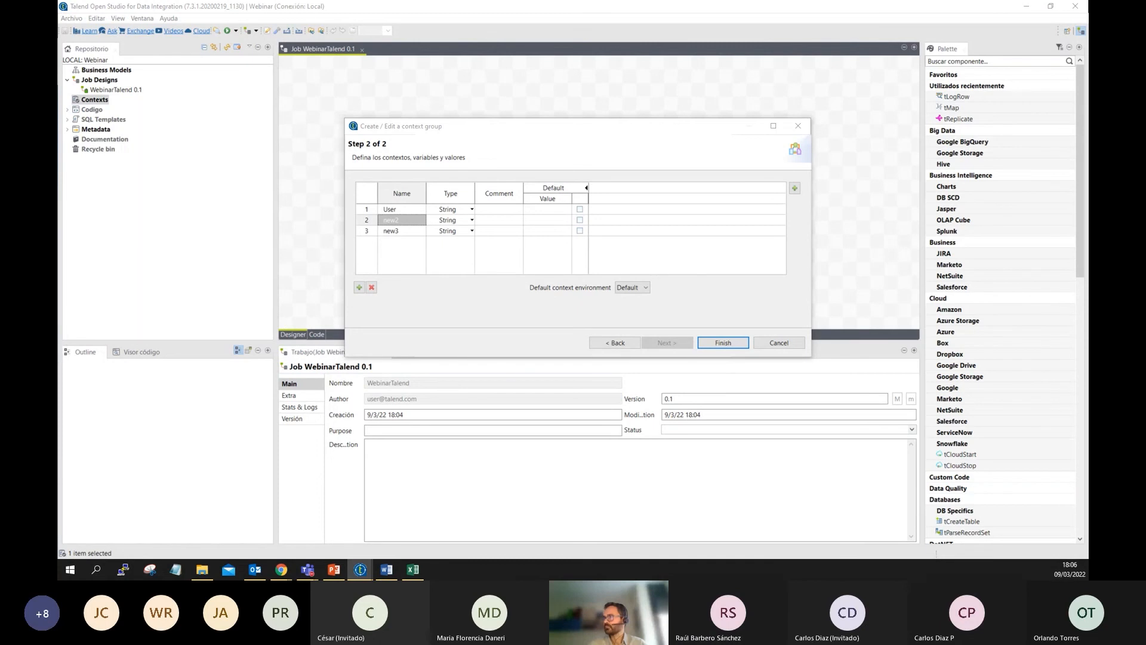
left_click(415, 219)
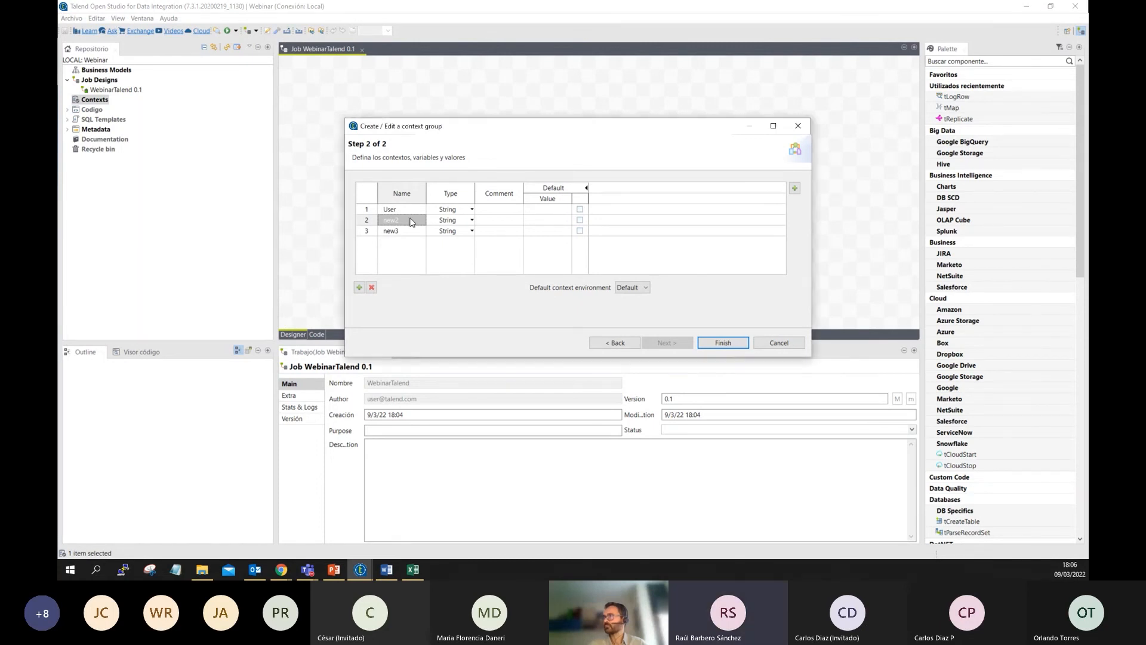
type("Password")
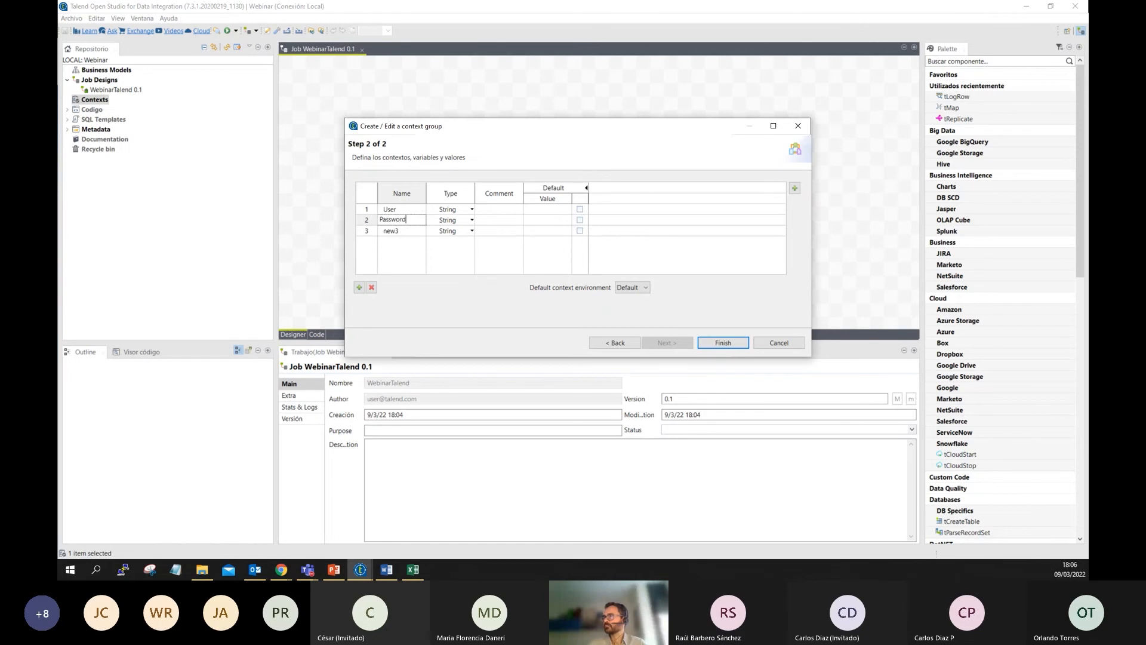
left_click(413, 231)
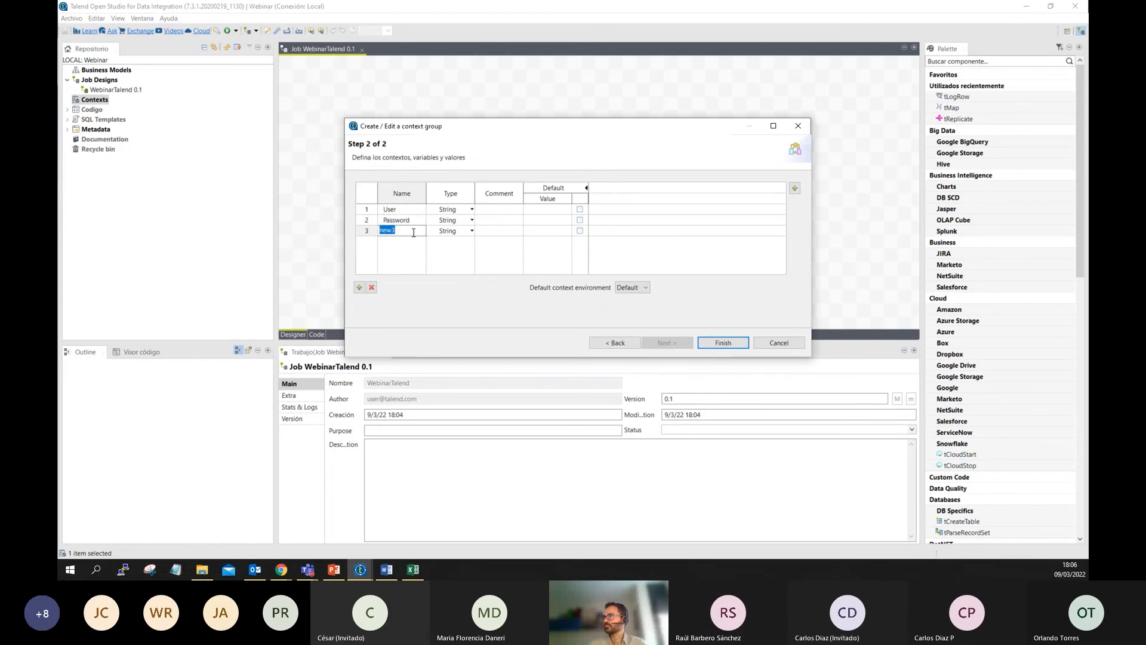
type("Toke")
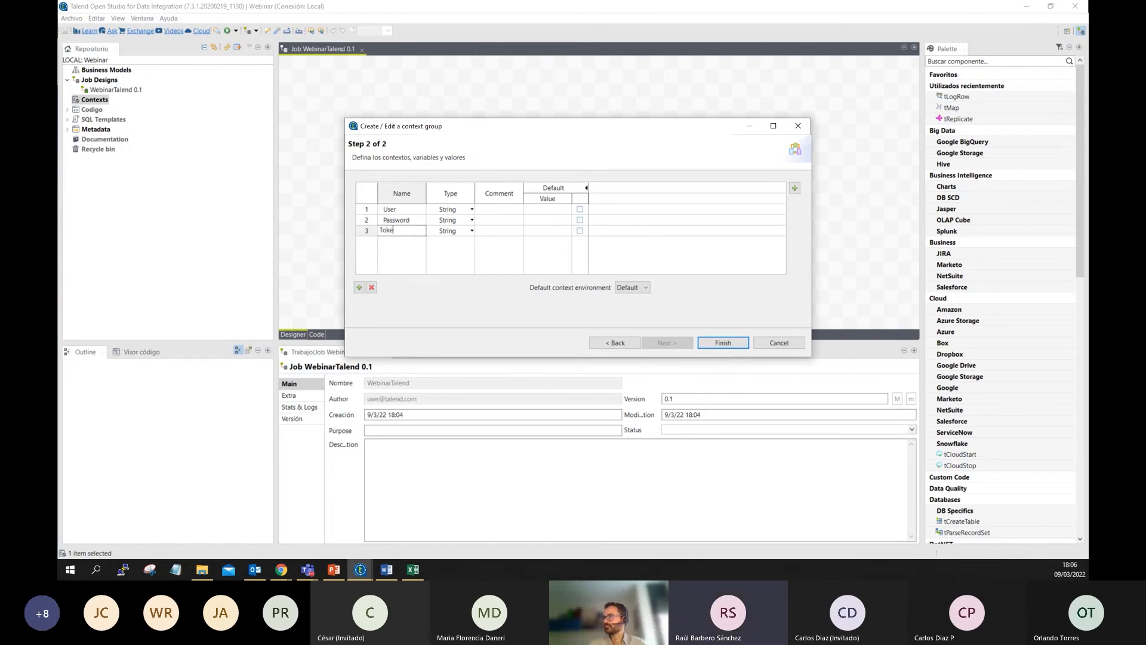
type("n")
Add a fourth context variable named PathFile
left_click(359, 287)
left_click(405, 243)
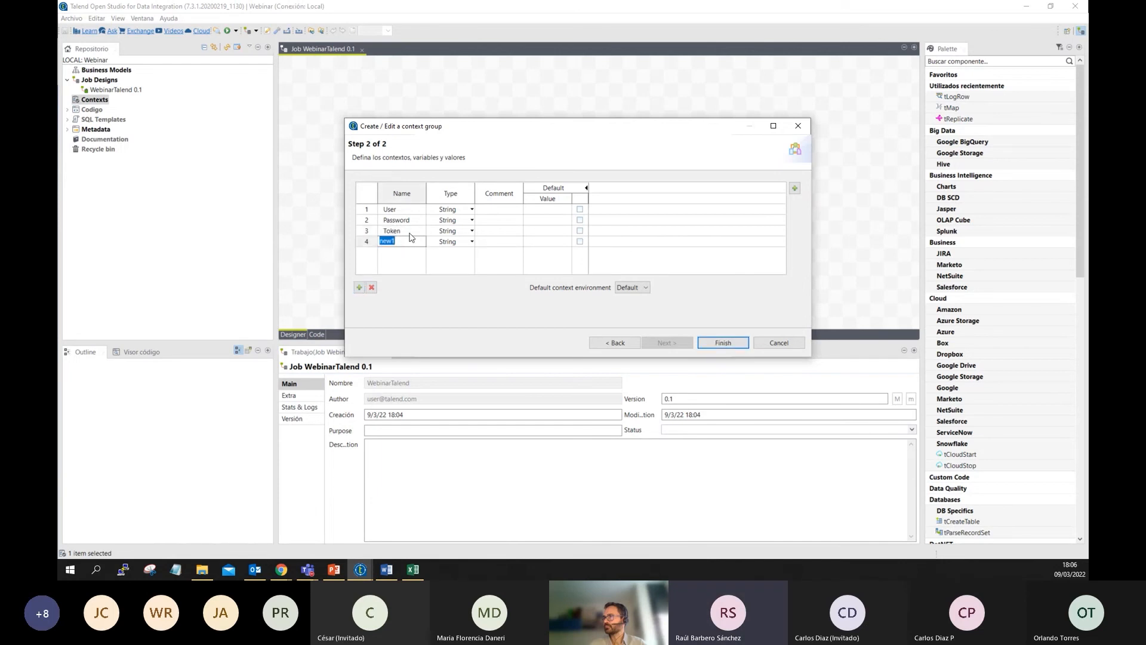
type("PathFile")
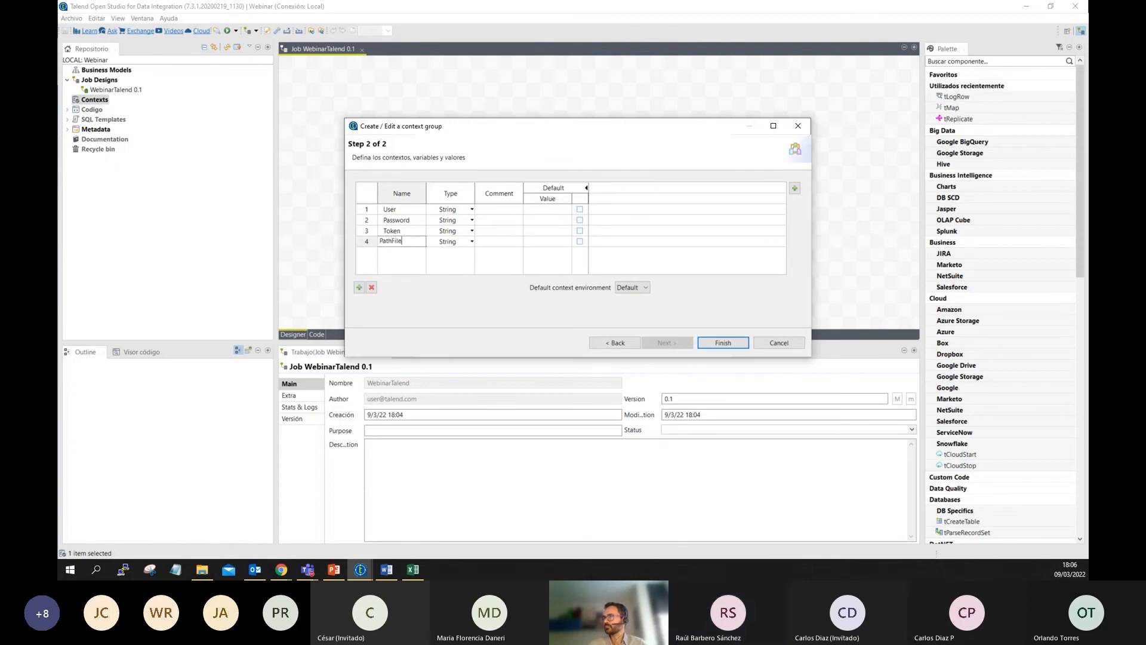
Change the type of the Password and Token variables to Password
left_click(461, 219)
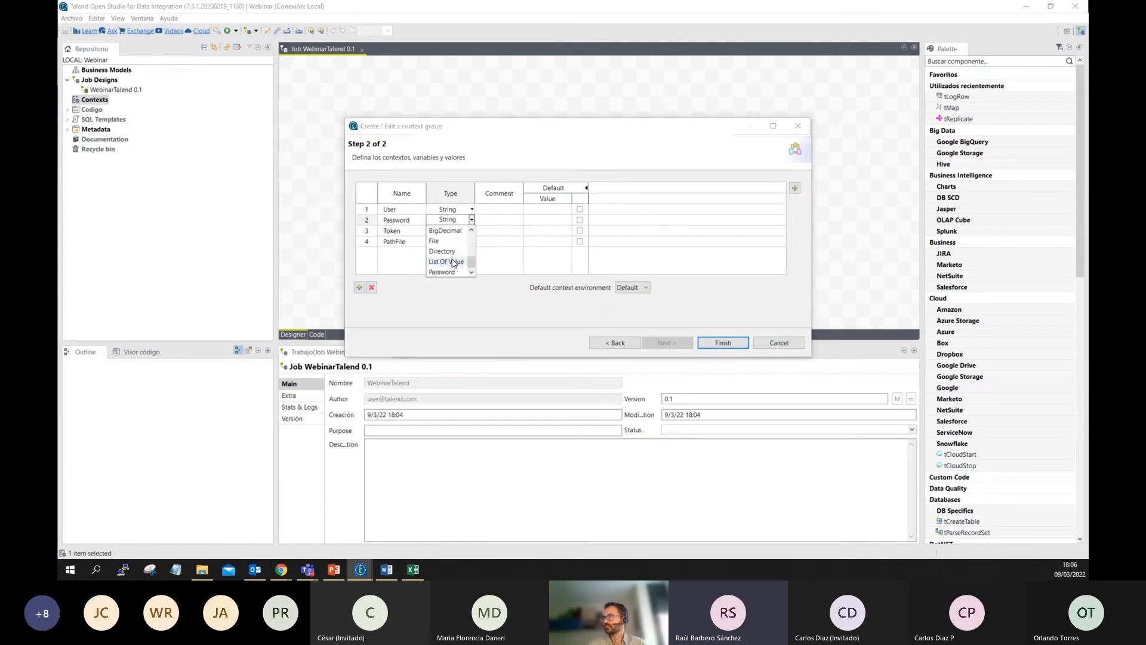
left_click(443, 272)
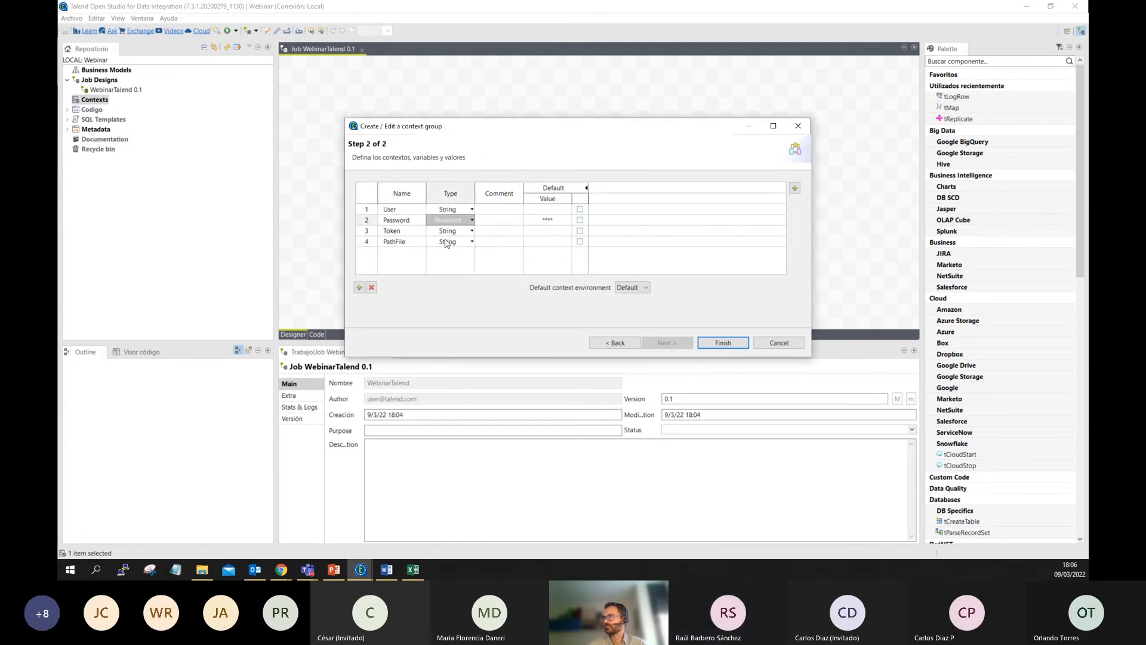
left_click(445, 232)
left_click(445, 283)
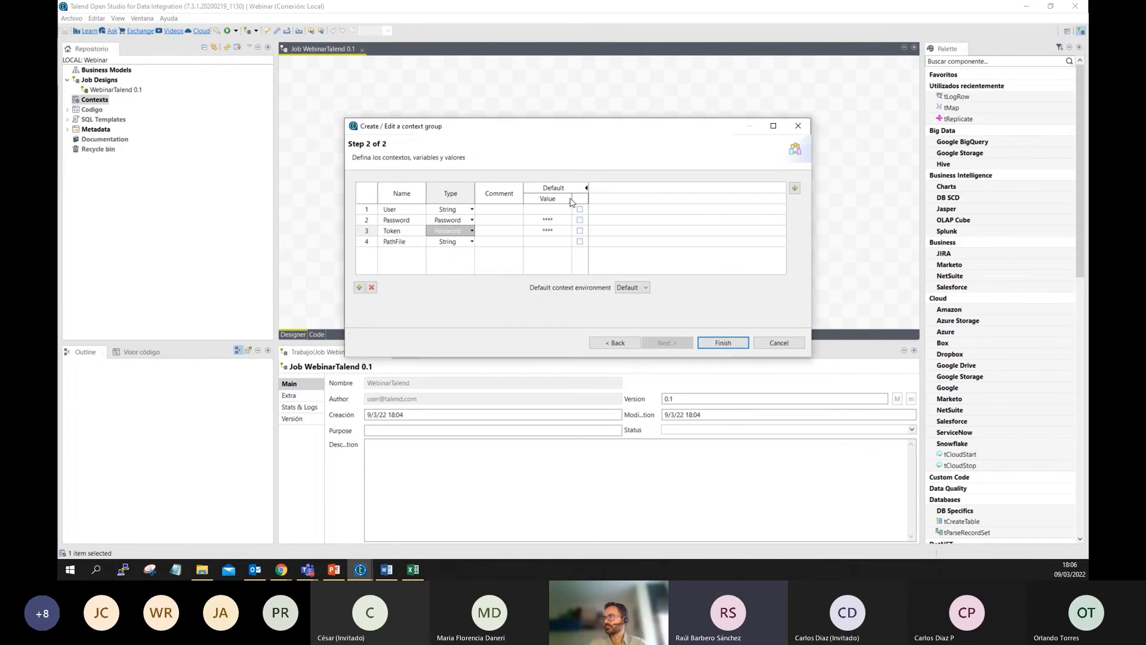
Widen the Default value column and paste the account's user e-mail from the Excel workbook as the User variable's value
left_click_drag(588, 185, 677, 185)
left_click_drag(572, 199, 624, 198)
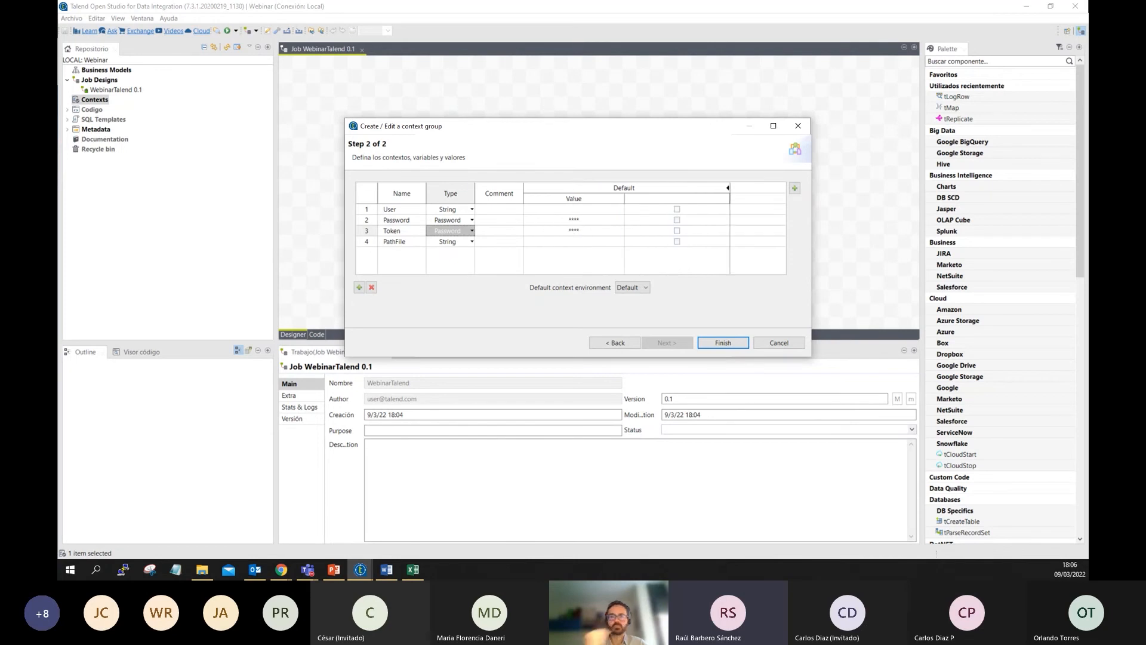
key("super+e")
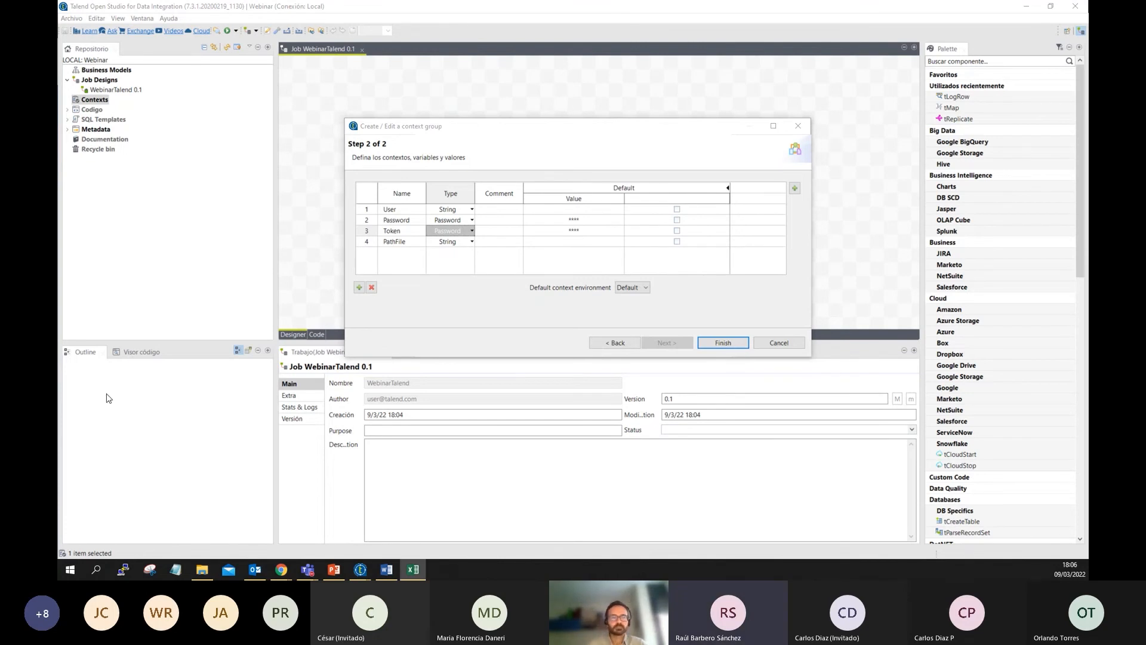
left_click(588, 208)
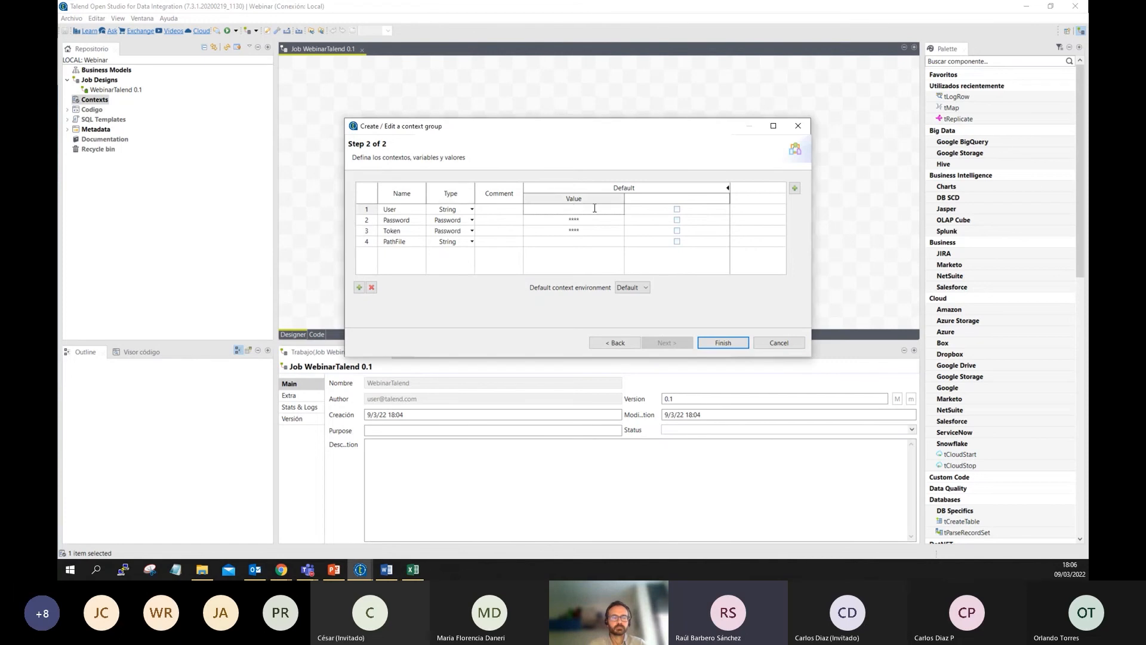
key("alt+Tab")
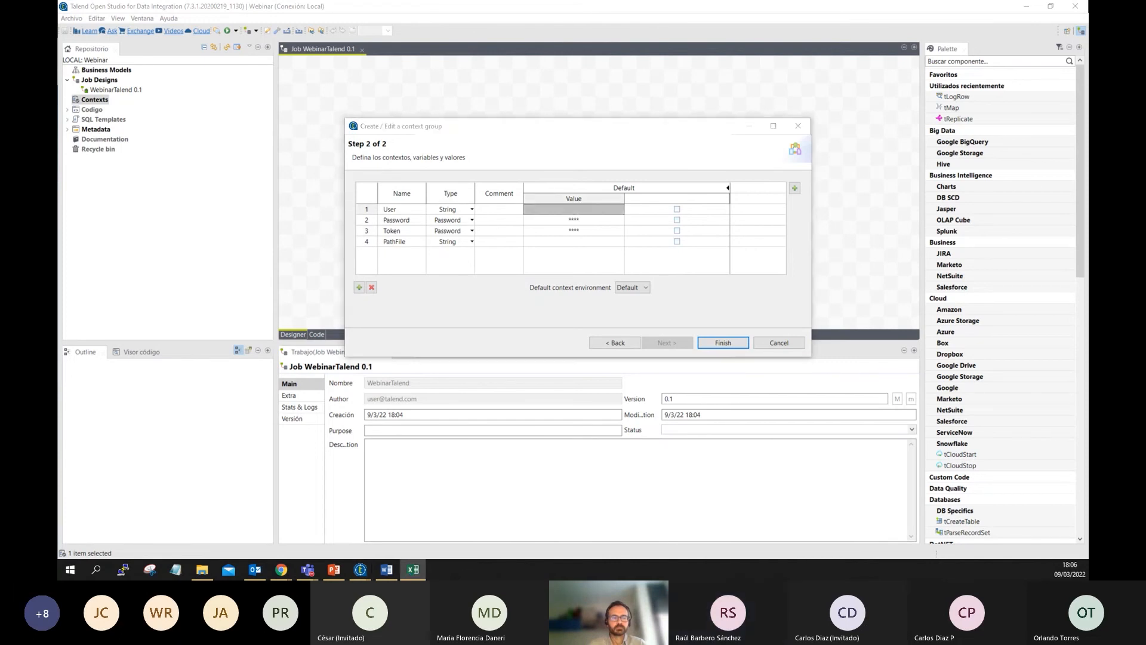
left_click(567, 212)
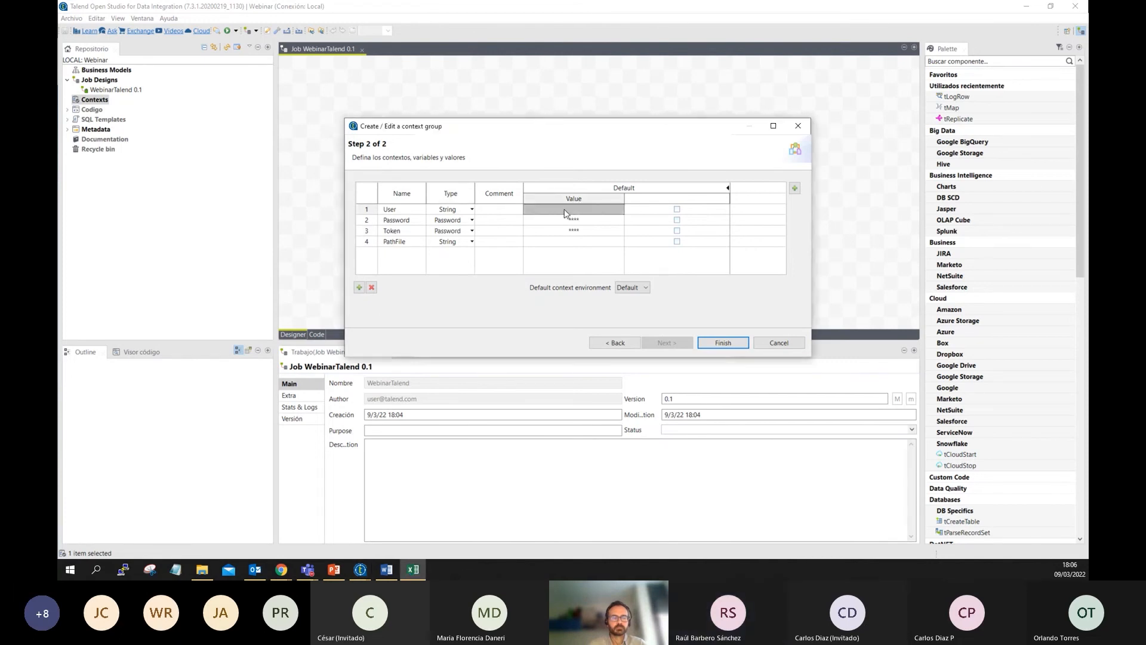
key("ctrl+v")
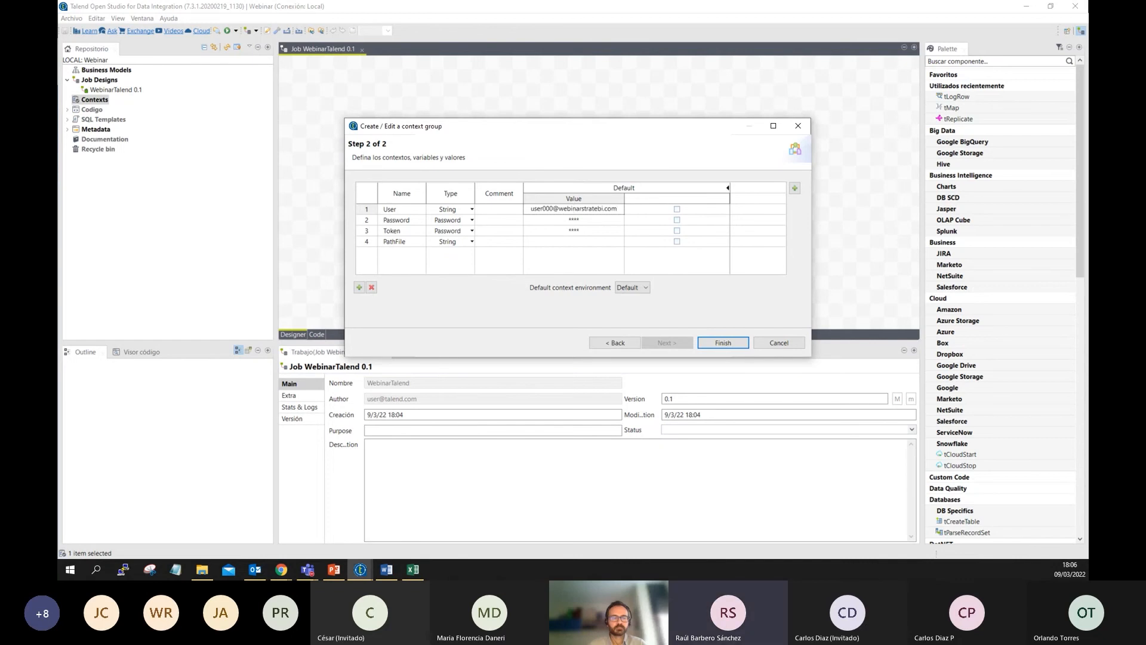
Switch to the Excel workbook to get the next context variable's value
key("alt+Tab")
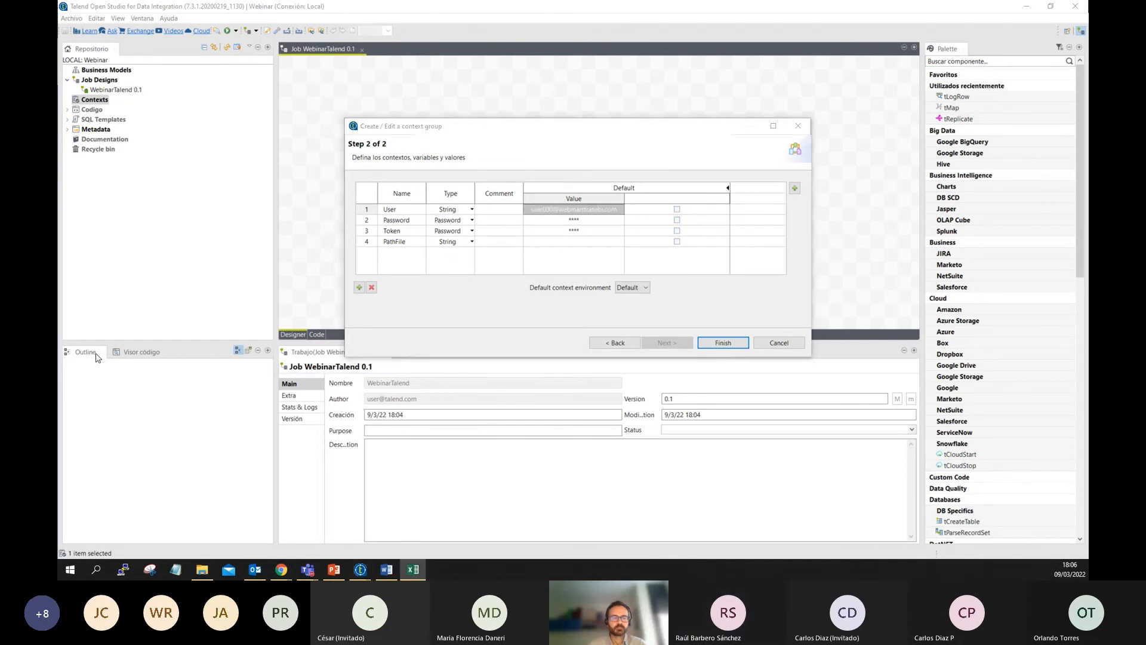
Enter the account password and the security token as default values of the Password and Token context variables
left_click(575, 220)
key("ctrl+v")
key("alt+Tab")
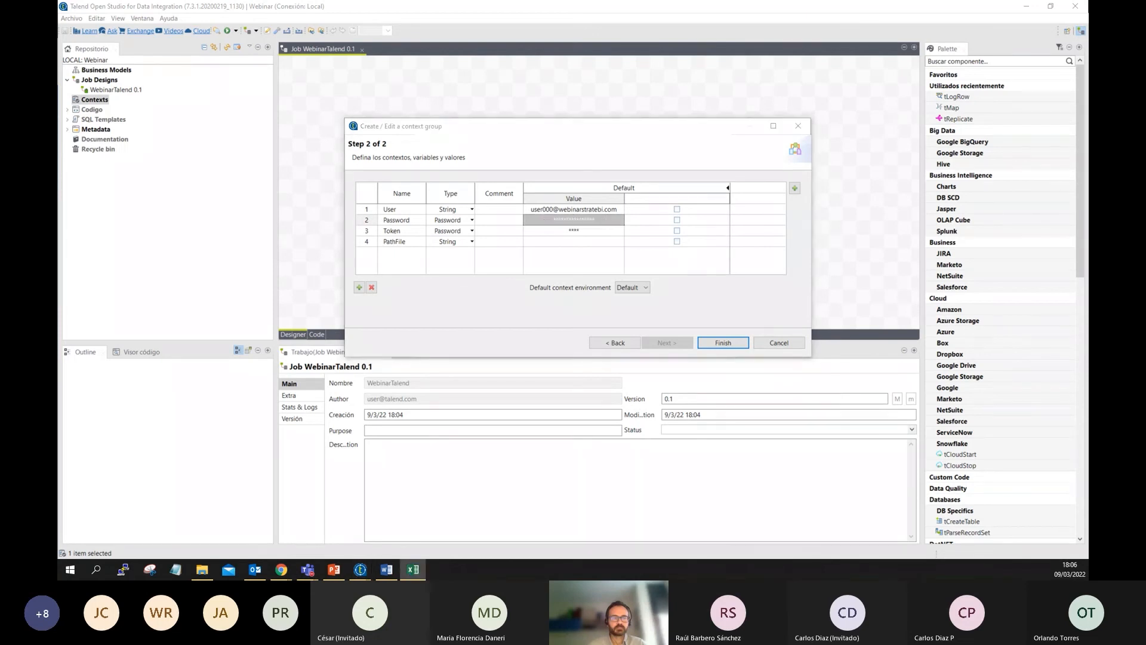
left_click(572, 231)
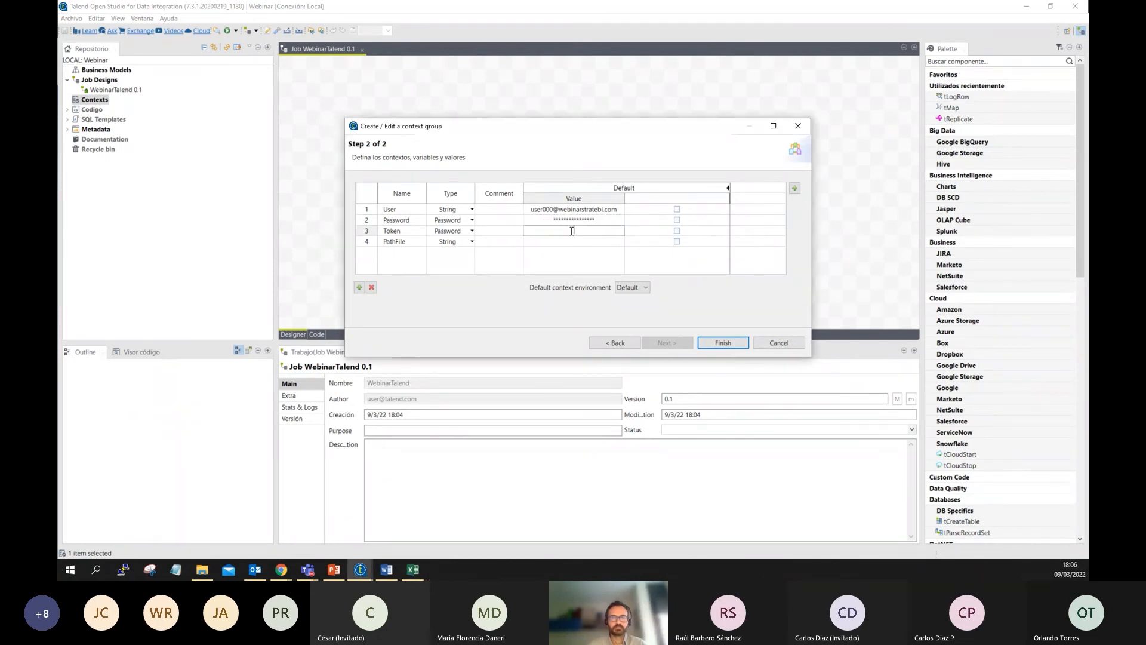
key("ctrl+v")
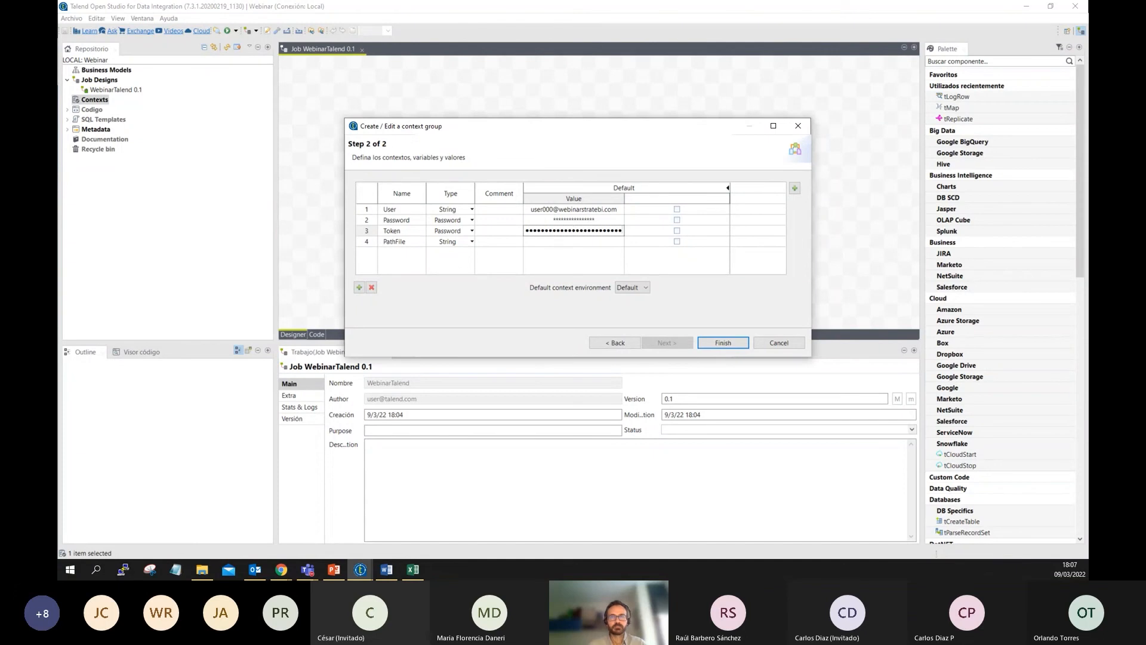
Paste the webinar2022 folder path as the PathFile value, with forward slashes before and after webinarTalend and at the end
key("alt+Tab")
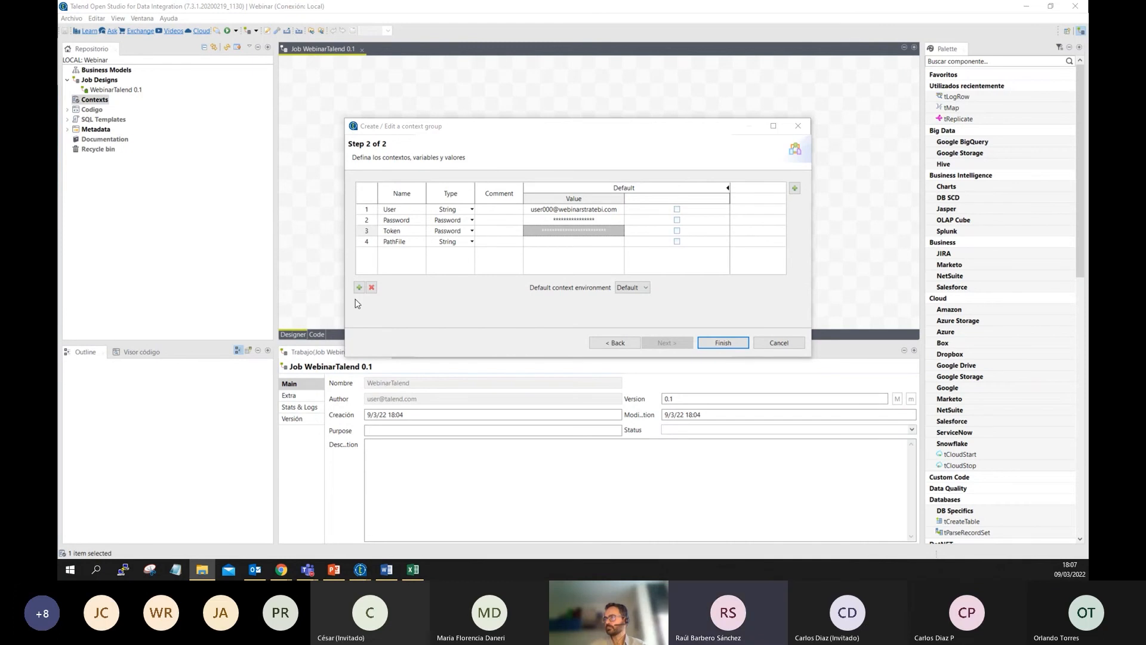
left_click(546, 241)
left_click(547, 242)
key("ctrl+v")
left_click(588, 240)
key("BackSpace")
type("/")
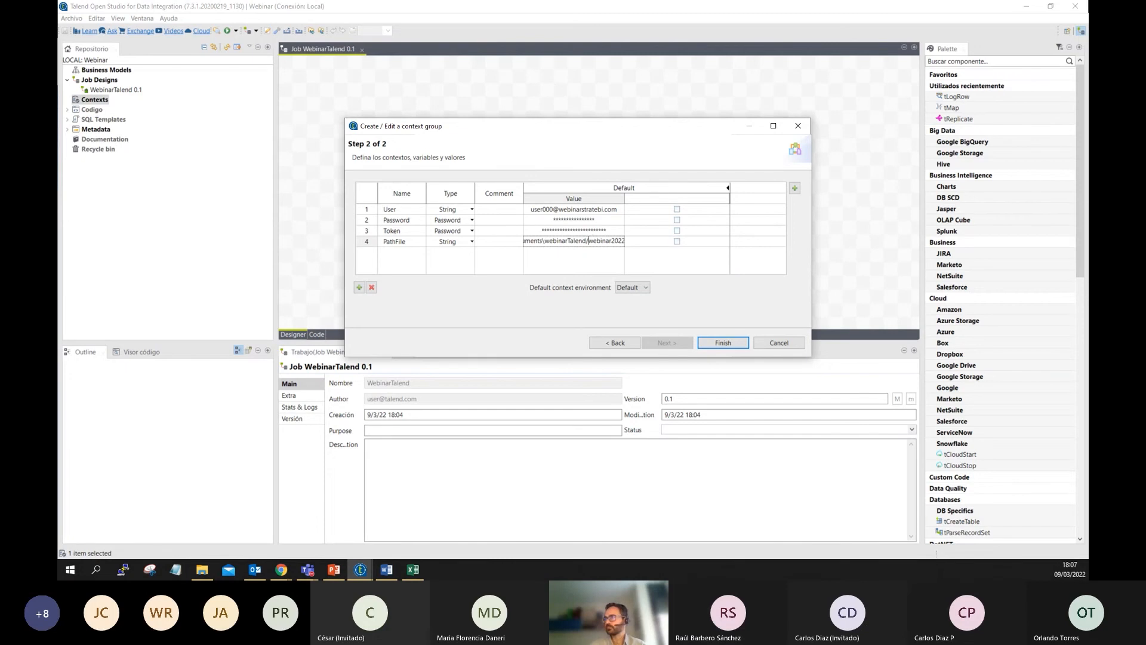
key("End")
type("/")
left_click(543, 240)
key("BackSpace")
type("/")
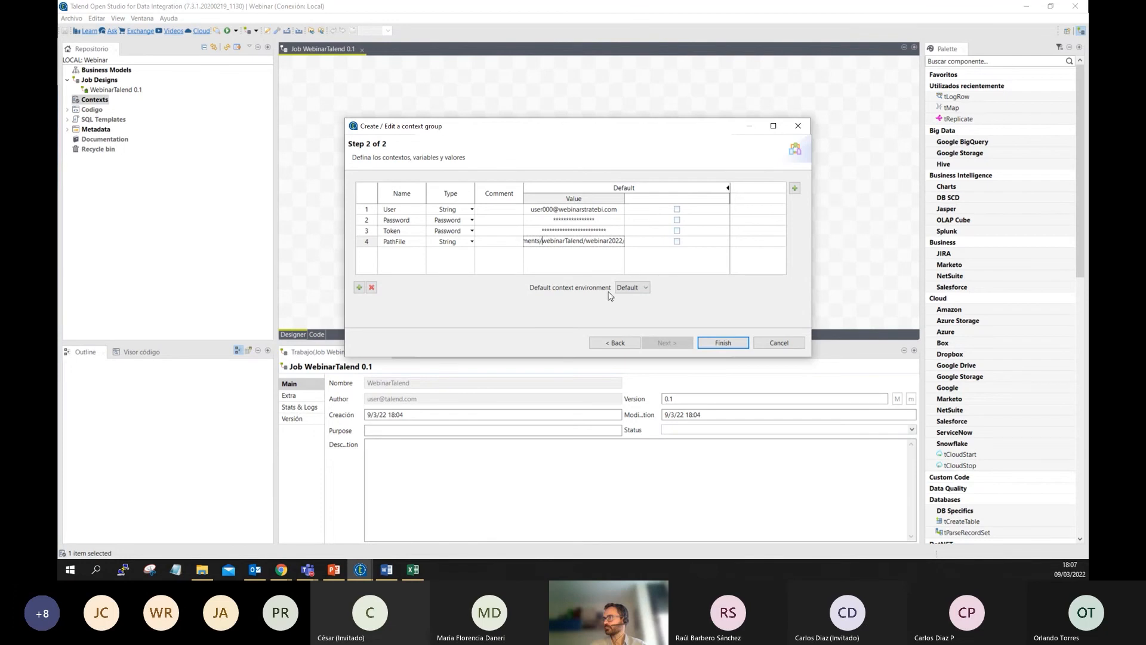
Replace the remaining backslashes so PathFile reads C:/Users/Stratebi/Documents/webinarTalend/webinar2022/, and finish the context group
left_click_drag(541, 241, 524, 245)
left_click(577, 238)
key("BackSpace")
type("/")
left_click(537, 241)
key("BackSpace")
type("/Users/Stratebi/Documents/webi")
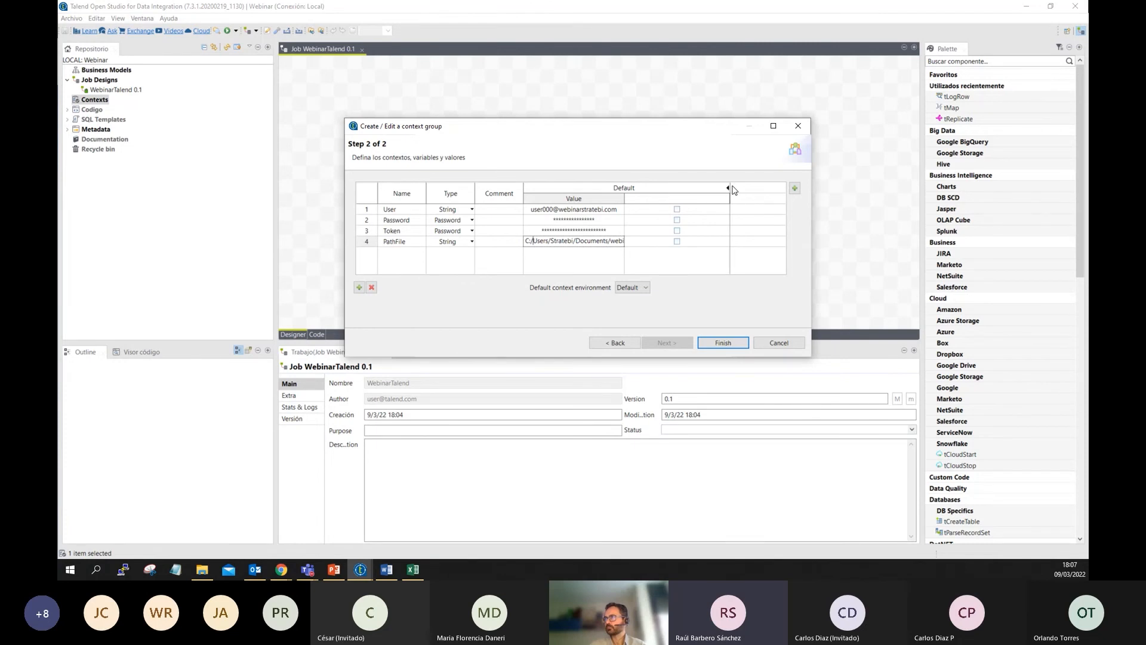
left_click(632, 290)
left_click(633, 296)
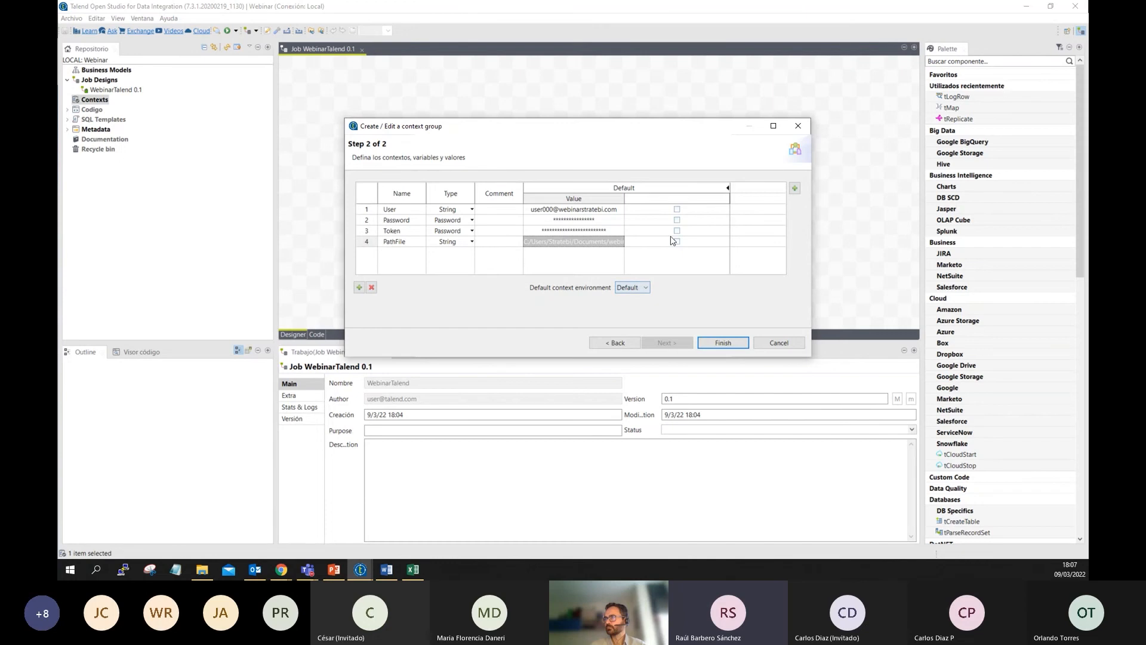
left_click(603, 244)
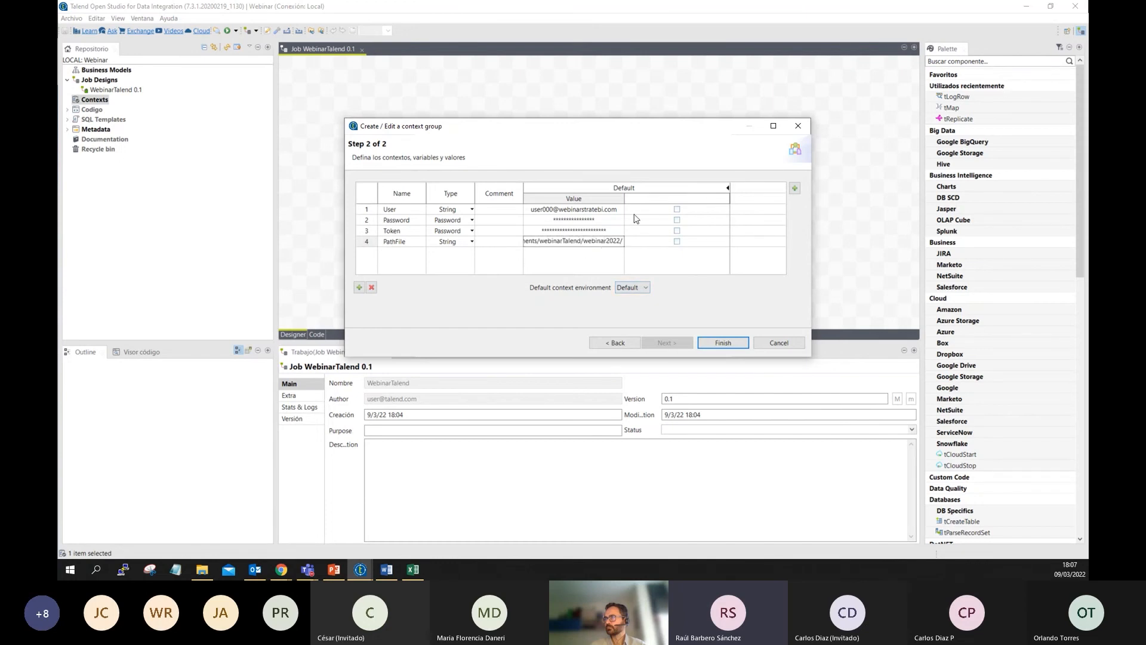
left_click(719, 342)
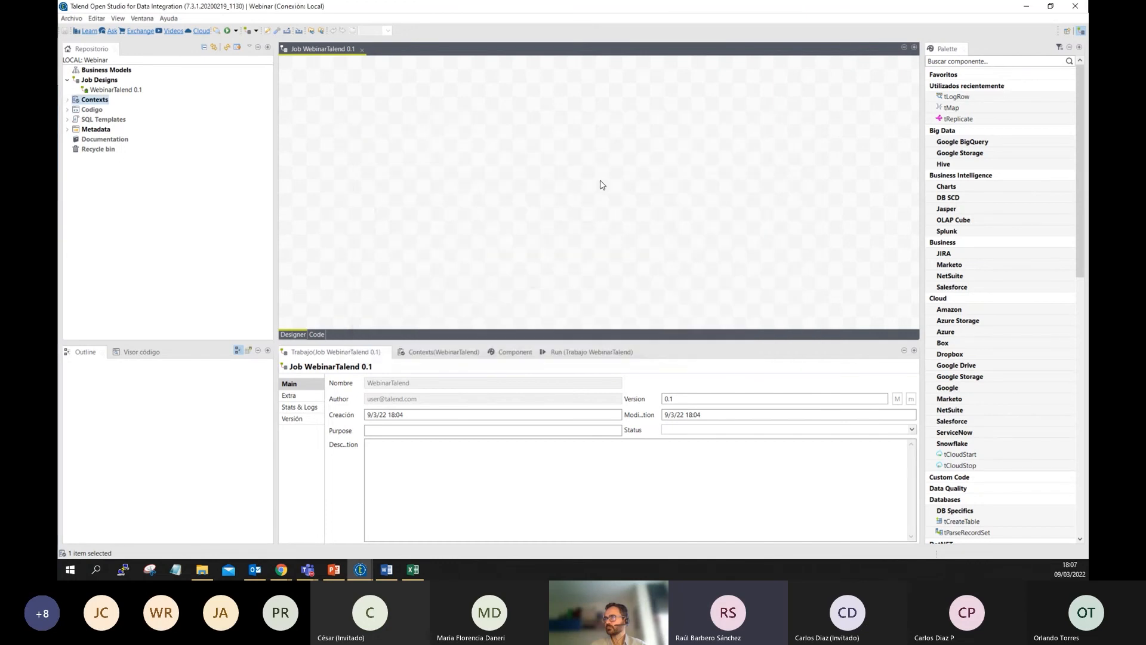
Add all TalendWebinarContext variables to the WebinarTalend job and select Default as its run context
left_click(442, 352)
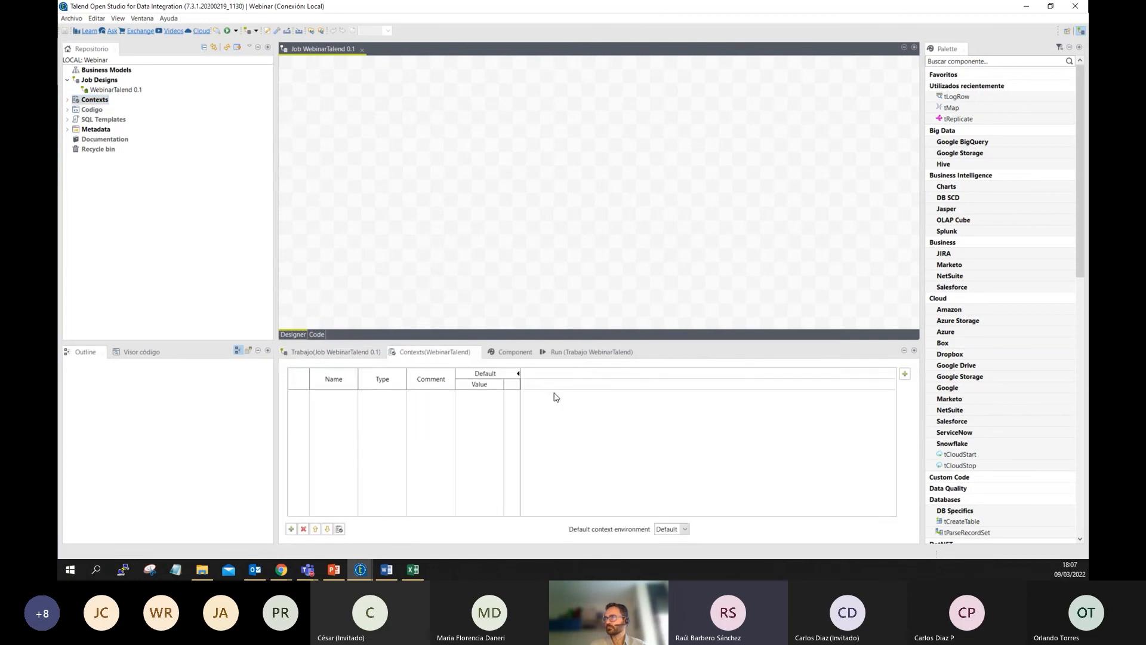
left_click(576, 353)
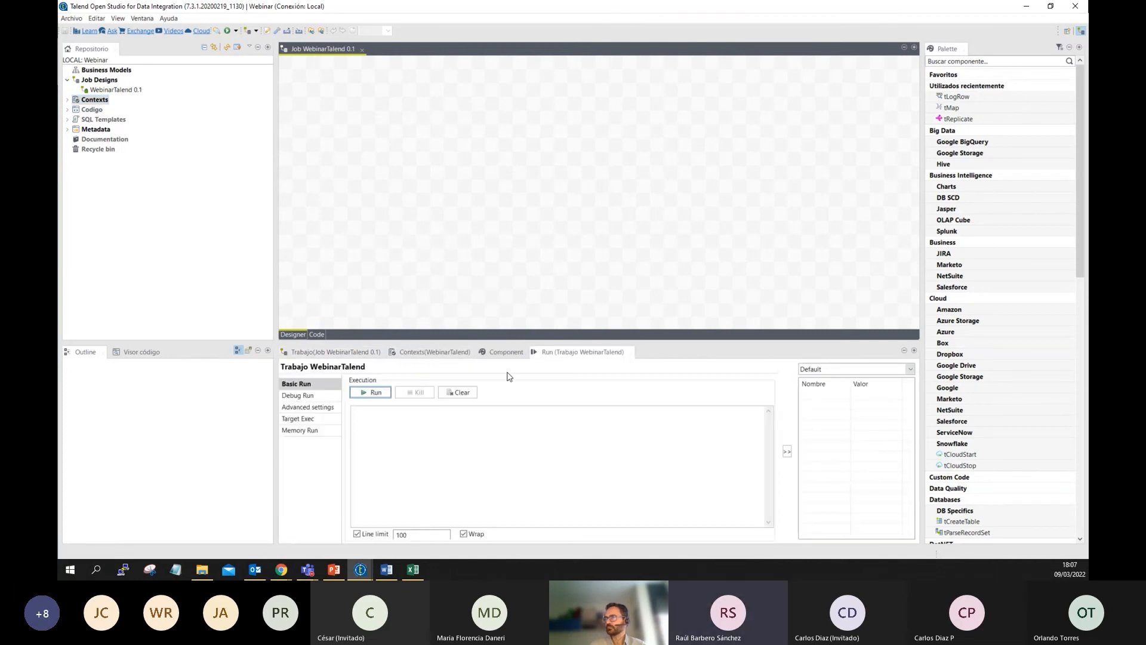
left_click(836, 369)
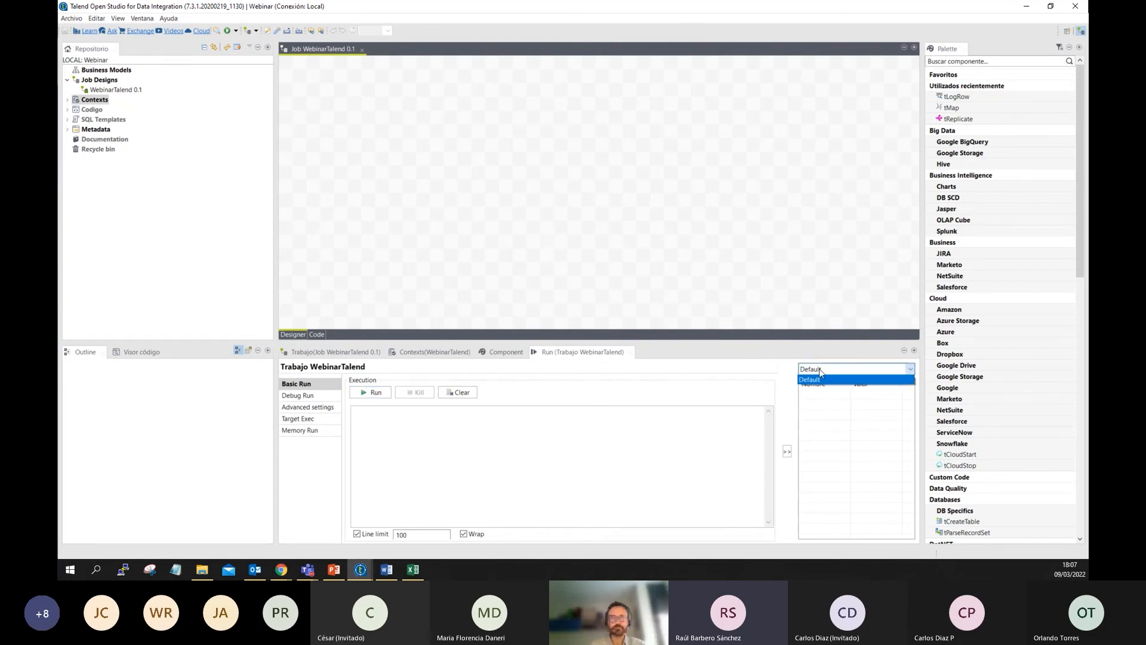
left_click(67, 100)
left_click(67, 100)
left_click(90, 110)
left_click_drag(123, 121, 504, 247)
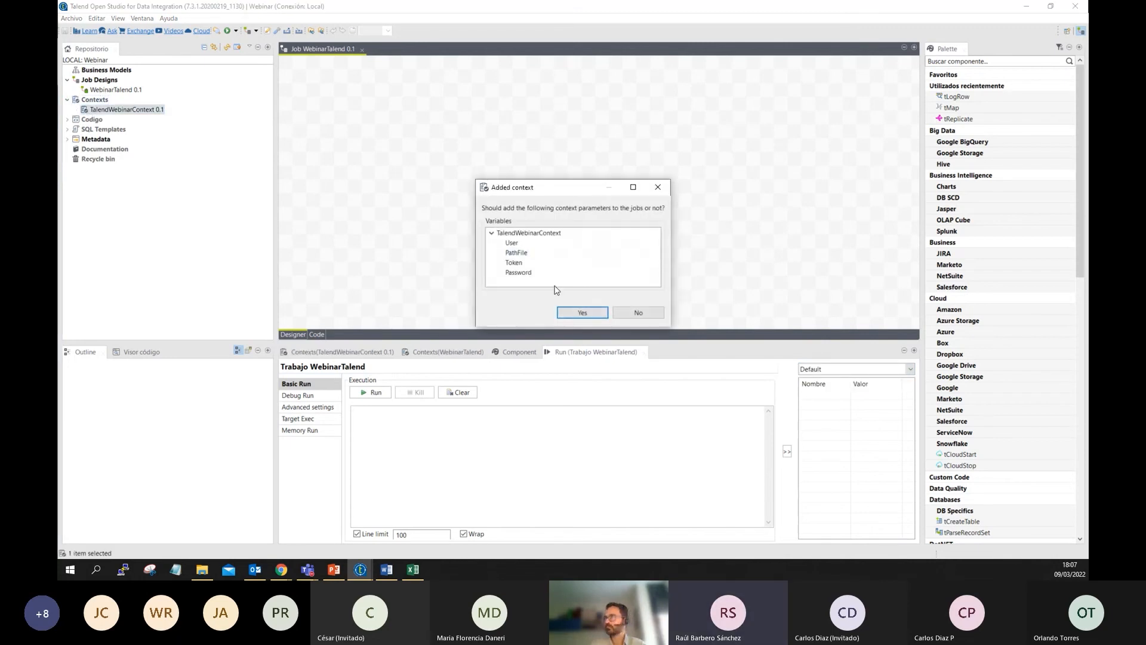
left_click(584, 309)
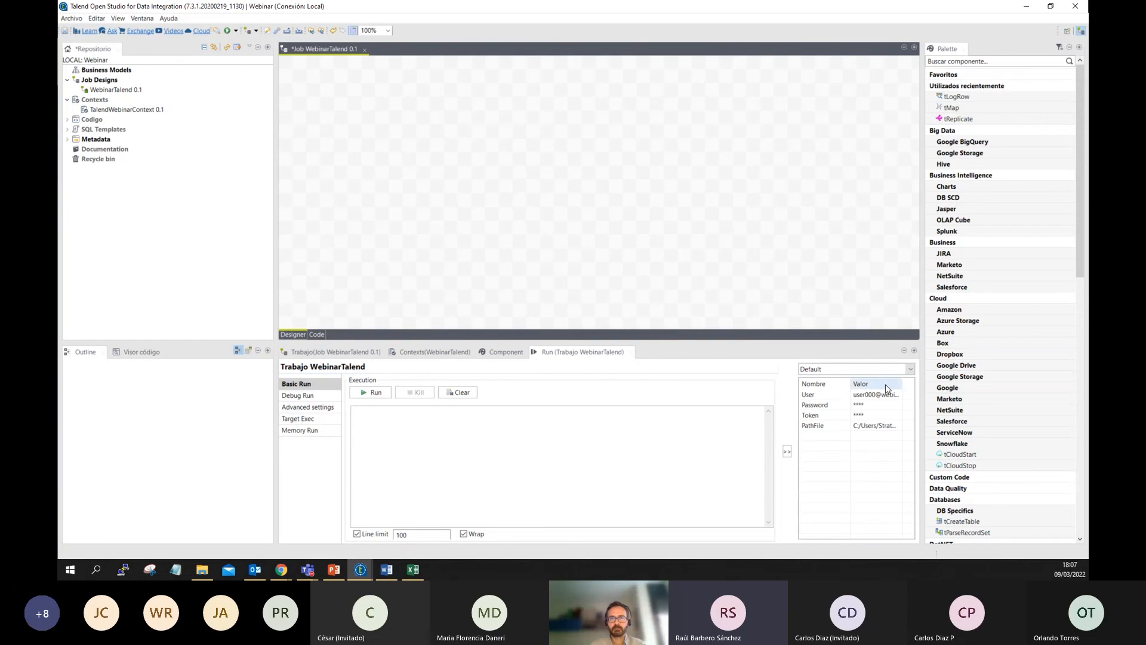
left_click(834, 370)
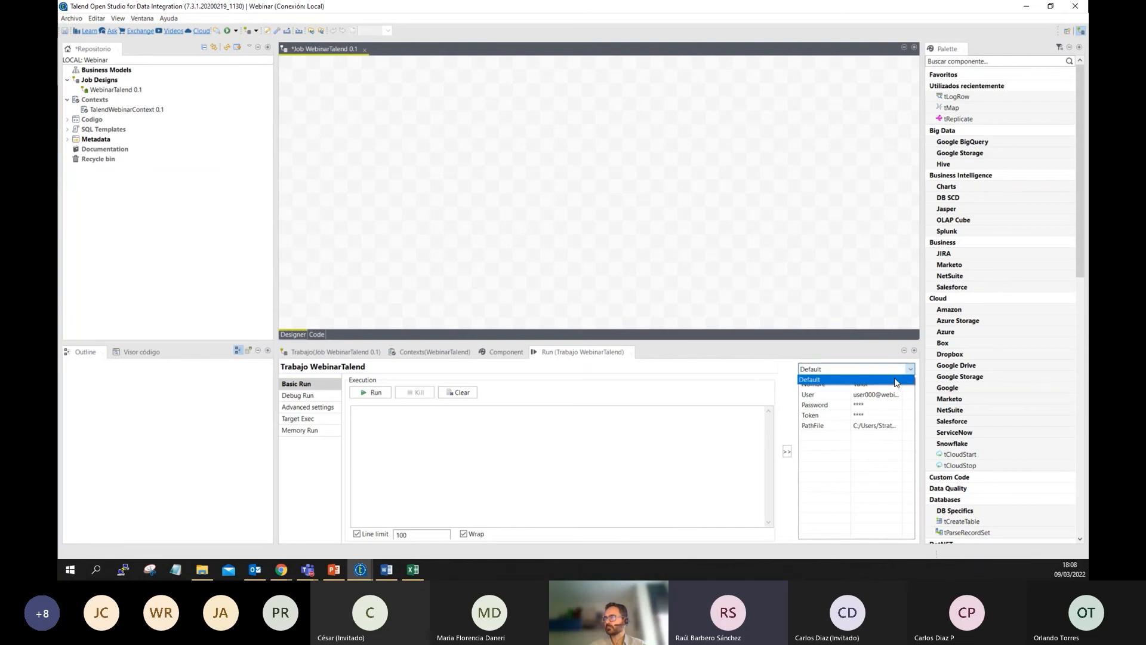
left_click(849, 380)
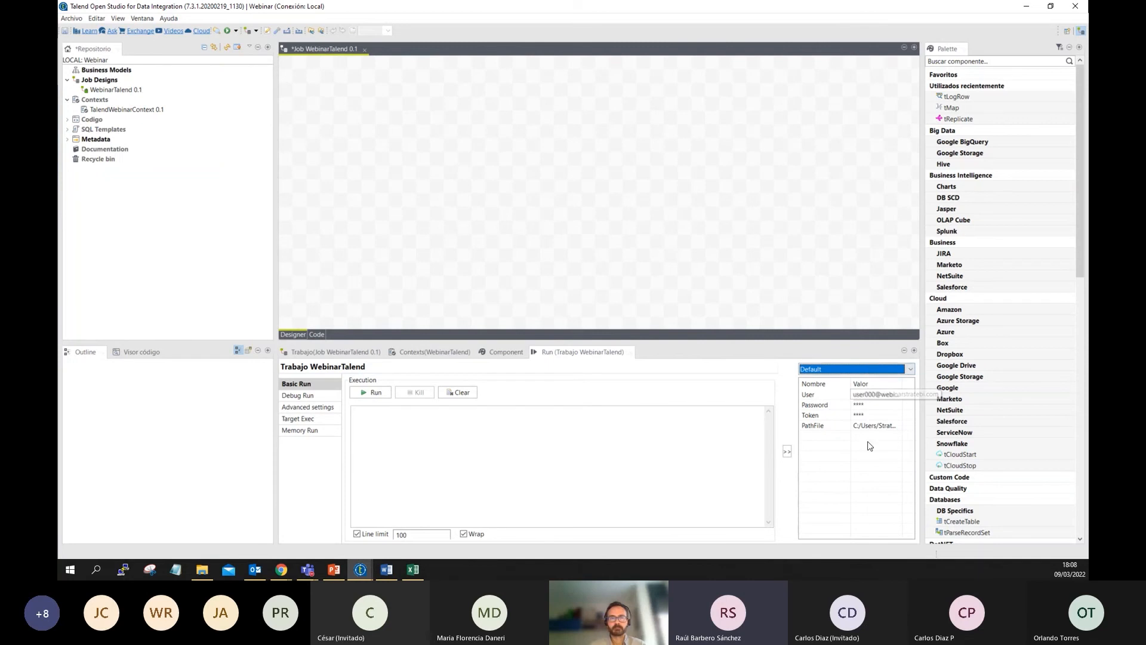
Create a new Salesforce connection in the repository metadata and name it SalesforceConnection
left_click(66, 140)
scroll(119, 155, "down", 1)
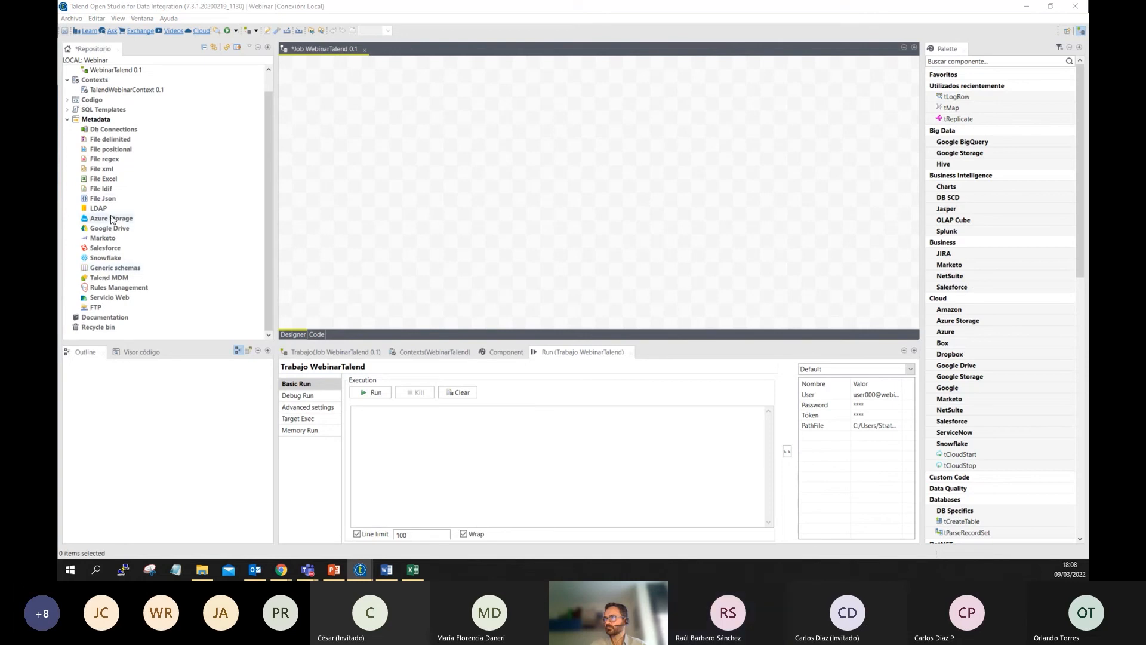
right_click(108, 246)
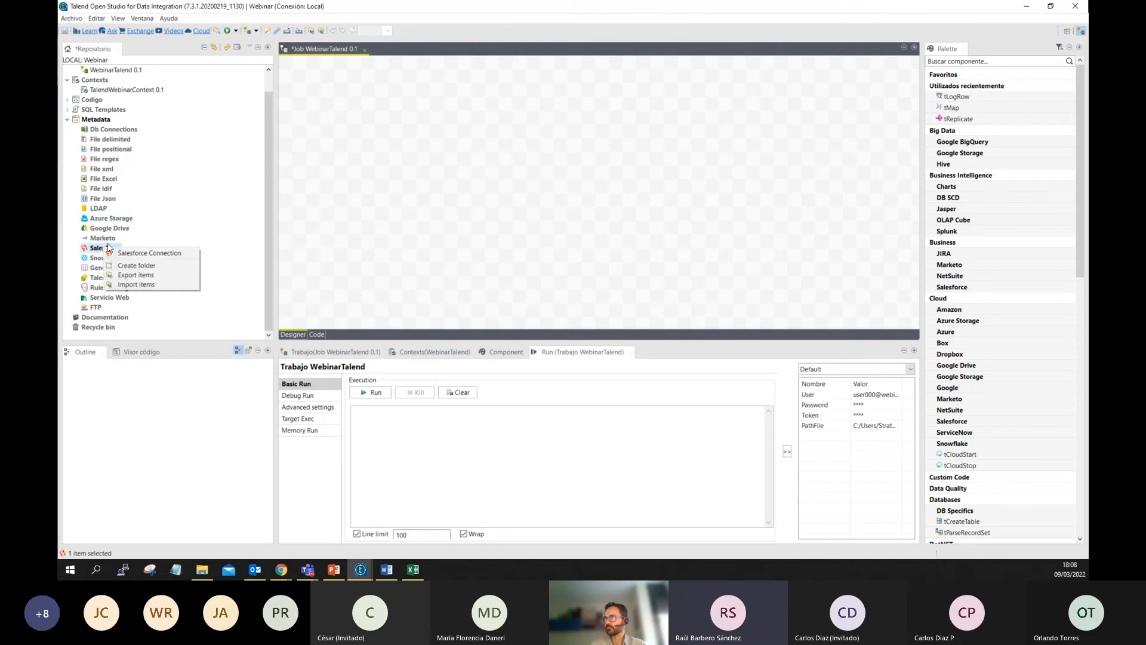
left_click(144, 253)
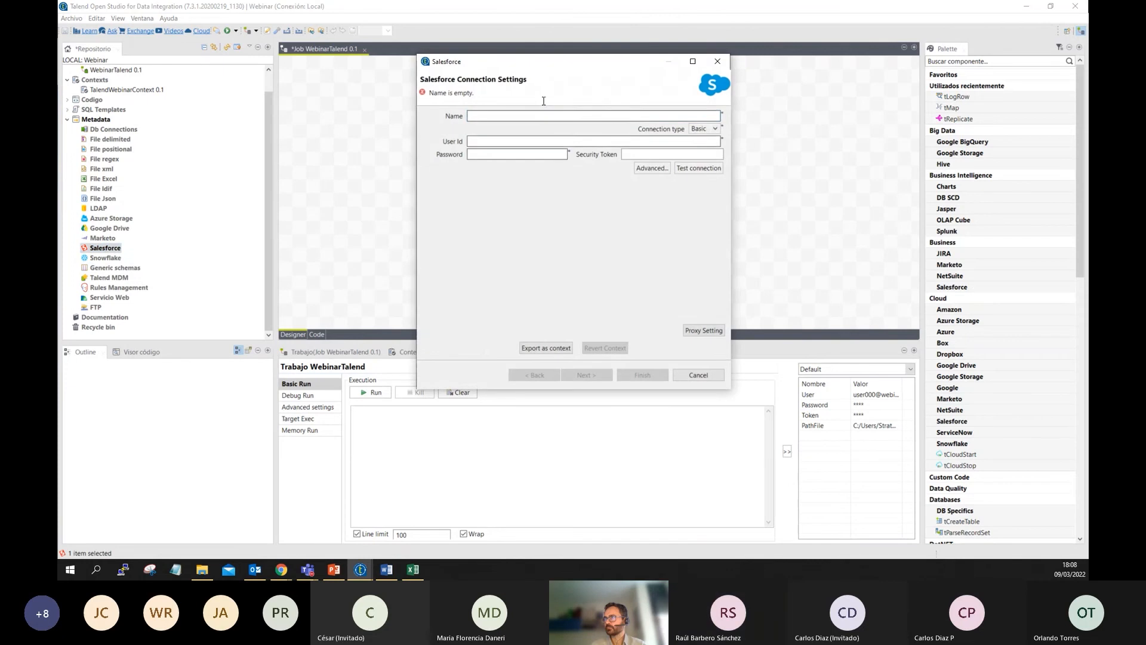
type("SalesforceC")
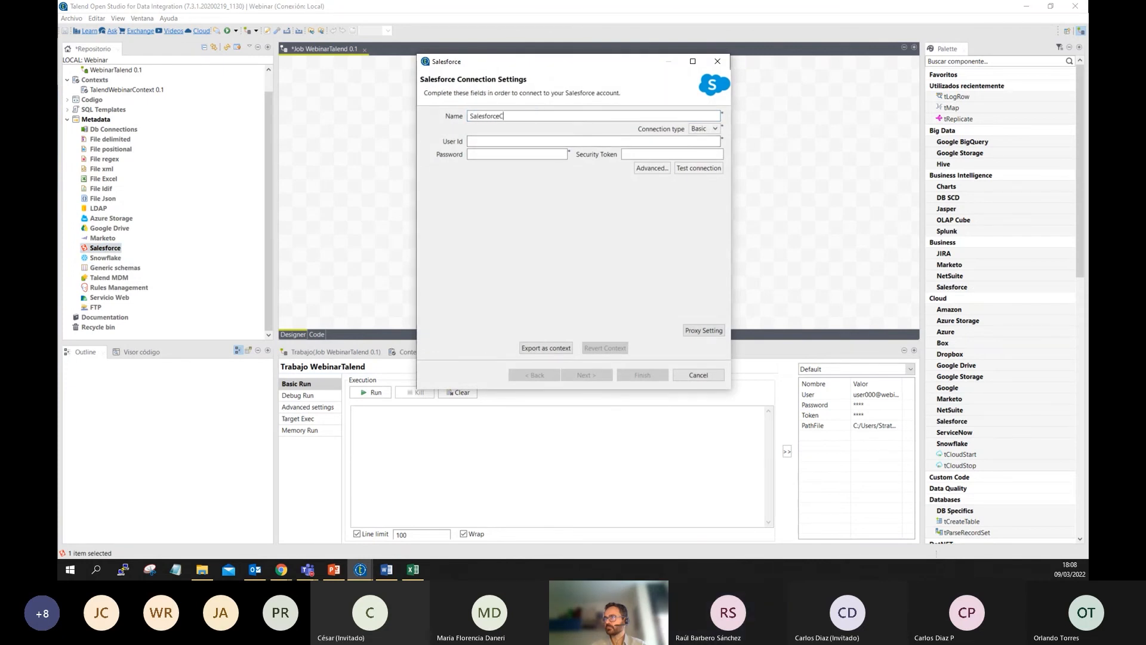
type("onnection")
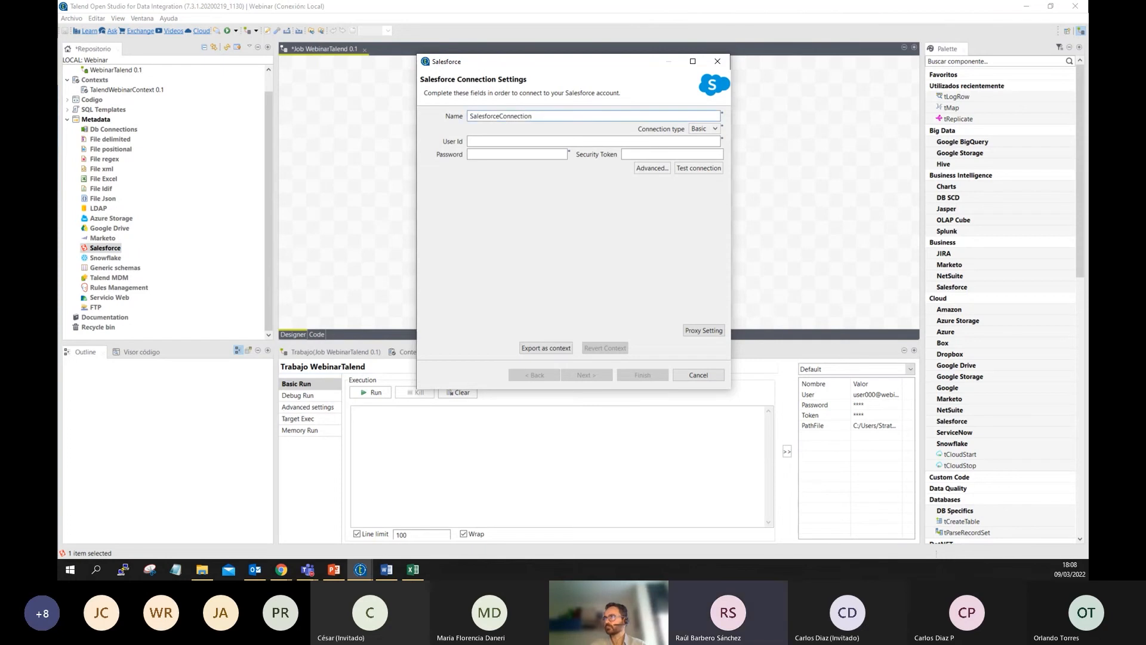
Fill in the Salesforce connection's User Id with the account e-mail copied from the Excel workbook
key("alt+Tab")
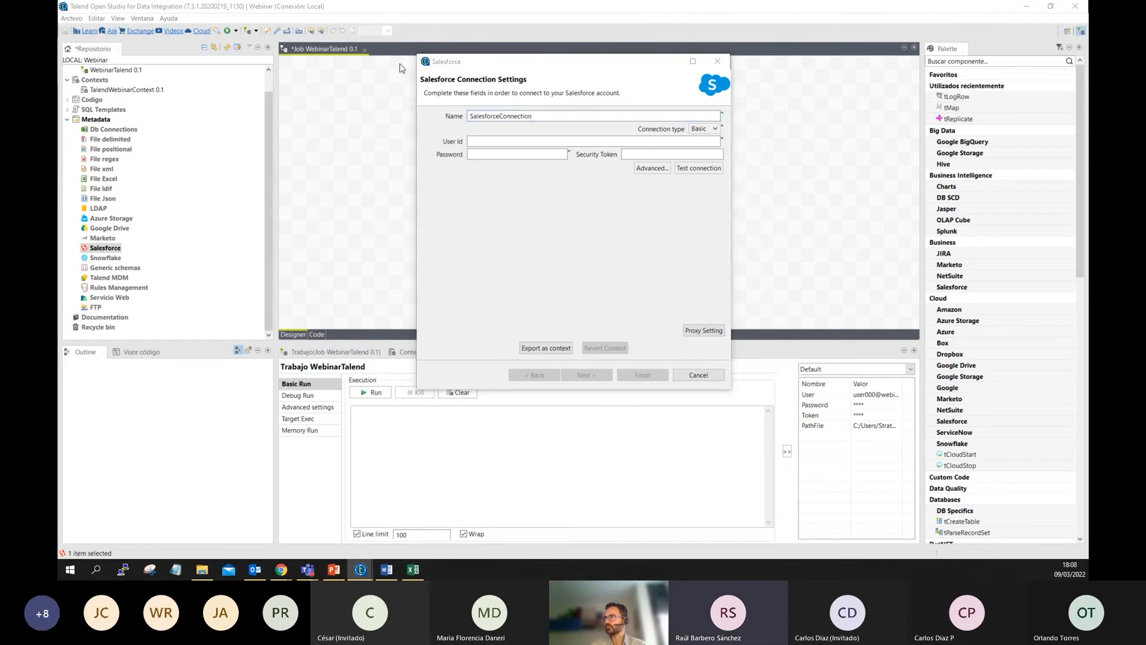
left_click(509, 143)
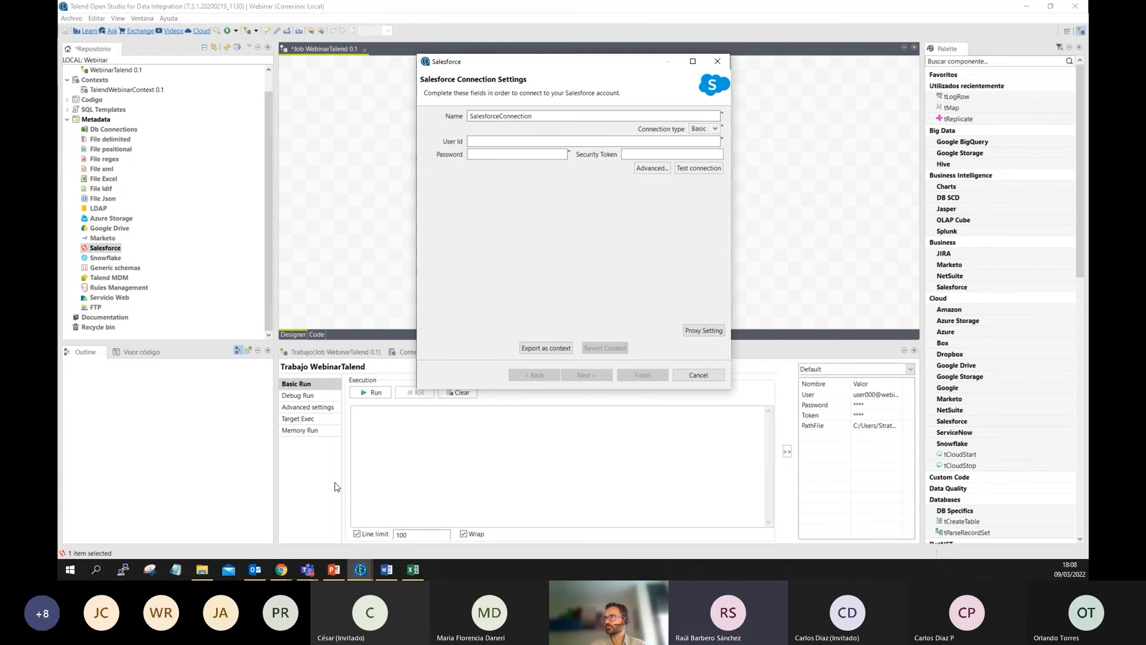
key("alt+Tab")
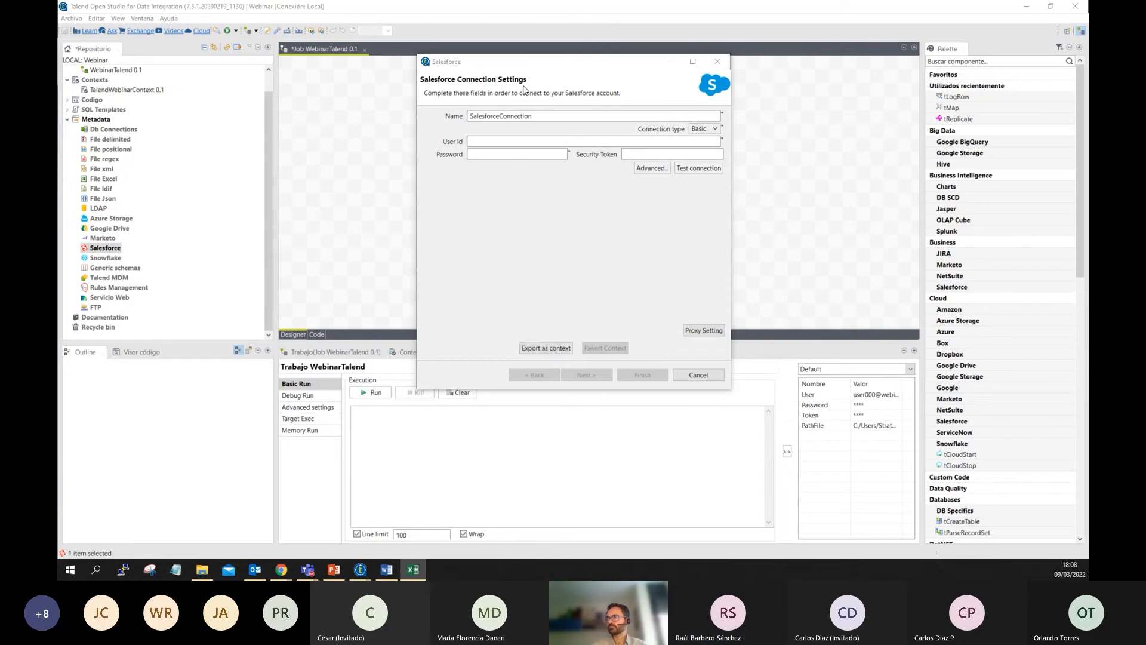
left_click(510, 142)
key("ctrl+v")
Paste the account password and the security token from Excel into the Salesforce connection settings
left_click(498, 156)
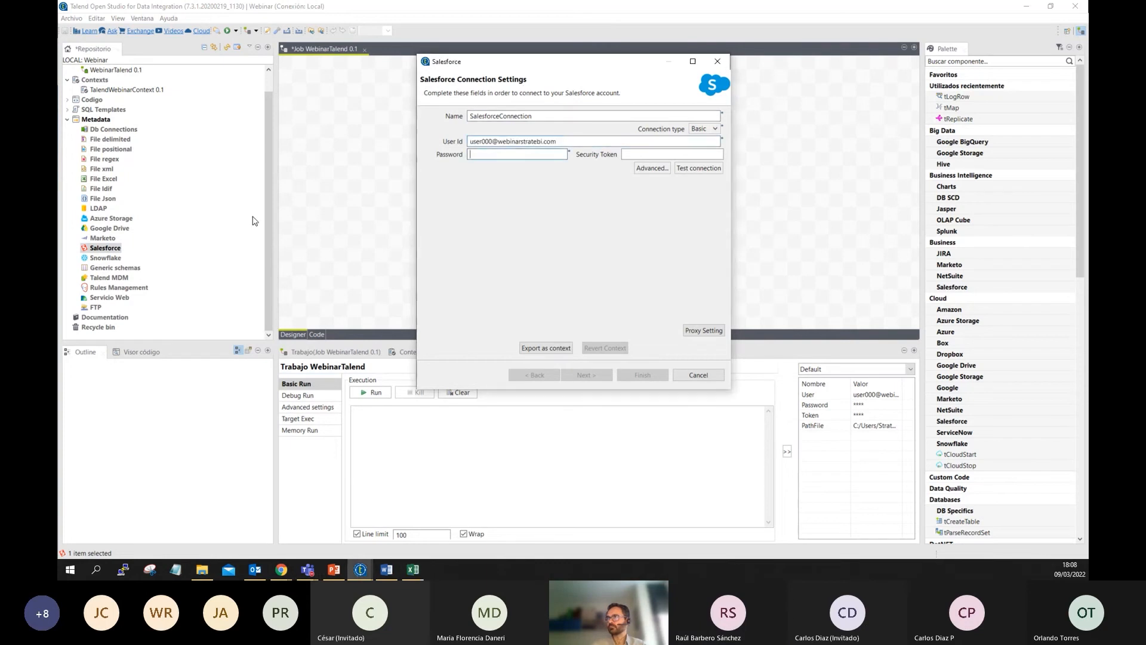
key("alt+Tab")
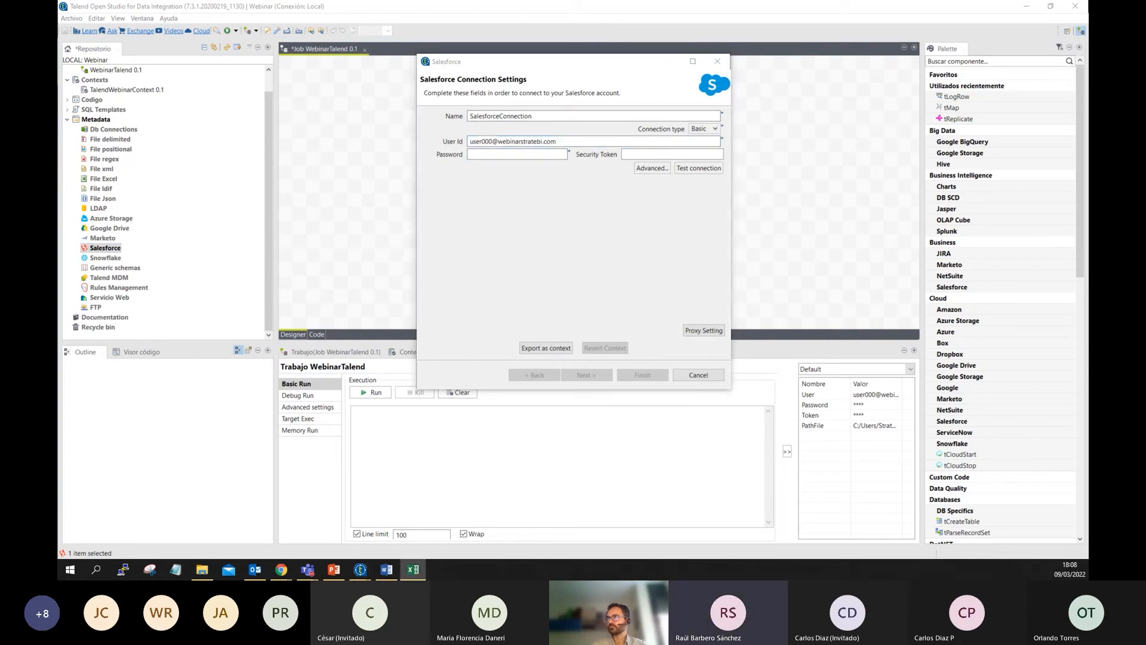
key("alt+Tab")
key("ctrl+v")
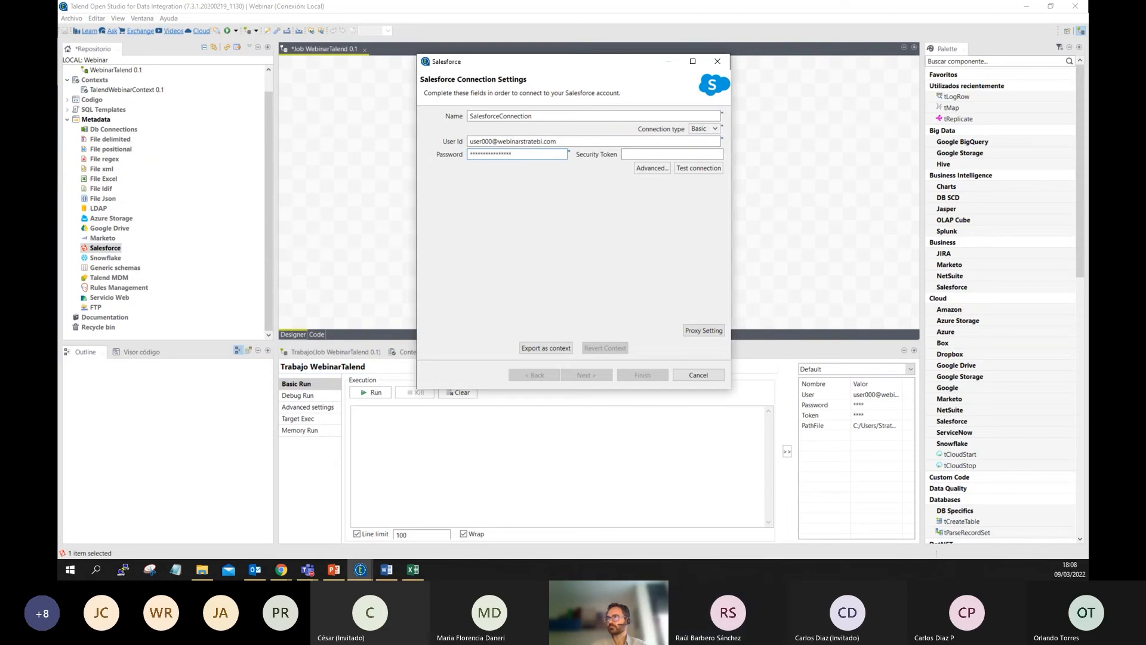
key("alt+Tab")
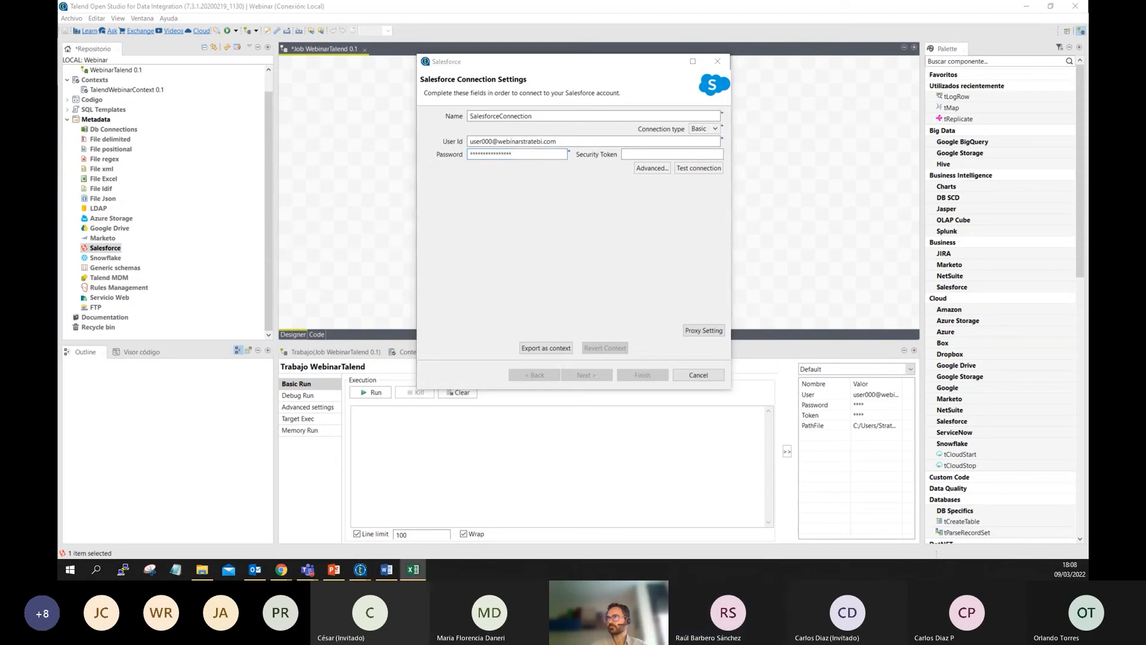
key("alt+Tab")
left_click(671, 154)
key("ctrl+v")
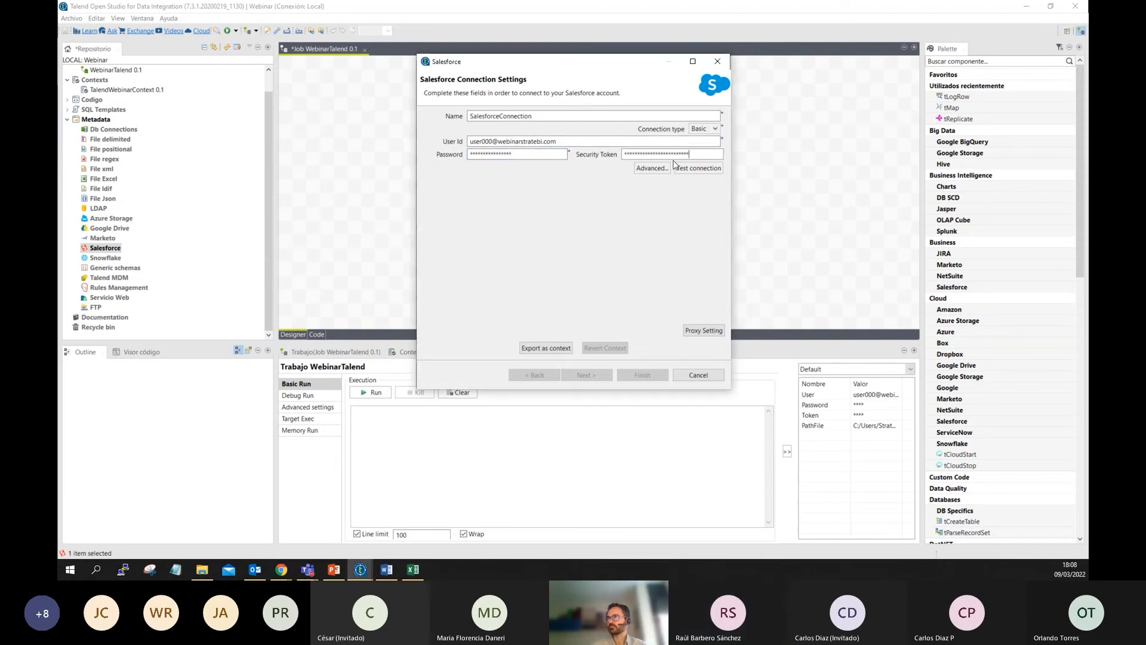
Test the Salesforce connection and proceed to the selection of schemas for the repository
left_click(696, 168)
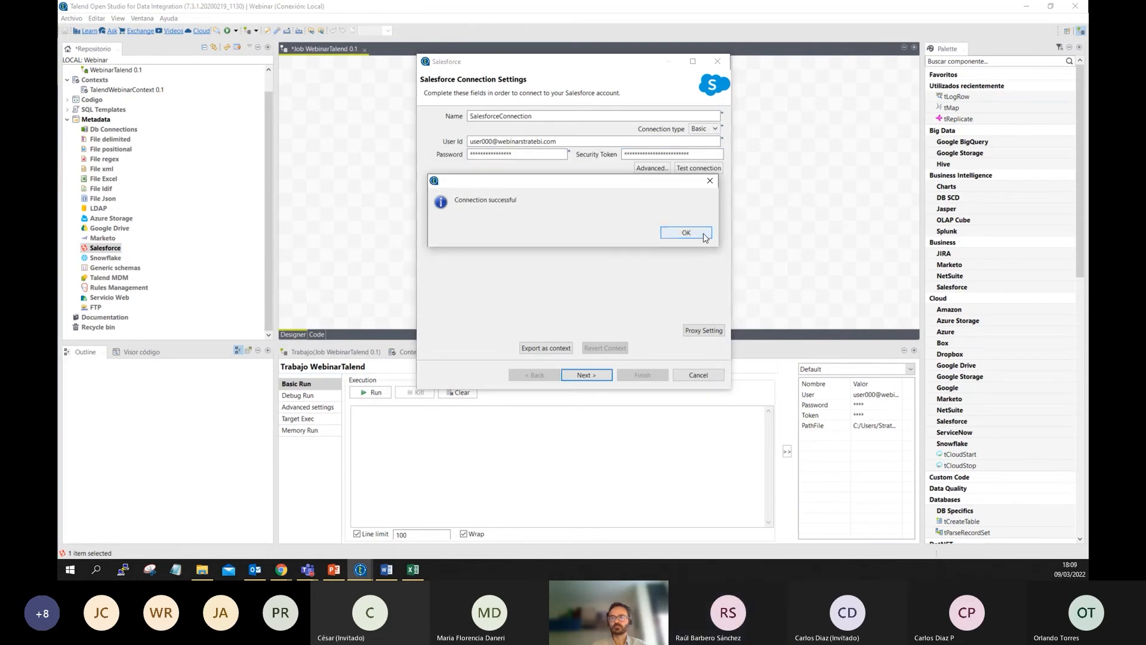
left_click(686, 232)
left_click(583, 374)
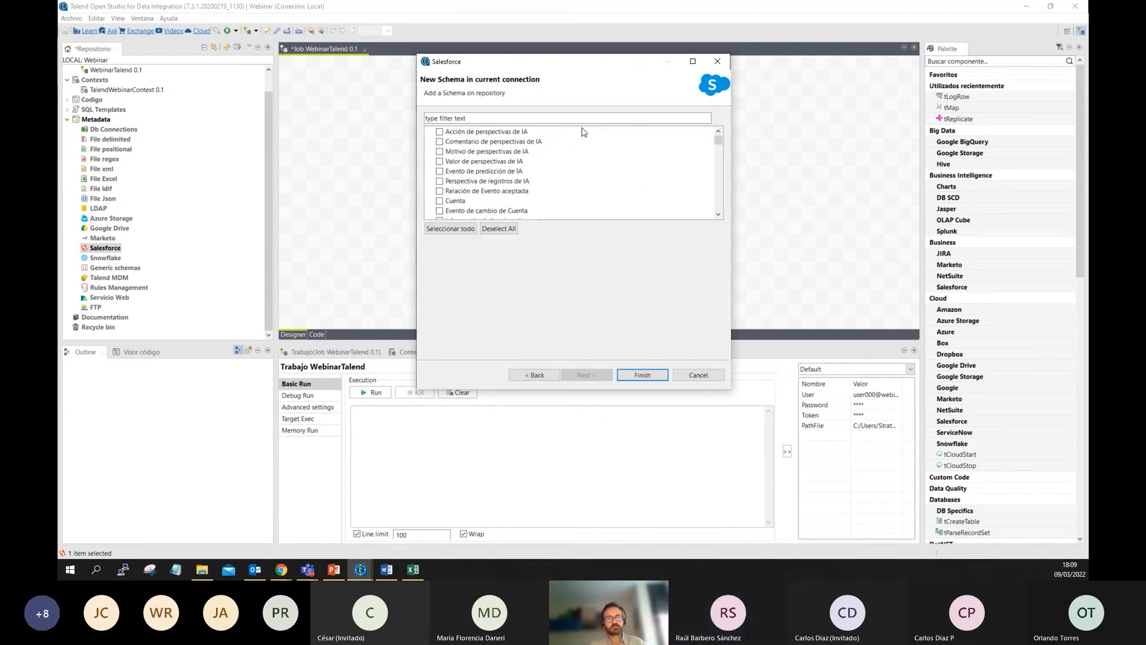
Check the sections of the Salesforce site in Chrome, and select the Cuenta schema in Talend's schema list
scroll(560, 166, "down", 5)
scroll(560, 165, "up", 5)
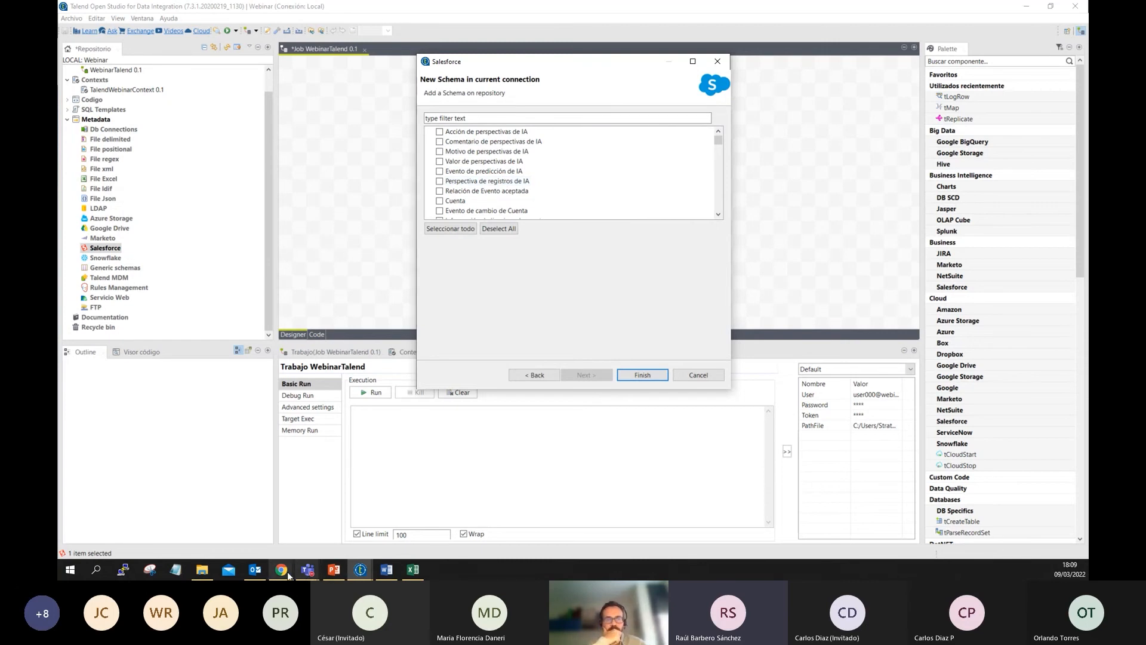
left_click(338, 525)
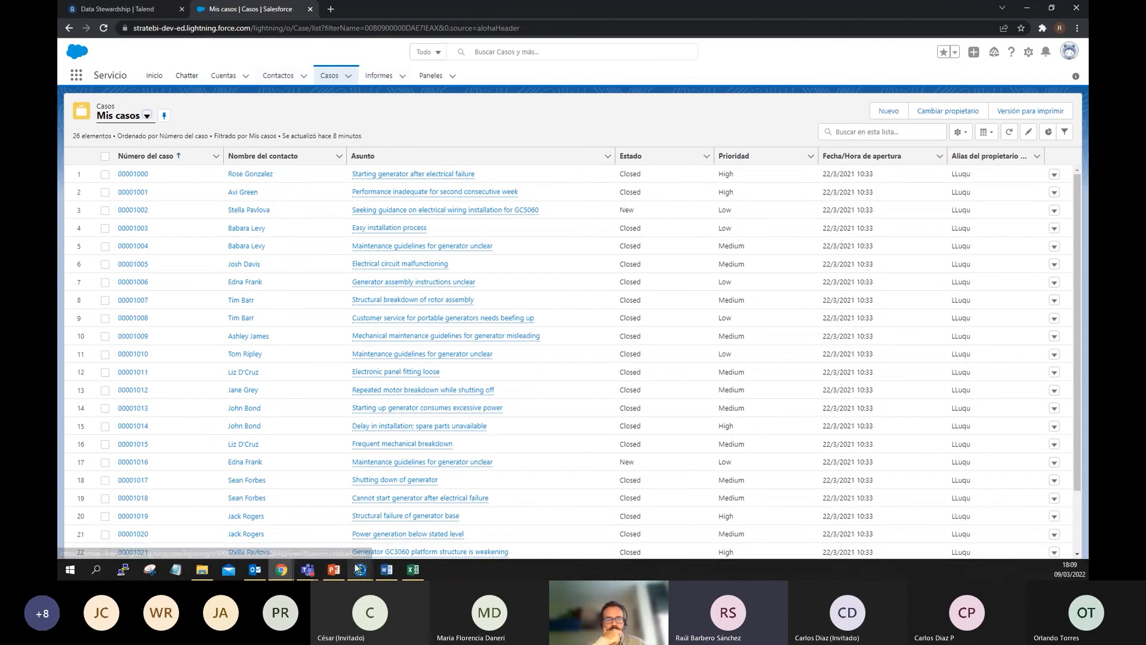
mouse_move(358, 567)
left_click(424, 511)
left_click(455, 199)
scroll(477, 191, "down", 5)
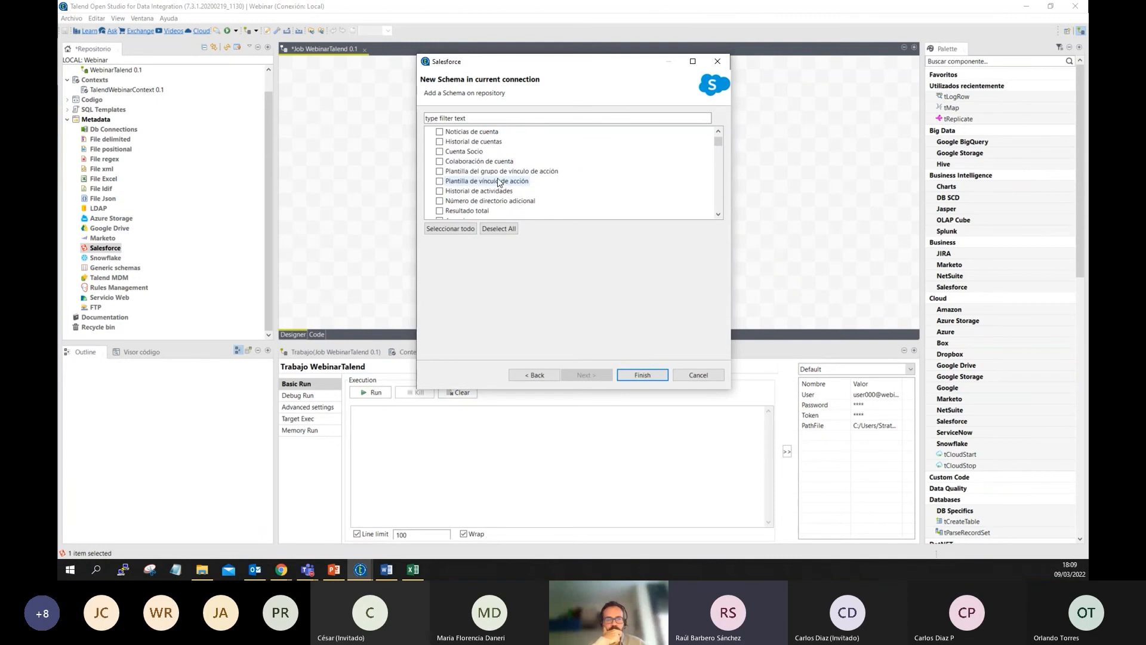
scroll(499, 182, "down", 3)
scroll(495, 181, "up", 8)
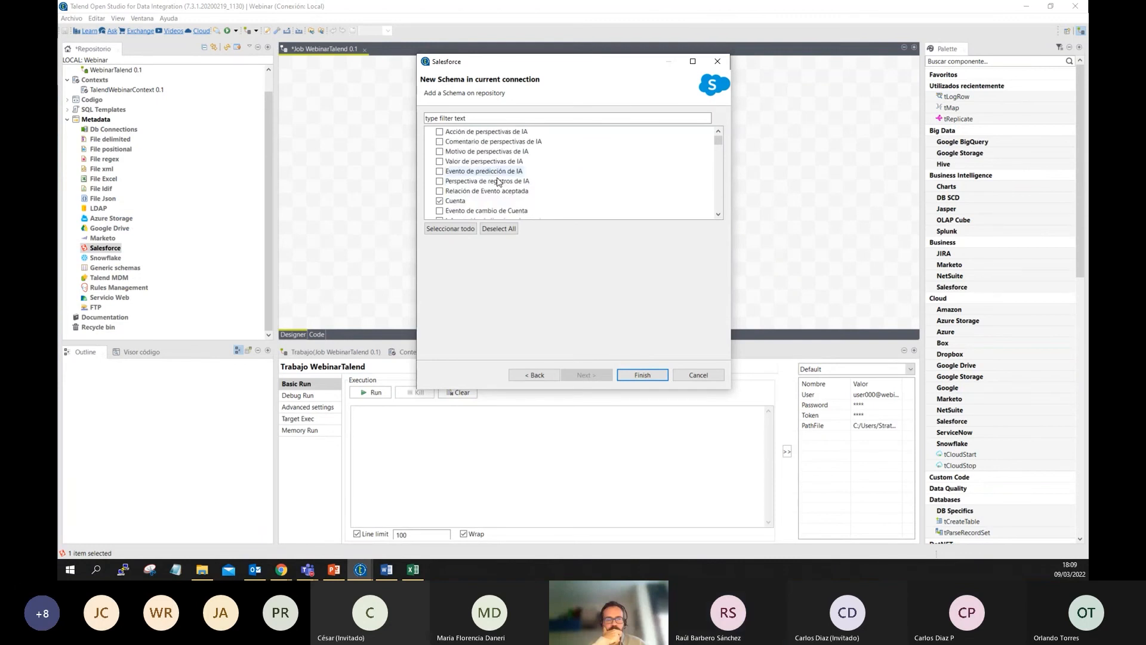
Review the Salesforce site again, and filter Talend's schema list by "contacto" to include the contact schema
mouse_move(281, 570)
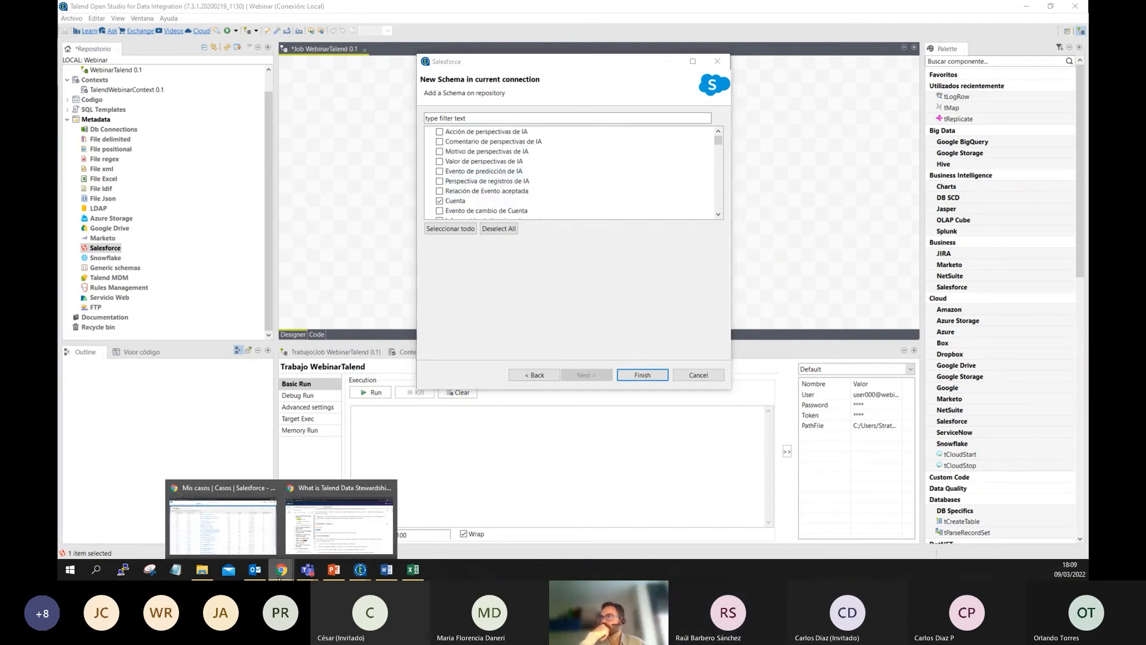
left_click(278, 533)
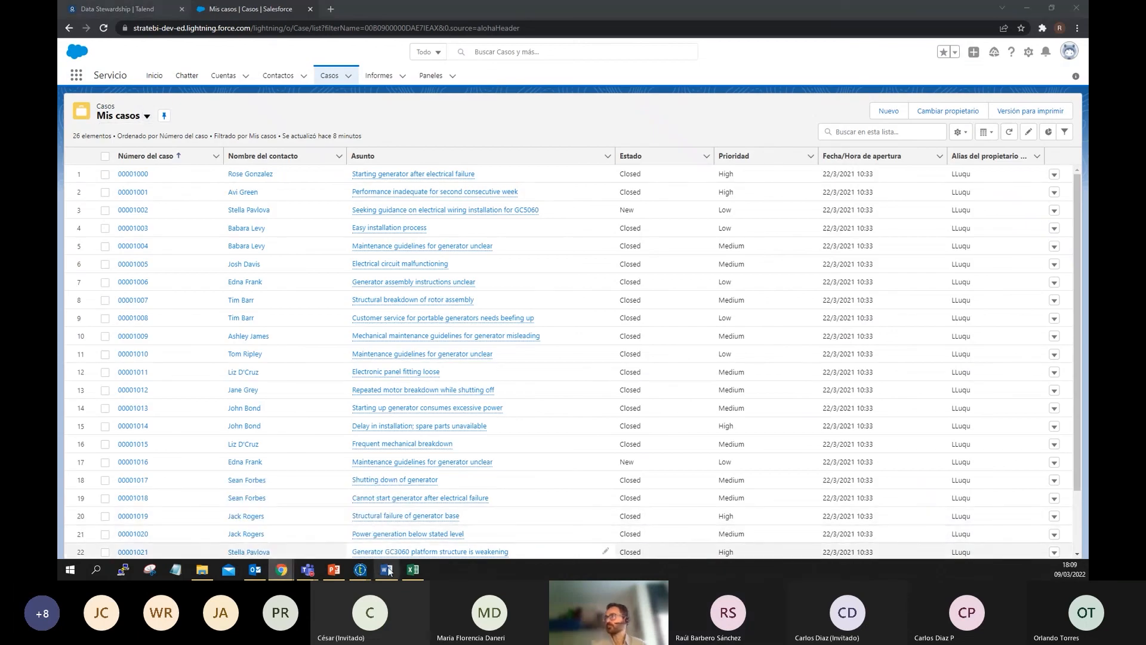
mouse_move(360, 569)
left_click(415, 529)
scroll(477, 175, "down", 3)
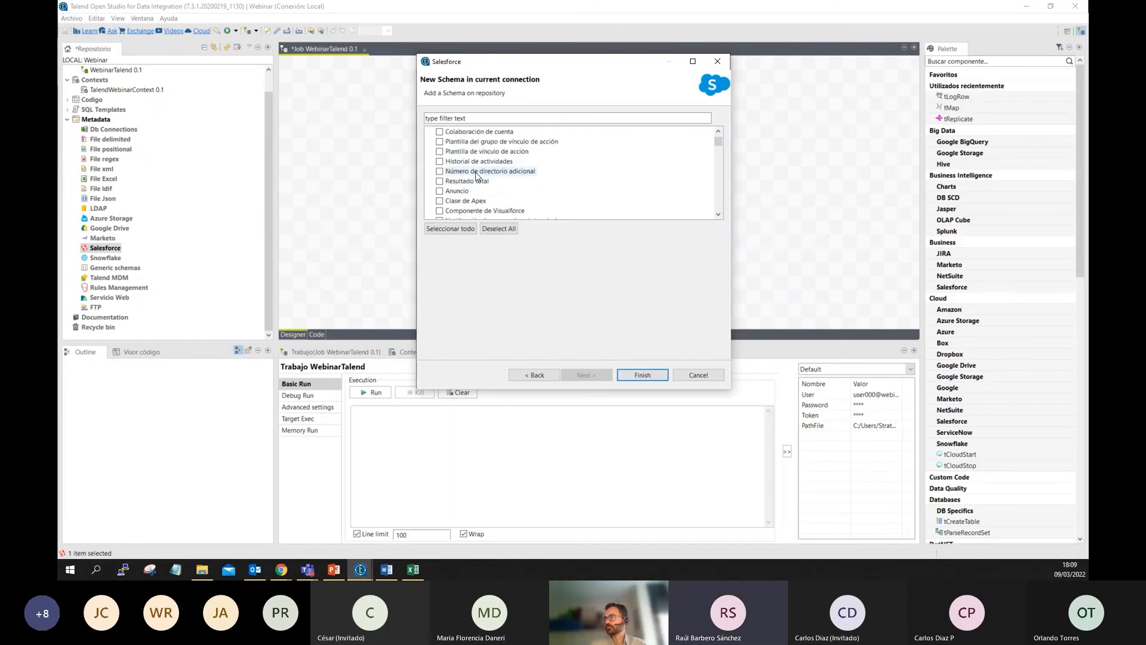
scroll(477, 176, "down", 3)
type("cont")
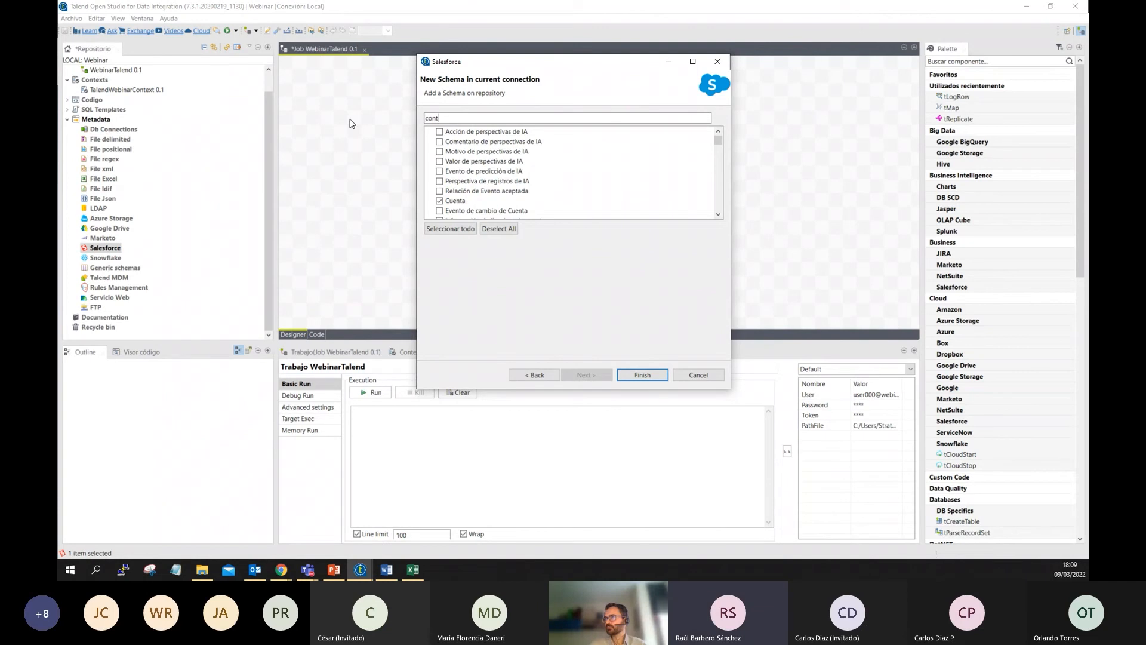
type("acto")
Filter the schema list by "caso", select the Caso schema, and finish adding the schemas to the repository
key("ctrl+a")
type("caso")
left_click(440, 131)
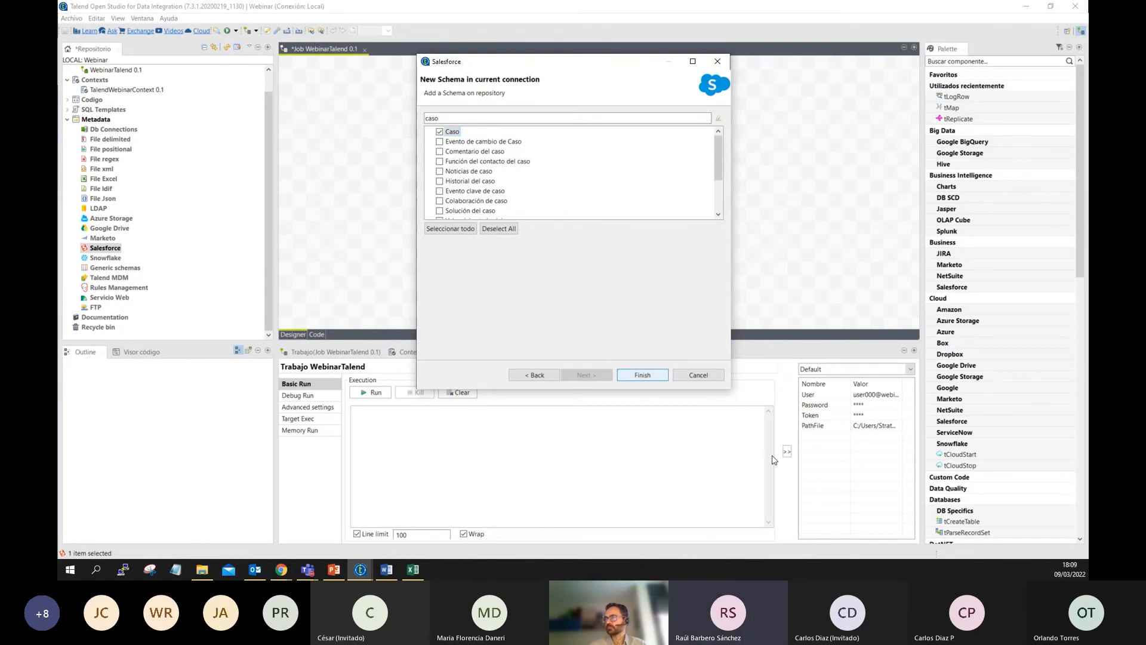
left_click(643, 374)
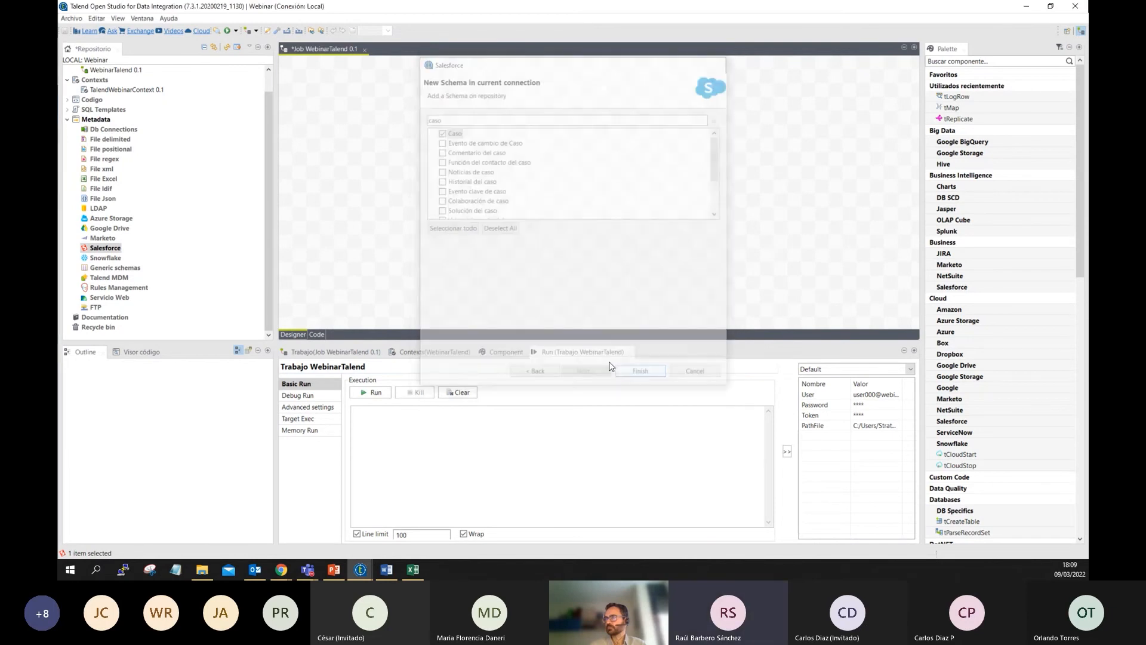
Examine the Account, Case and Contact schemas under SalesforceConnection, including the column groups of Account and Case
left_click(75, 248)
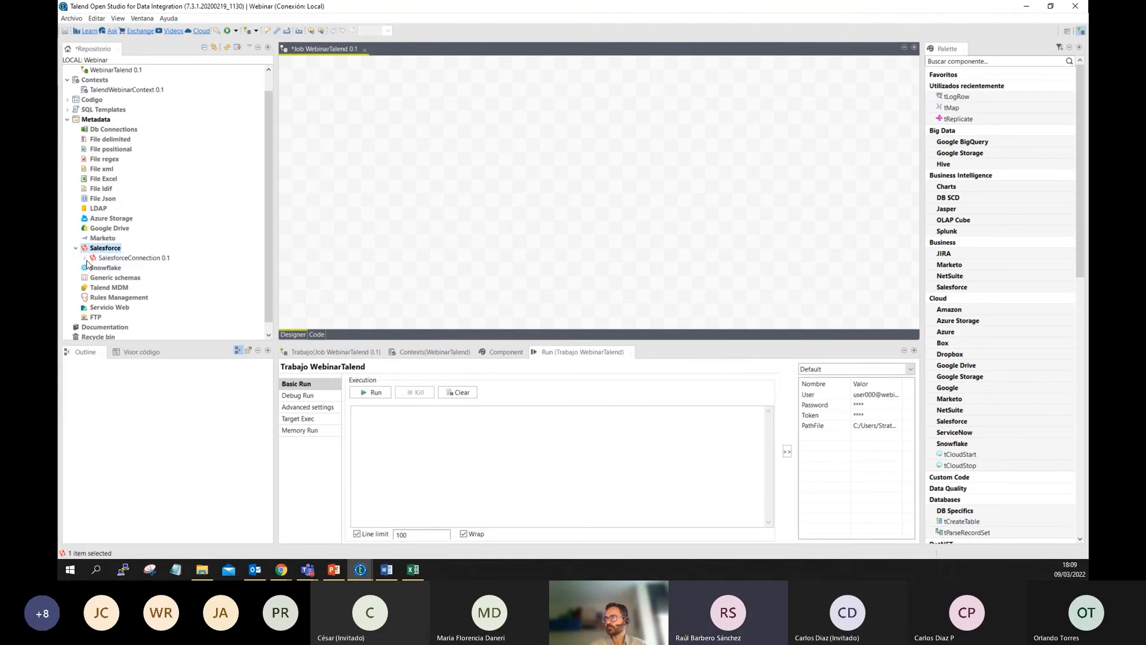
left_click(84, 258)
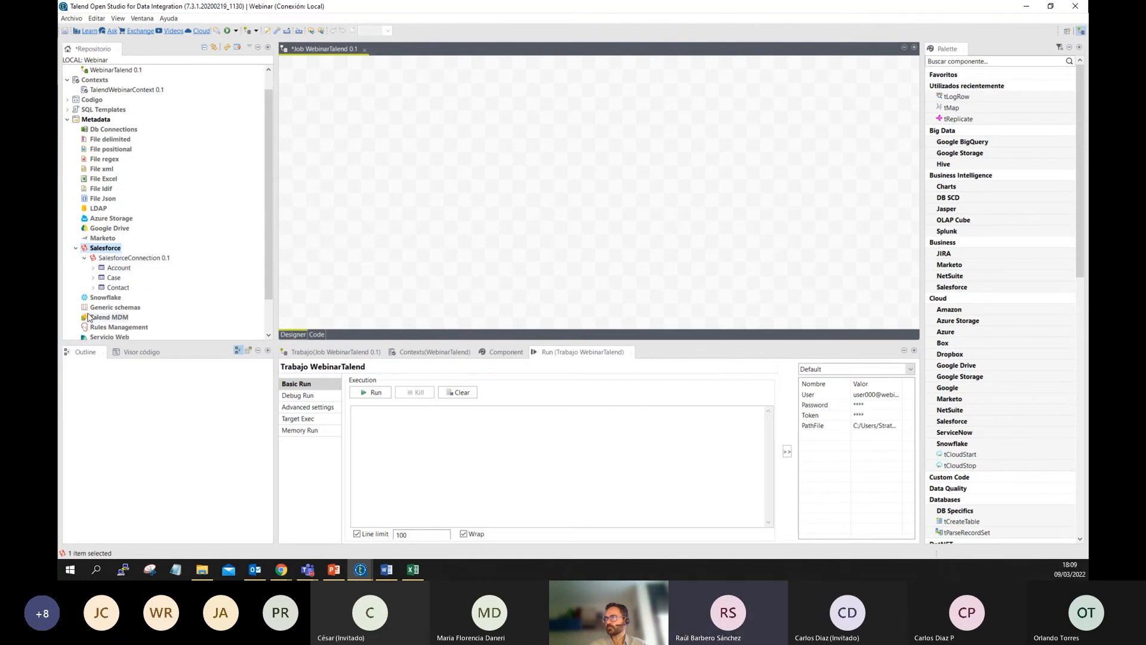
left_click(109, 268)
left_click(109, 278)
left_click(108, 288)
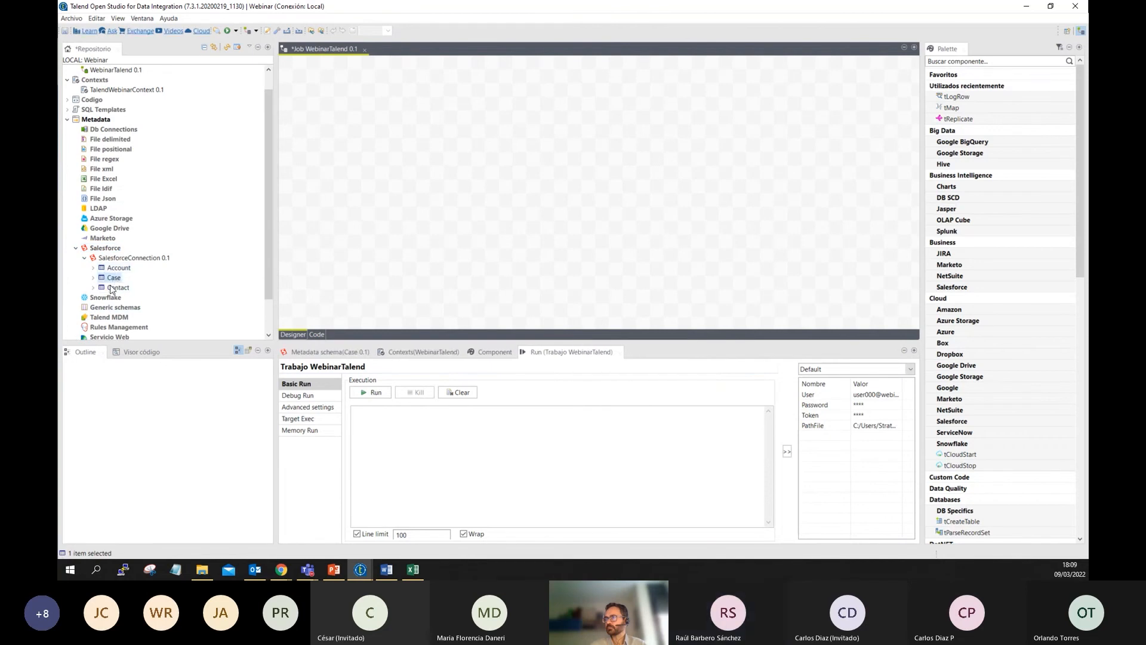
left_click(117, 268)
left_click(93, 268)
left_click(115, 279)
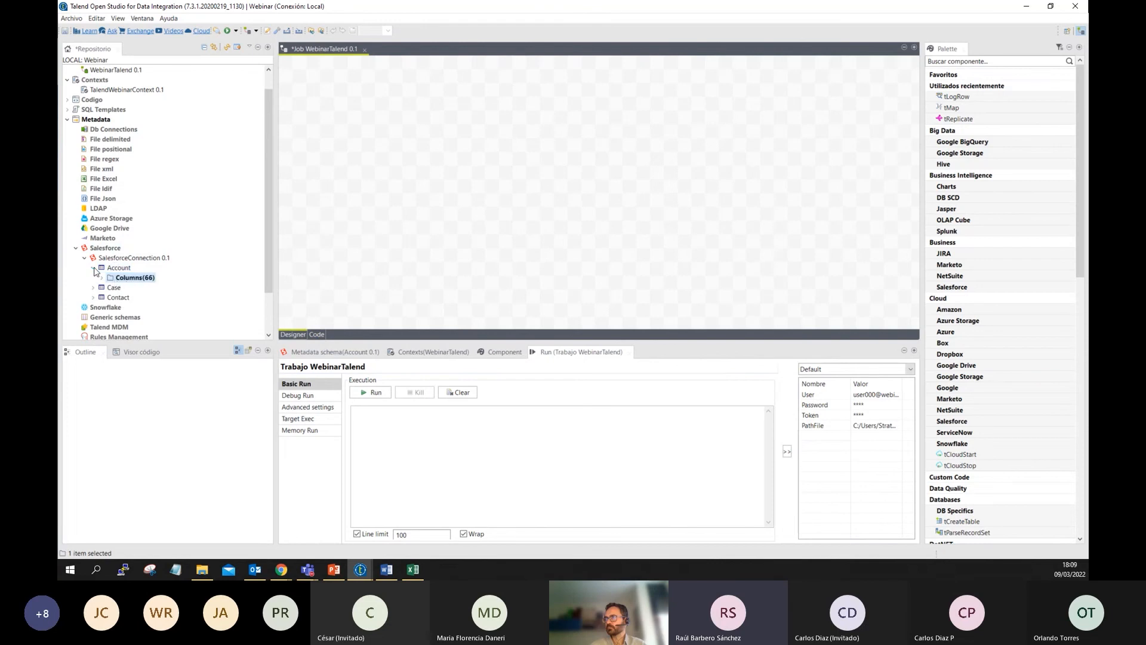
left_click(93, 268)
left_click(93, 268)
left_click(132, 277)
left_click(93, 288)
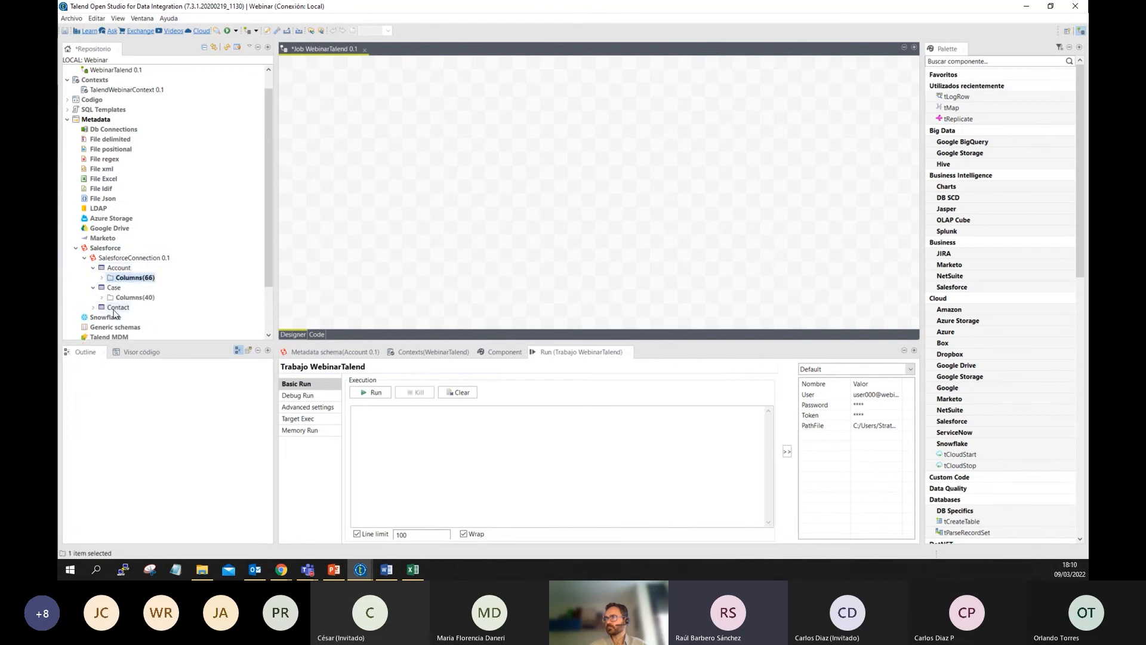
double_click(91, 289)
left_click(93, 269)
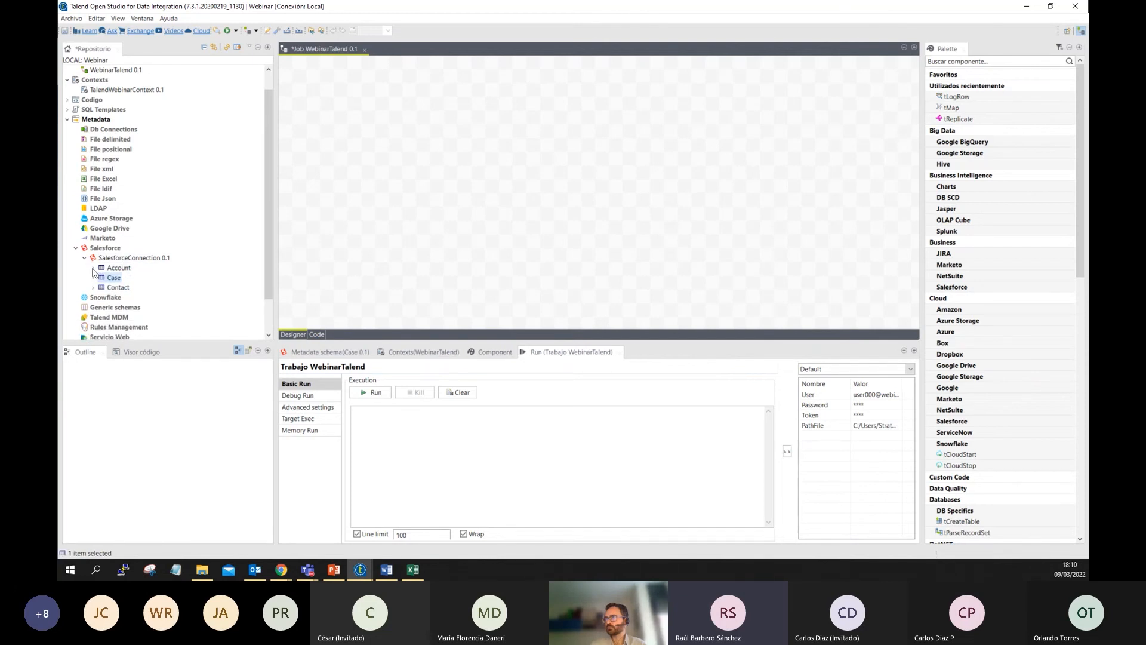
Add a tSalesforceInput component based on the Account schema to the job canvas
left_click(118, 268)
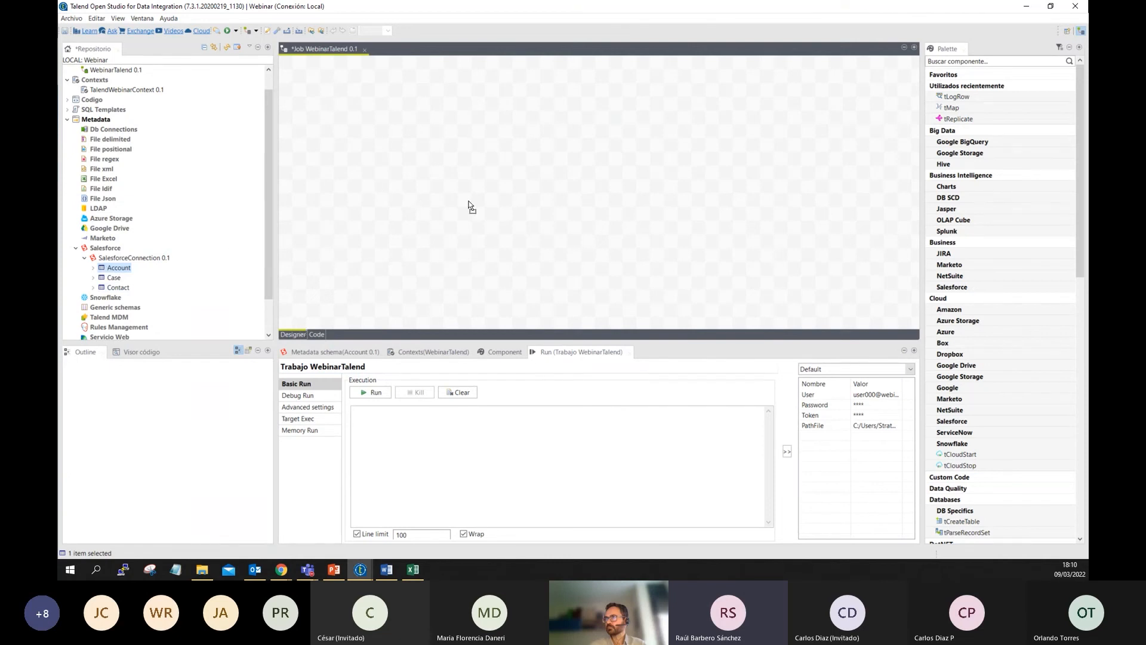
left_click_drag(384, 191, 387, 216)
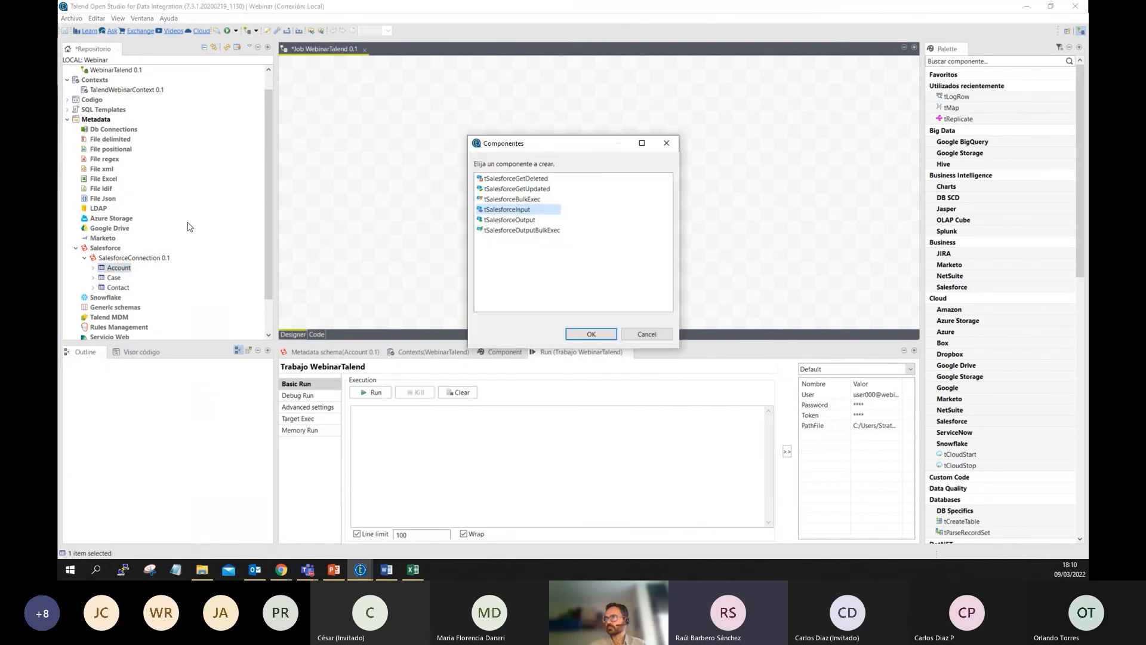
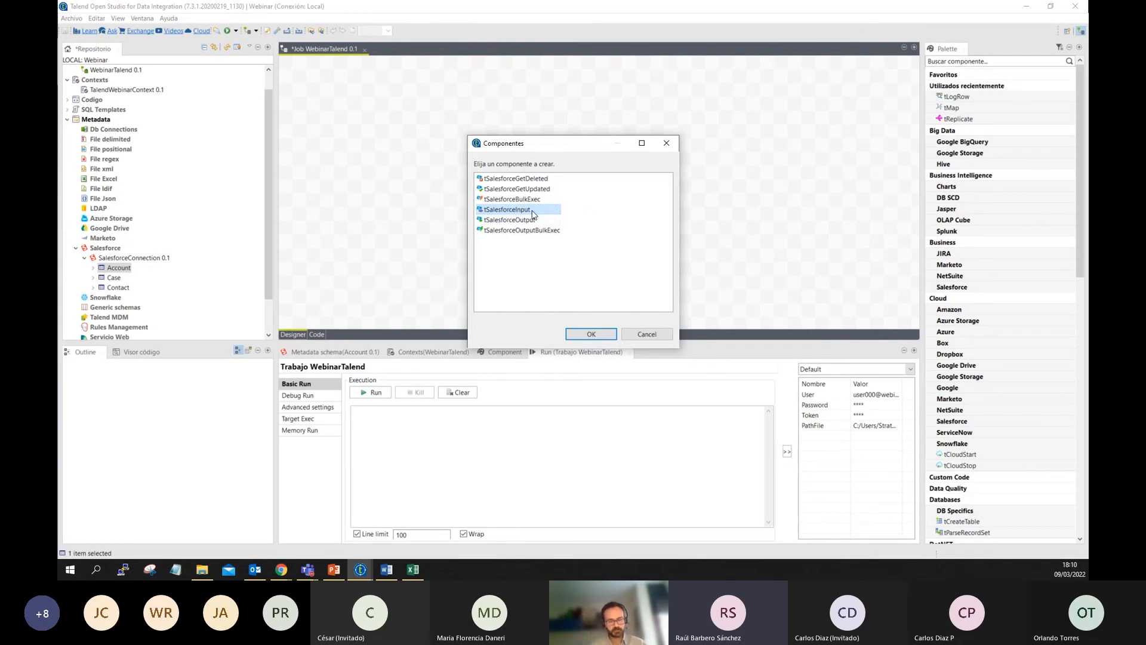
left_click(581, 338)
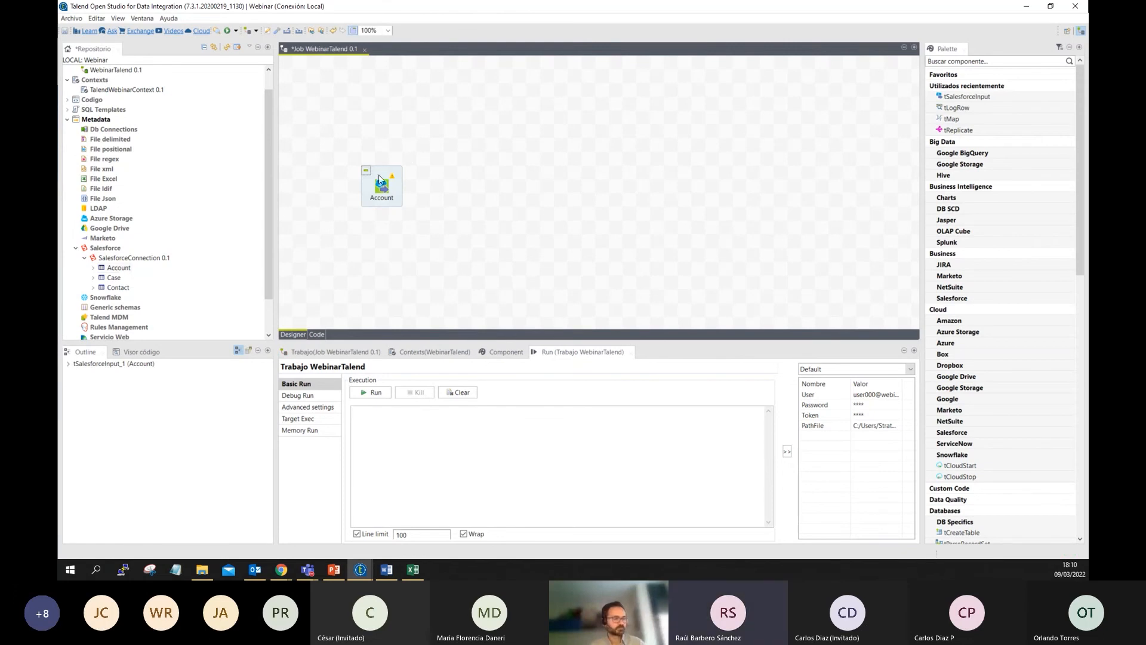
Add an unlinked tSalesforceInput component beside Account to examine its basic settings, and delete it
left_click(380, 173)
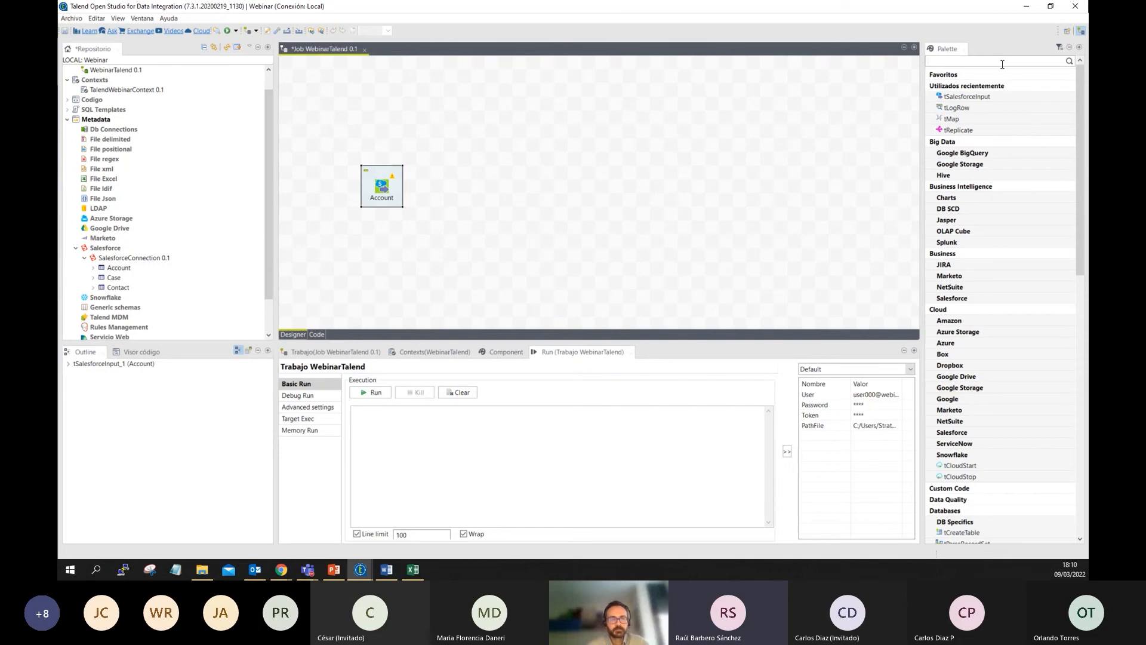
type("tsalesforce")
key("Return")
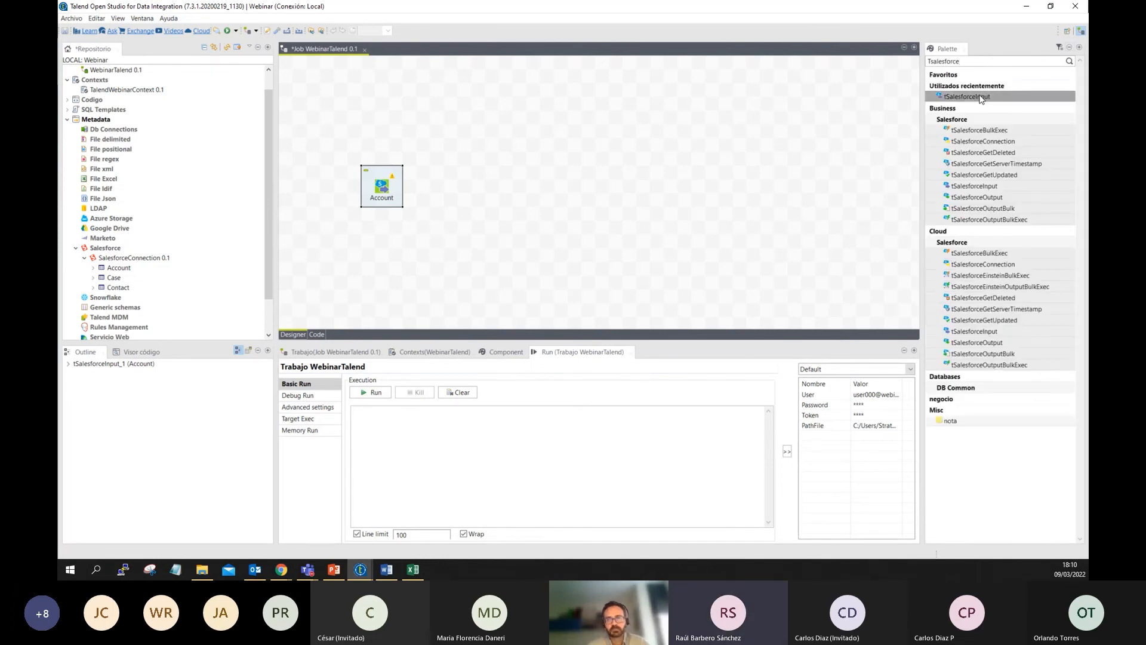
left_click_drag(525, 204, 522, 202)
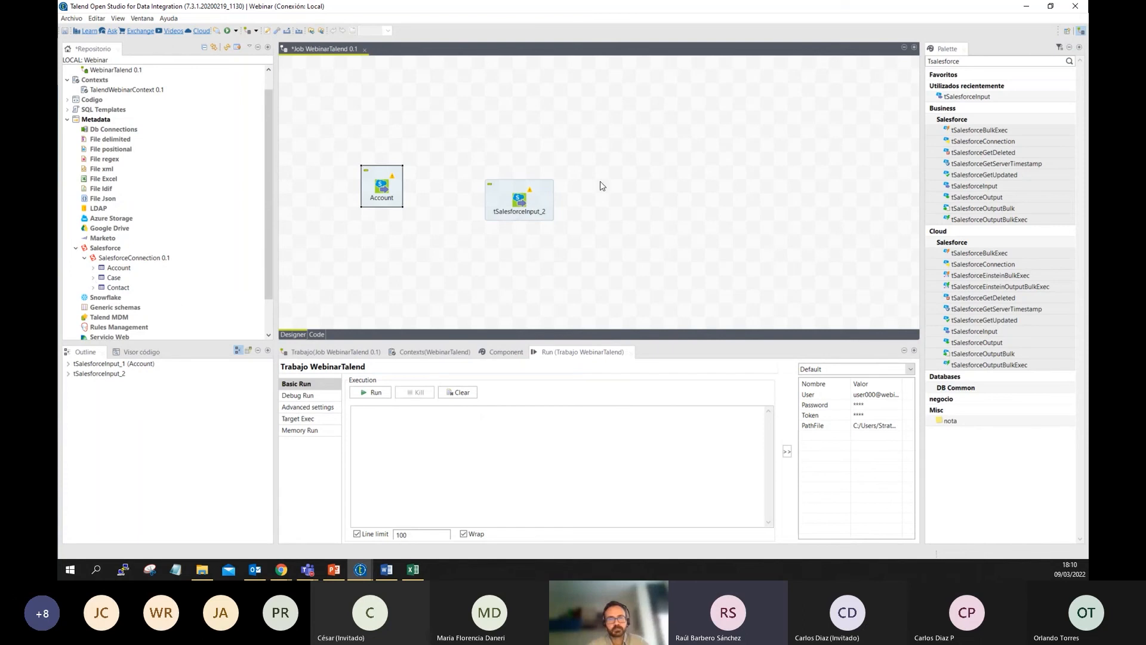
double_click(508, 216)
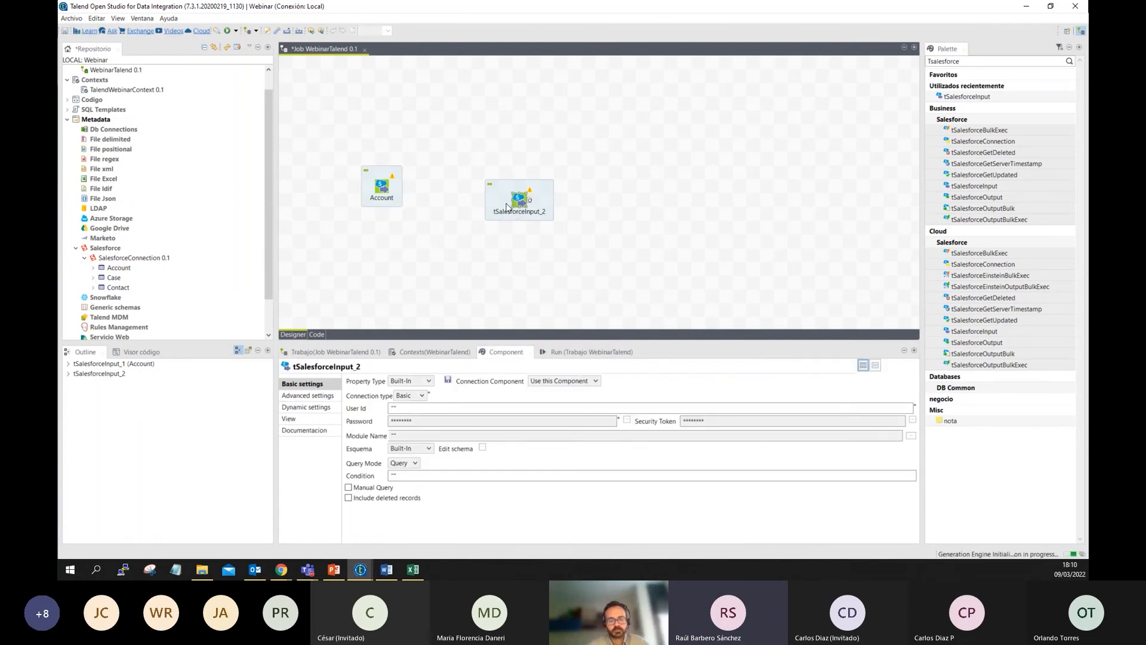
double_click(517, 408)
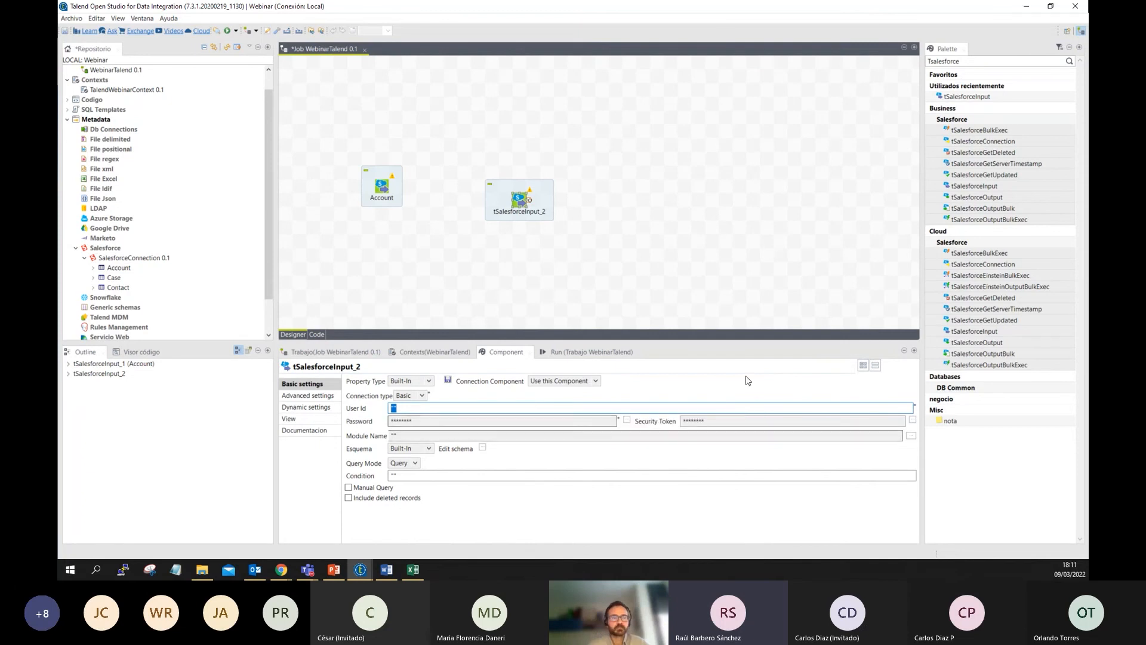
left_click(549, 194)
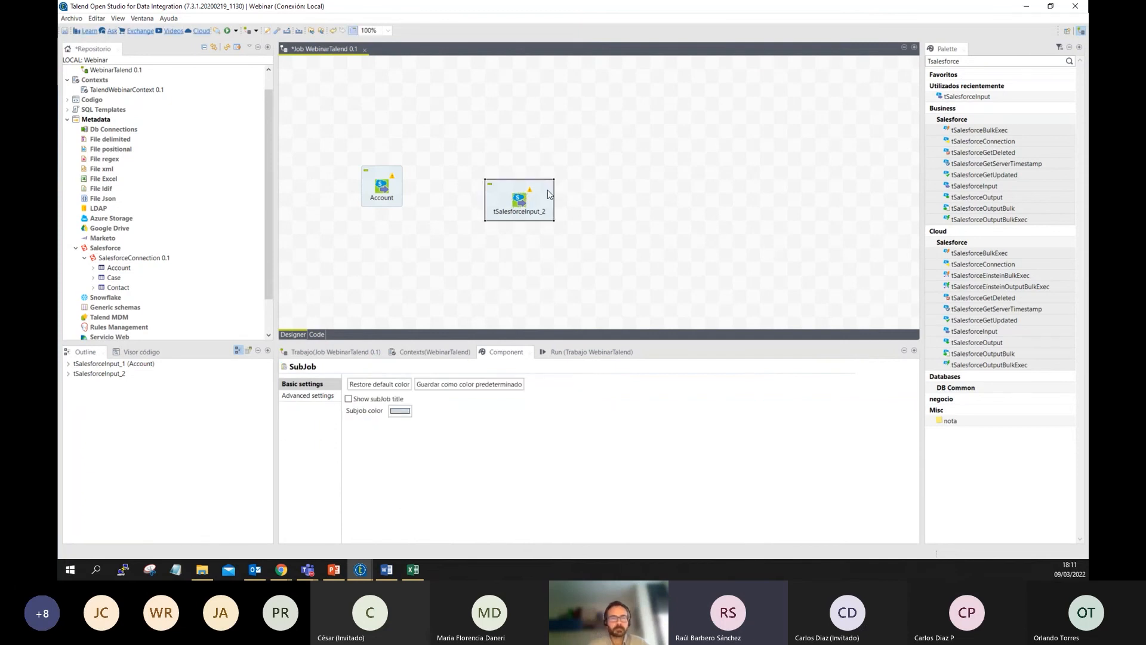
key("Delete")
Add tSalesforceInput components for the Case and Contact schemas, and align them in a column below Account
left_click(113, 278)
left_click(118, 289, "ctrl")
left_click_drag(118, 288, 417, 258)
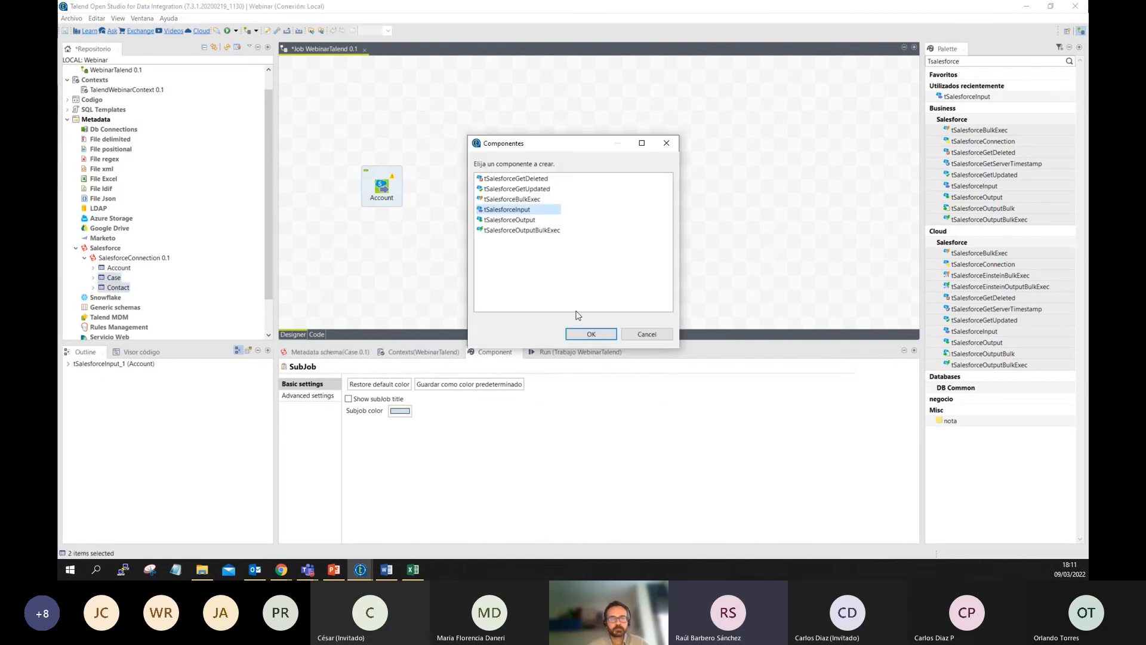
left_click(592, 334)
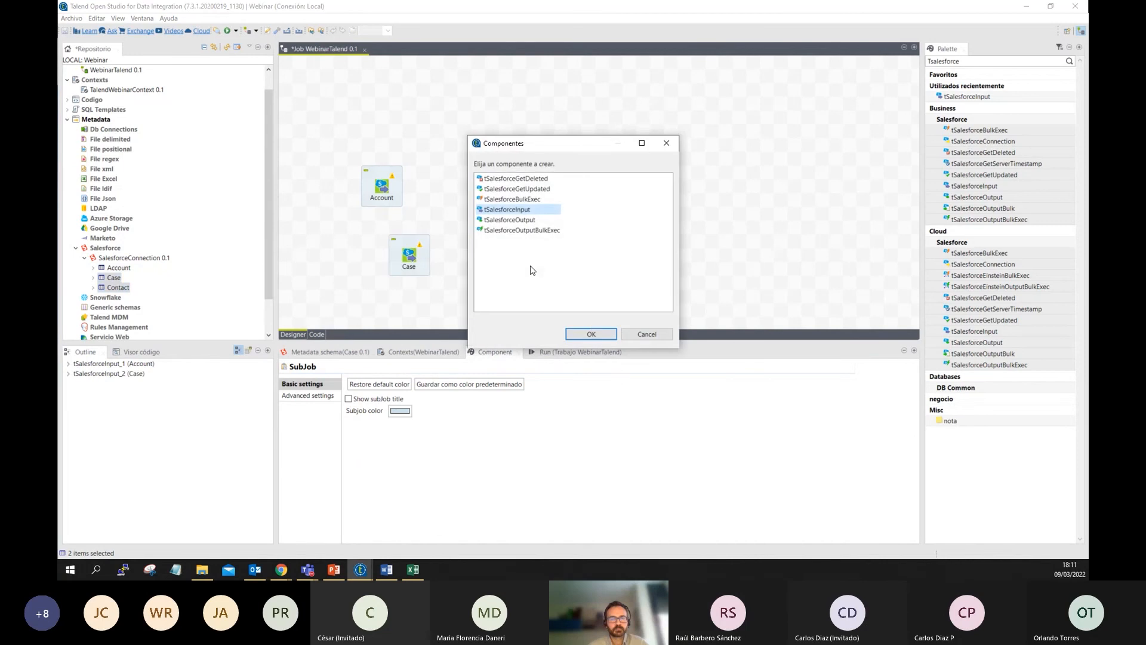
left_click(591, 329)
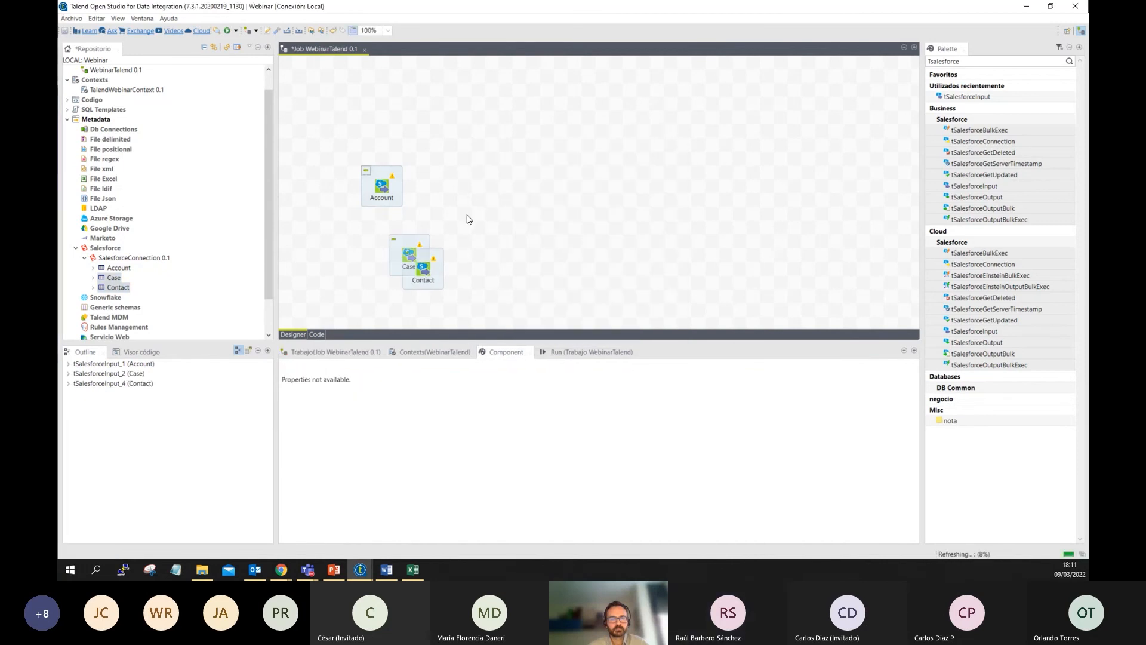
left_click_drag(422, 270, 380, 299)
left_click_drag(410, 257, 382, 244)
left_click(496, 208)
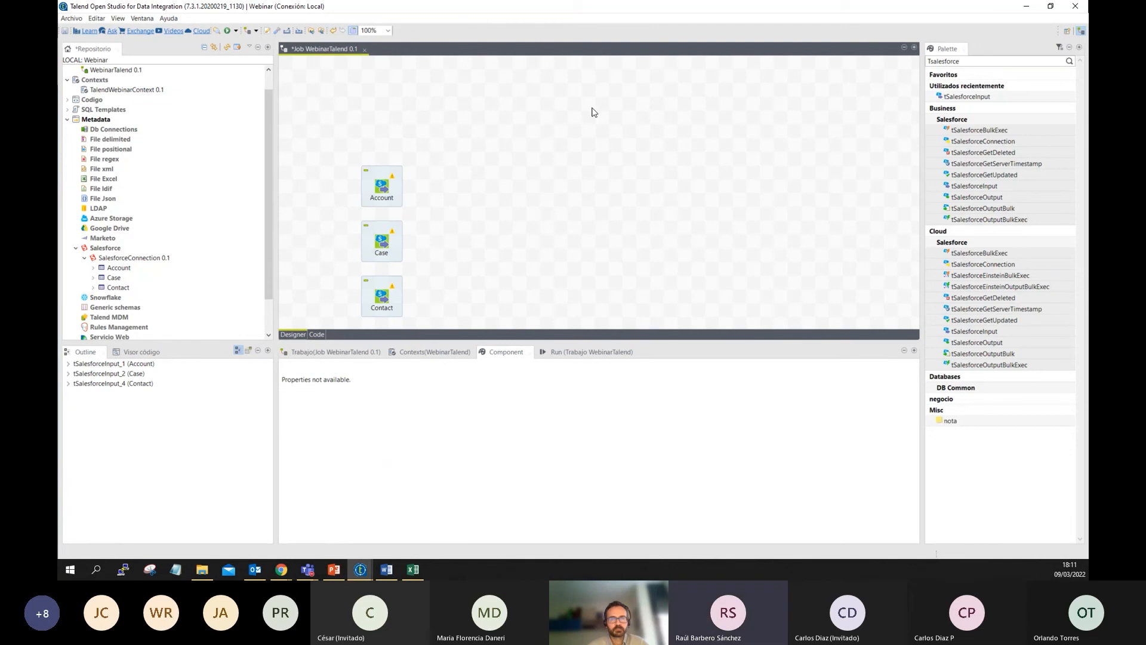
Find the tPrejob component and place it on the canvas above the Account component
left_click_drag(336, 142, 426, 327)
left_click_drag(961, 62, 816, 53)
type("tPre")
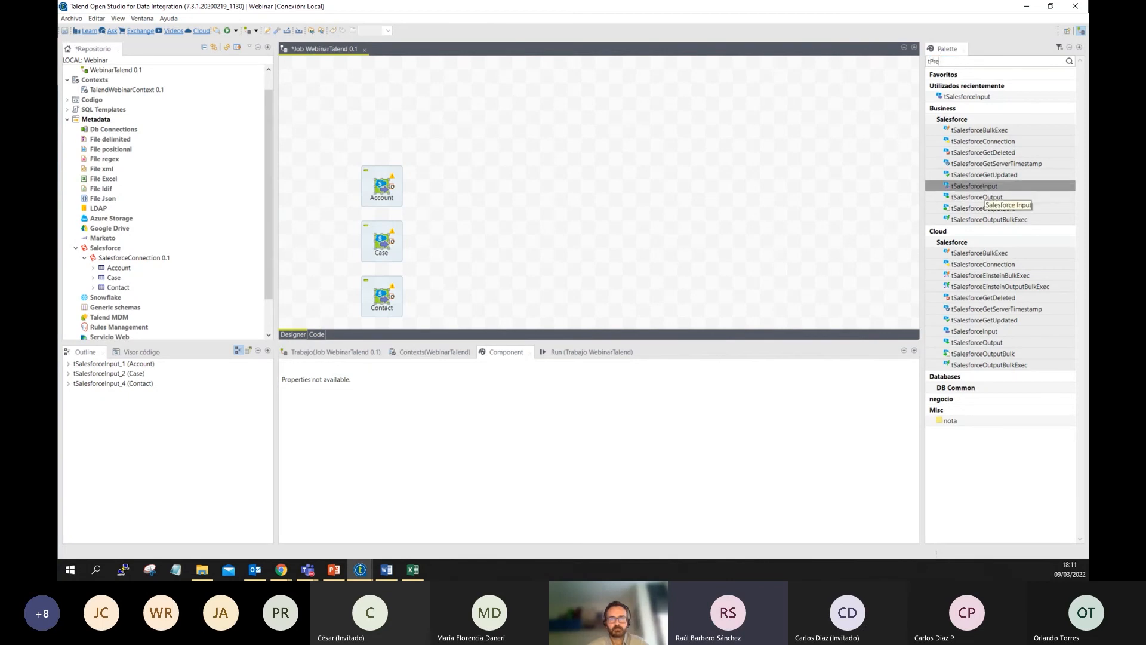
type("Job")
key("Return")
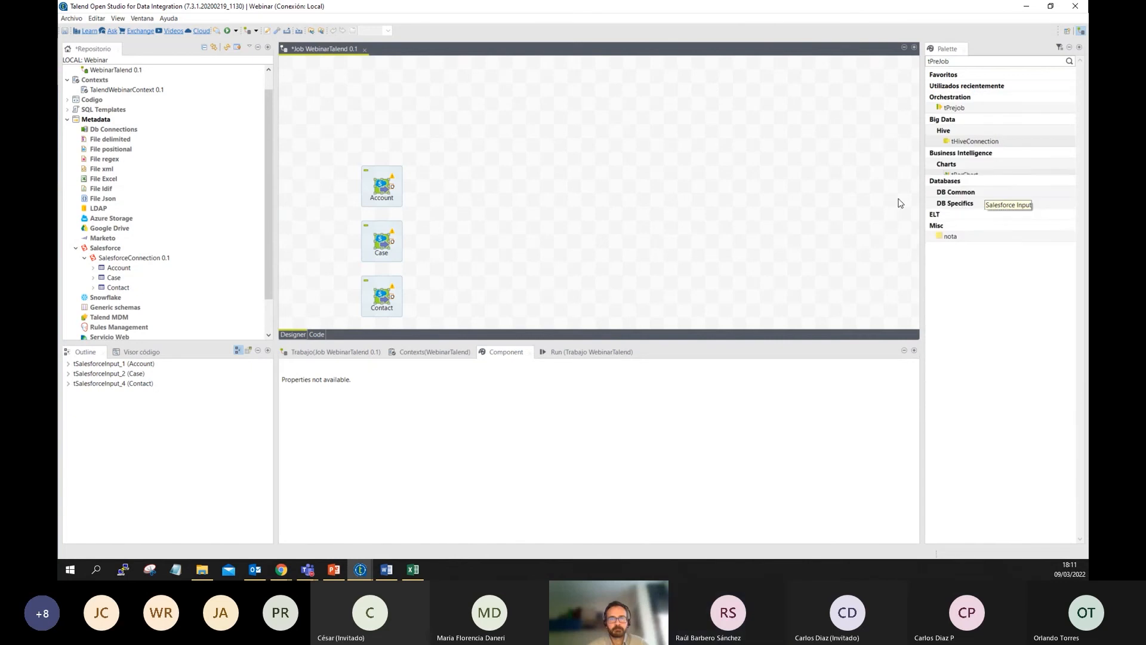
left_click_drag(383, 108, 383, 107)
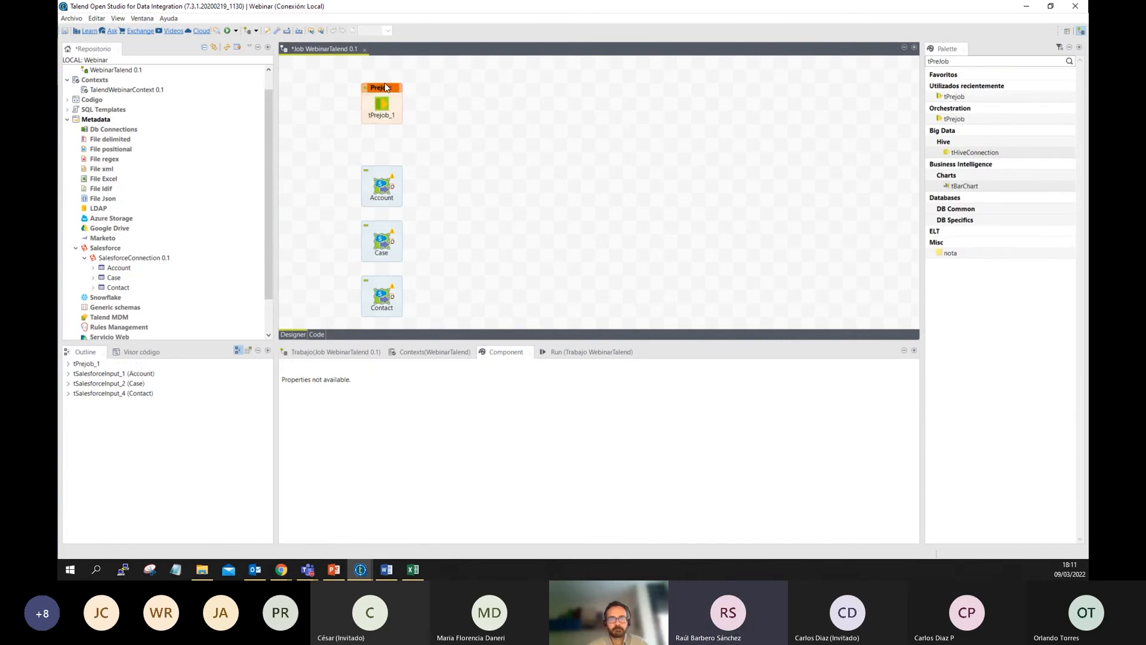
left_click_drag(318, 55, 493, 168)
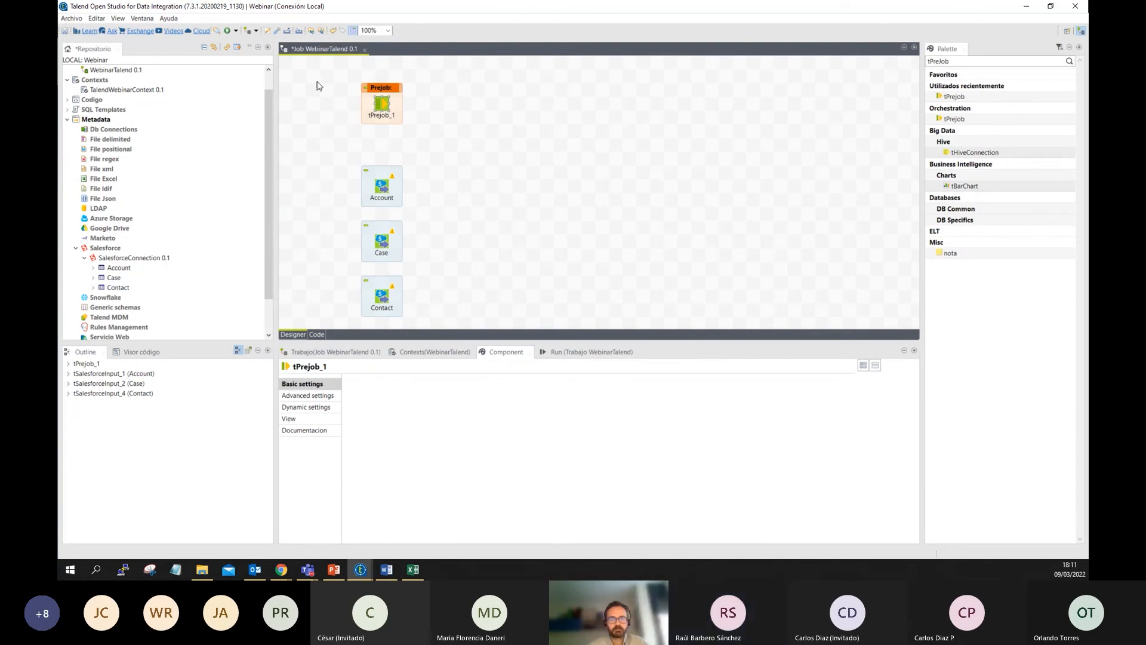
Add a tSalesforceConnection component from the SalesforceConnection metadata to the canvas beside tPrejob_1
left_click_drag(1001, 61, 877, 68)
left_click_drag(131, 257, 524, 108)
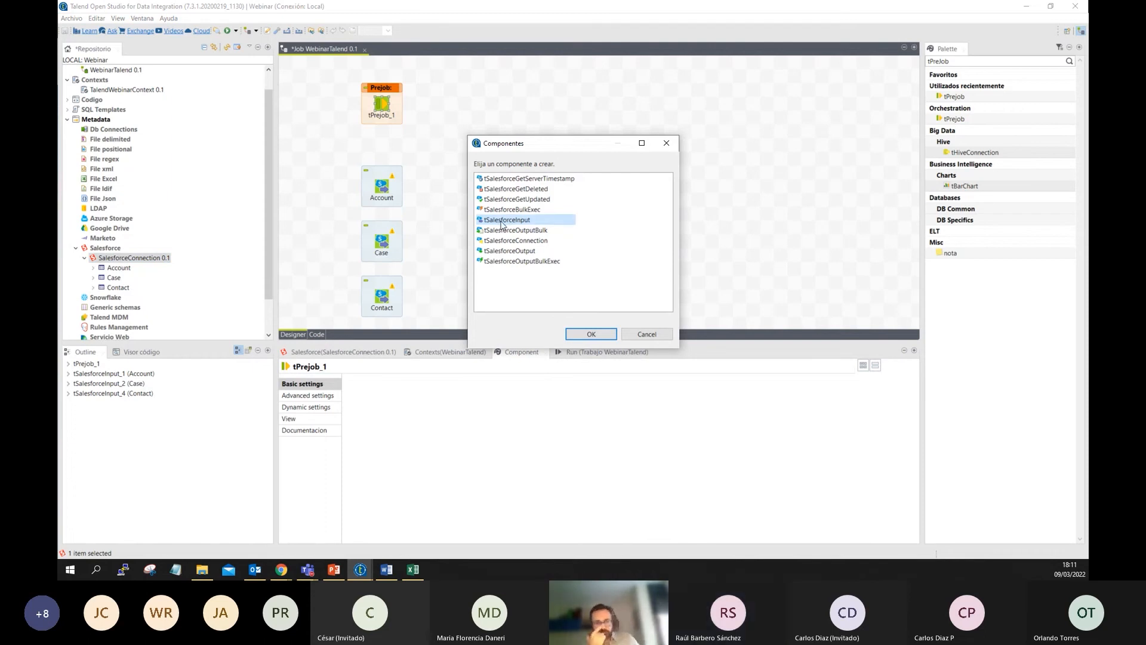
left_click(504, 240)
left_click(583, 329)
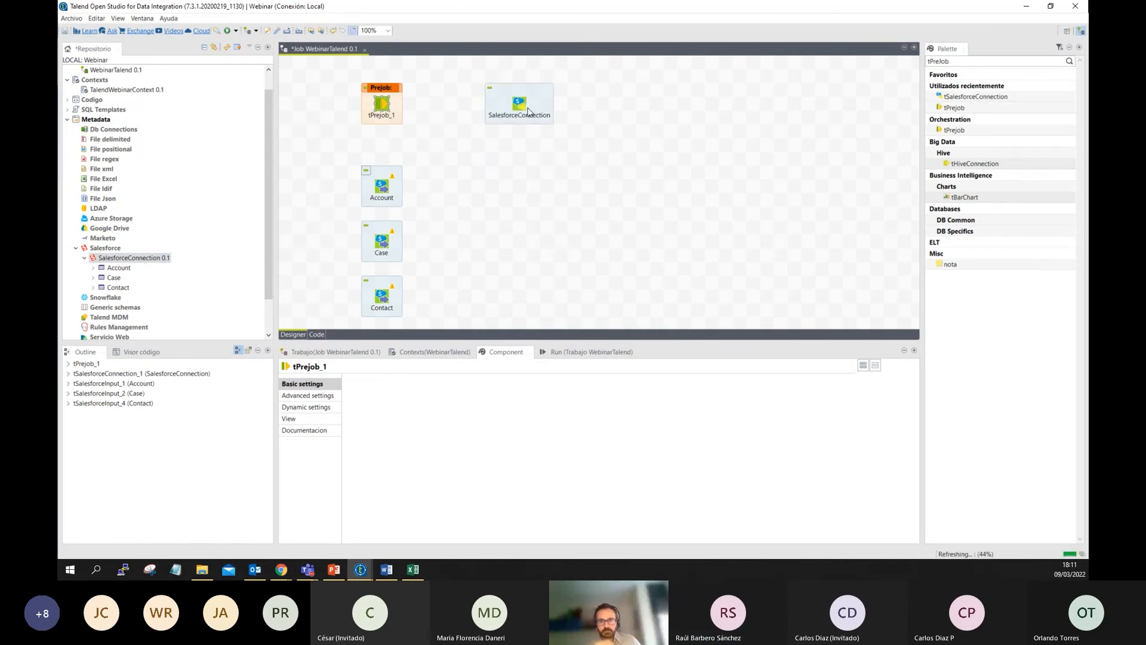
Link tPrejob_1 to the SalesforceConnection component with an On Component Ok trigger
left_click(519, 106)
right_click(386, 104)
mouse_move(388, 108)
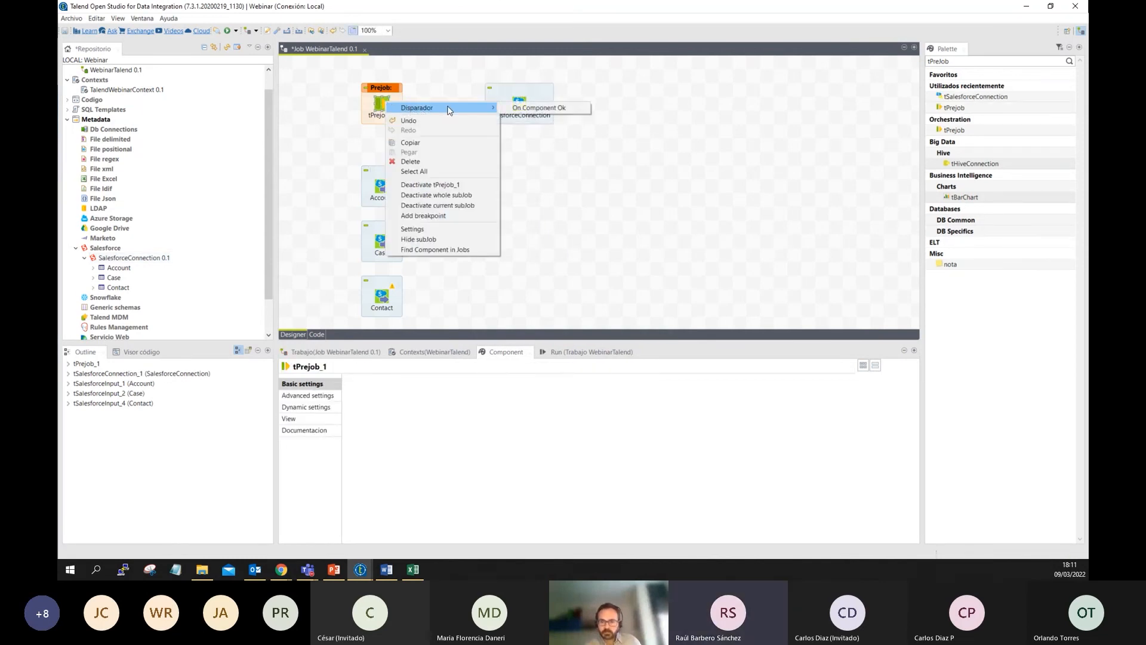
left_click(540, 107)
left_click(548, 107)
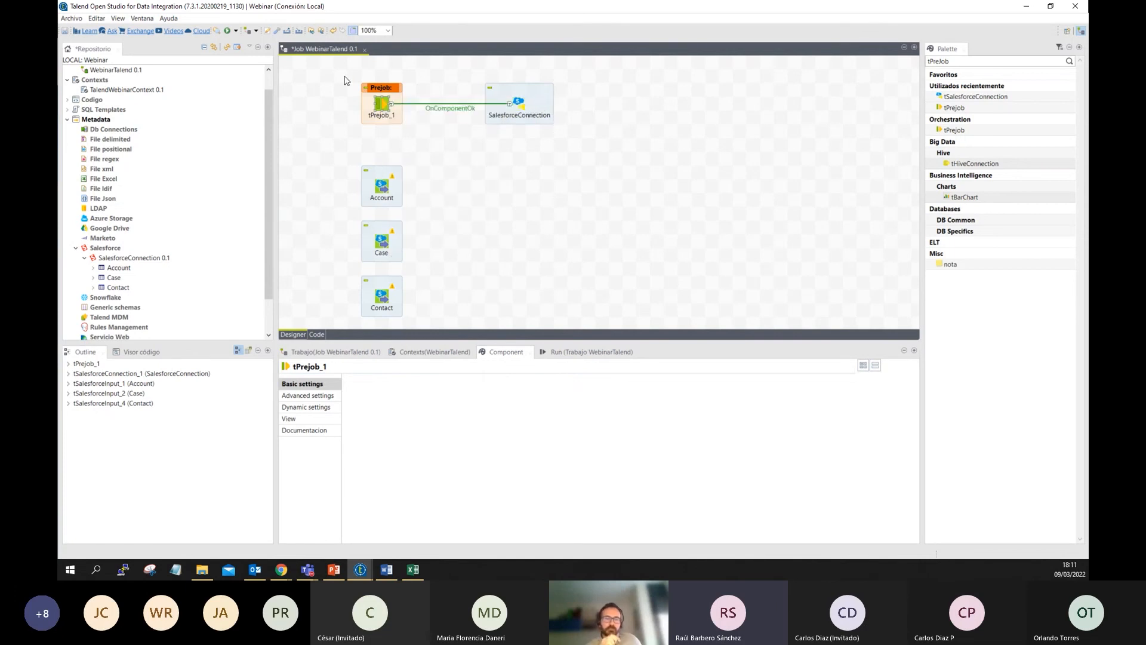
Review the prejob subjob and the basic settings of the SalesforceConnection and Account components
left_click_drag(345, 76, 635, 149)
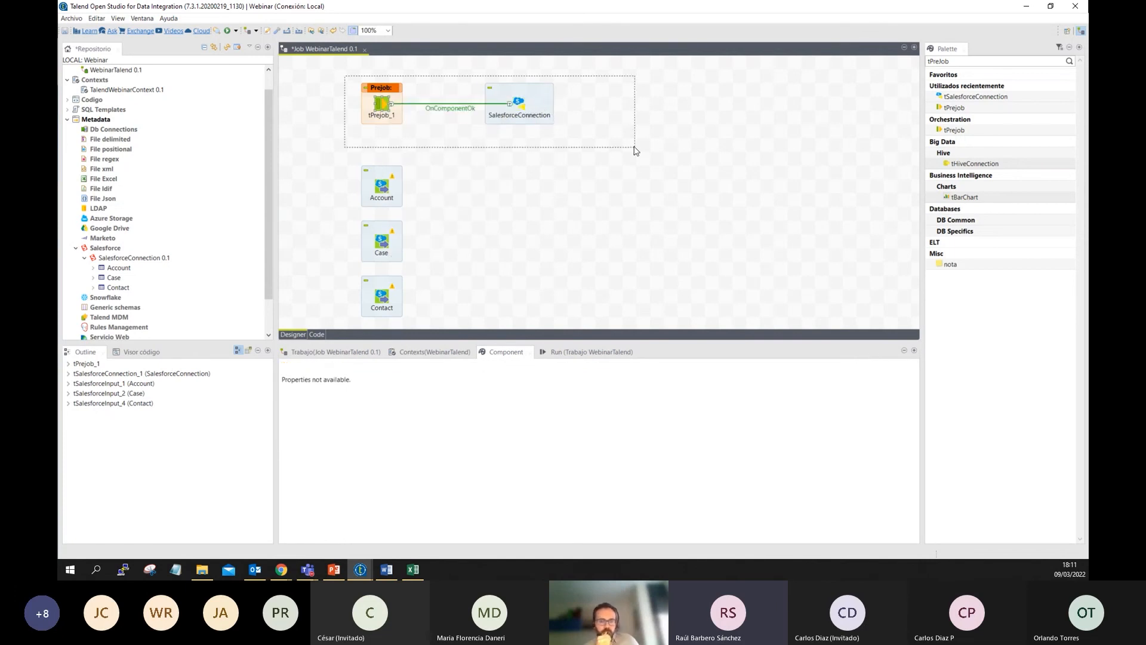
left_click(525, 108)
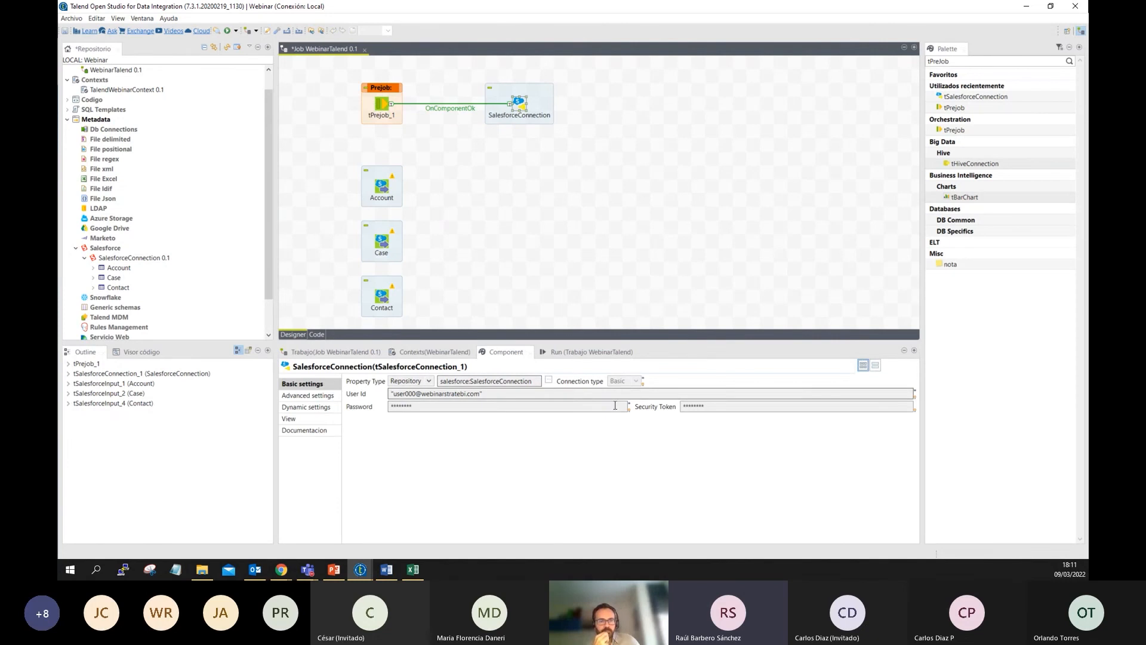
left_click_drag(339, 69, 612, 139)
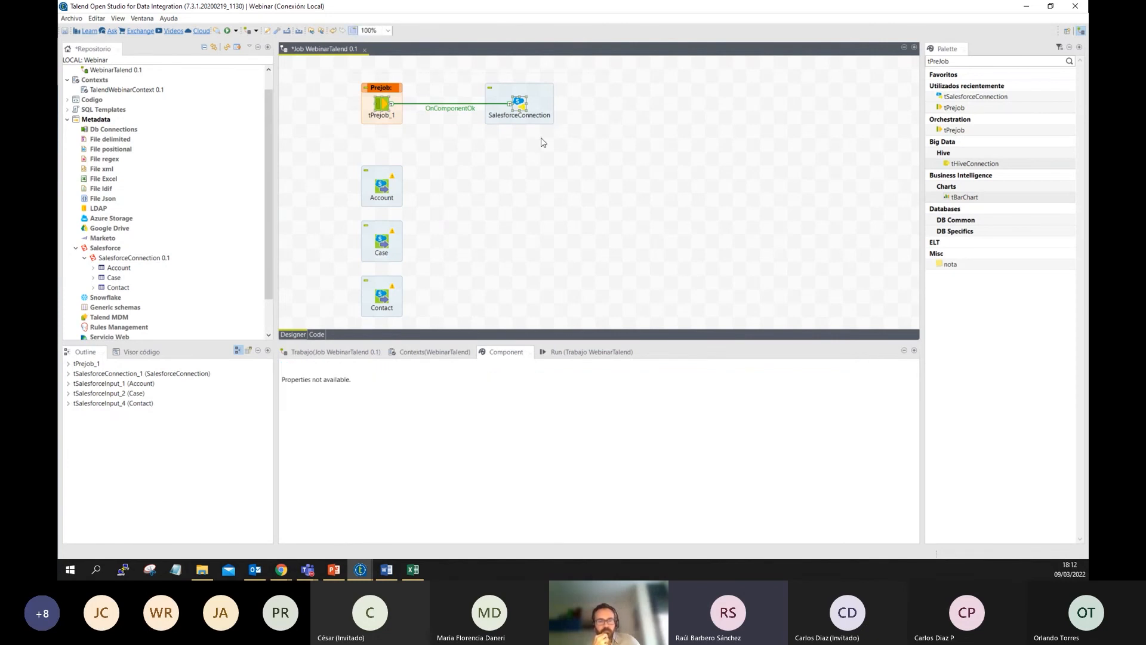
left_click_drag(328, 69, 625, 170)
left_click(517, 107)
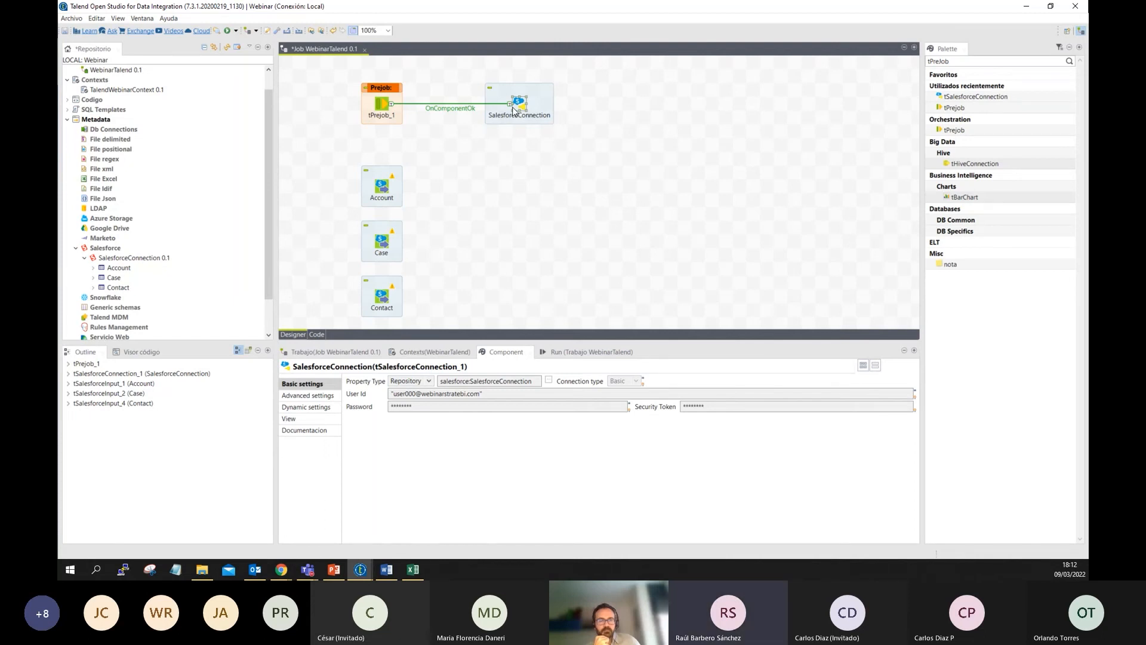
left_click_drag(335, 158, 449, 319)
left_click(385, 185)
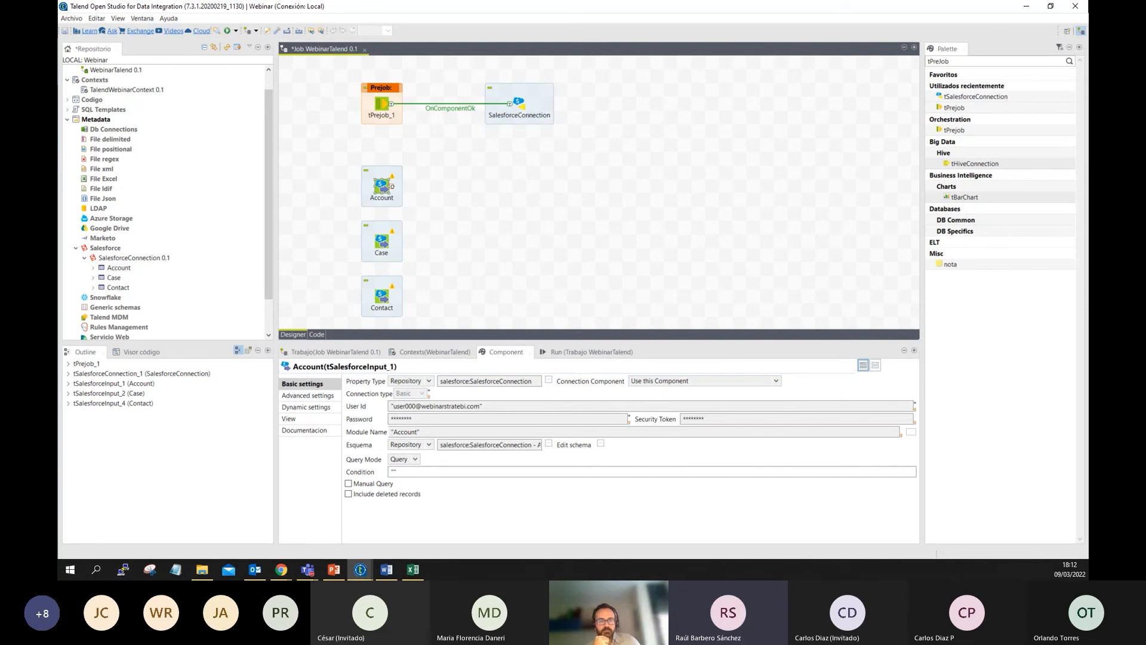
left_click(624, 177)
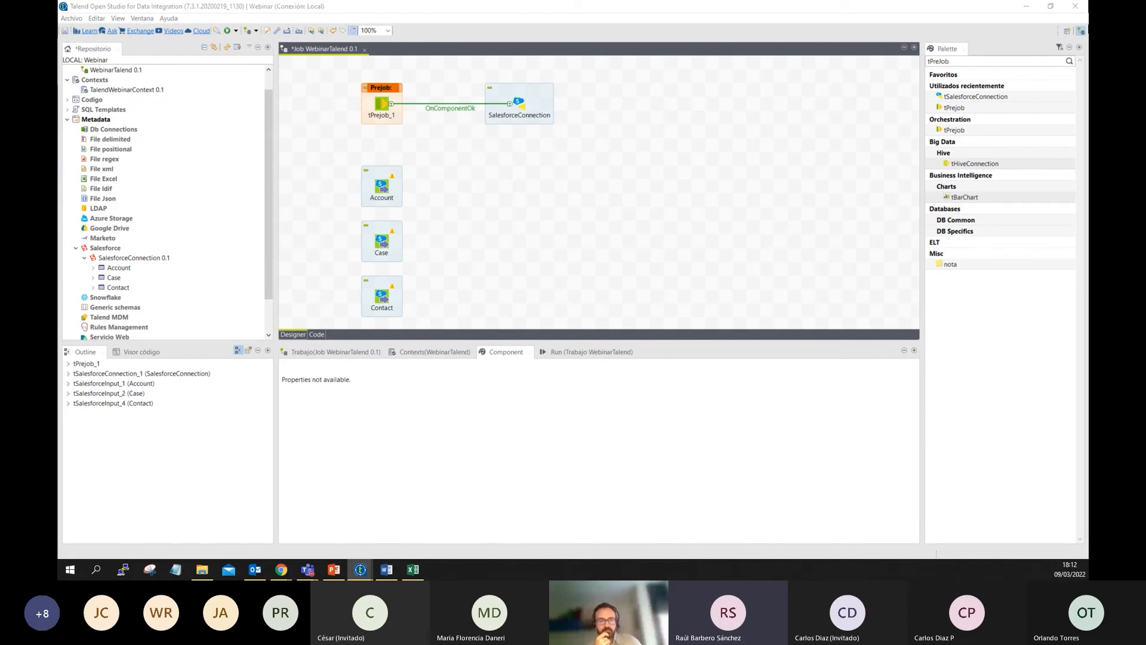
Search the component palette for tFileOutput and place a tFileOutputExcel component beside Account
left_click_drag(958, 61, 920, 65)
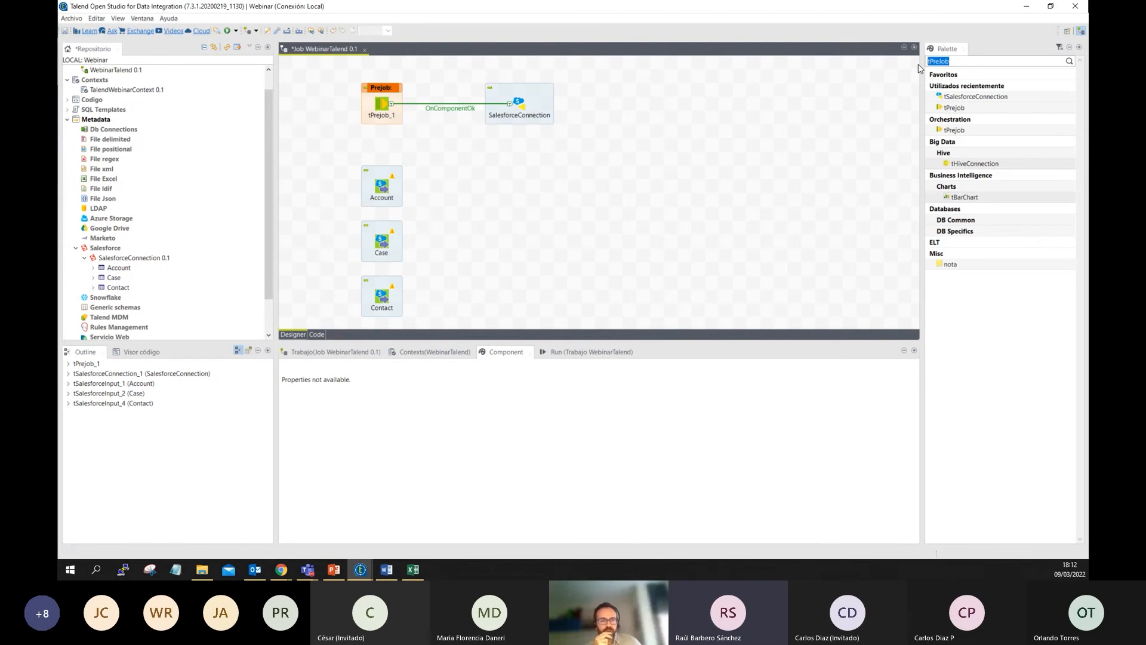
type("tE")
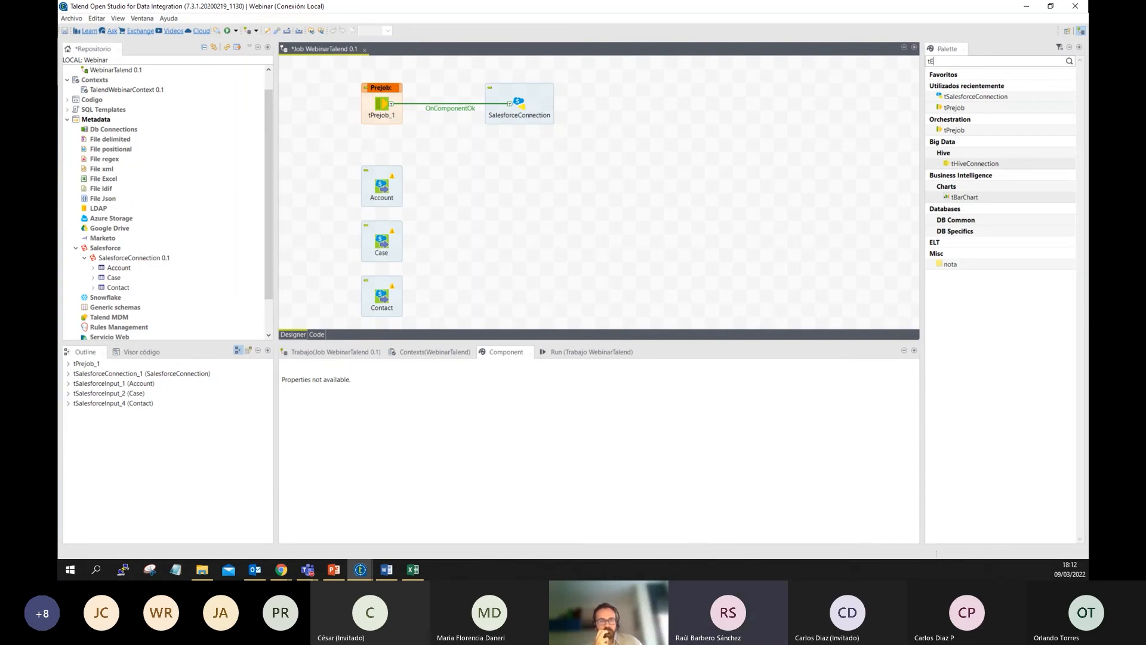
key("BackSpace")
key("BackSpace")
key("BackSpace")
type("FileOutput")
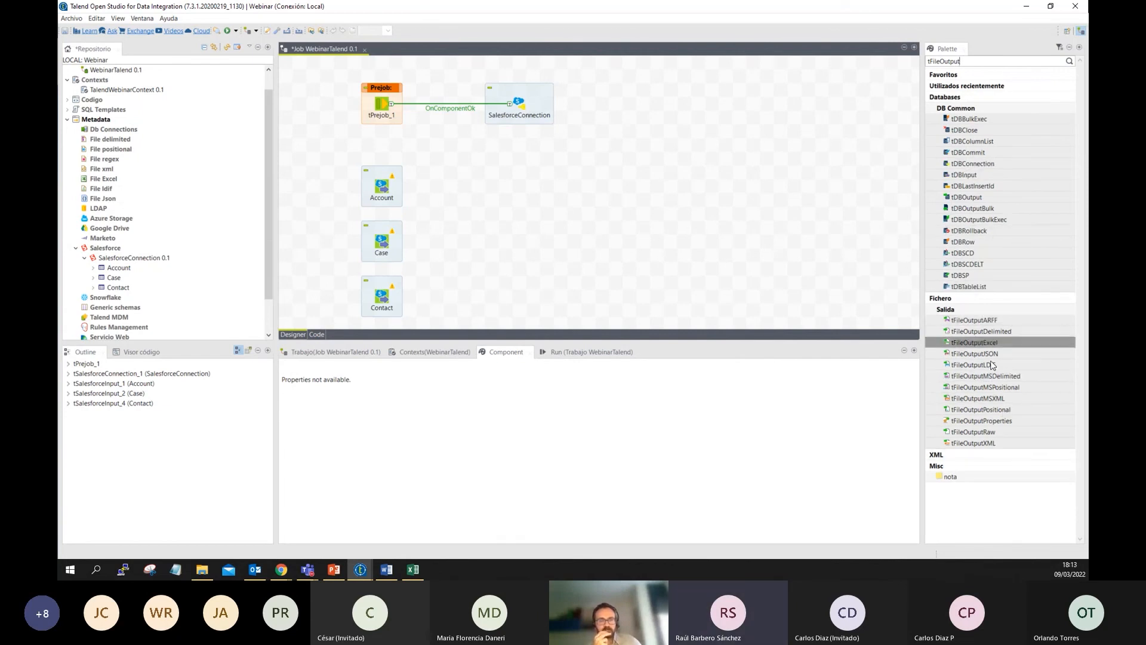
left_click_drag(1005, 344, 530, 191)
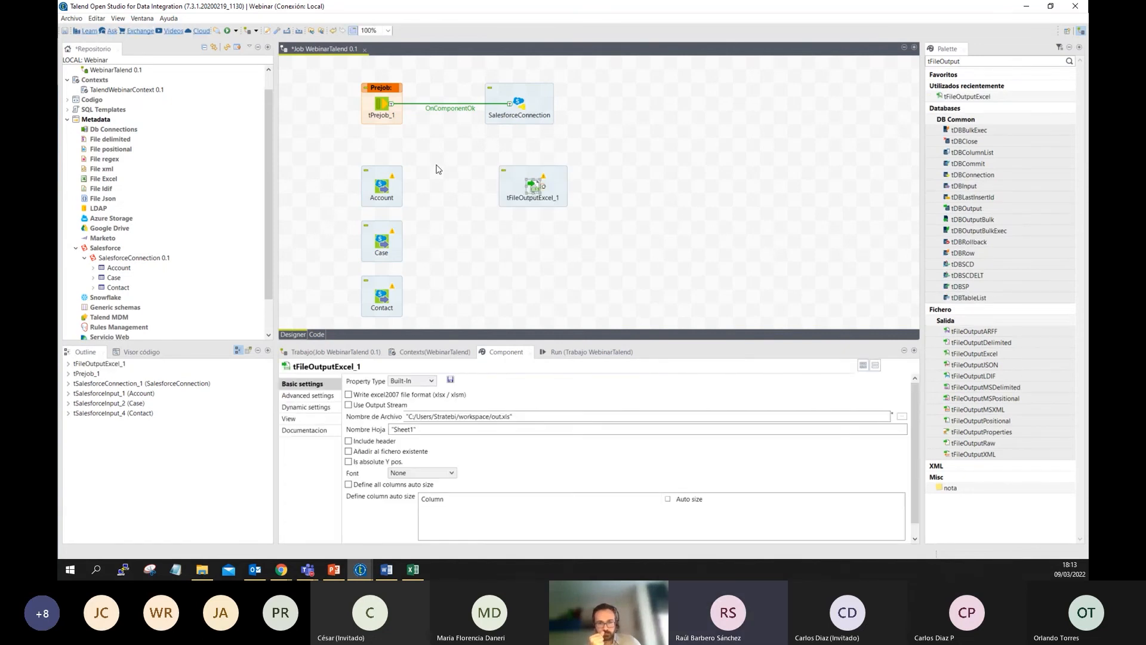
Connect the Account component to tFileOutputExcel_1 with a Main row
right_click(384, 194)
mouse_move(483, 199)
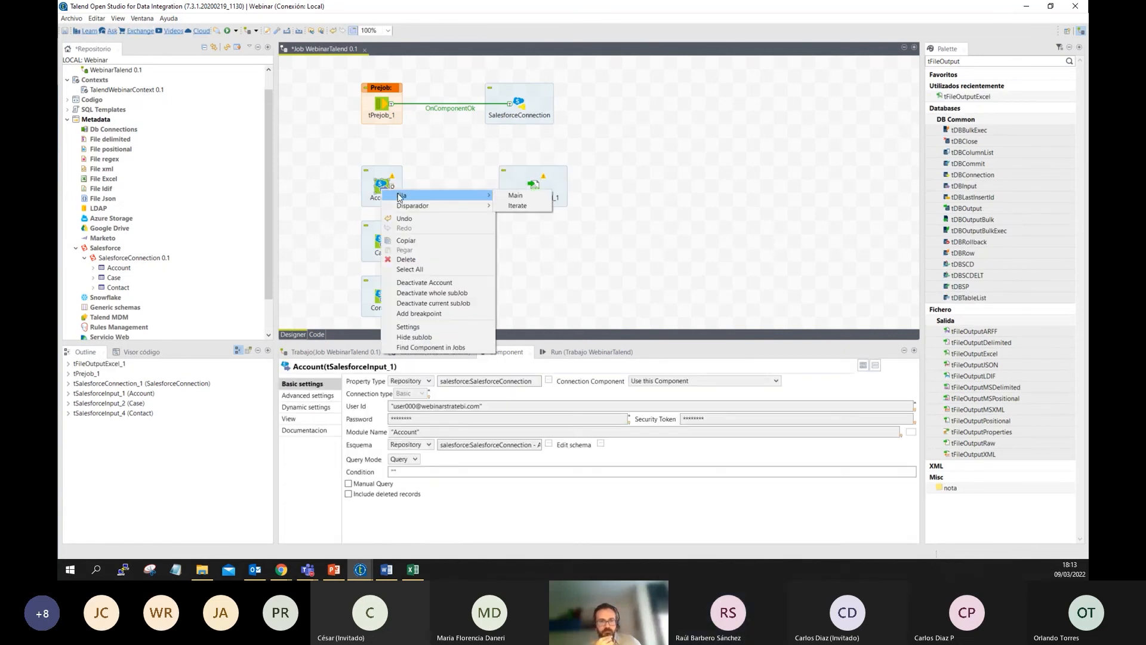
left_click(517, 196)
left_click(534, 187)
left_click(371, 184)
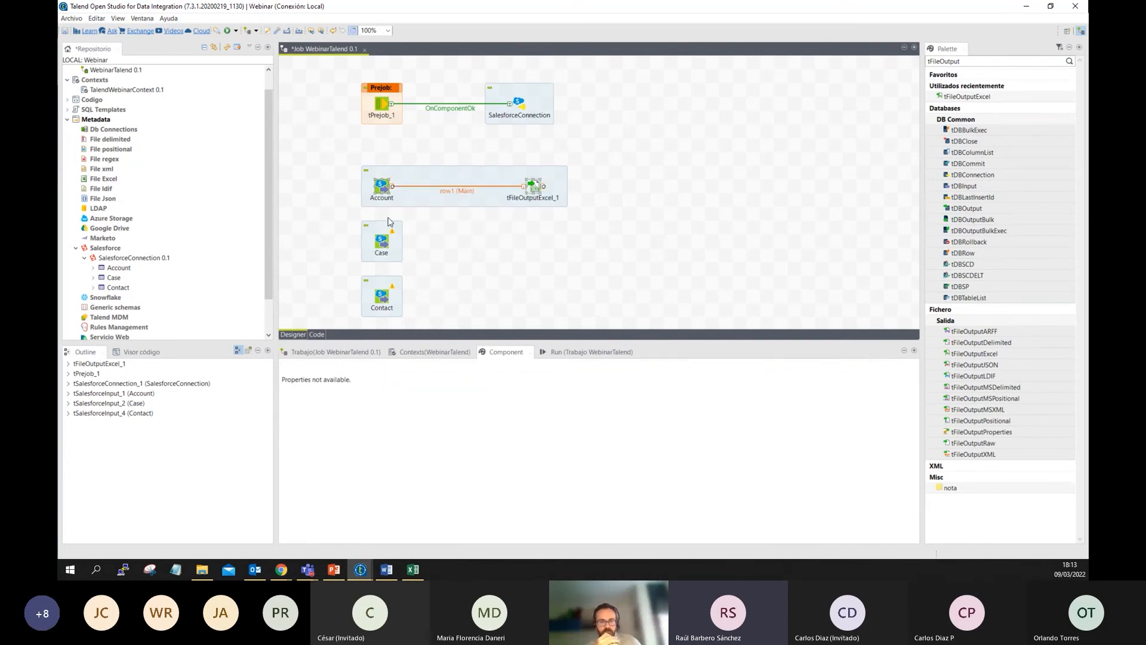
left_click(381, 188)
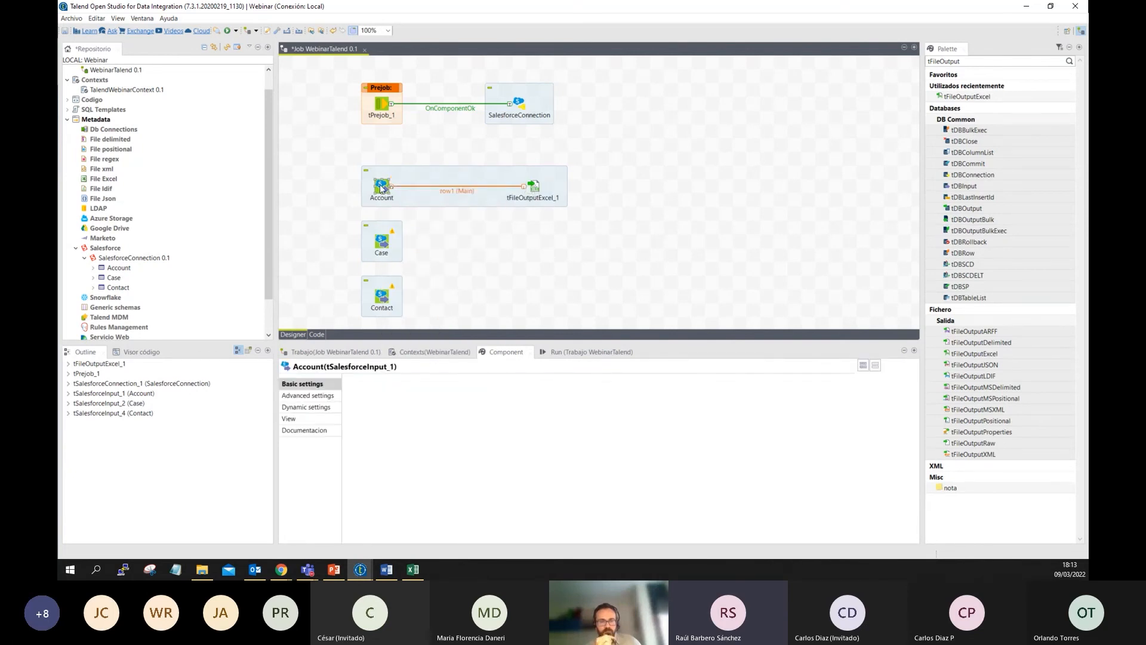
Set the Excel output's file name to context.PathFile+"SalesforceWebinarData.xlsx" and enable the Excel 2007 file format
left_click(530, 187)
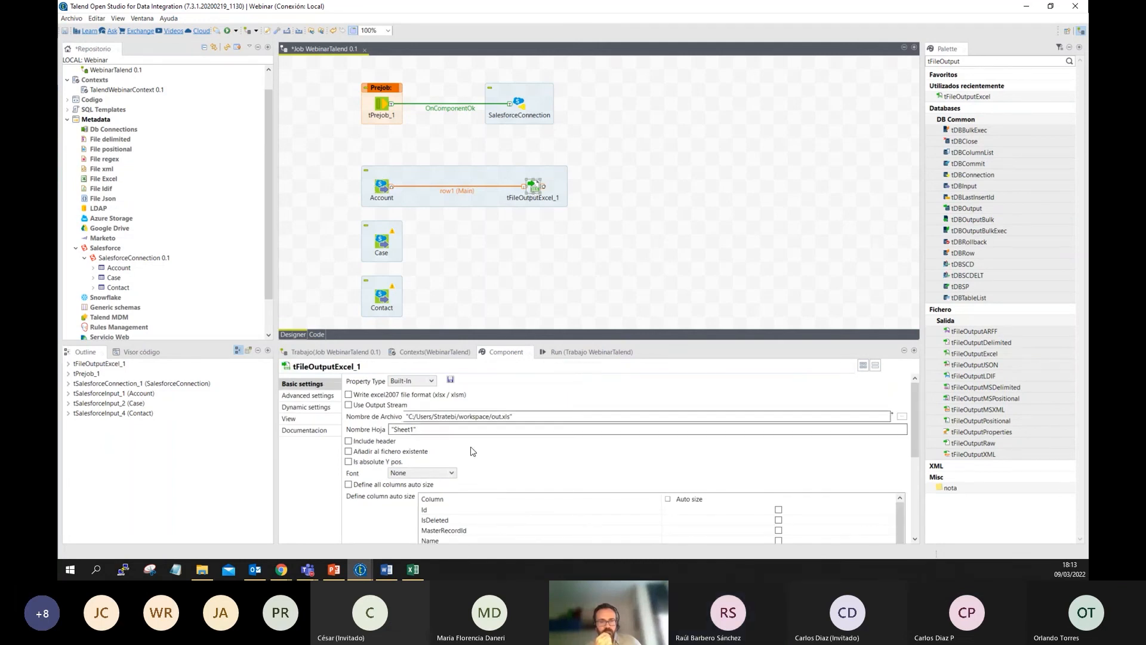
triple_click(459, 417)
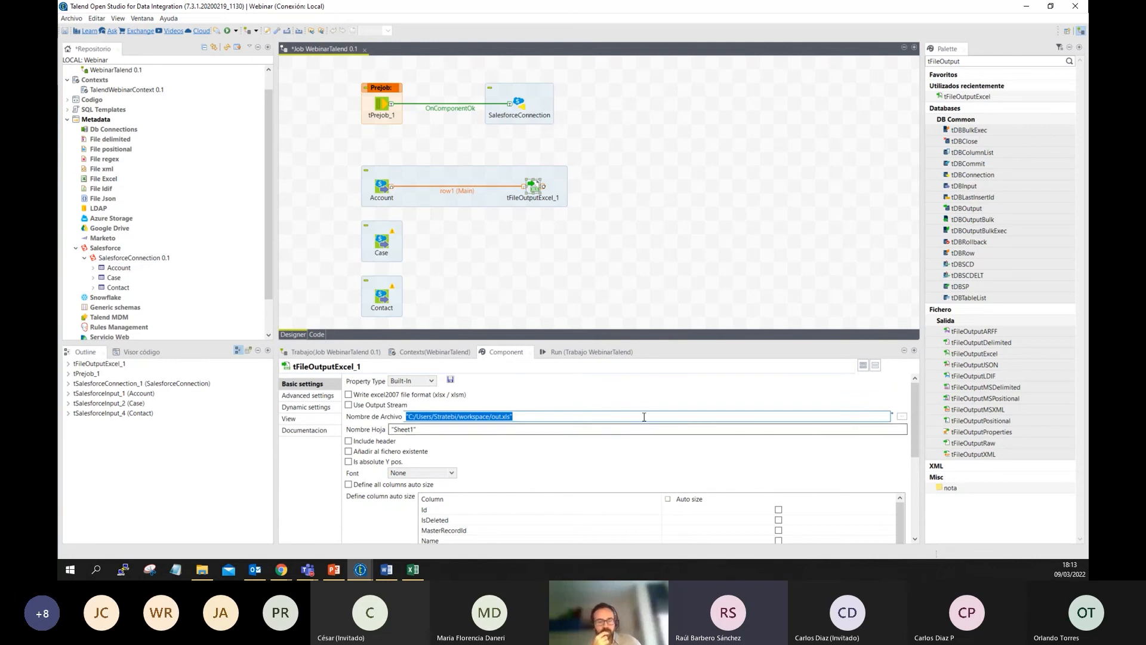
type("c")
type("ontec")
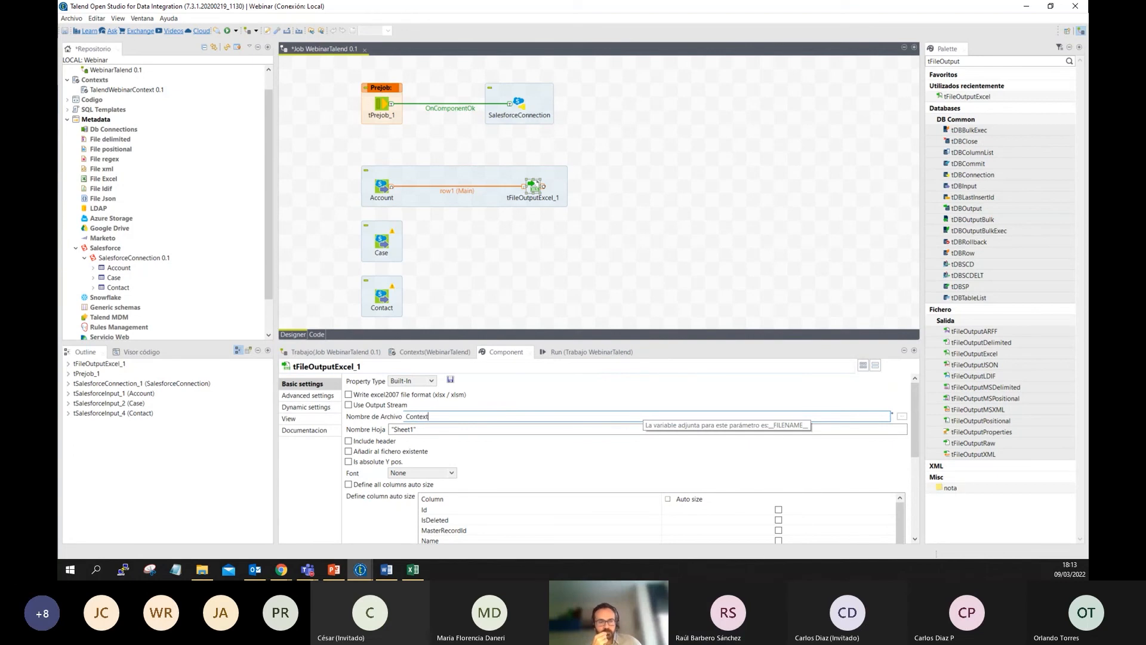
type("tPat")
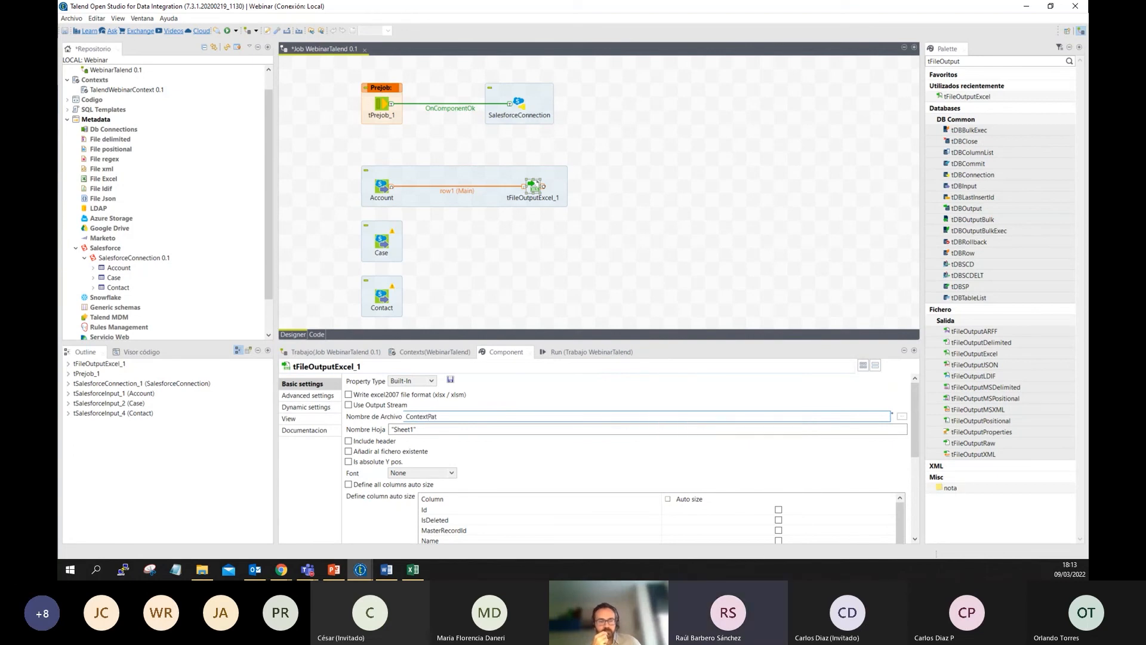
key("BackSpace")
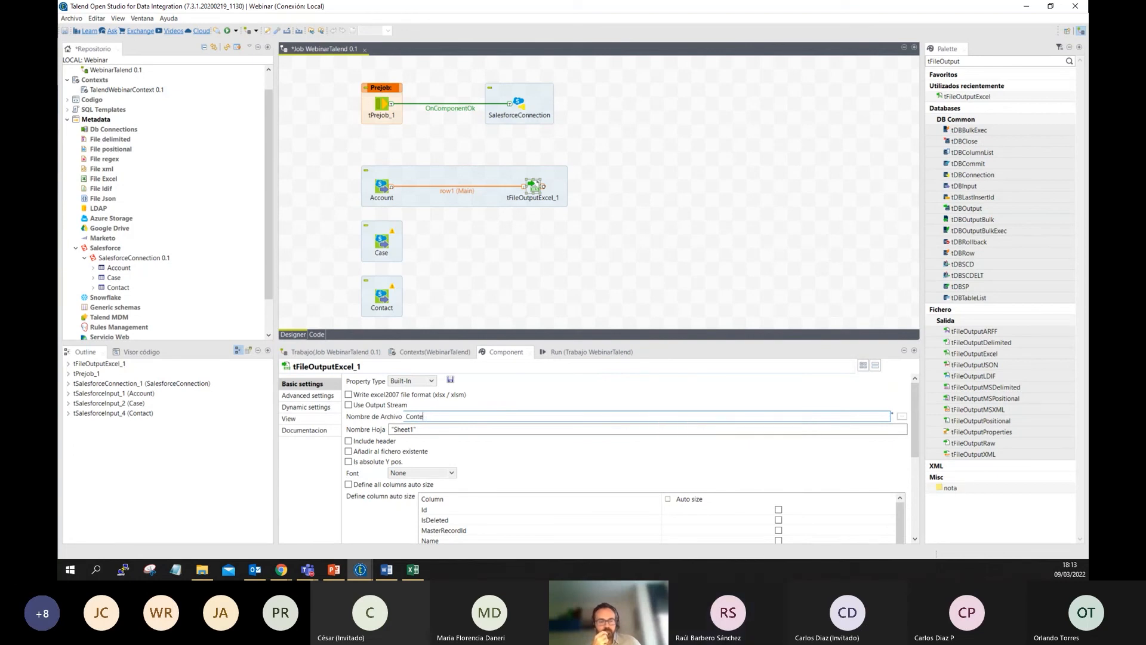
type("nte")
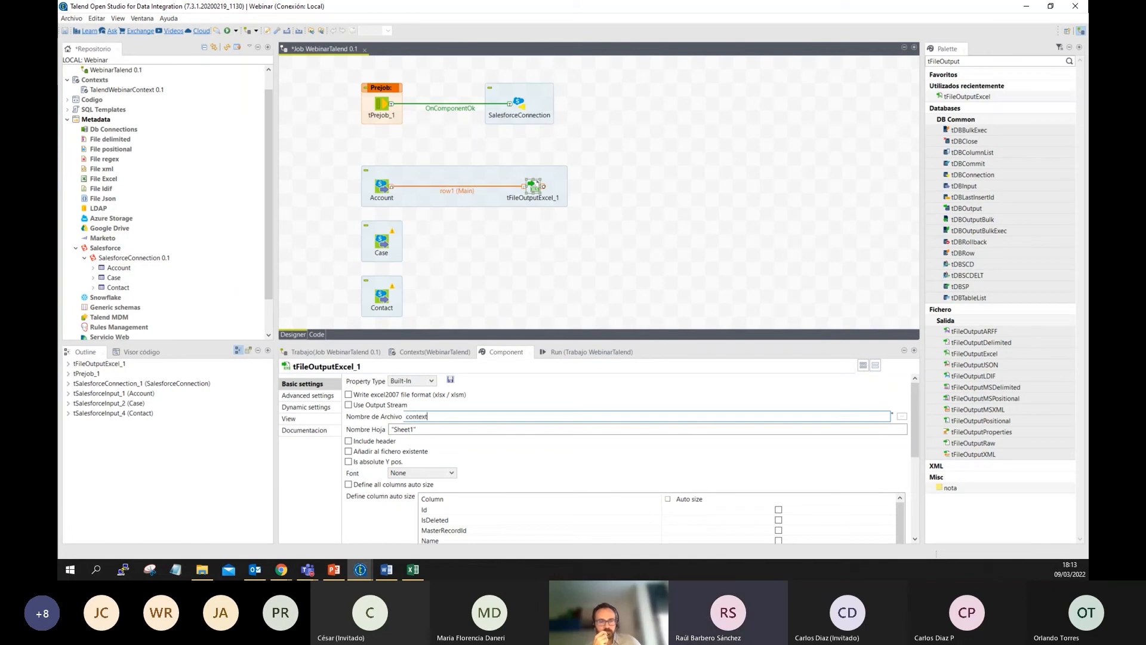
left_click_drag(473, 412, 399, 416)
scroll(70, 151, "up", 1)
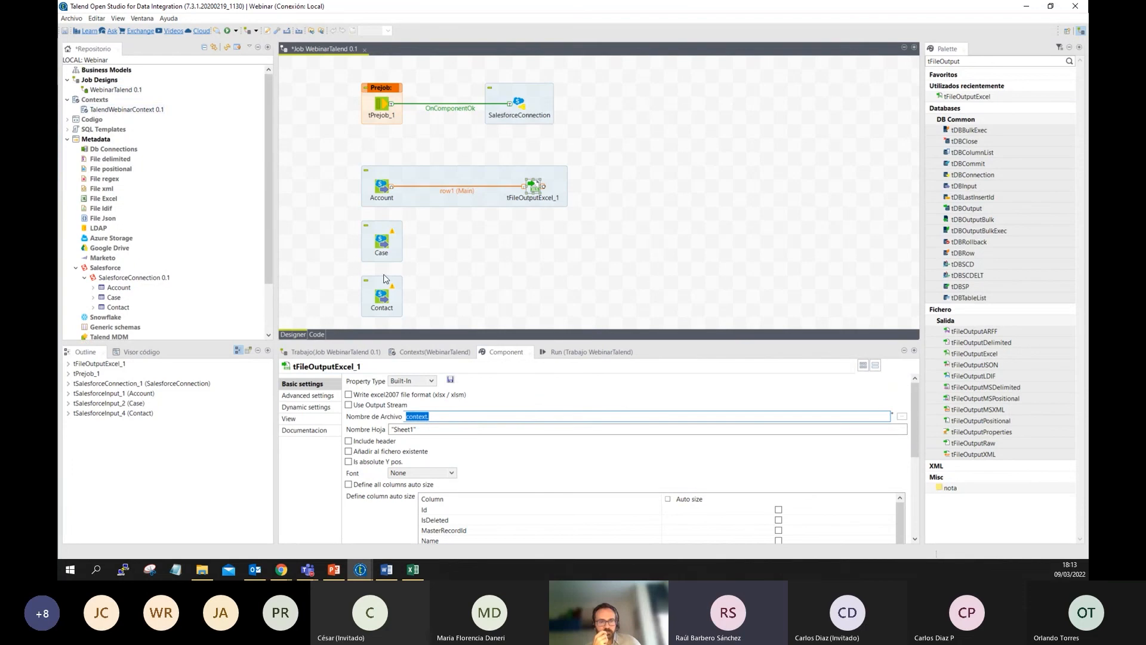
left_click(453, 418)
type("PathFile+\"Sal")
type("esforce")
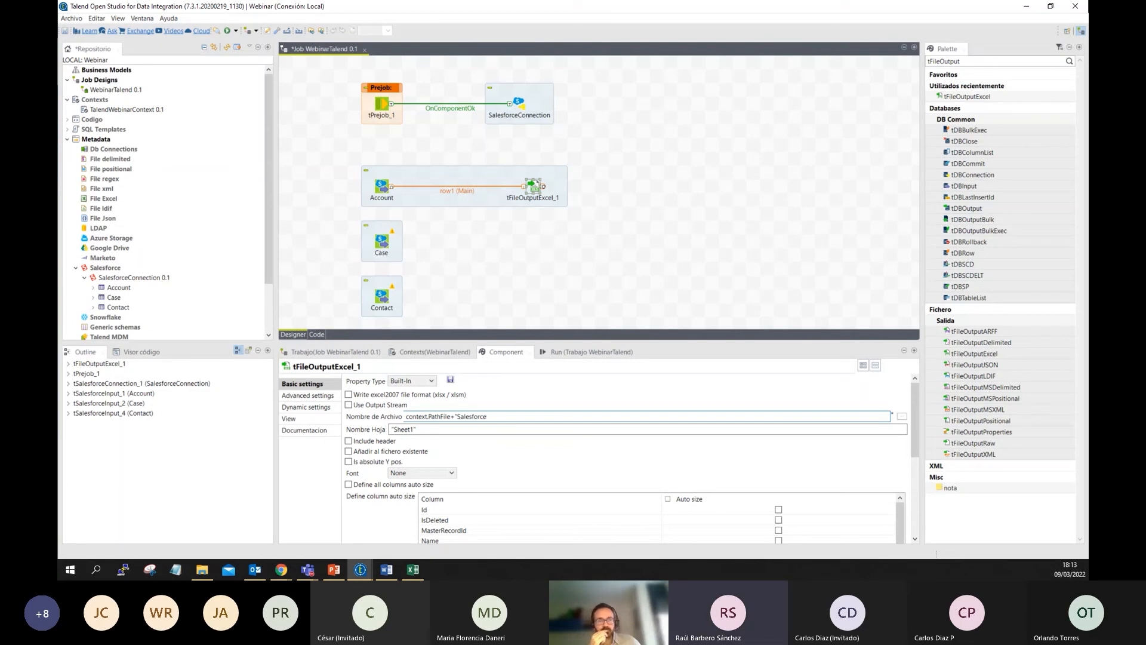
type("WebinarData.")
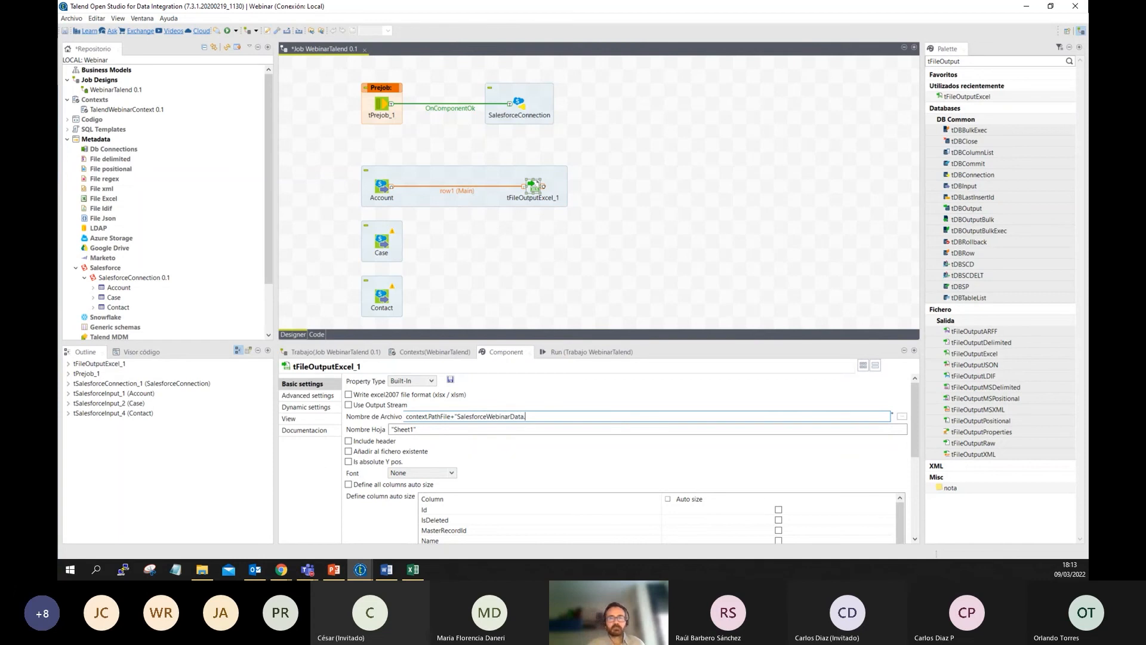
type("xlsx\"")
left_click(369, 394)
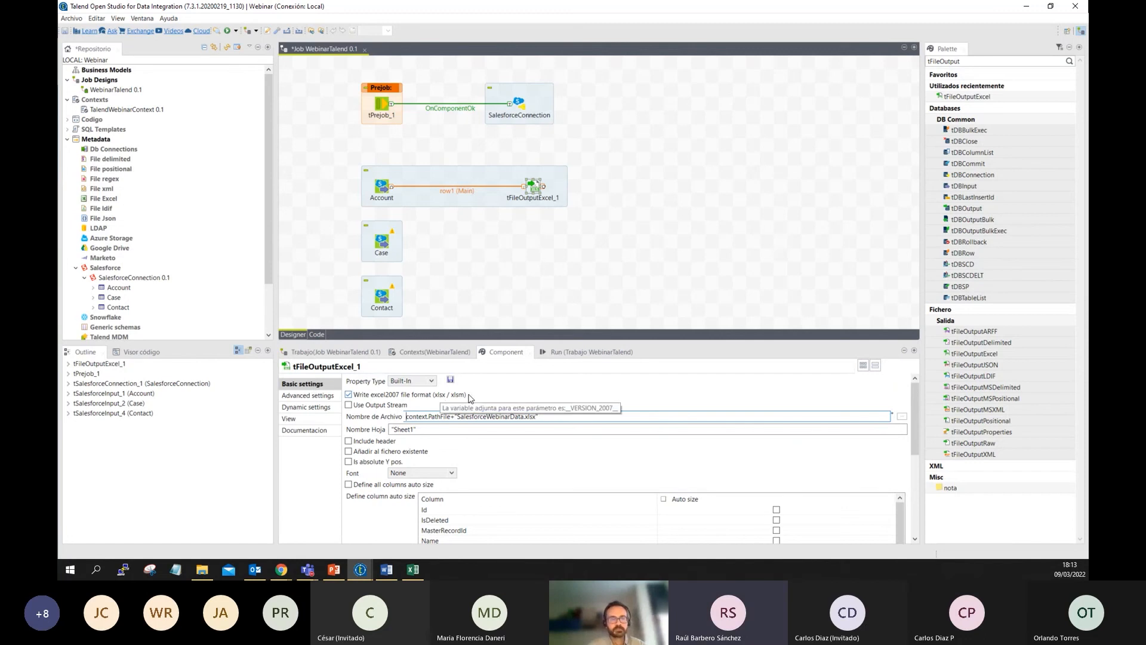
Name the output sheet "Account", and enable including the header and appending to the existing file
left_click_drag(411, 428, 394, 432)
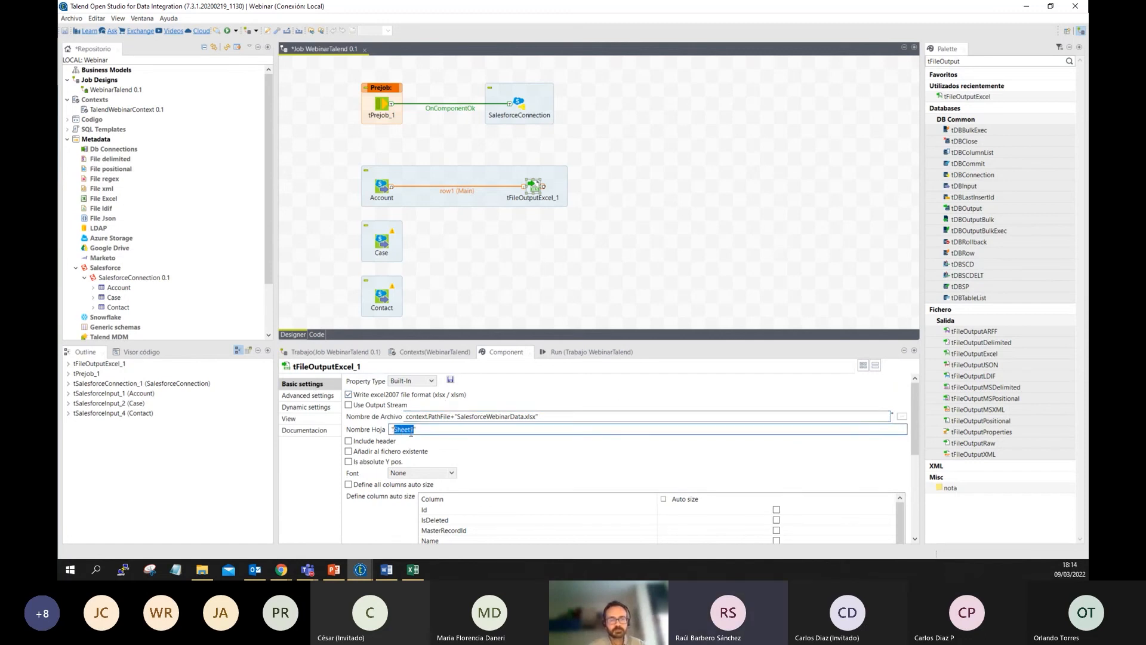
type("Account")
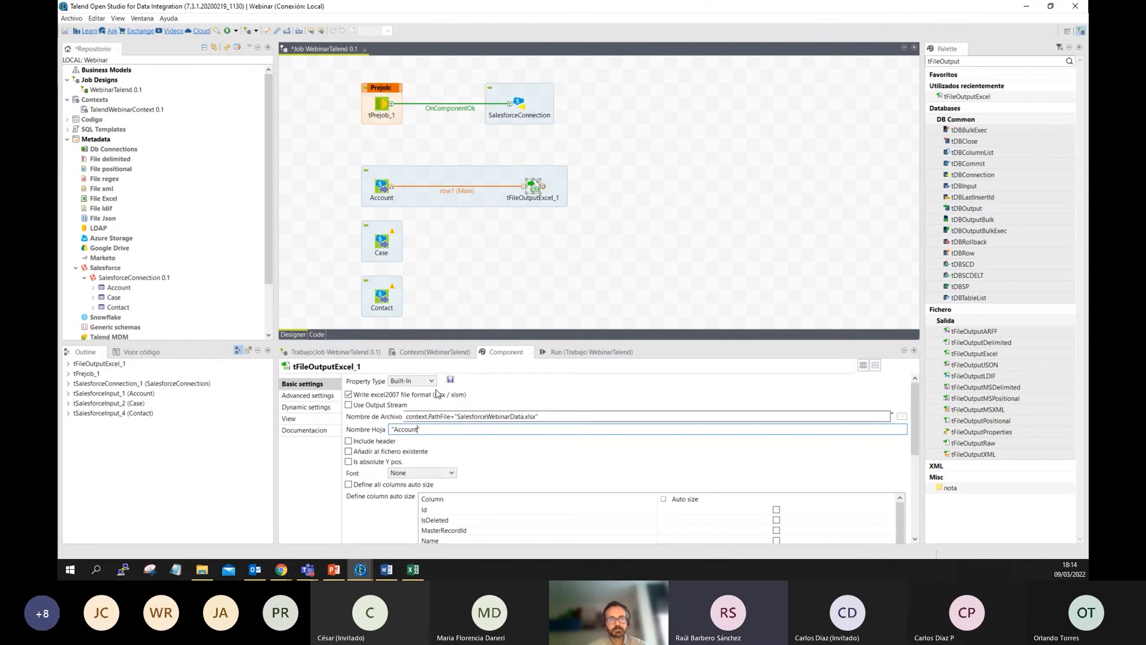
left_click(359, 440)
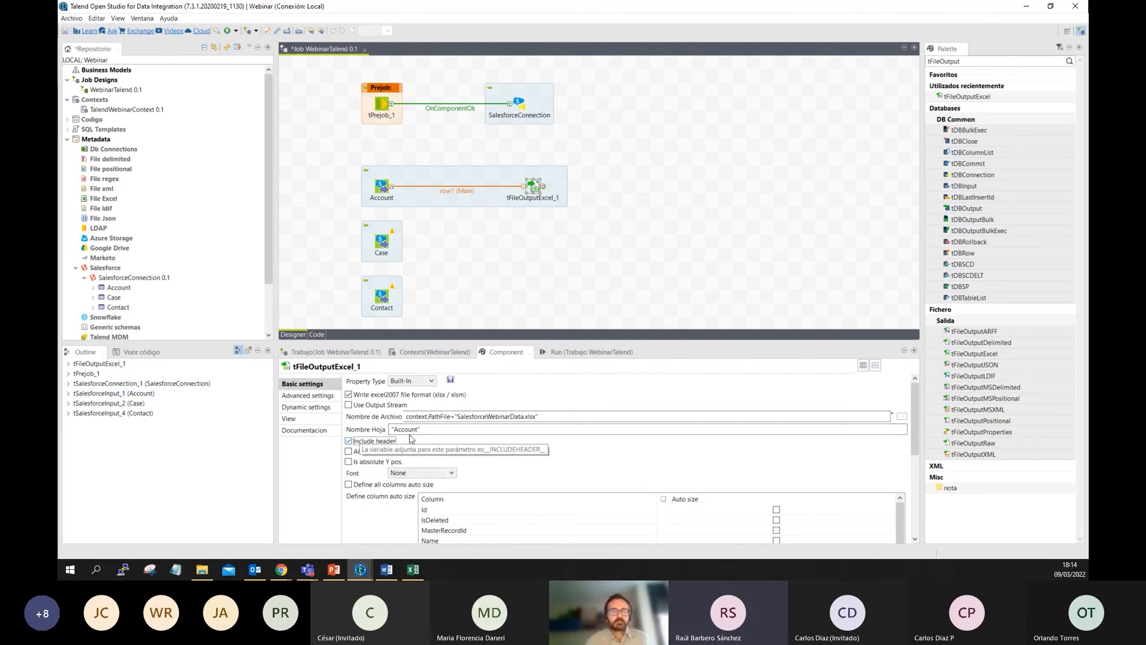
left_click(349, 451)
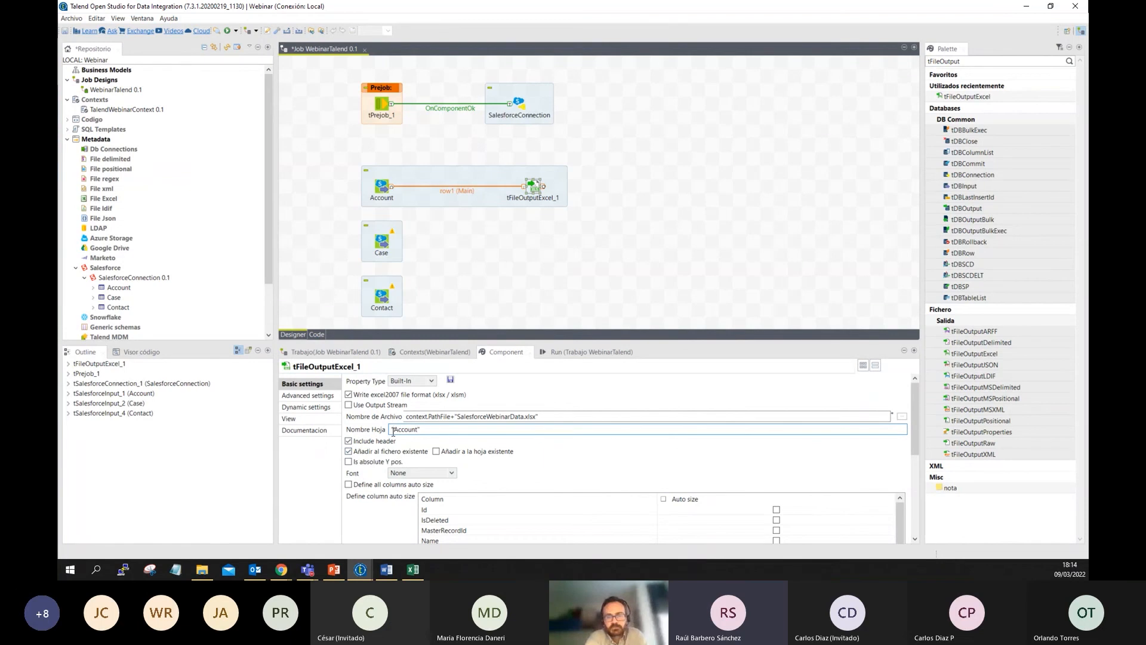
Look through the Account columns in the Excel output's column auto-size list
scroll(408, 446, "down", 2)
scroll(590, 470, "down", 2)
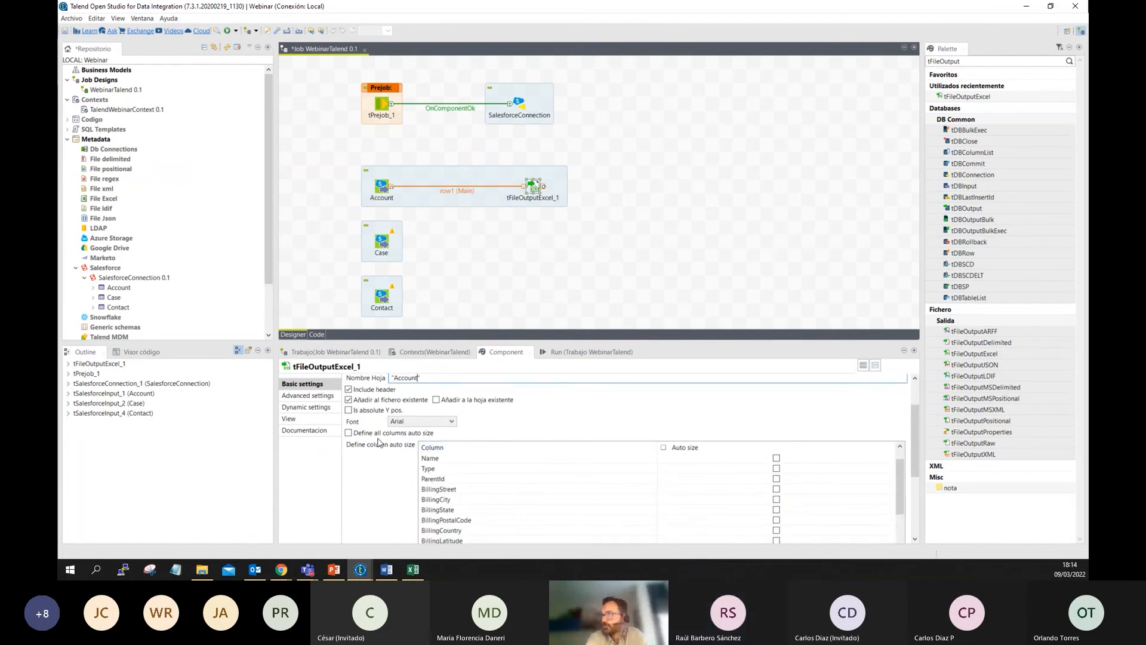
scroll(378, 441, "down", 2)
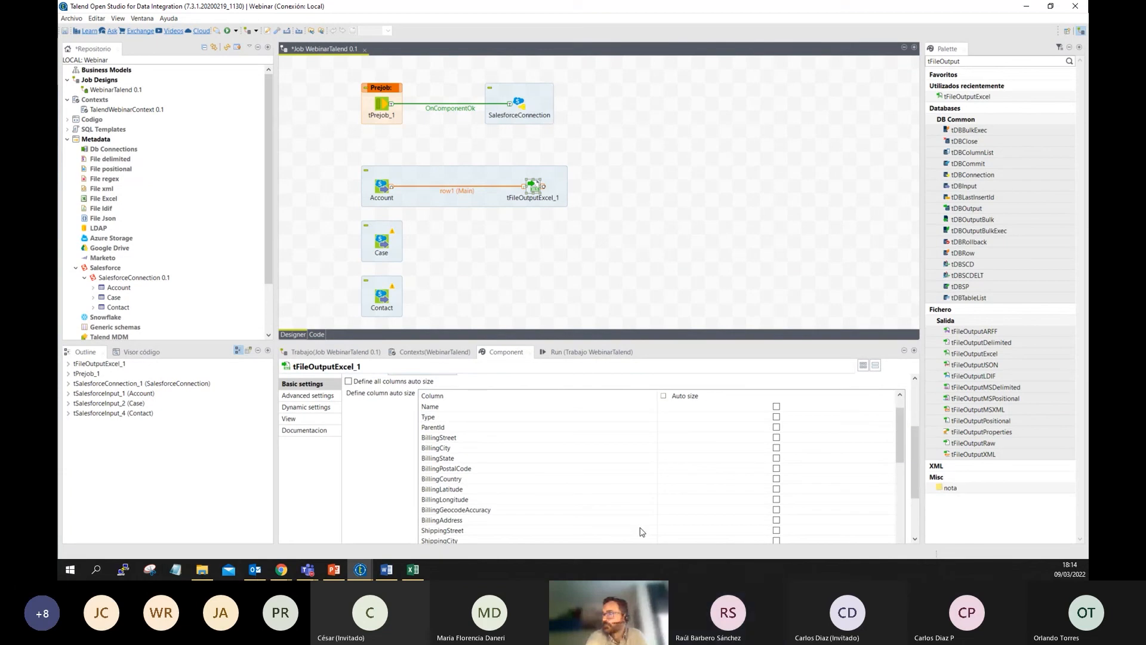
scroll(597, 466, "down", 10)
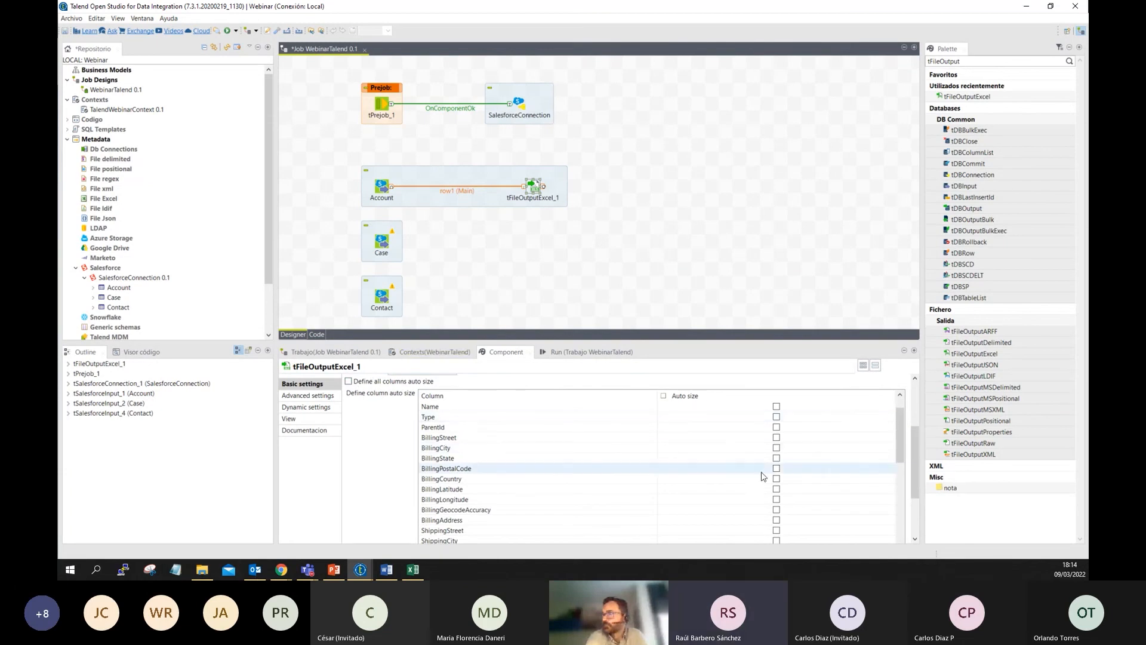
scroll(561, 490, "up", 6)
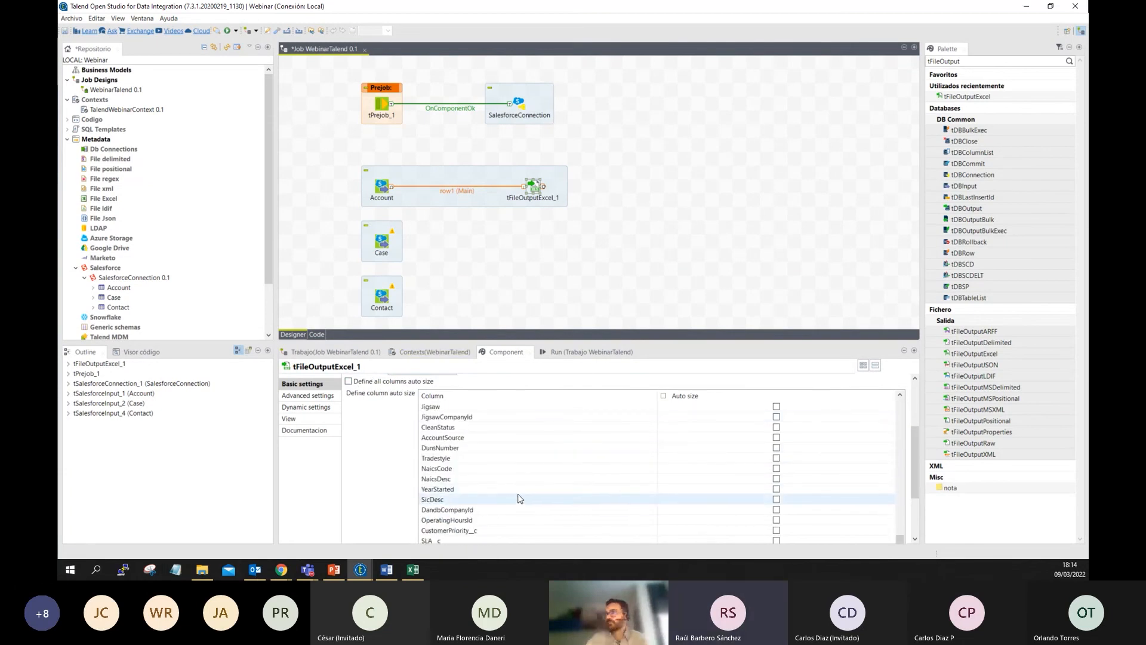
Enable automatic sizing of all columns in the Account Excel output, and review its advanced settings
scroll(519, 497, "up", 8)
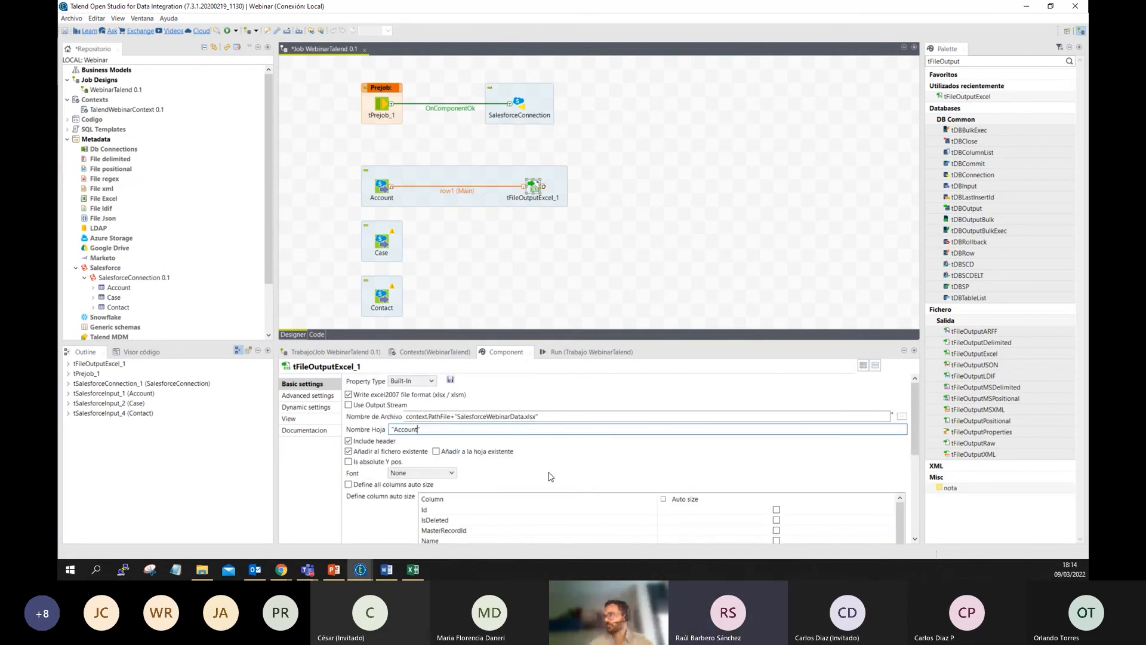
left_click(348, 485)
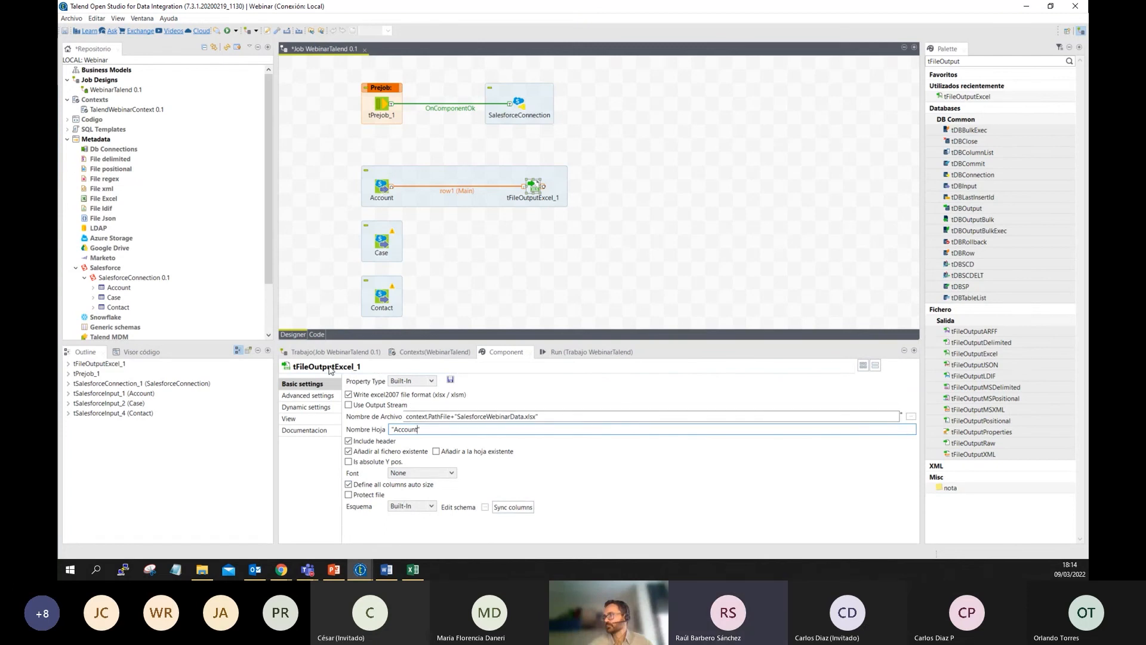
left_click(304, 397)
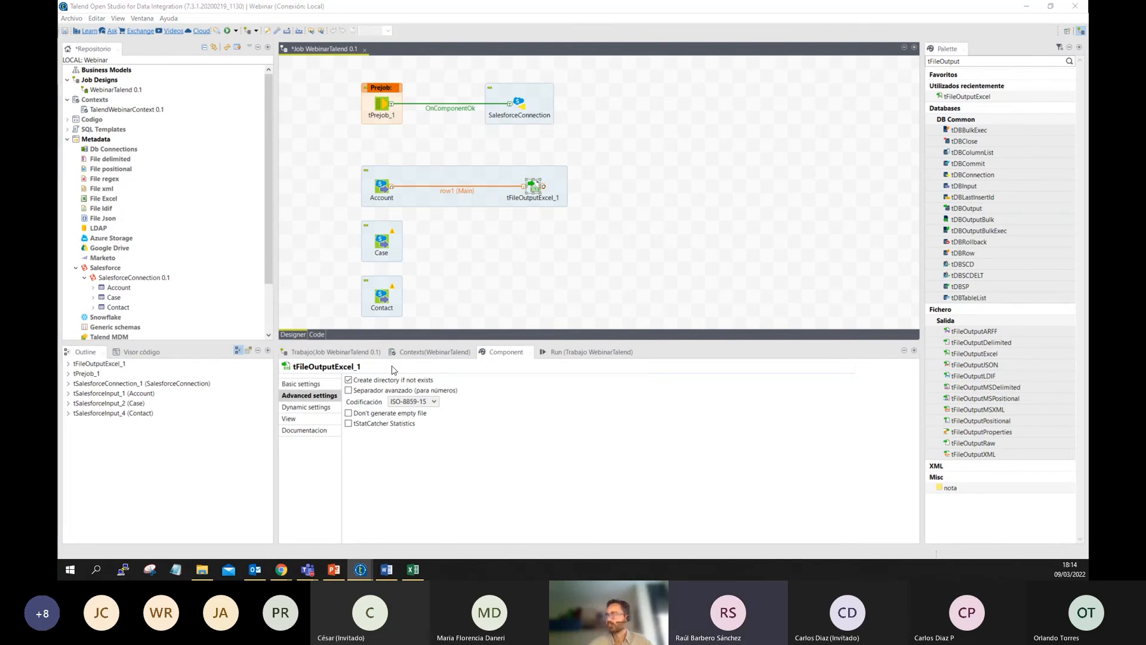
left_click(303, 383)
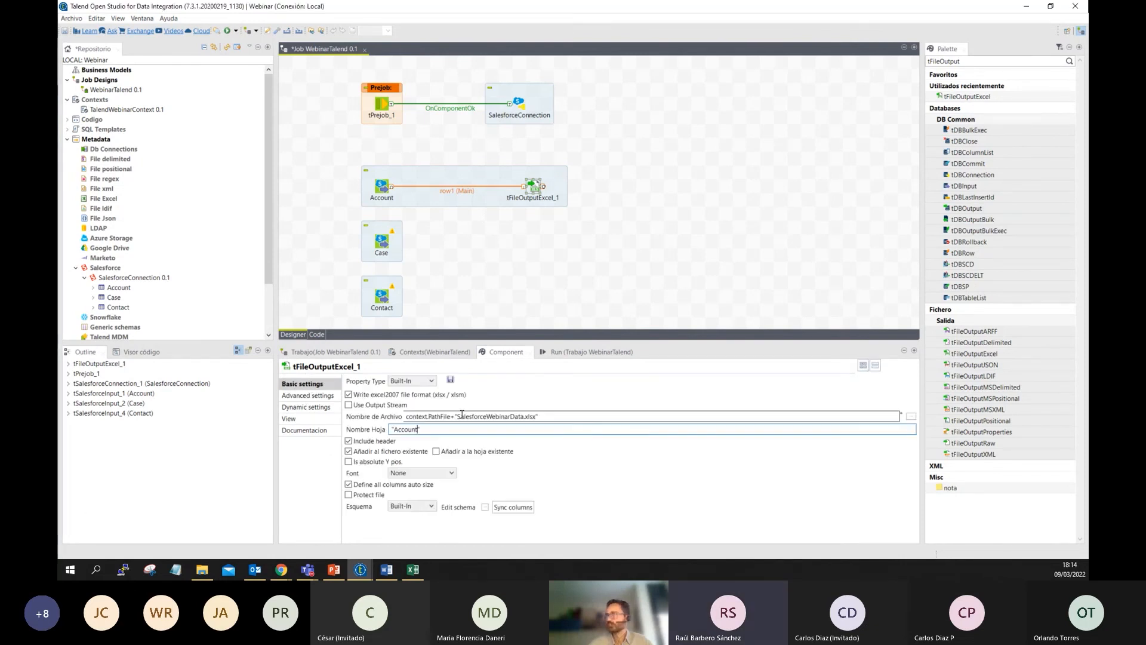
Duplicate the Account Excel output twice and place one copy beside Case and the other beside Contact
left_click(385, 189)
left_click(535, 188)
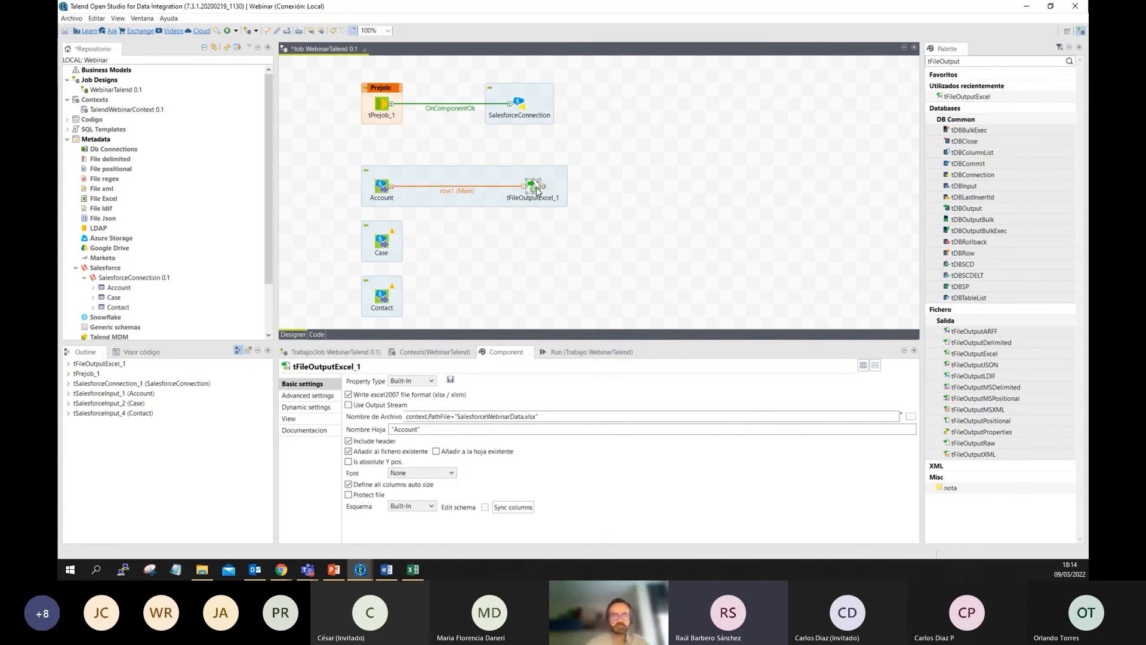
key("ctrl+v")
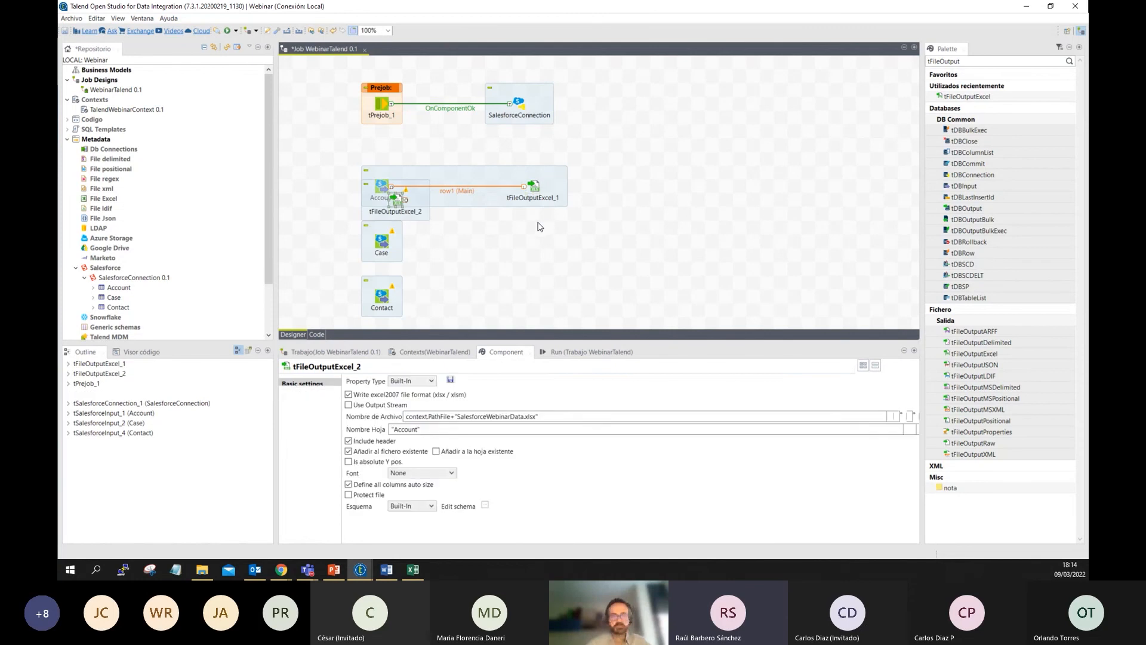
key("ctrl+v")
left_click_drag(552, 200, 538, 297)
left_click_drag(398, 202, 538, 249)
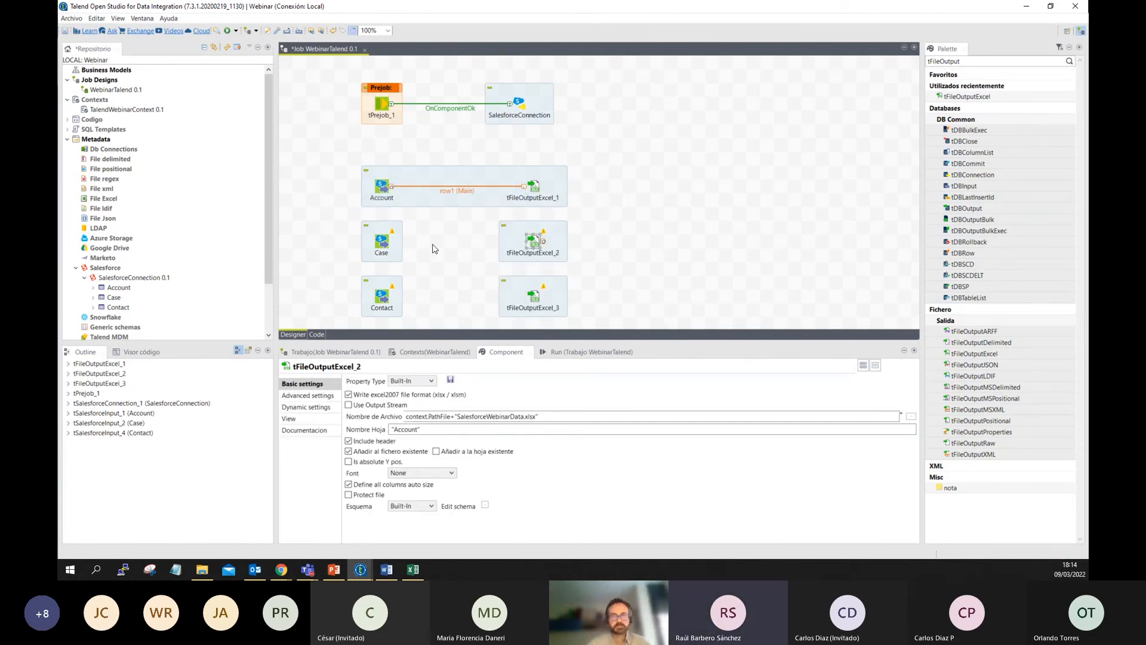
Connect Case to tFileOutputExcel_2 and Contact to tFileOutputExcel_3 with Main rows
right_click(385, 240)
mouse_move(402, 246)
left_click(512, 245)
left_click(533, 242)
right_click(382, 297)
mouse_move(398, 302)
left_click(509, 303)
left_click(534, 297)
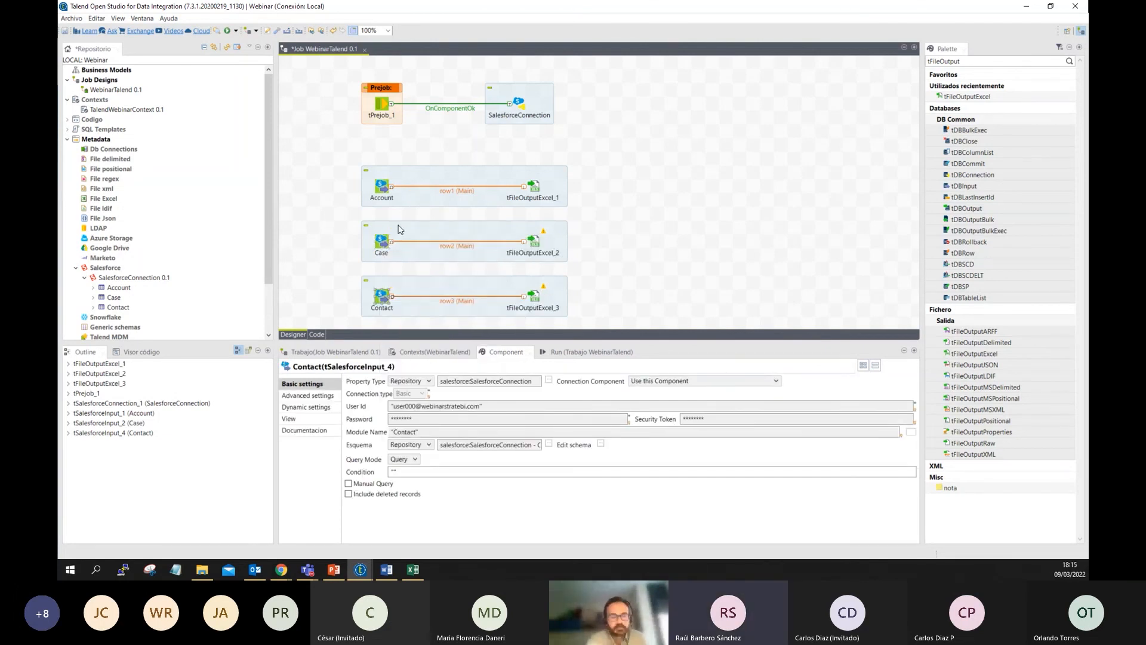
right_click(381, 198)
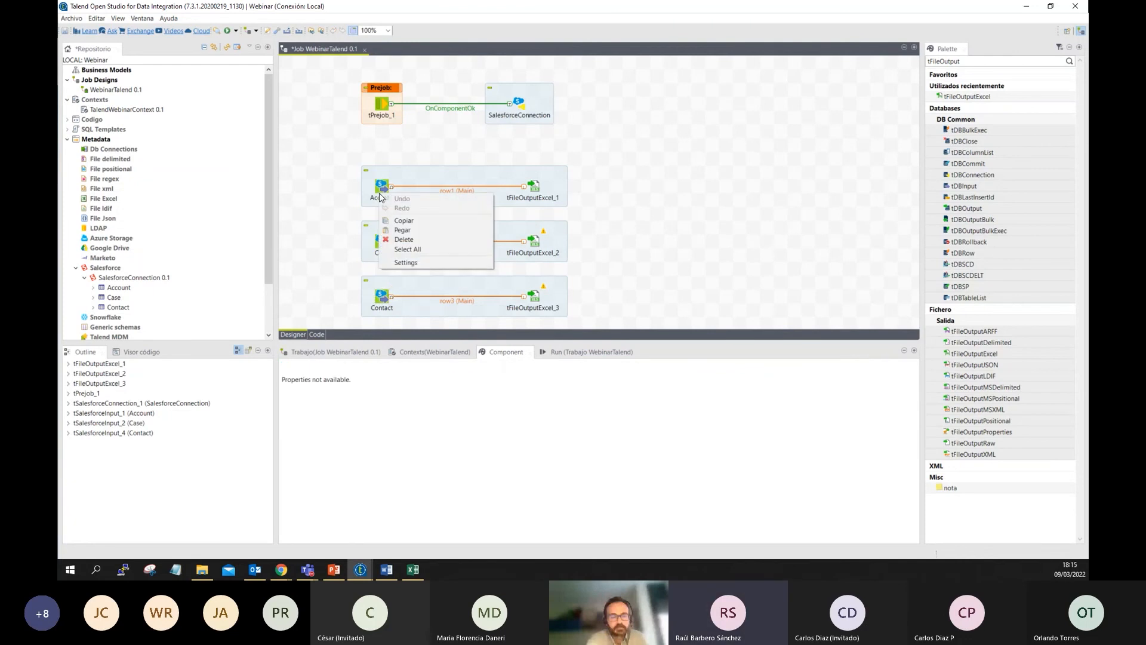
left_click(673, 192)
left_click_drag(299, 154, 639, 327)
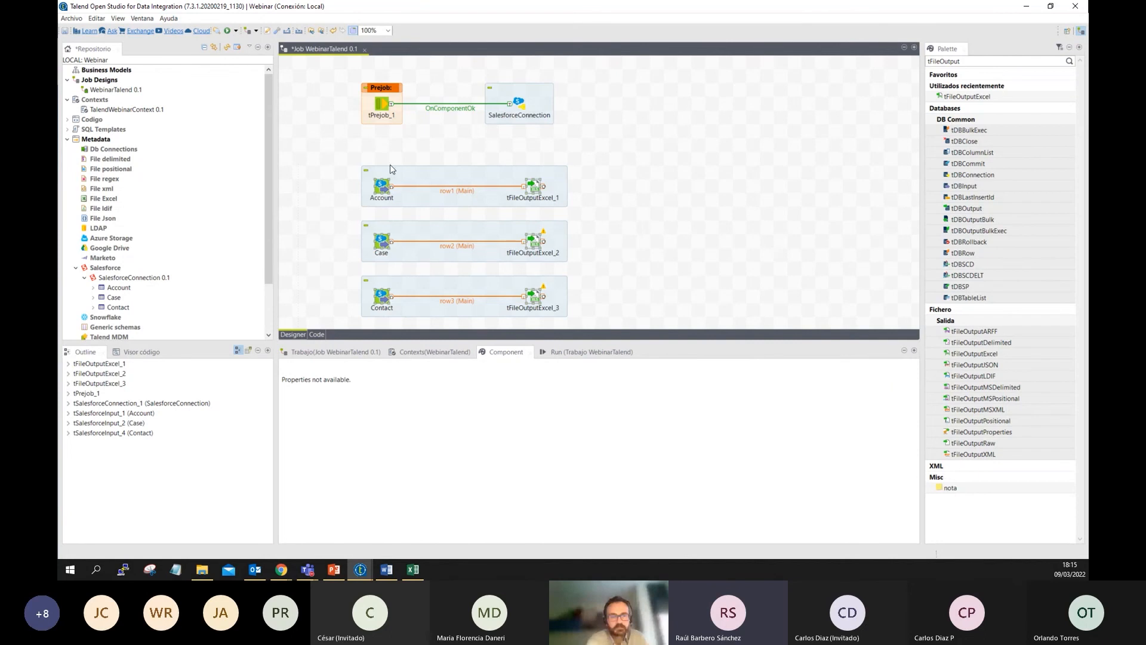
left_click_drag(352, 157, 594, 214)
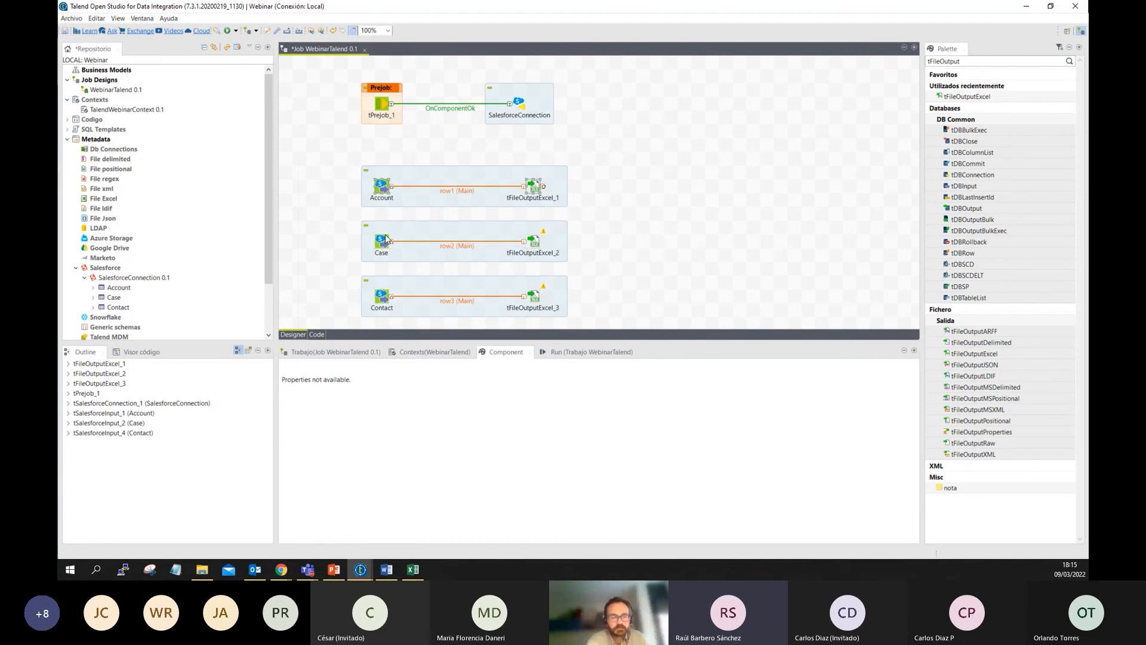
left_click_drag(351, 220, 579, 279)
left_click_drag(338, 268, 630, 319)
Link the Account component to the Case component with an On Subjob Ok trigger
right_click(383, 190)
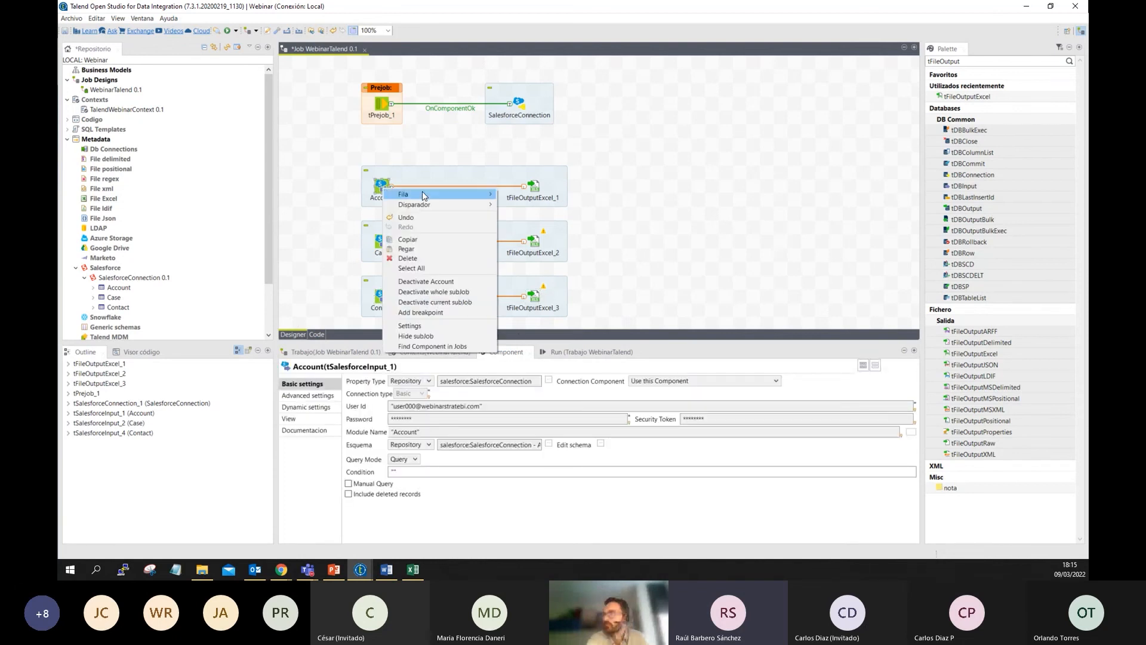
mouse_move(452, 207)
mouse_move(495, 206)
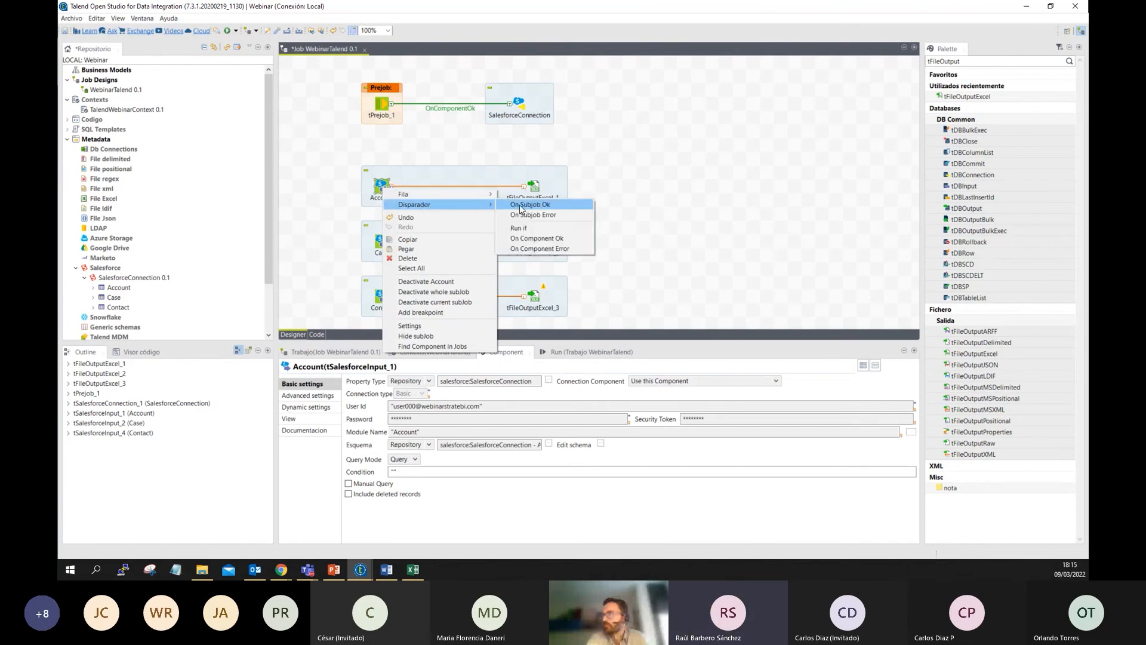
left_click(520, 205)
left_click(380, 240)
Link the Case component to the Contact component with an On Subjob Ok trigger
left_click_drag(332, 151, 614, 215)
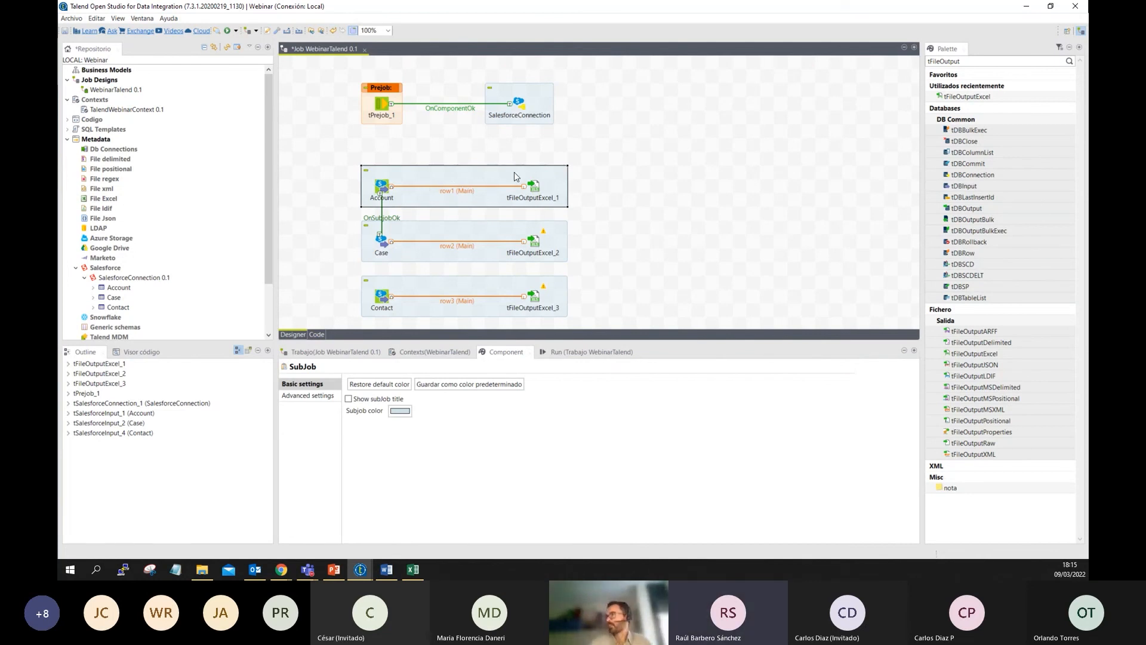
left_click(478, 232)
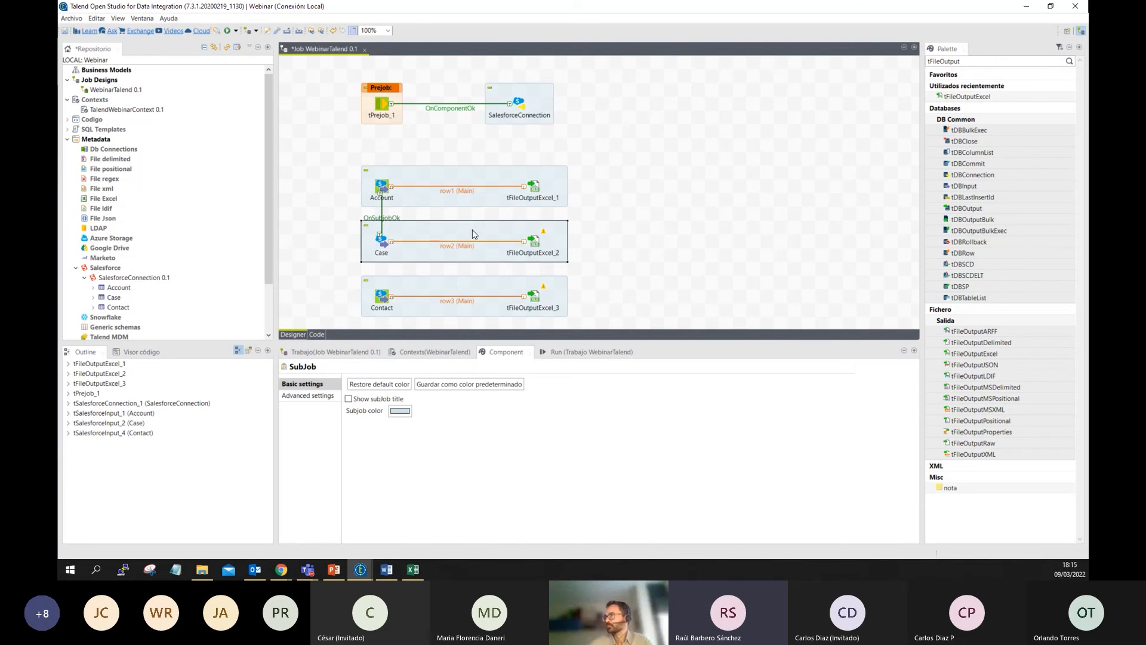
right_click(388, 245)
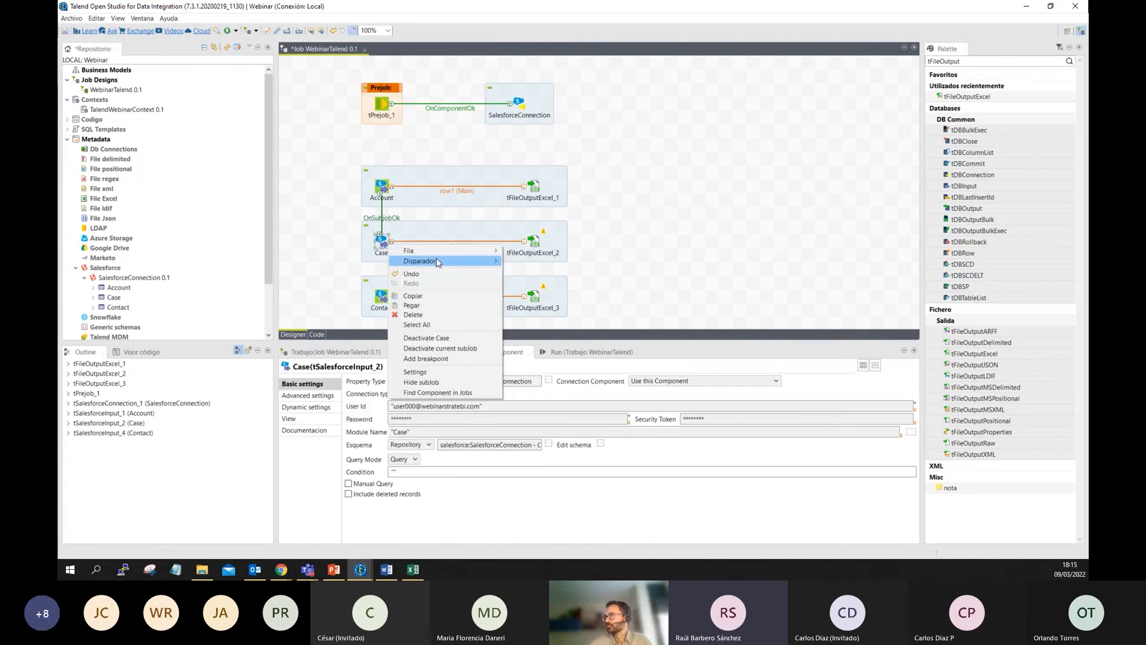
mouse_move(439, 263)
left_click(552, 263)
left_click(382, 295)
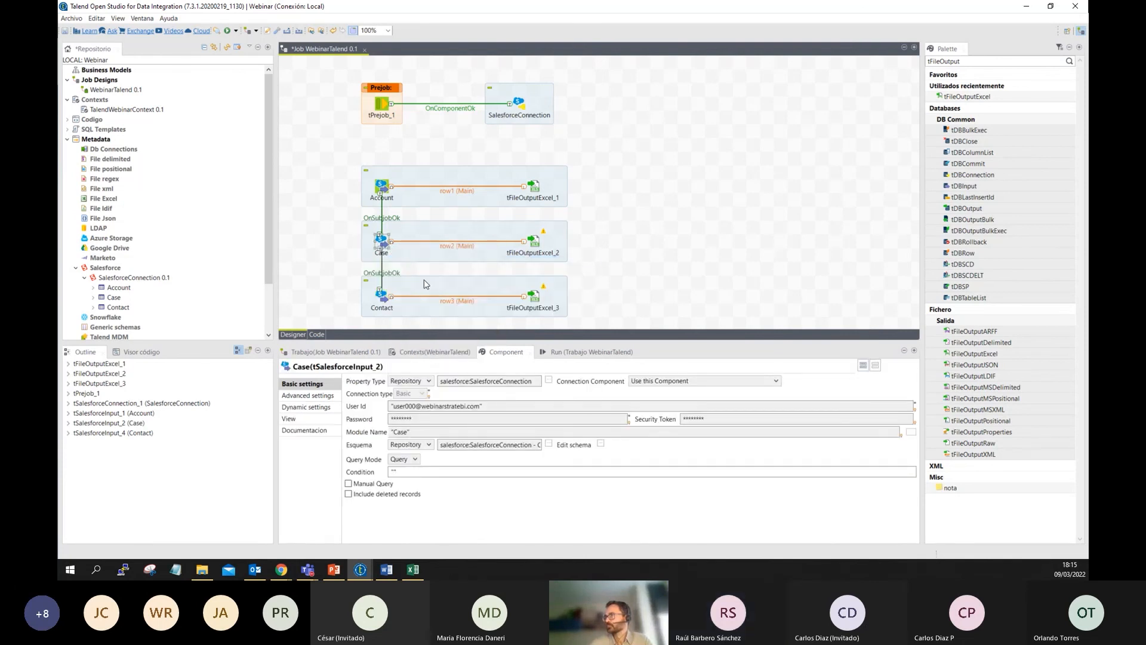
Set the sheet name of tFileOutputExcel_2 to "Case"
left_click(535, 243)
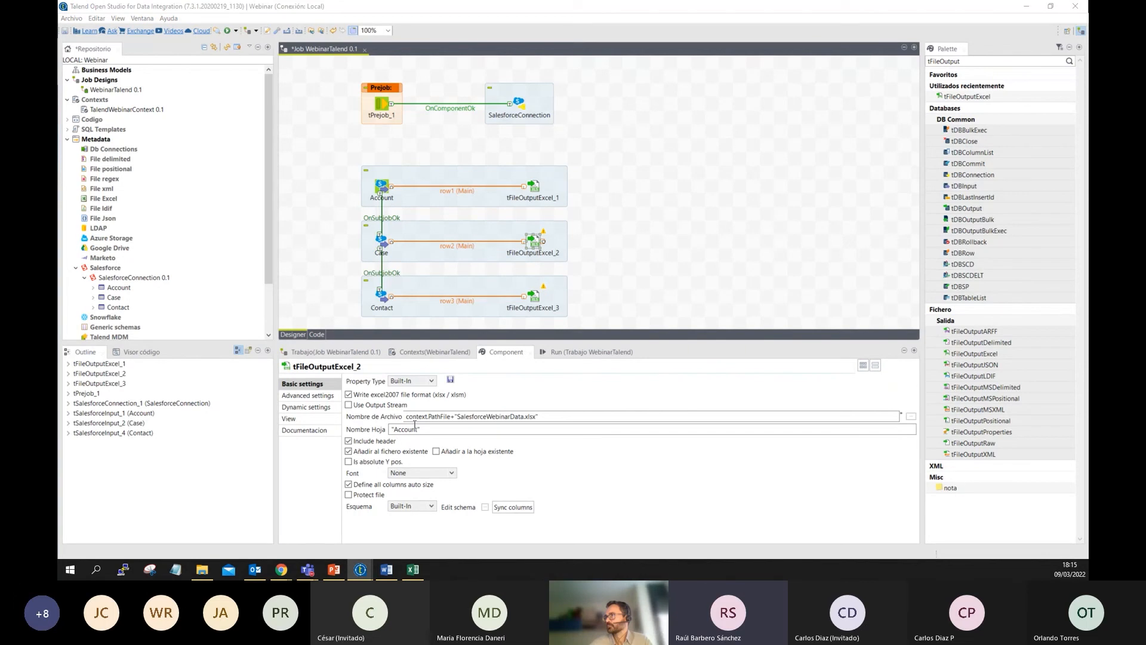
double_click(396, 430)
type("Ca")
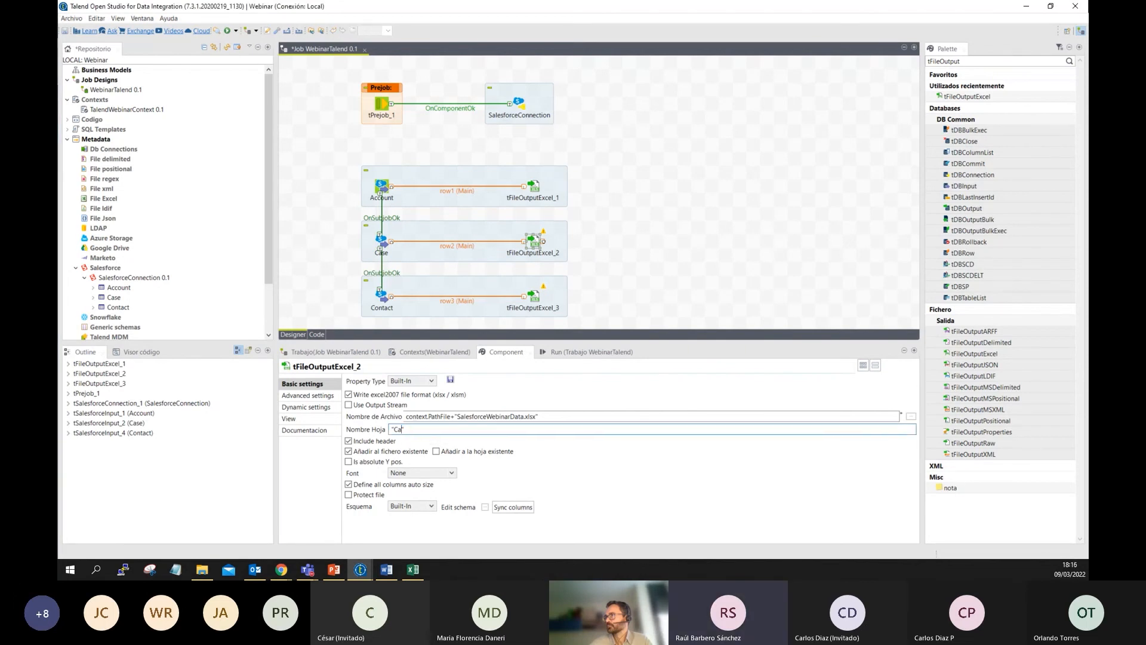
Set the sheet name of tFileOutputExcel_3 to "Contact"
left_click(533, 295)
left_click_drag(417, 429, 398, 429)
key("BackSpace")
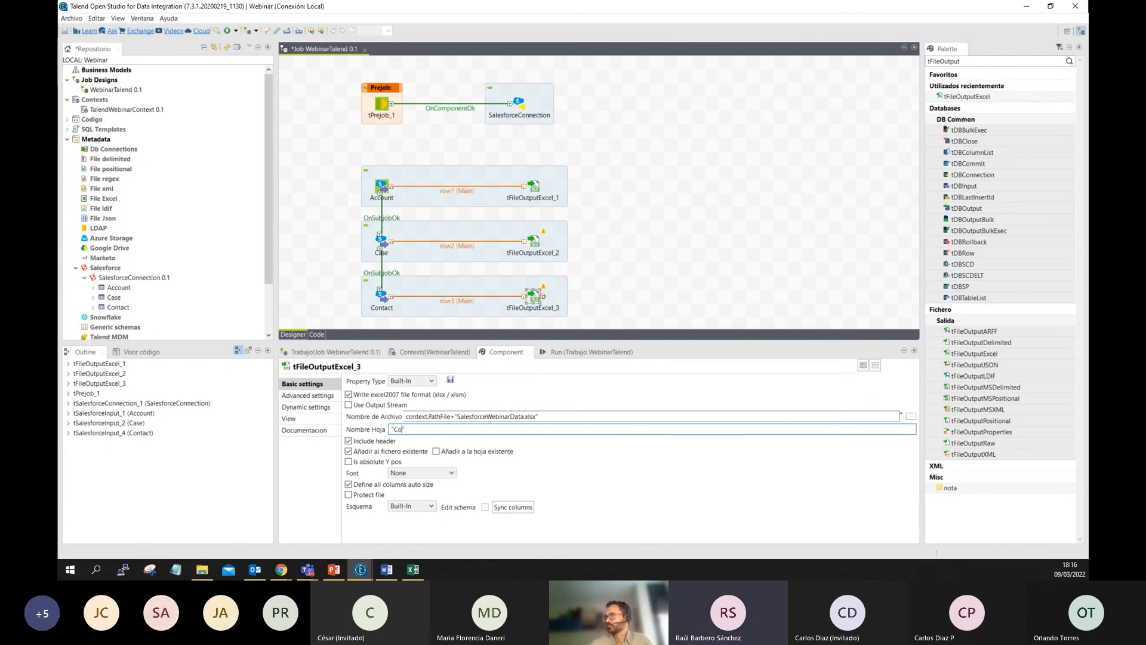
type("Contact")
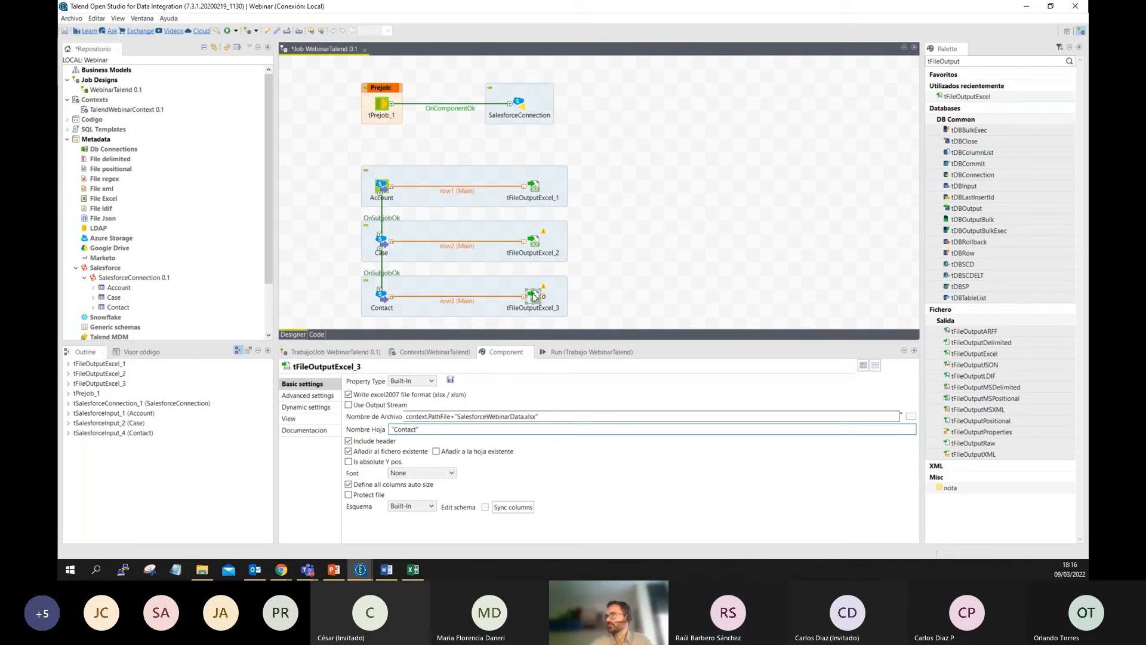
Compare the settings of the Account and Case inputs and their Excel outputs to investigate the warning on tFileOutputExcel_2
left_click(535, 240)
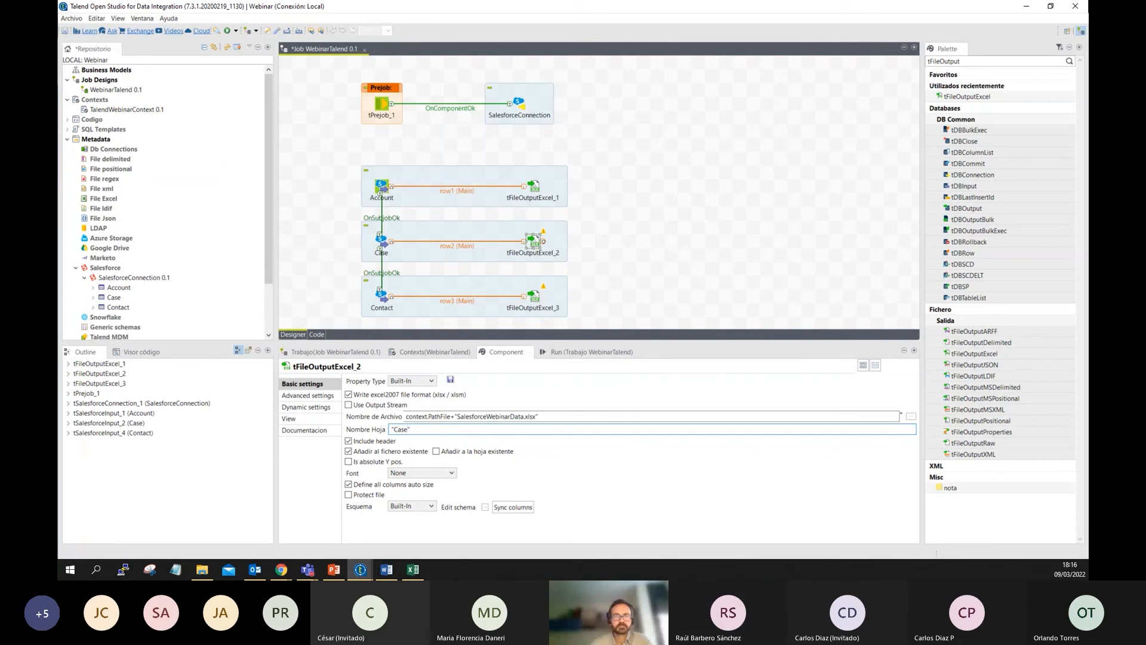
left_click(686, 253)
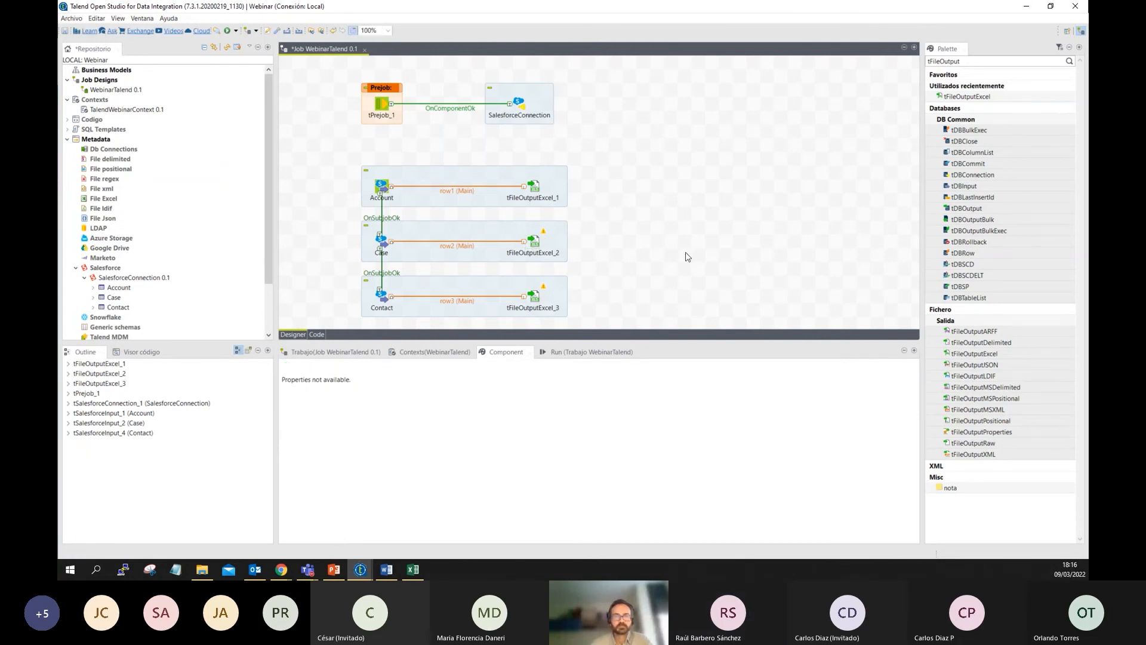
left_click(534, 243)
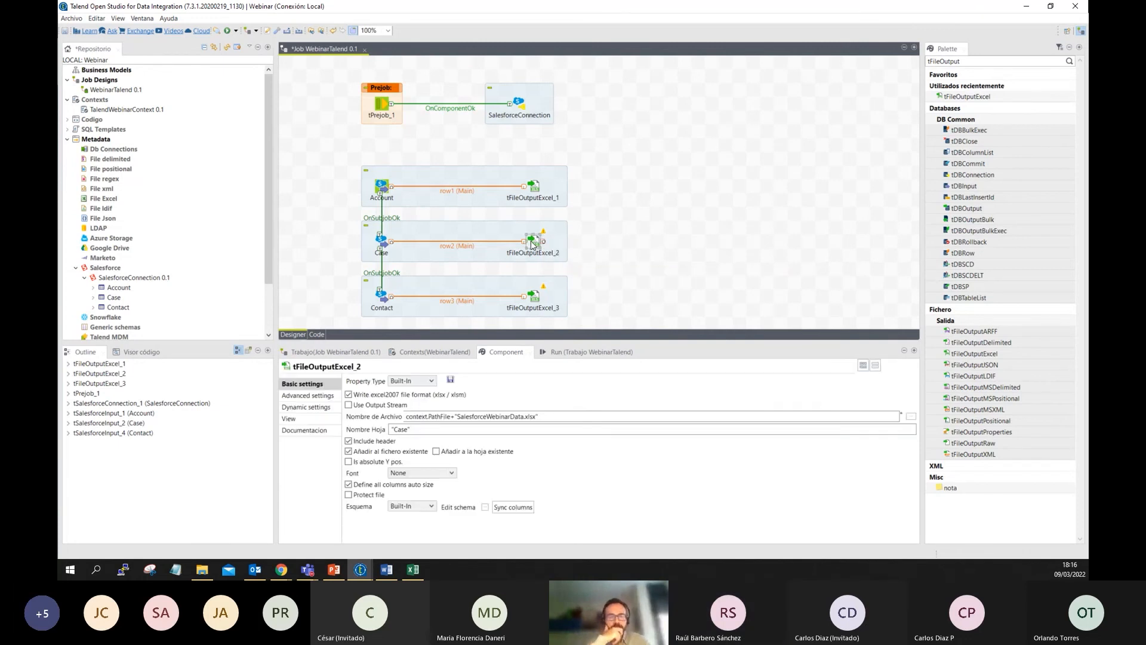
left_click(514, 512)
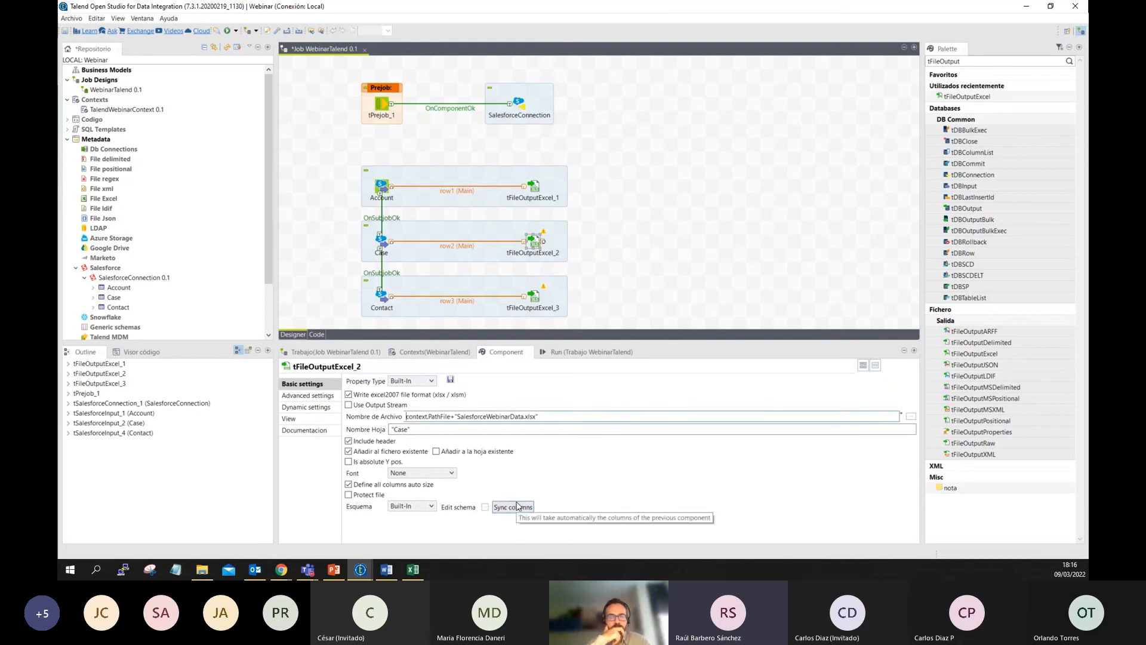
left_click(388, 237)
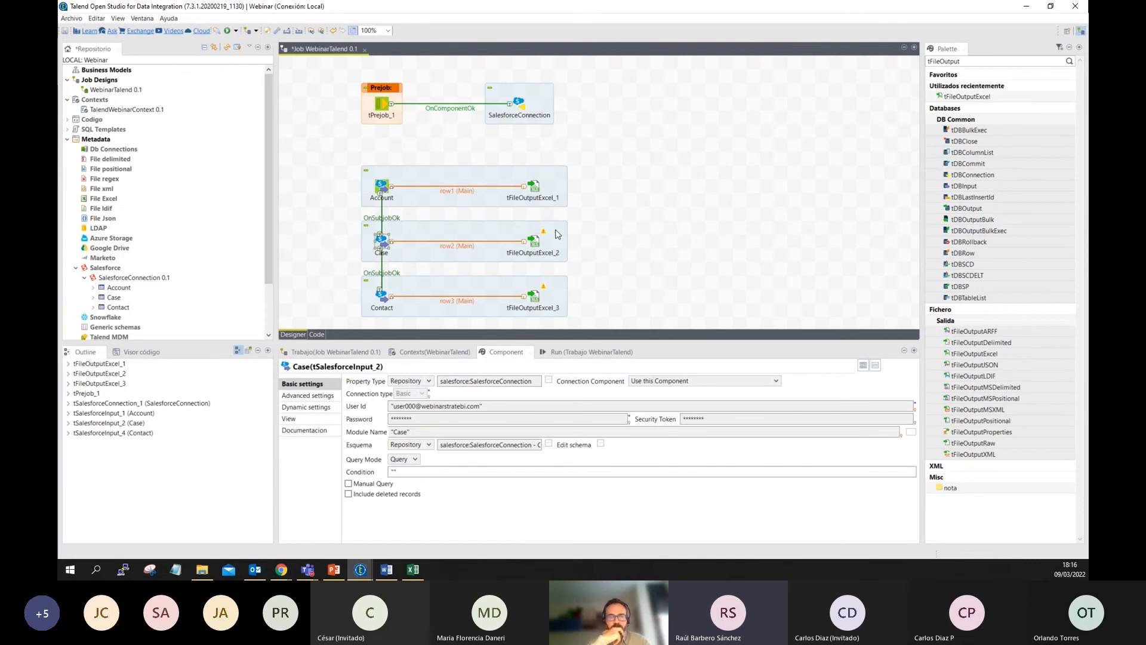
left_click(534, 242)
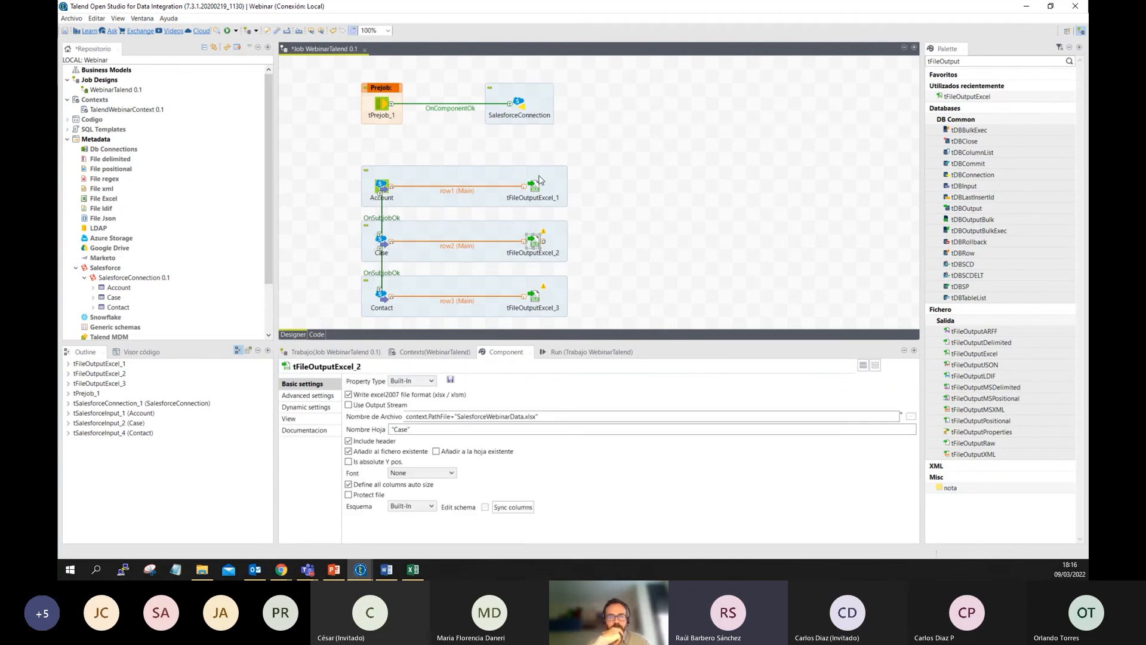
left_click(521, 170)
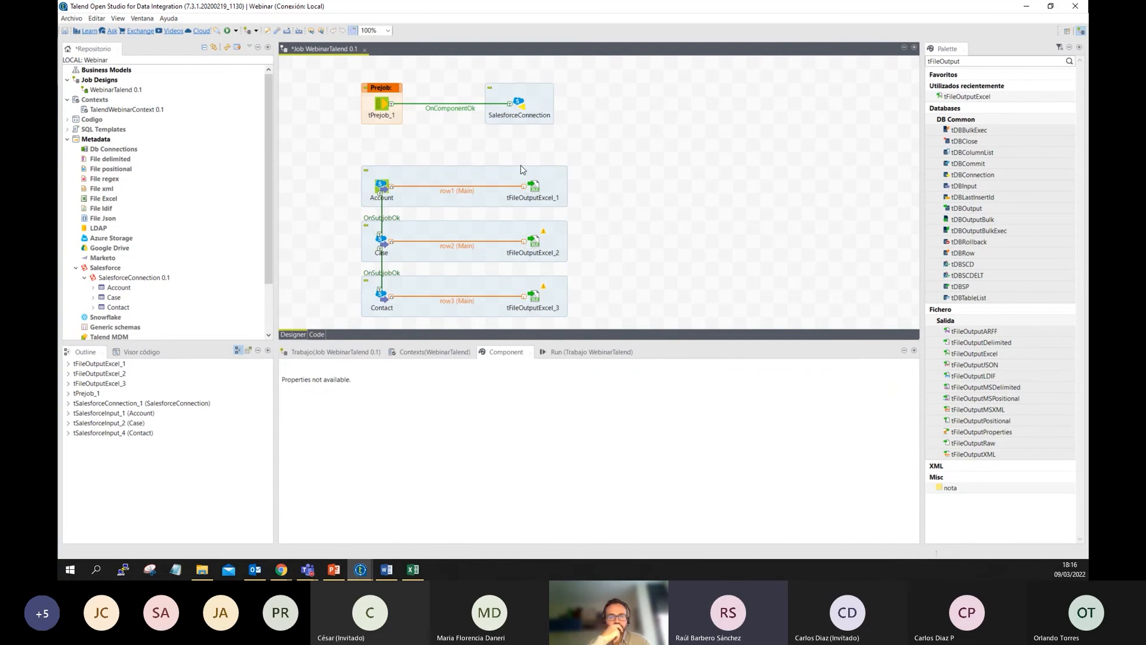
left_click(535, 185)
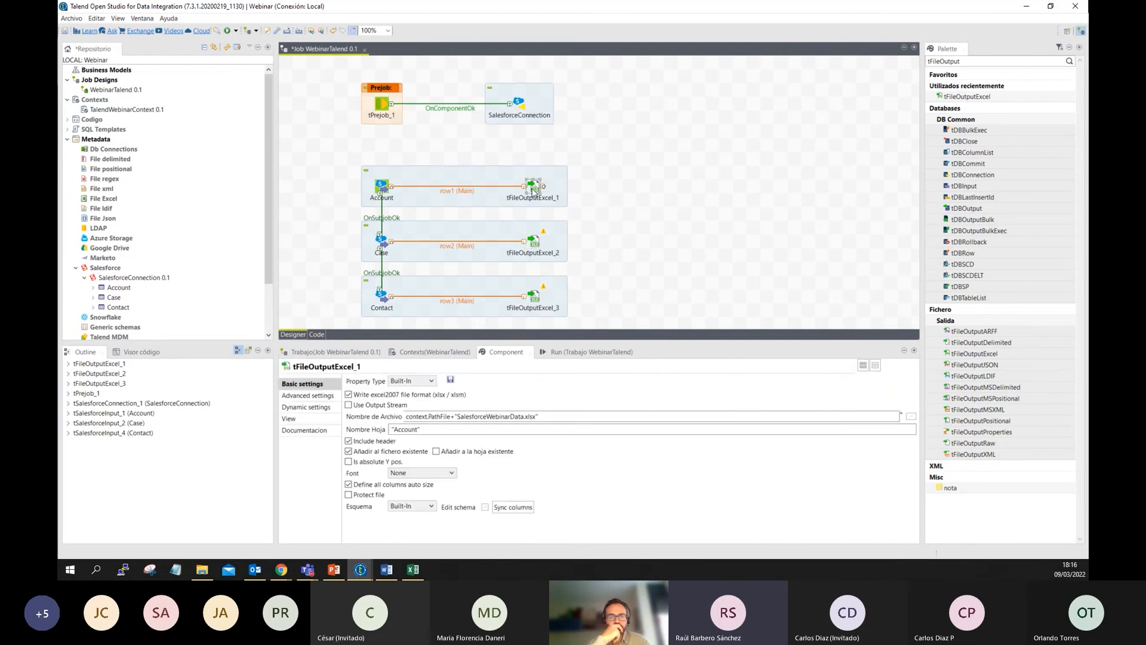
left_click(536, 242)
left_click(532, 184)
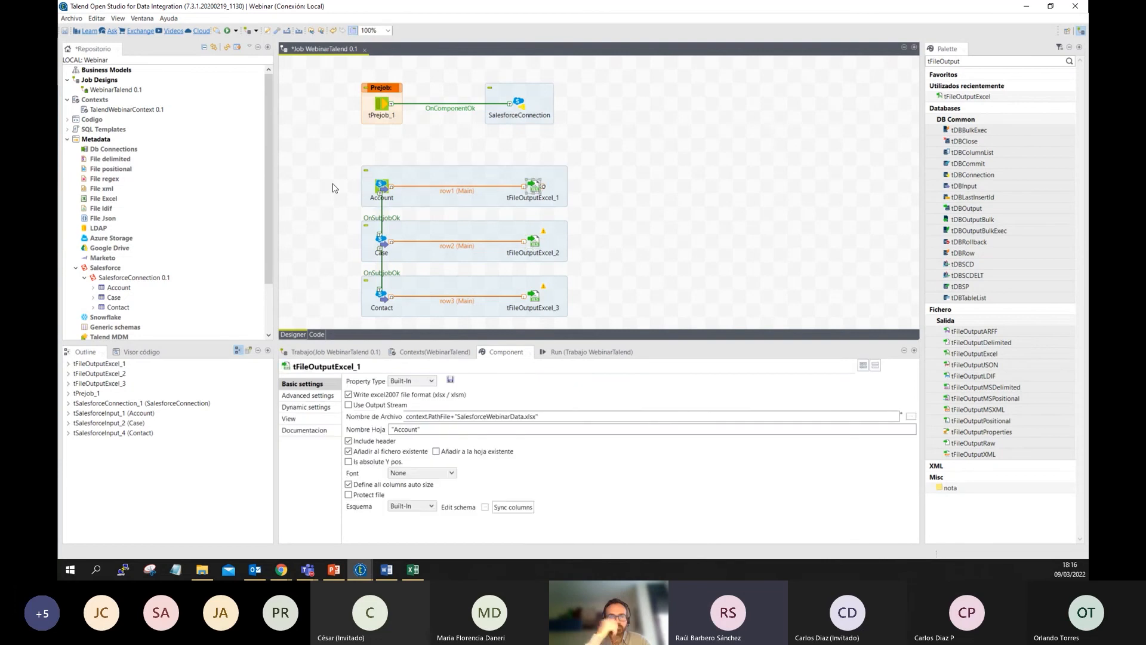
left_click(385, 186)
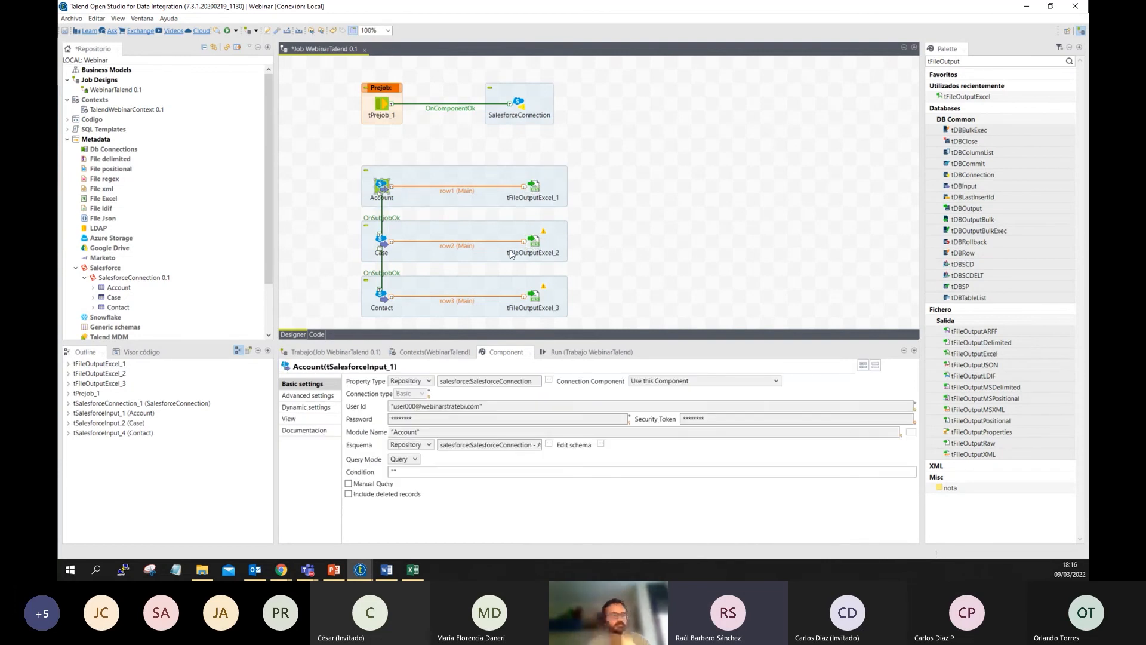
left_click(539, 246)
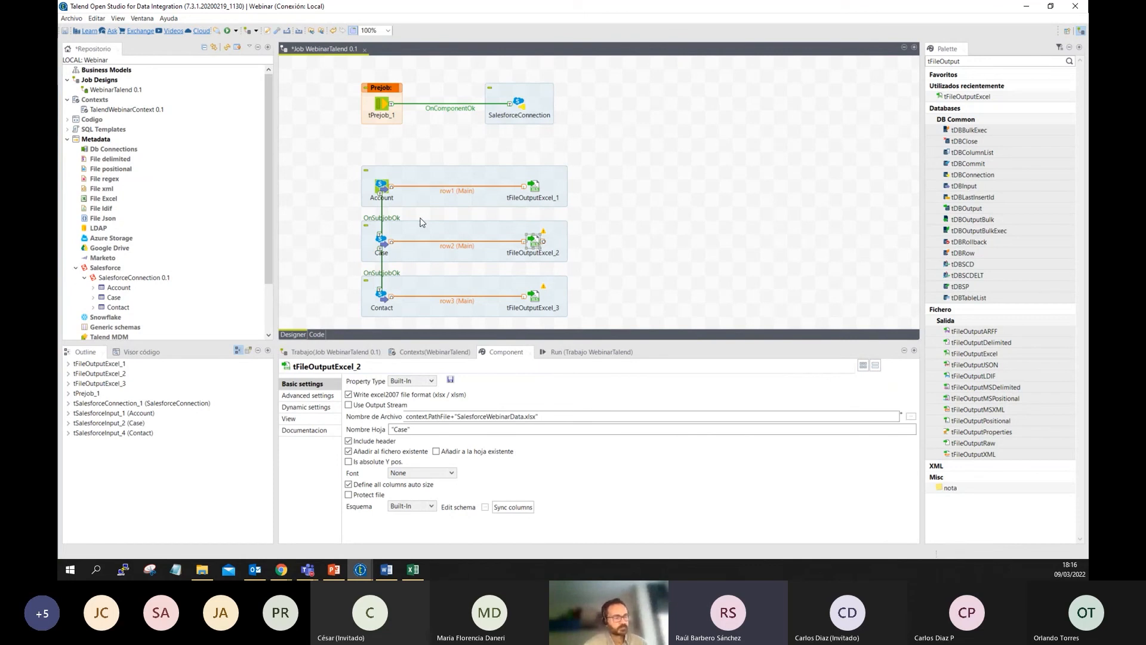
Synchronize the columns of tFileOutputExcel_2 with those of the Case component
left_click(385, 244)
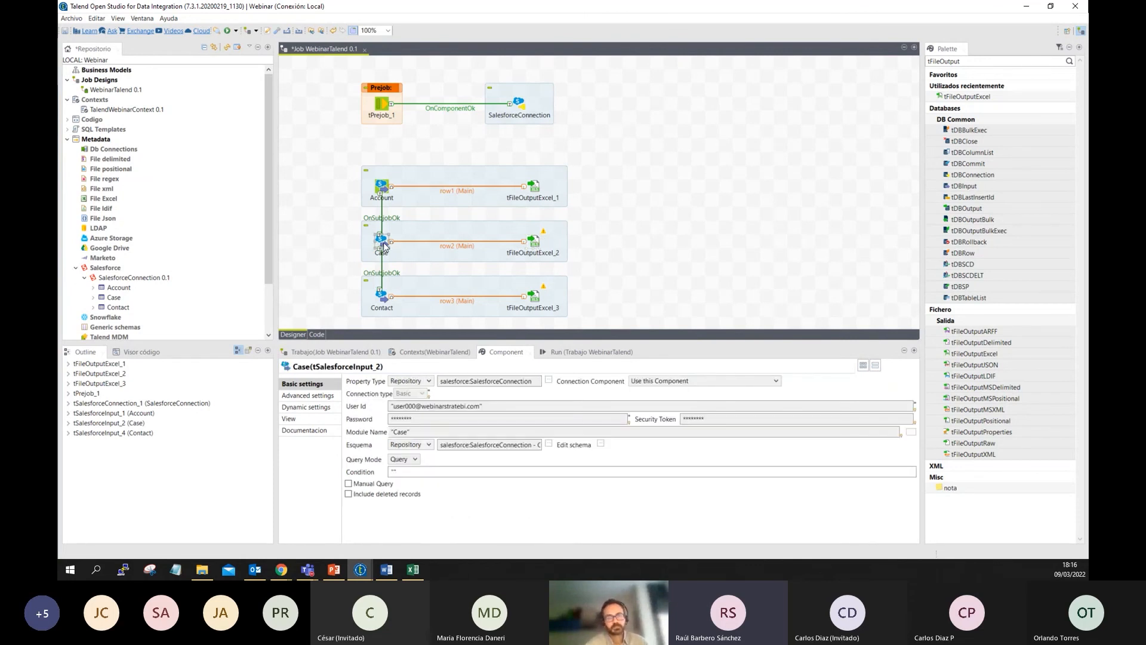
left_click_drag(332, 220, 608, 266)
left_click(531, 243)
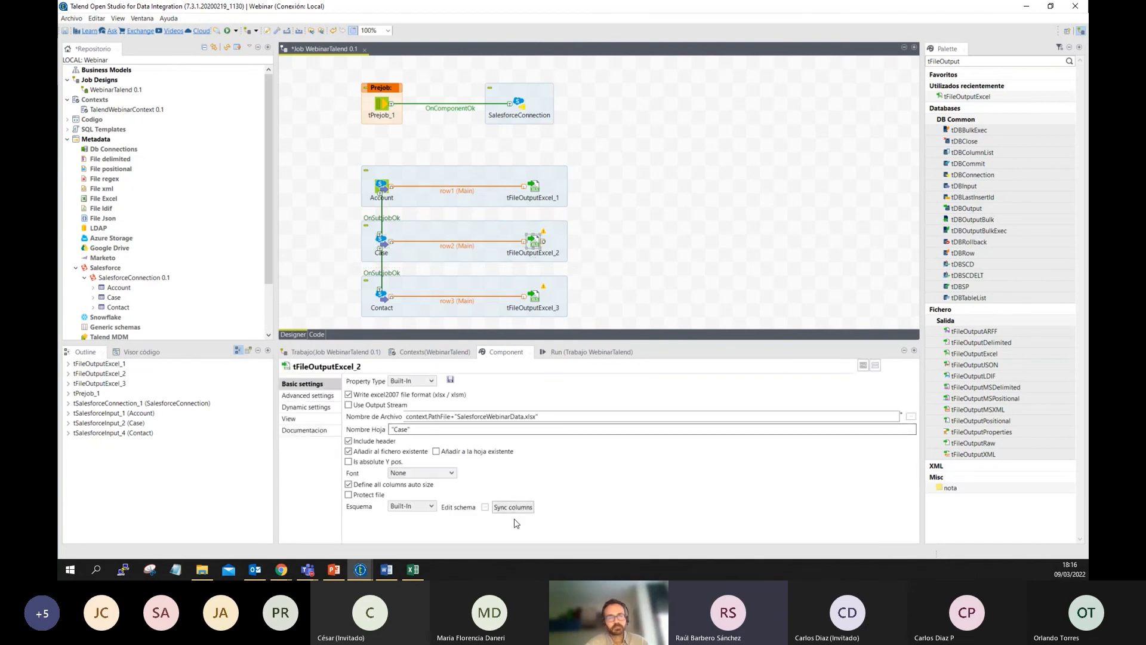
left_click(514, 508)
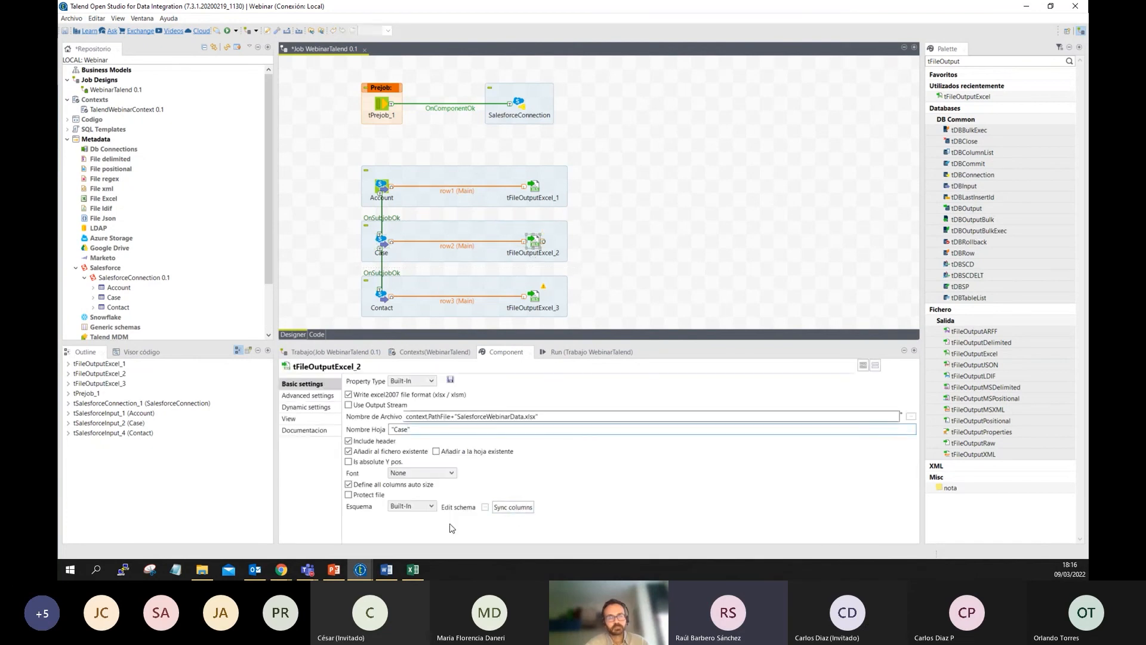
Check the schema of tFileOutputExcel_2 against the Case input columns and accept it
left_click_drag(58, 227, 650, 125)
left_click_drag(533, 281, 552, 374)
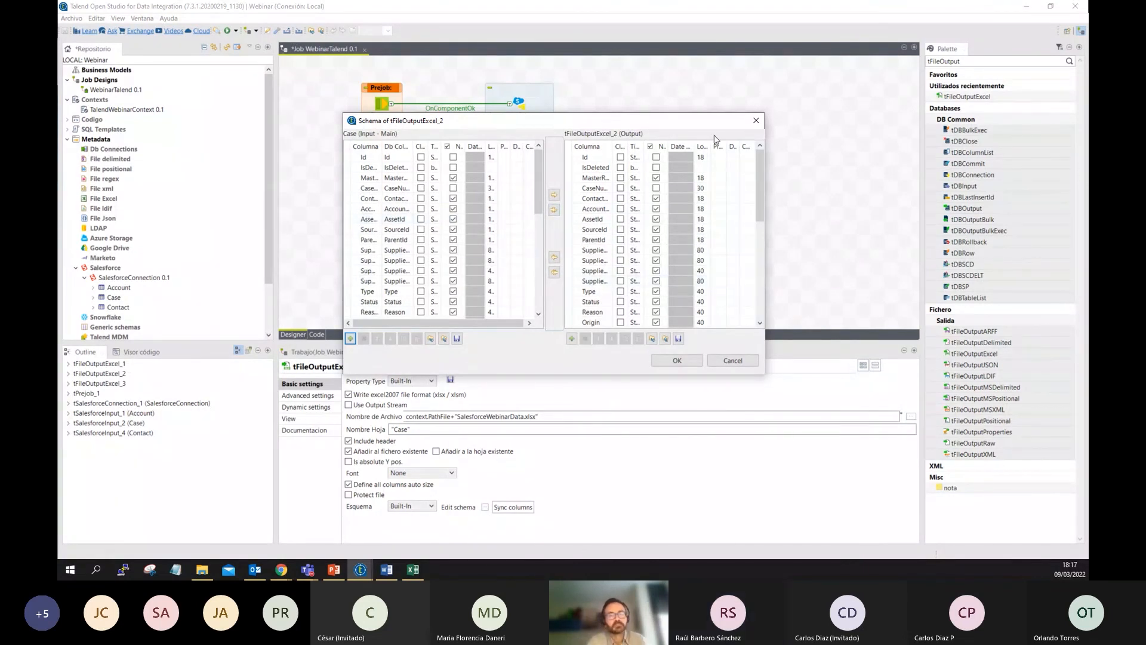
left_click(677, 360)
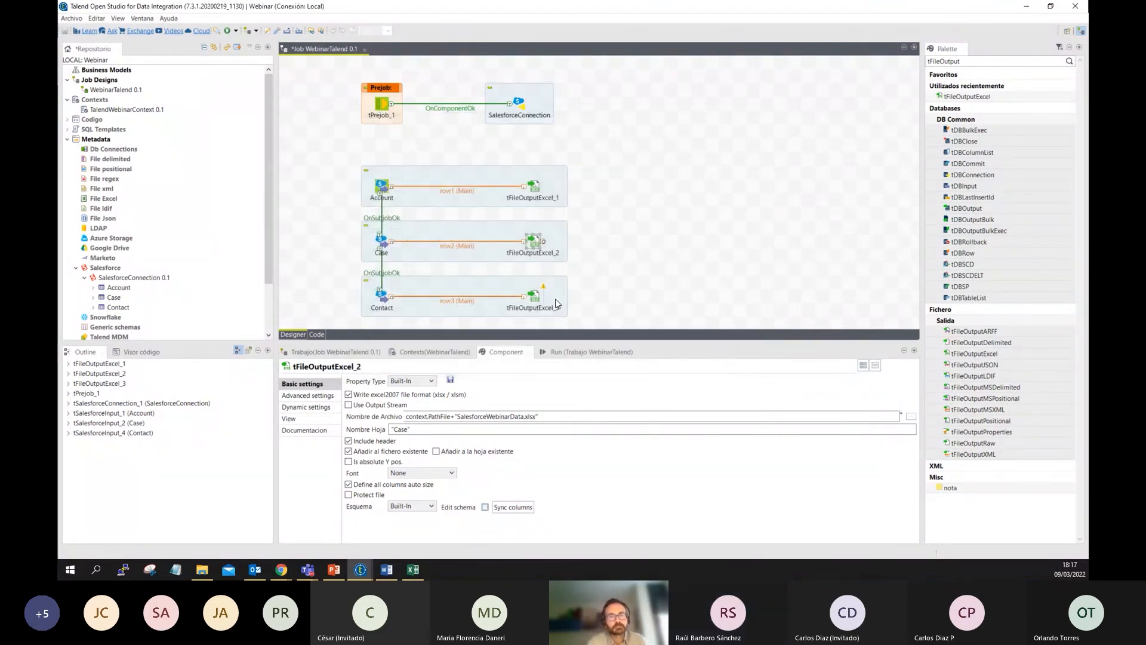
Synchronize the columns of tFileOutputExcel_3 with those of the Contact component and check the resulting schema
left_click(533, 295)
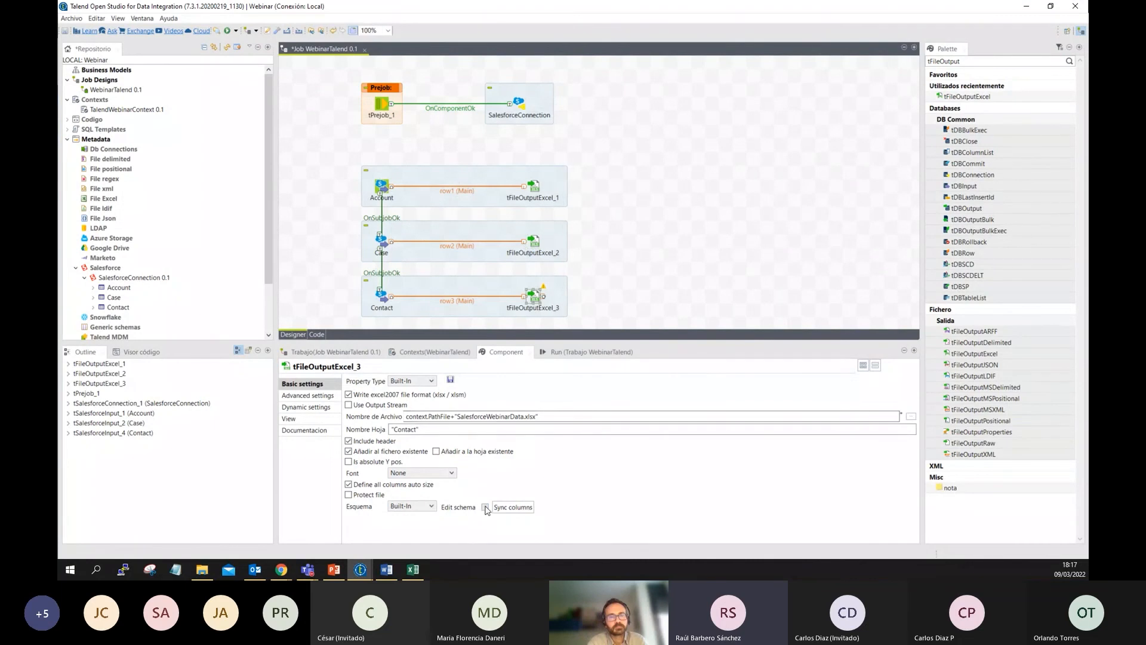
left_click(485, 507)
left_click_drag(669, 213, 755, 76)
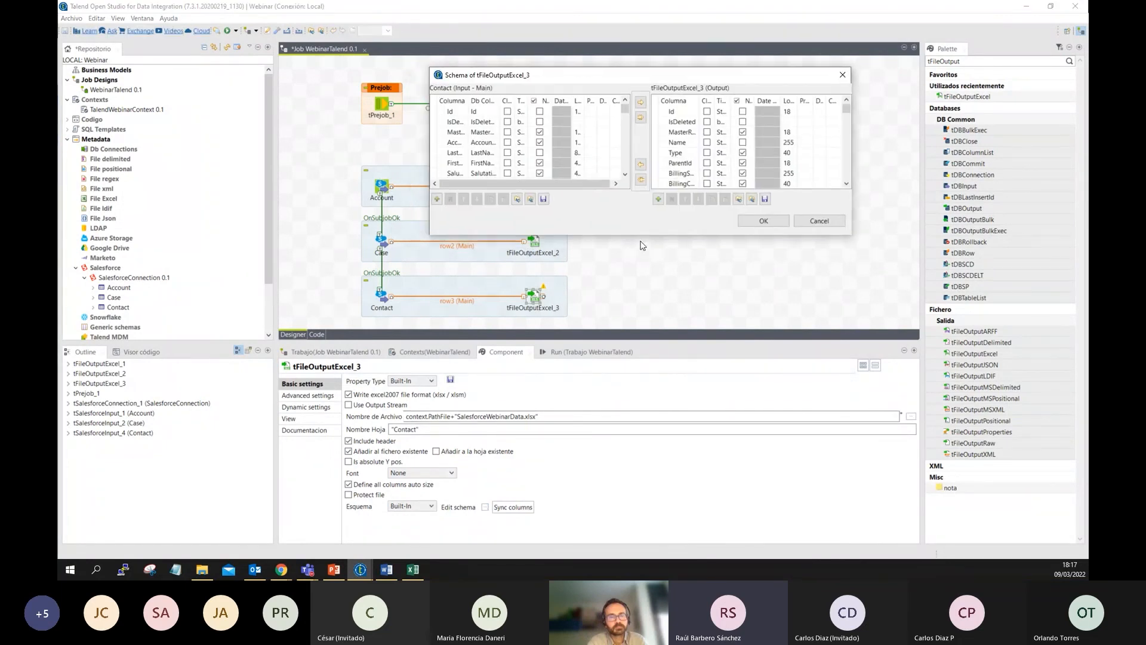
left_click_drag(641, 516, 641, 395)
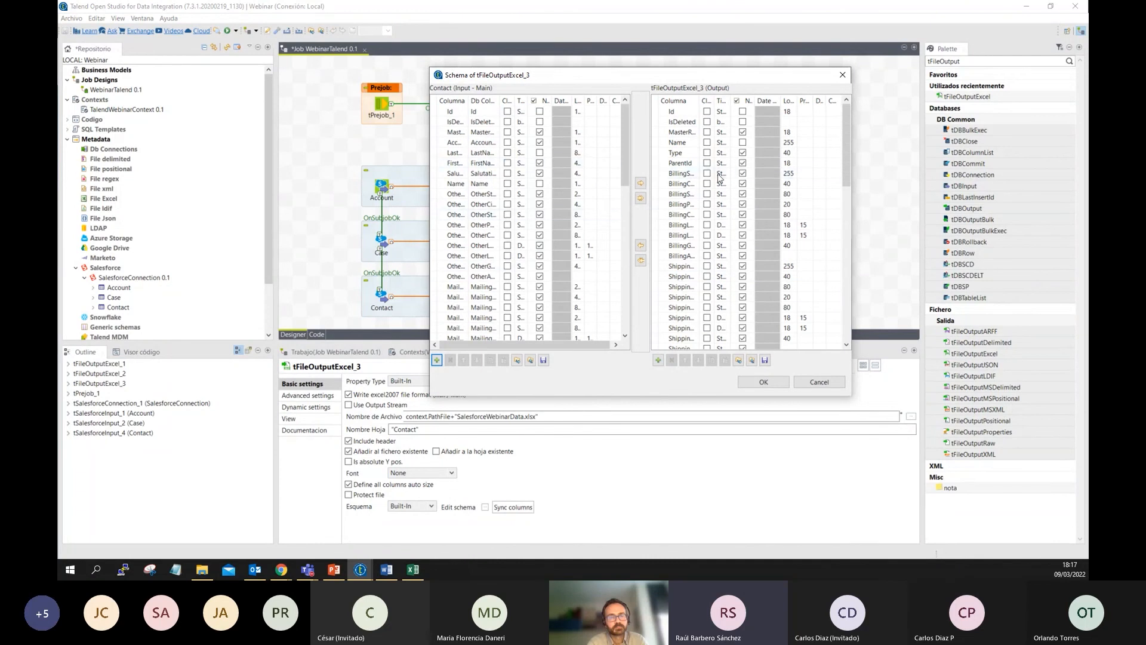
left_click(841, 76)
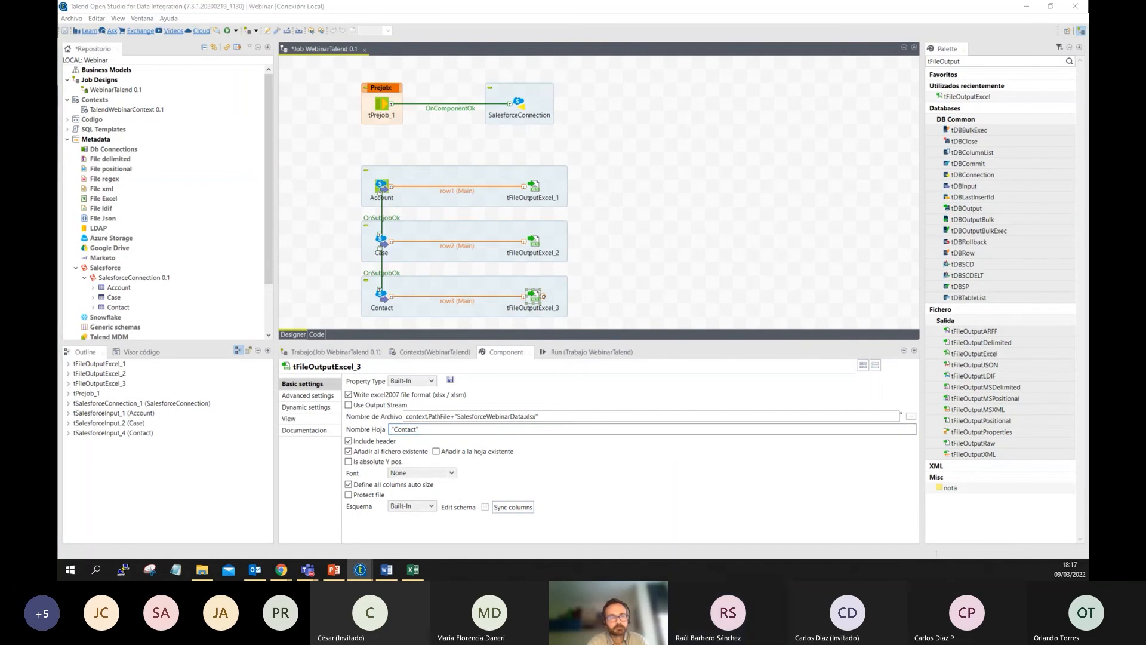
left_click(485, 507)
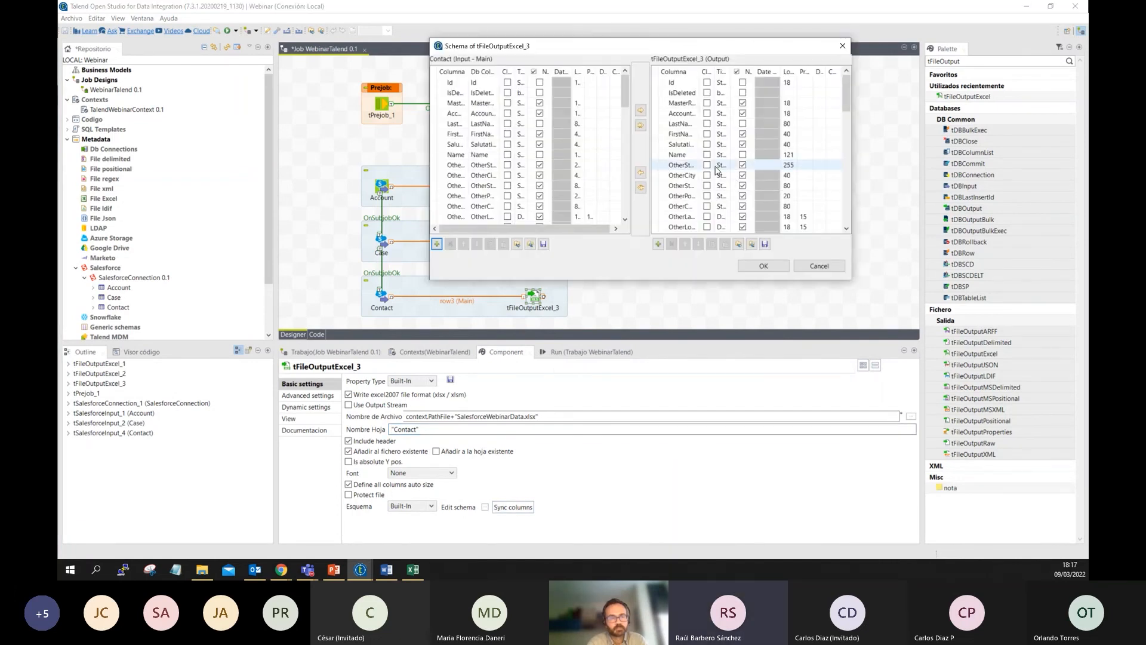
left_click(843, 46)
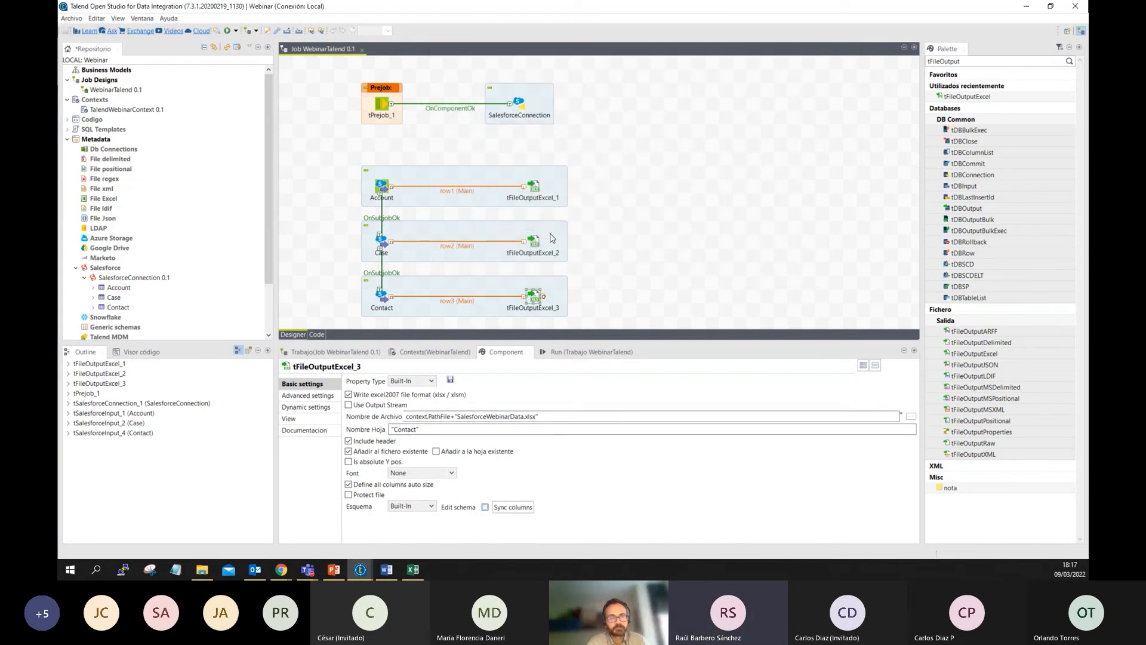
Run the WebinarTalend job with the Default context, accepting the reload of its components
left_click(230, 33)
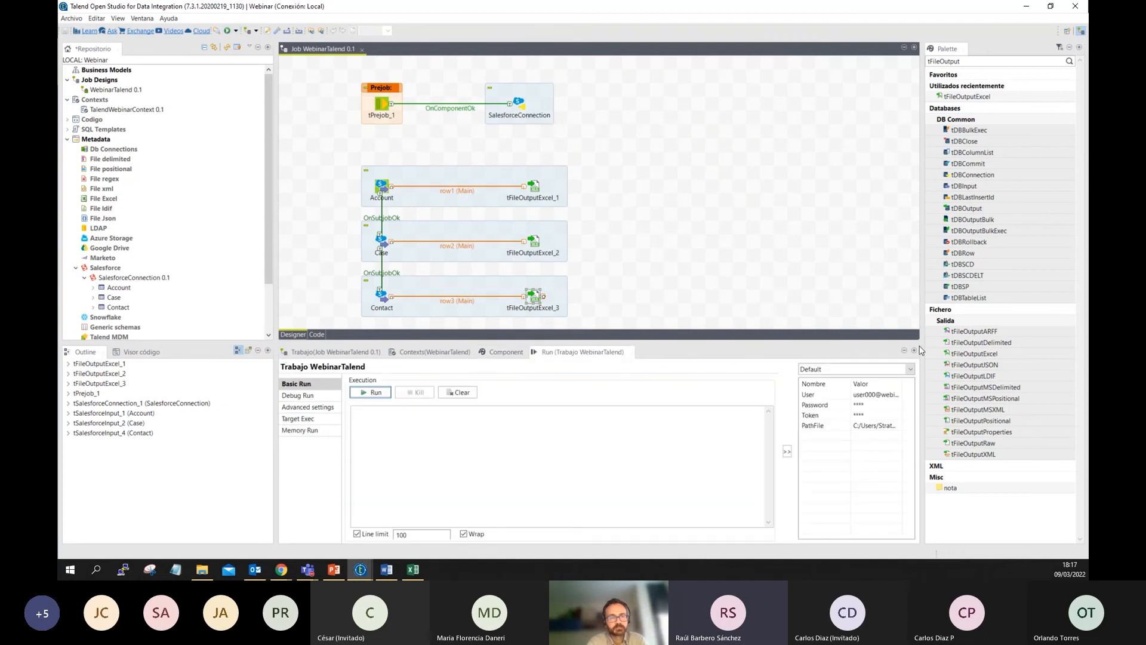
left_click(882, 371)
left_click(755, 385)
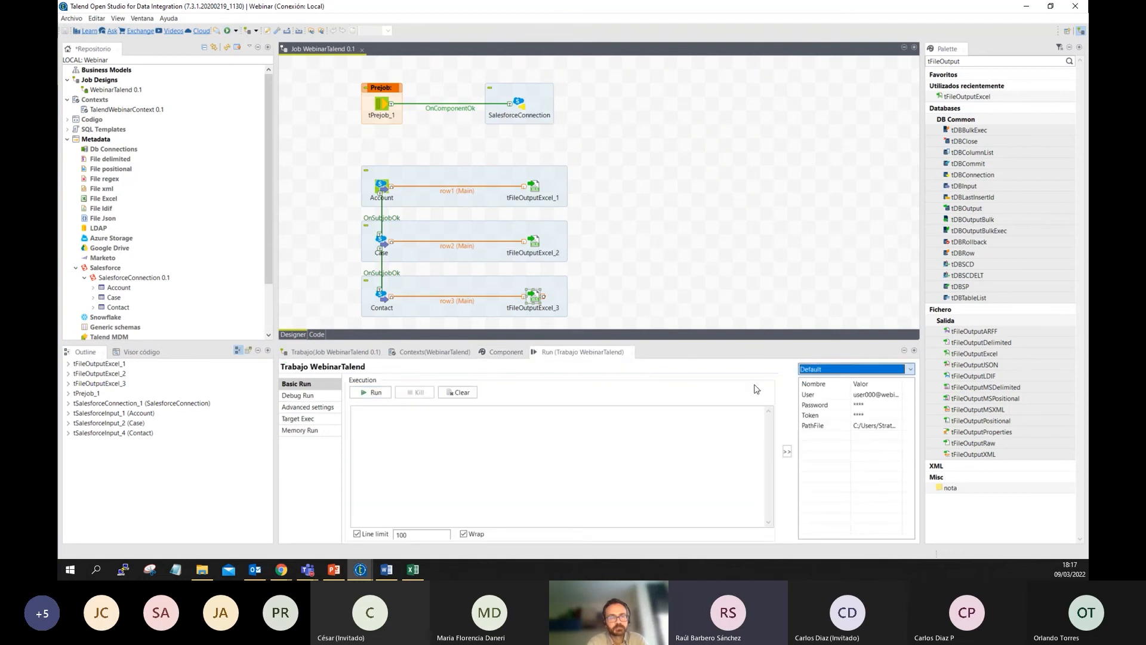
left_click(371, 392)
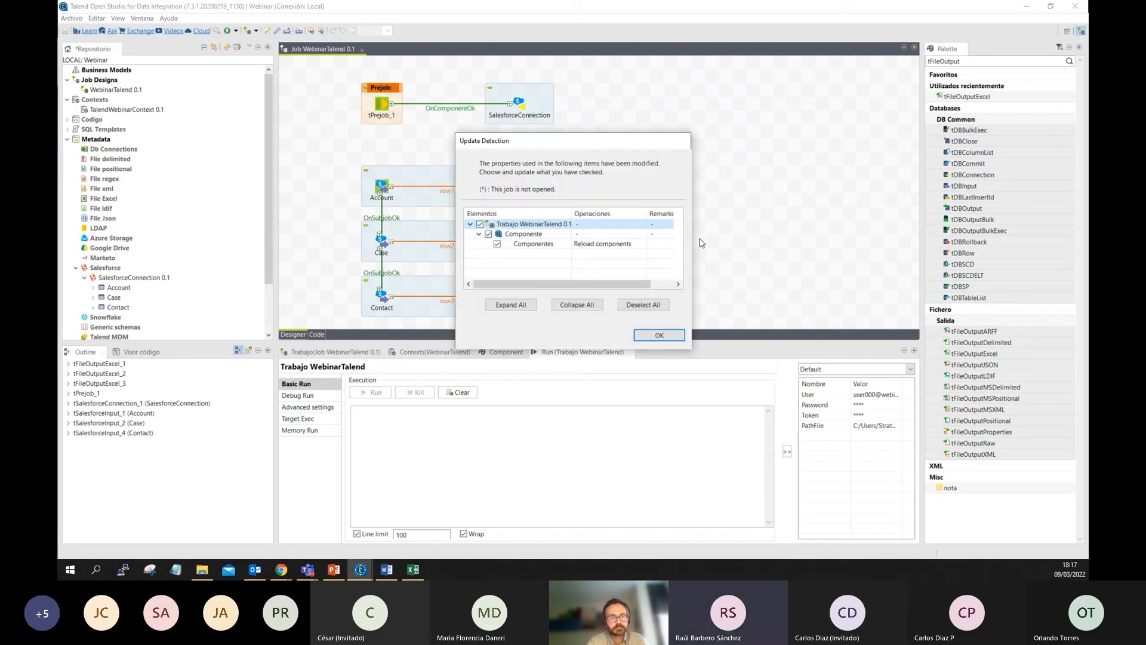
left_click_drag(691, 238, 803, 238)
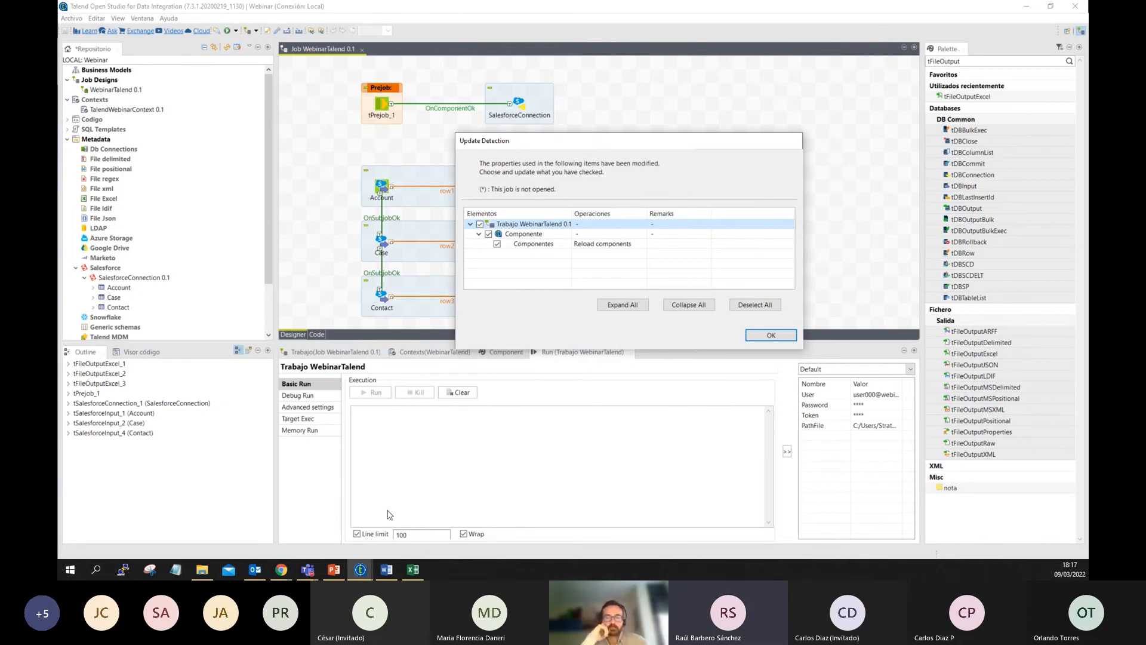
left_click(771, 335)
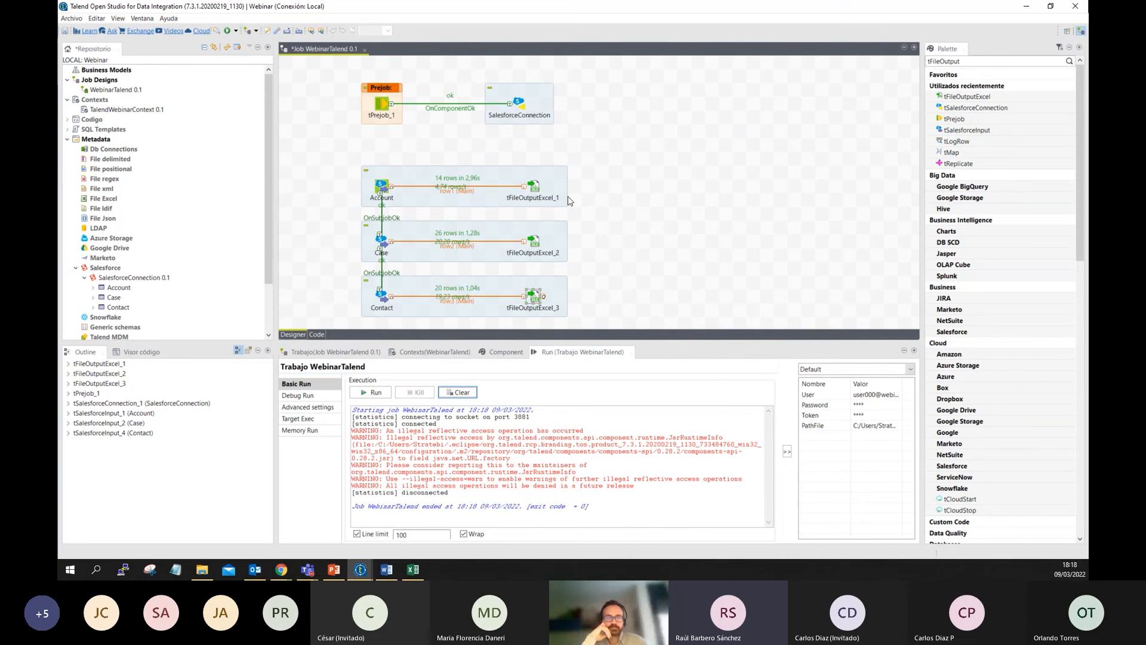
Switch to Salesforce in Chrome and compare the account, contact and case lists with the row counts of the job run
left_click(445, 185)
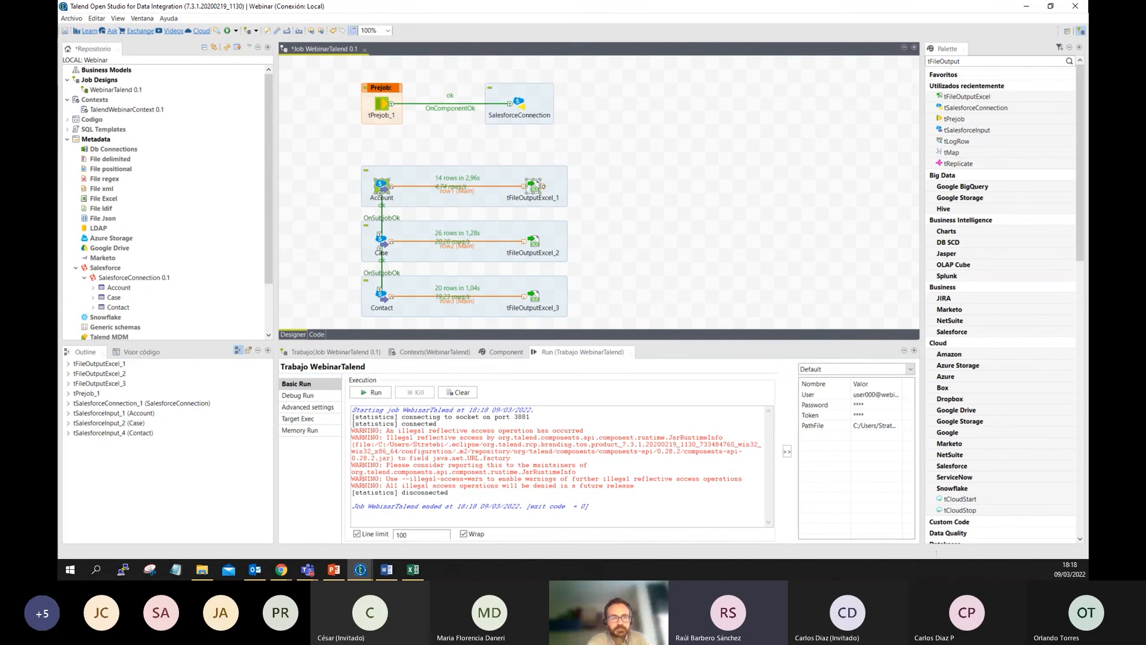
left_click(281, 570)
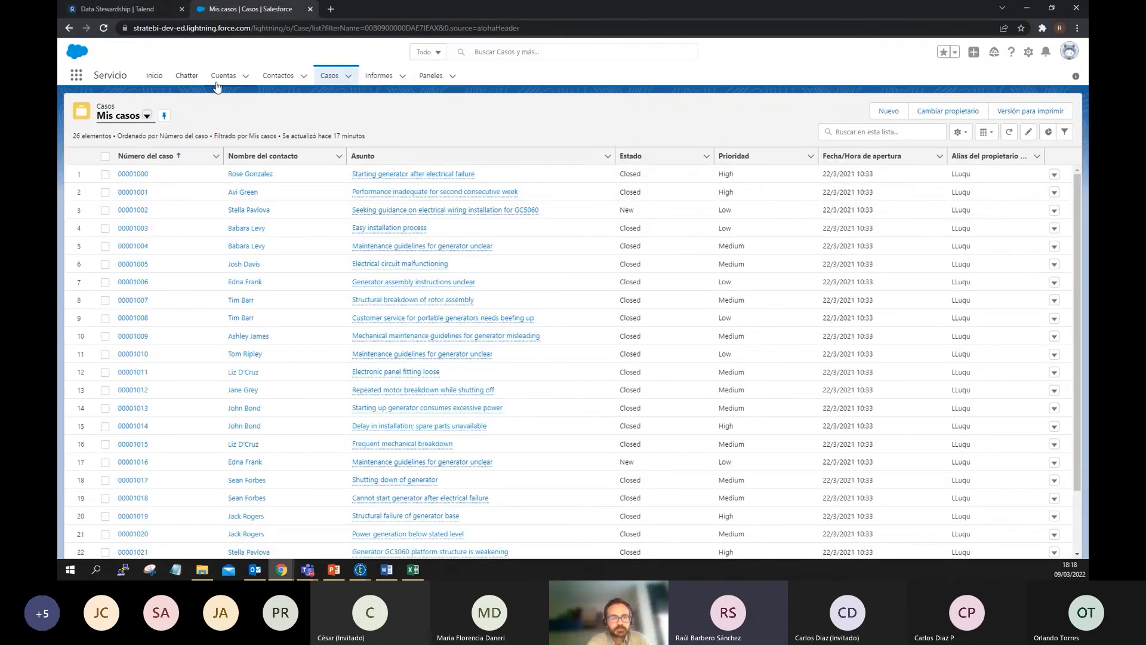
left_click(237, 69)
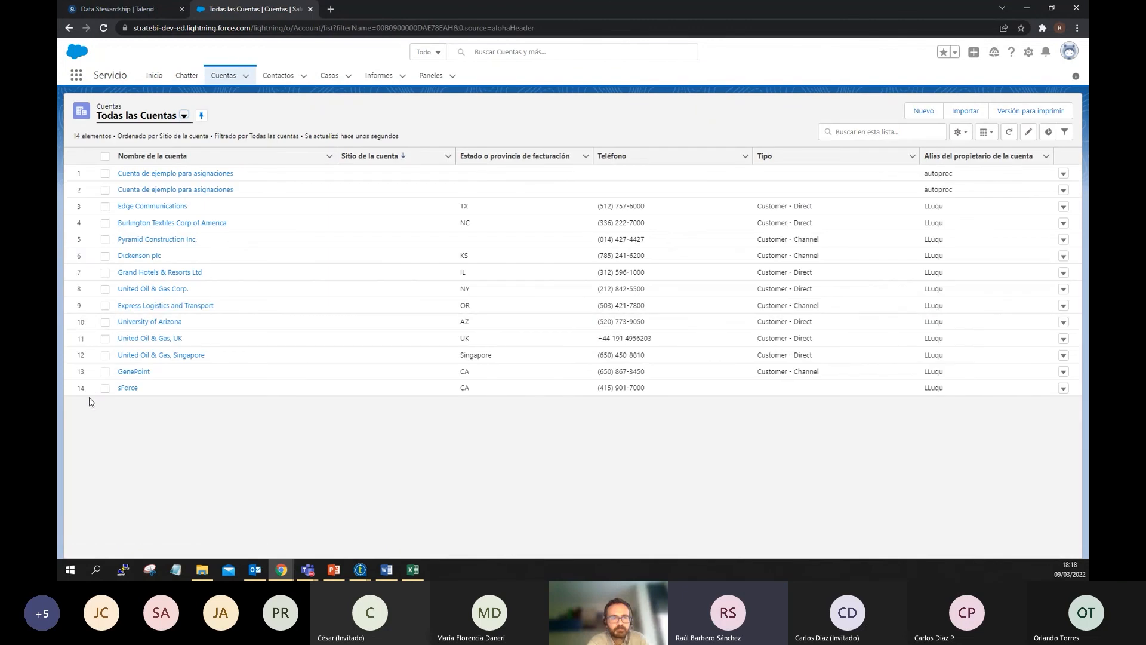
left_click(282, 80)
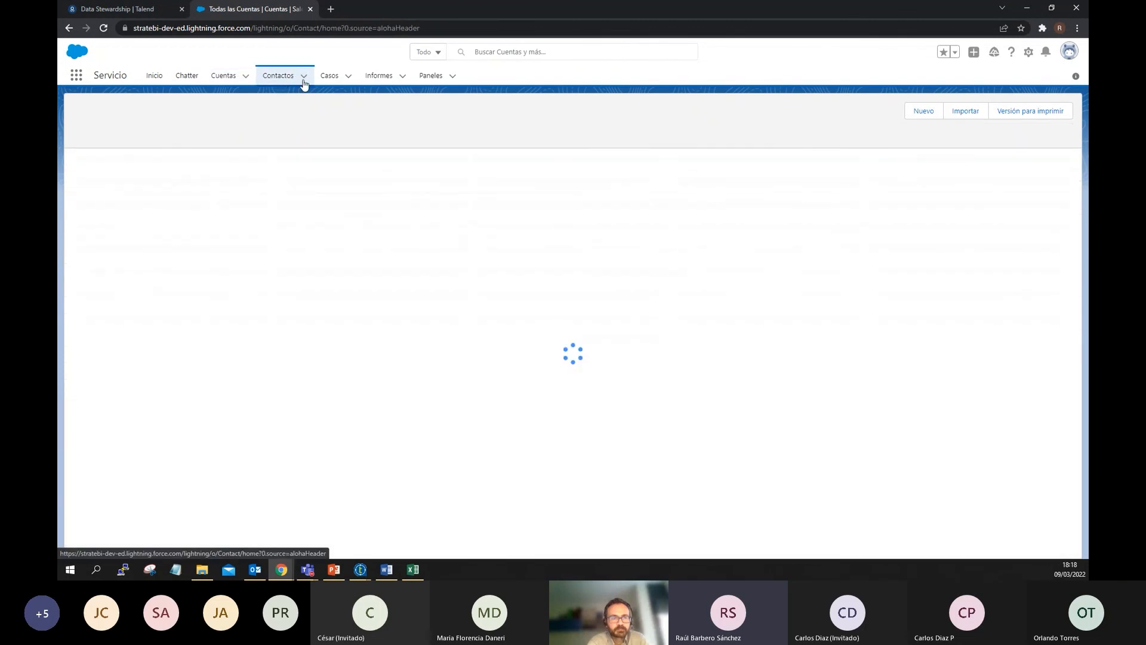
left_click(329, 76)
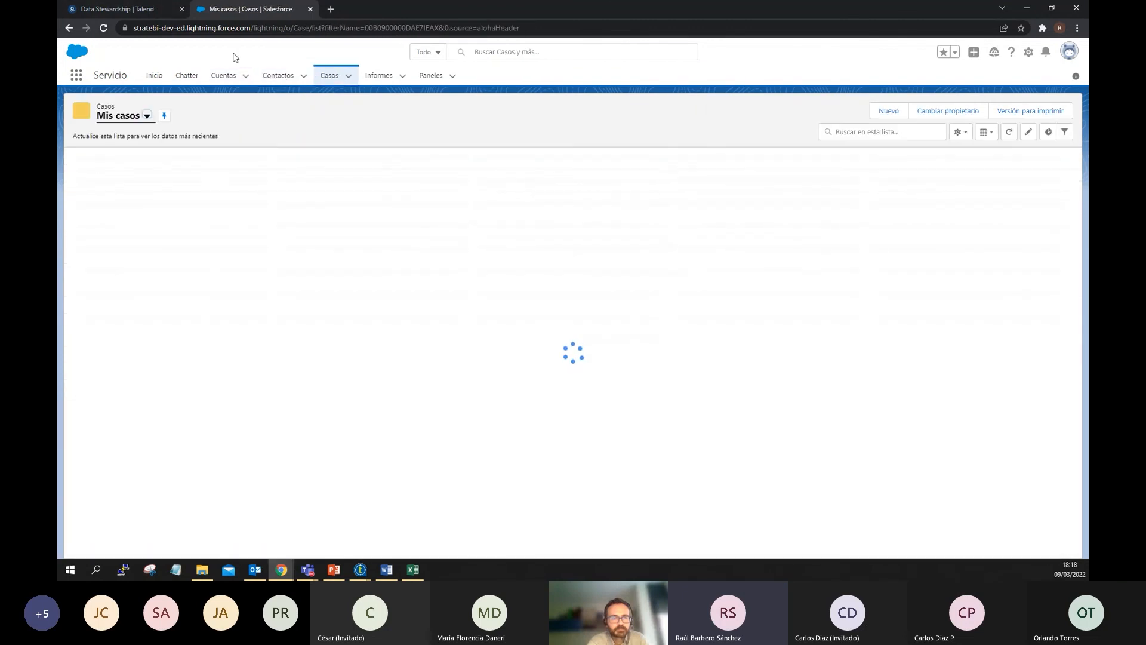
scroll(287, 388, "down", 2)
scroll(340, 496, "up", 2)
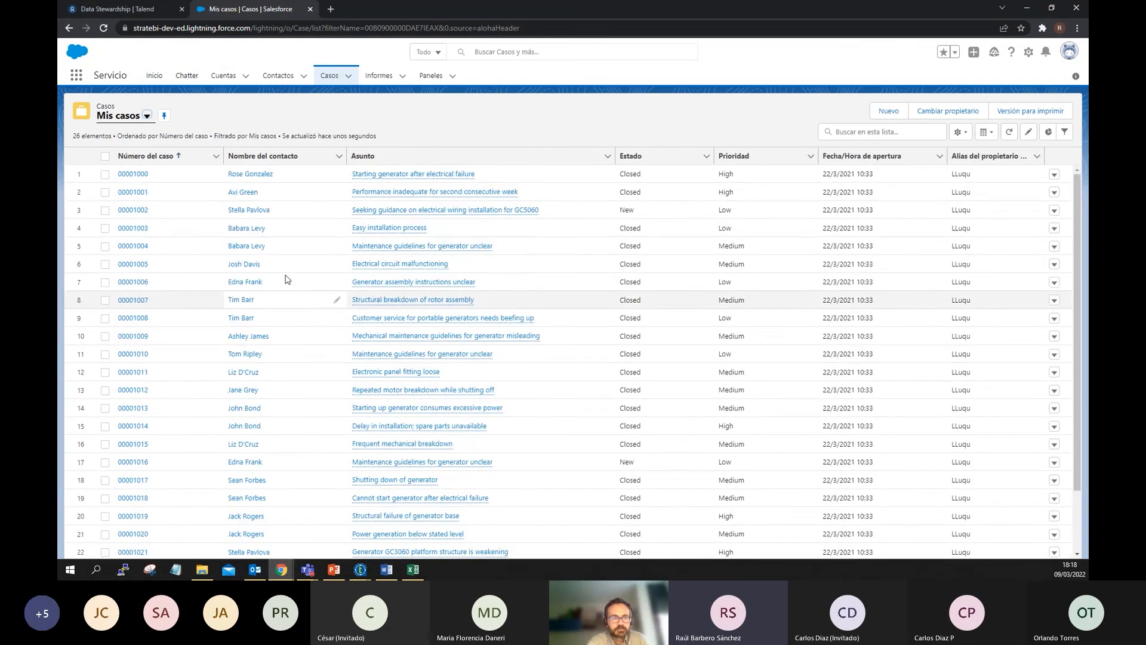
Open SalesforceWebinarData.xlsx in Excel and examine the exported records on the Account, Case and Contact sheets
mouse_move(309, 574)
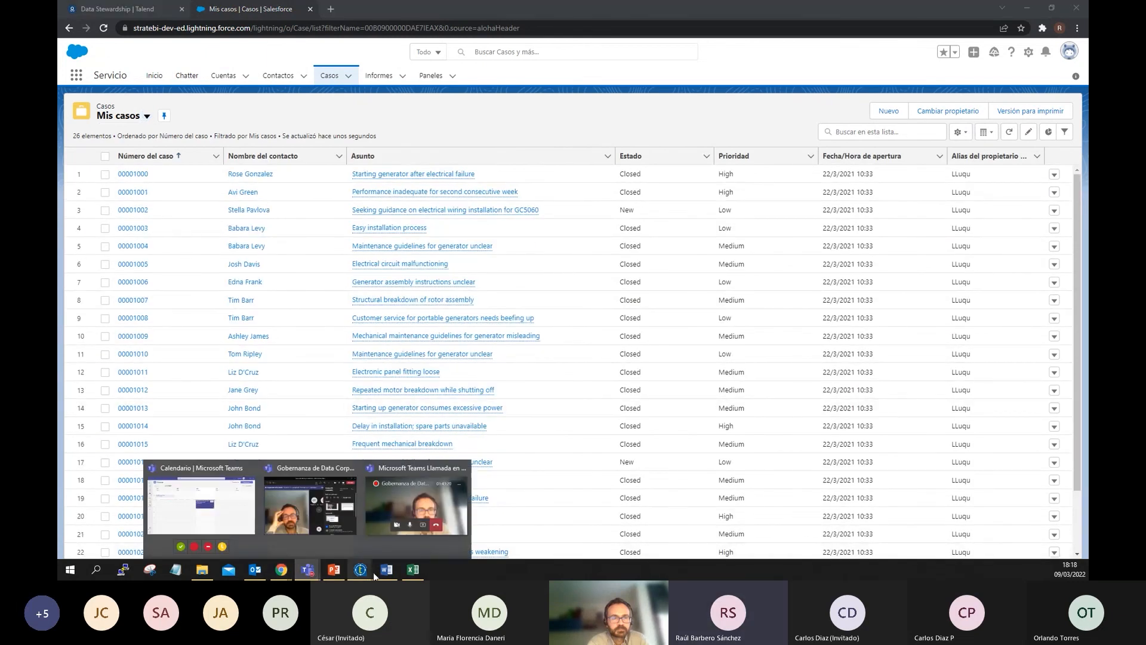
mouse_move(363, 572)
left_click(416, 533)
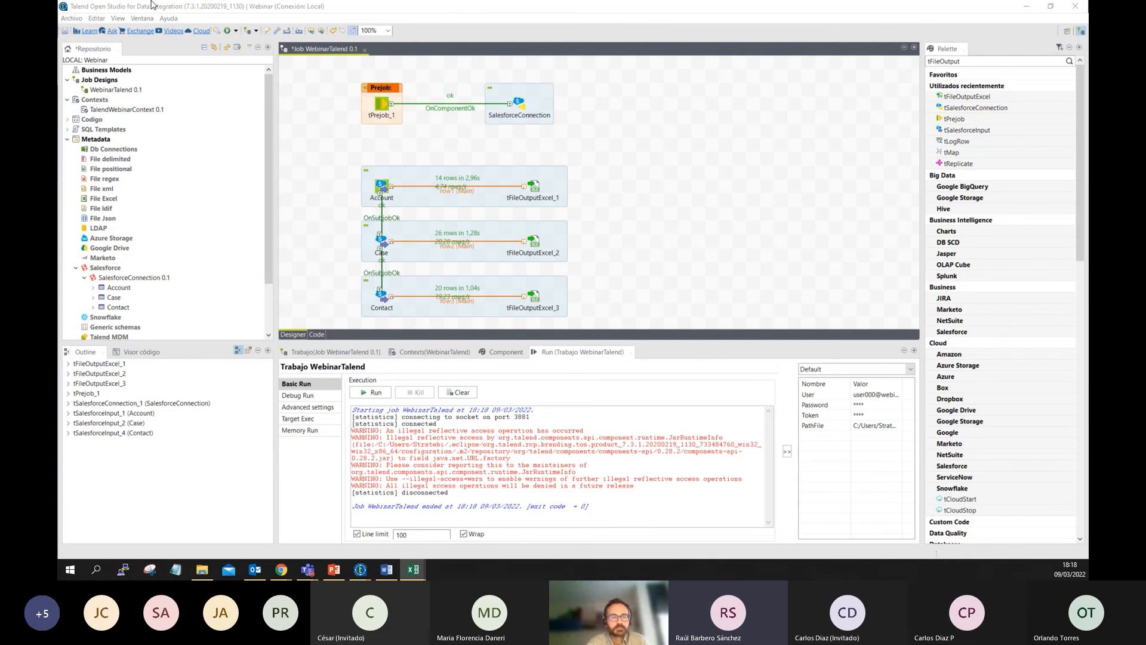
left_click_drag(59, 350, 660, 105)
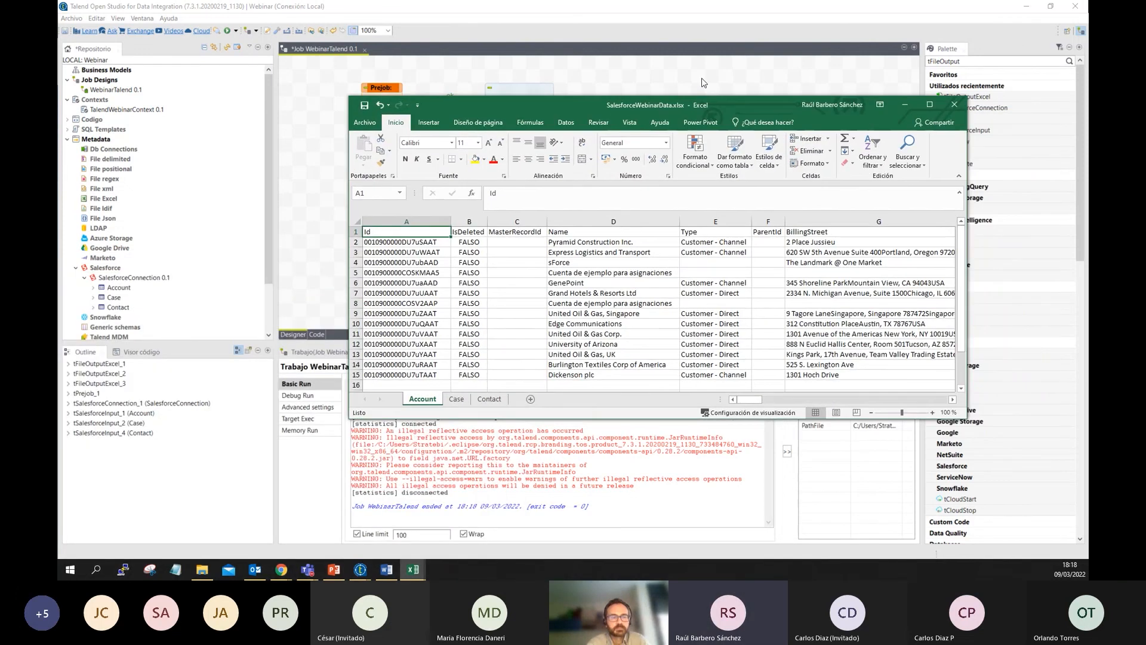
left_click(929, 105)
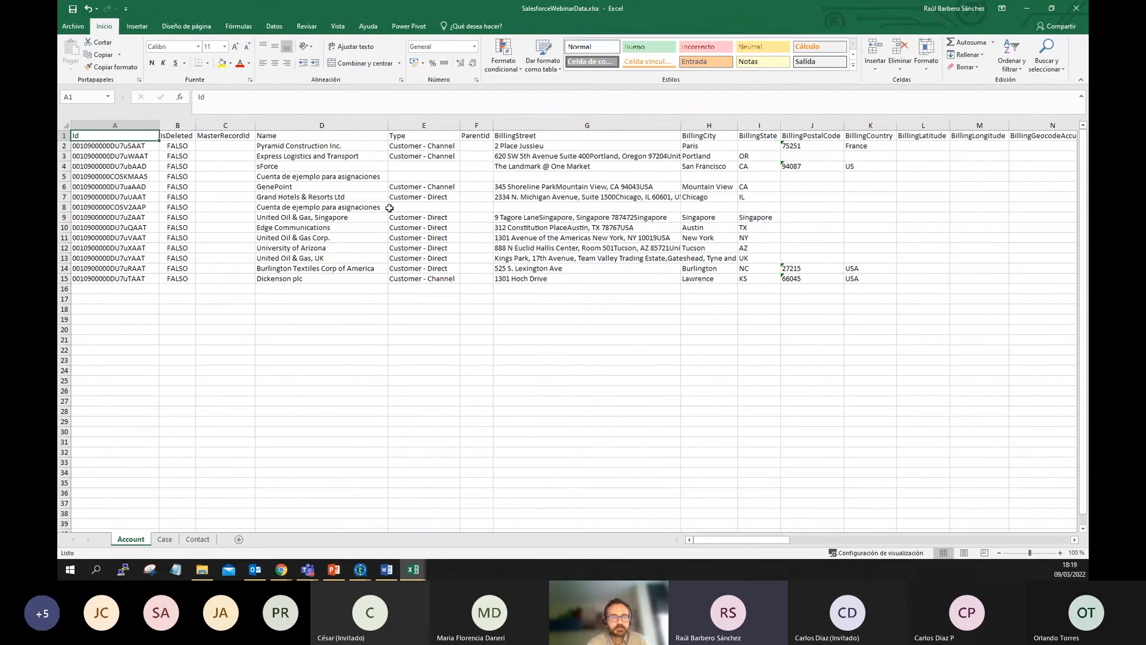
left_click(164, 540)
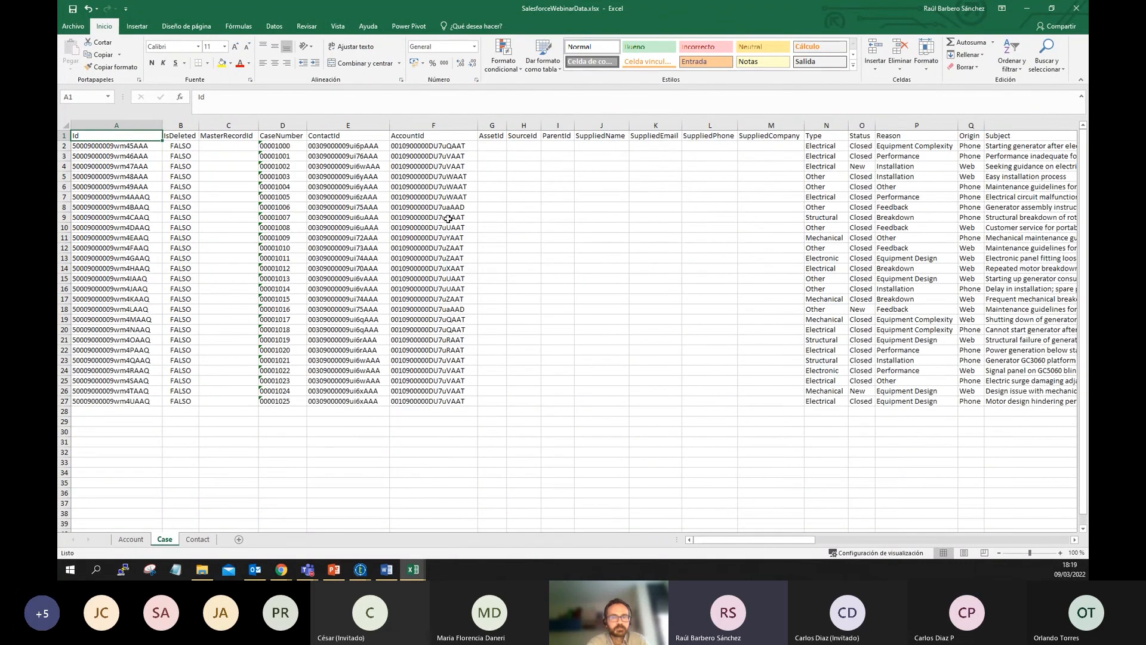
key("ctrl+Page_Down")
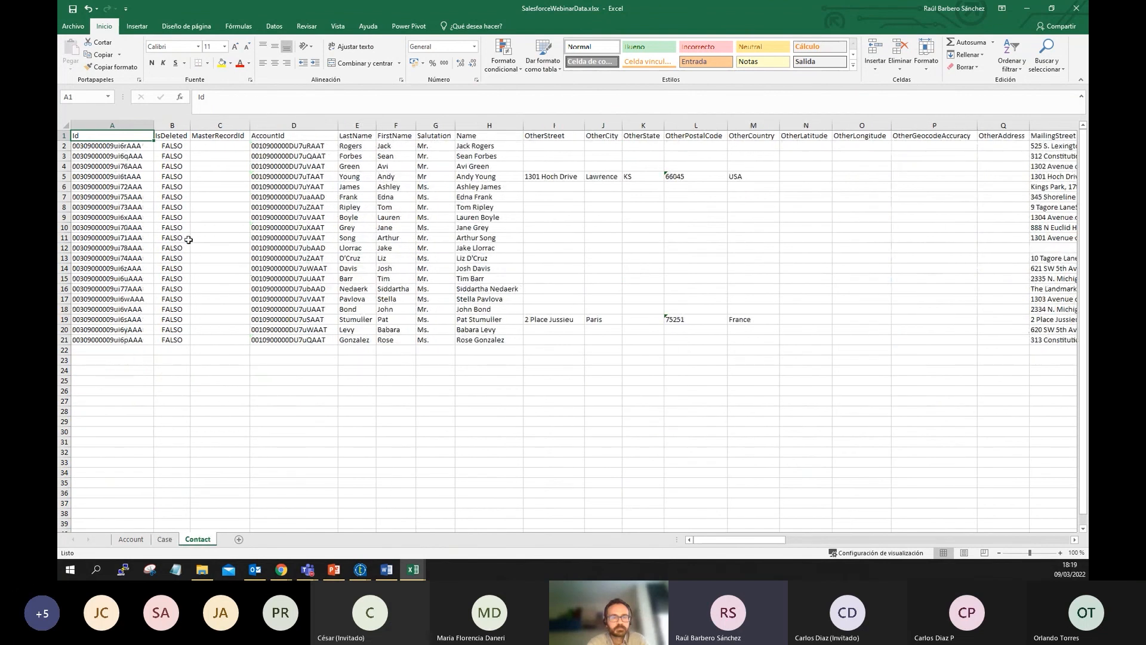
left_click(164, 540)
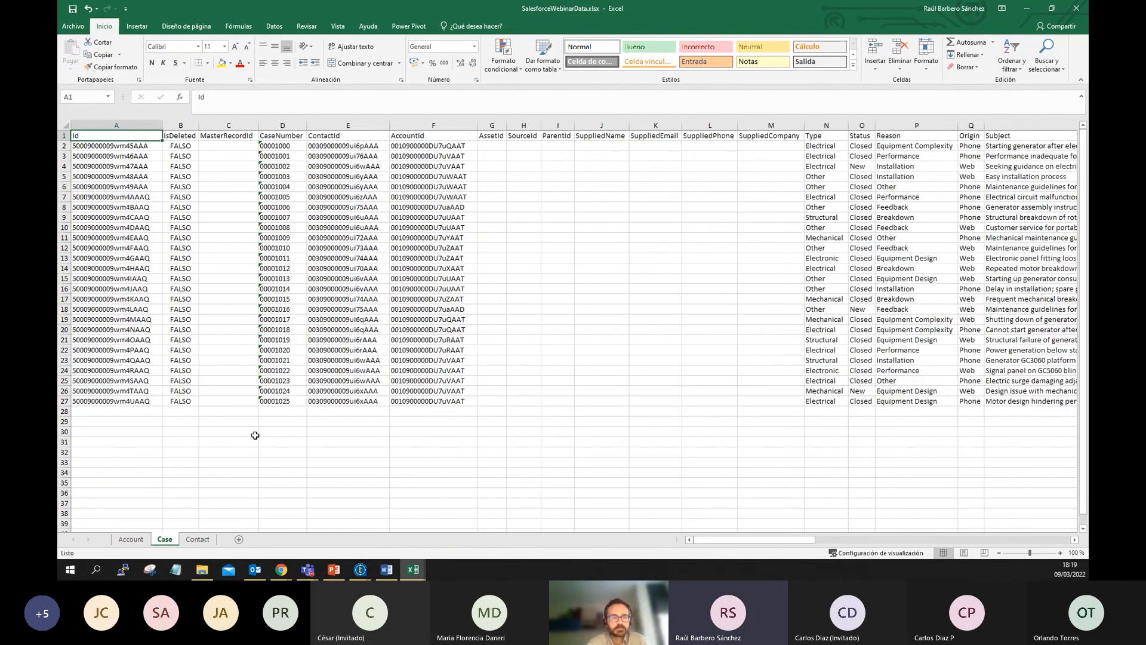
left_click(132, 540)
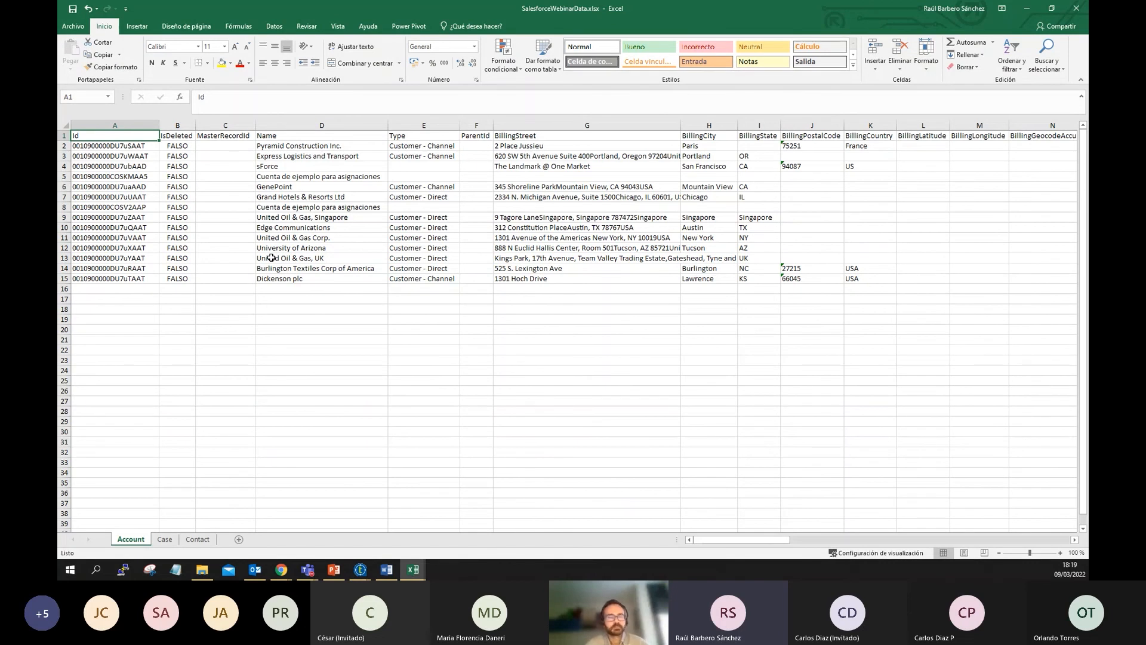
left_click(1027, 8)
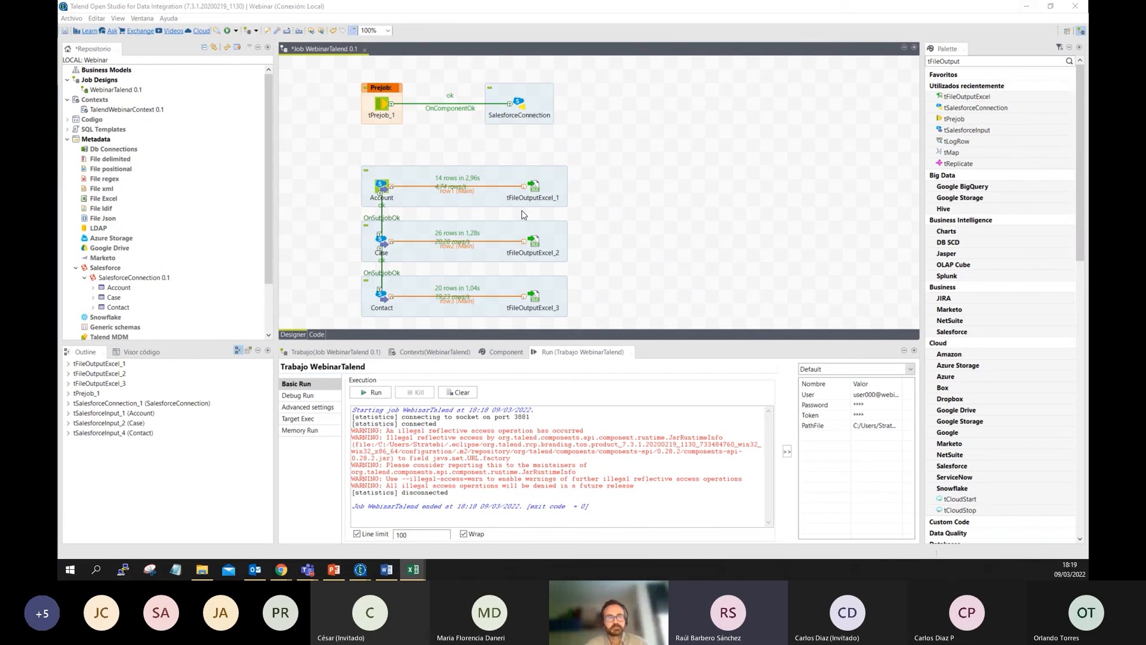
Return to the exported workbook in Excel and examine the IsDeleted values on the Account sheet
left_click(462, 519)
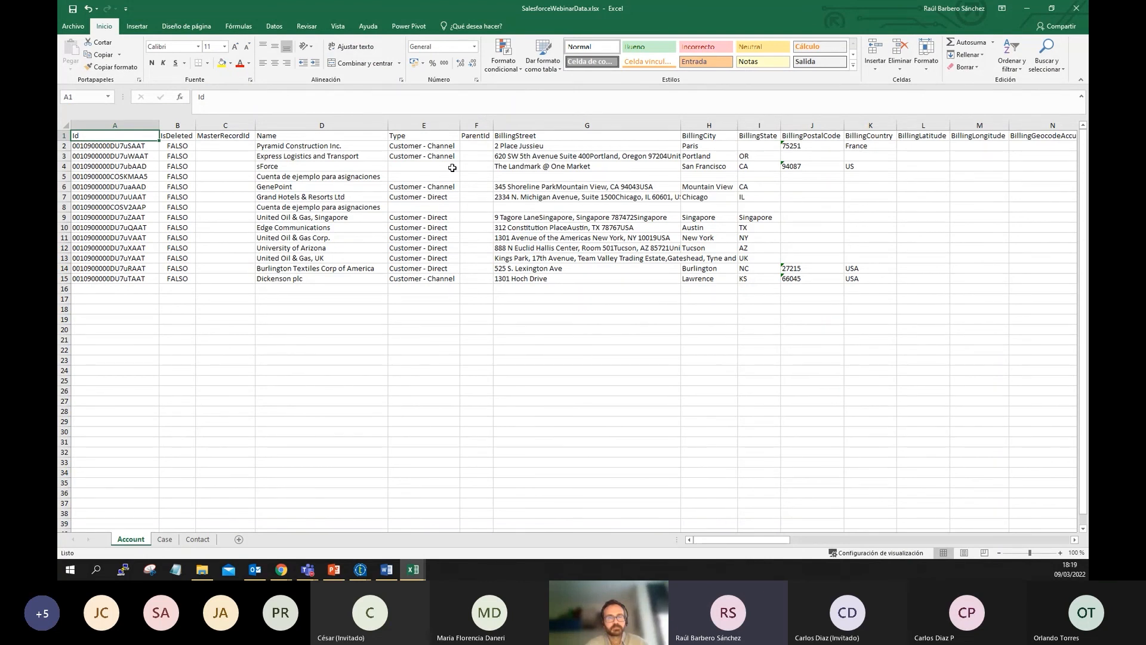
left_click(182, 145)
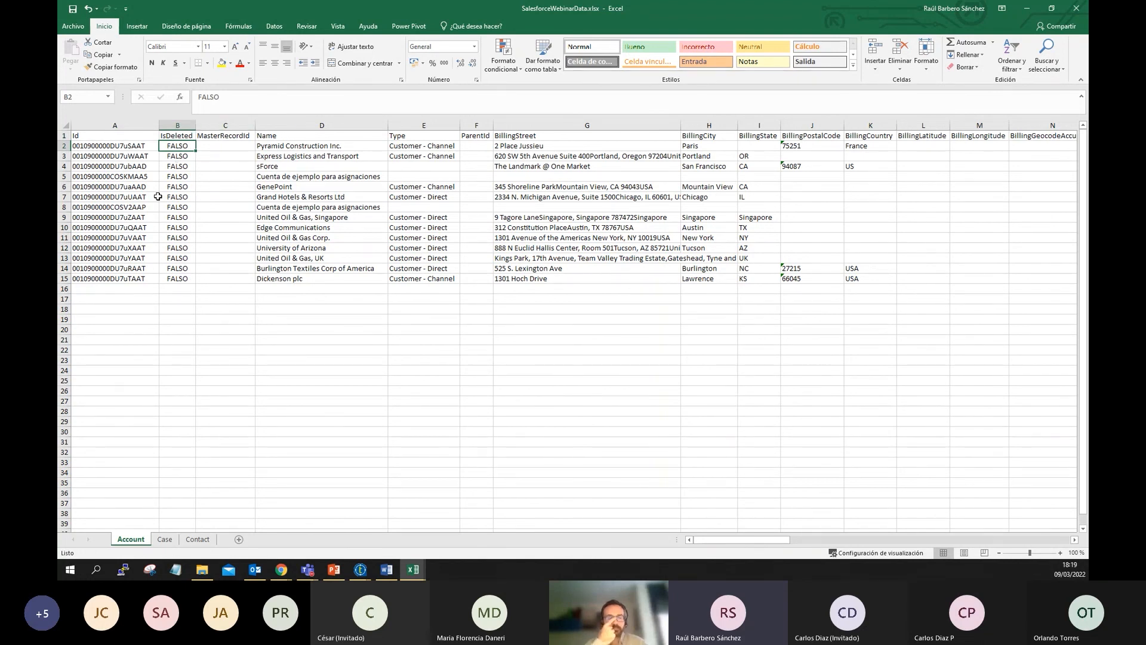
left_click(179, 154)
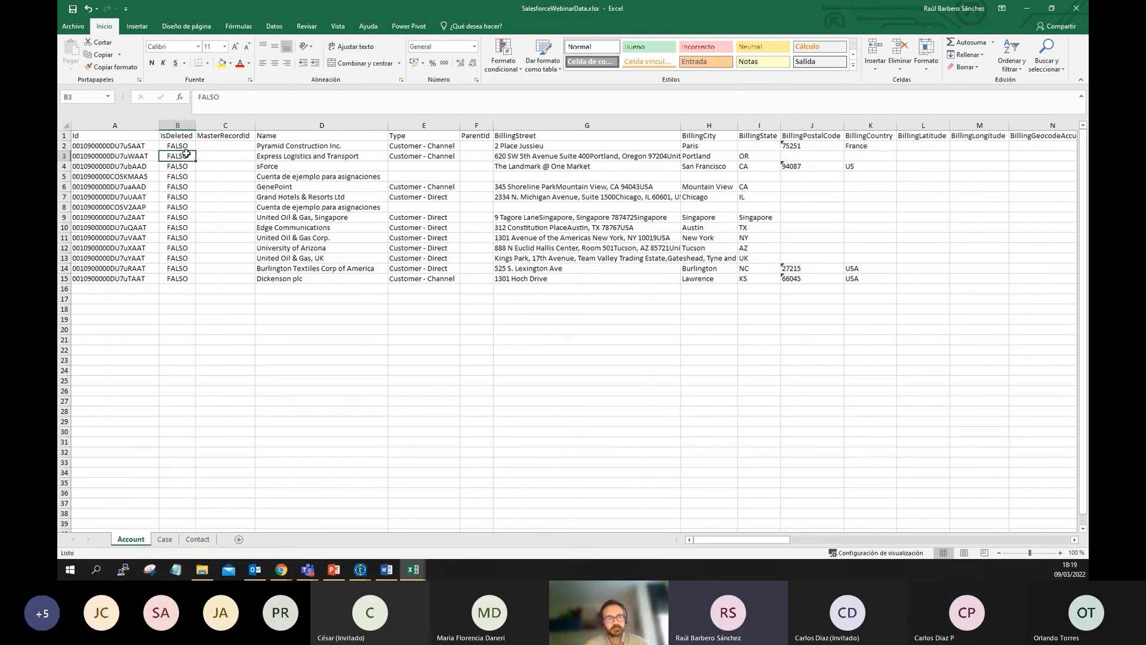
left_click(183, 276)
left_click(173, 215)
left_click(176, 168)
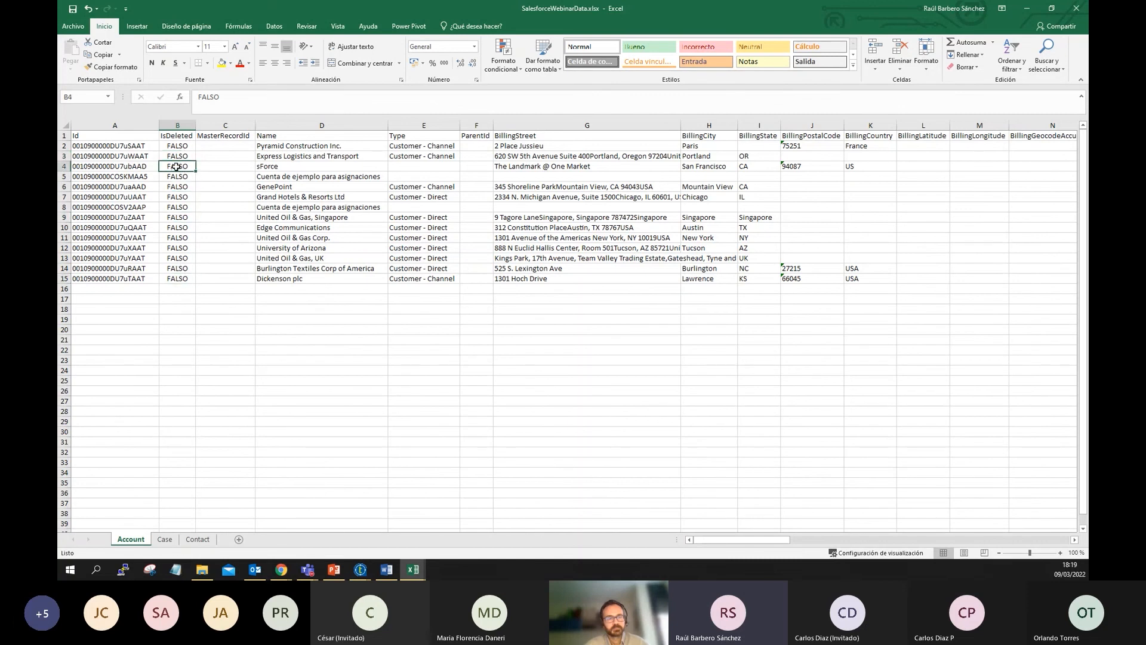
left_click(1027, 8)
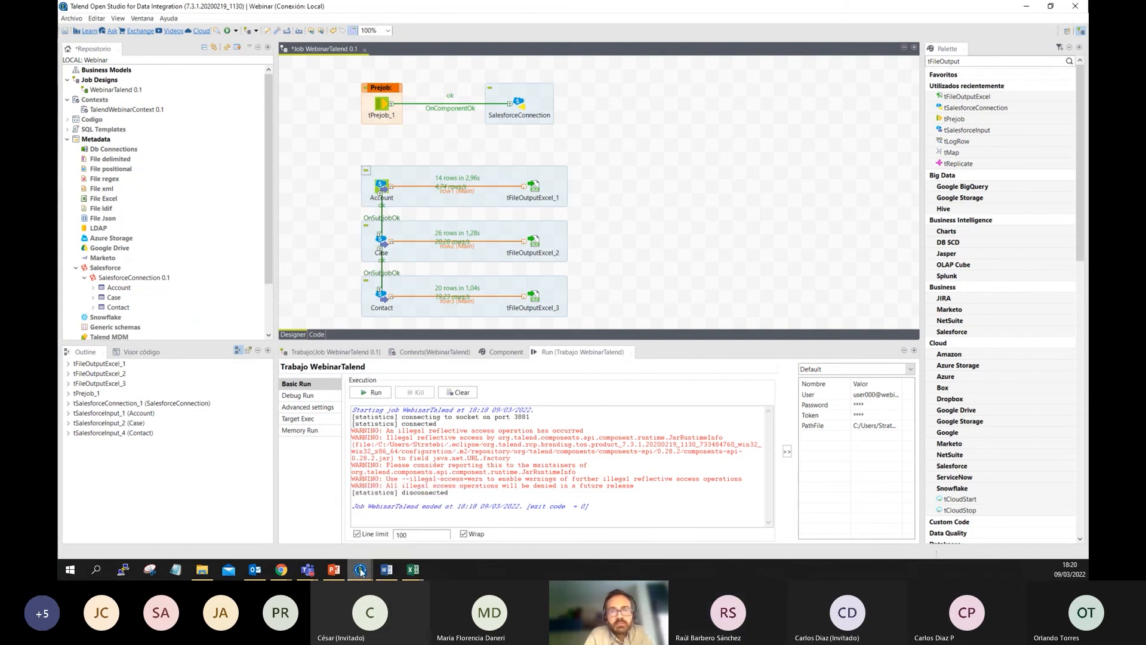
Switch to the Talend window holding the Talend_Webinar_ejercicio_practico project and its job_talendwebinar_000_lecturadatos job
mouse_move(361, 572)
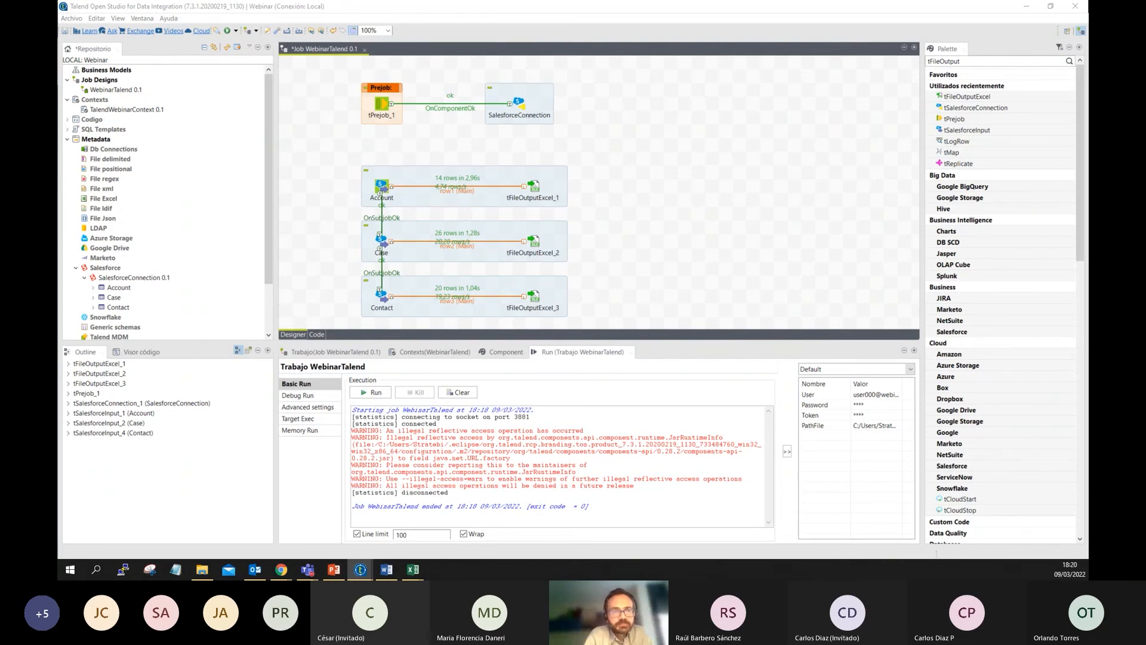
left_click(416, 519)
left_click(674, 170)
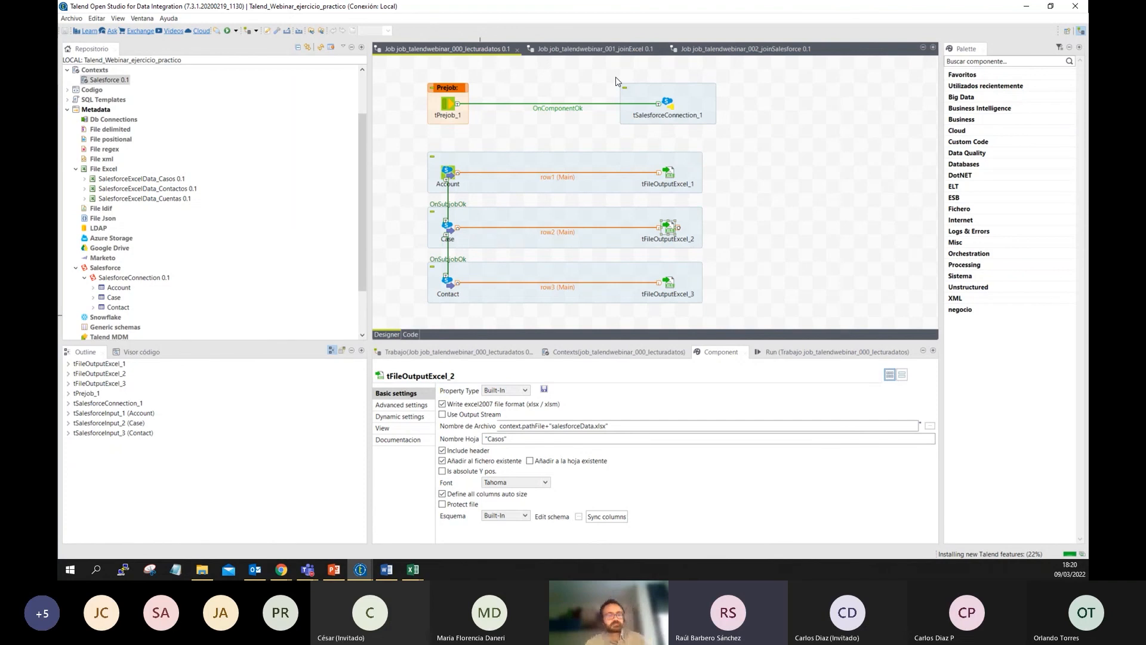
Open the job_talendwebinar_001_joinExcel job and examine the file and sheet settings of its SalesforceExcelData_Casos input
left_click(593, 48)
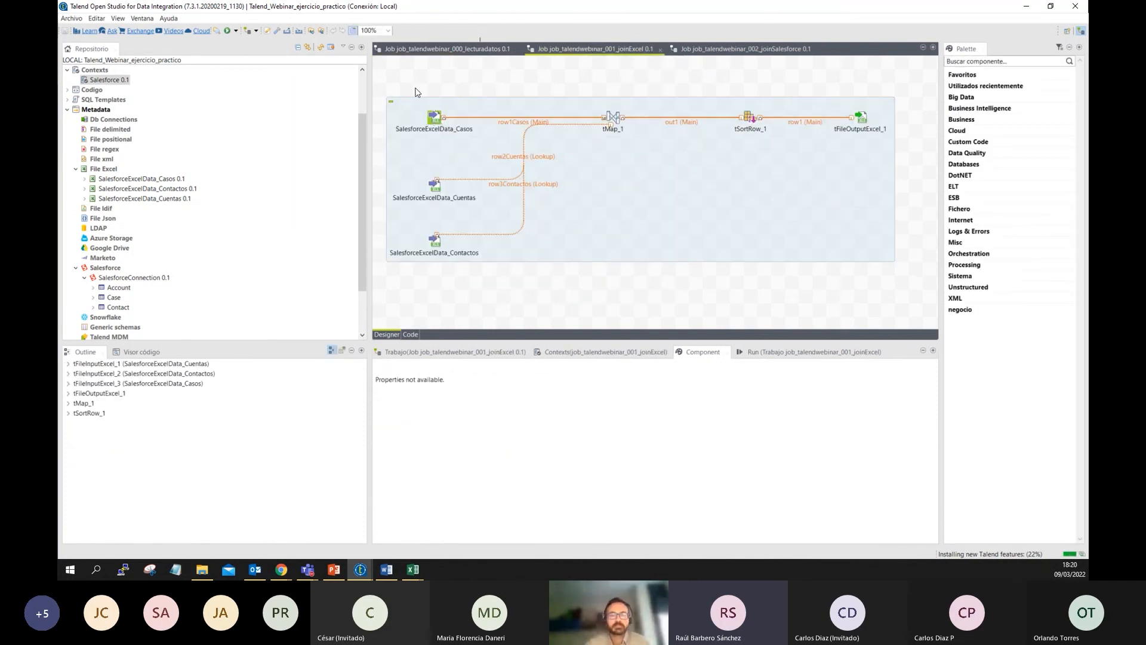
left_click_drag(386, 84, 543, 315)
left_click(440, 128)
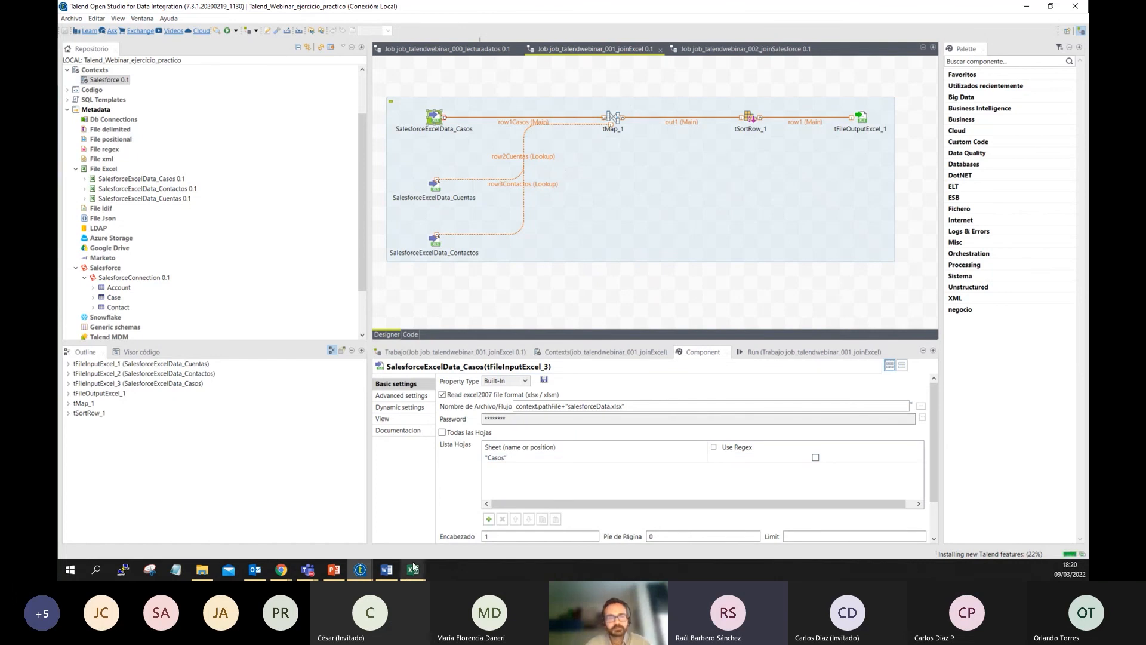
Switch to Salesforce in Chrome and review the account, contact and case lists
mouse_move(281, 569)
left_click(209, 510)
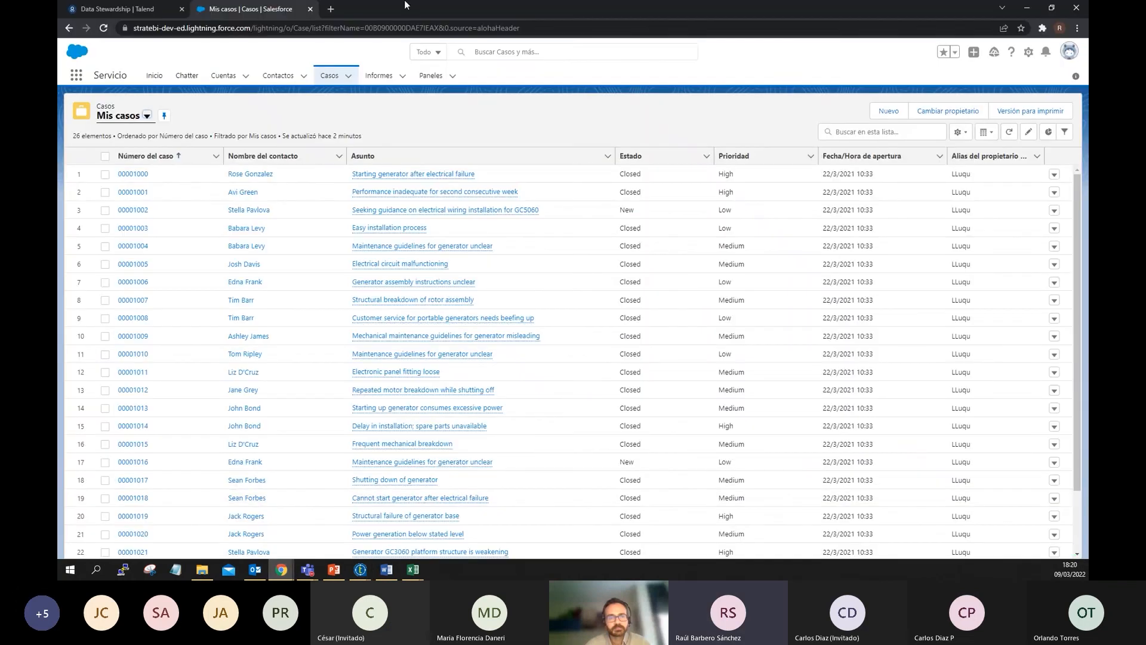
left_click(223, 75)
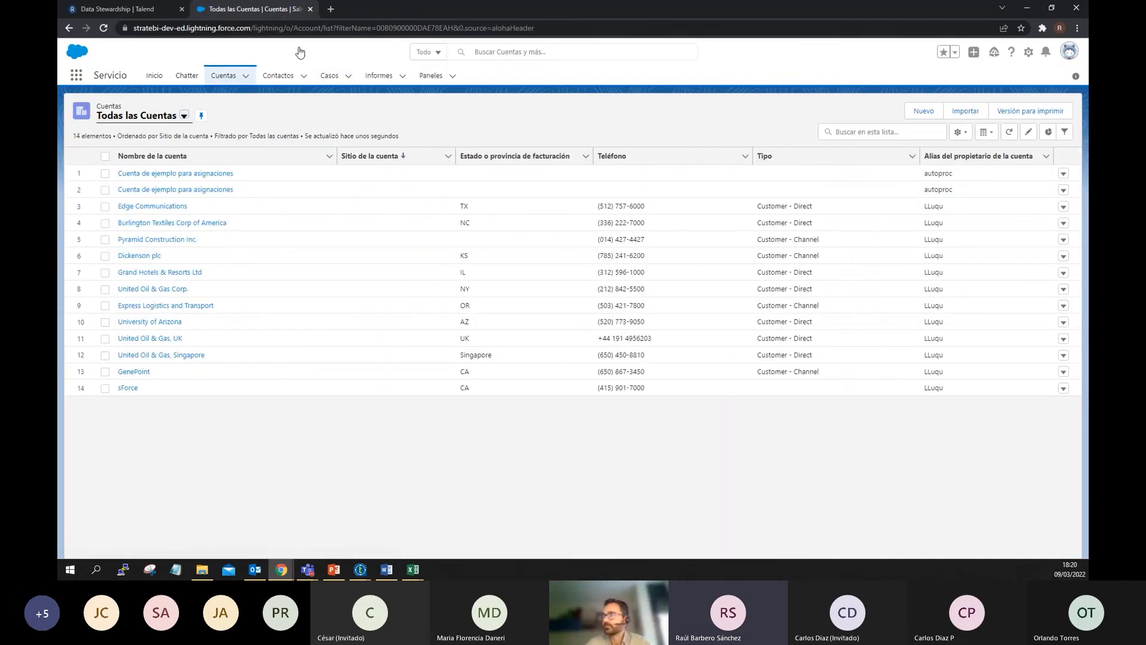
left_click(278, 75)
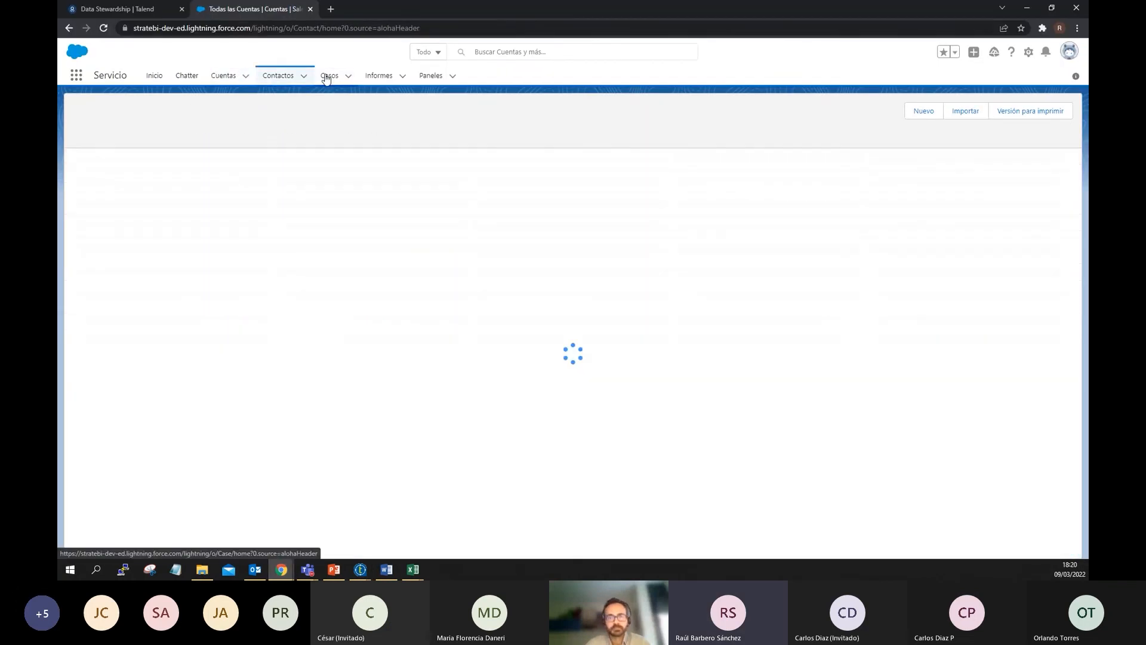
left_click(329, 75)
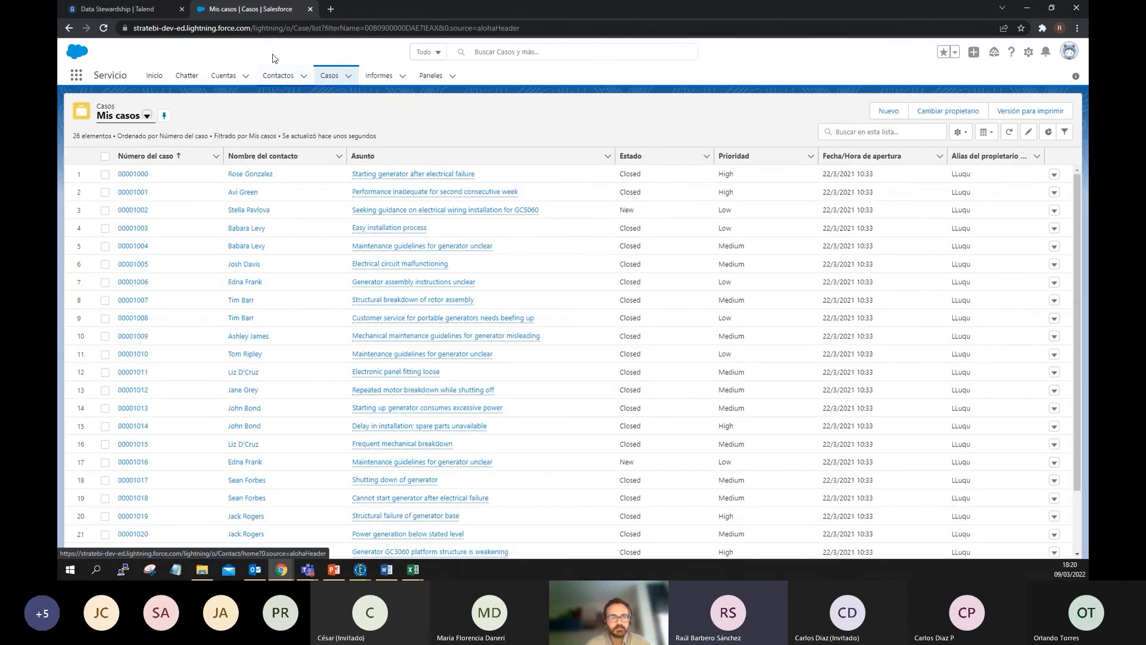
left_click(224, 75)
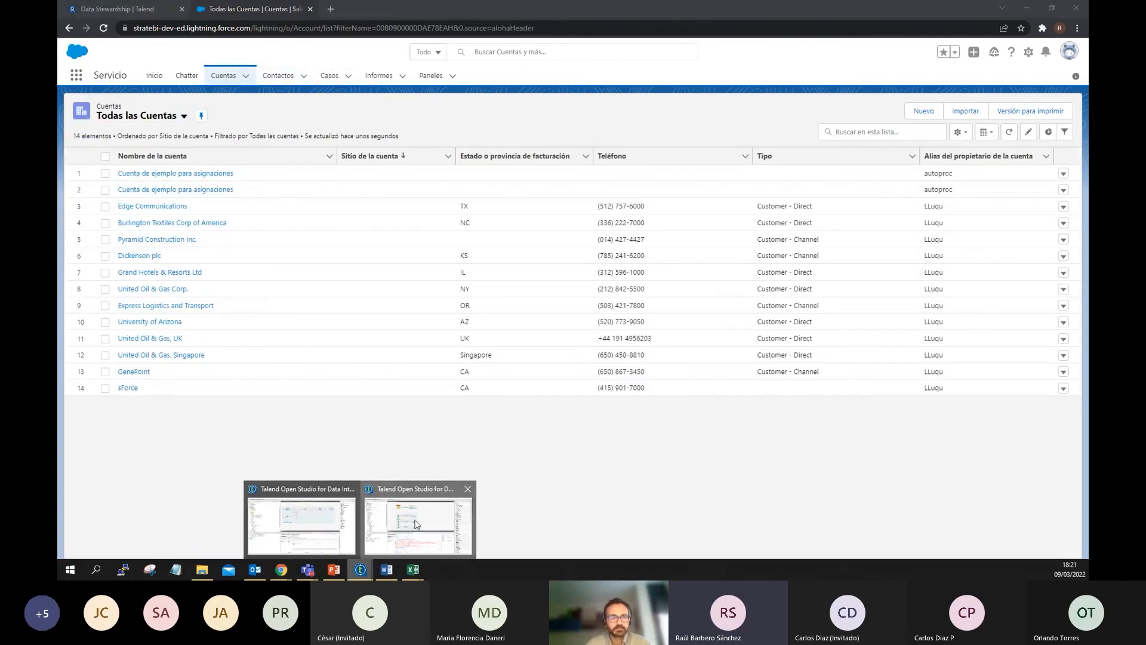
Return to Talend, look at the WebinarTalend job, and go back to the Excel join job with its three inputs
left_click(417, 517)
mouse_move(360, 569)
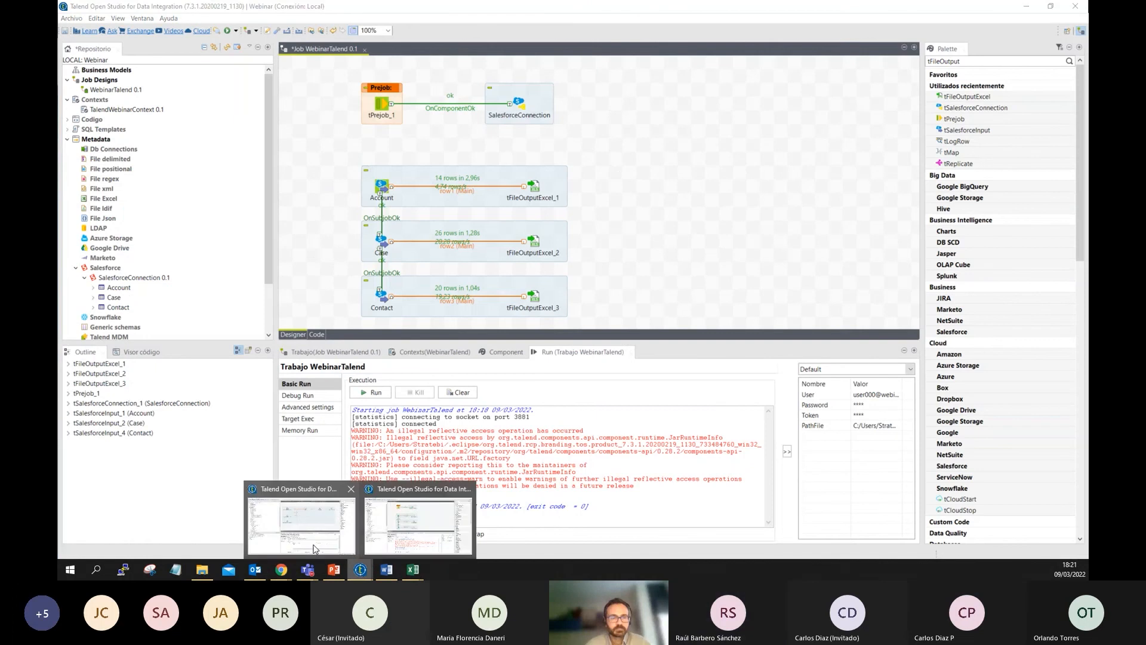
left_click(299, 518)
left_click(495, 296)
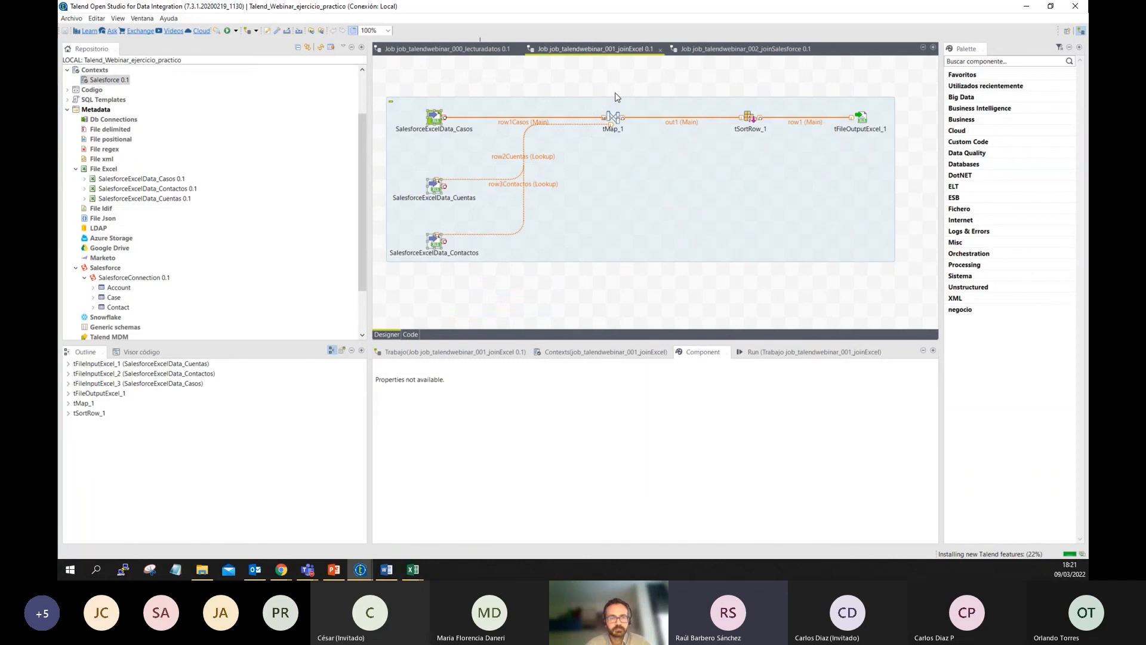
Examine tMap_1's joins and output columns, and the file and sheet settings of tFileOutputExcel_1
left_click(613, 125)
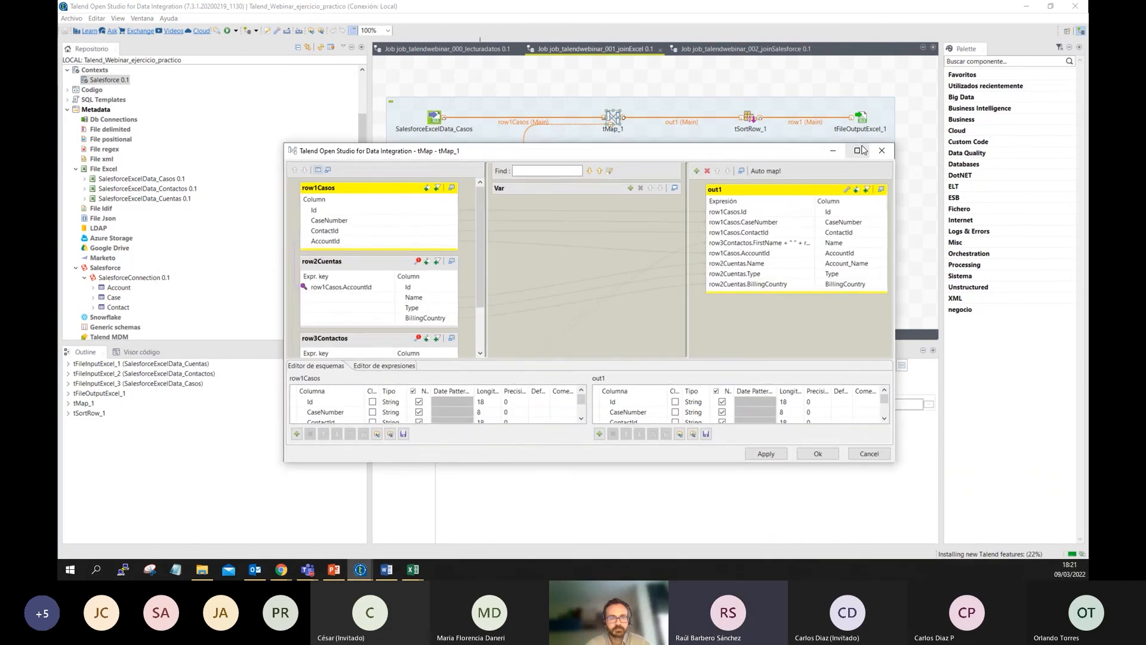
double_click(591, 255)
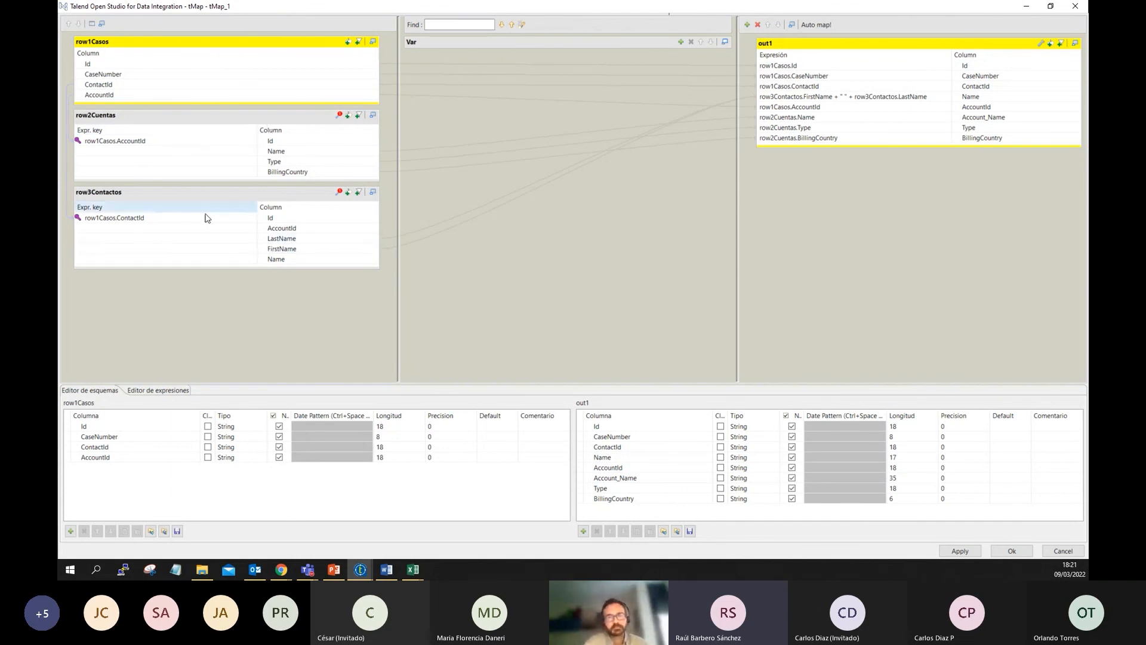
left_click(1075, 6)
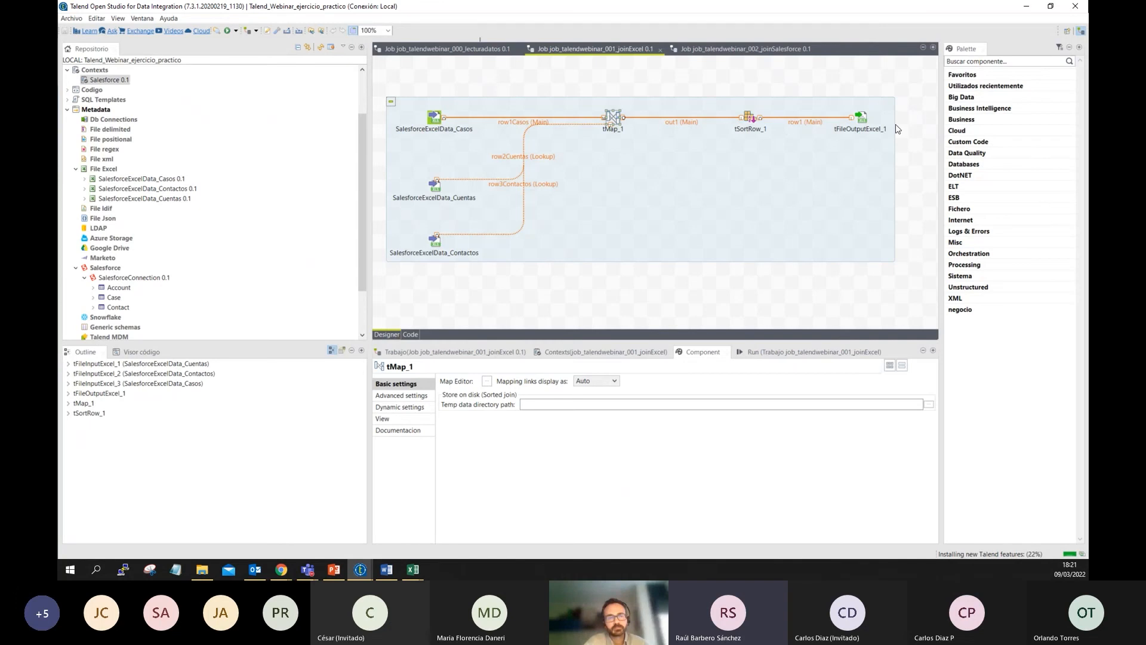
left_click(864, 121)
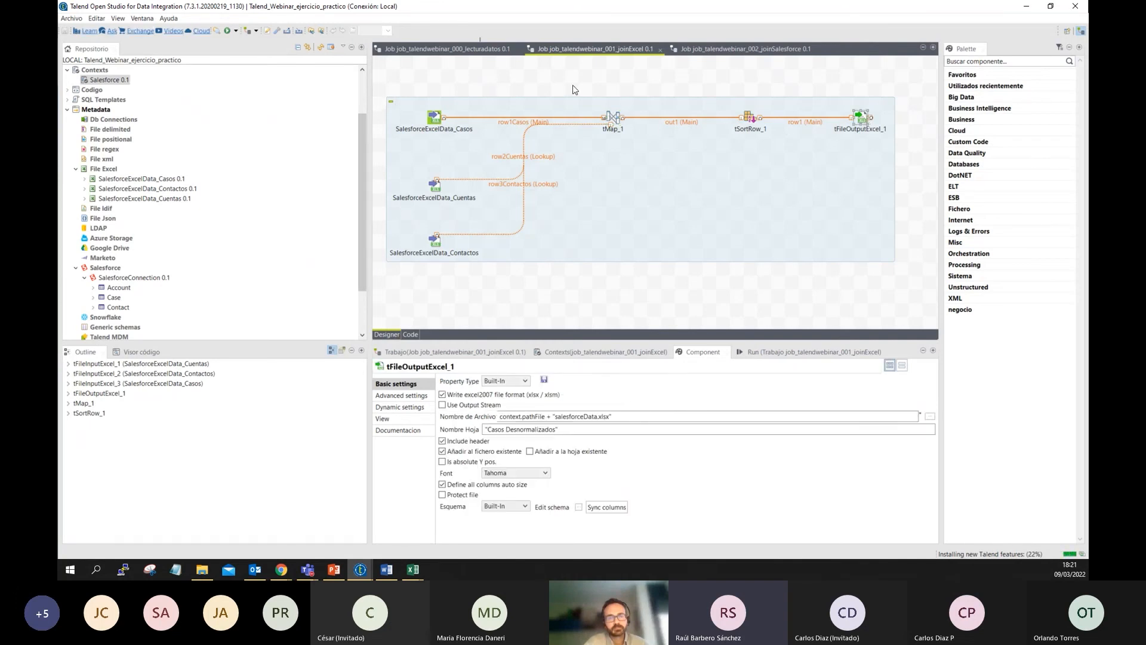
Try to launch the Excel join job and close the SalesforceWebinarData.xlsx workbook in Excel
left_click(227, 31)
mouse_move(413, 569)
left_click(429, 539)
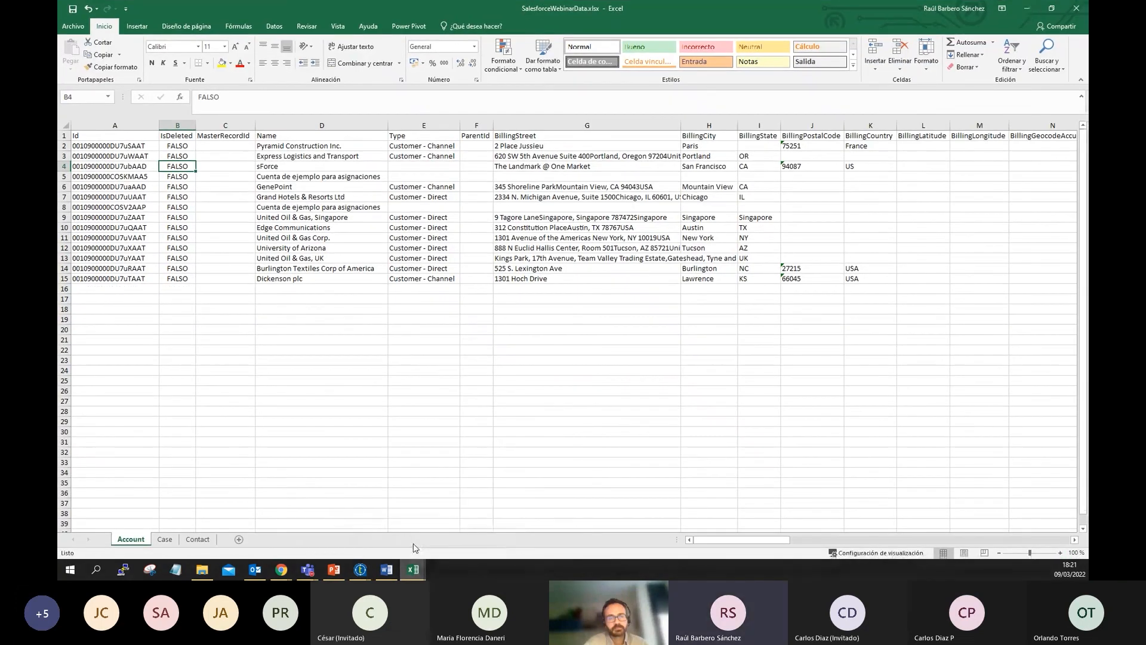
left_click(1079, 8)
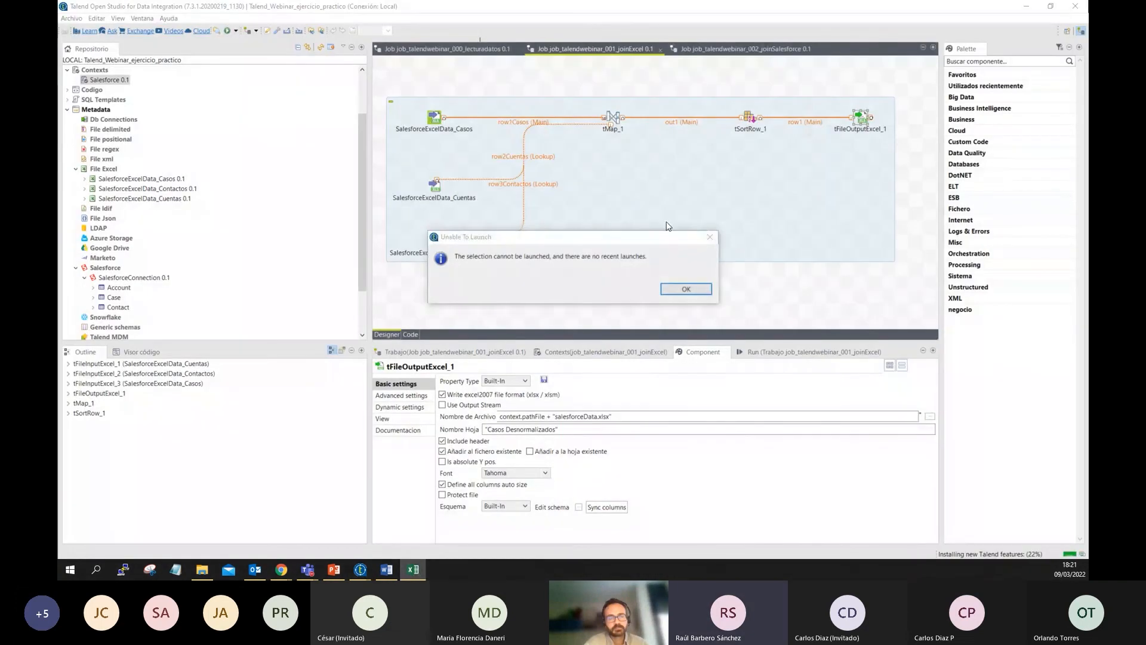
Try again to launch job_talendwebinar_001_joinExcel, and open its run view to review the context values and job flow
left_click(686, 290)
left_click(228, 32)
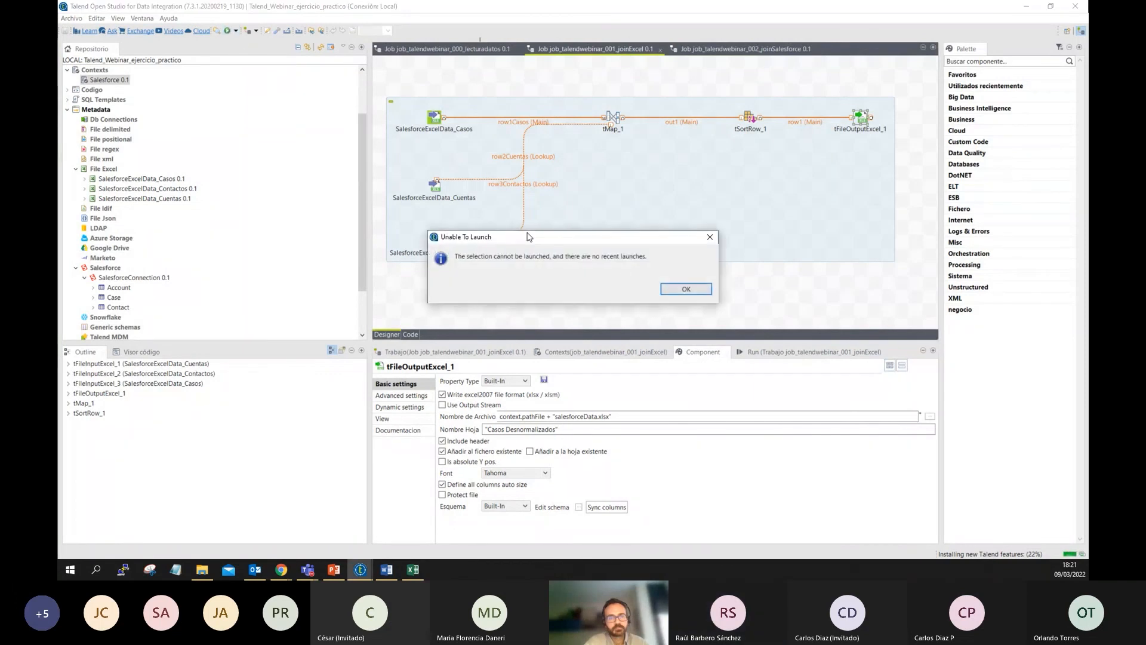
left_click(684, 293)
left_click(797, 353)
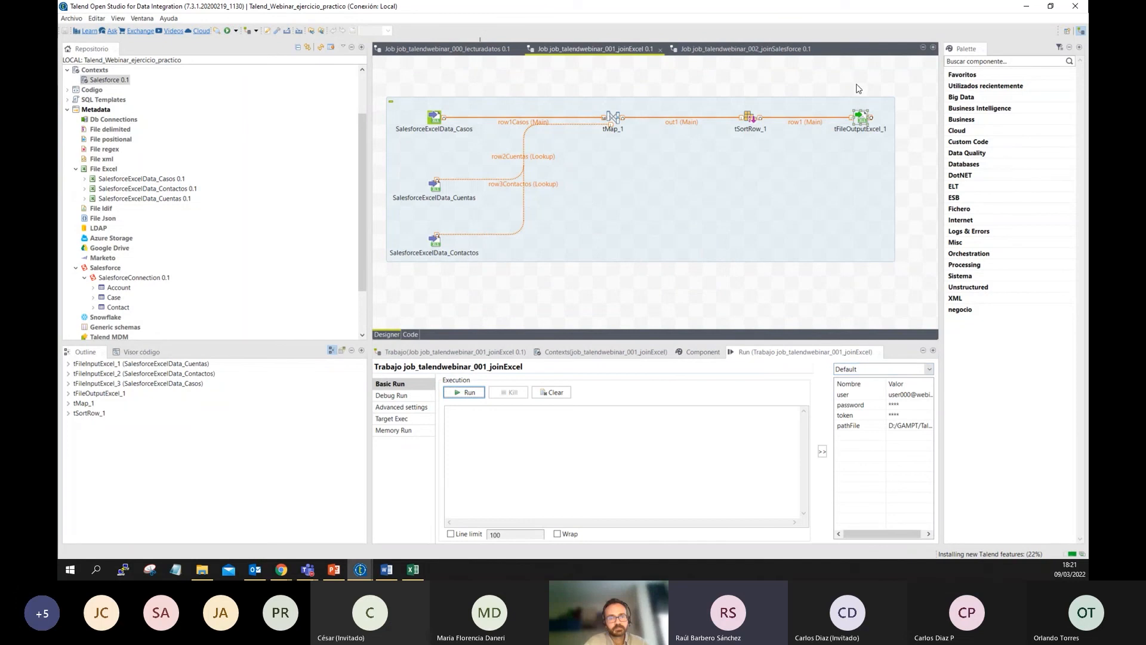
left_click_drag(903, 100, 425, 278)
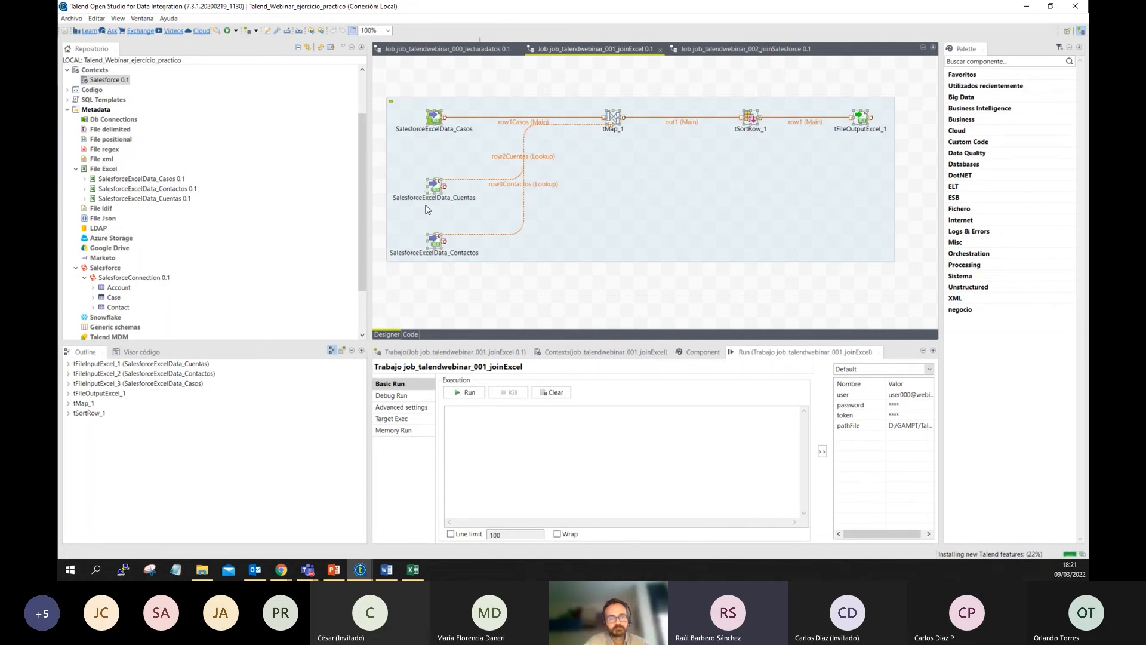
Open the job_talendwebinar_002_joinSalesforce job and examine its Salesforce inputs, mapping, sorting and log output components
left_click(746, 49)
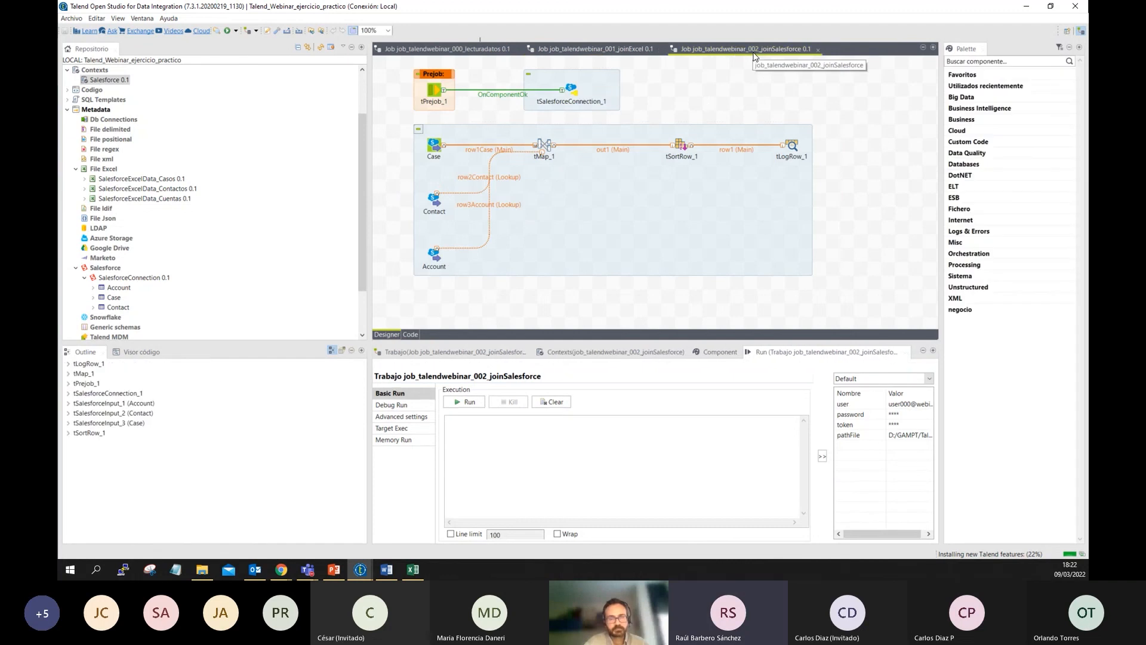
left_click_drag(861, 105, 402, 319)
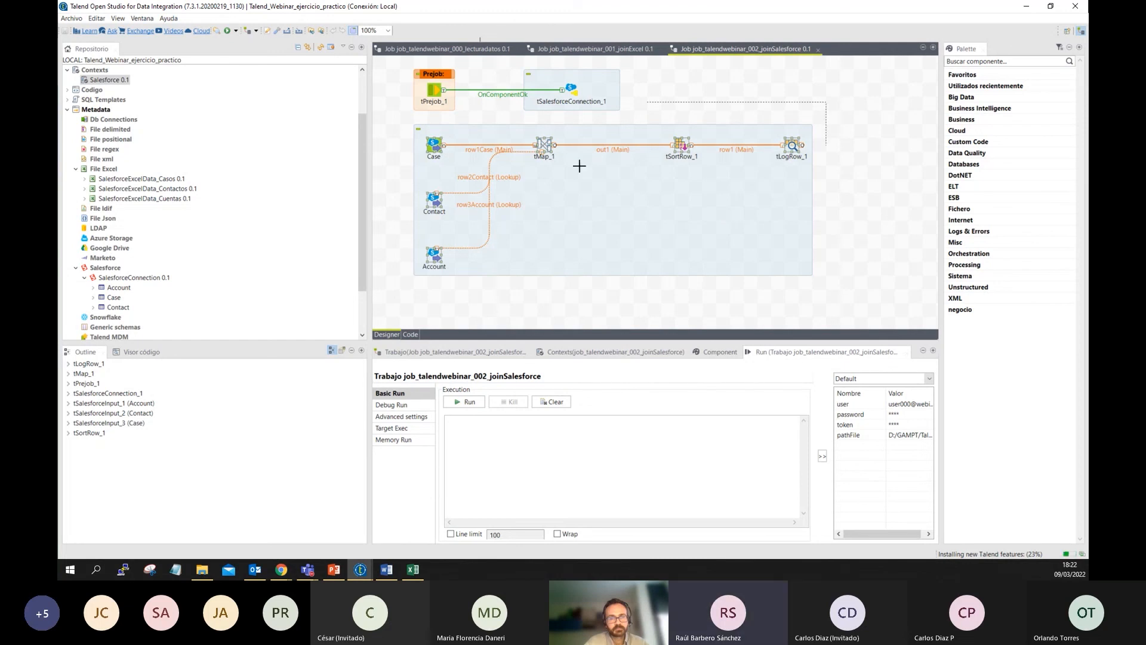
left_click_drag(865, 94, 521, 183)
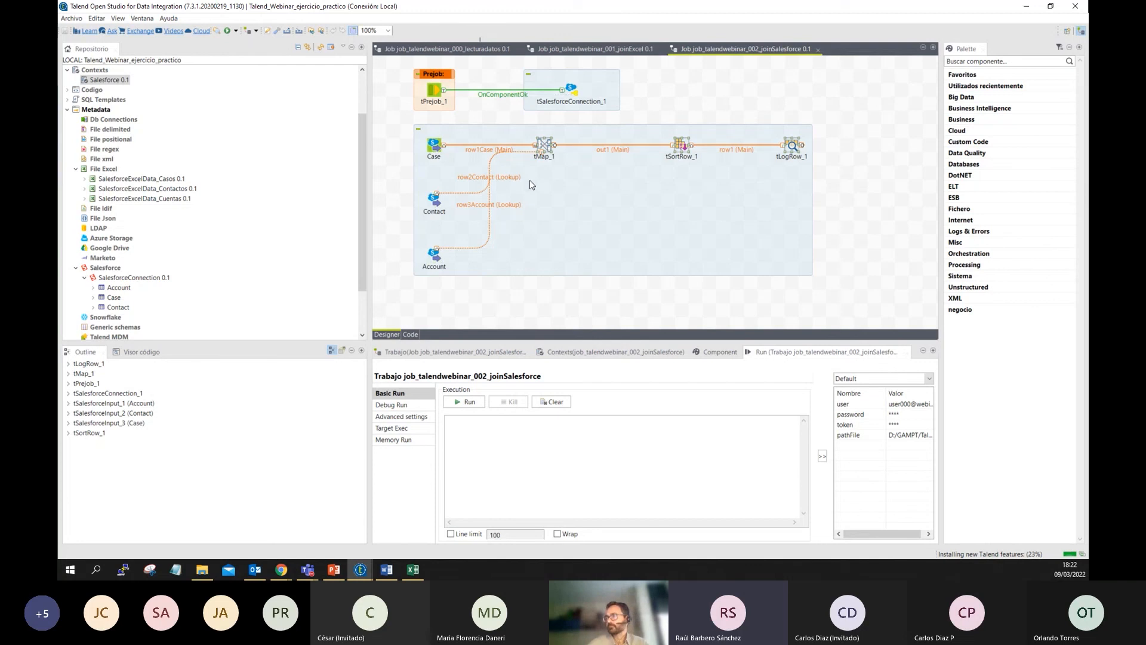
left_click_drag(838, 122, 335, 267)
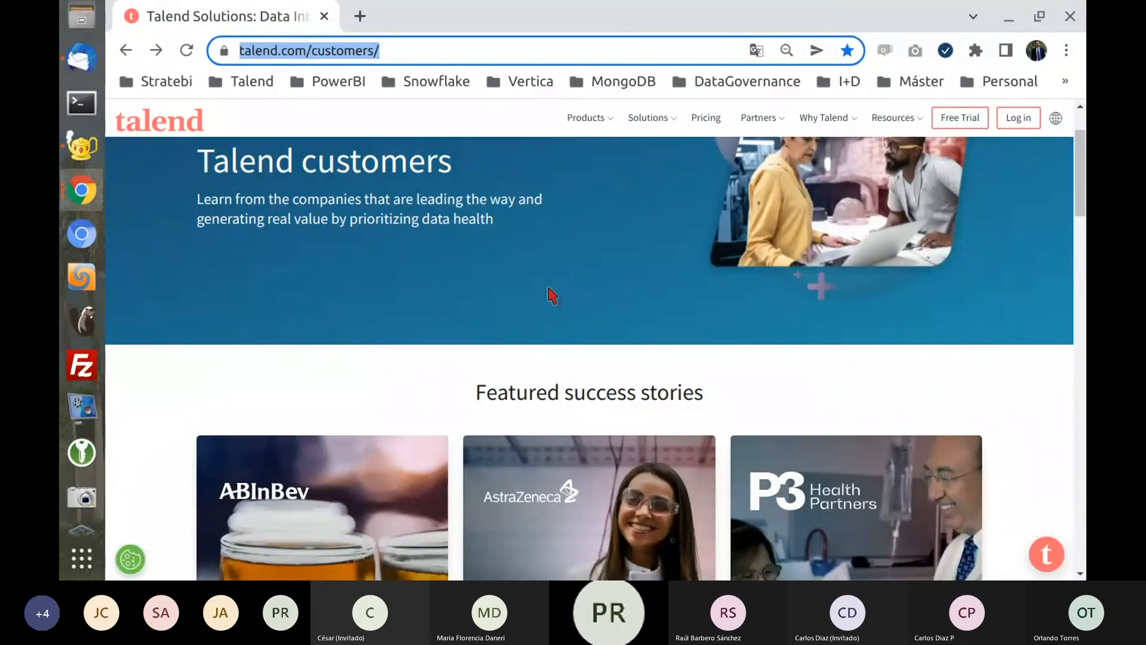
Look through the featured success stories and customer cards on the talend.com/customers page in Chrome
scroll(553, 296, "down", 3)
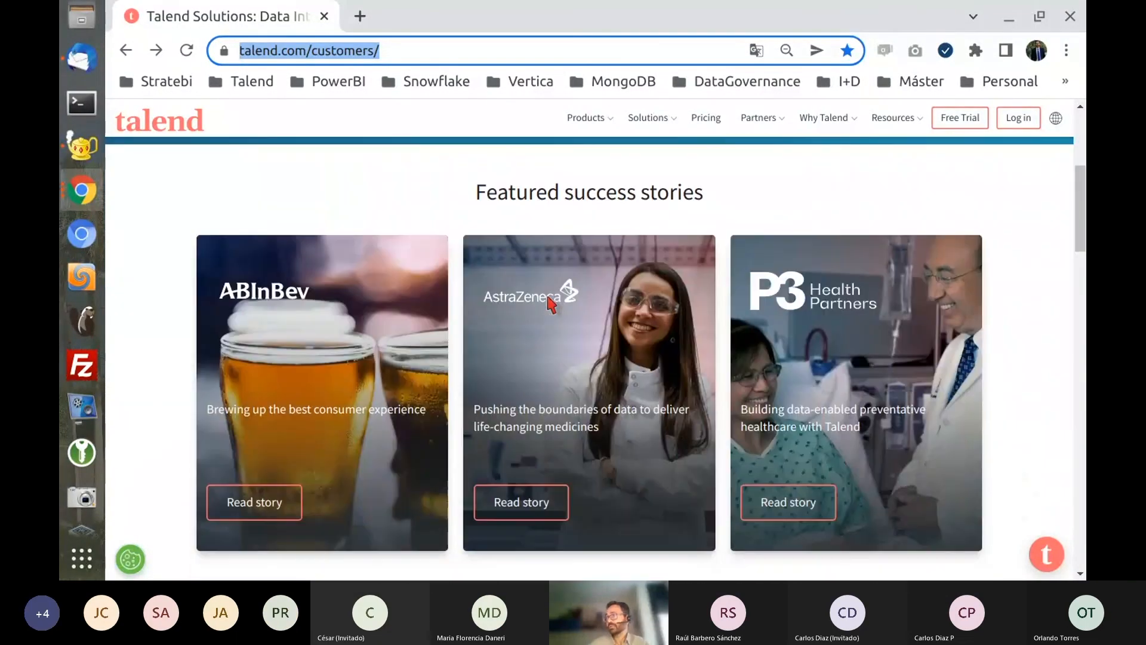
scroll(537, 268, "down", 4)
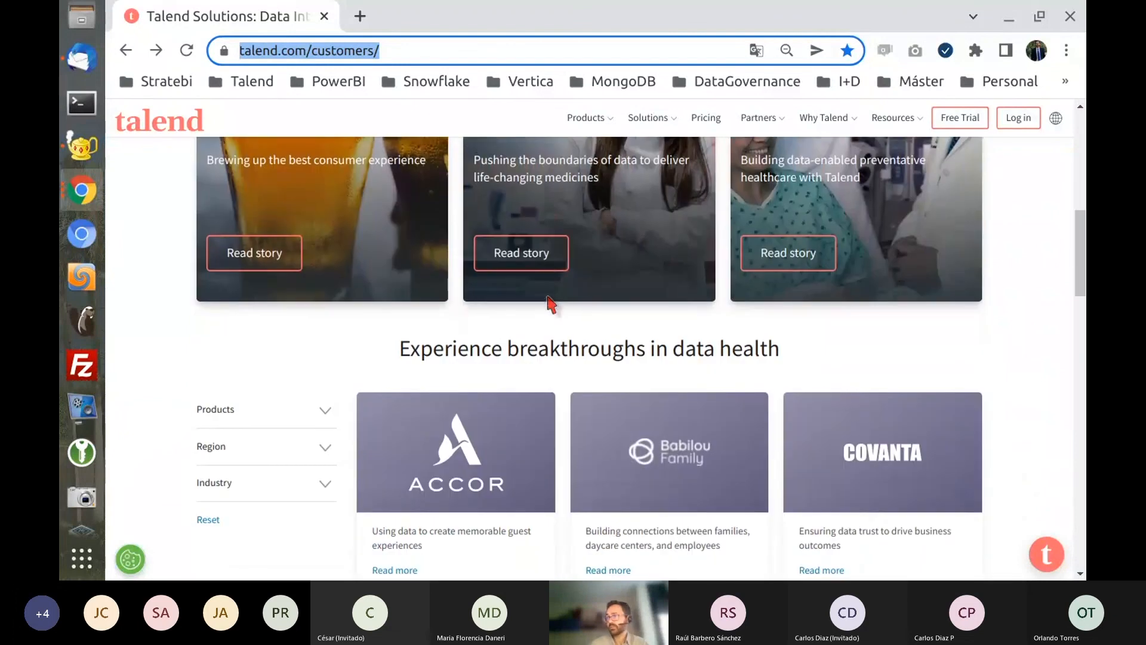
left_click(406, 52)
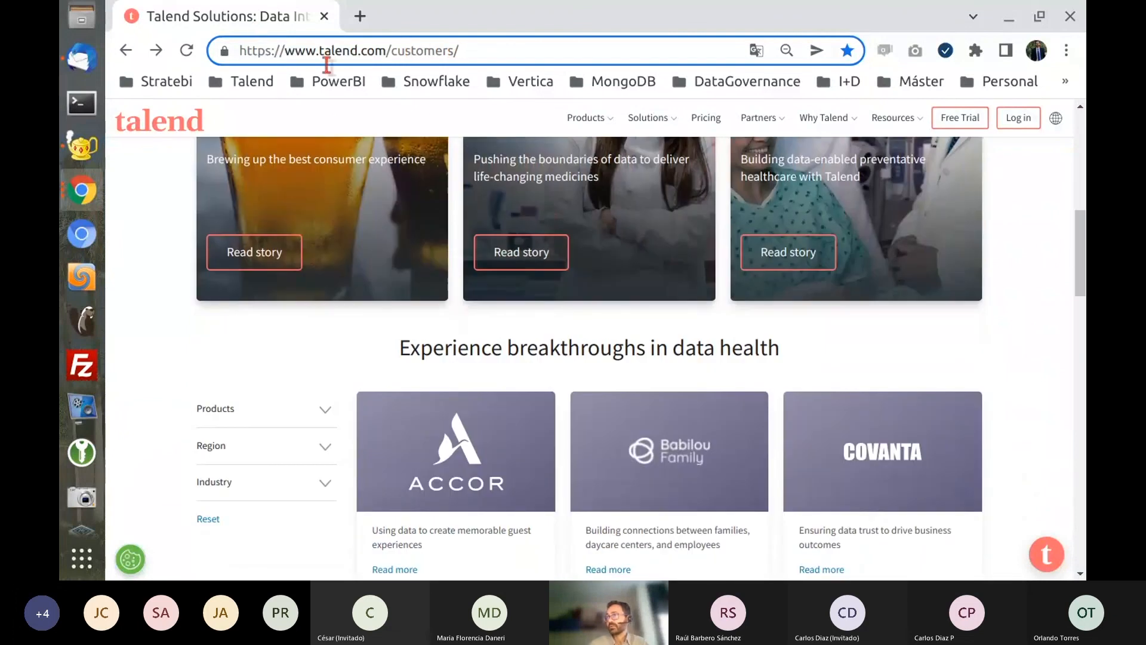
scroll(352, 340, "down", 2)
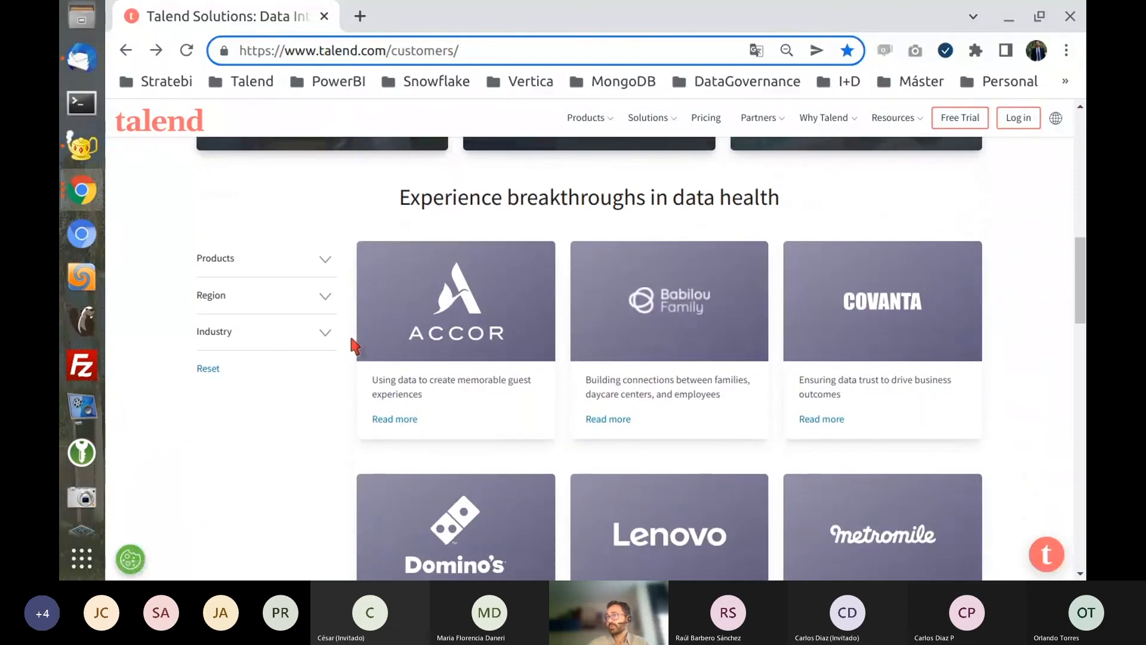
Review the product, region and industry filters and filter the customer stories by the Transportation industry
left_click(274, 266)
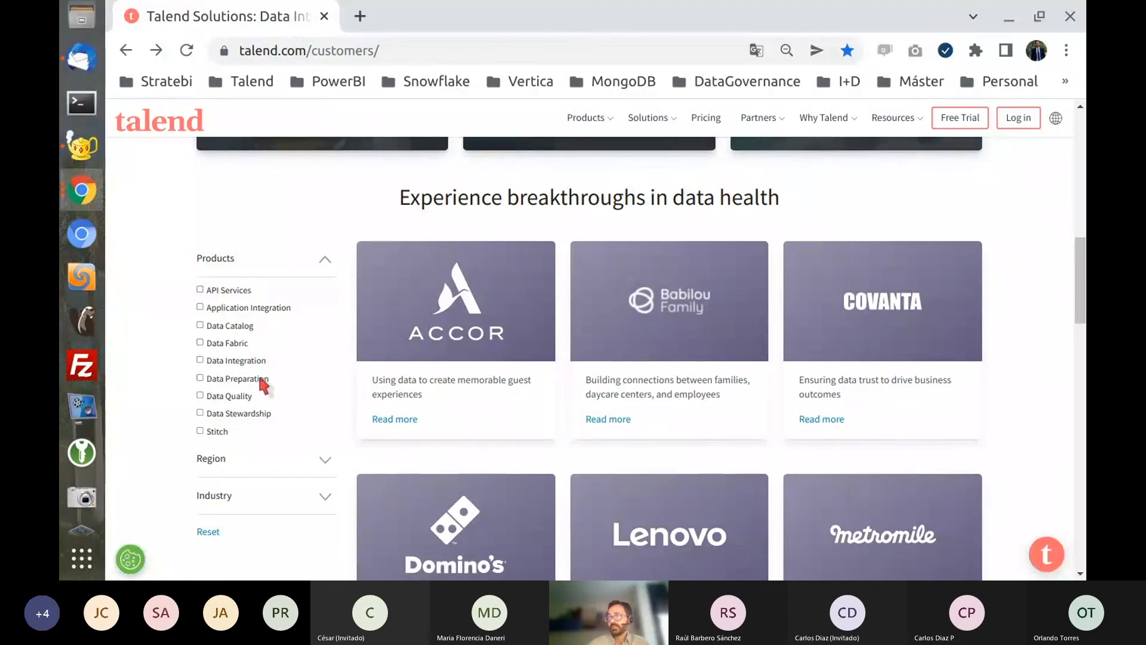
left_click(277, 261)
left_click(283, 305)
left_click(287, 305)
left_click(276, 334)
scroll(296, 438, "down", 1)
scroll(293, 423, "down", 1)
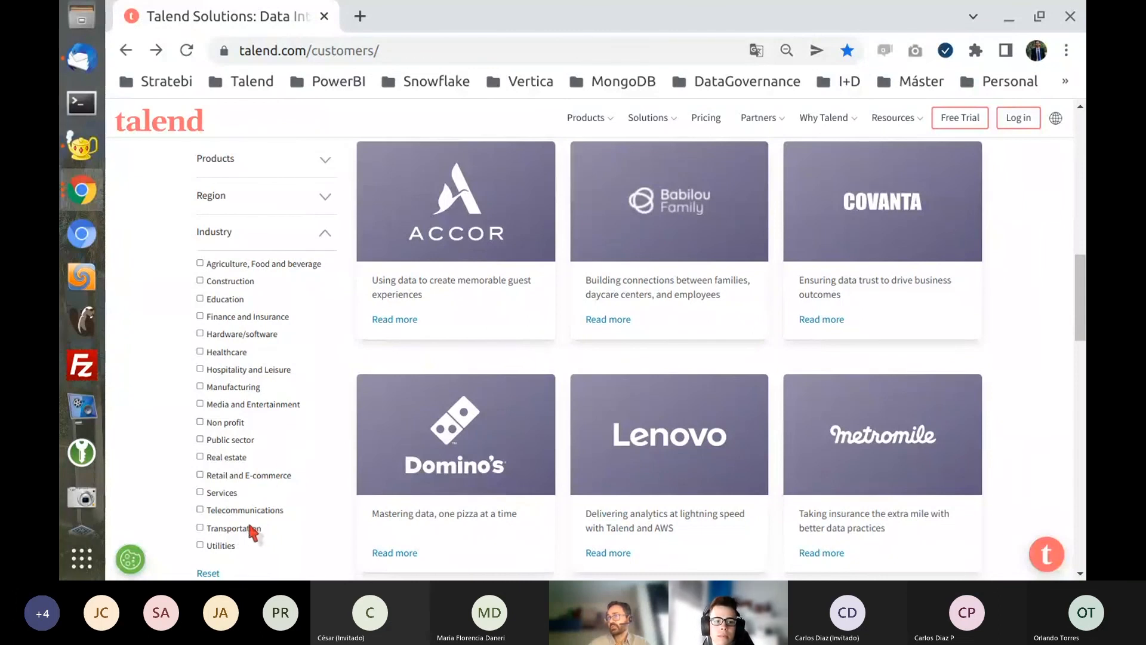
left_click(215, 528)
Open the Aeroporti di Roma customer story and read its quote and key achievements
left_click(472, 203)
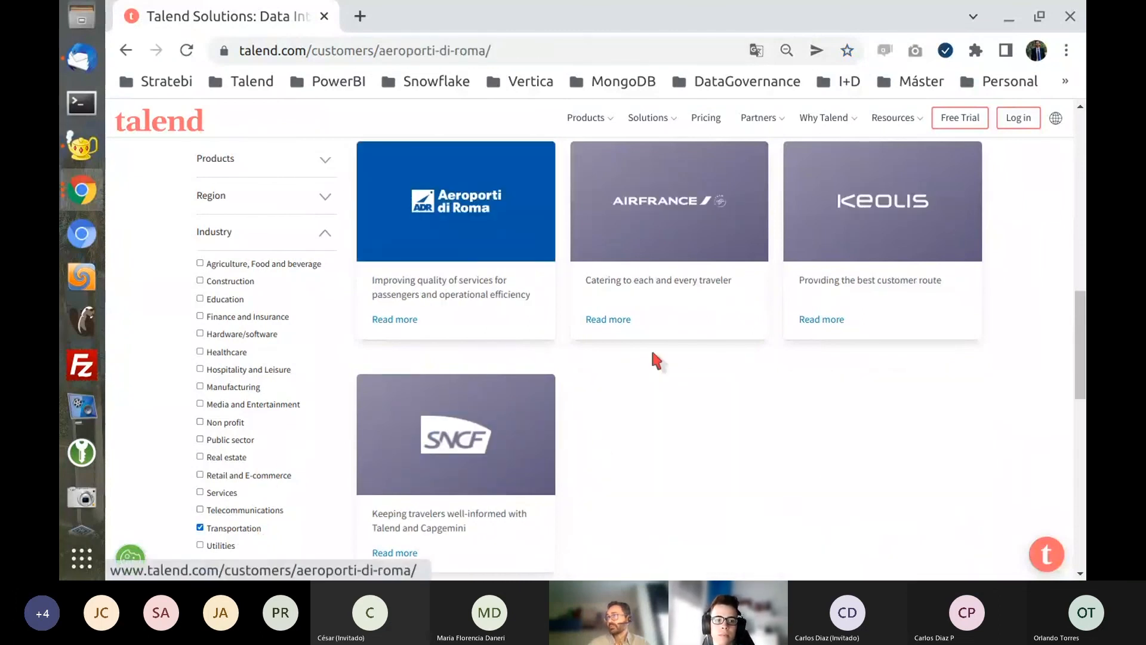
scroll(672, 360, "down", 2)
scroll(672, 367, "down", 5)
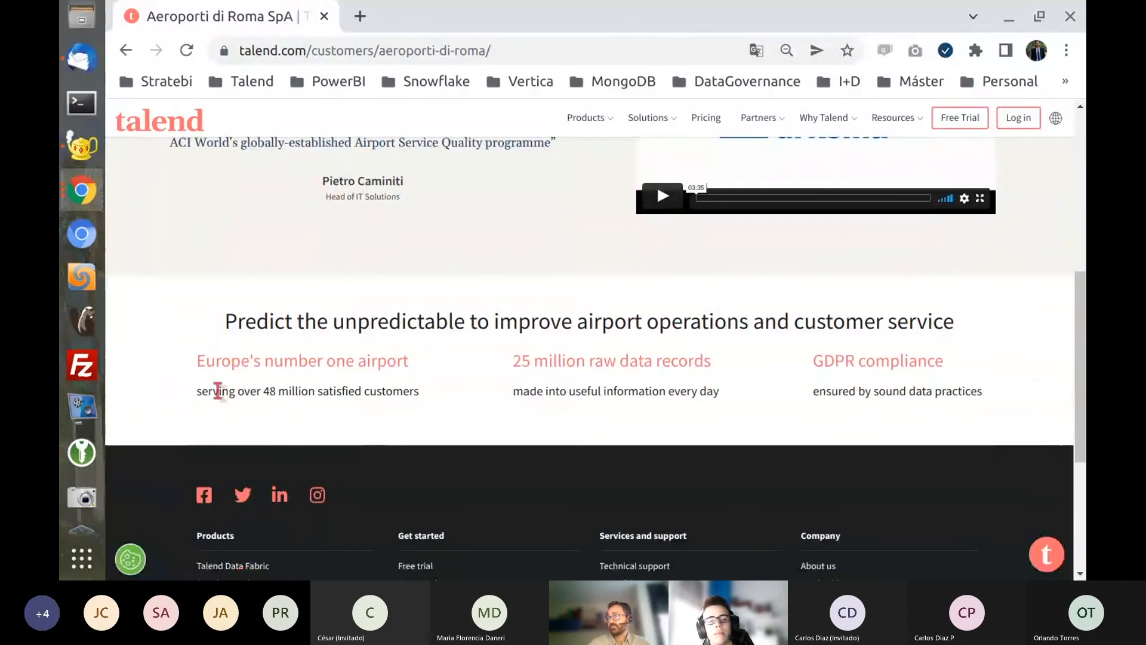
left_click_drag(206, 361, 403, 360)
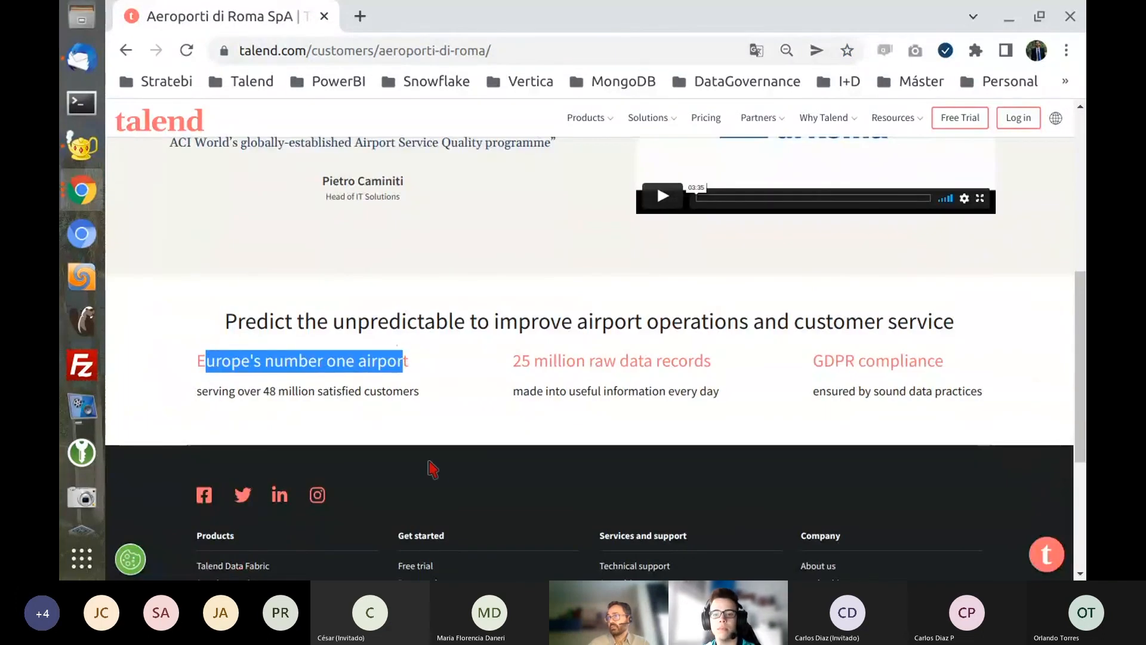
left_click(455, 478)
scroll(762, 475, "up", 7)
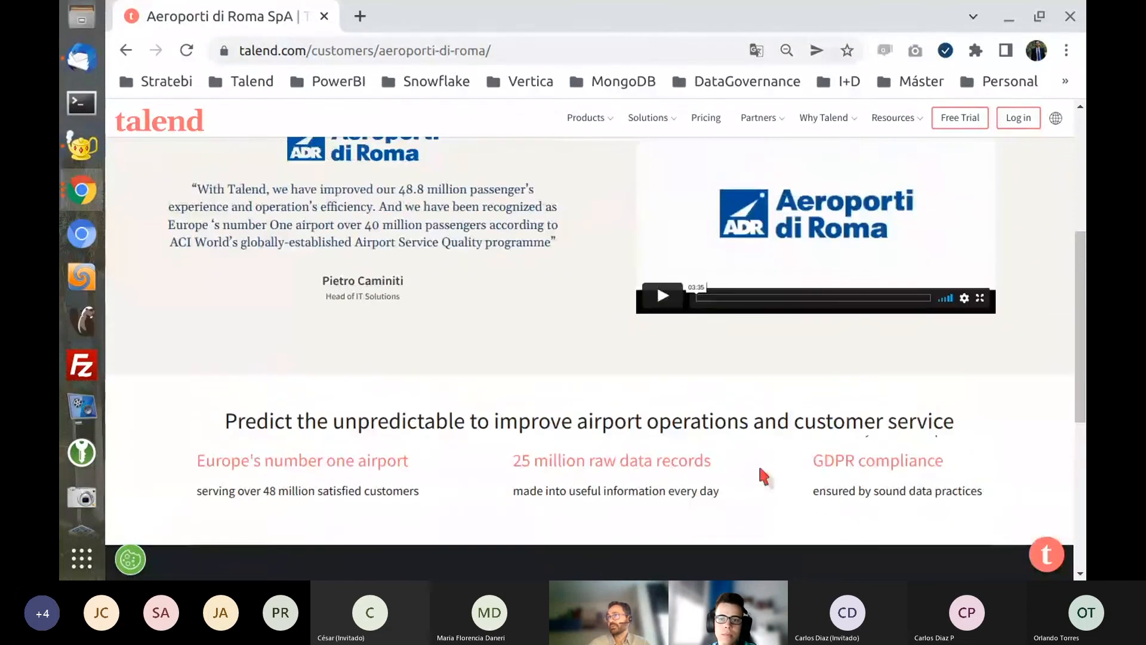
Open the Talend Help Center homepage from the saved Talend bookmarks in a new browser tab
left_click(480, 53)
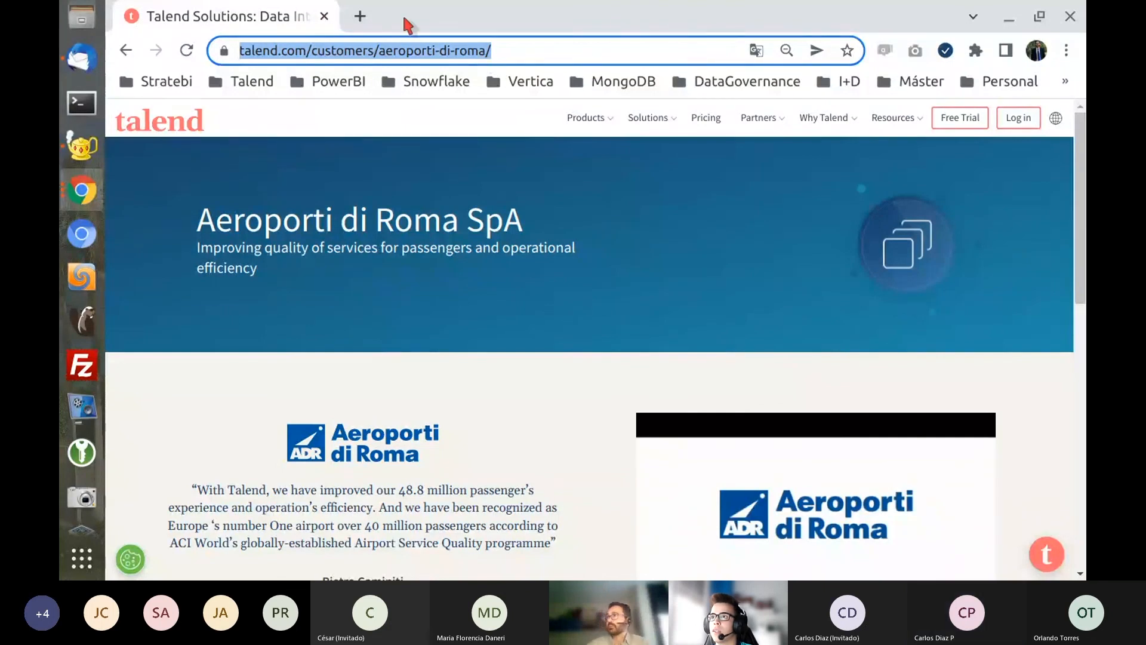
left_click(360, 16)
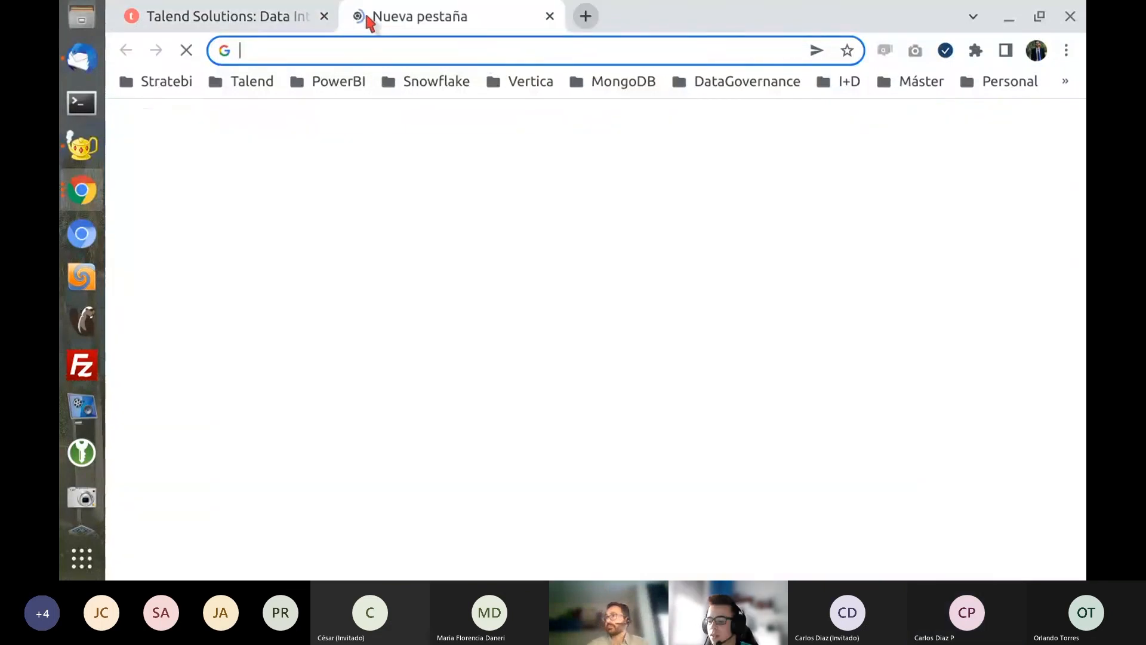
left_click(240, 84)
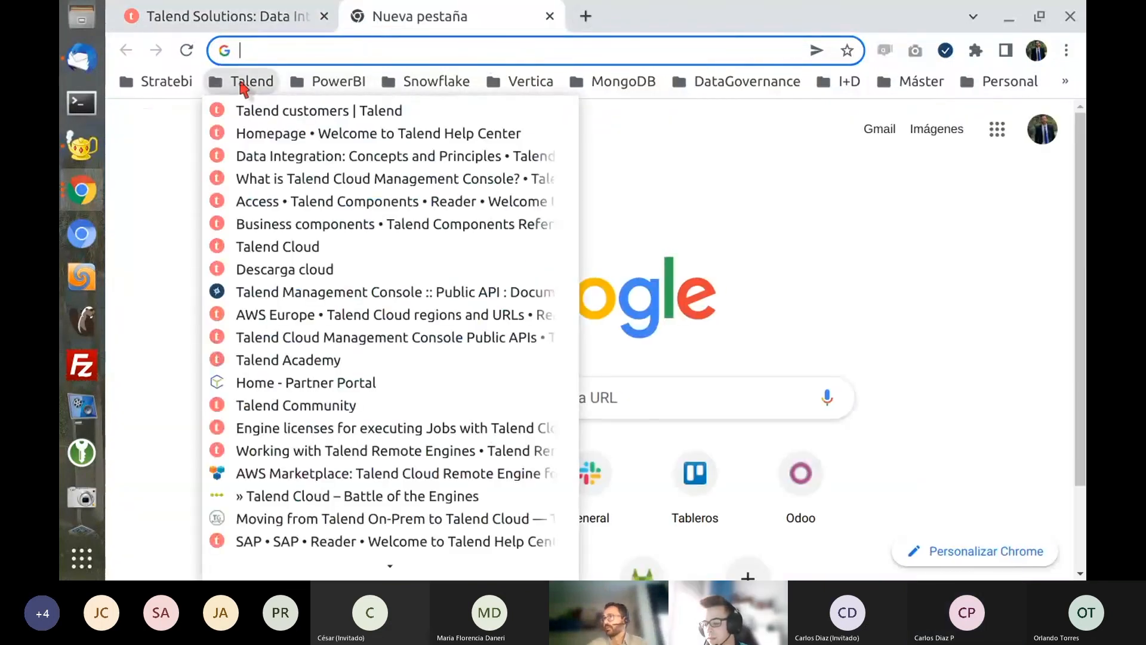
left_click(307, 137)
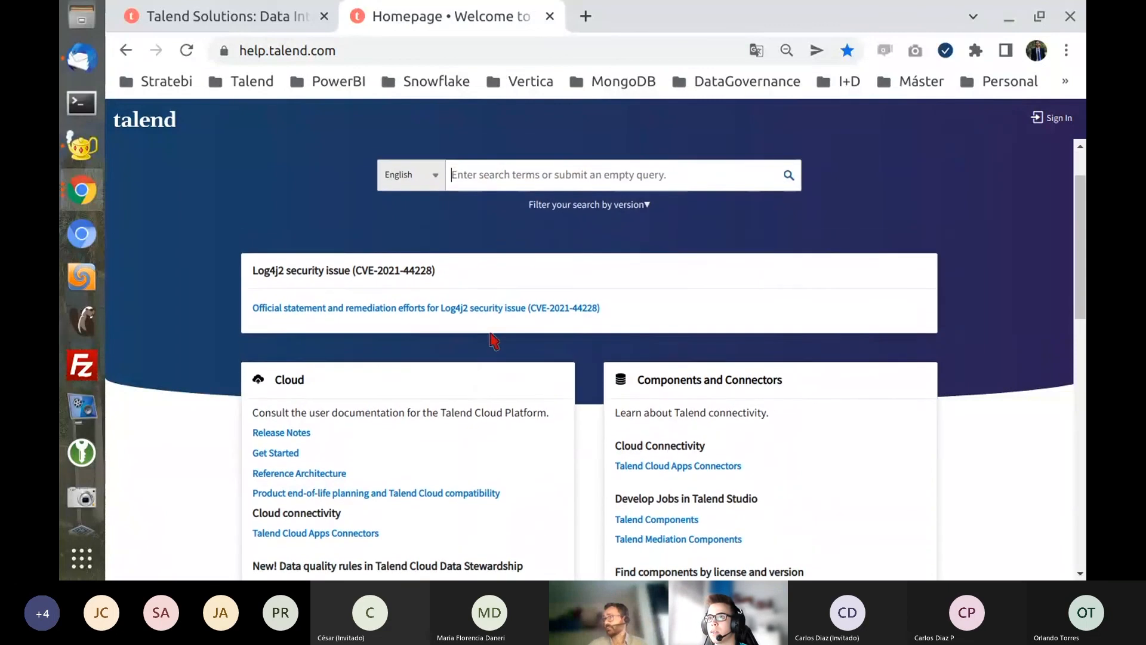
Search the Help Center for "tlog", open the "Writing rejected data to tLogRow" article and look through its procedure
type("tlo")
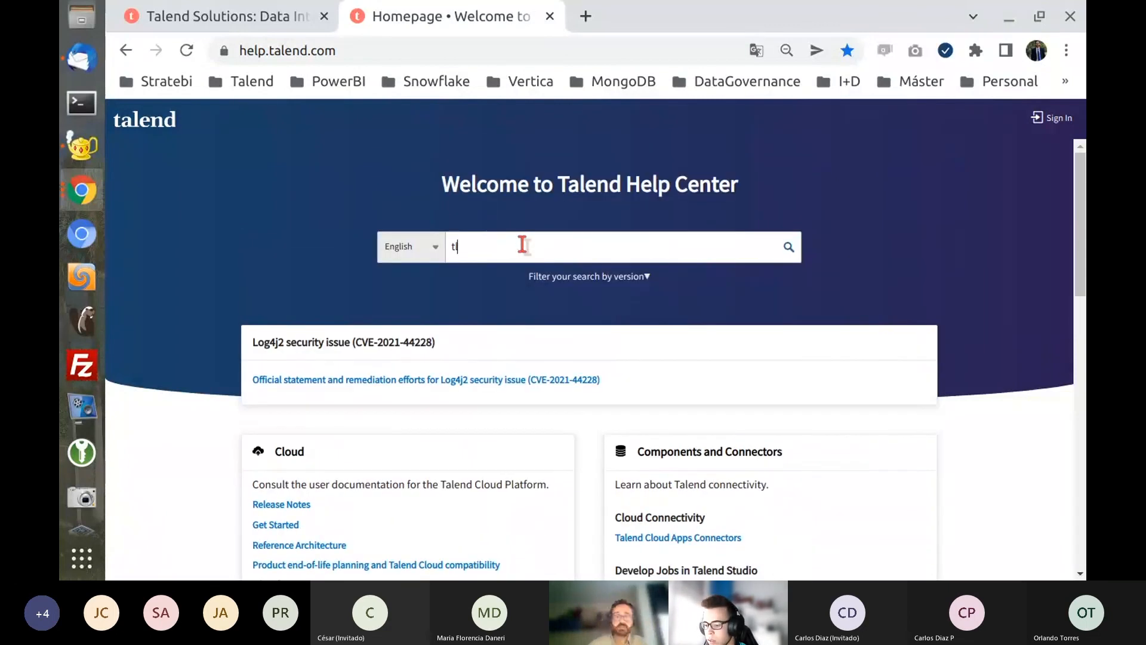
type("g")
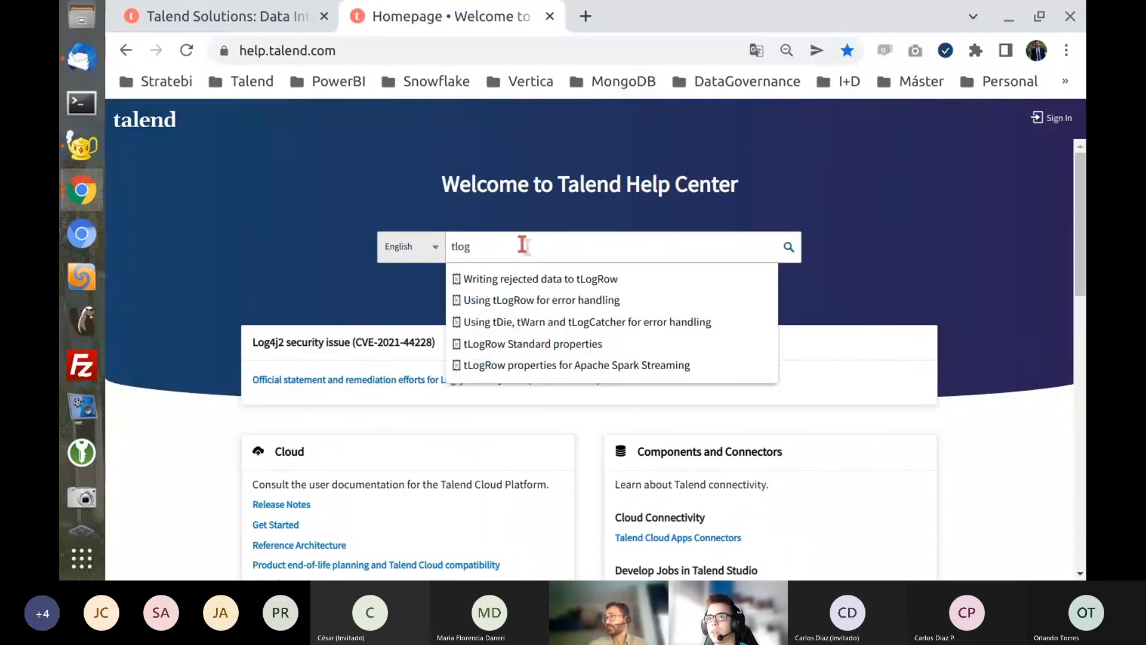
left_click(524, 286)
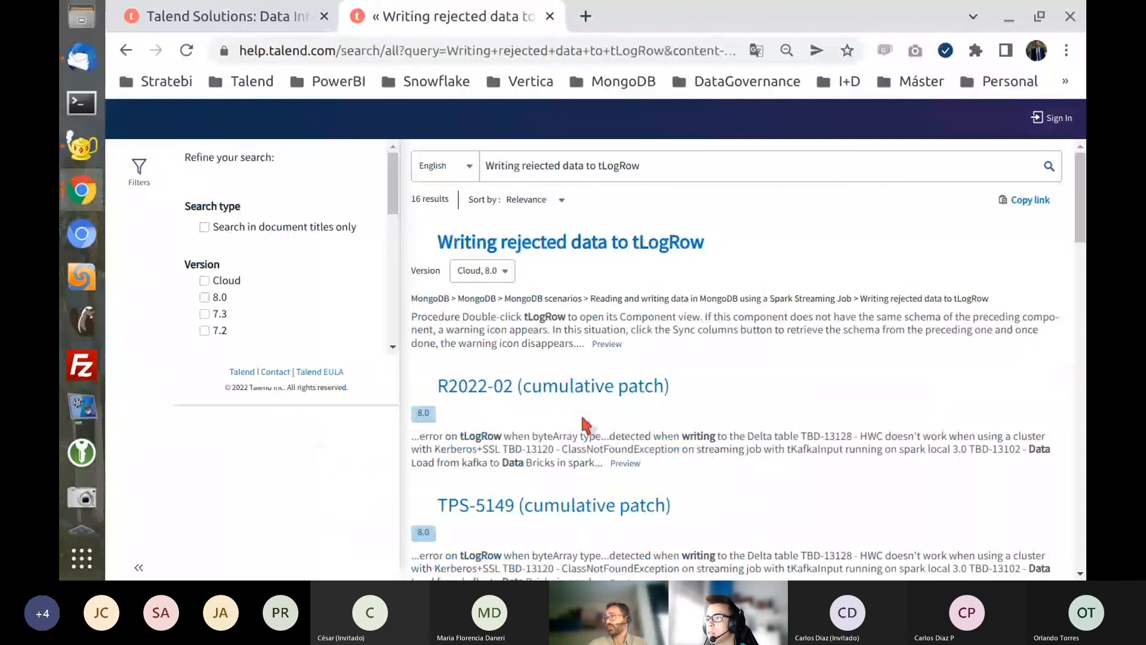
left_click(597, 243)
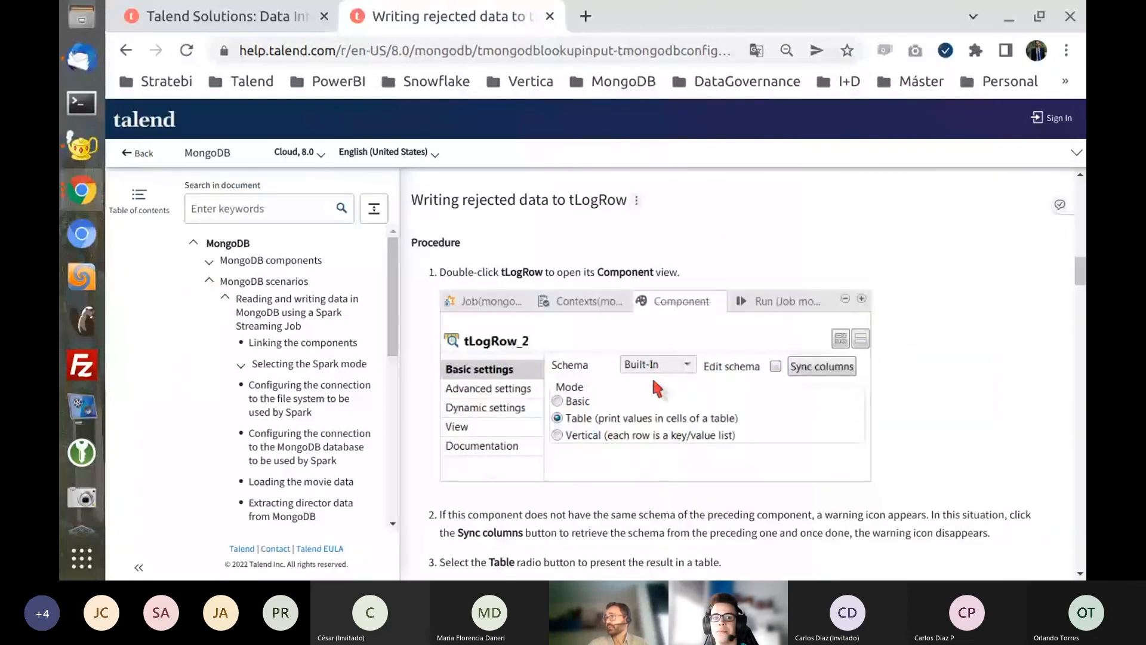
scroll(653, 381, "down", 15)
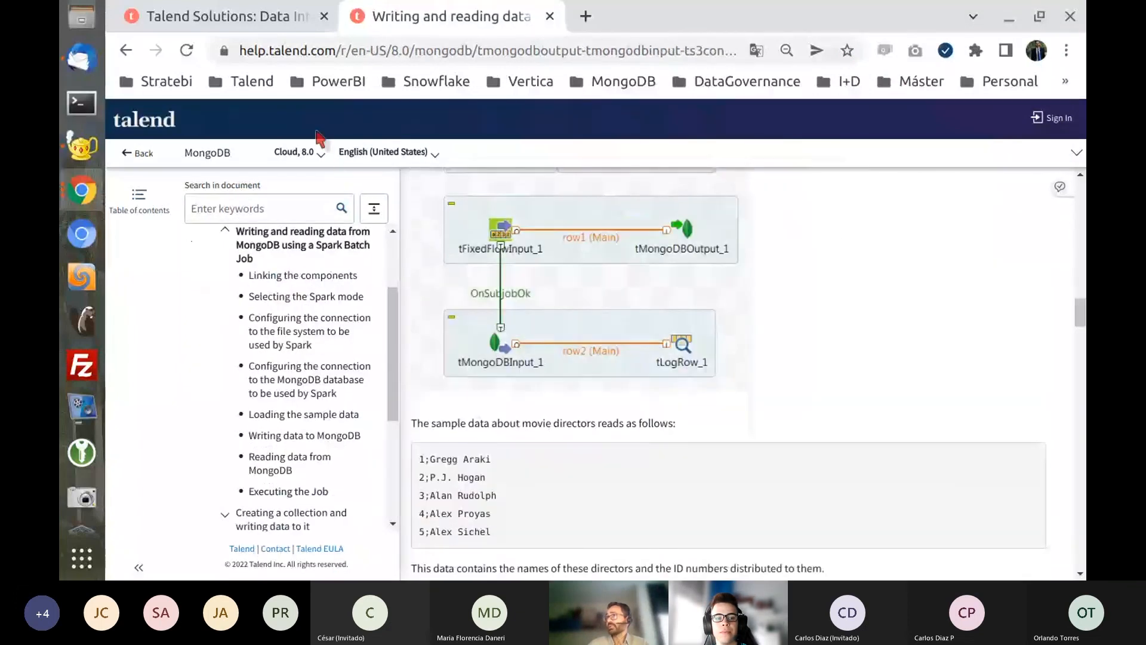
Search the web for "talend componets" and open the Talend Components Reference Guide - 6.3 result
left_click(324, 58)
type("talend componets")
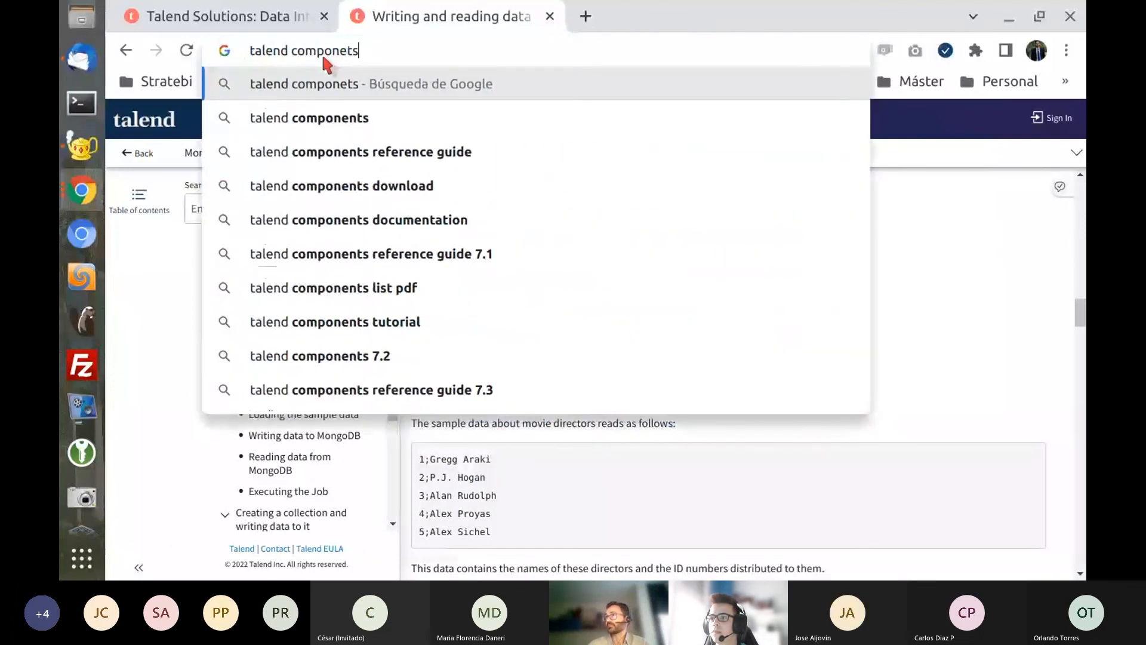
key("Return")
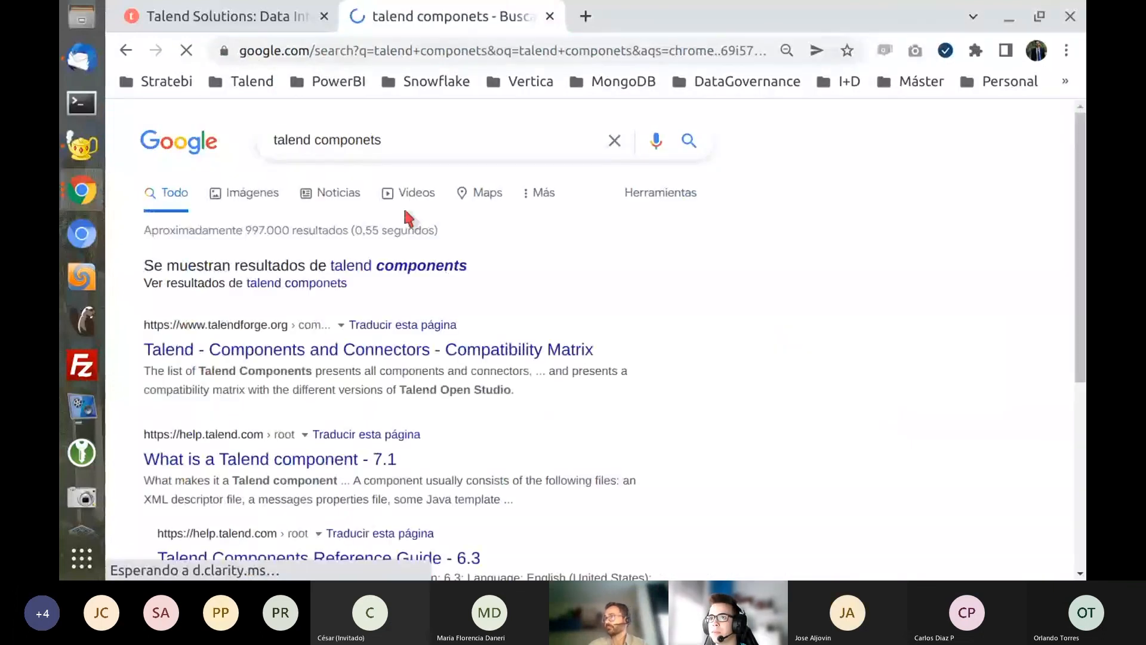
scroll(403, 205, "down", 2)
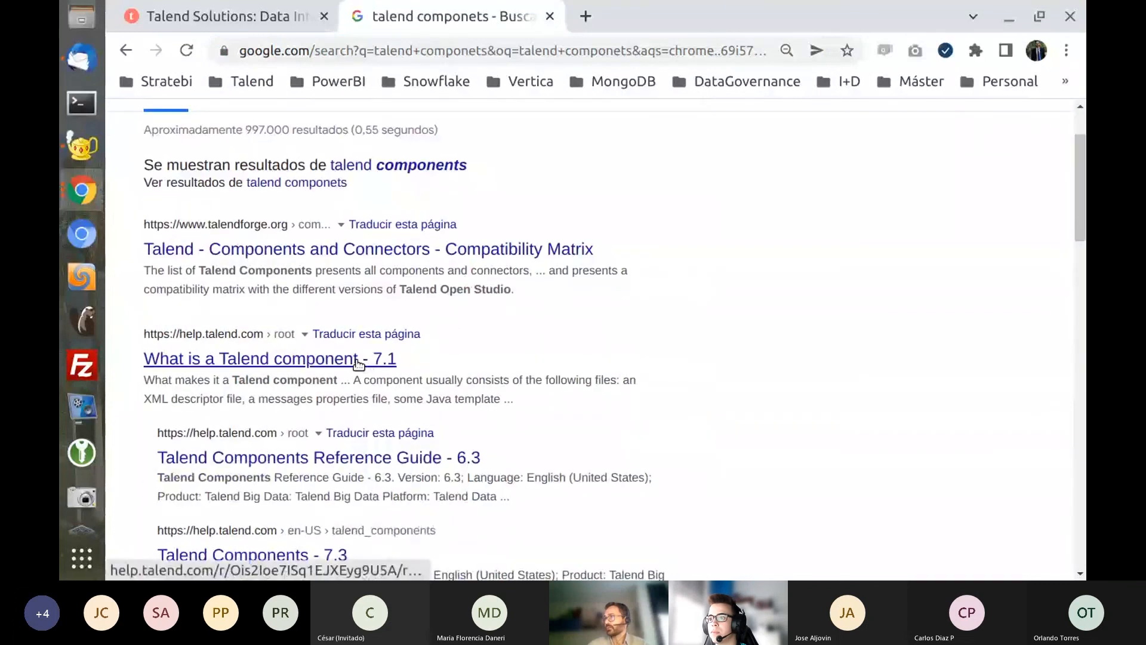
scroll(358, 364, "down", 1)
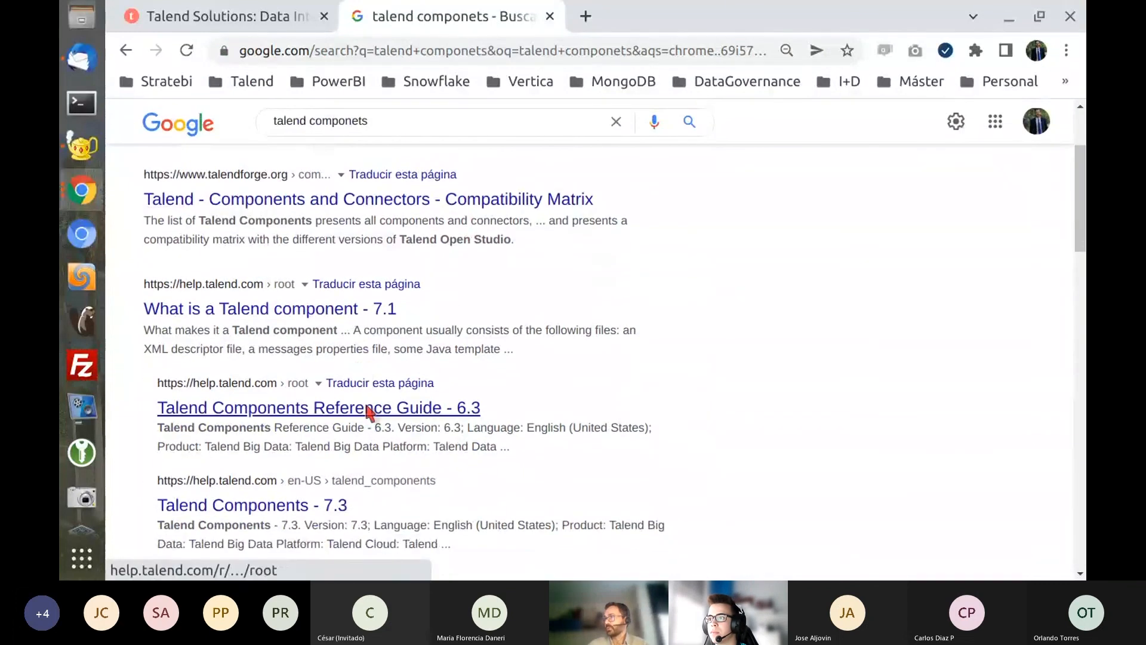
scroll(368, 409, "down", 1)
left_click(359, 359)
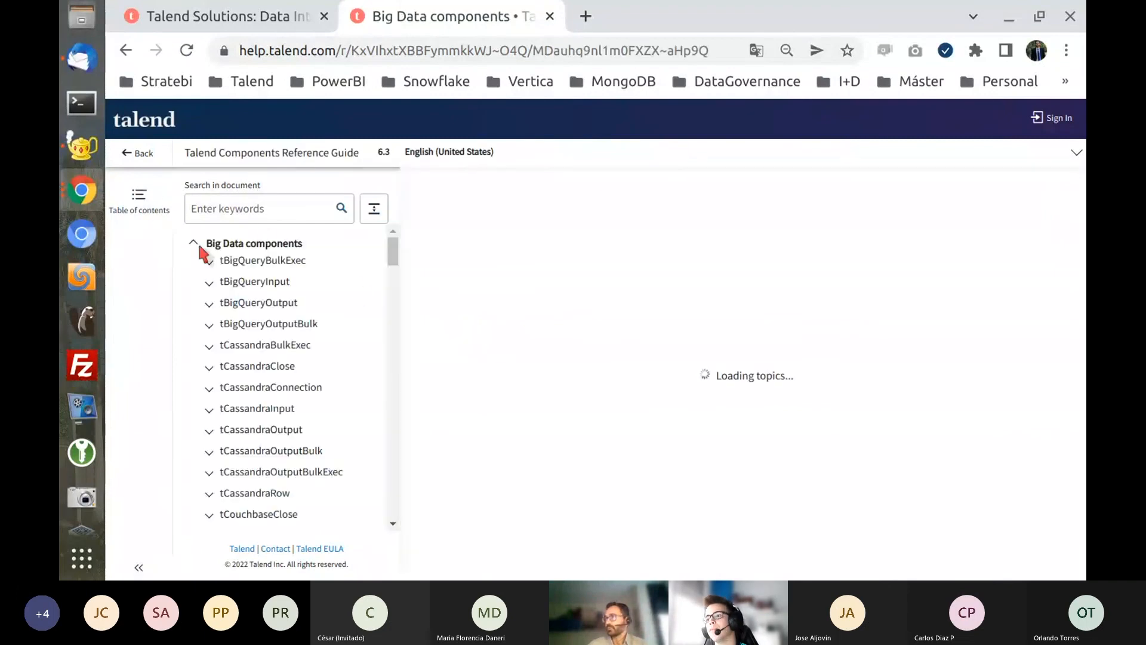
Collapse the Big Data components section to view the component families, and return to the Help Center search results
left_click(194, 242)
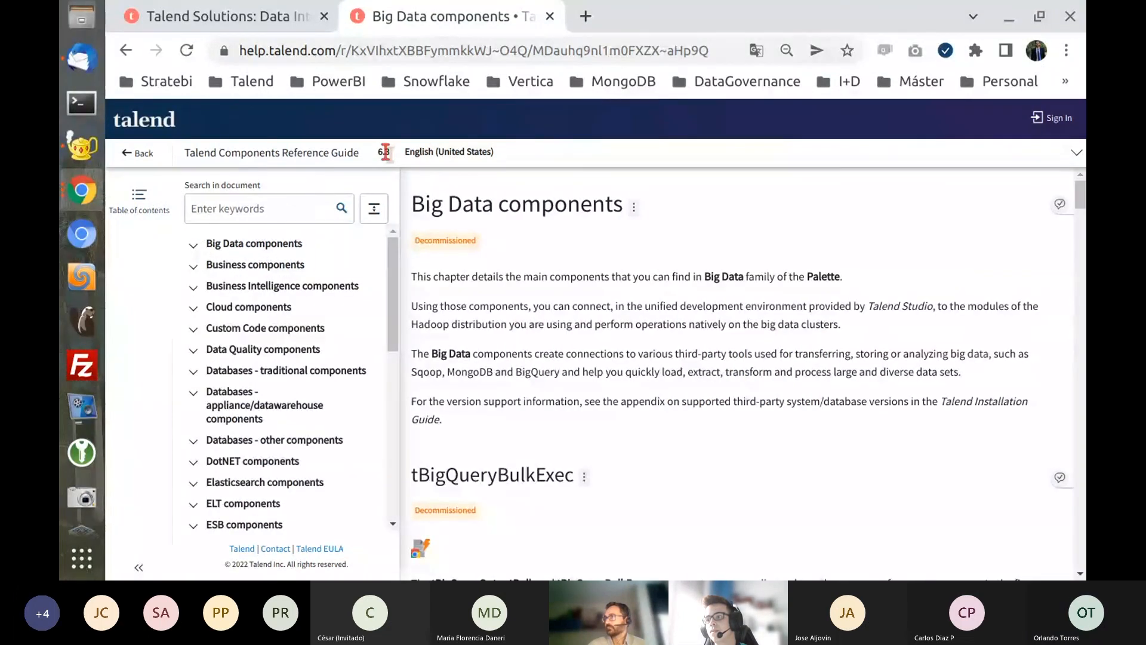
left_click(137, 154)
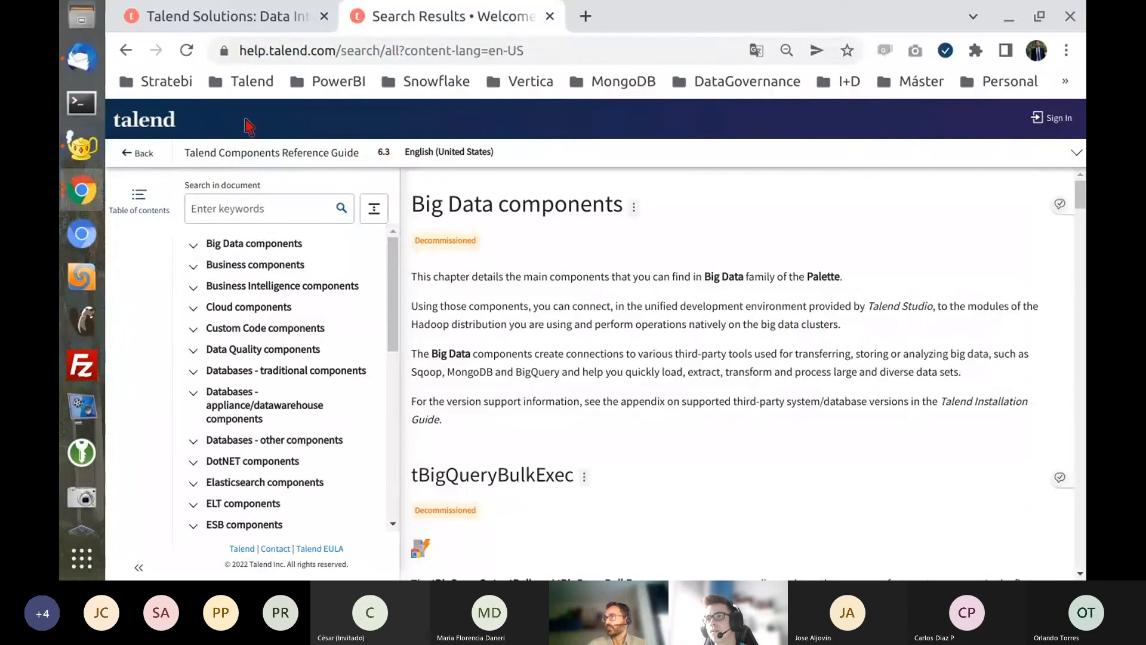
left_click(137, 153)
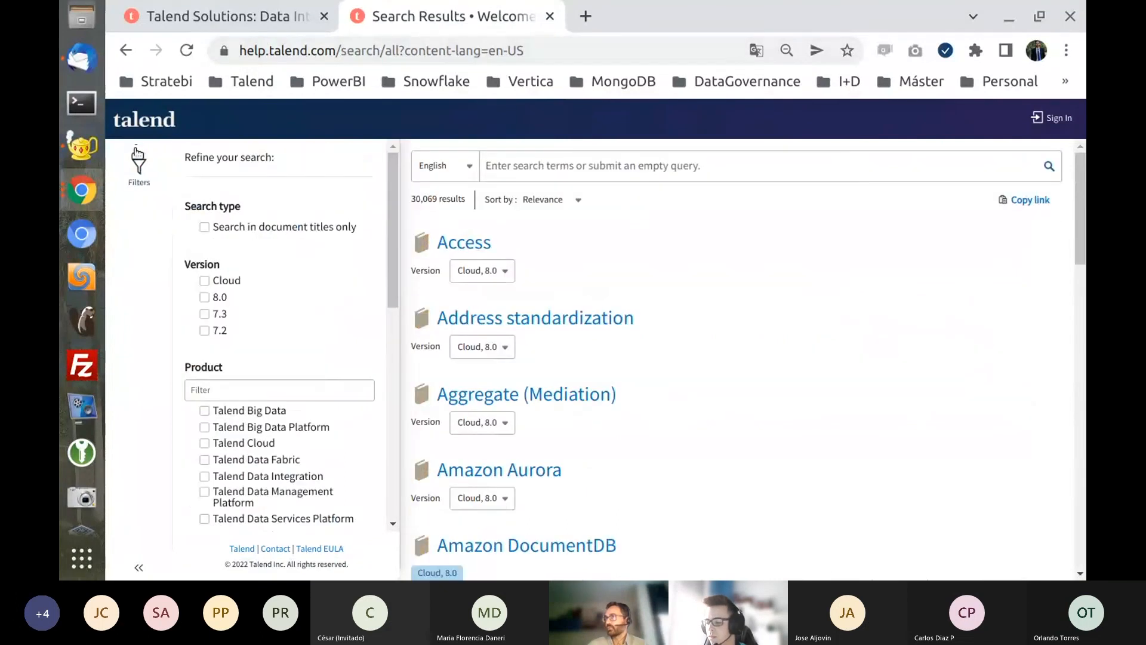
Search the web for "talend components 7.3" and open the Talend Components - 7.3 documentation
left_click(251, 52)
type("ta")
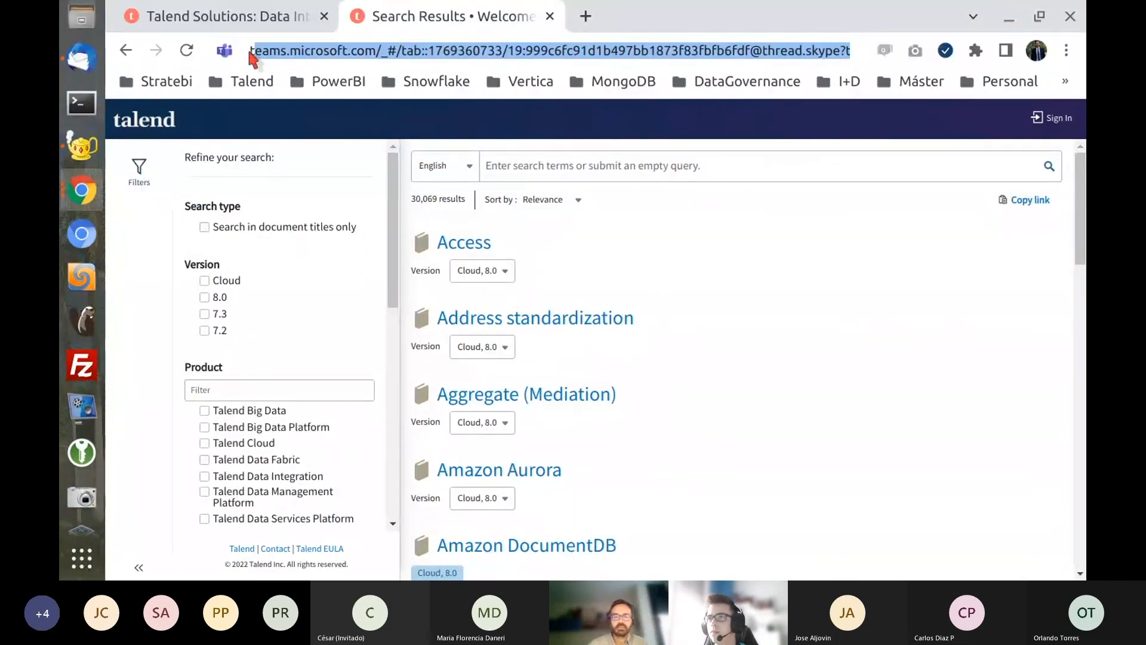
type("lend components ")
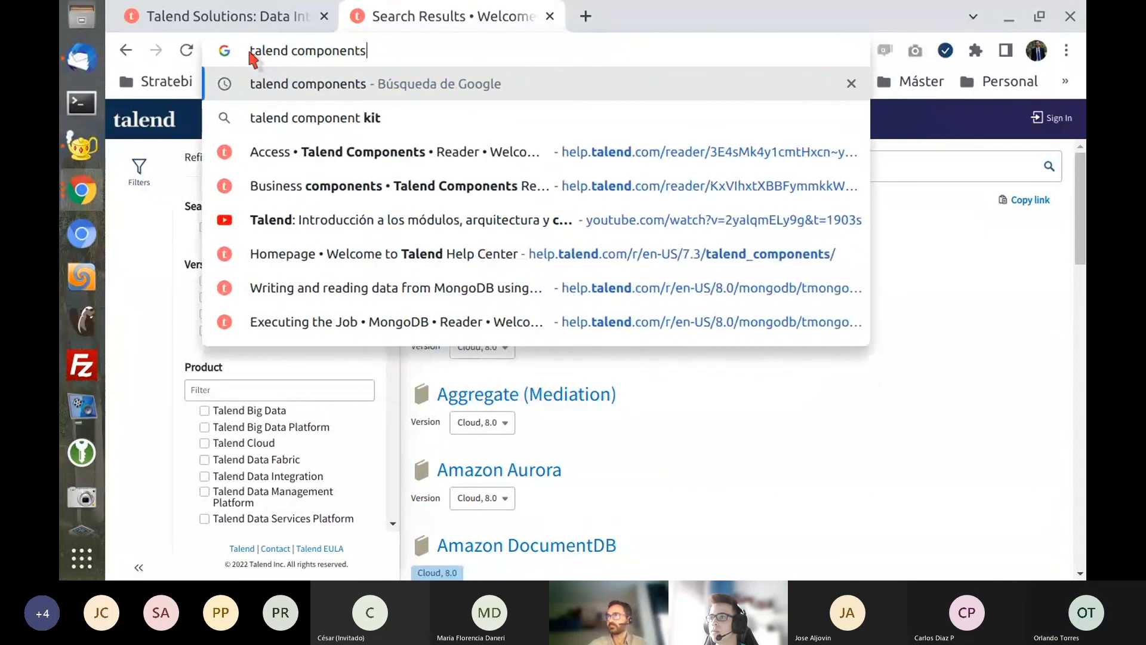
type("7.3")
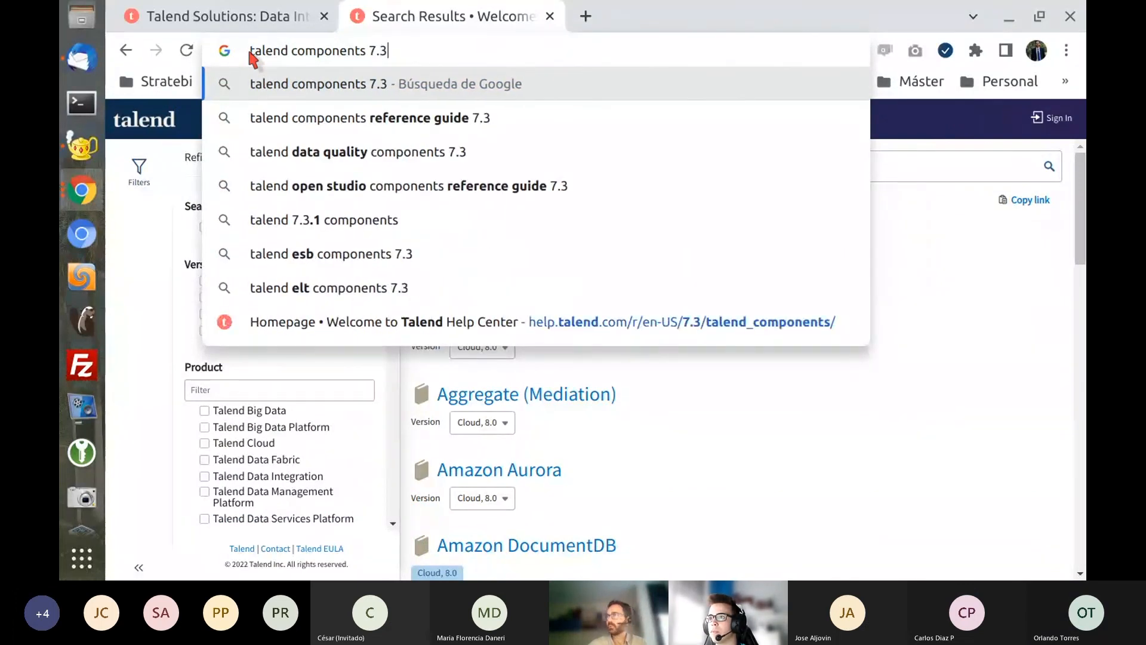
key("Return")
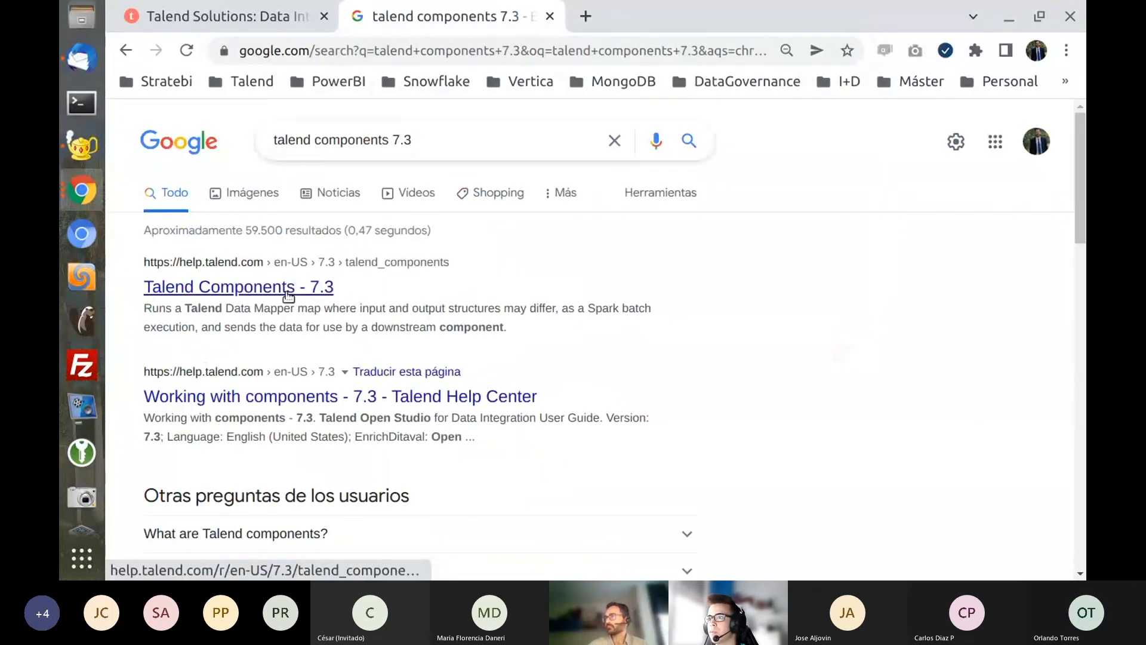
left_click(291, 288)
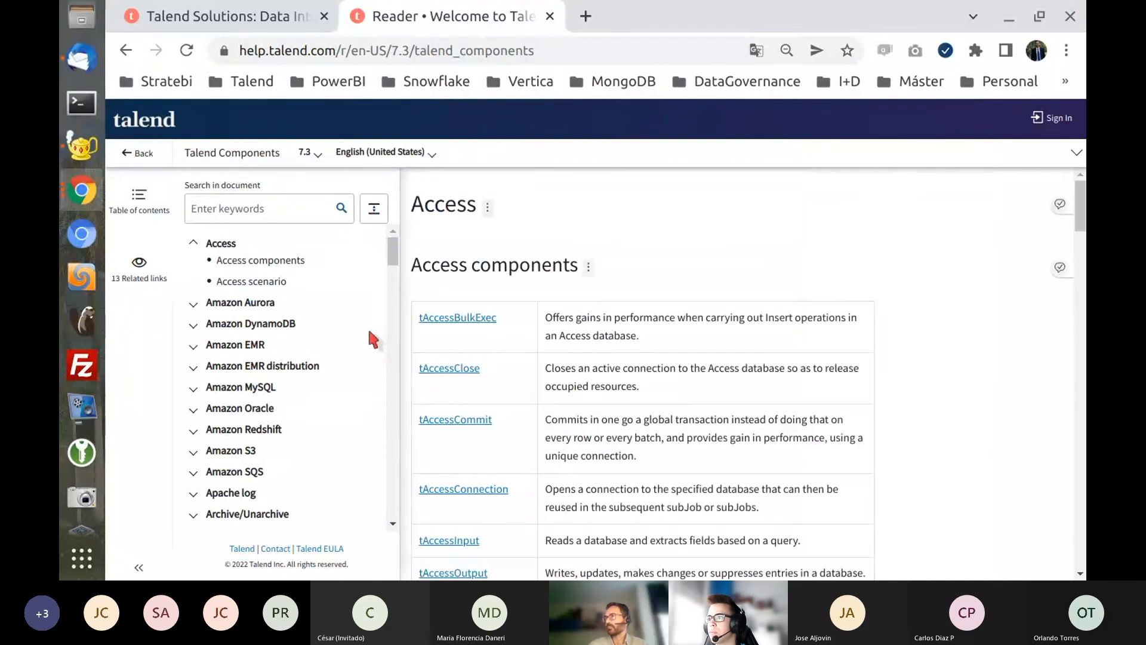
Collapse the Access section and browse the 7.3 component families in the table of contents down to Oracle
left_click(198, 241)
scroll(227, 281, "down", 10)
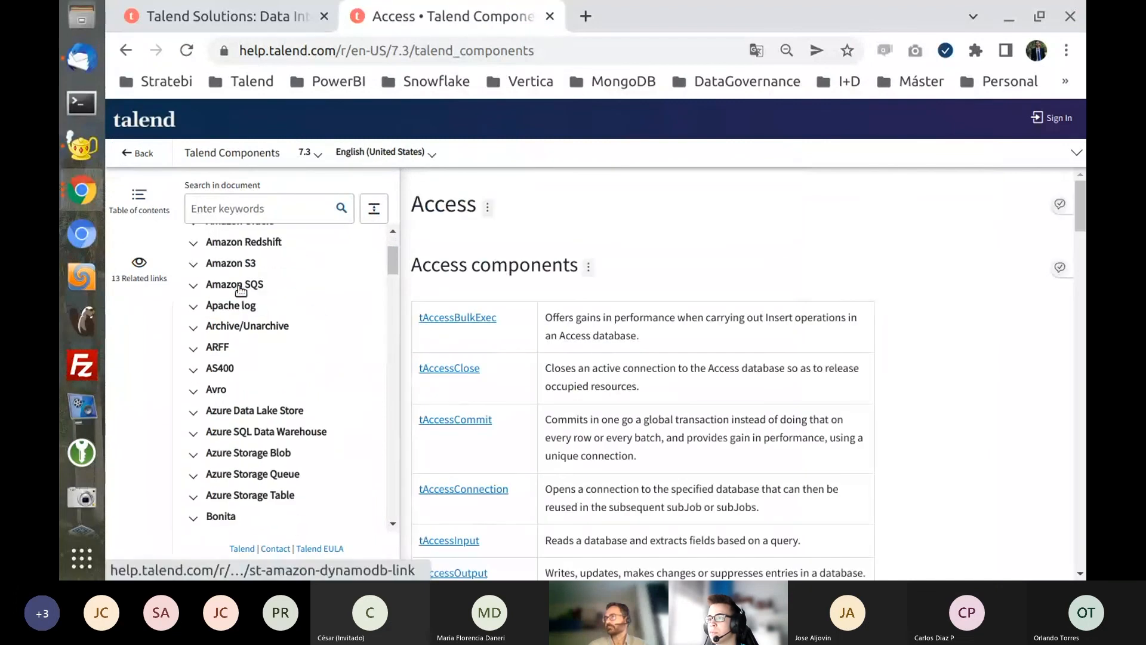
scroll(241, 292, "down", 10)
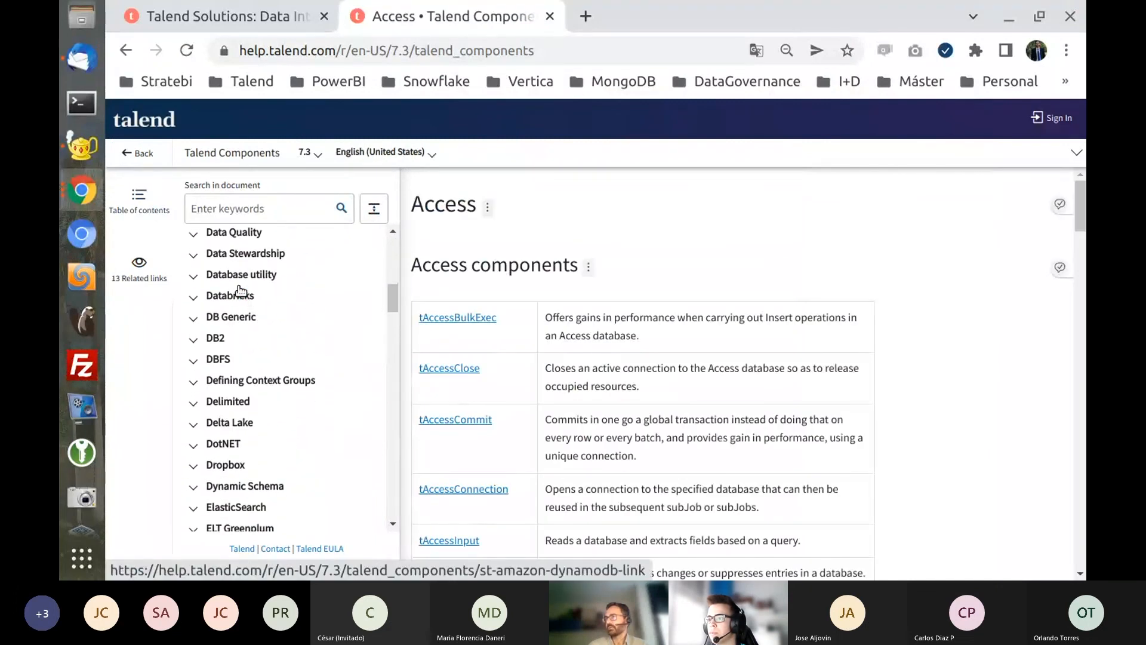
scroll(241, 291, "down", 10)
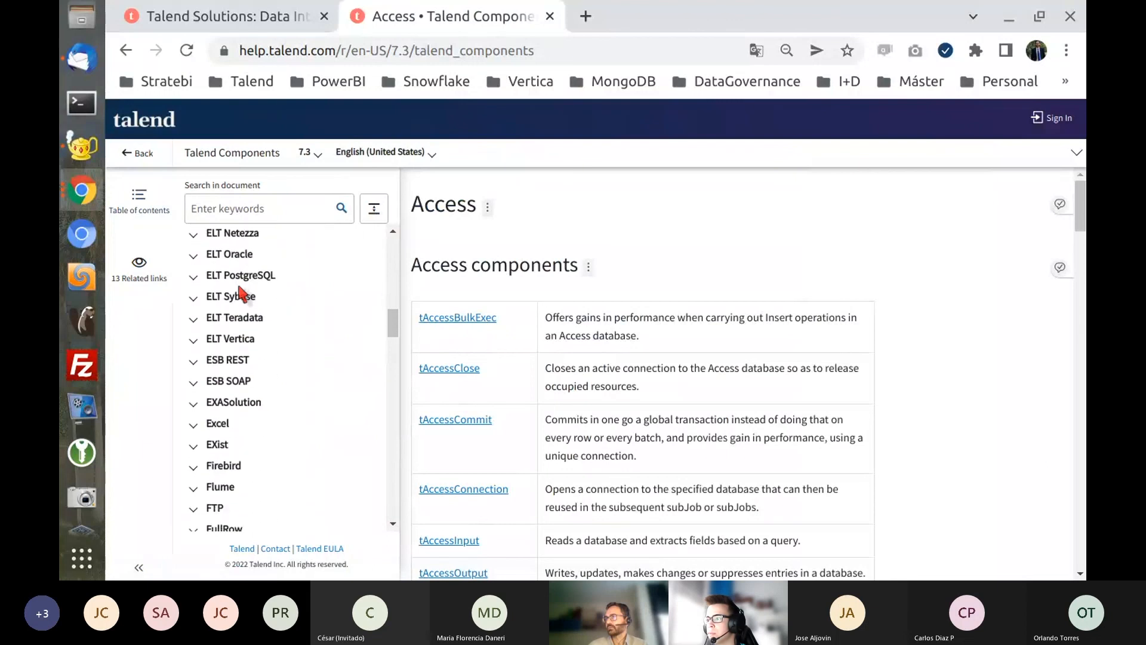
scroll(241, 293, "down", 10)
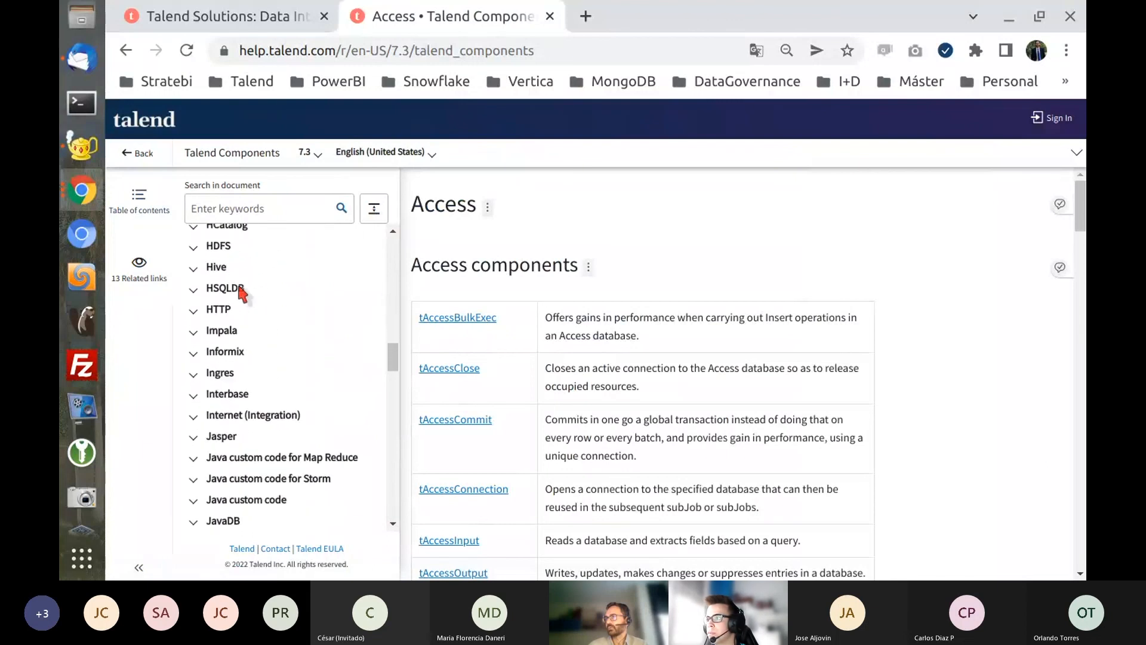
scroll(281, 371, "down", 10)
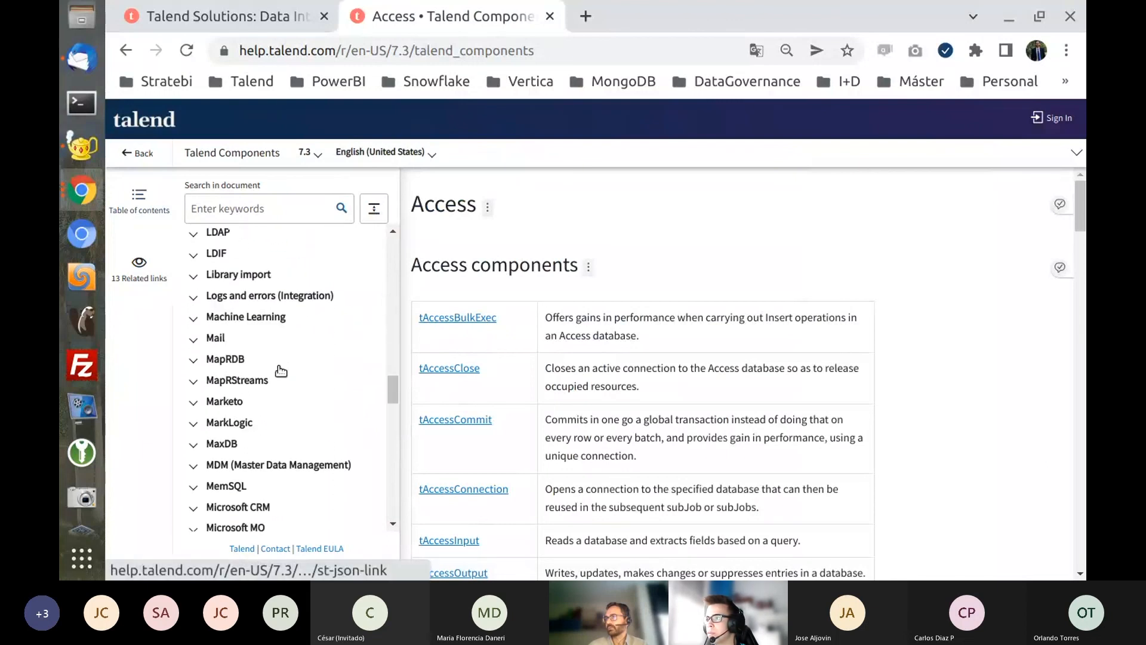
scroll(281, 371, "down", 2)
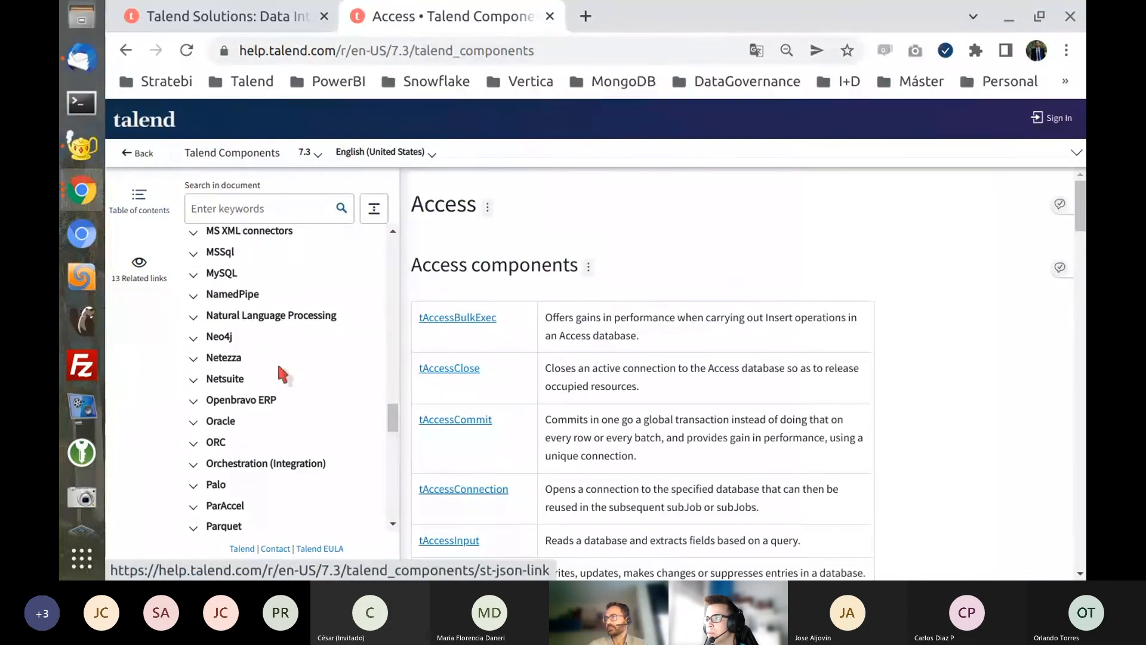
Open the Oracle components list and go to the tOracleConnection page
left_click(217, 373)
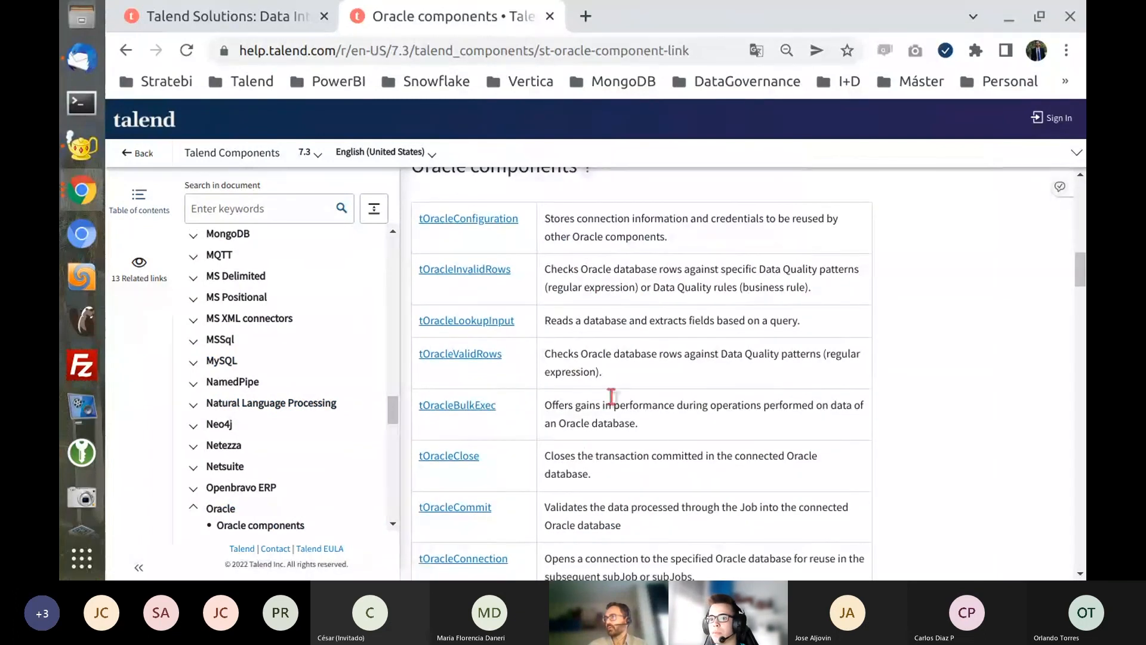
scroll(655, 422, "down", 1)
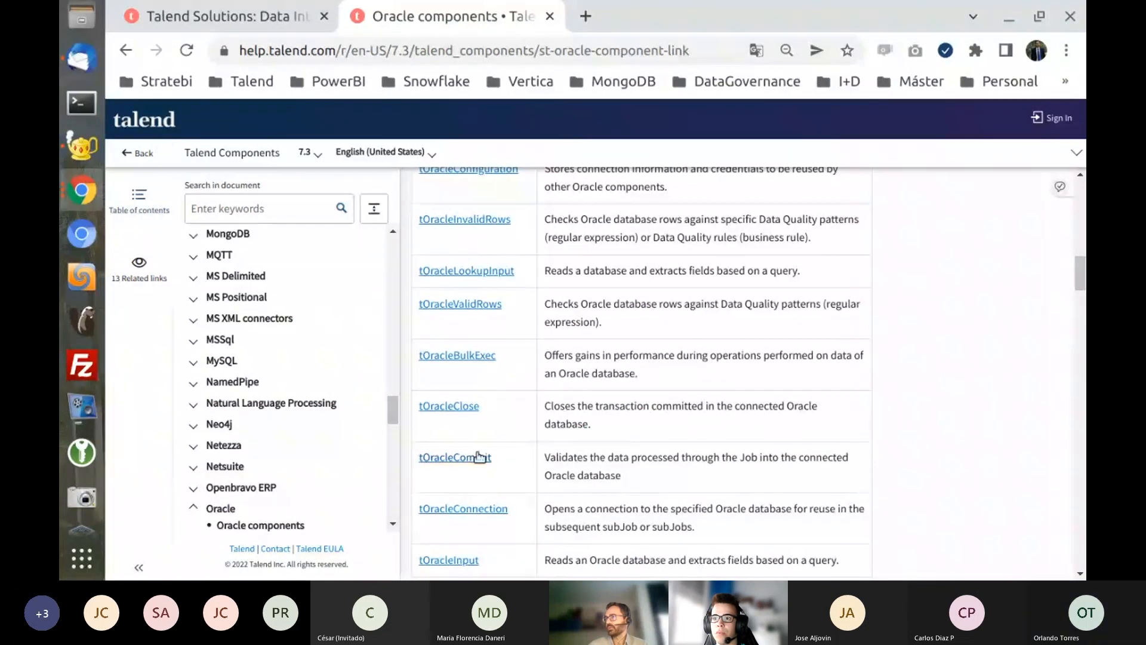
left_click(468, 509)
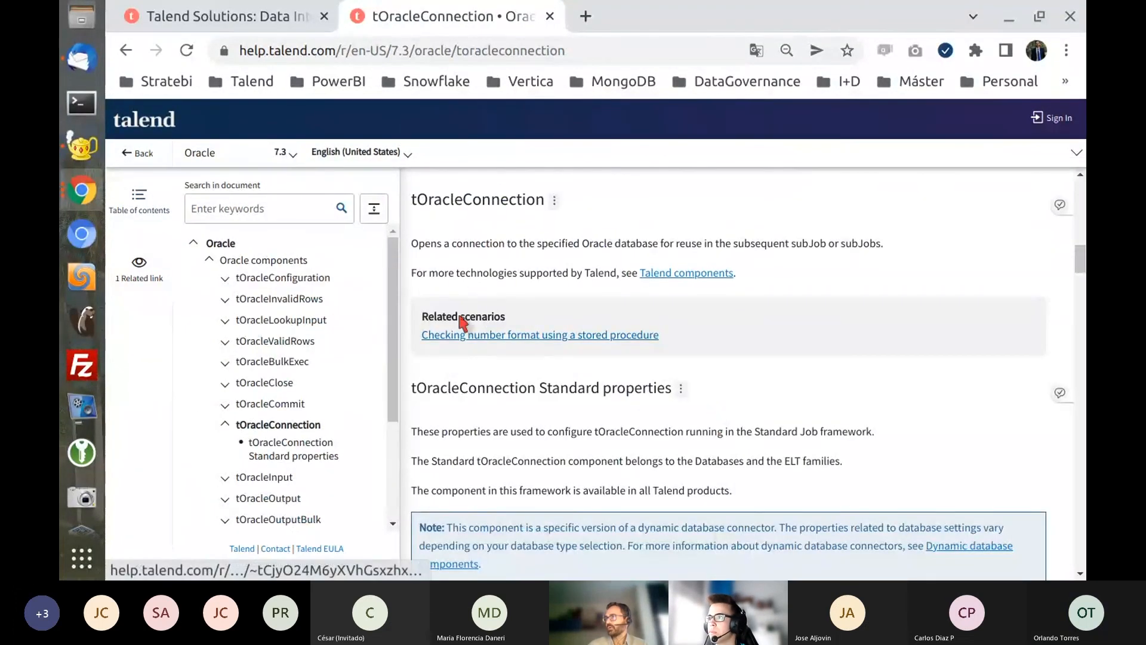
Open the related scenario "Checking number format using a stored procedure", review its job diagram and instructions, and leave the Oracle document
left_click(482, 336)
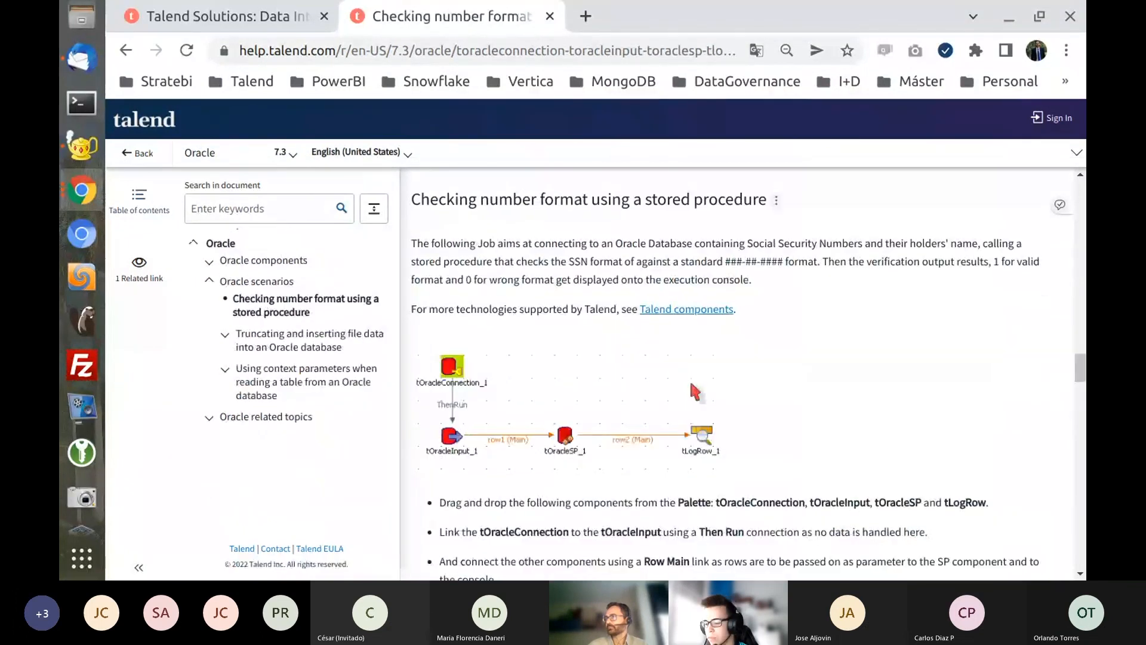
scroll(659, 439, "down", 5)
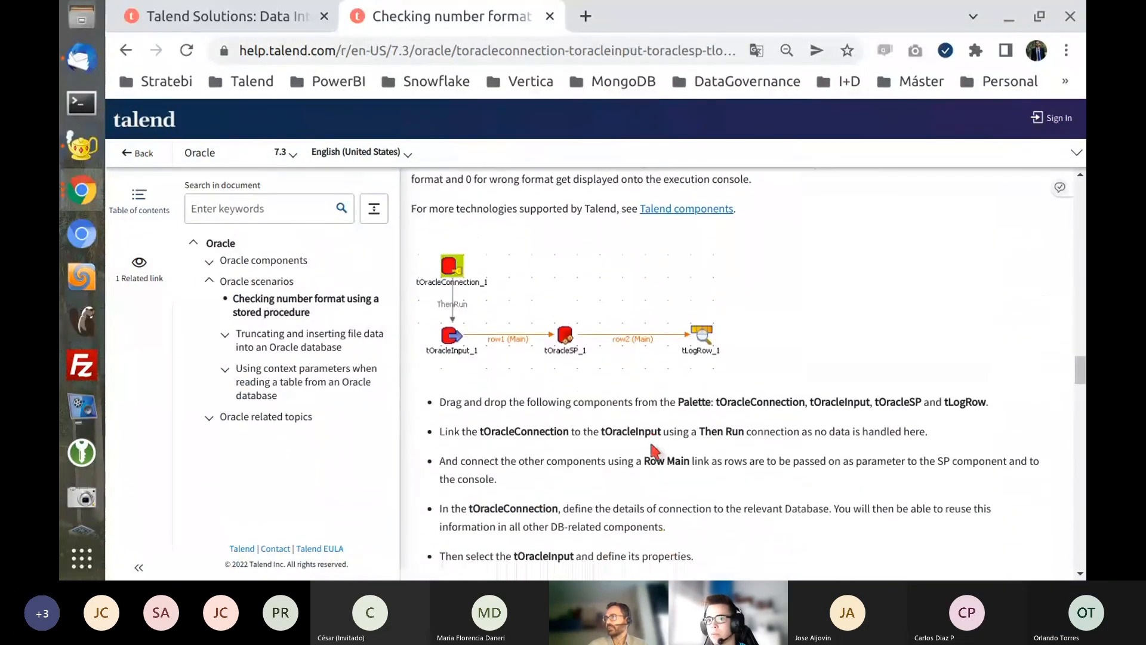
scroll(651, 442, "up", 3)
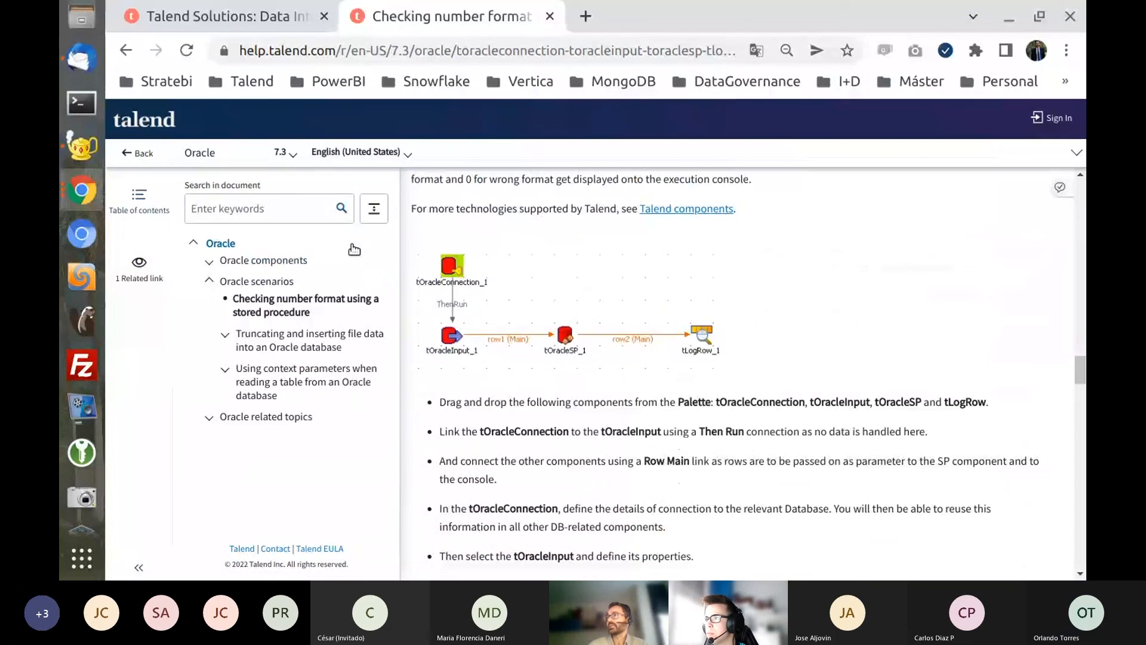
left_click(142, 158)
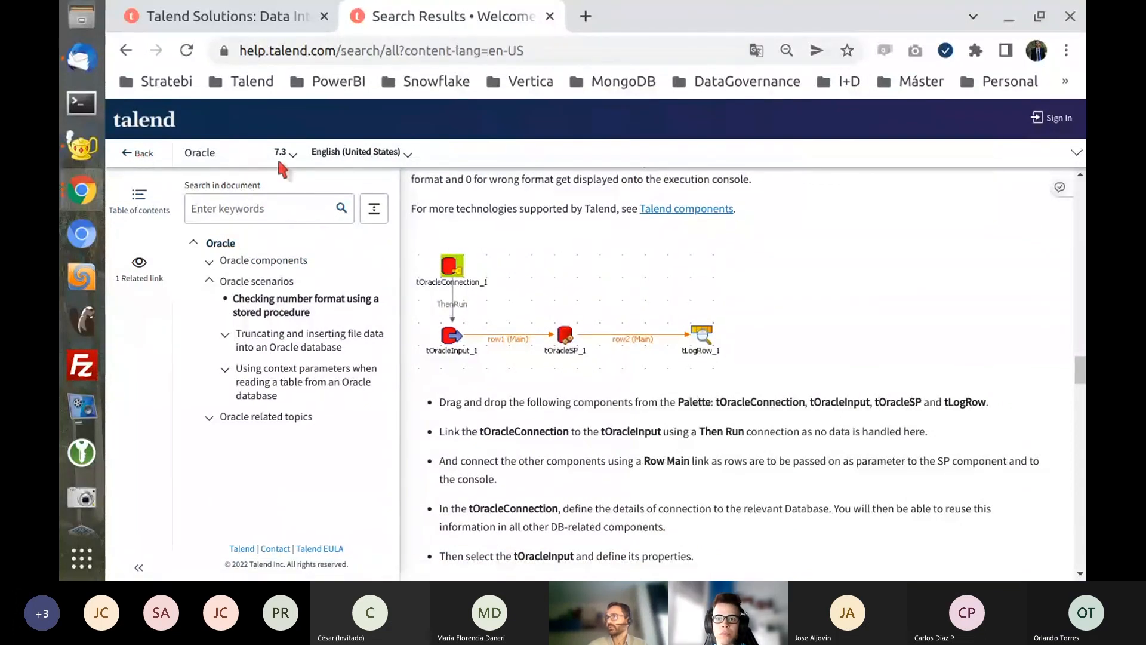
left_click(222, 313)
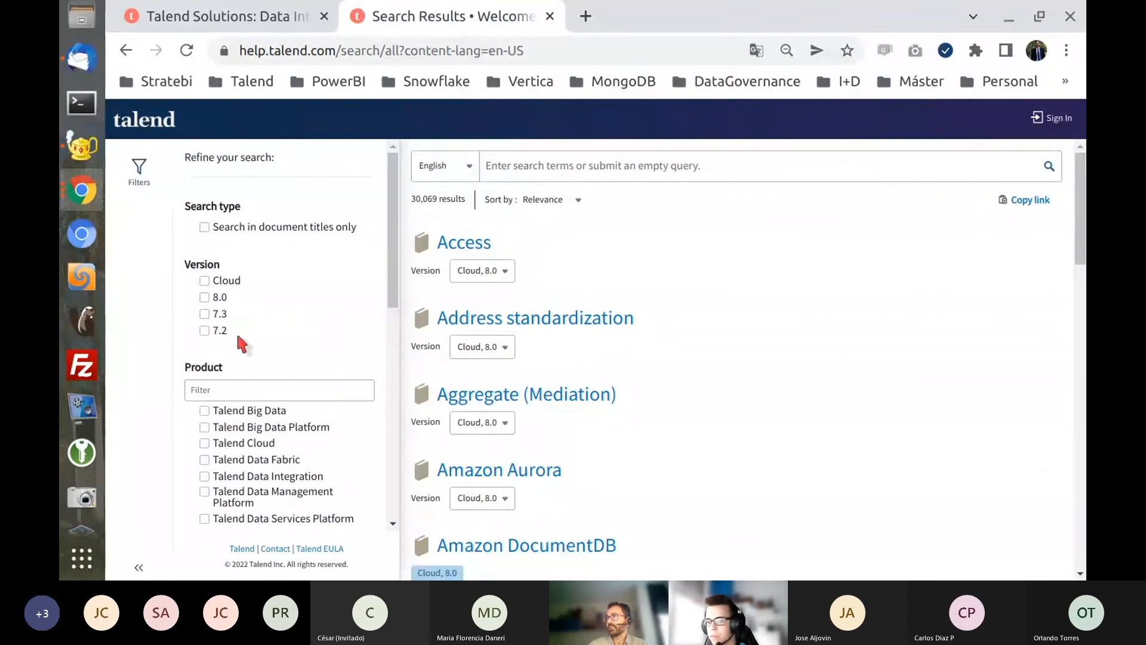
left_click(208, 328)
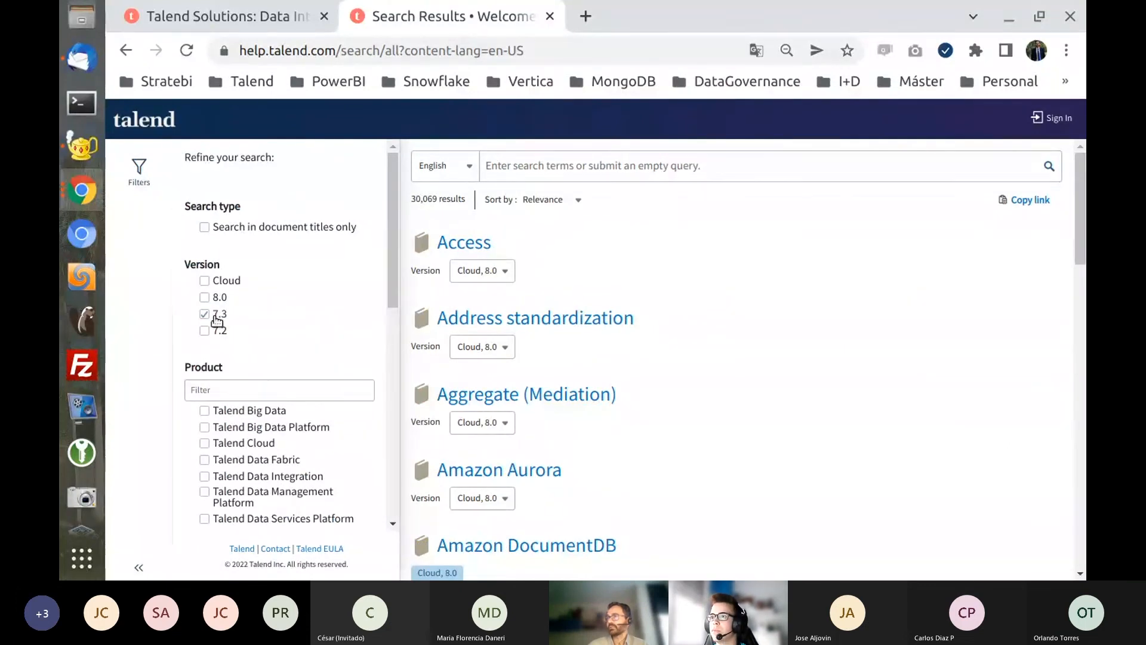
left_click(204, 314)
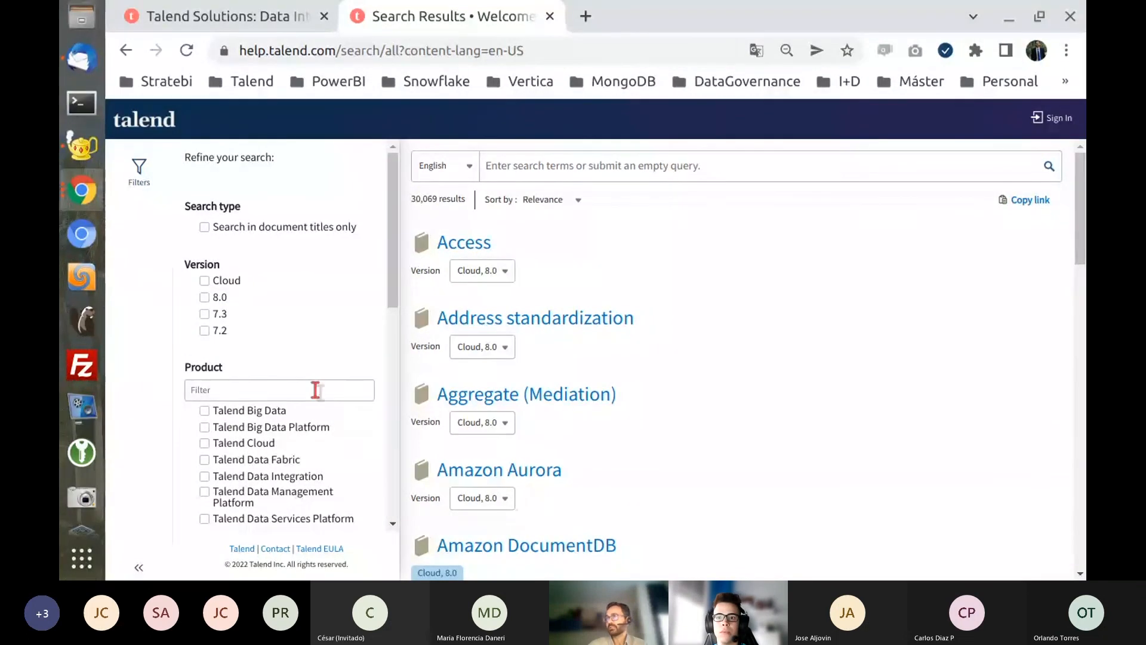
Filter the Help Center results by the products Talend Data Integration and Talend ESB, look through the module filters, and clear all filters
scroll(315, 391, "down", 3)
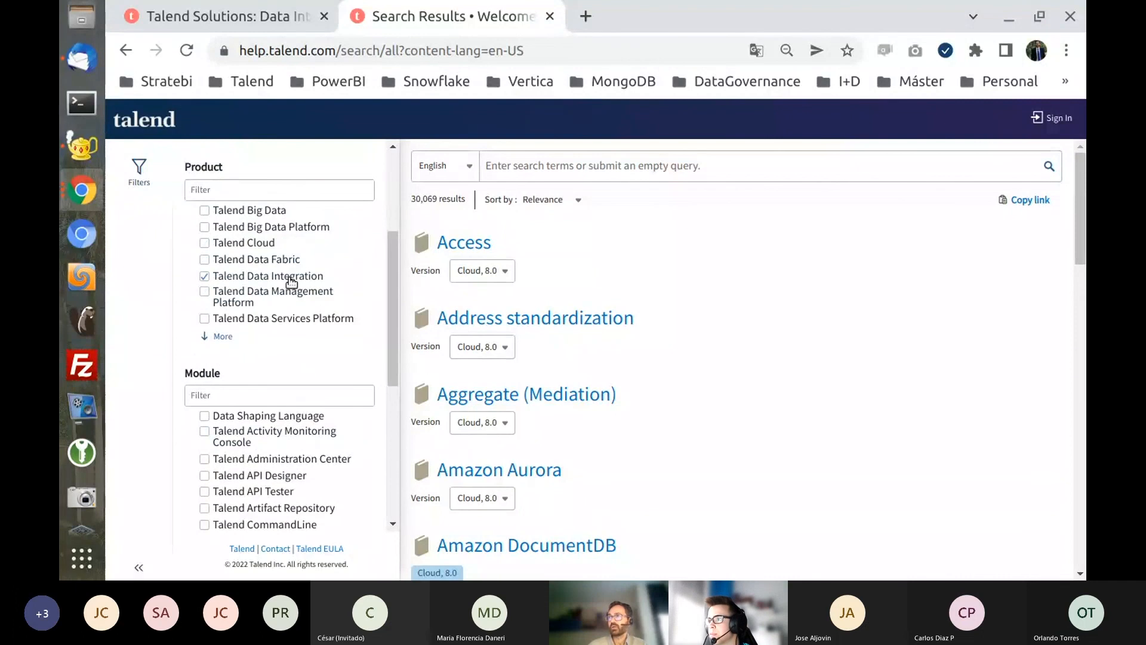
left_click(278, 277)
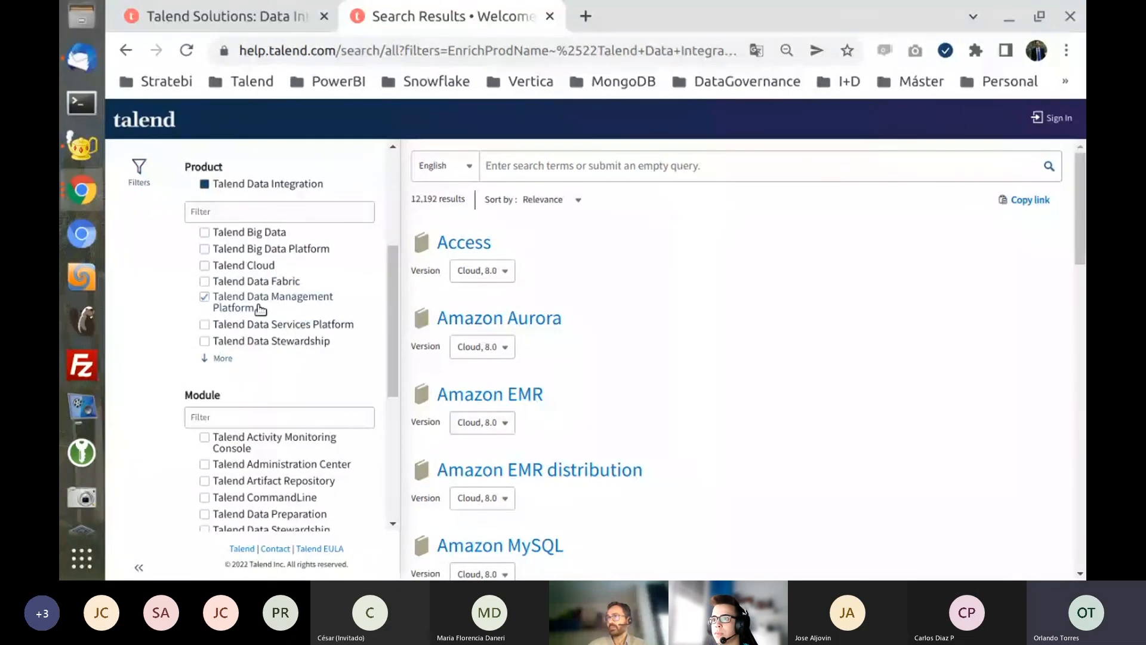
left_click(229, 360)
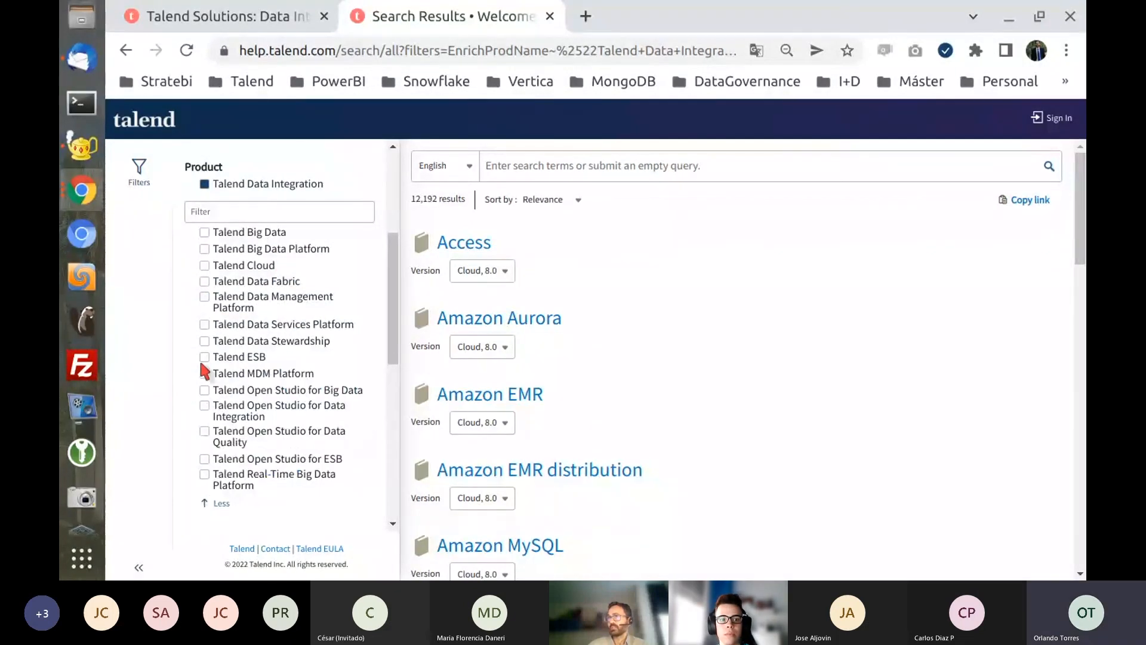
left_click(206, 356)
scroll(307, 378, "down", 5)
scroll(275, 326, "up", 8)
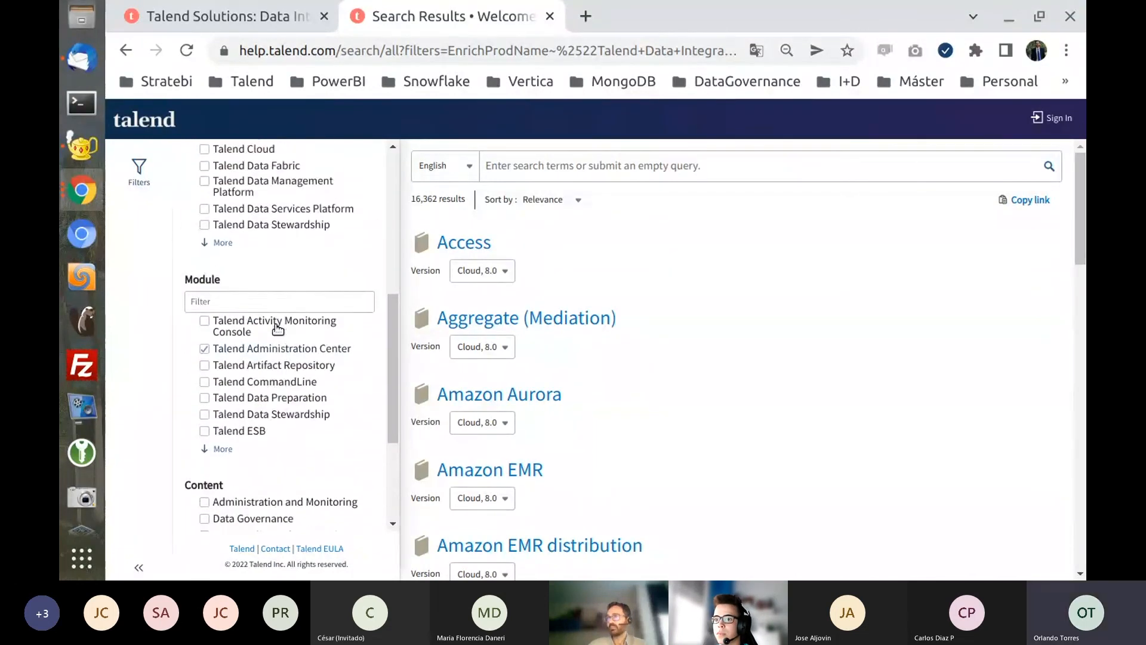
scroll(277, 329, "up", 2)
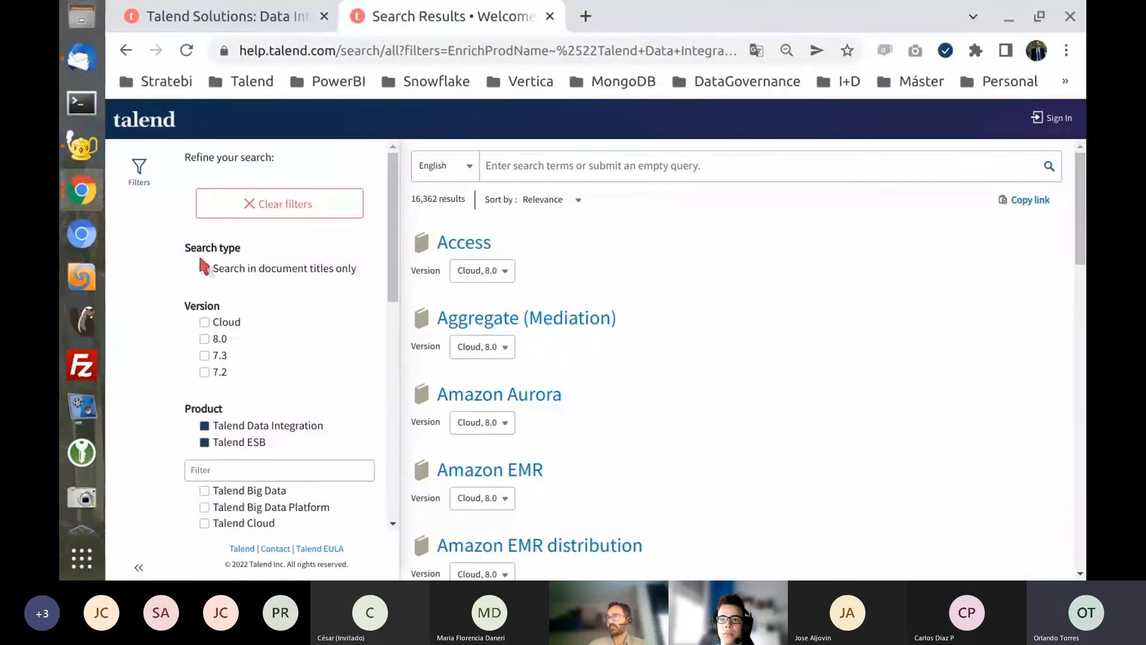
left_click(245, 204)
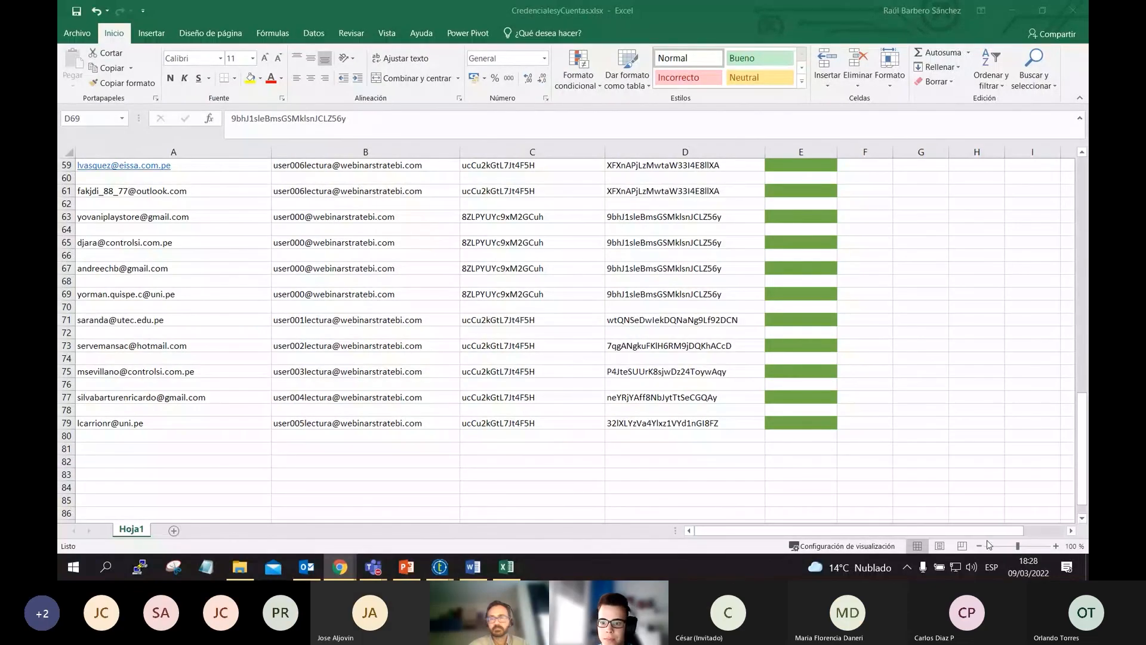
Switch from the spreadsheet to the data governance meeting window in Microsoft Teams
mouse_move(373, 566)
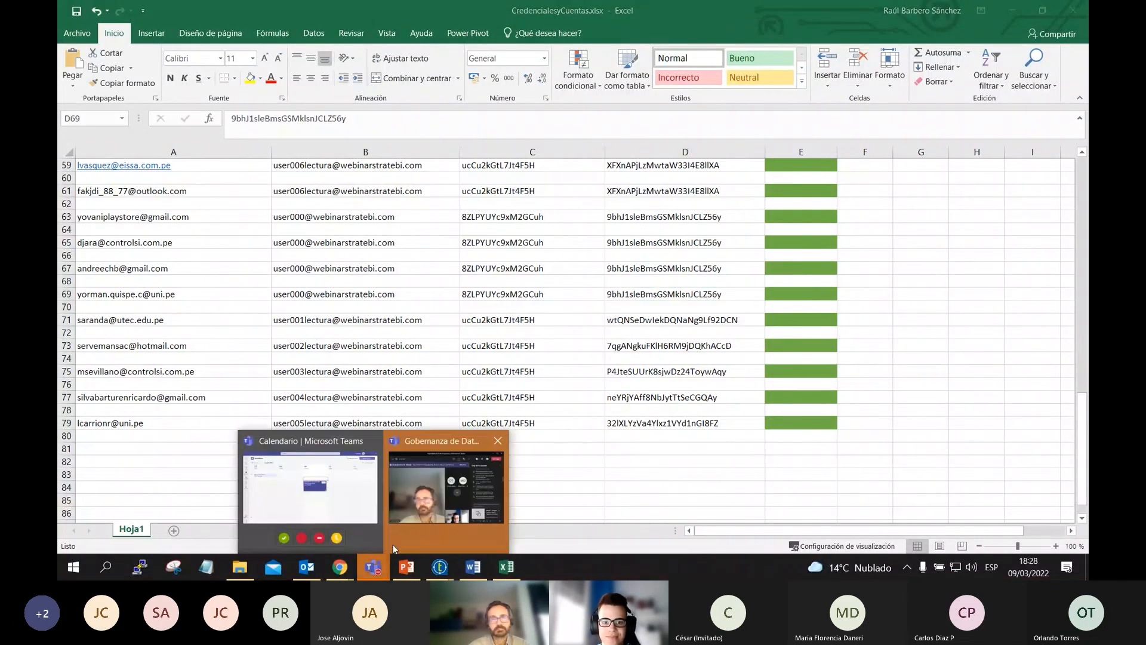
left_click(445, 520)
left_click(830, 60)
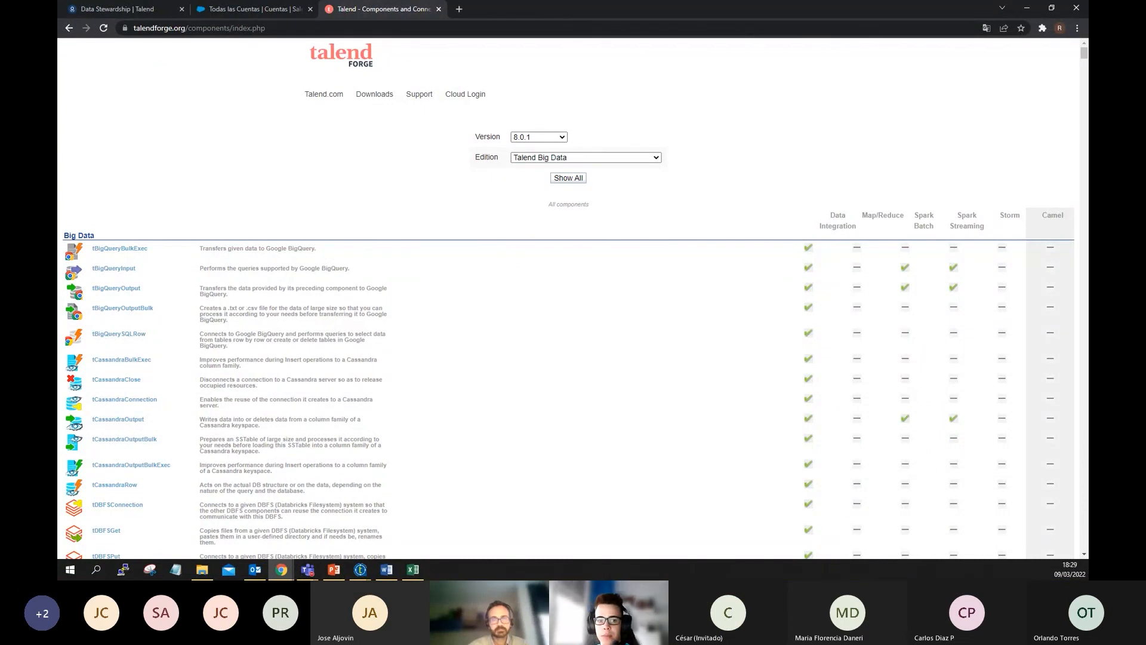
Set the edition of the Talend Forge 8.0.1 component list to Talend Open Studio for Data Integration
left_click(578, 158)
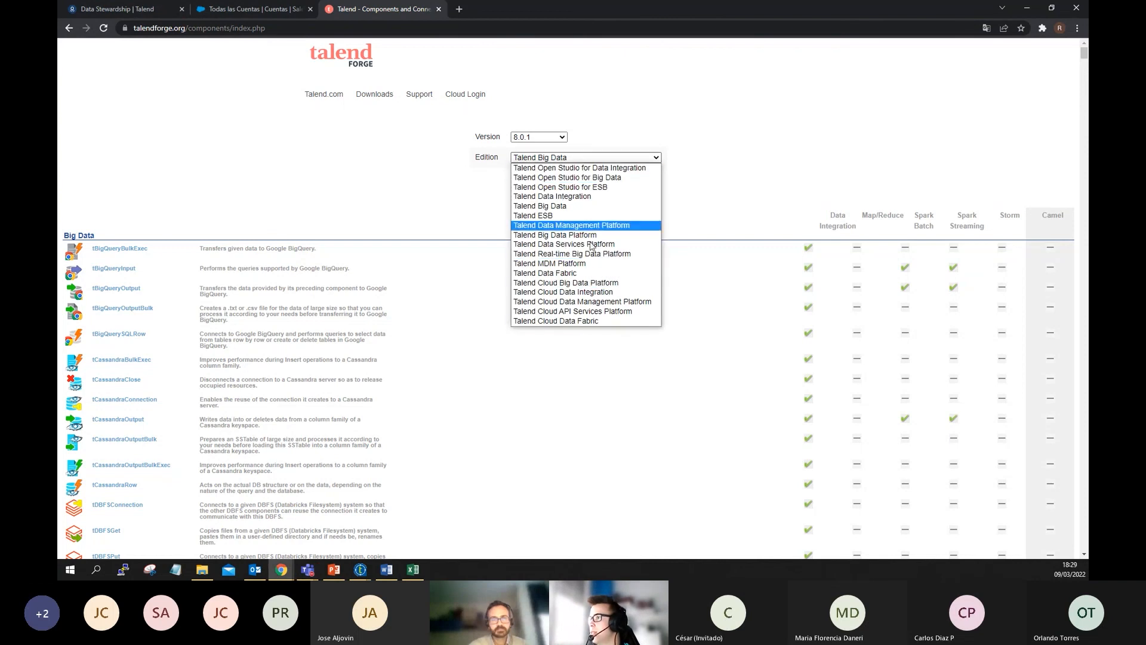
left_click(584, 168)
left_click(584, 177)
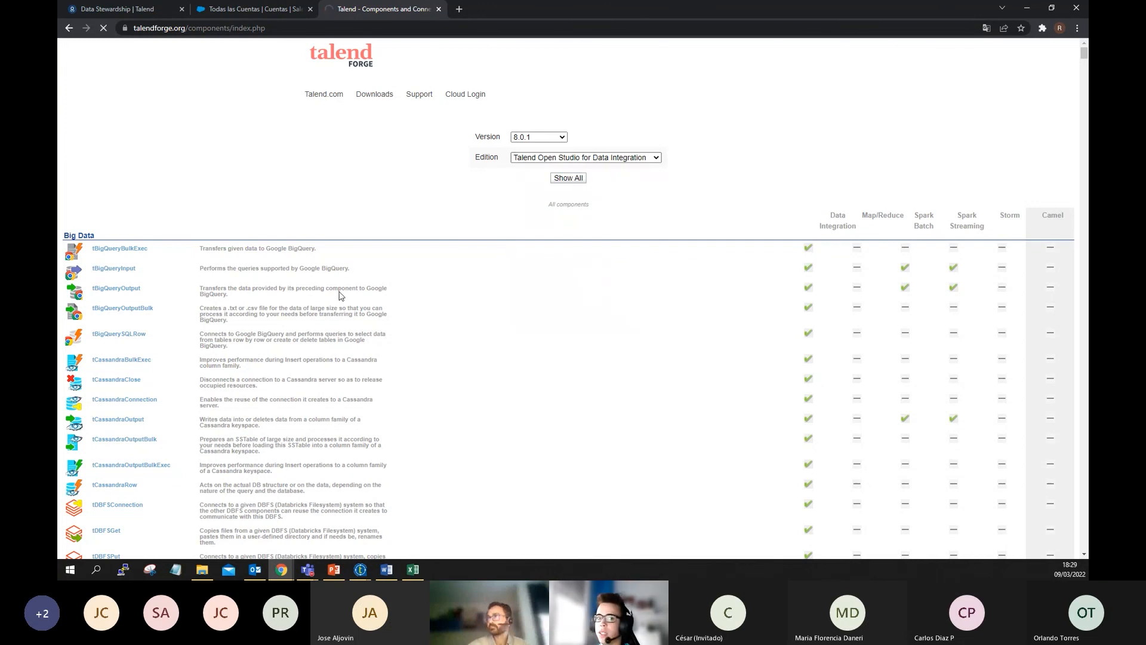
Look through the component list by family, from Big Data and Business to the Cloud connectors, and return to its beginning
scroll(340, 296, "down", 20)
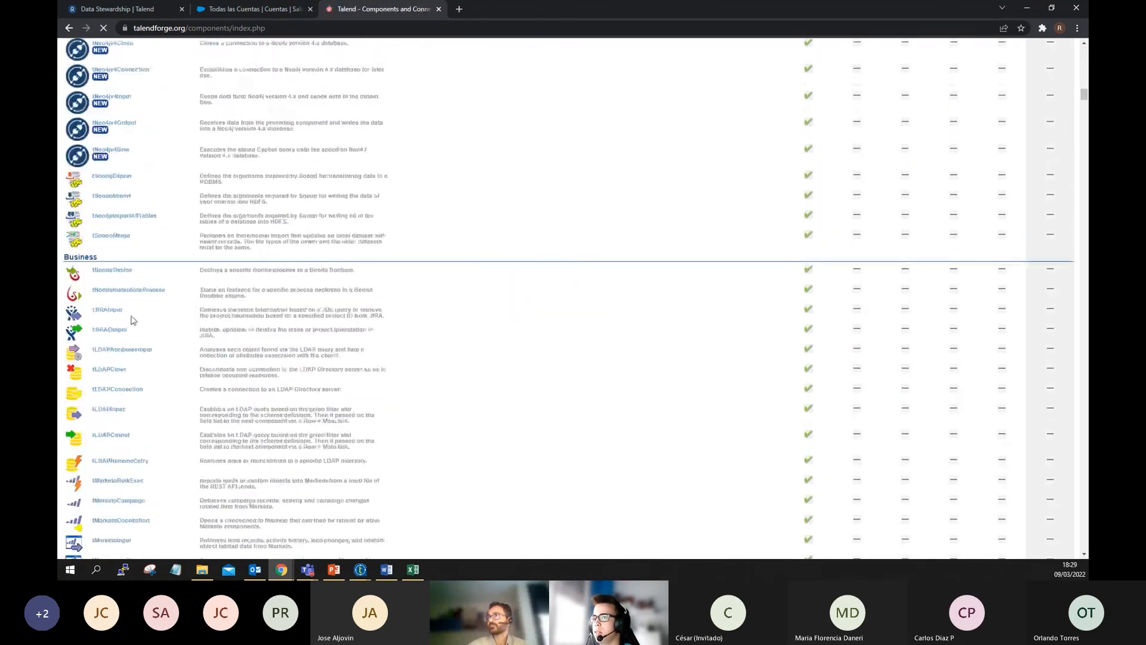
scroll(529, 304, "down", 15)
scroll(529, 304, "down", 13)
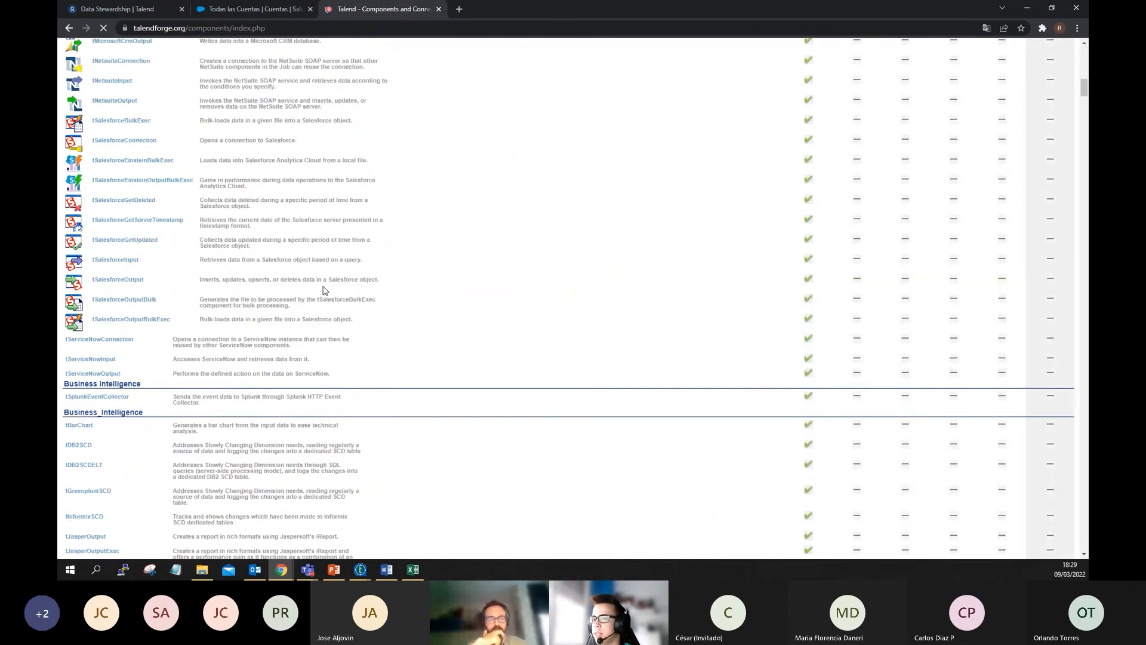
scroll(326, 290, "down", 15)
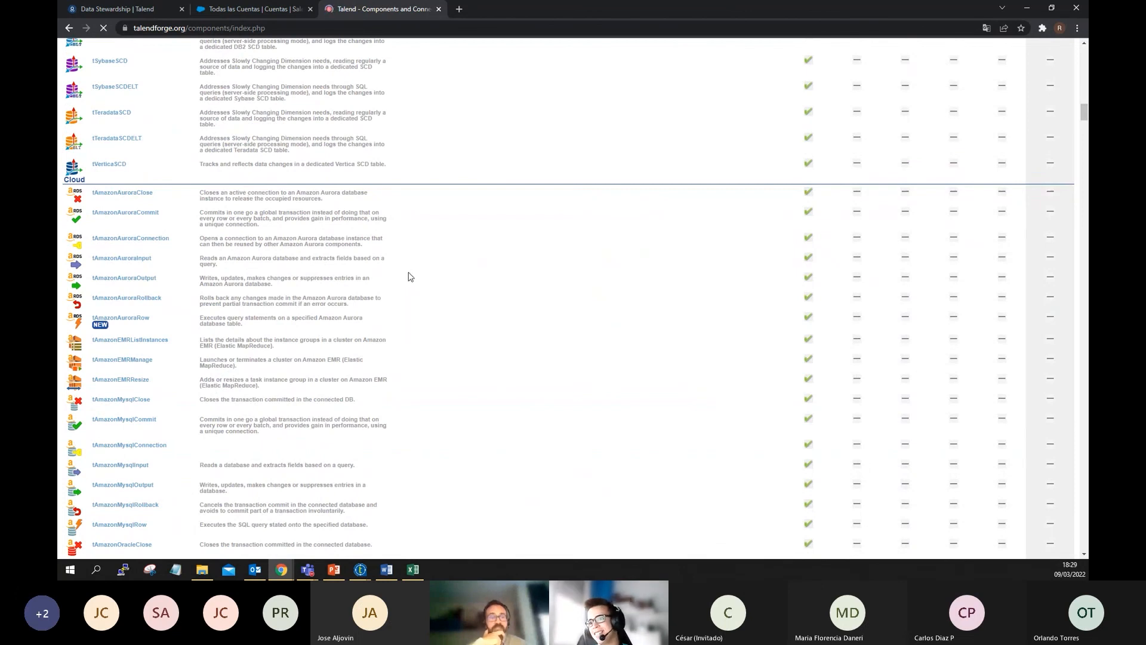
scroll(392, 280, "down", 4)
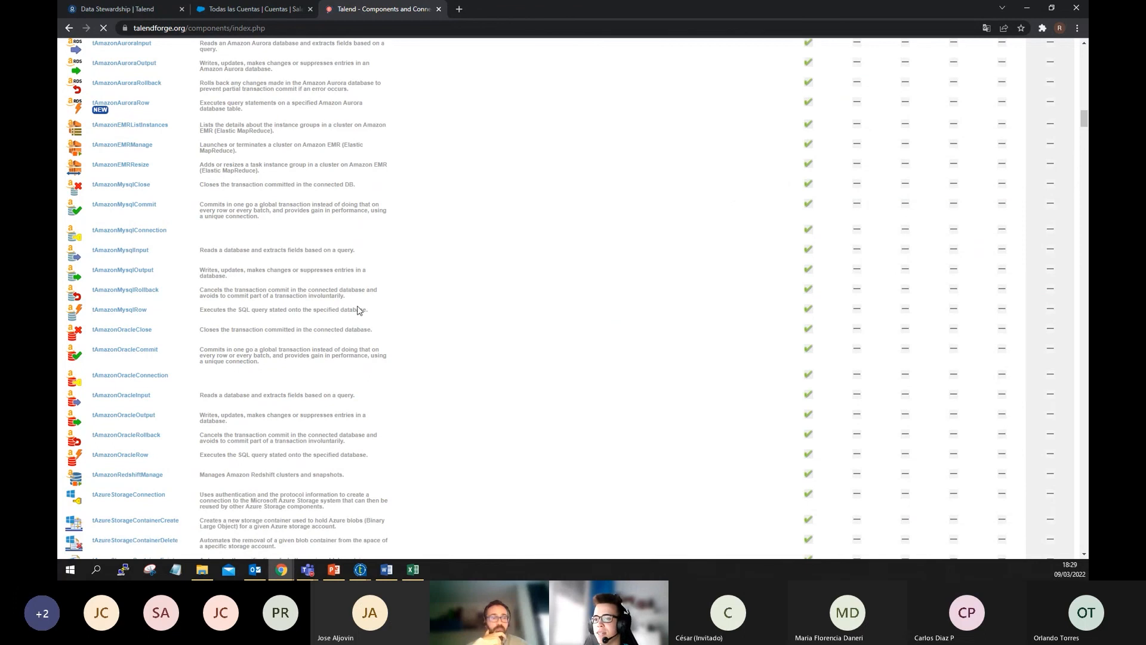
scroll(509, 240, "down", 10)
scroll(169, 273, "down", 8)
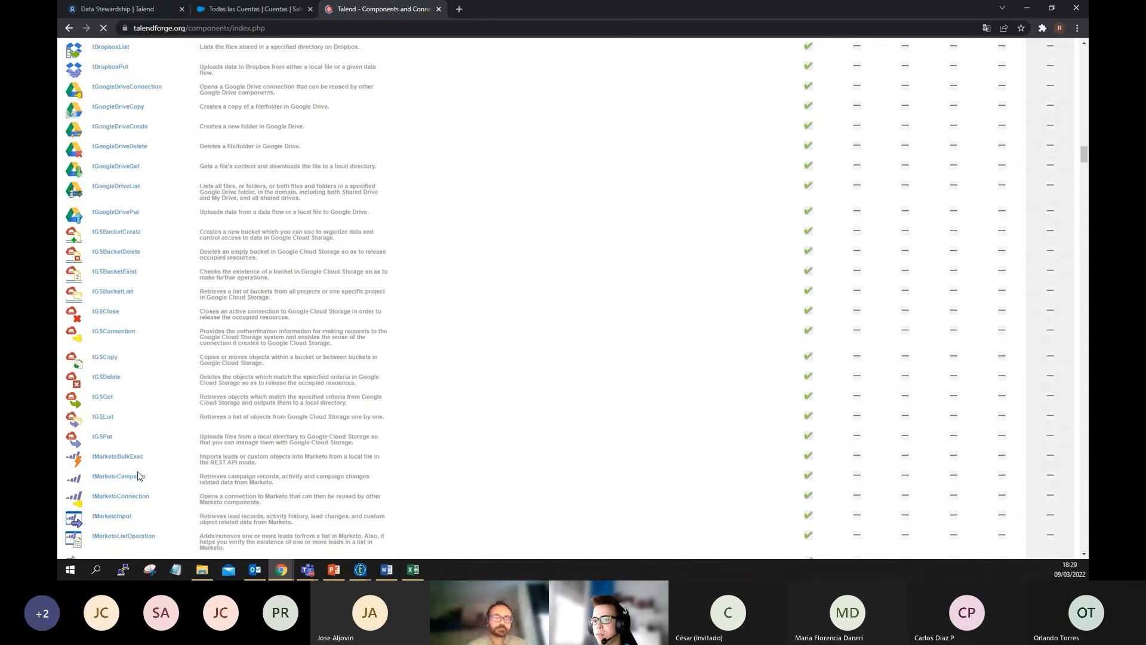
scroll(138, 476, "down", 10)
scroll(836, 266, "down", 10)
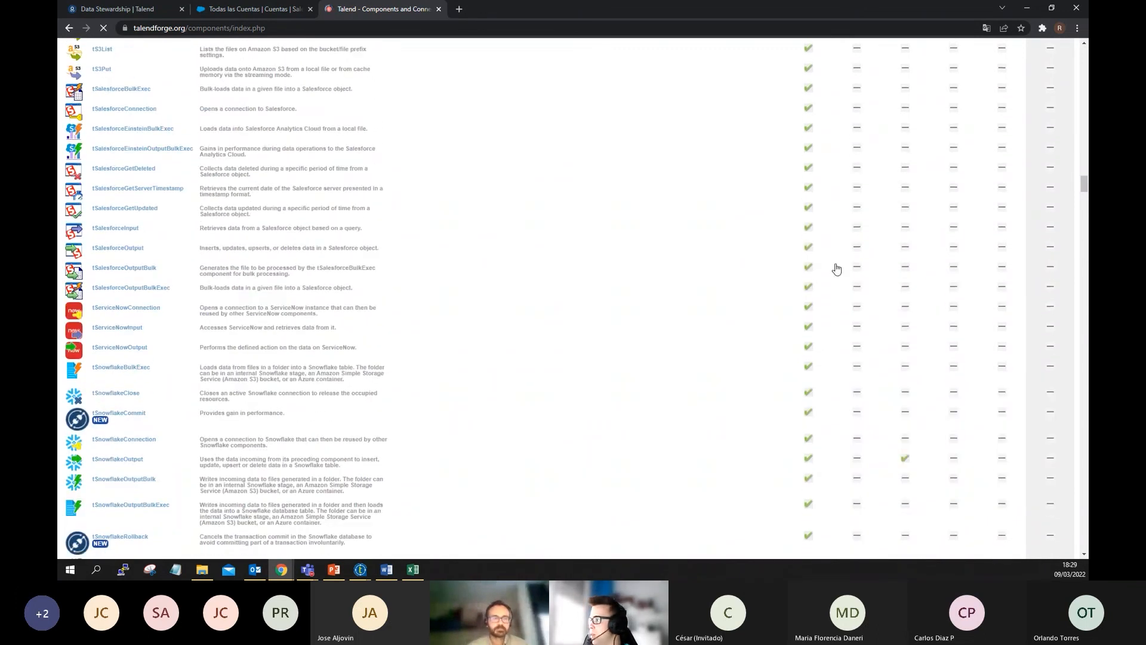
scroll(809, 339, "up", 15)
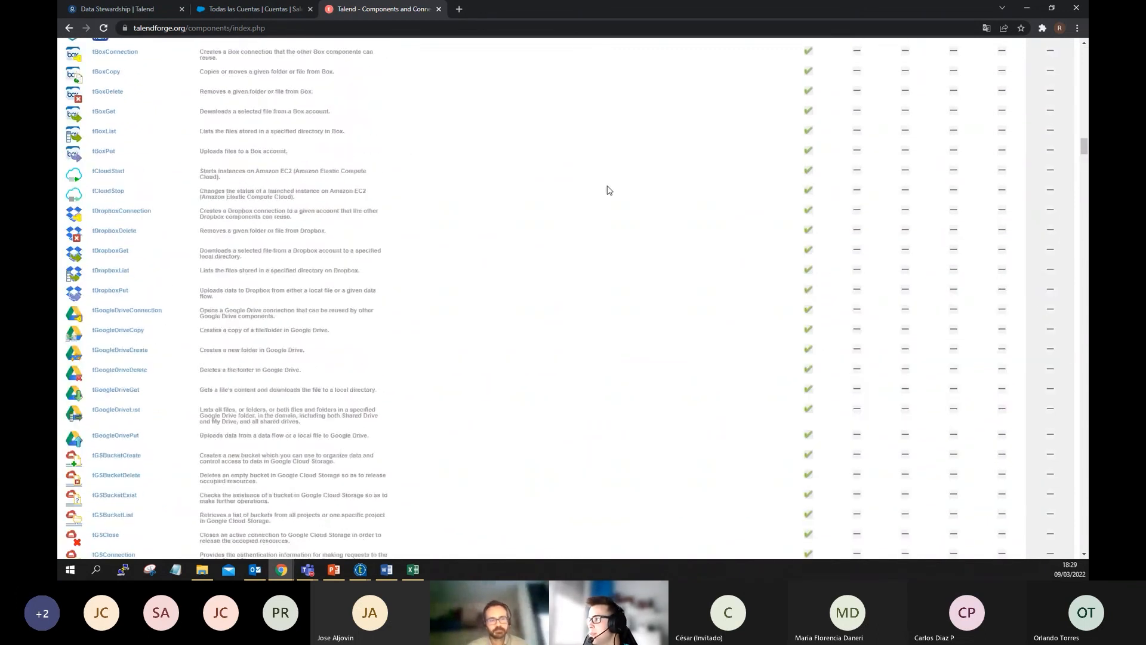
scroll(744, 240, "up", 15)
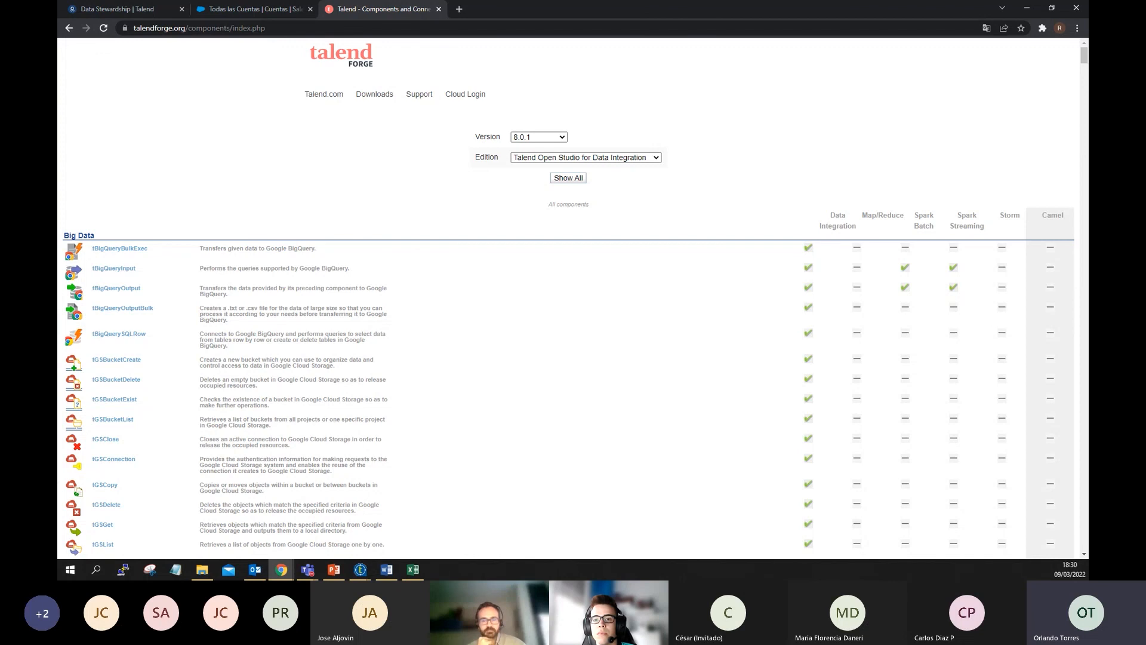
key("alt+Tab")
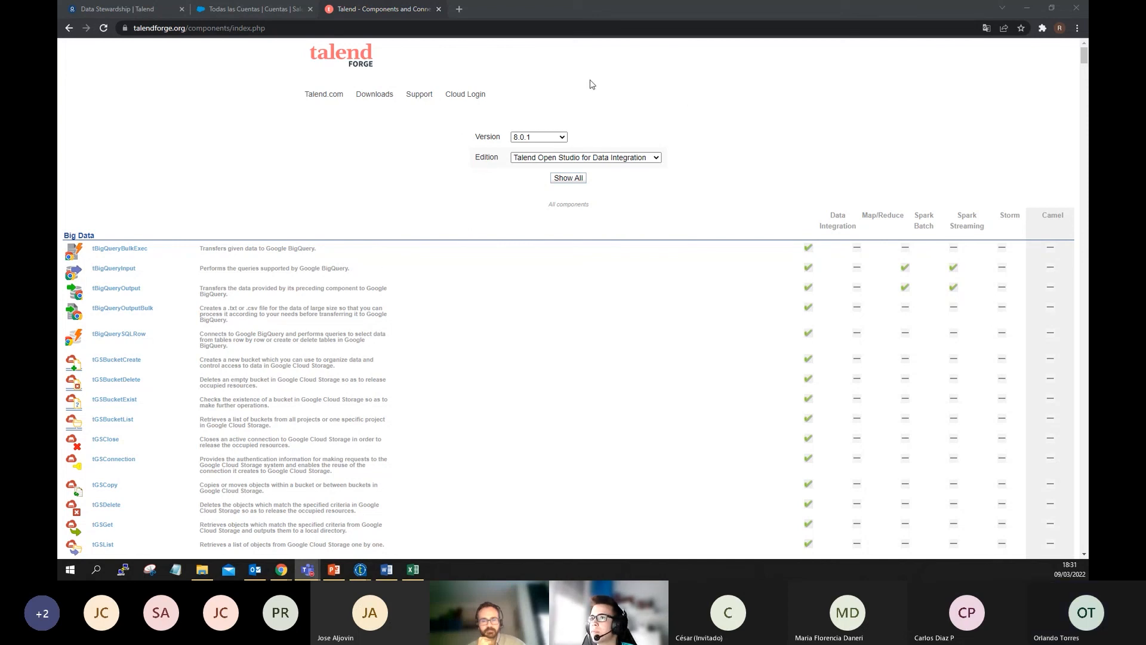
left_click(619, 160)
left_click(619, 164)
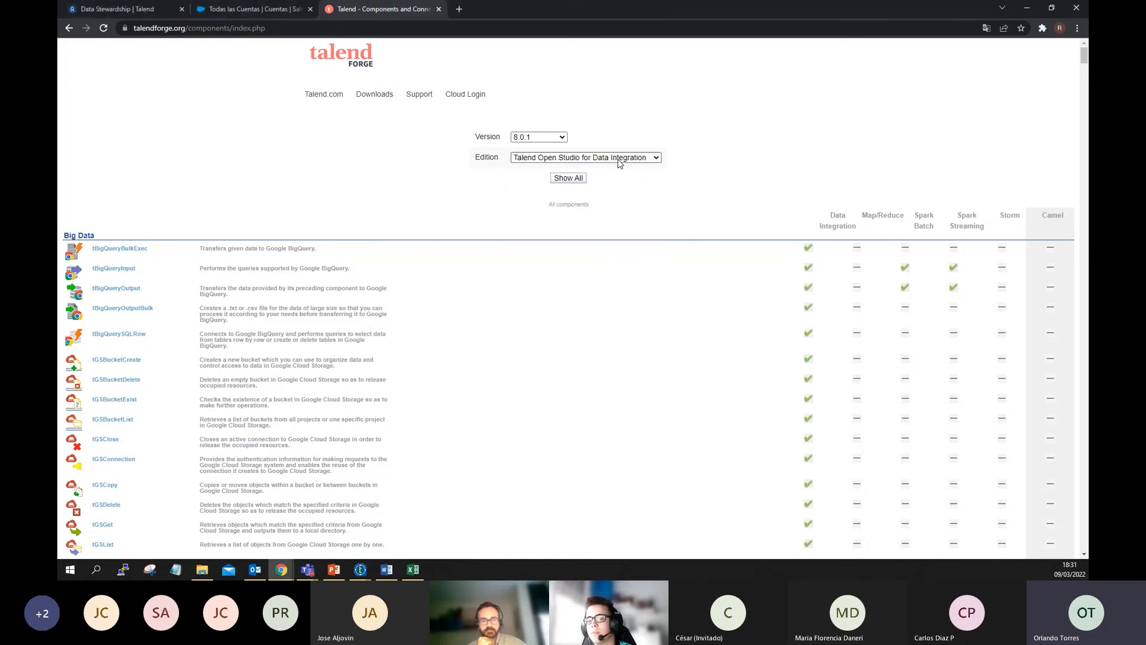